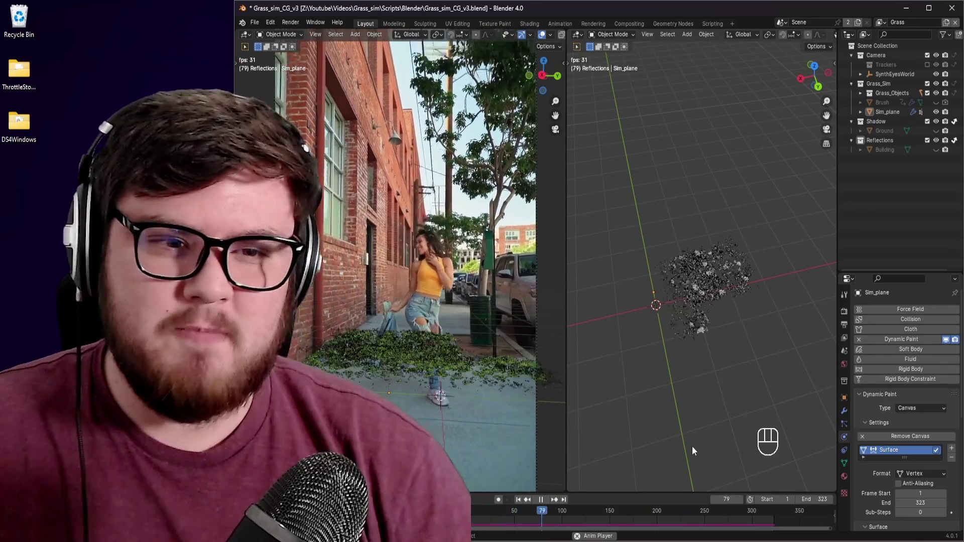
Save the Grass_sim_tut project file.
key(ctrl+s)
key(ctrl+s)
key(ctrl+s)
key(ctrl+s)
key(ctrl+s)
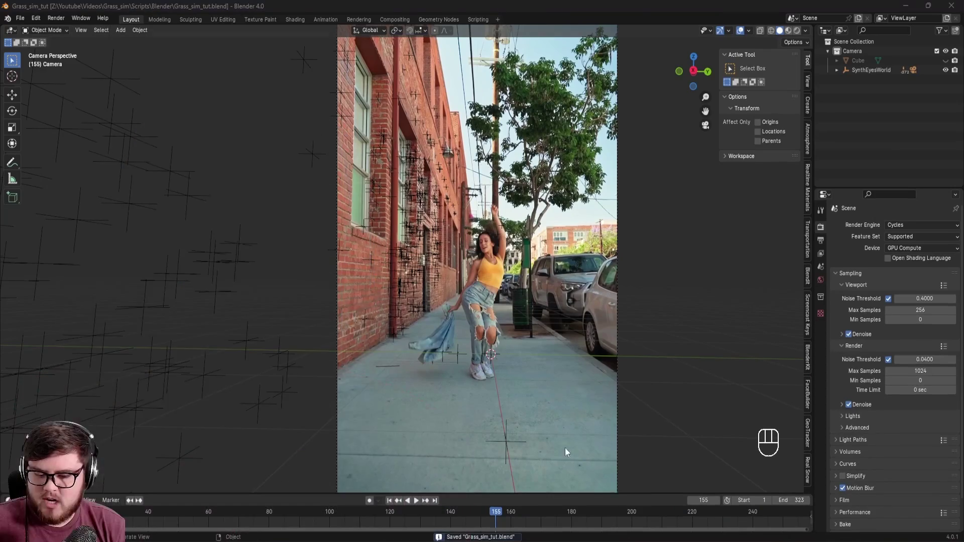
Play back the tracked footage through the camera view to check the tracking and the woman's movement along the sidewalk.
shift+middle_drag(581, 396, 593, 395)
click(388, 501)
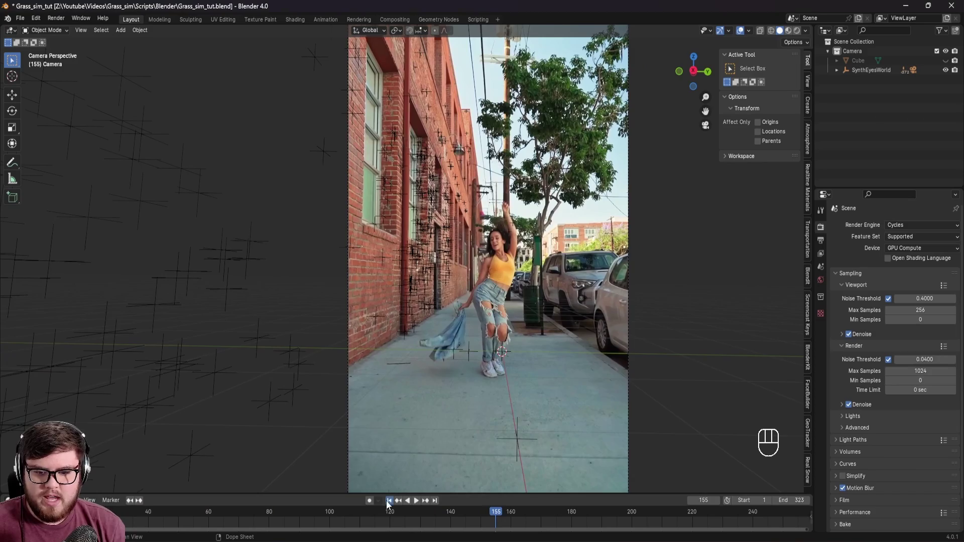
key(space)
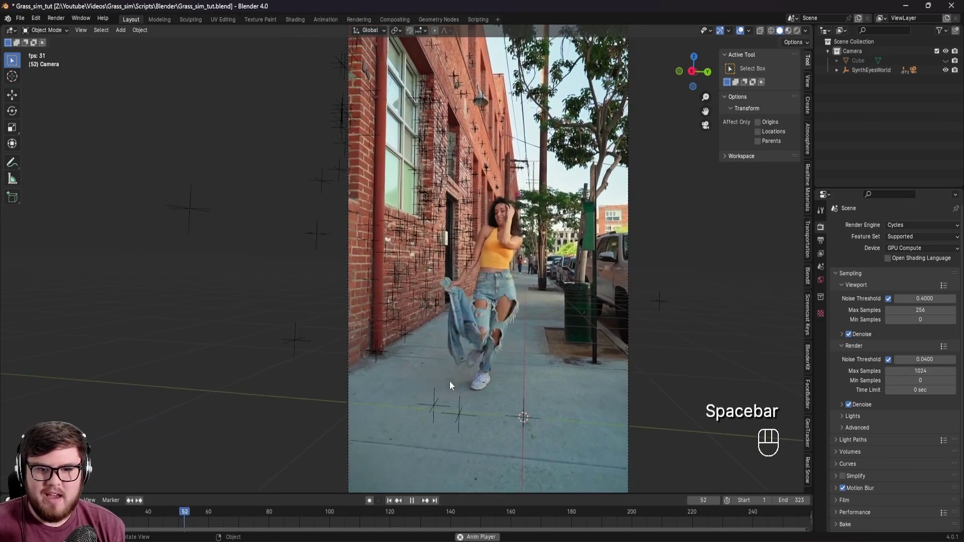
key(space)
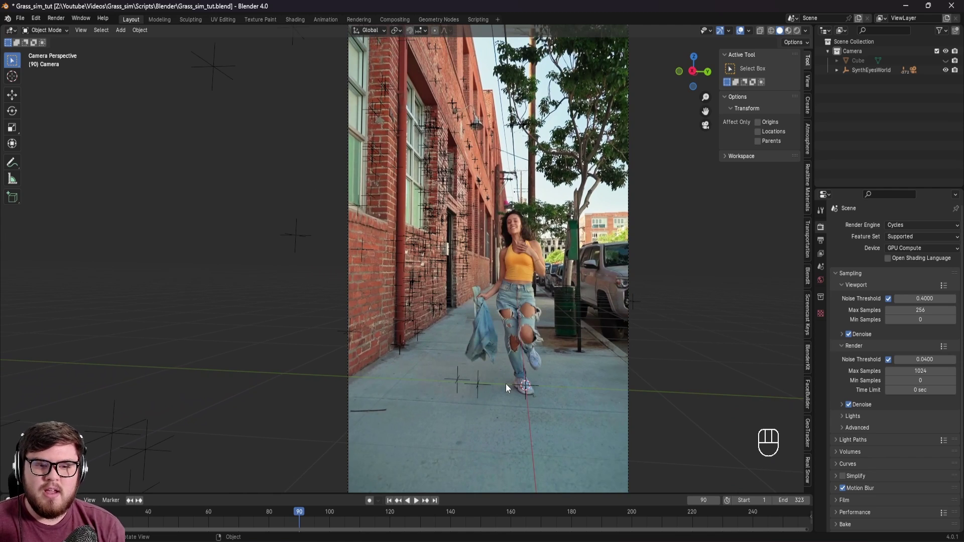
key(space)
key(space)
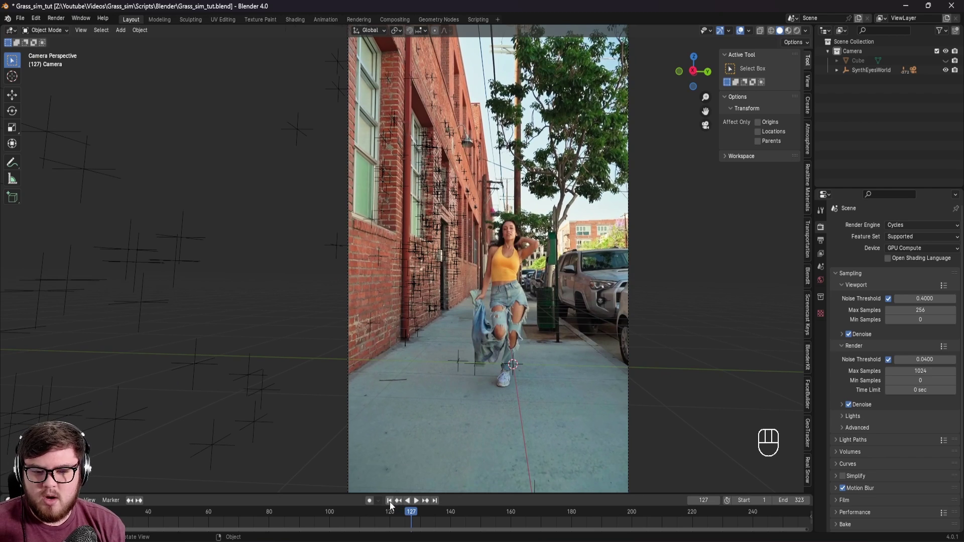
key(space)
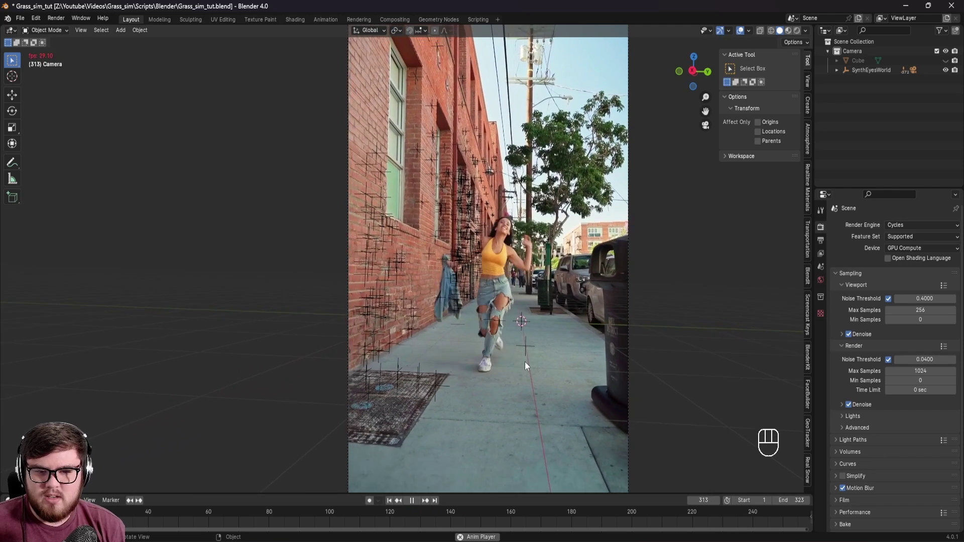
key(space)
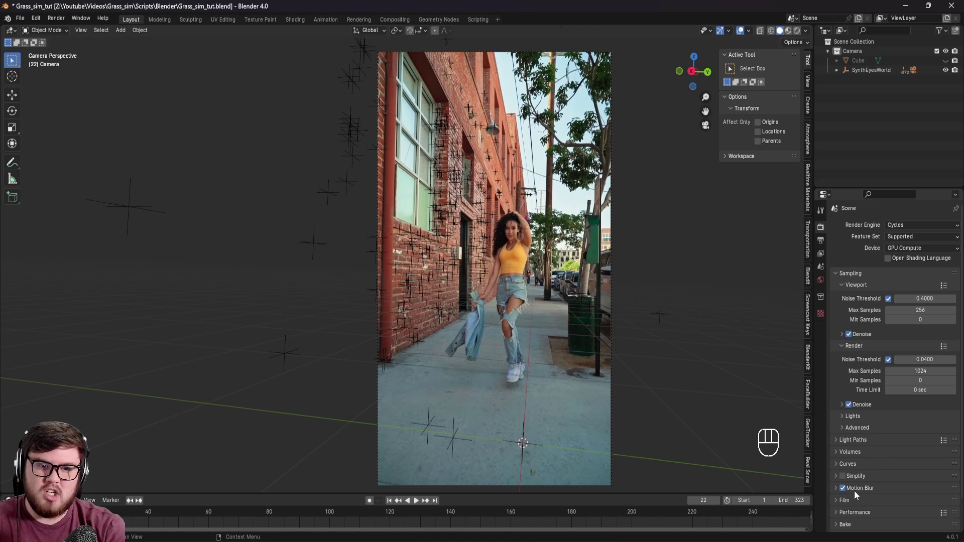
Save the file and replay the footage up close around the woman's feet on the sidewalk.
key(ctrl+s)
shift+middle_drag(595, 248, 505, 244)
scroll(477, 337, up, 4)
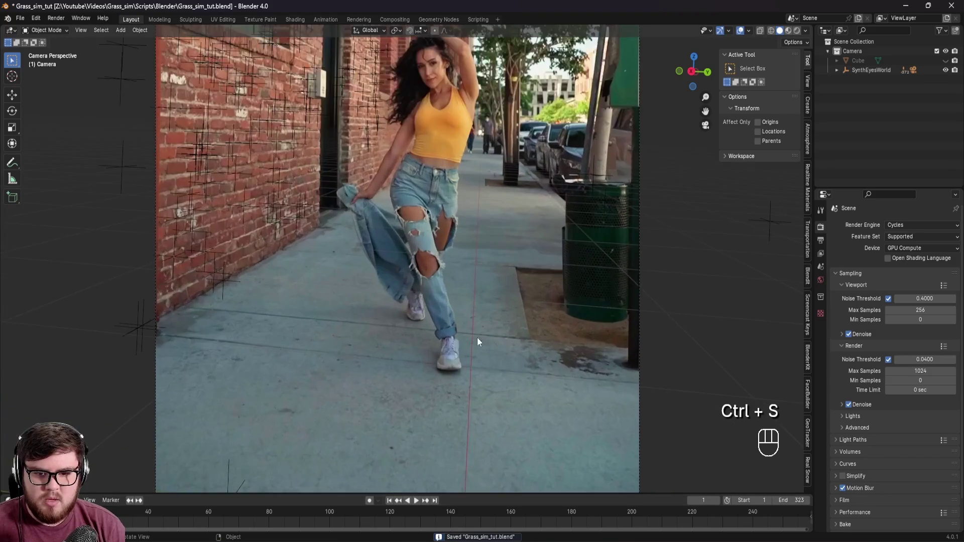
key(space)
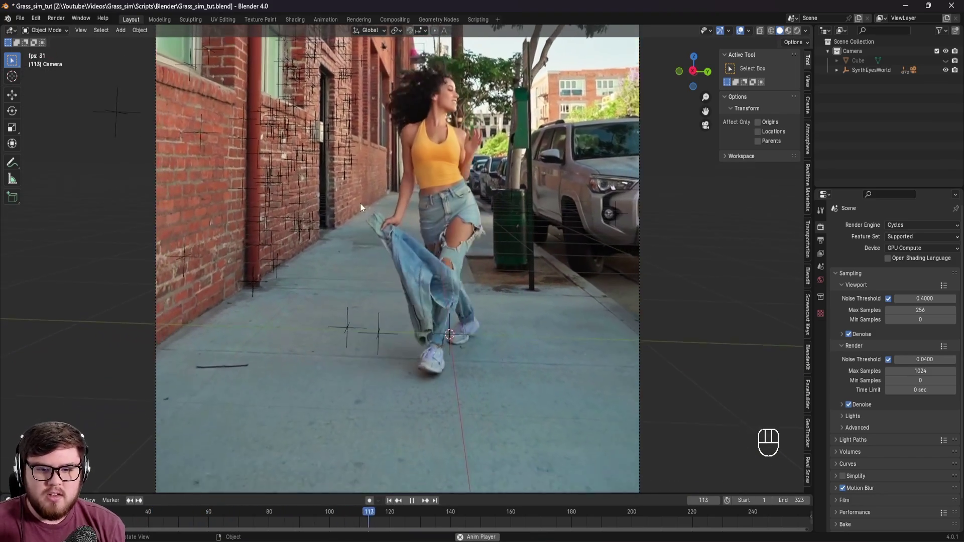
key(space)
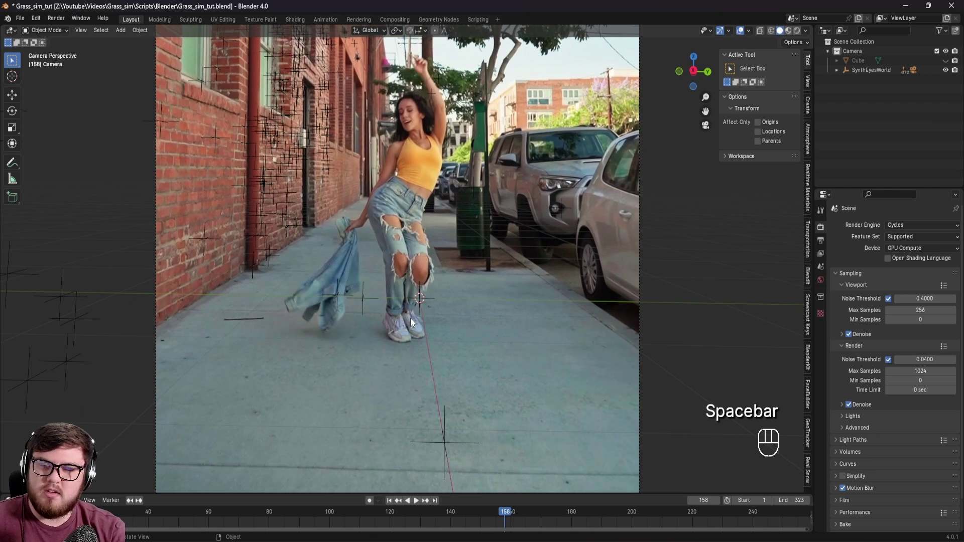
Return to the first frame and add a plane mesh at the world origin.
click(389, 501)
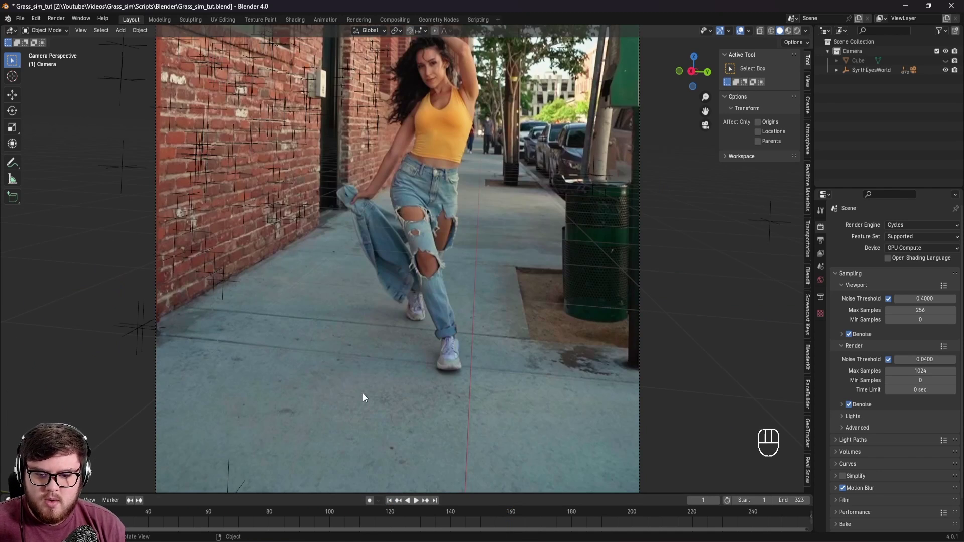
key(shift+a)
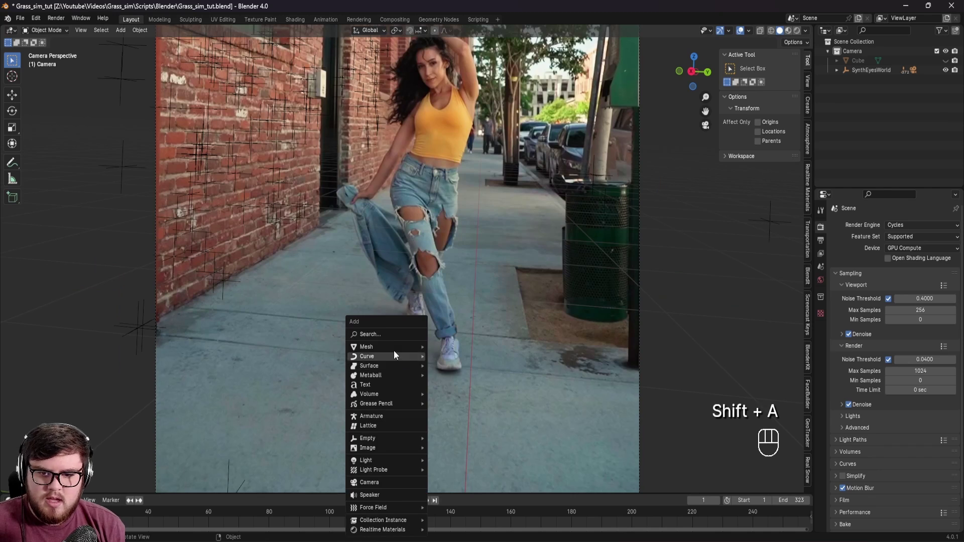
mouse_move(384, 346)
click(462, 125)
scroll(523, 310, down, 2)
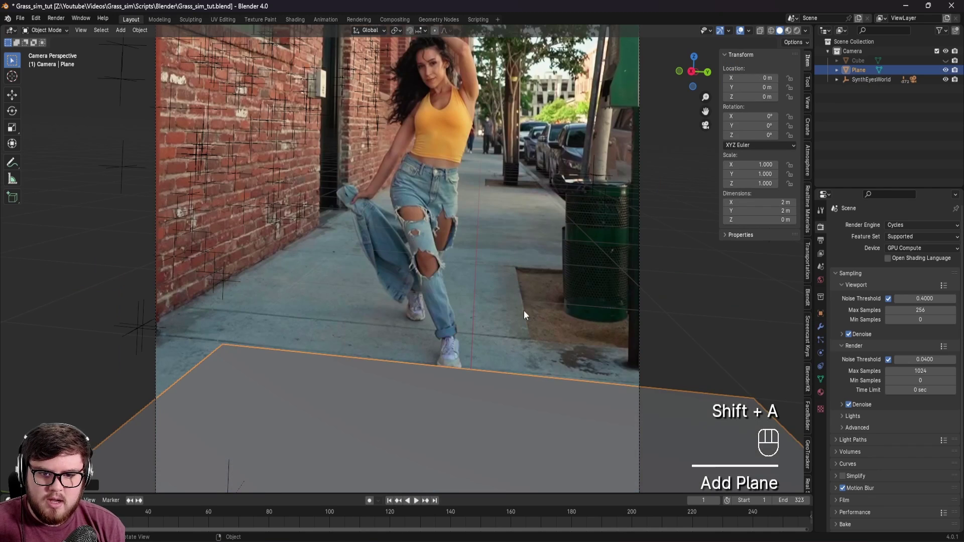
Scrub the timeline forward to the last frame, 323, examining how the plane sits on the sidewalk.
shift+middle_drag(523, 310, 472, 279)
drag(247, 512, 402, 511)
scroll(434, 237, up, 4)
shift+middle_drag(488, 262, 498, 326)
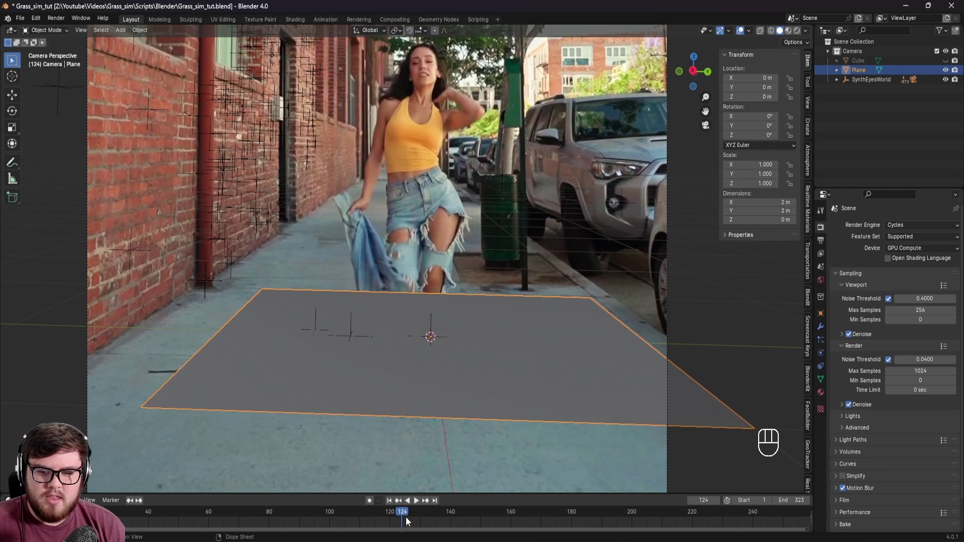
drag(406, 519, 753, 528)
scroll(751, 517, down, 5)
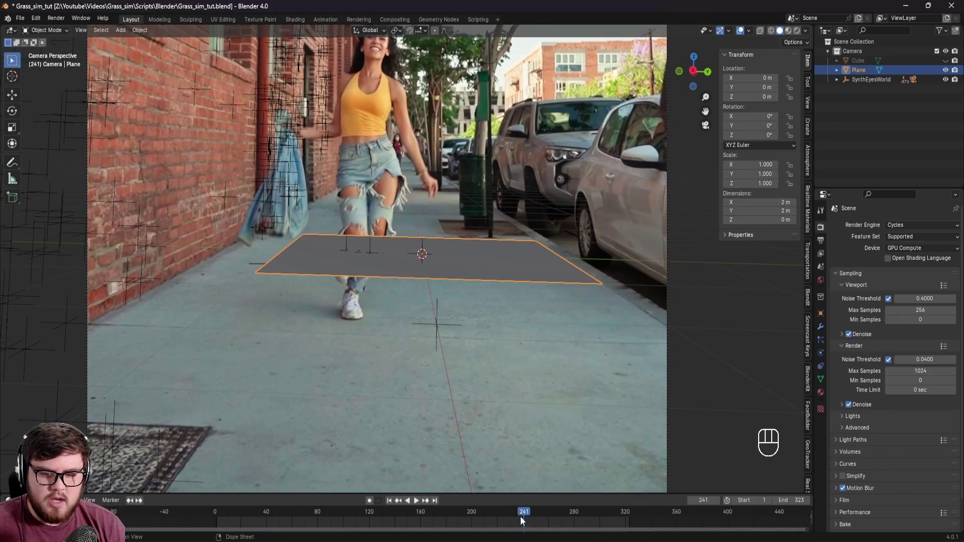
key(space)
drag(561, 515, 631, 528)
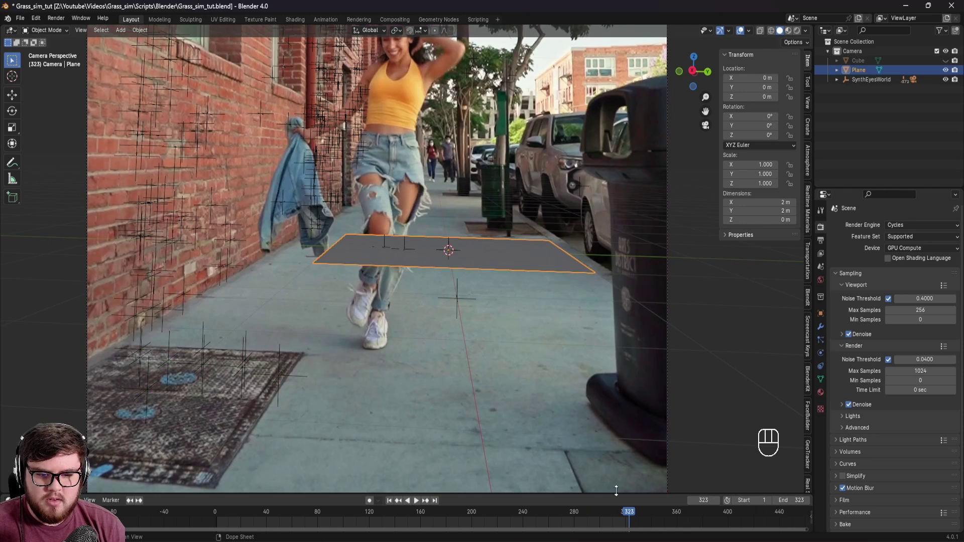
shift+middle_drag(271, 92, 444, 251)
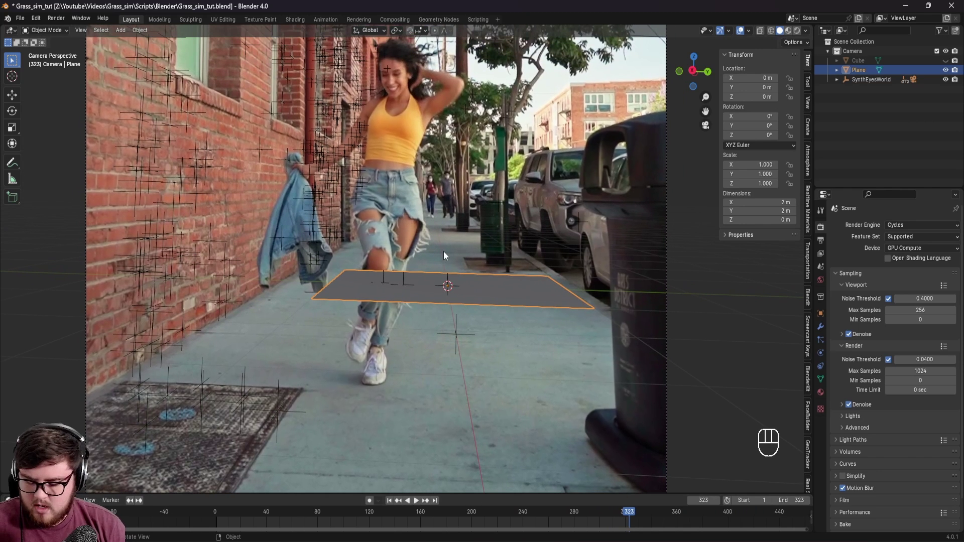
Move the plane along the ground against the base of the brick wall, to about X 1.378 m, Y -0.392 m.
key(g)
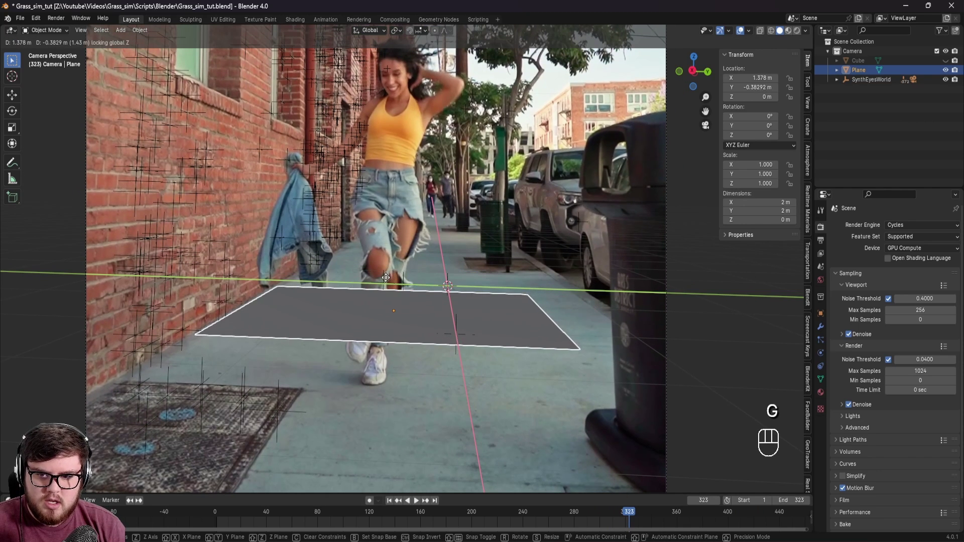
click(307, 286)
scroll(211, 327, up, 9)
shift+middle_drag(317, 313, 269, 324)
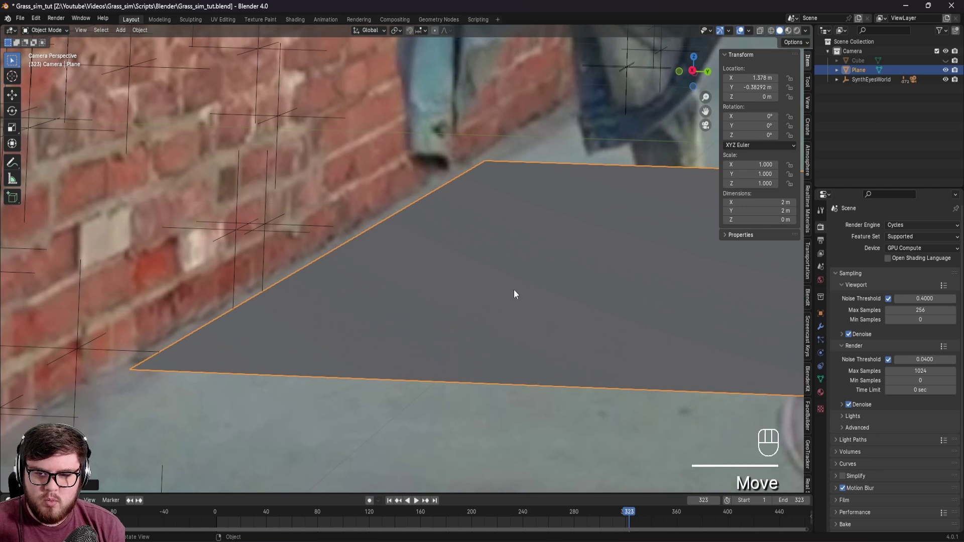
scroll(505, 294, up, 2)
key(g)
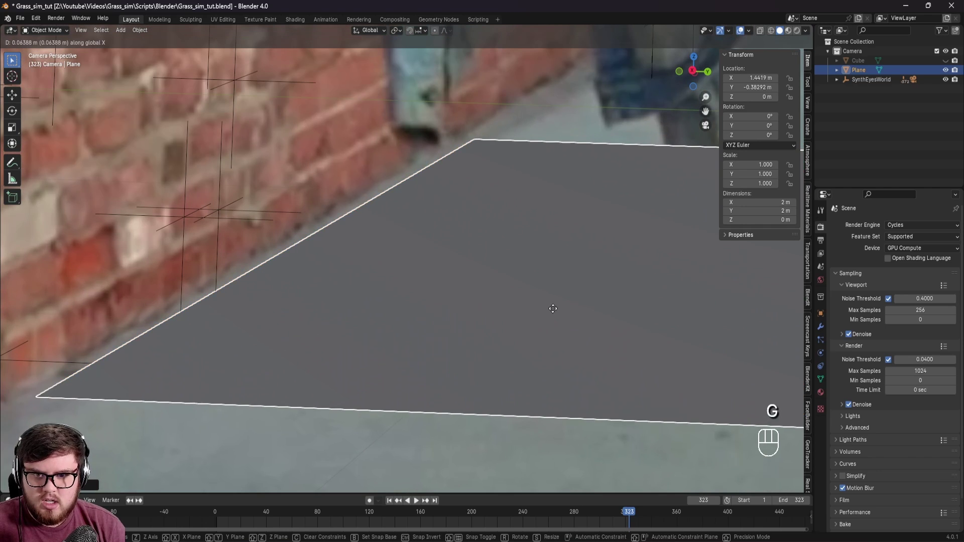
key(y)
click(566, 310)
scroll(553, 281, down, 7)
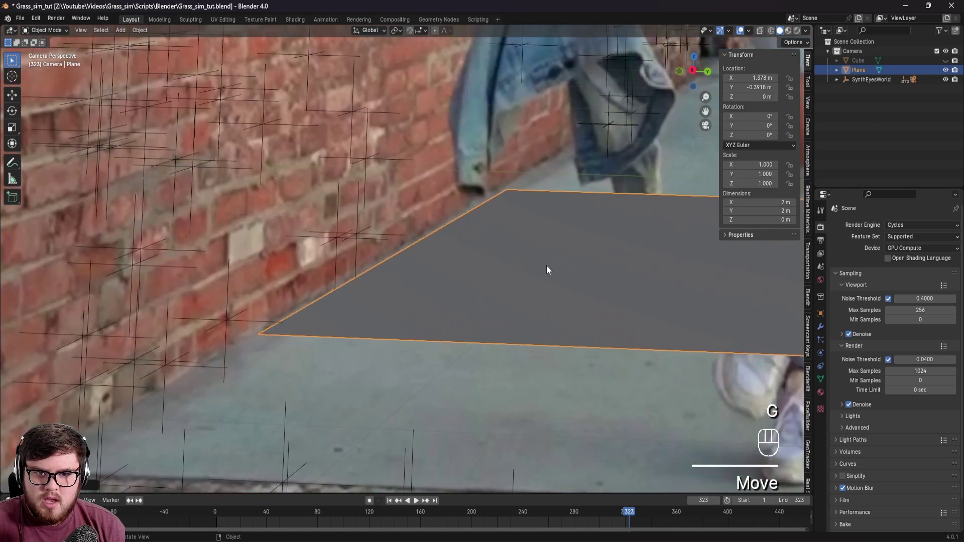
Save the file with the plane positioned beside the wall.
shift+middle_drag(615, 240, 429, 265)
key(ctrl+s)
scroll(527, 252, down, 2)
shift+middle_drag(530, 251, 428, 284)
key(ctrl+s)
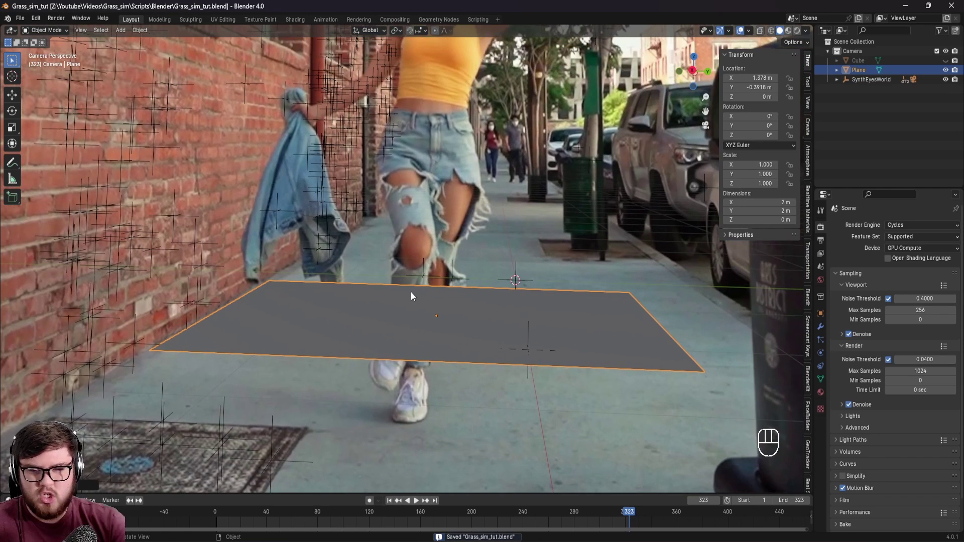
key(ctrl+s)
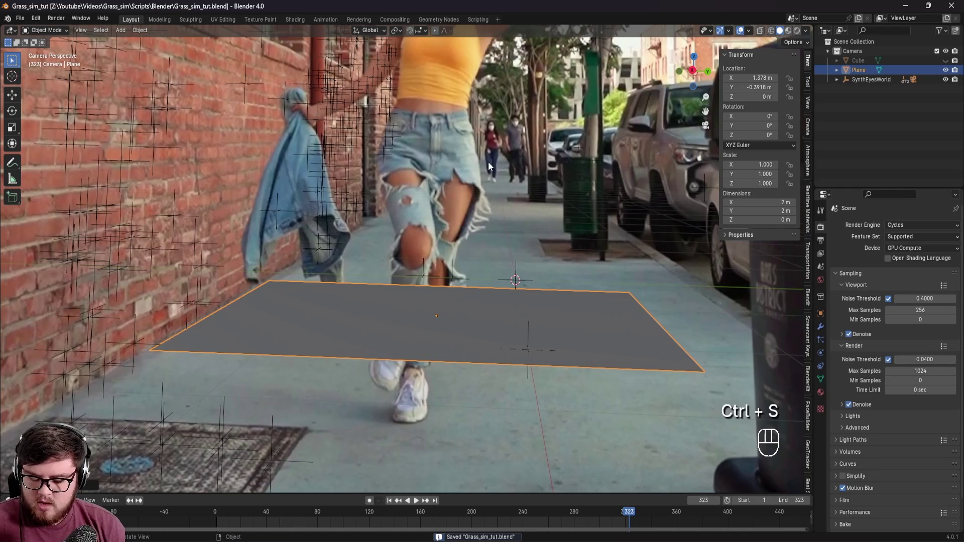
Hide the viewport's tools and sidebar, and split the view into a camera view and a user perspective view.
key(t)
key(n)
drag(811, 24, 421, 88)
shift+middle_drag(662, 151, 555, 256)
scroll(597, 266, down, 3)
shift+middle_drag(672, 268, 282, 251)
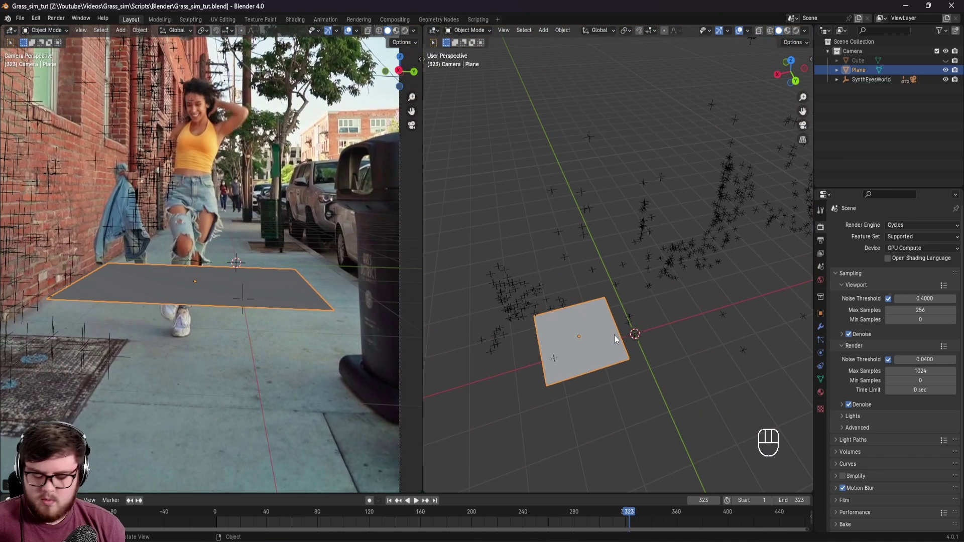
Edit the plane's mesh and extend its far edge along X, farther down the sidewalk.
key(Tab)
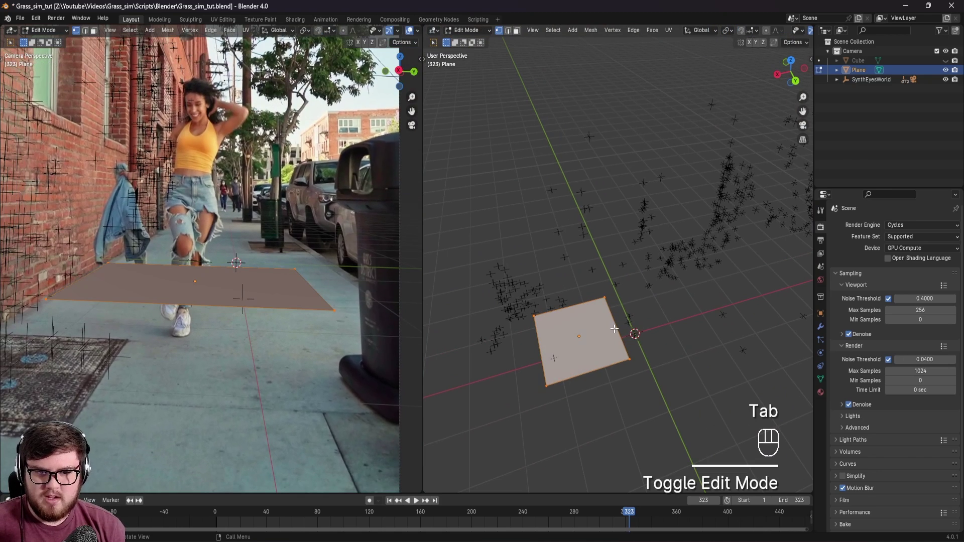
key(2)
click(672, 304)
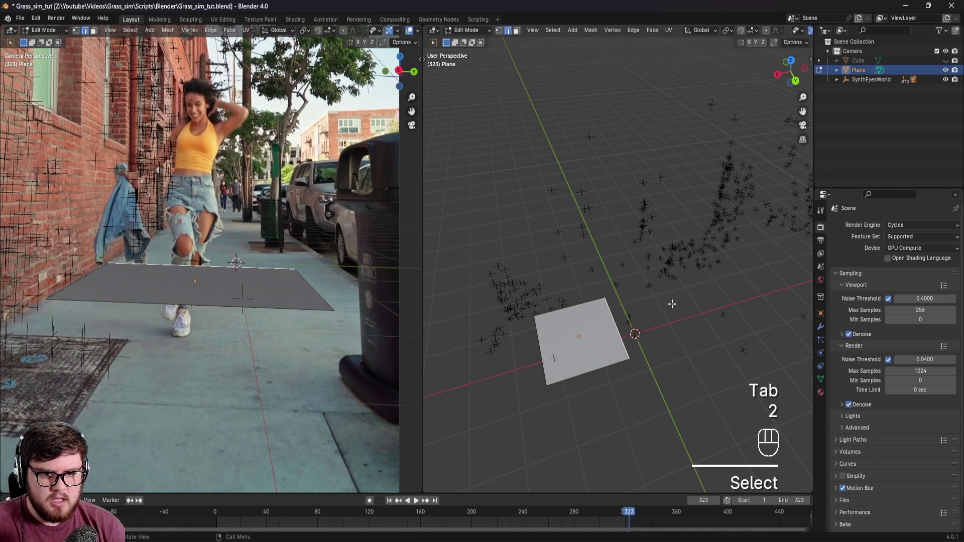
key(g)
key(x)
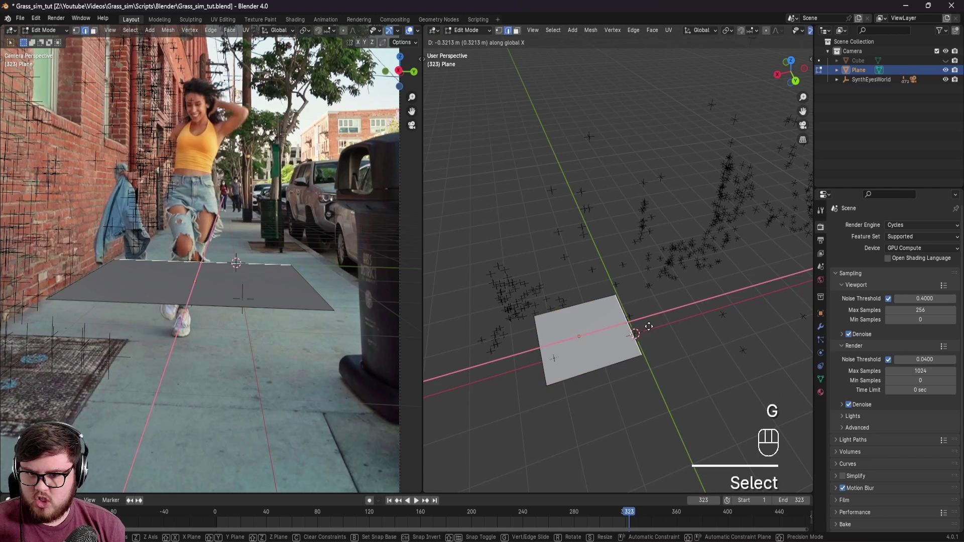
click(427, 322)
Go to frame 6 and display the camera view in wireframe shading.
drag(276, 521, 223, 515)
key(z)
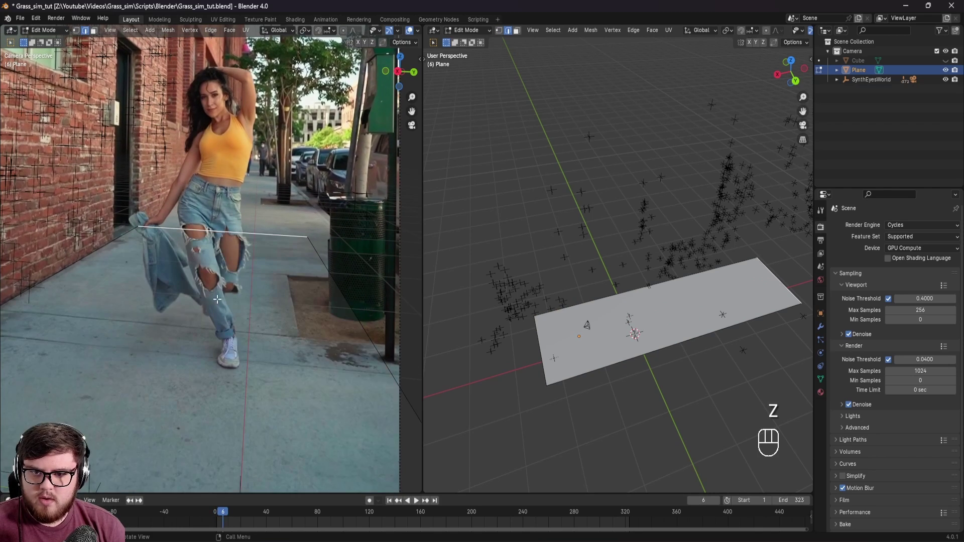
scroll(274, 294, up, 4)
shift+middle_drag(284, 296, 264, 254)
scroll(265, 253, down, 4)
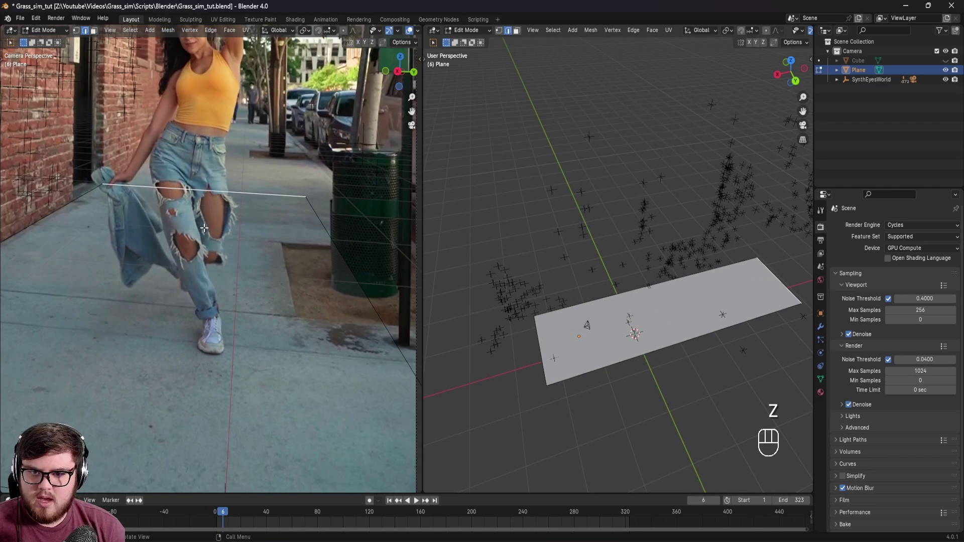
Move the plane's far edge back about 2 m along X to line up with the dirt patch's far edge.
key(g)
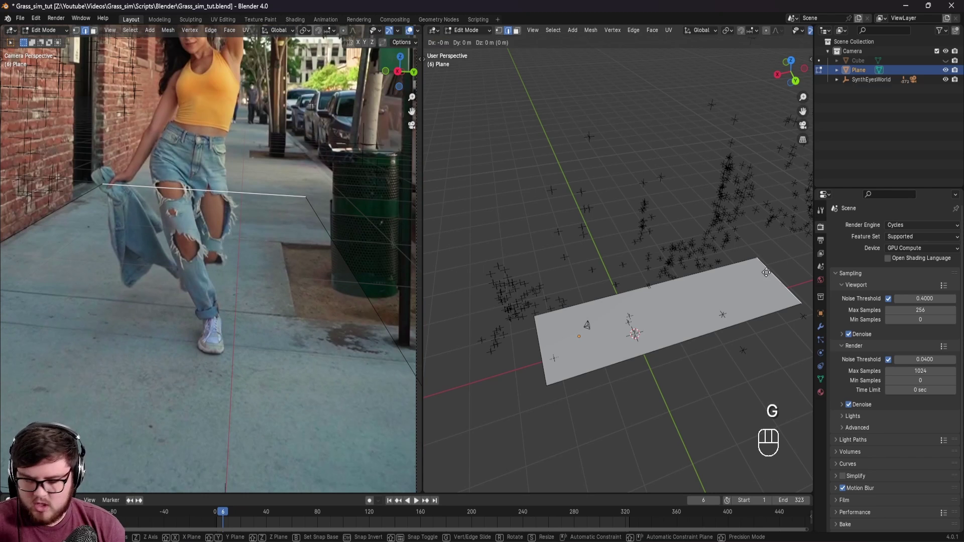
key(x)
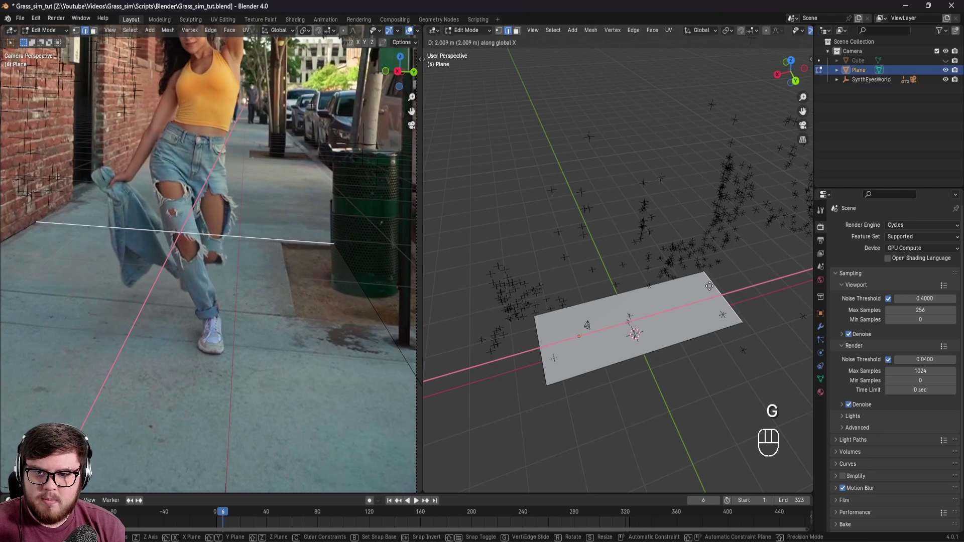
click(709, 284)
scroll(211, 269, up, 5)
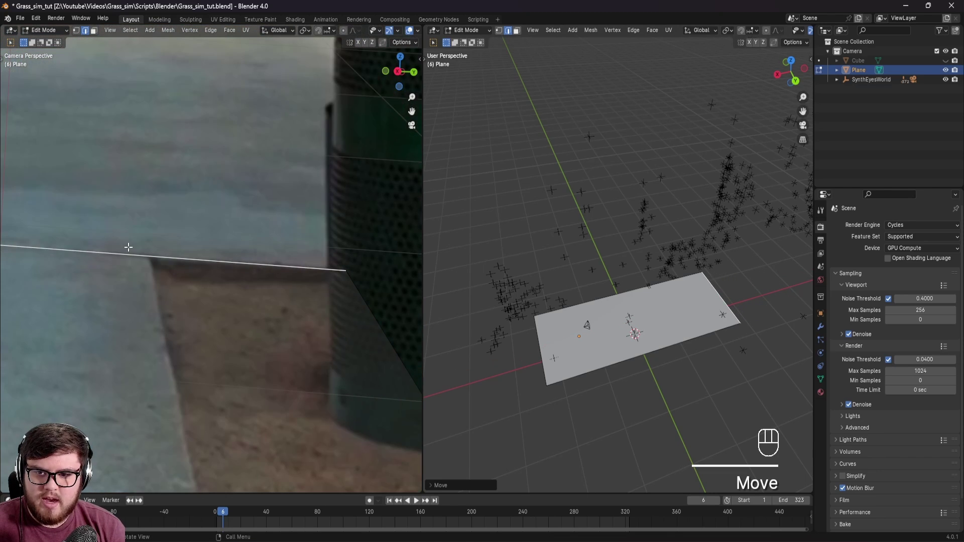
scroll(182, 312, down, 10)
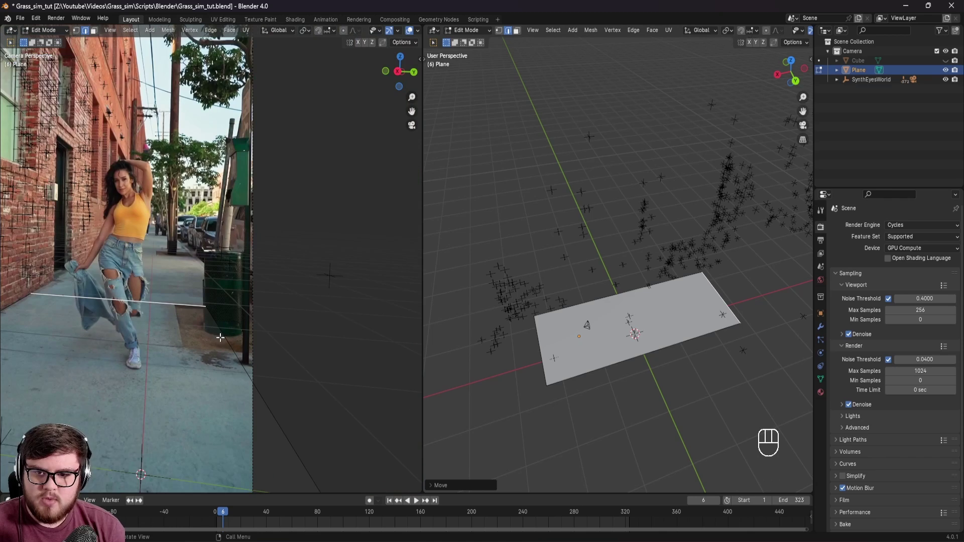
Move the plane's street-side edge inward about 0.38 m along Y to line up with the dirt patch's inner side.
shift+middle_drag(201, 333, 232, 303)
scroll(232, 304, up, 2)
scroll(232, 303, up, 1)
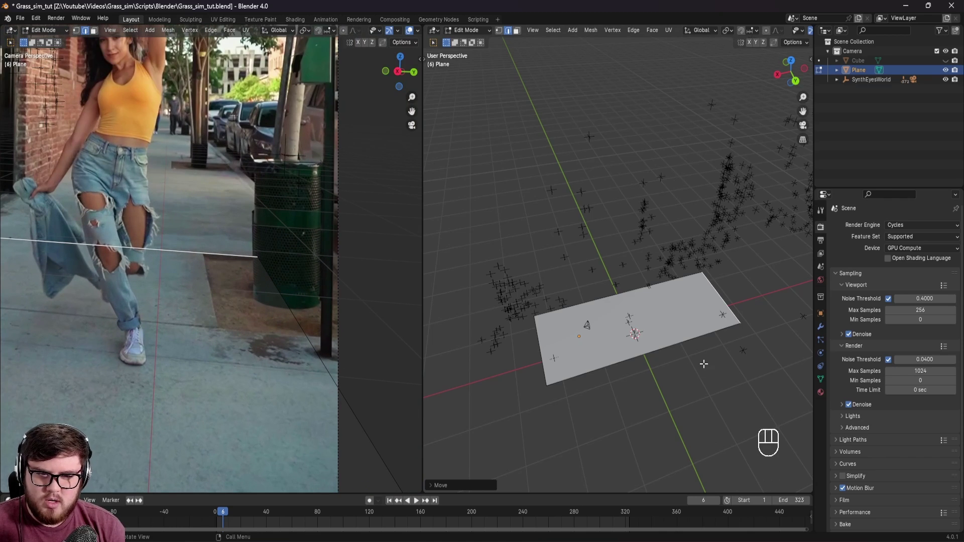
click(651, 353)
middle_drag(656, 354, 684, 348)
key(g)
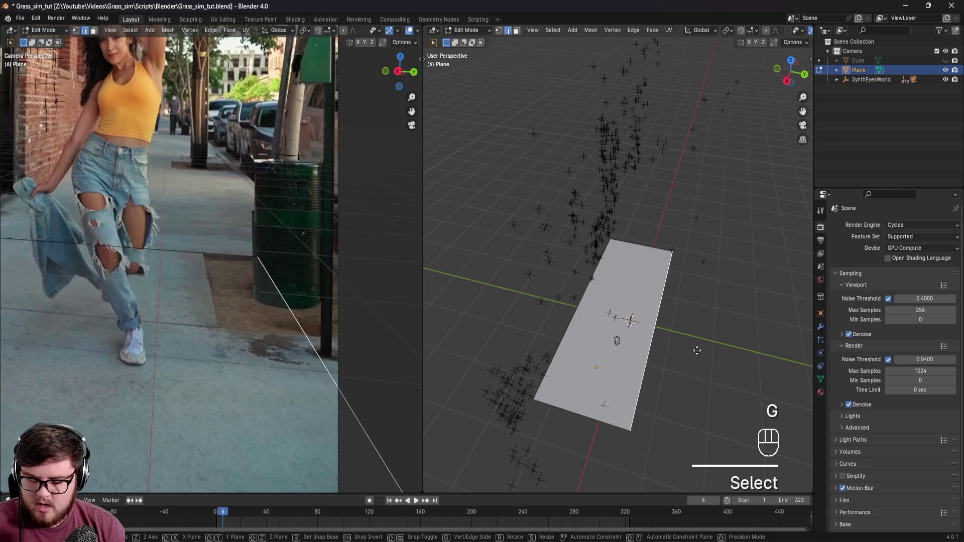
key(y)
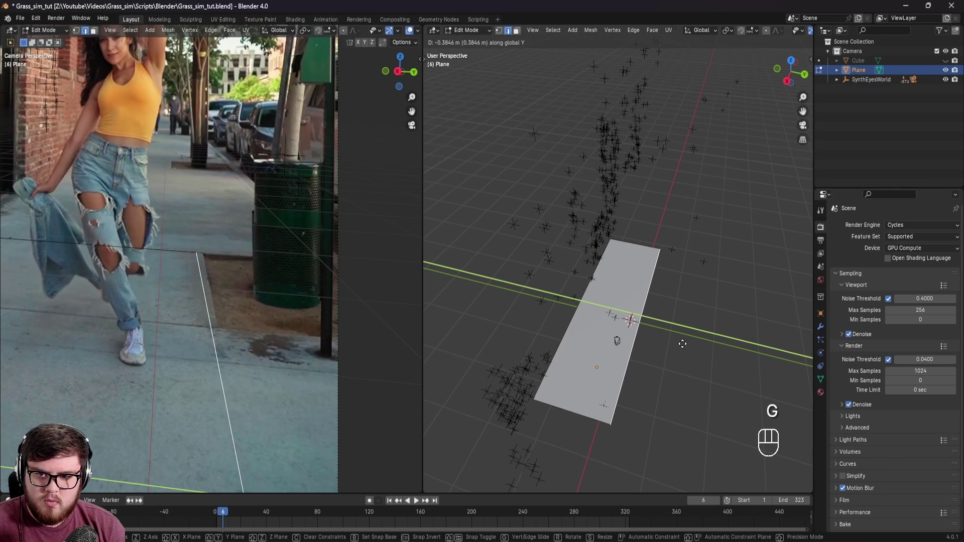
click(682, 344)
Leave mesh editing and go to frame 181 to check the plane against the sidewalk.
scroll(205, 295, down, 1)
shift+middle_drag(146, 310, 333, 274)
scroll(332, 274, down, 1)
scroll(333, 274, down, 1)
key(Tab)
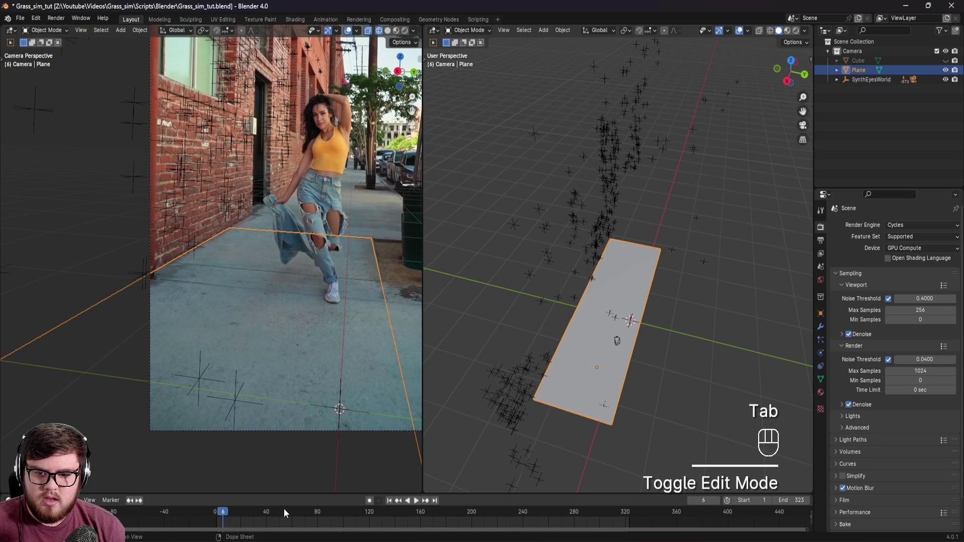
drag(285, 514, 447, 521)
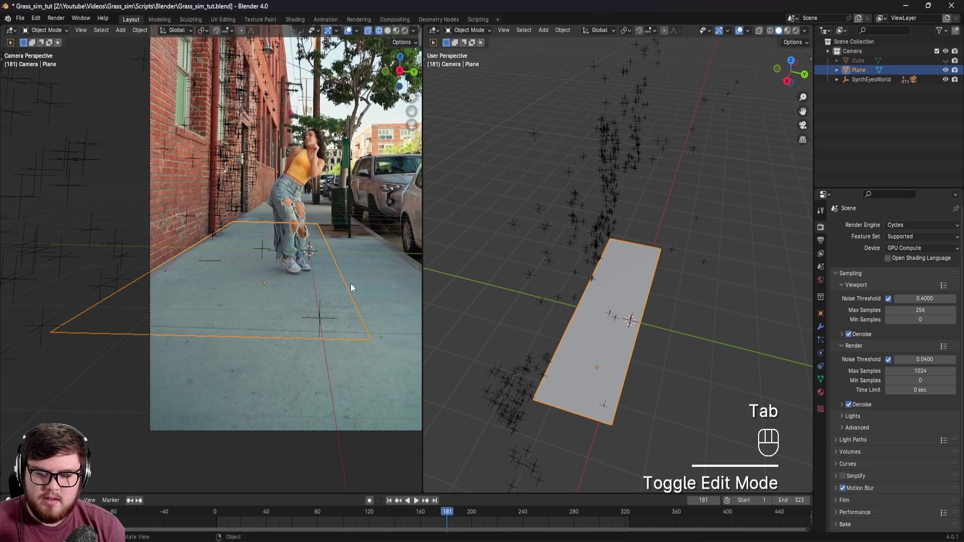
shift+middle_drag(351, 288, 280, 333)
scroll(280, 333, up, 1)
Edit the plane's mesh and add a crosswise loop cut near the dirt patch's near edge.
key(Tab)
scroll(631, 279, up, 3)
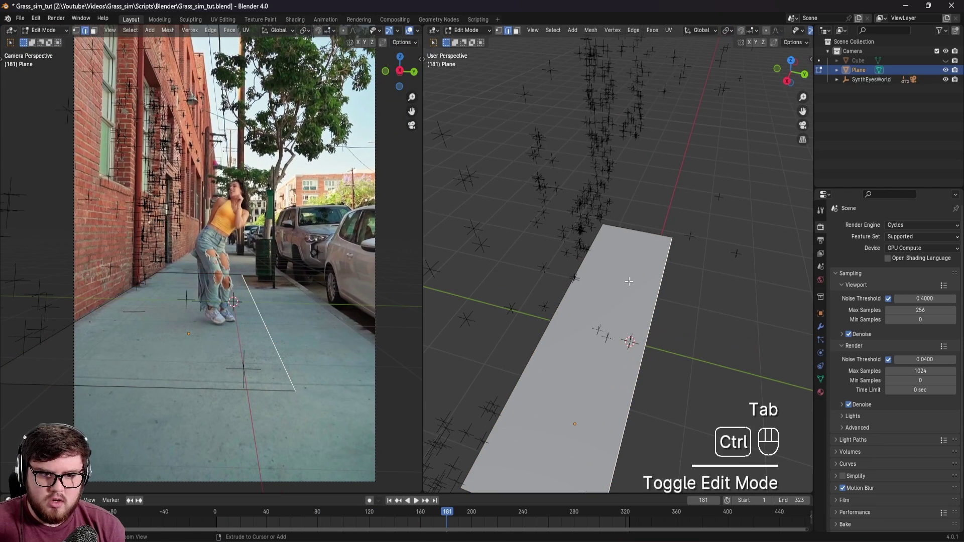
key(ctrl+r)
click(572, 306)
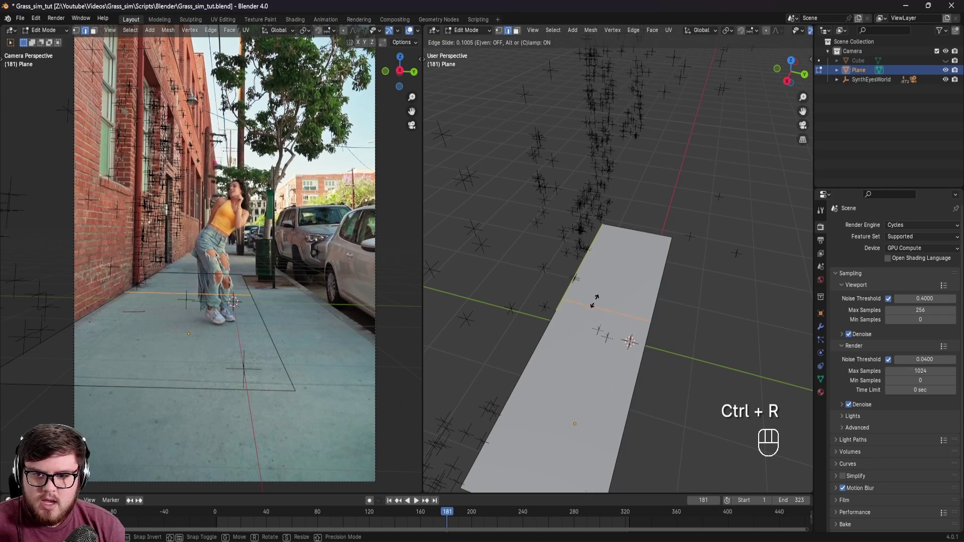
click(625, 279)
At frame 76, save the file and slide the new edge loop along the plane onto the dirt patch's near edge.
scroll(258, 288, up, 14)
shift+middle_drag(221, 289, 243, 318)
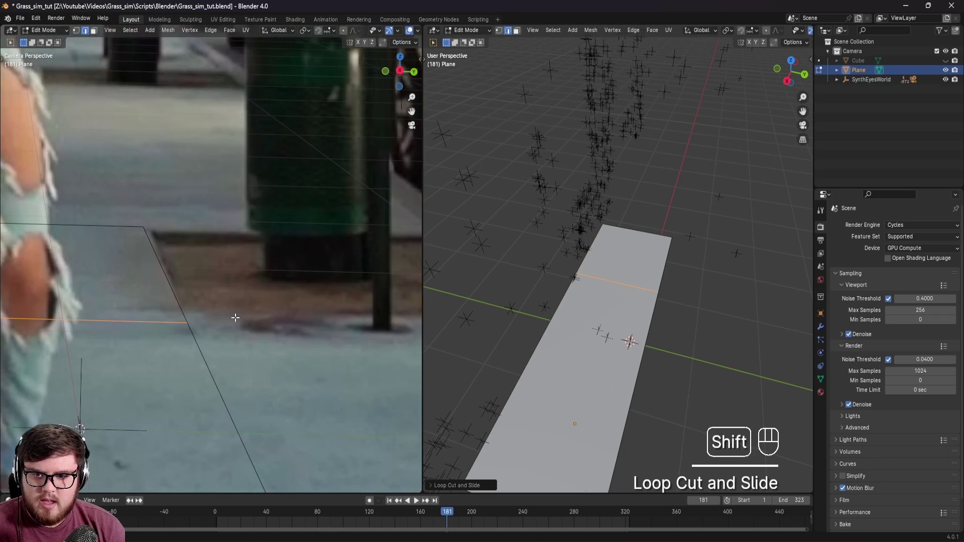
drag(366, 520, 312, 519)
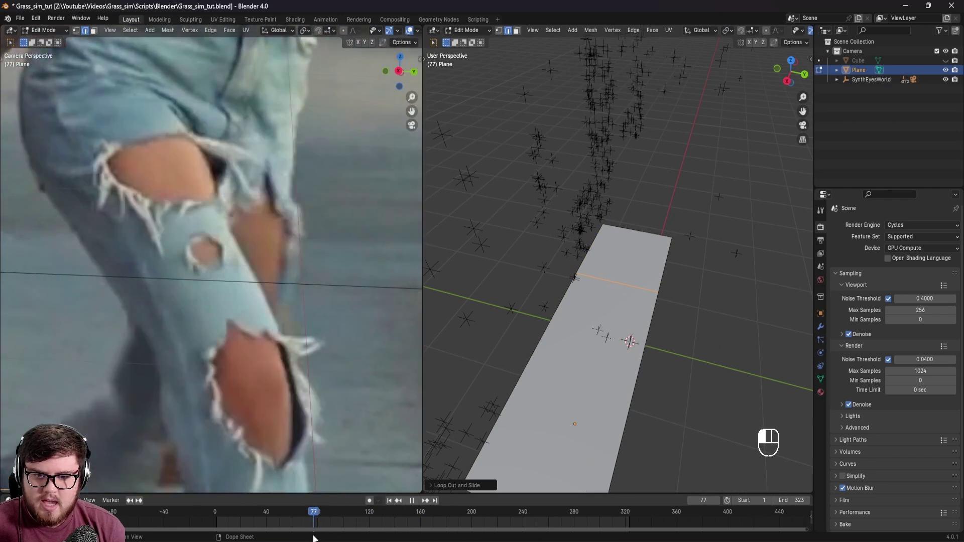
shift+middle_drag(306, 366, 101, 313)
scroll(200, 377, up, 5)
shift+middle_drag(201, 383, 224, 389)
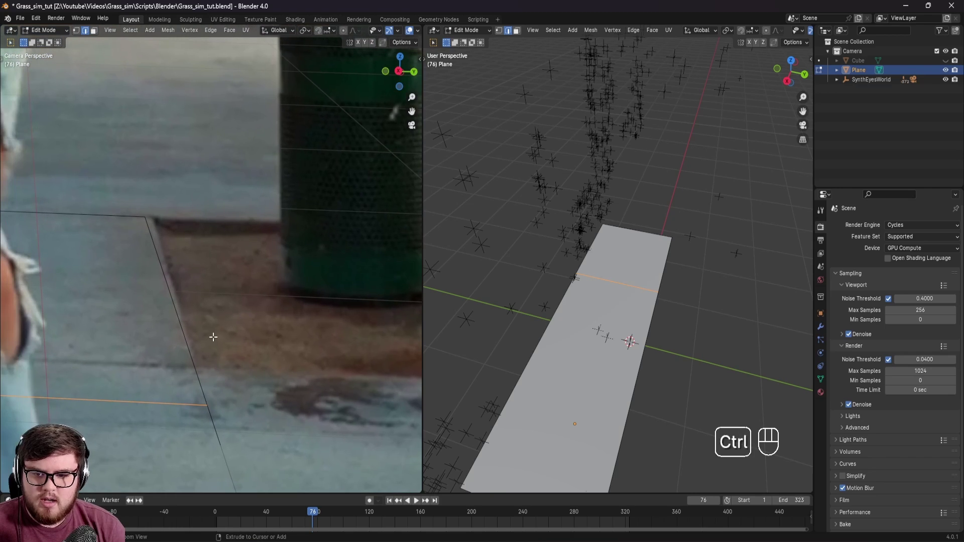
key(ctrl+s)
key(g)
key(g)
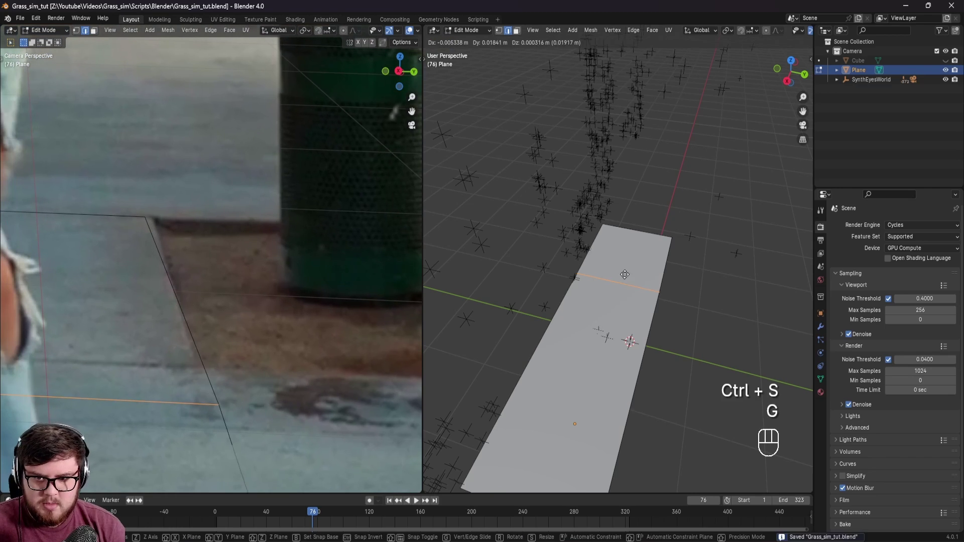
click(631, 251)
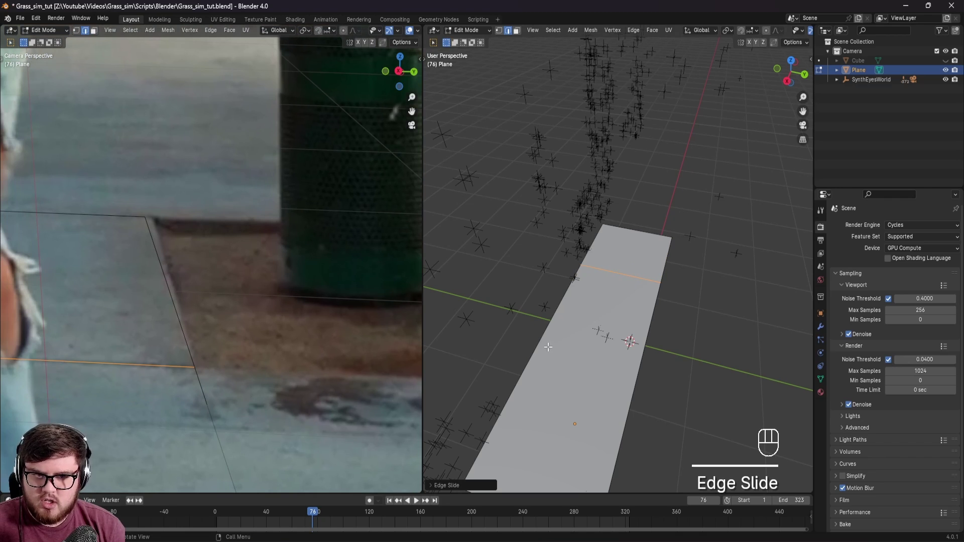
Extrude the street-side edge in front of the dirt patch about 0.8 m along Y toward the curb.
key(2)
click(648, 316)
scroll(651, 347, down, 4)
shift+drag(652, 381, 650, 372)
shift+middle_drag(650, 372, 642, 358)
scroll(200, 436, down, 3)
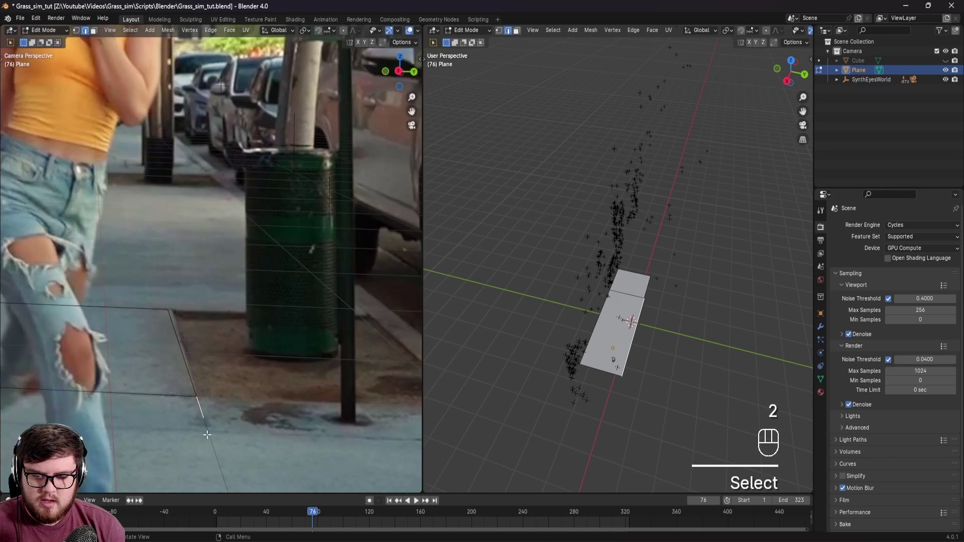
shift+middle_drag(206, 435, 196, 251)
key(e)
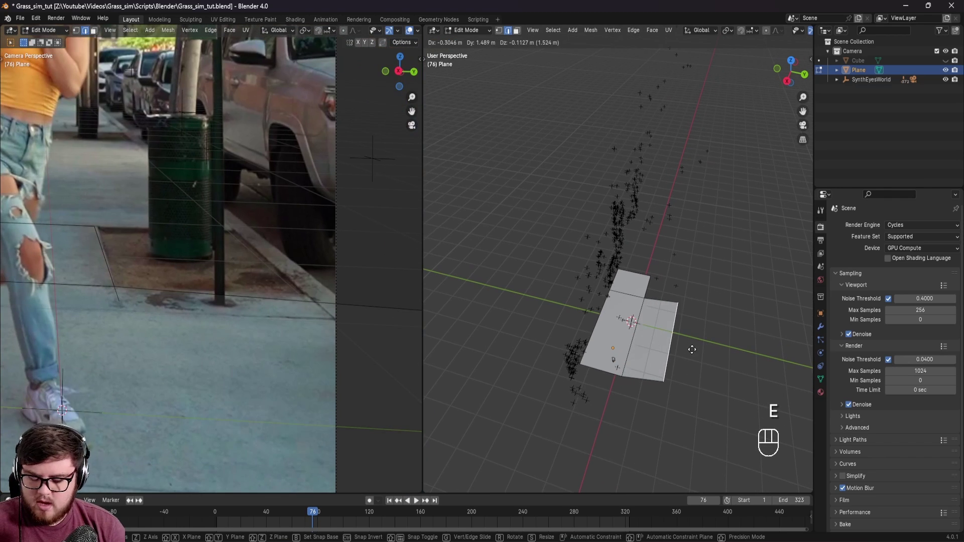
key(y)
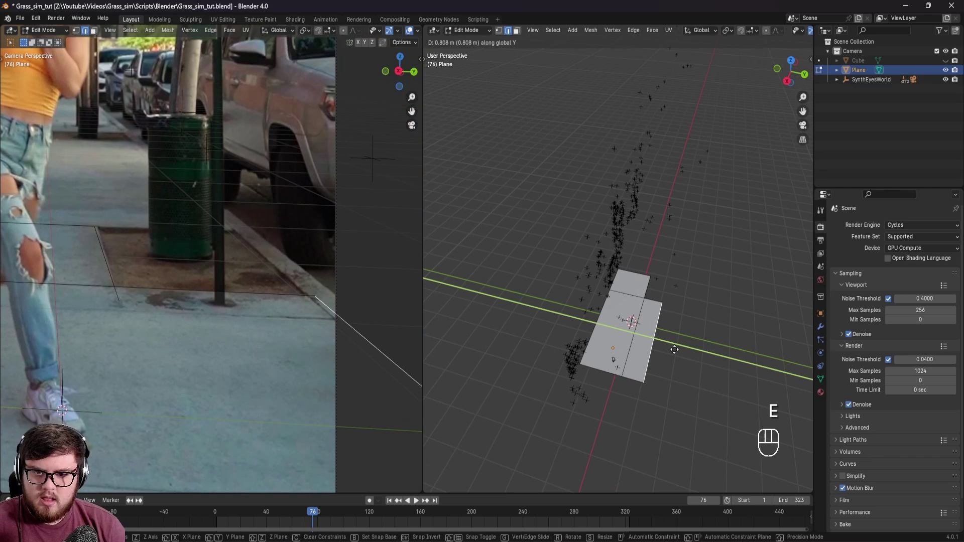
click(675, 350)
Go to frame 179 and move the extruded outer edge inward about 0.05 m along Y to follow the curb line.
scroll(247, 311, down, 4)
shift+middle_drag(246, 311, 230, 283)
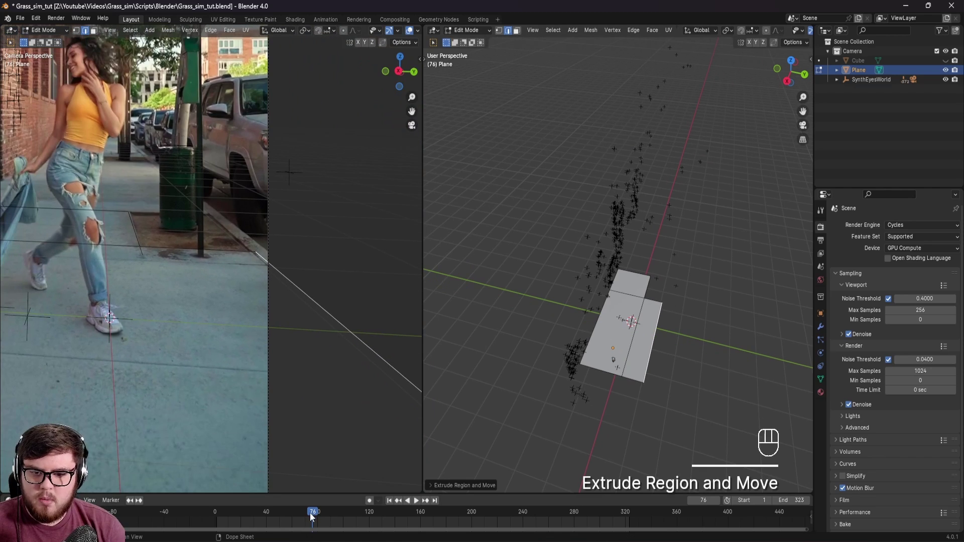
drag(312, 517, 445, 516)
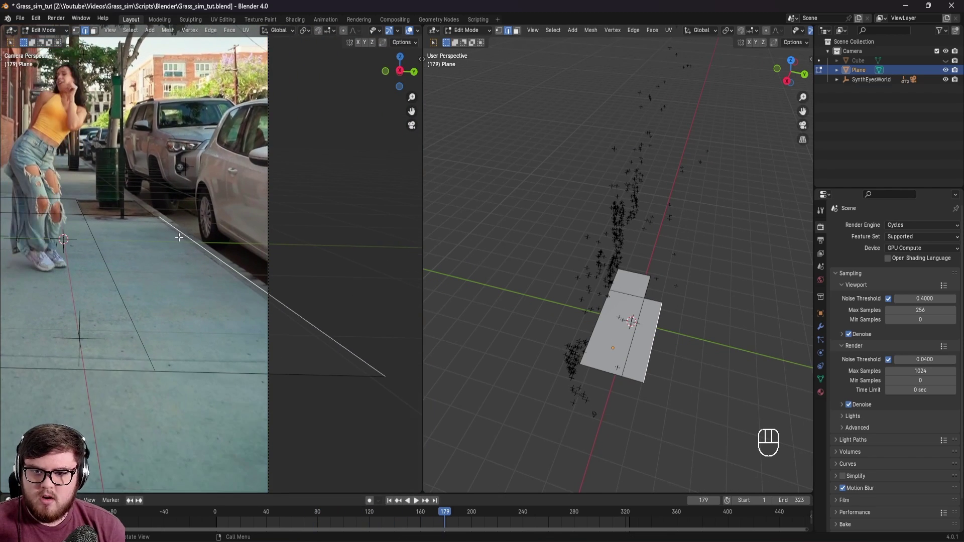
scroll(180, 237, up, 5)
scroll(239, 253, up, 2)
key(g)
key(y)
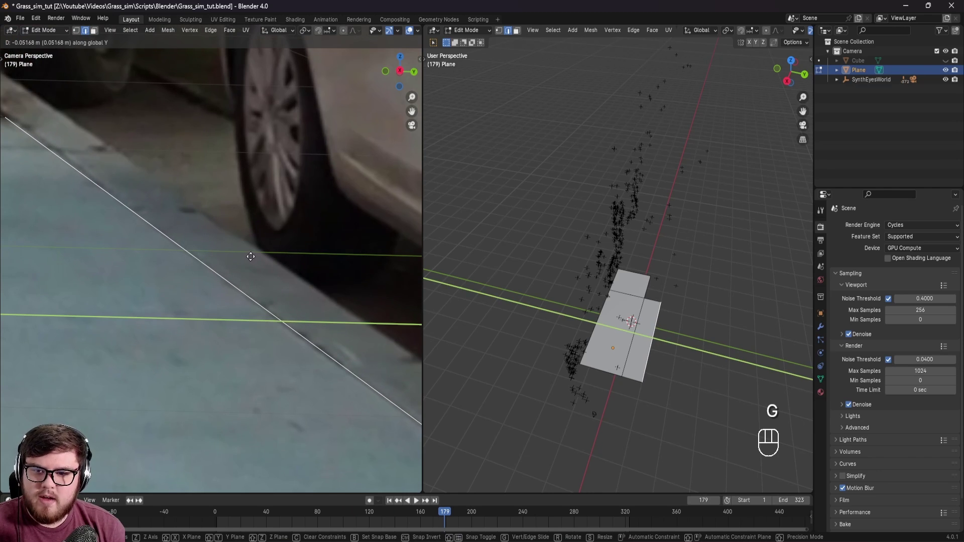
click(250, 256)
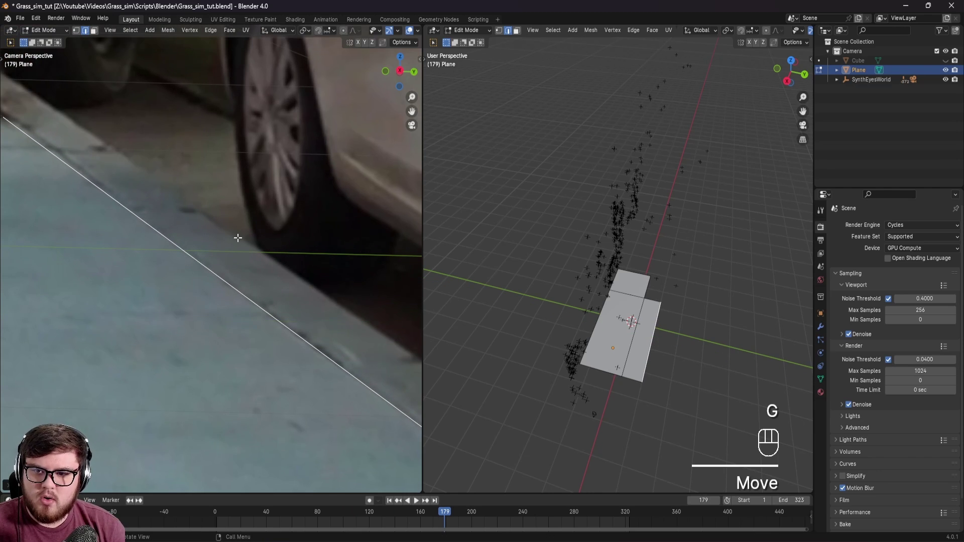
Leave mesh editing, frame the whole plane in the camera view and save the file.
scroll(209, 226, down, 5)
scroll(203, 245, down, 1)
shift+middle_drag(201, 245, 331, 257)
key(Tab)
scroll(198, 266, down, 1)
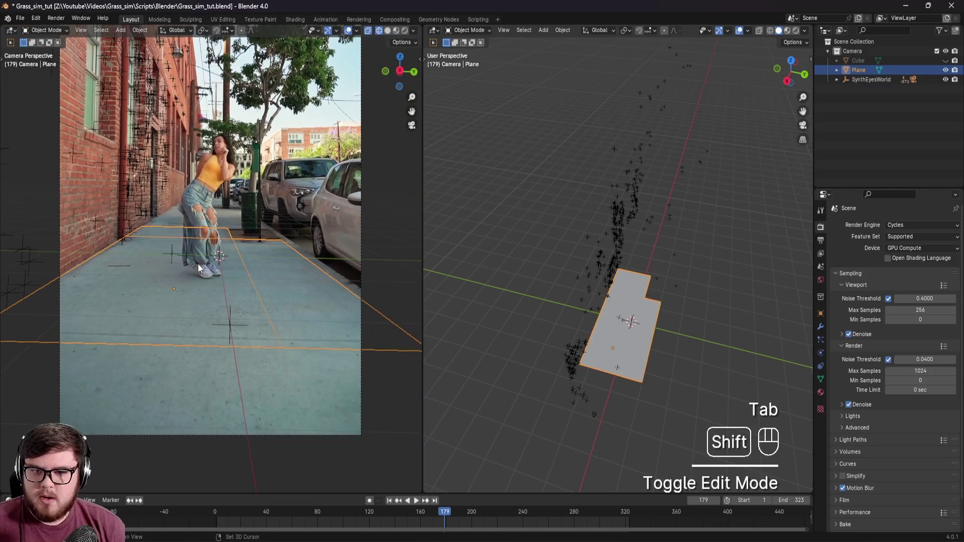
shift+middle_drag(199, 264, 233, 278)
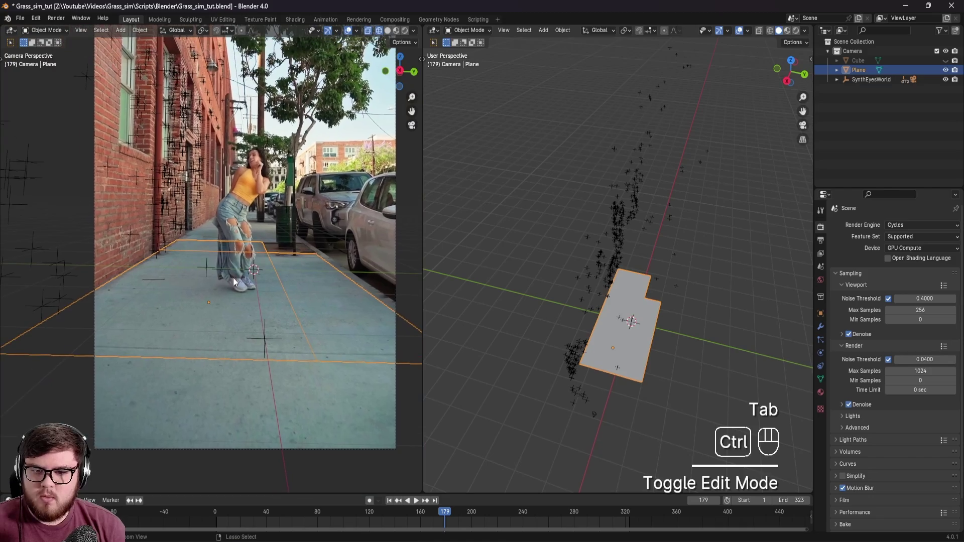
key(ctrl+s)
Go to frame 322 and extend the plane's two near edges along X toward the camera, up to the woman's feet.
drag(390, 512, 255, 531)
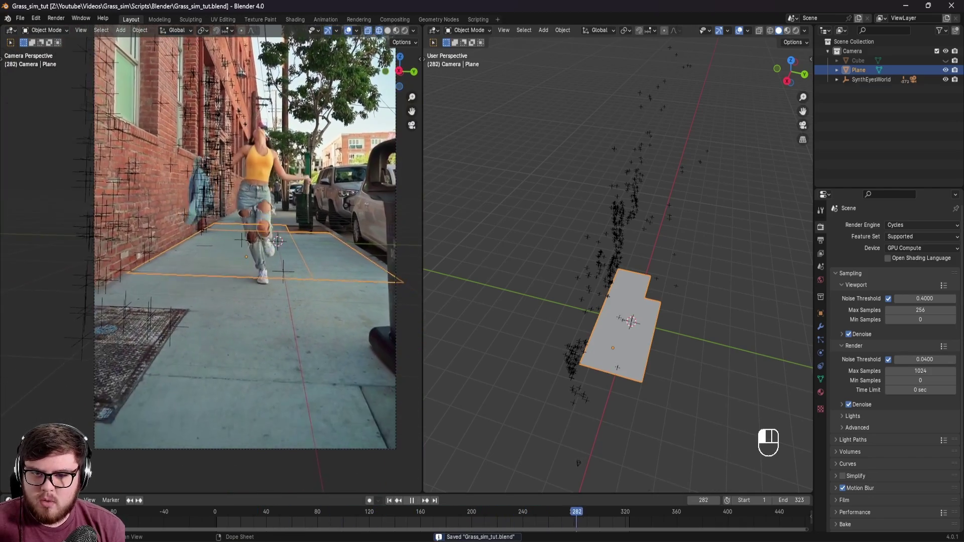
drag(632, 517, 627, 517)
scroll(613, 368, up, 1)
scroll(586, 390, up, 1)
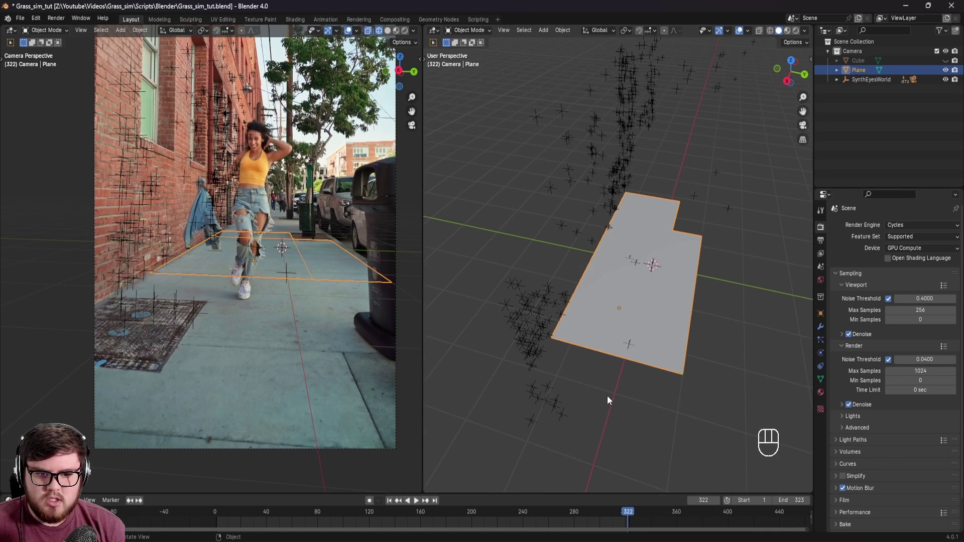
key(Tab)
key(2)
click(647, 360)
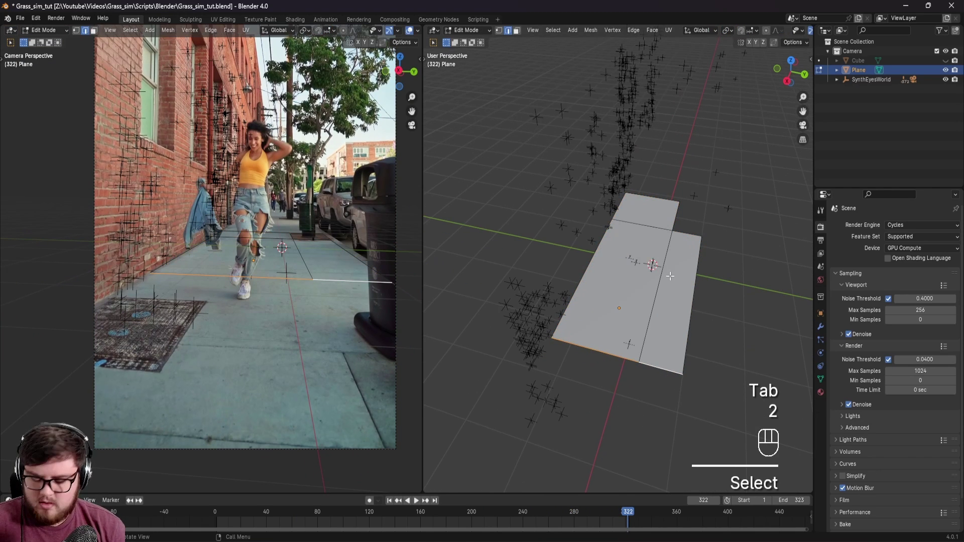
key(g)
key(x)
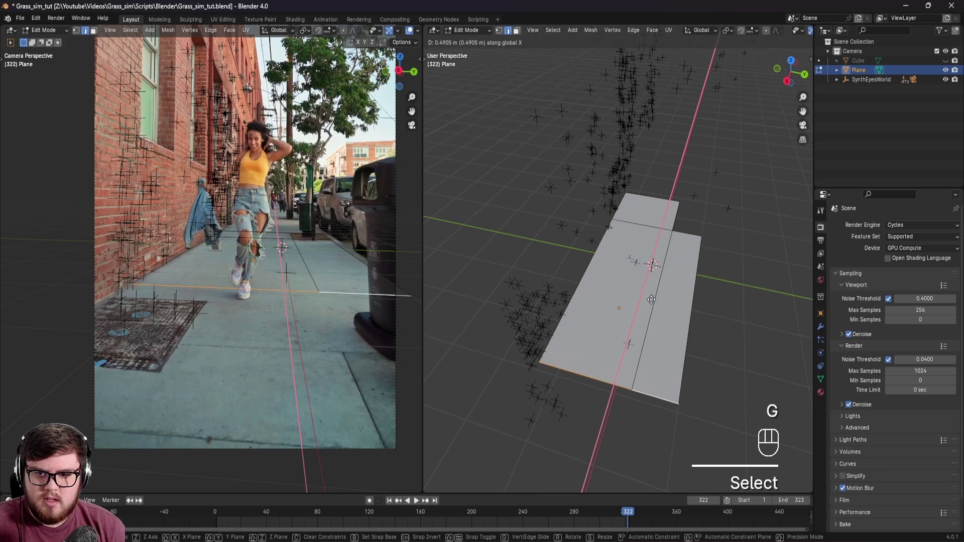
click(653, 322)
scroll(237, 292, up, 3)
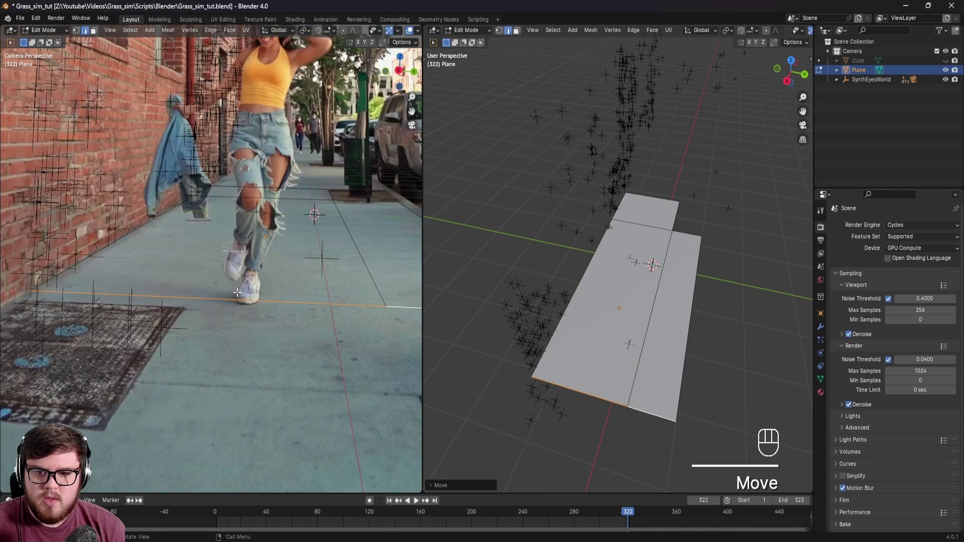
Return to object mode and save the file with the extended plane.
key(Tab)
scroll(239, 252, down, 3)
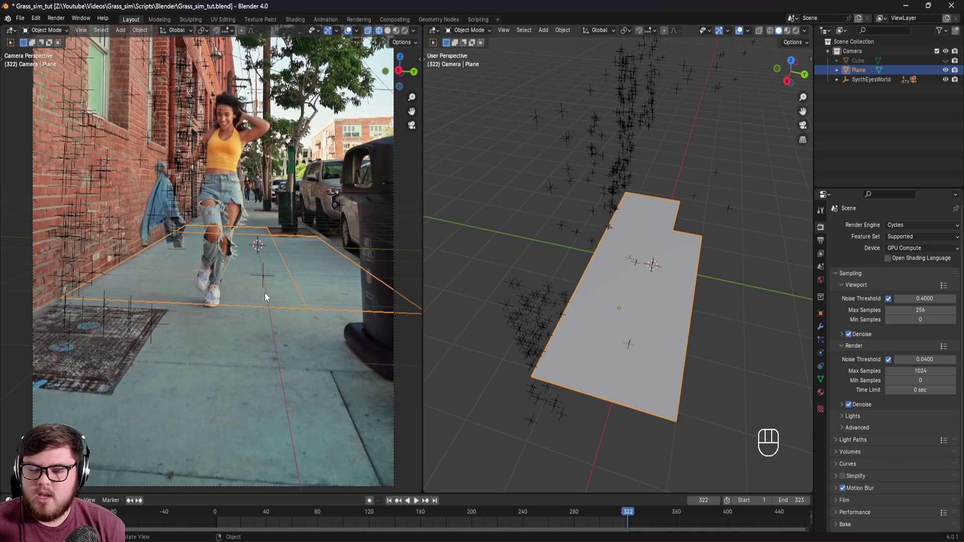
shift+middle_drag(249, 257, 210, 327)
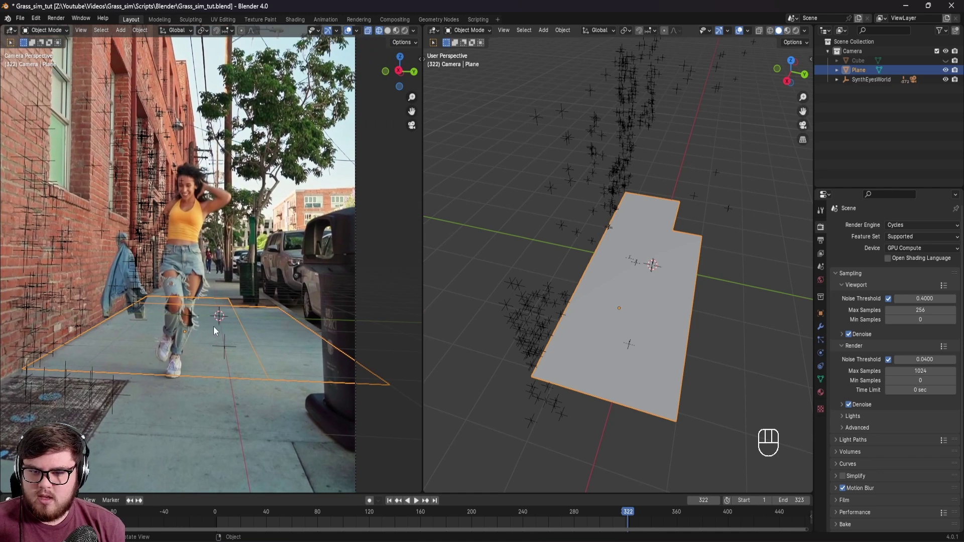
key(ctrl+s)
Switch the camera view to rendered shading and save the file.
key(z)
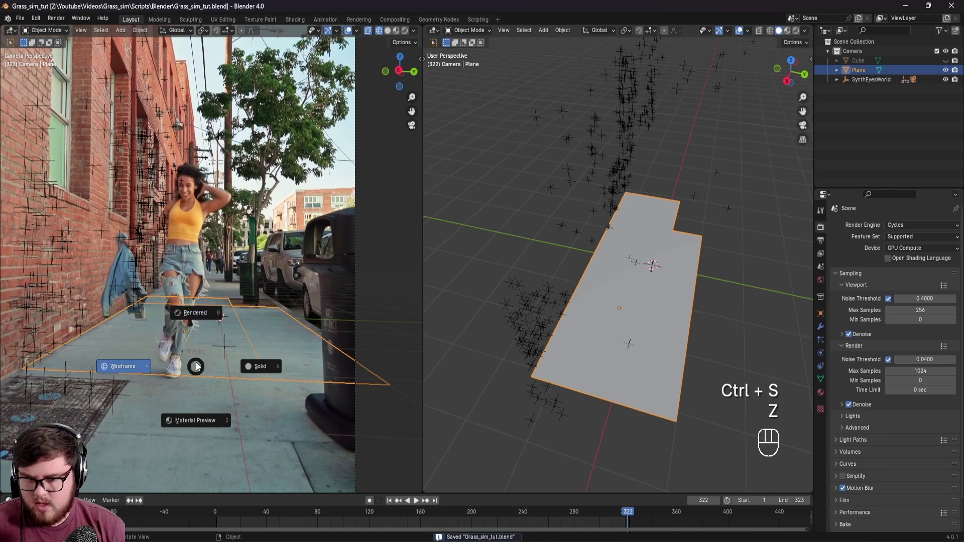
click(196, 322)
shift+middle_drag(209, 299, 201, 301)
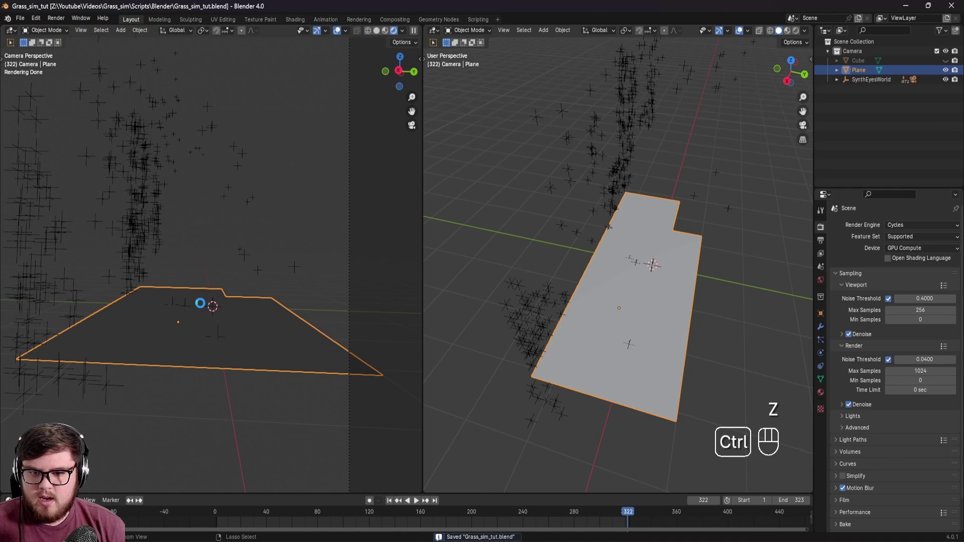
key(ctrl+s)
scroll(196, 286, down, 3)
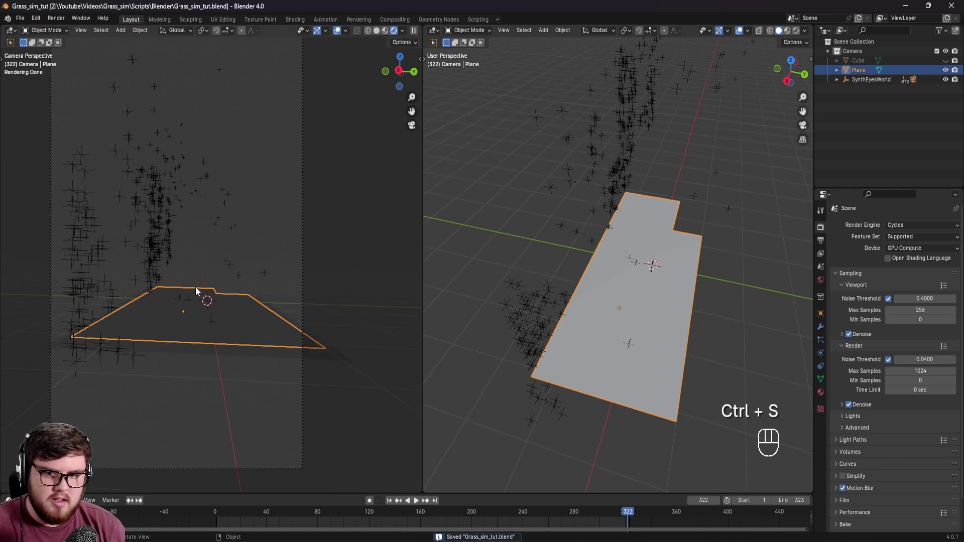
shift+middle_drag(219, 248, 247, 255)
key(ctrl+s)
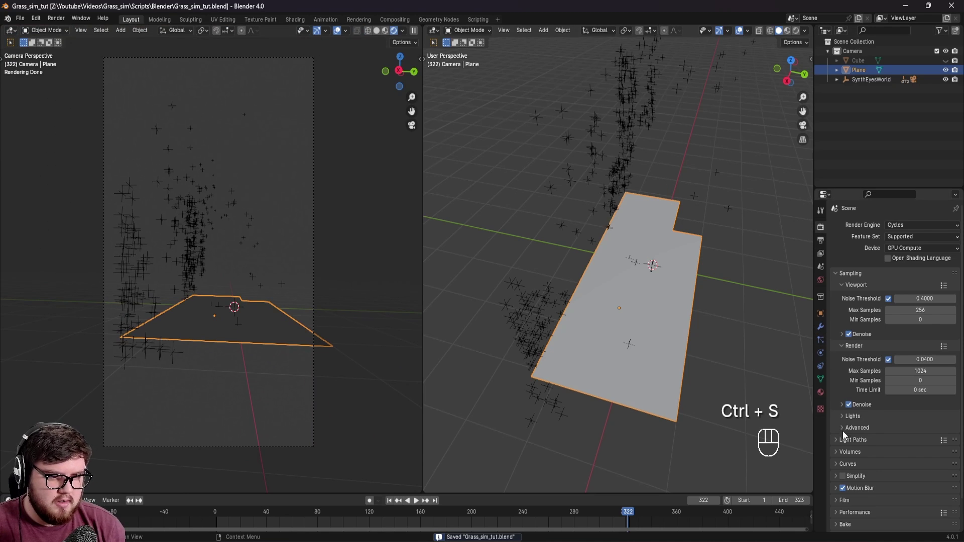
Turn on the transparent film option for the render, and restore the camera view after orbiting.
scroll(852, 449, down, 2)
click(846, 467)
scroll(861, 462, down, 5)
click(860, 440)
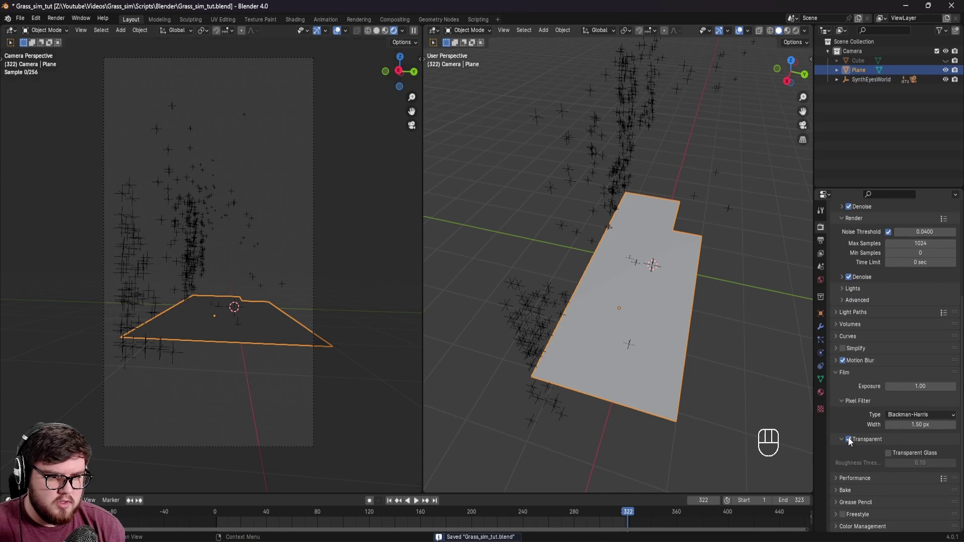
click(835, 374)
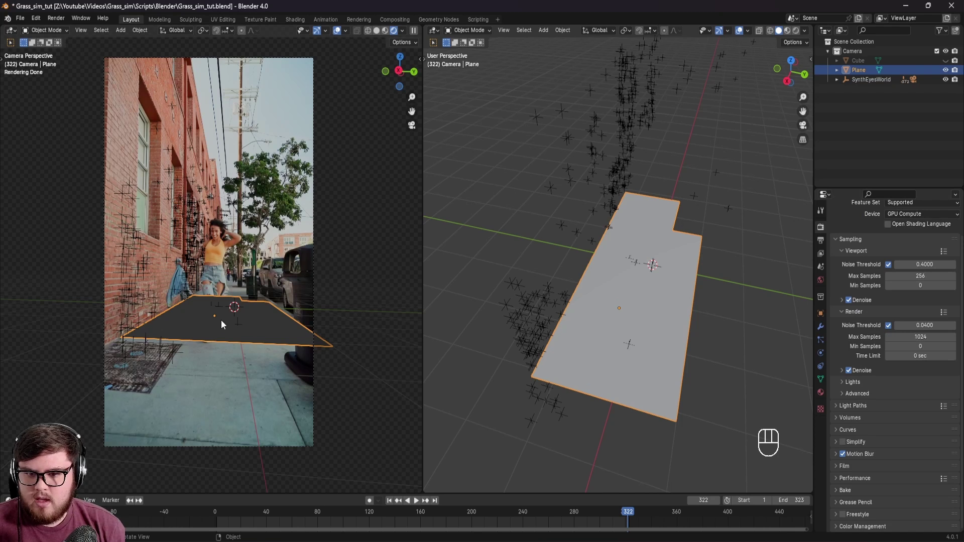
middle_drag(221, 320, 232, 344)
key(KP_0)
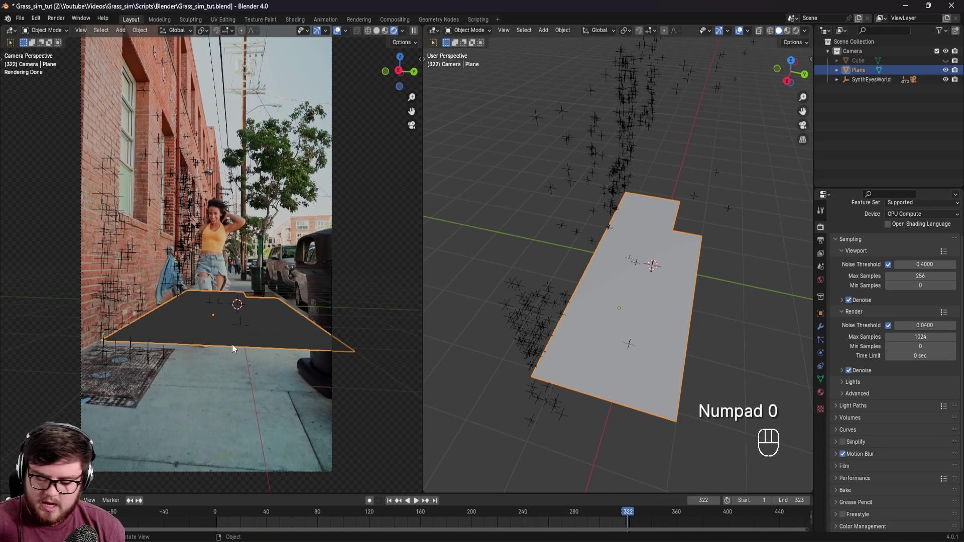
Save the file with the transparent film setting.
shift+middle_drag(255, 234, 262, 236)
key(ctrl+s)
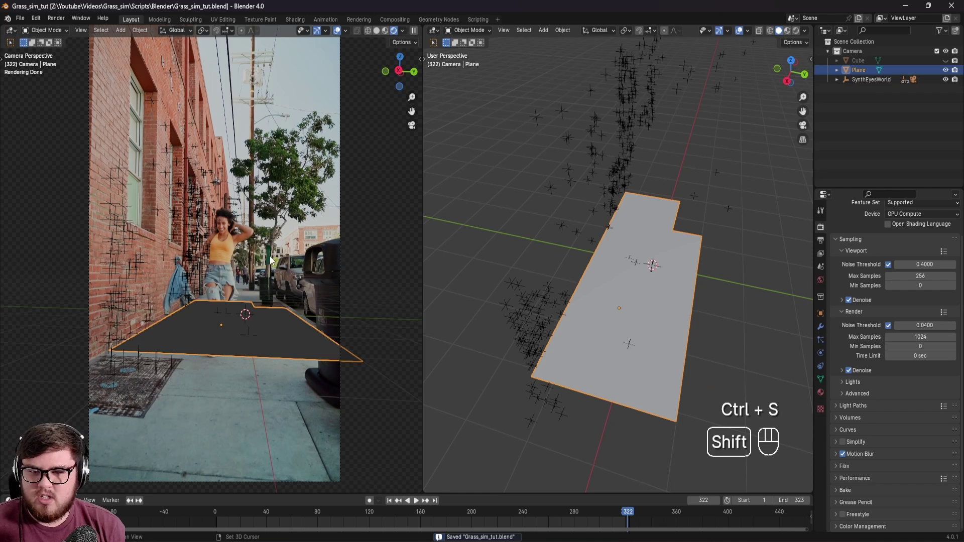
shift+middle_drag(262, 236, 280, 230)
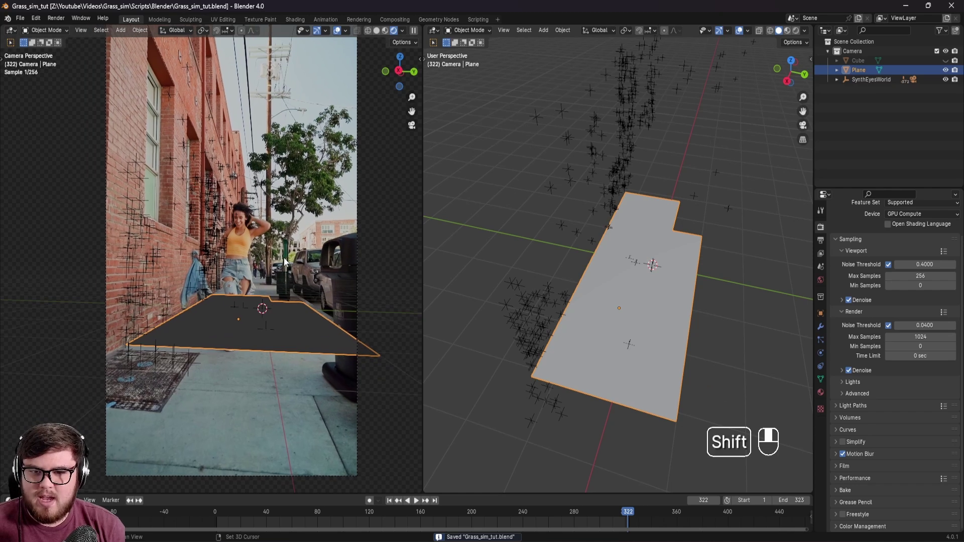
Load buikslotermeerplein_4k.exr as an environment texture for the world background color, and save the file.
click(819, 282)
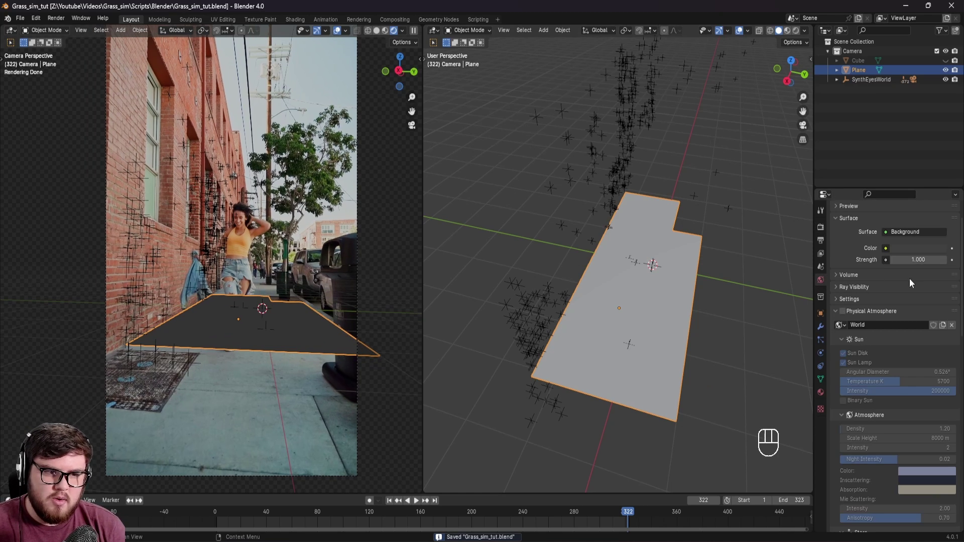
click(886, 248)
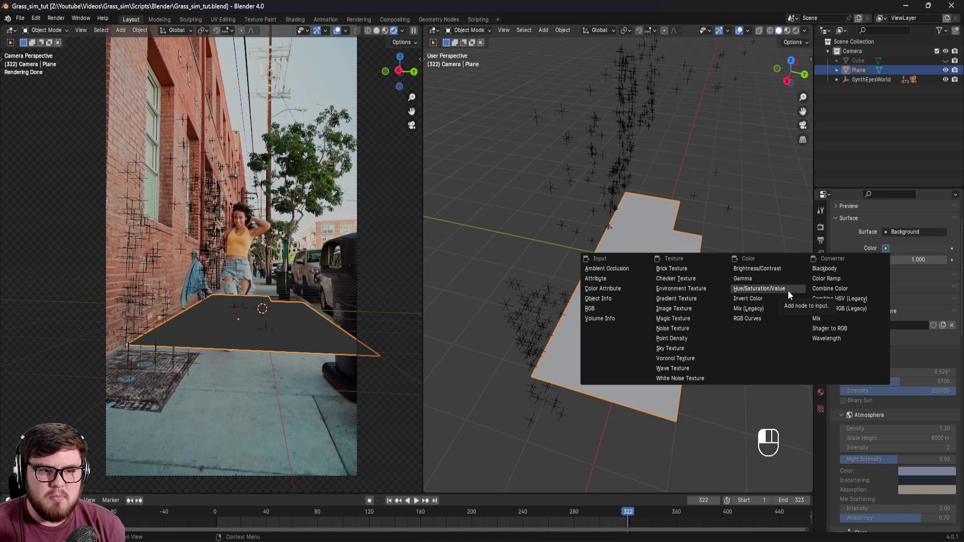
click(678, 288)
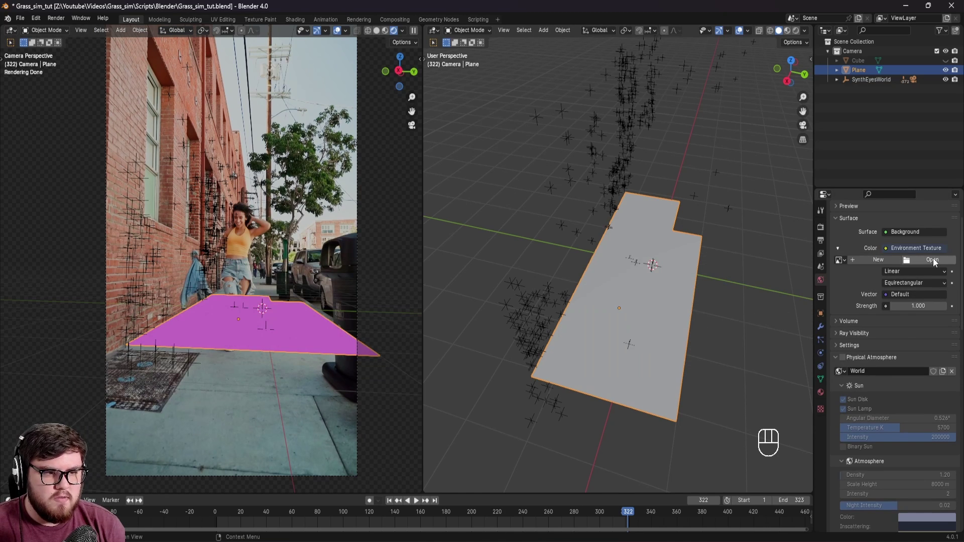
click(933, 258)
click(240, 199)
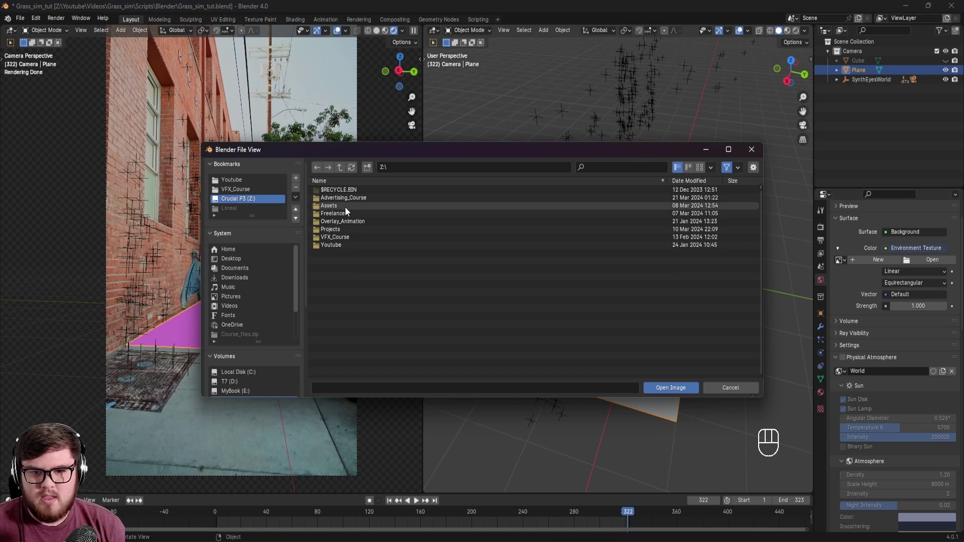
click(334, 189)
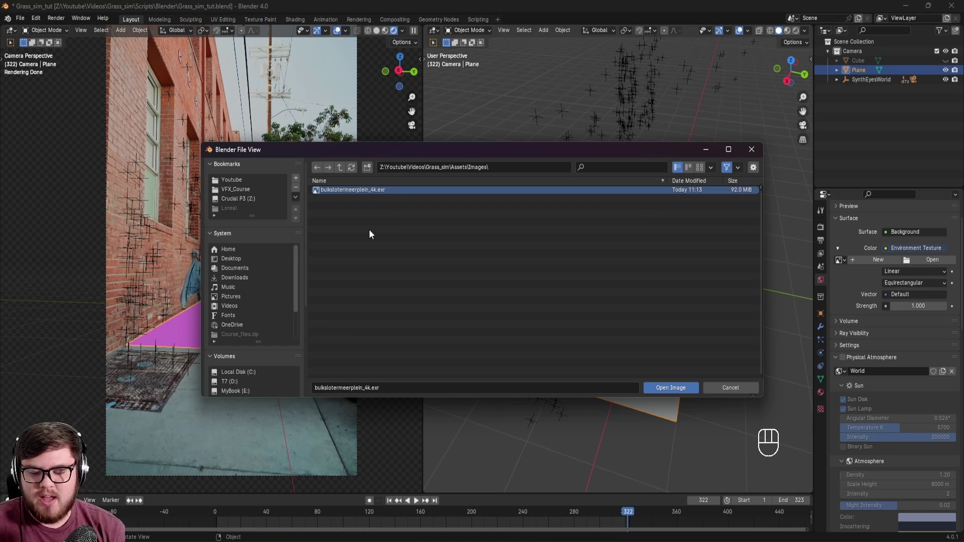
click(663, 387)
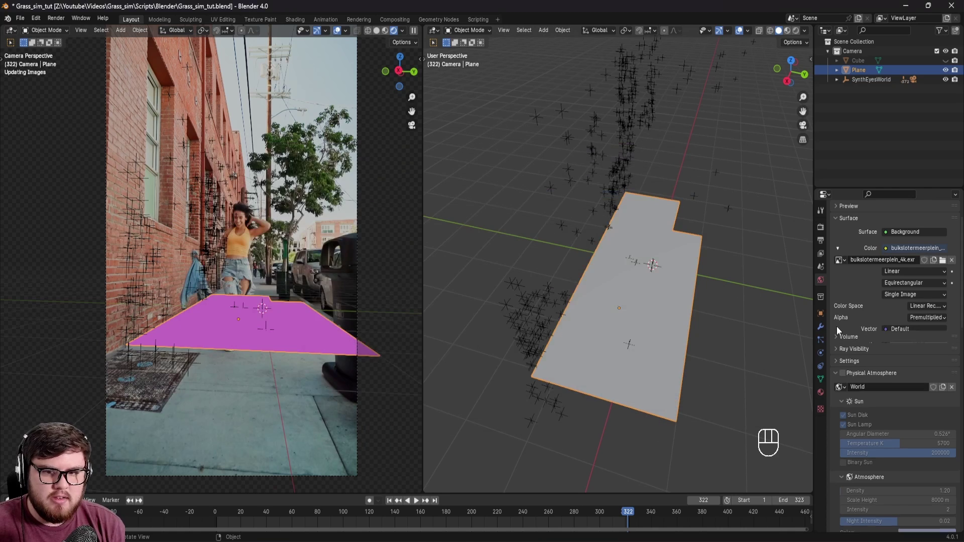
shift+middle_drag(300, 300, 267, 314)
key(ctrl+s)
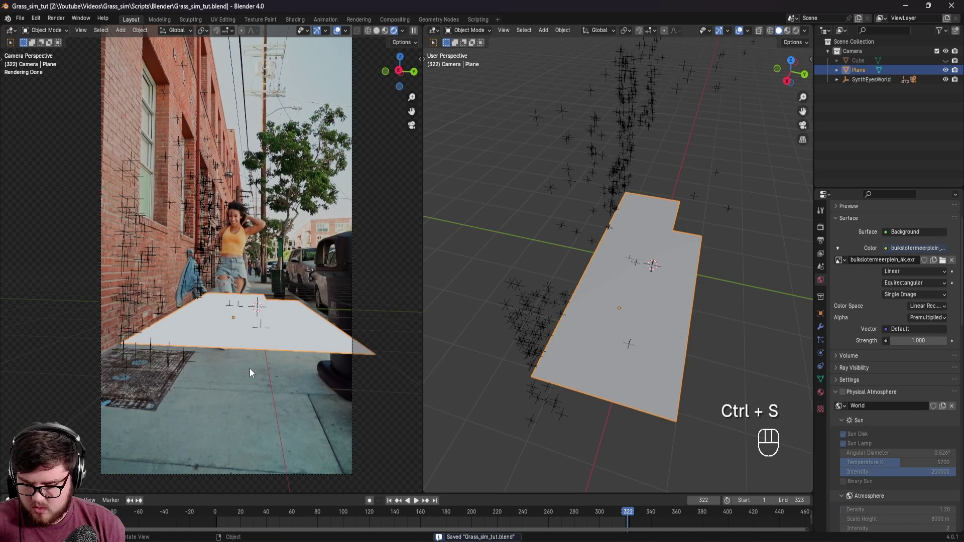
Hide the ground plane, rename it Flower_sim, and save the file.
key(h)
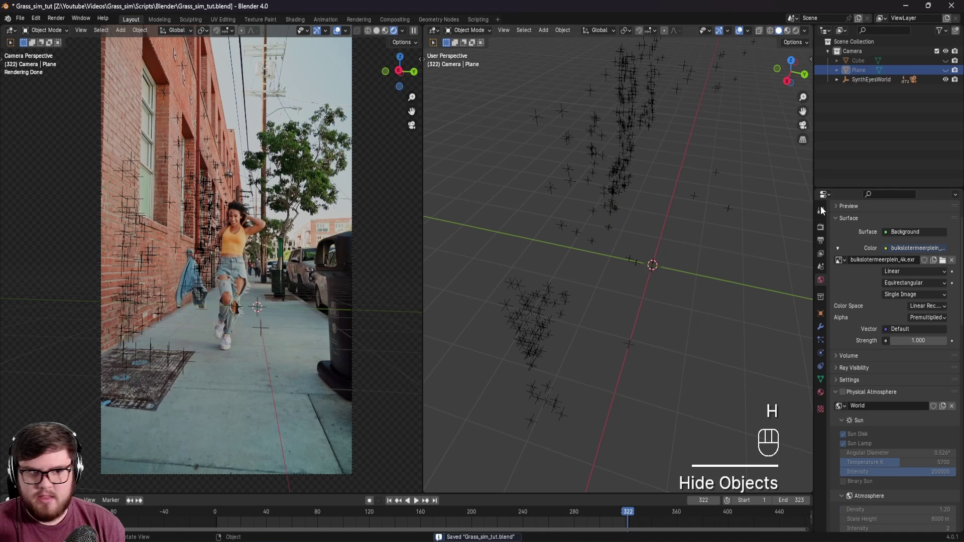
shift+double_click(858, 71)
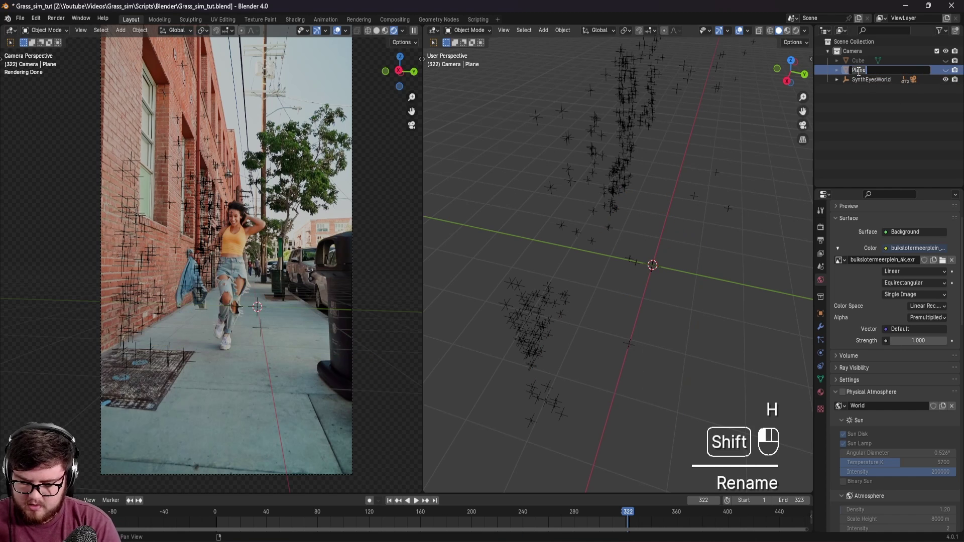
text(Flower_s)
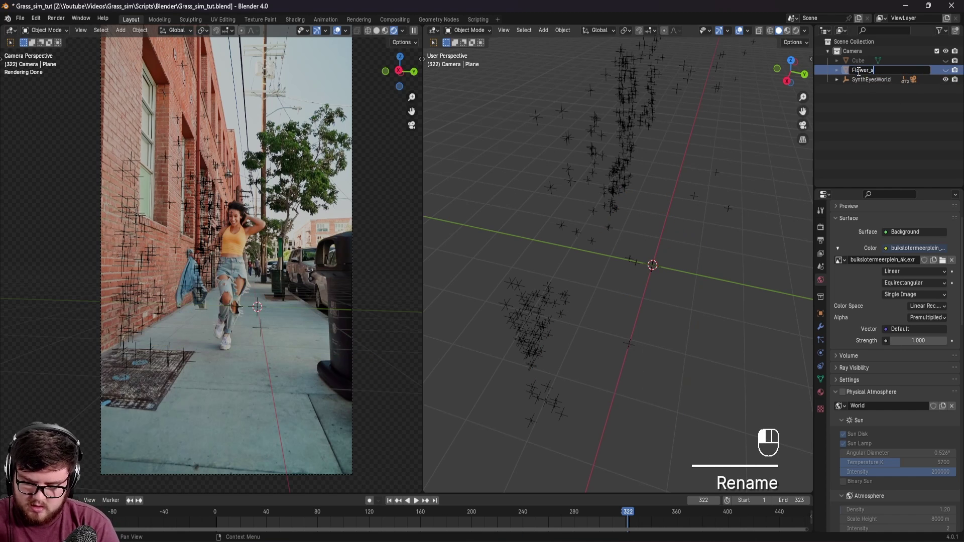
text(im)
key(Return)
click(863, 113)
key(ctrl+s)
mouse_move(245, 295)
shift+middle_down()
mouse_move(255, 292)
mouse_move(244, 311)
shift+middle_up()
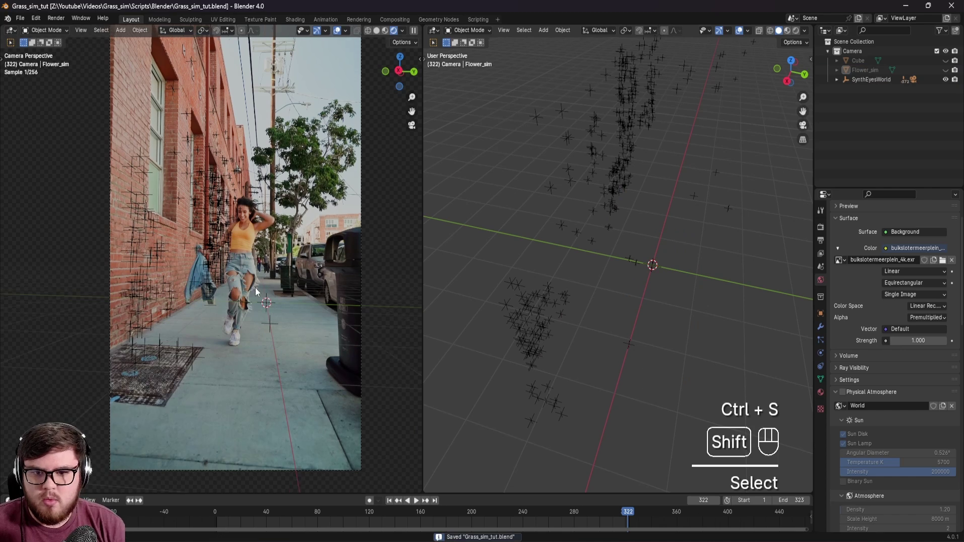
Unhide the cube, move it toward the camera to just in front of the woman's feet, and save the file.
click(857, 61)
click(945, 61)
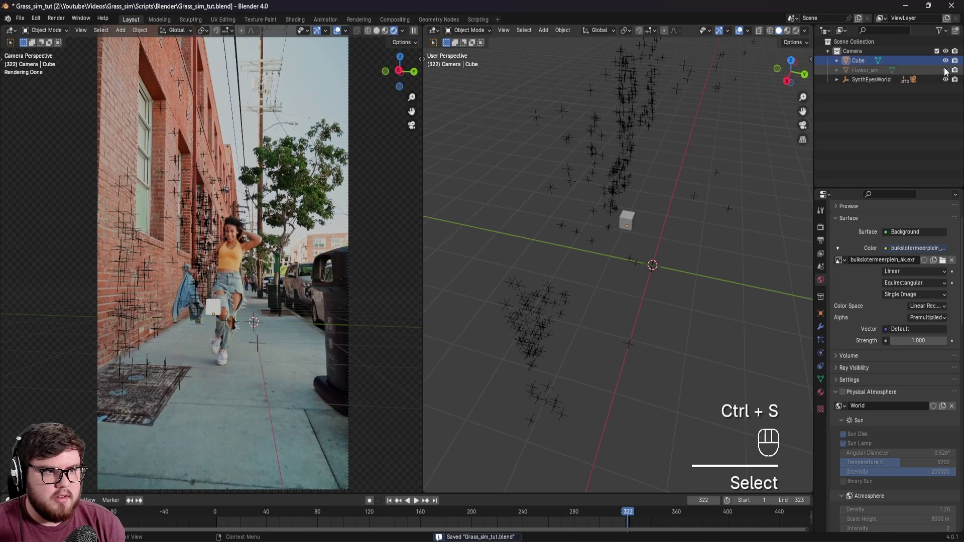
scroll(221, 261, up, 3)
key(g)
click(279, 411)
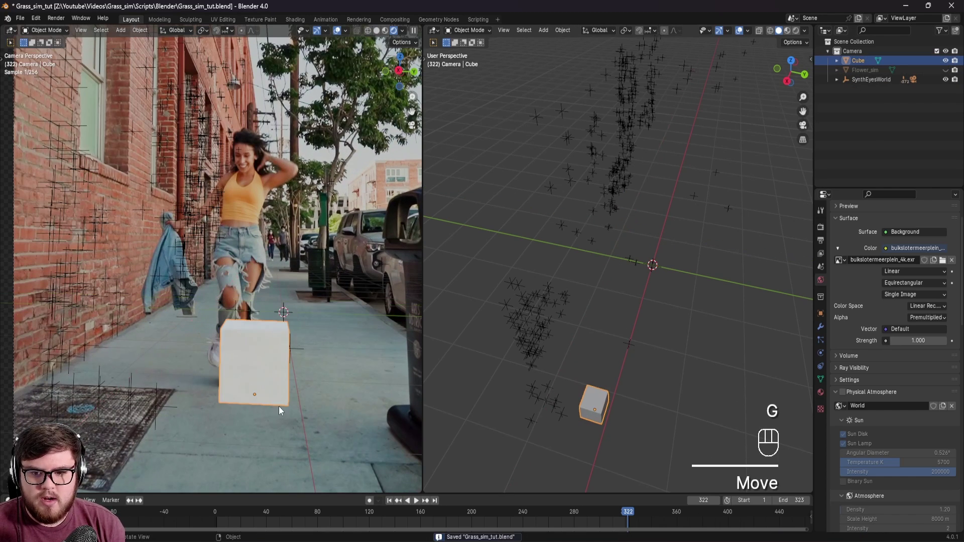
shift+middle_drag(279, 408, 302, 340)
key(ctrl+s)
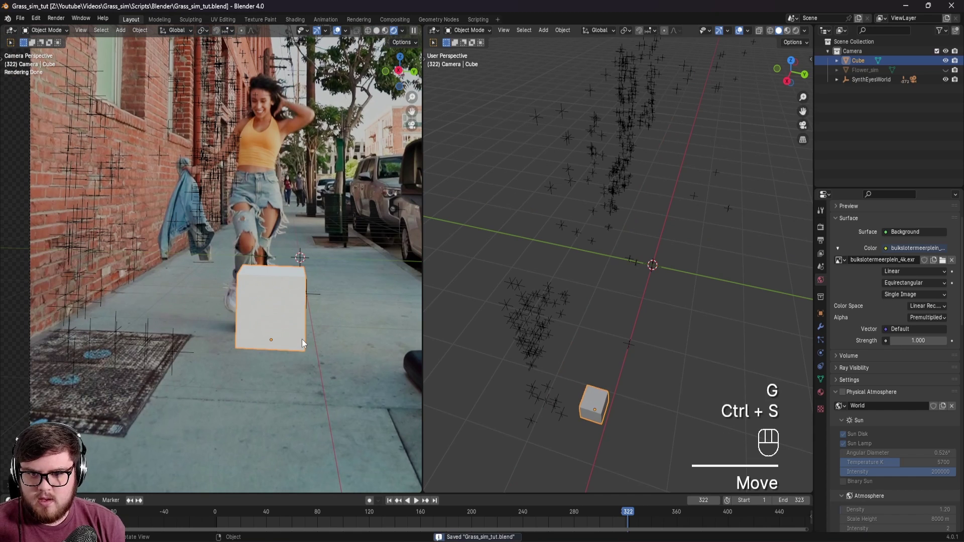
Move the cube with height locked onto the open sidewalk beside the woman, between her and the trash bin.
key(g)
key(shift+z)
click(369, 303)
scroll(271, 303, up, 4)
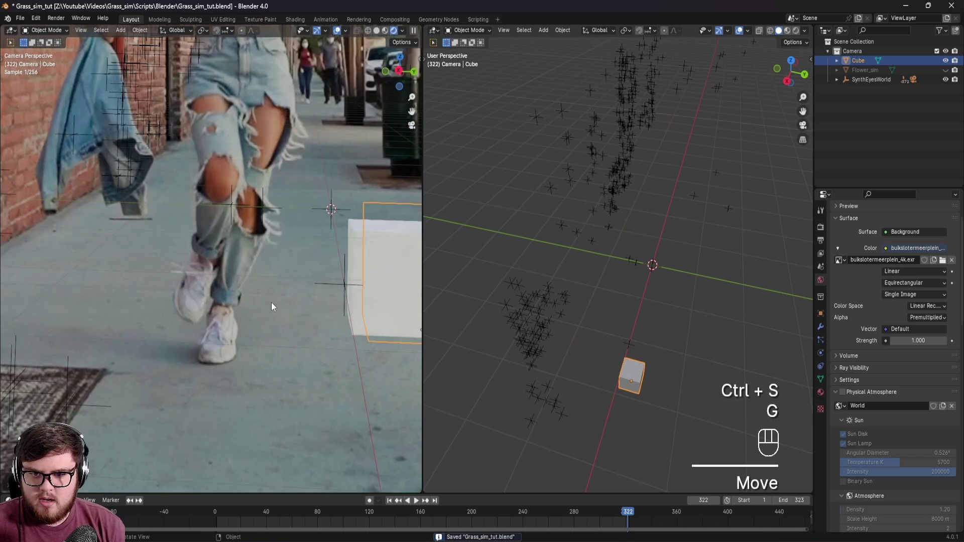
shift+middle_drag(246, 357, 247, 317)
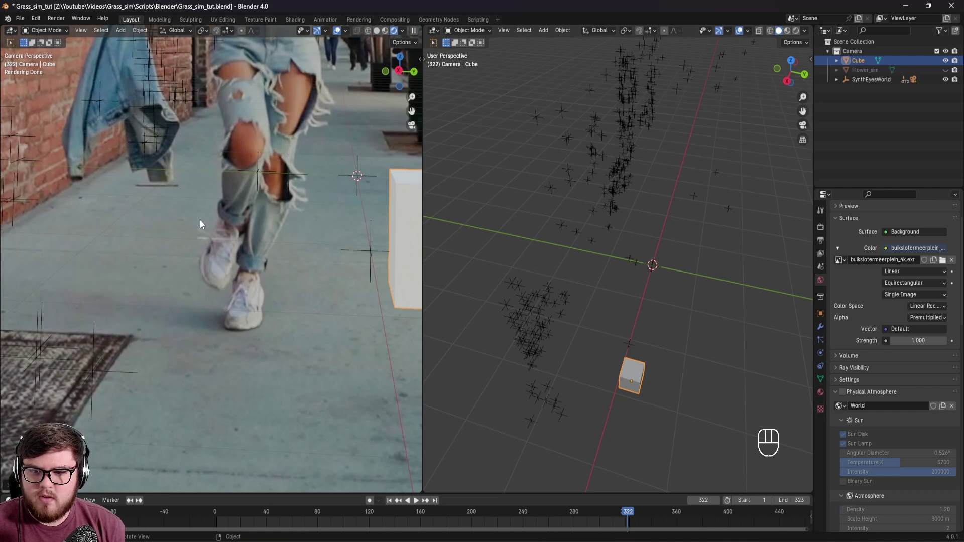
scroll(116, 261, down, 4)
shift+middle_drag(236, 312, 200, 317)
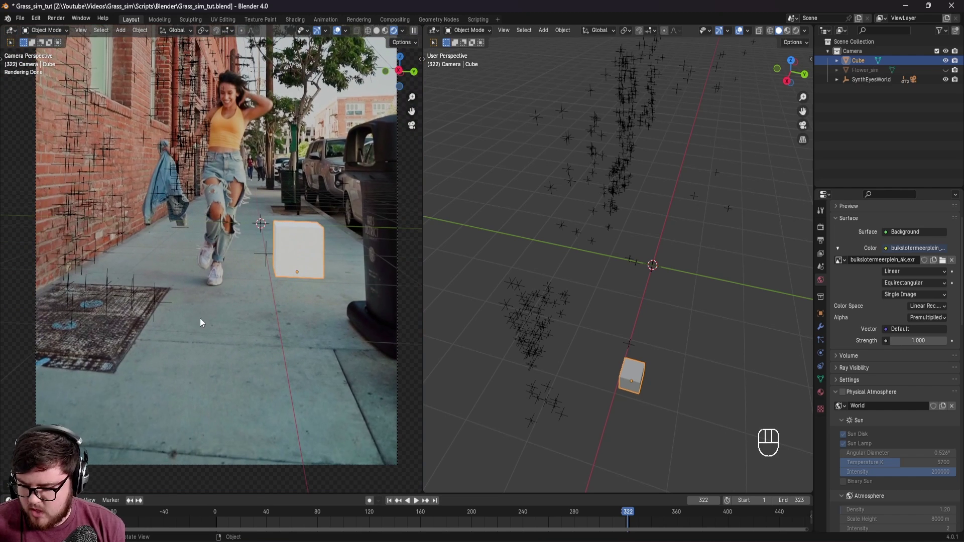
Add a mesh plane and move it along the ground toward the camera so that it lies under the cube.
key(shift+a)
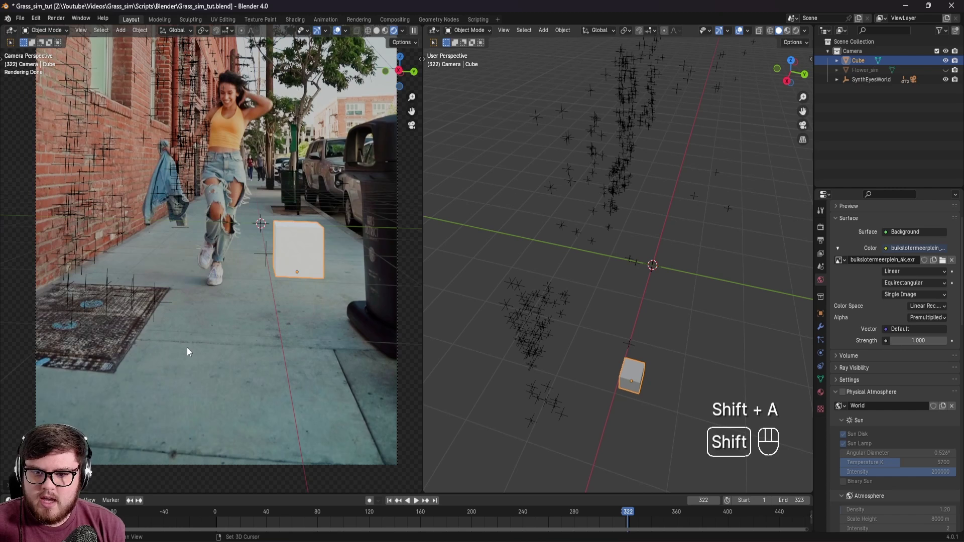
key(shift+a)
mouse_move(189, 346)
click(262, 129)
key(g)
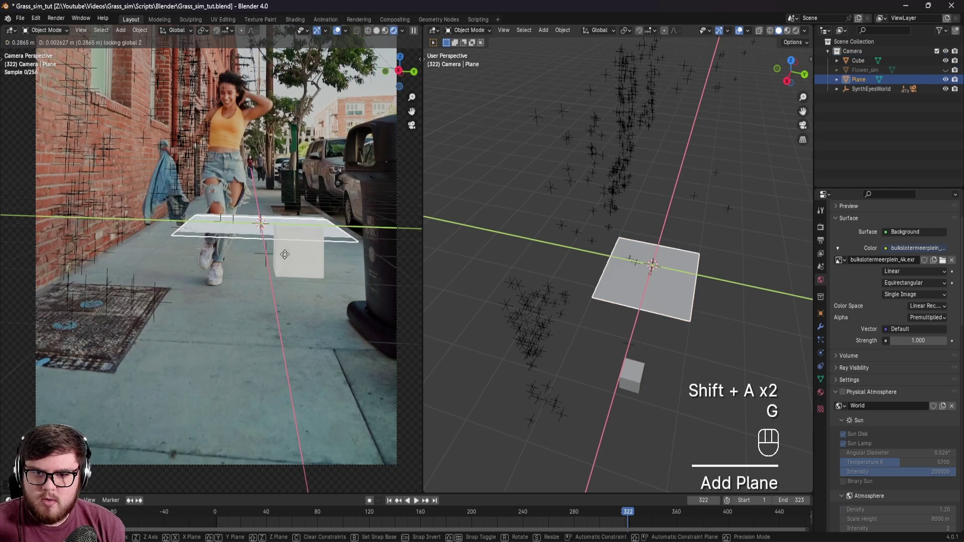
click(307, 344)
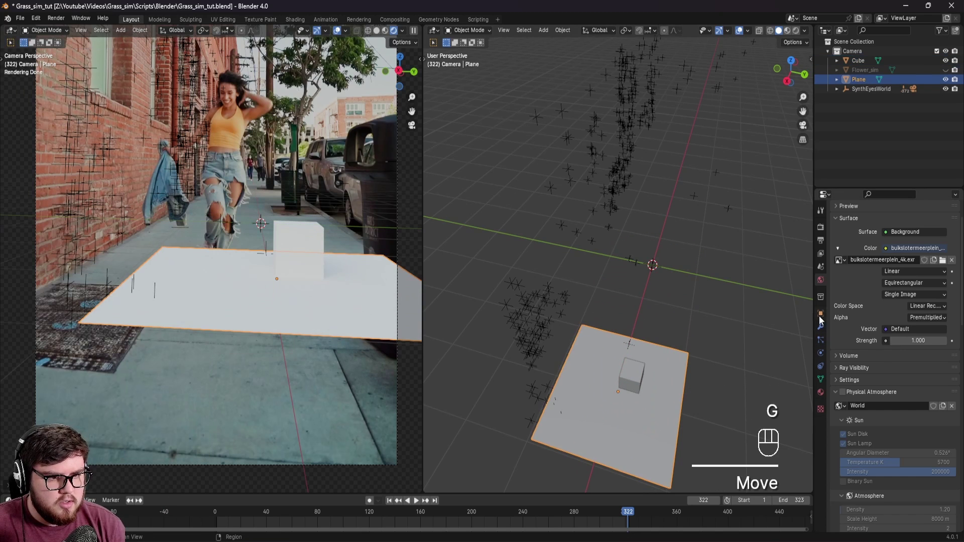
Make the new plane a shadow catcher in its visibility settings, and save the file.
click(820, 314)
click(849, 444)
scroll(861, 433, down, 5)
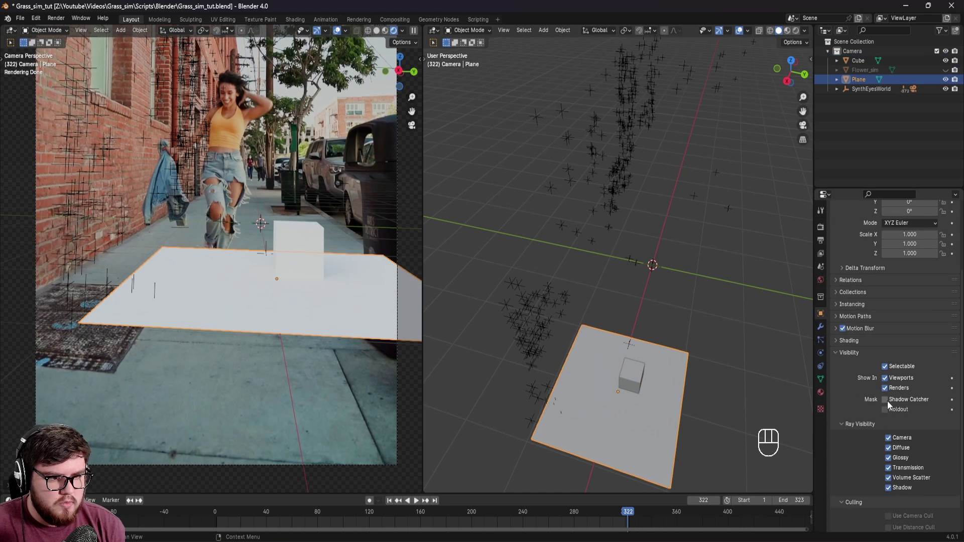
click(885, 399)
click(841, 352)
scroll(289, 267, up, 3)
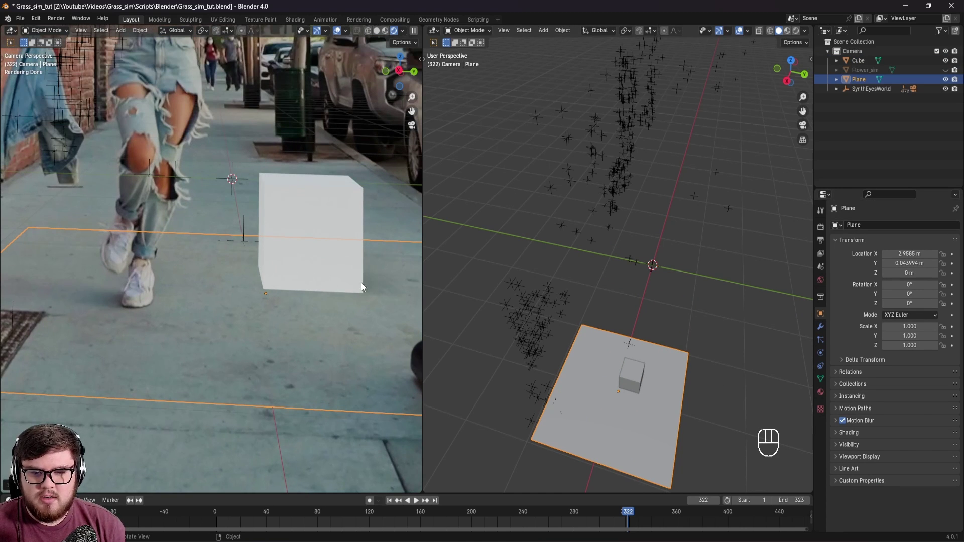
shift+middle_drag(341, 287, 344, 290)
key(ctrl+s)
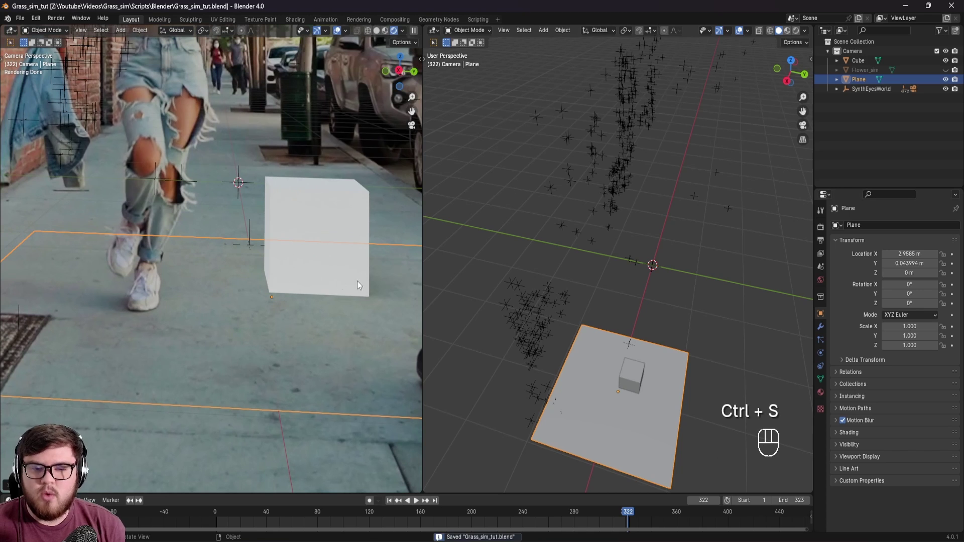
Change the second viewport to the Shader Editor without its sidebar, and show the World node tree.
click(433, 30)
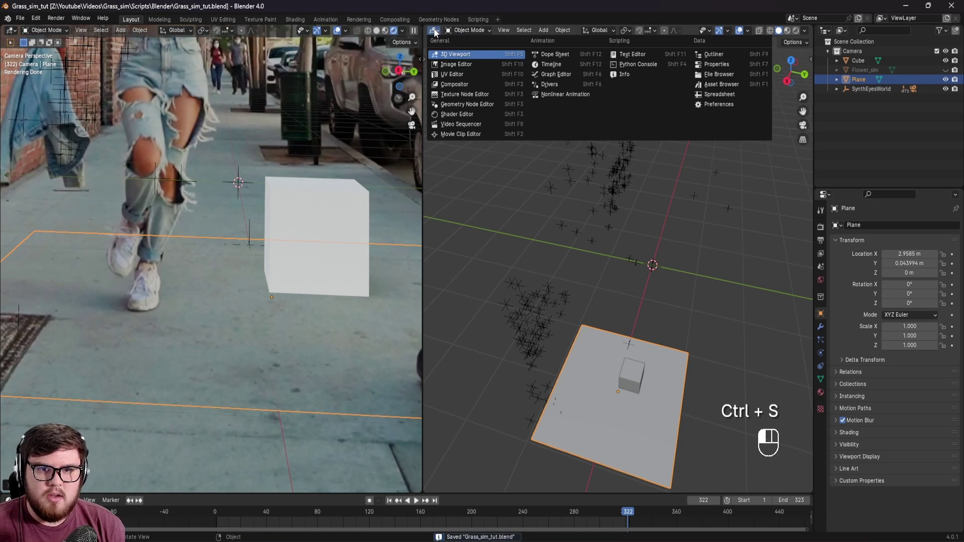
click(460, 118)
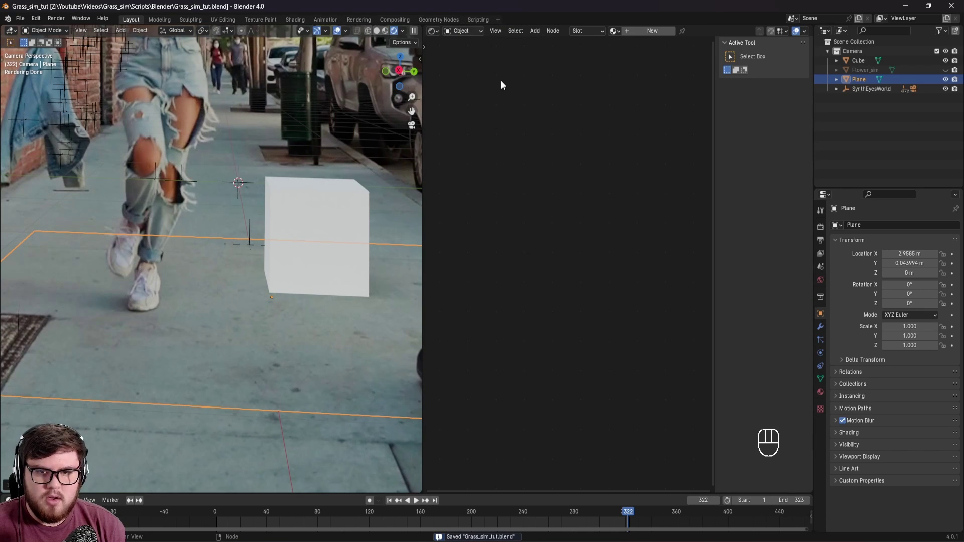
key(n)
click(460, 31)
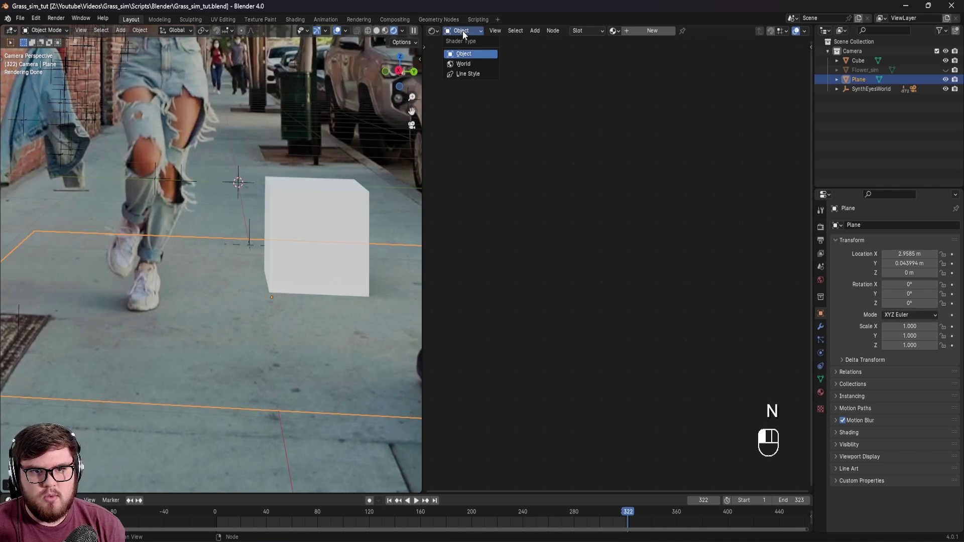
click(470, 63)
shift+middle_drag(520, 208, 635, 140)
scroll(634, 140, up, 5)
shift+middle_drag(644, 177, 627, 165)
Add Texture Coordinate and Mapping nodes to the environment texture node with Node Wrangler's texture setup.
click(599, 211)
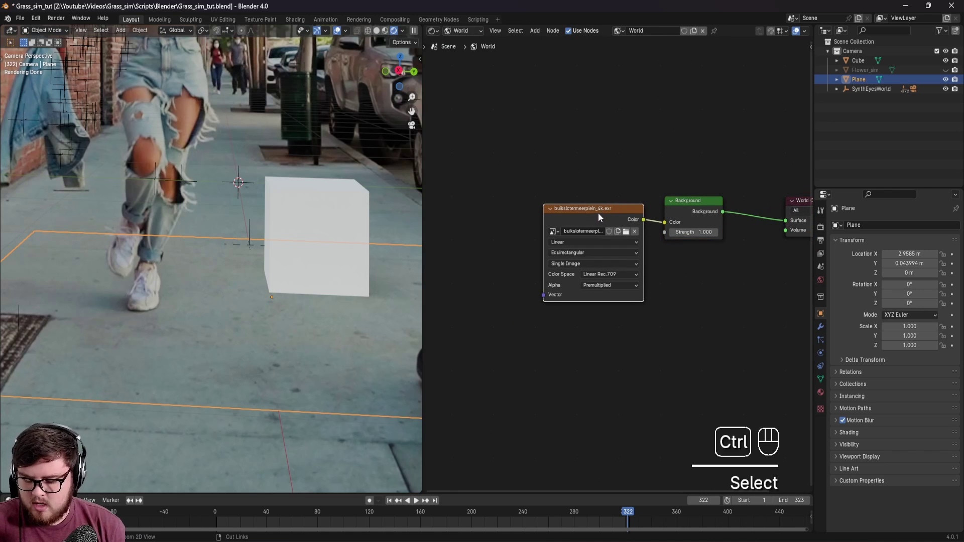
key(ctrl+t)
middle_drag(559, 163, 620, 160)
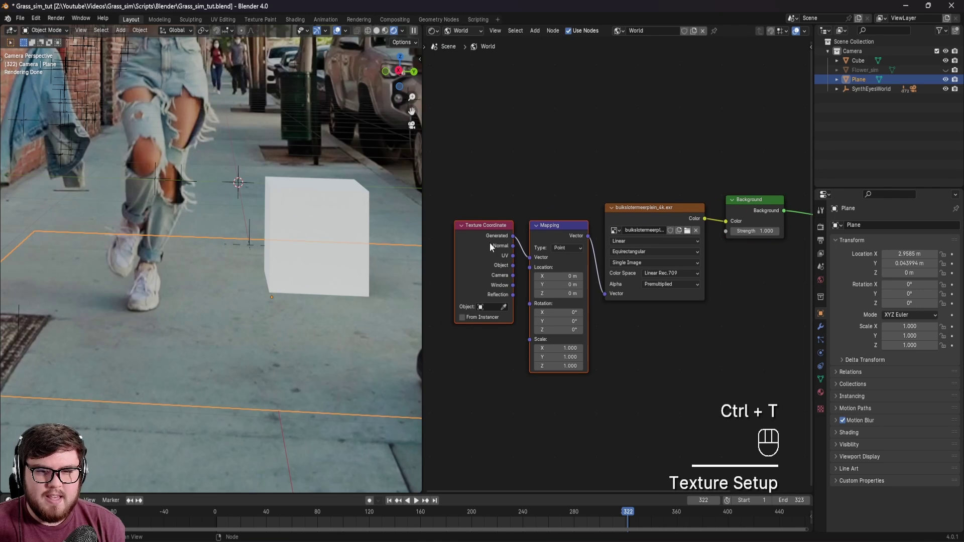
middle_drag(555, 236, 578, 235)
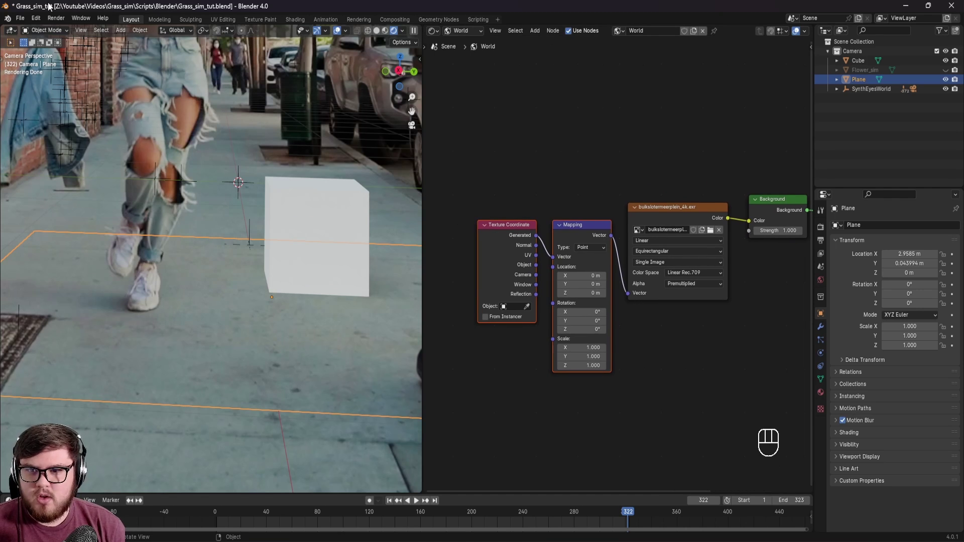
Search the add-on preferences for "node" to check the Node Wrangler entry, and close the preferences.
click(36, 18)
click(62, 137)
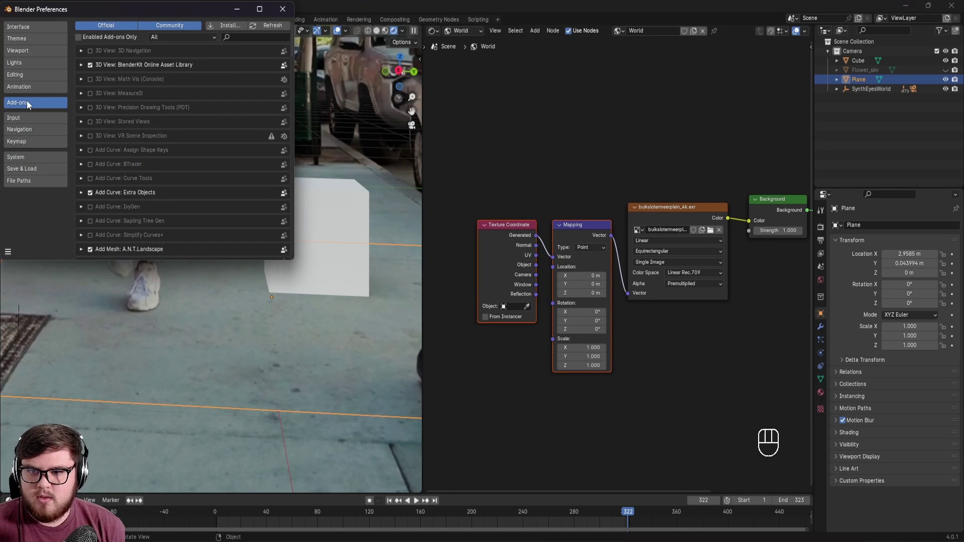
click(237, 39)
text(node)
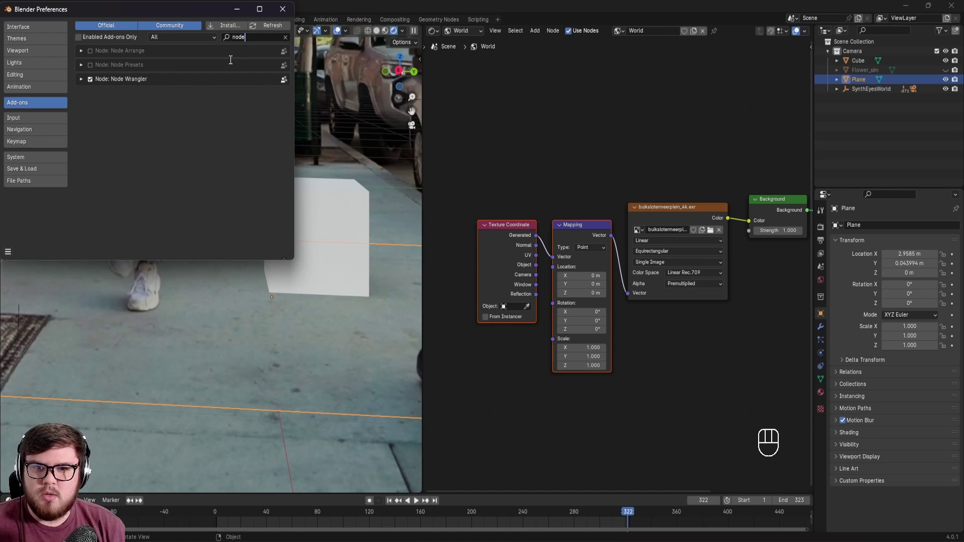
click(283, 9)
Set the Mapping node's Z rotation to -124° to turn the environment lighting.
middle_drag(592, 205, 574, 175)
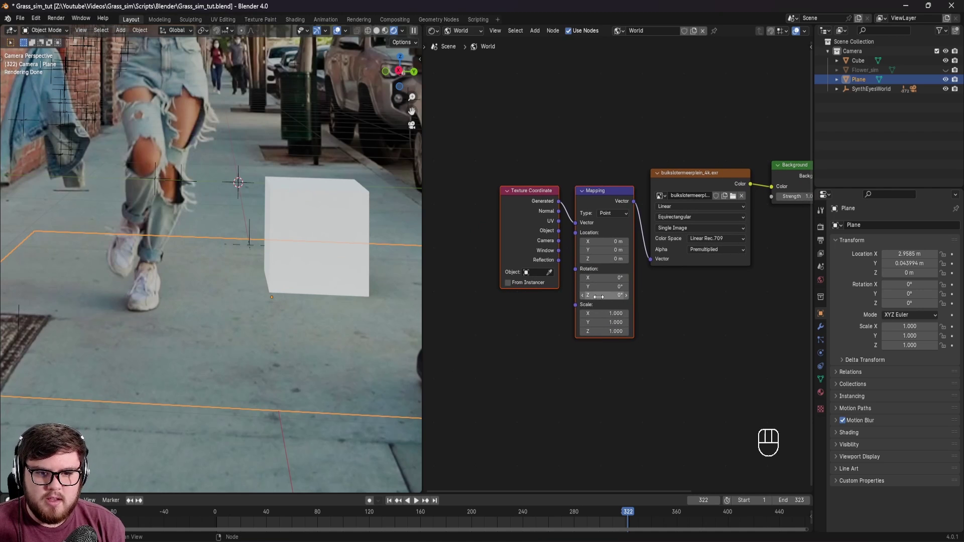
drag(598, 296, 527, 296)
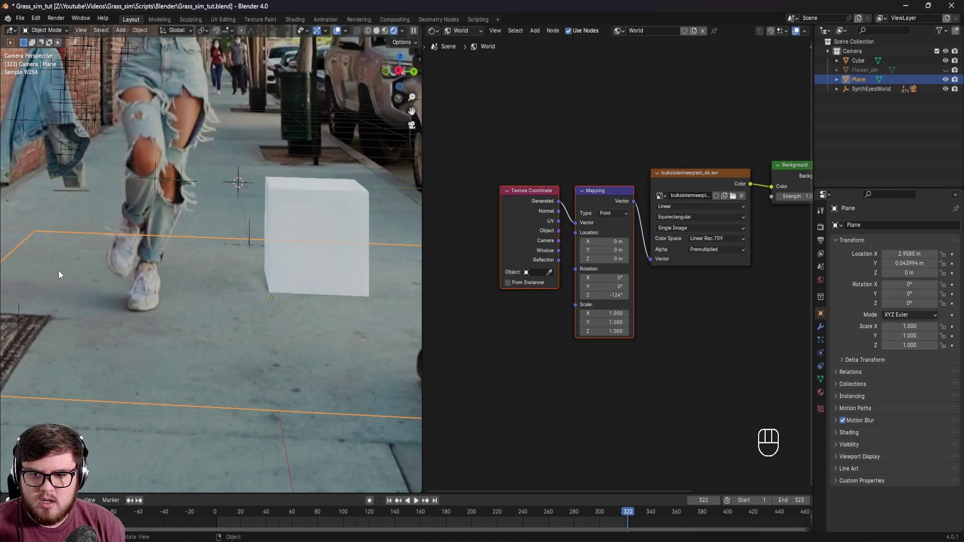
Set the Mapping node's Z rotation to -110° to match the lighting on the cube to the footage.
scroll(114, 306, up, 3)
shift+middle_drag(254, 299, 264, 299)
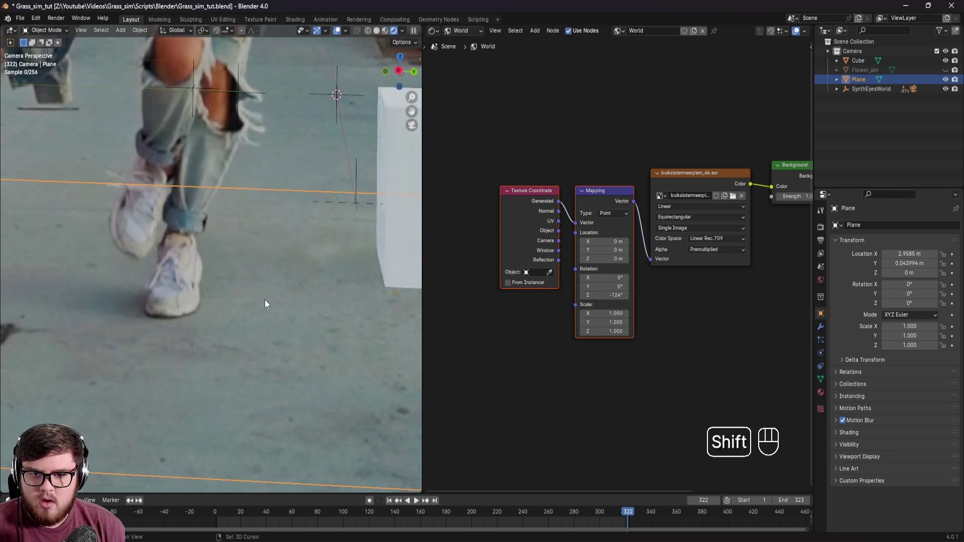
drag(605, 295, 594, 295)
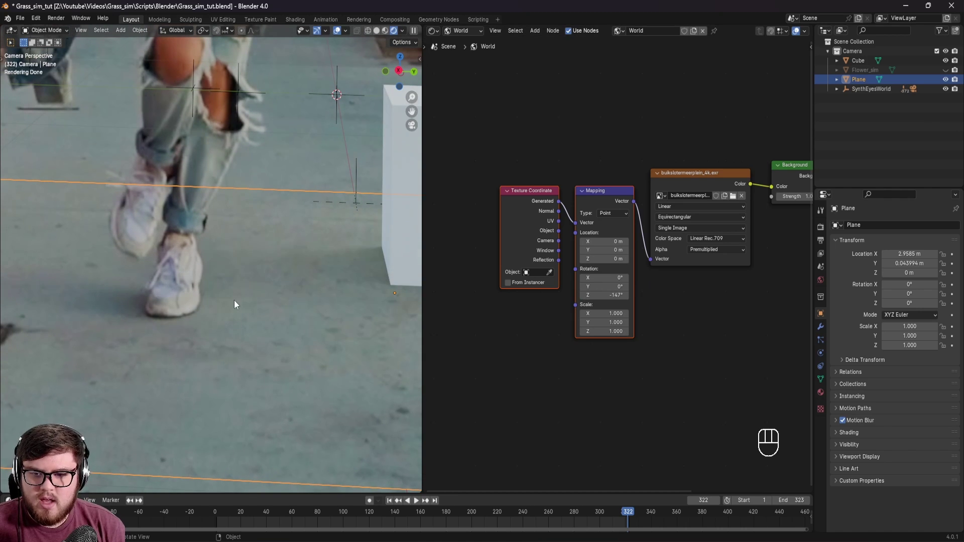
mouse_move(605, 295)
mouse_down()
mouse_move(596, 295)
mouse_move(608, 295)
mouse_up()
scroll(258, 272, down, 3)
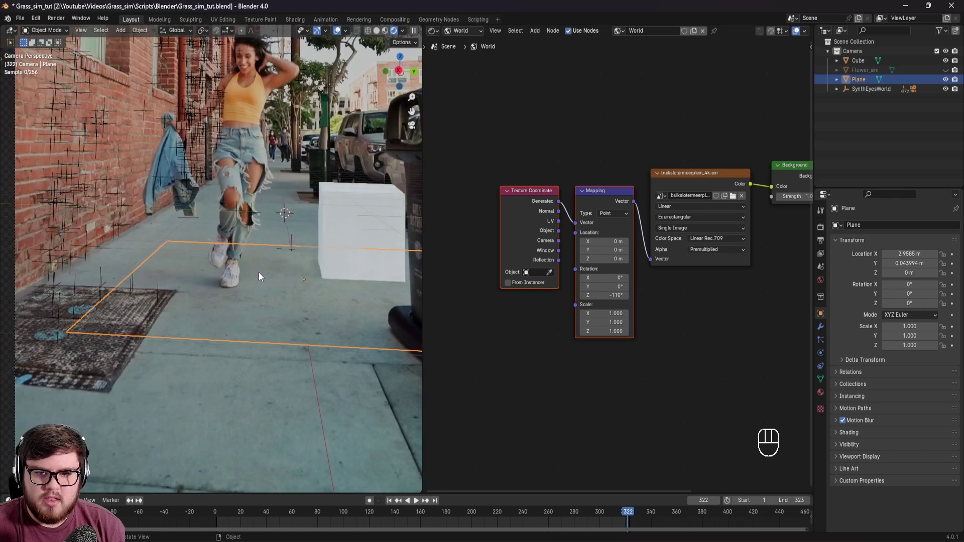
shift+middle_drag(258, 272, 198, 287)
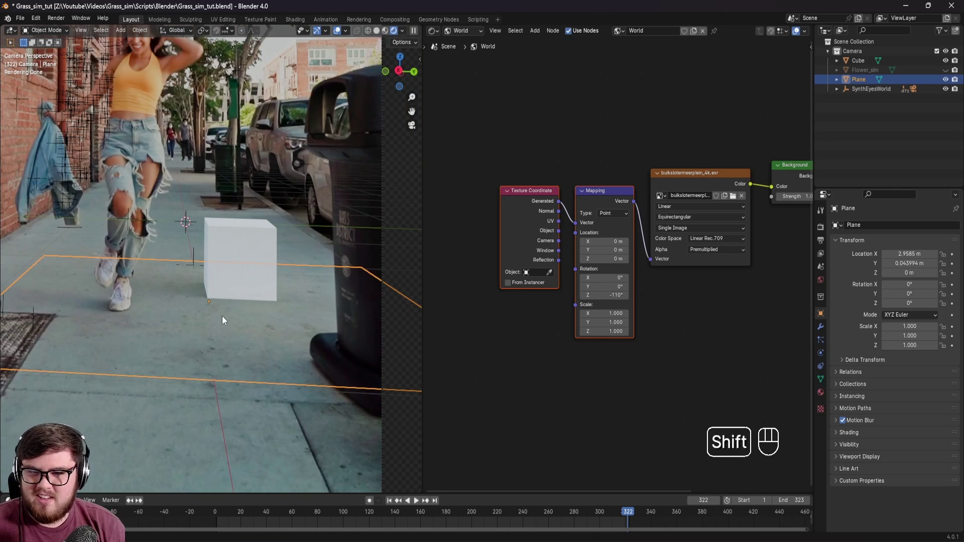
shift+middle_drag(222, 315, 245, 319)
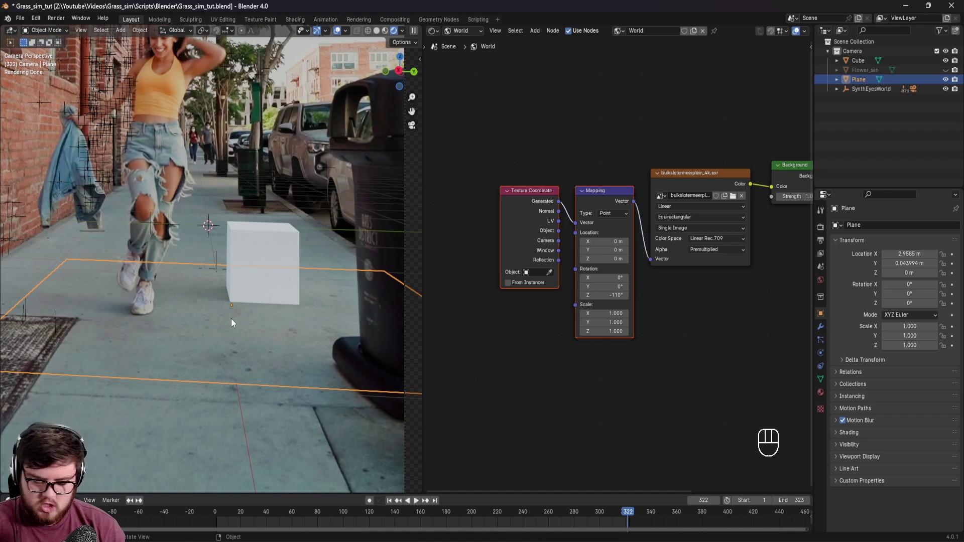
Delete the shadow-catcher plane and the test cube, and save the file.
key(Delete)
click(261, 246)
key(Delete)
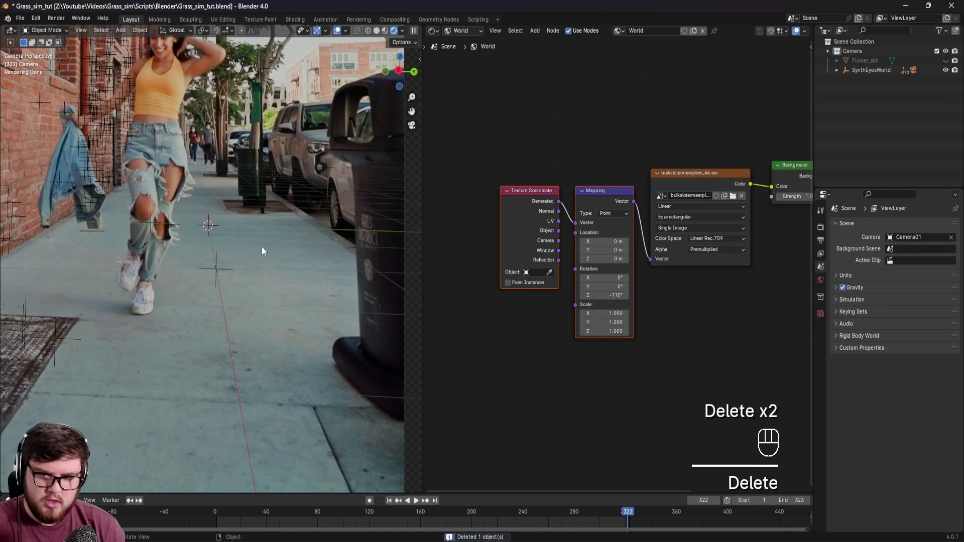
key(ctrl+s)
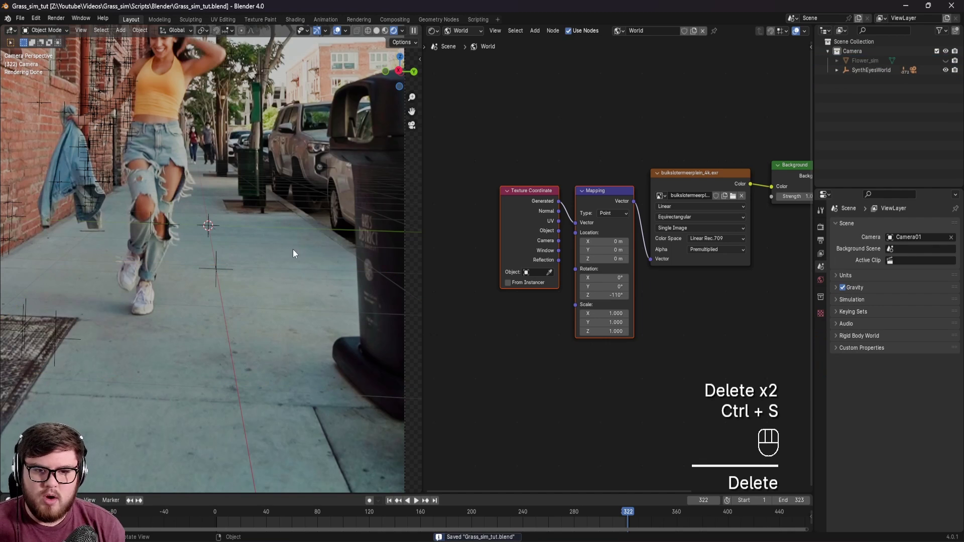
scroll(232, 231, up, 2)
key(ctrl+s)
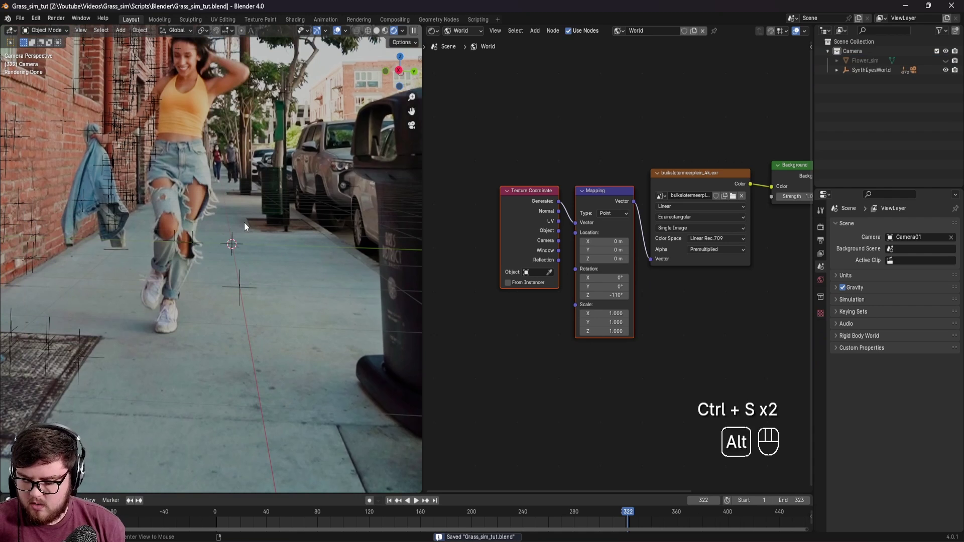
Unhide the Flower_sim ground mesh, select it on its own, and save the file.
key(alt+h)
shift+middle_drag(249, 223, 319, 299)
key(ctrl+s)
key(ctrl+s)
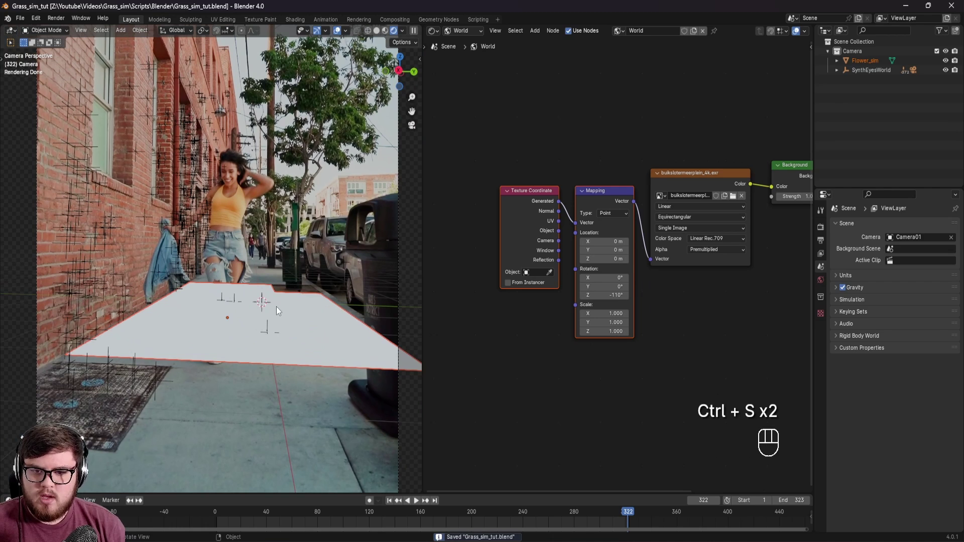
click(277, 311)
key(ctrl+s)
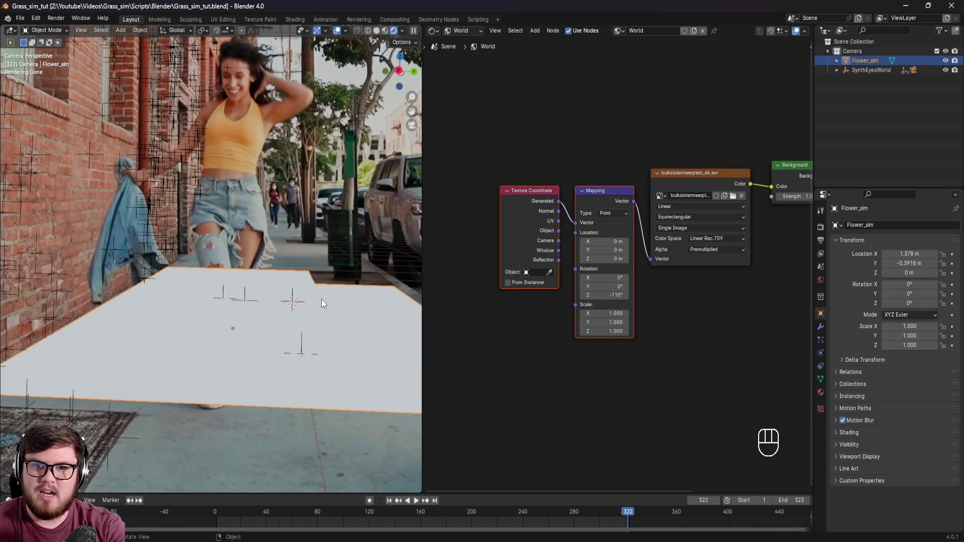
key(ctrl+s)
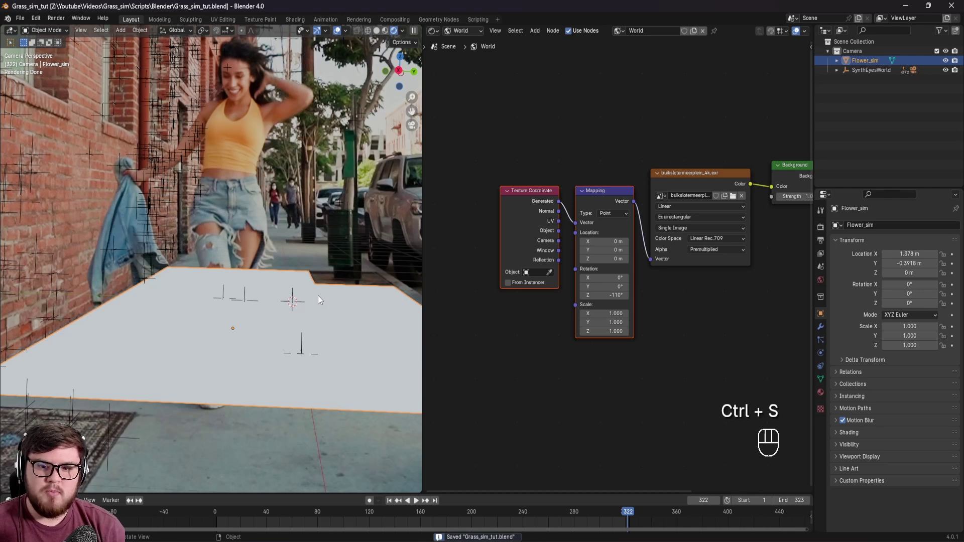
Add a particle system to Flower_sim with its settings named Grass, as Hair with Advanced enabled, and save the file.
drag(563, 511, 290, 511)
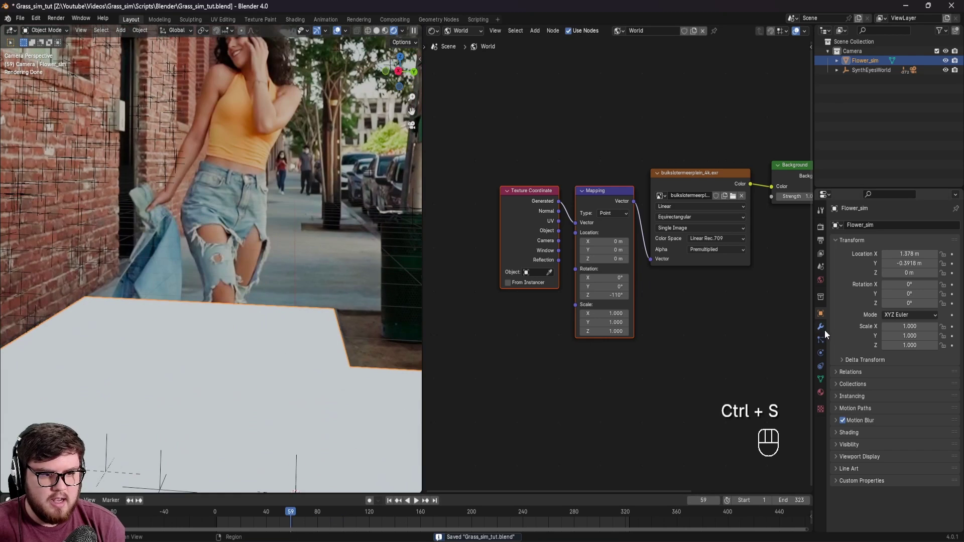
click(820, 340)
click(956, 225)
click(899, 266)
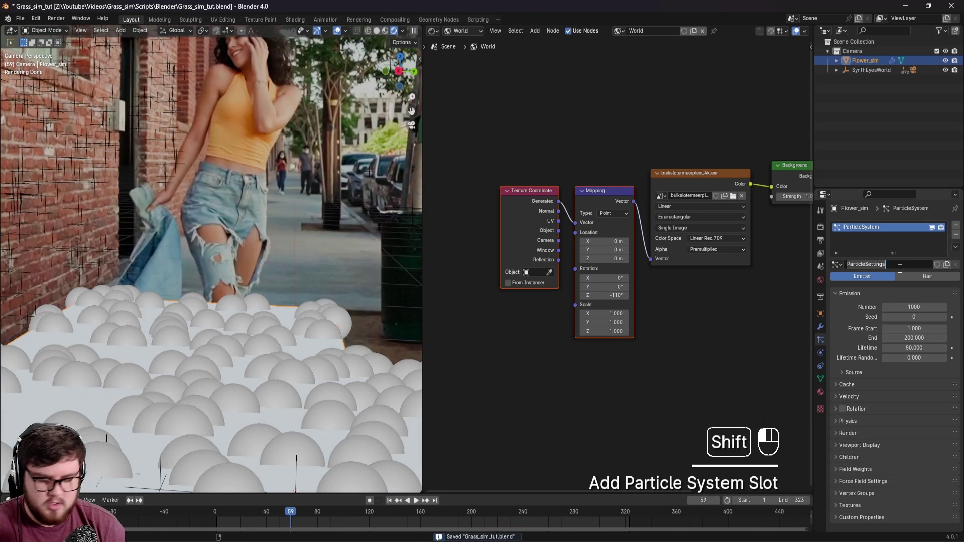
text(Grass)
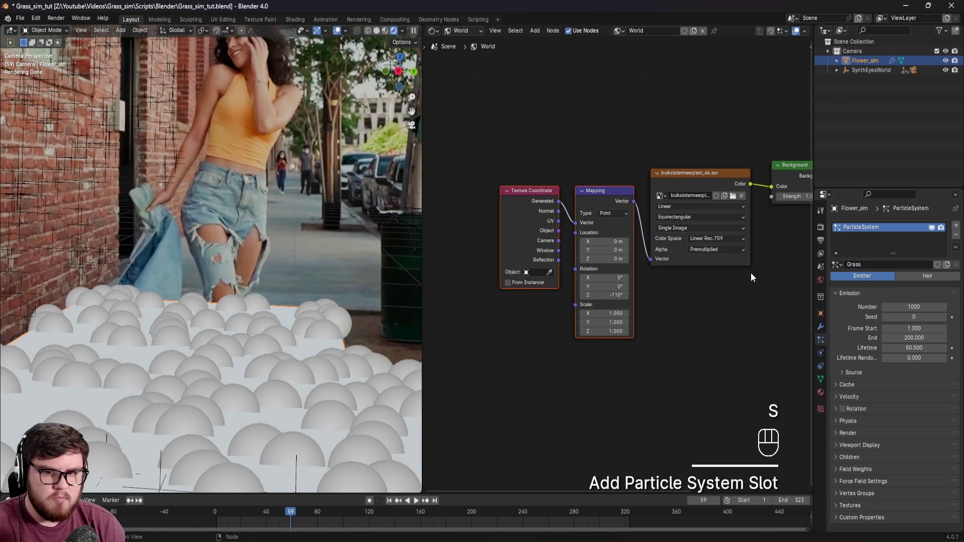
click(915, 276)
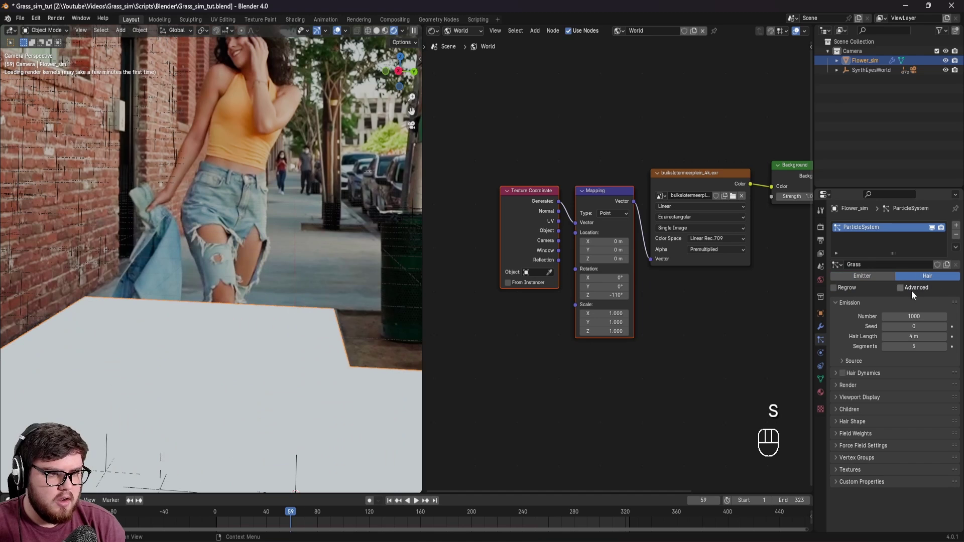
click(899, 287)
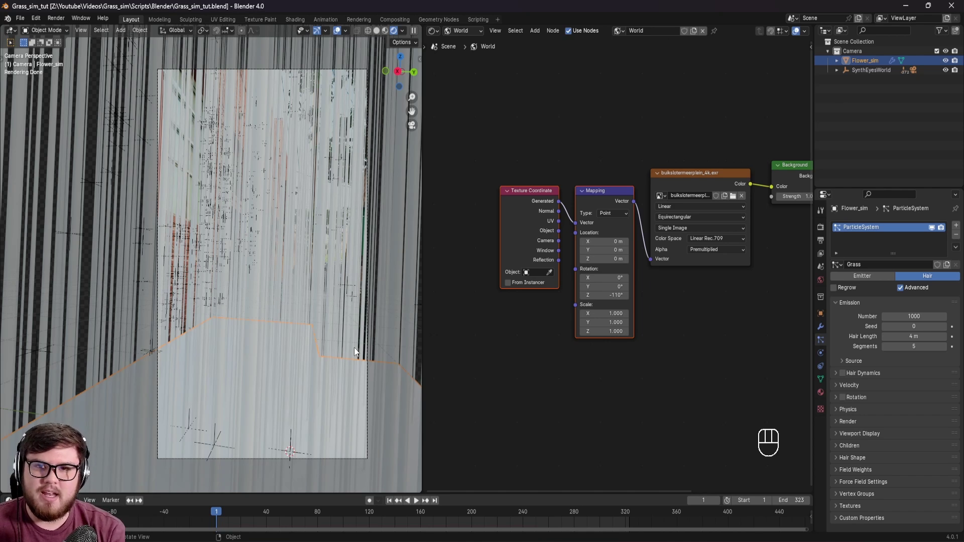
key(ctrl+s)
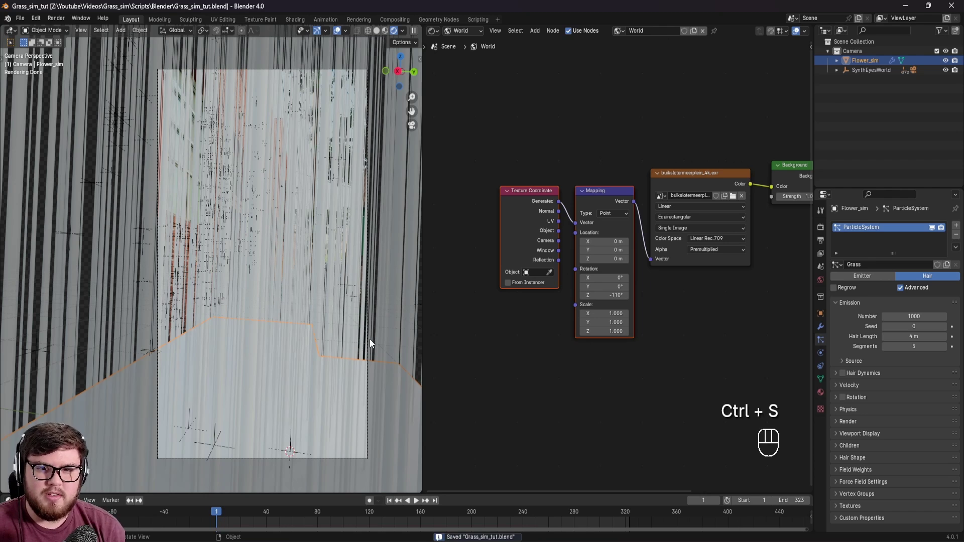
Change the node editor area to the Asset Browser and show the ASSETS-plant_library asset library.
click(432, 30)
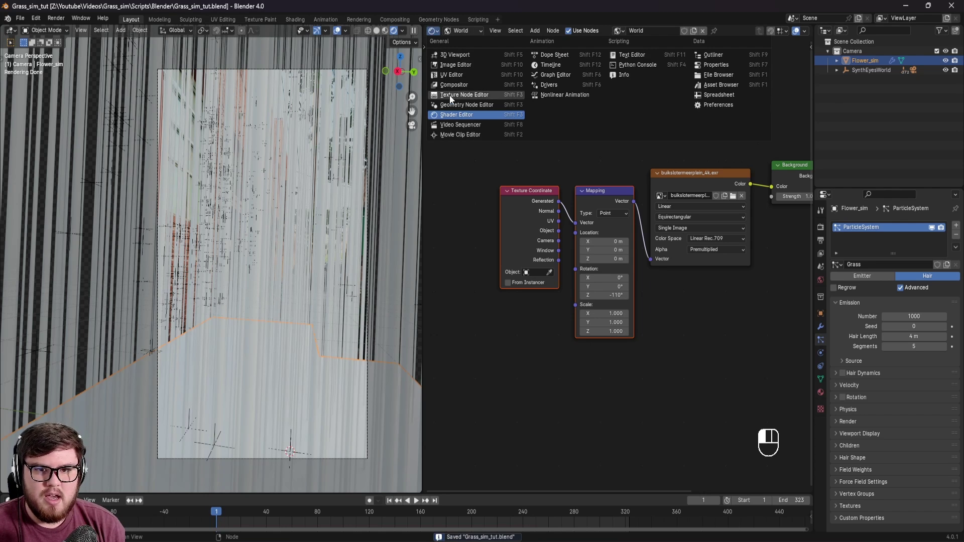
click(716, 85)
click(463, 45)
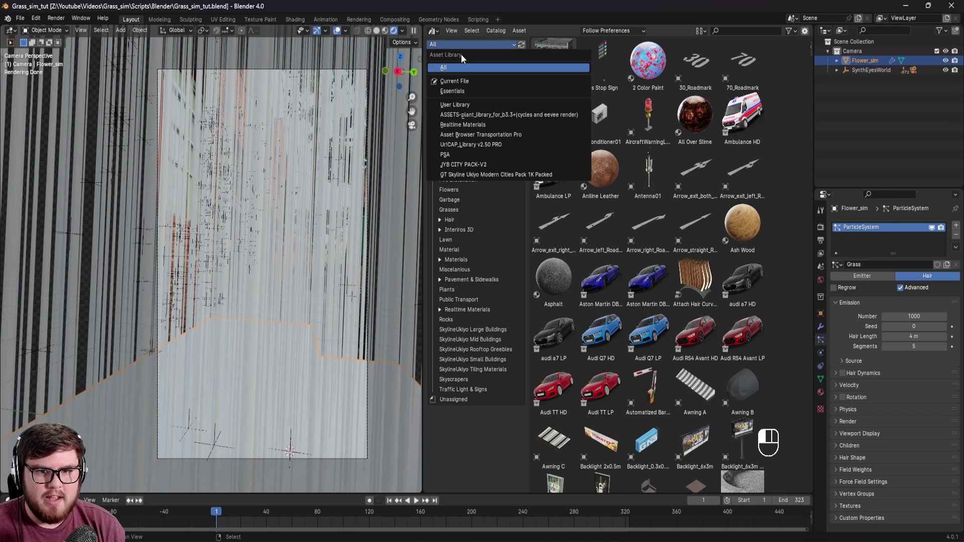
click(483, 116)
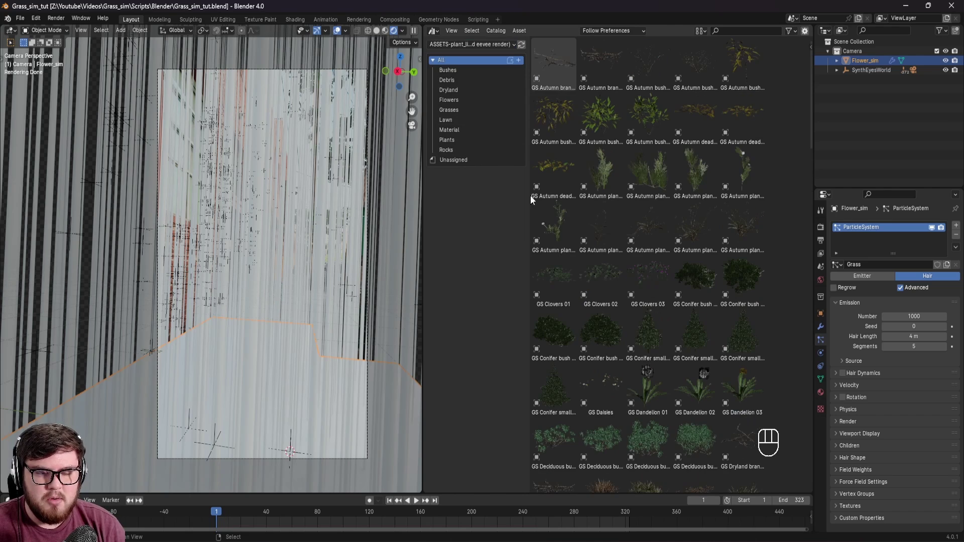
Leave the camera view and switch the 3D viewport to solid shading, with free space beside the Flower_sim mesh in view.
middle_drag(324, 284, 287, 322)
scroll(287, 322, down, 9)
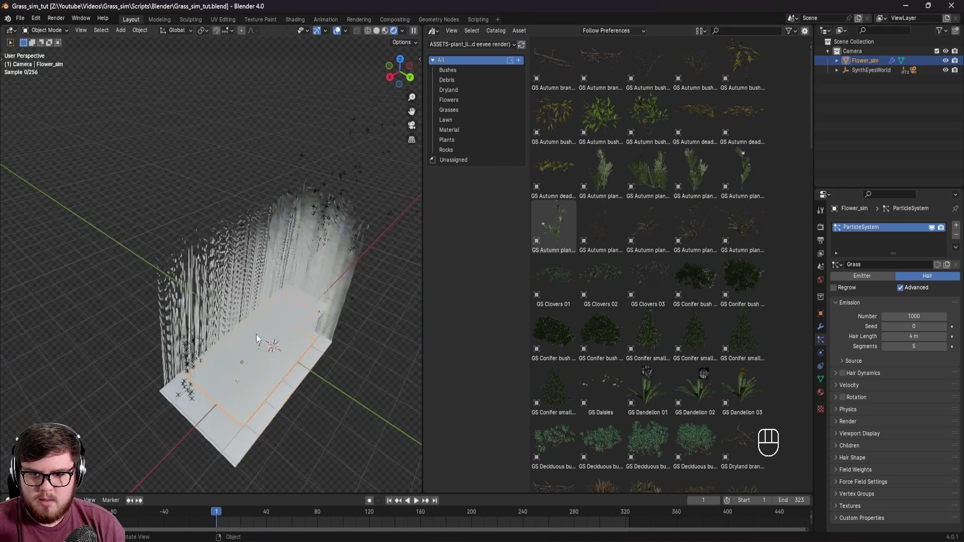
key(z)
shift+middle_drag(211, 351, 299, 231)
scroll(235, 316, up, 2)
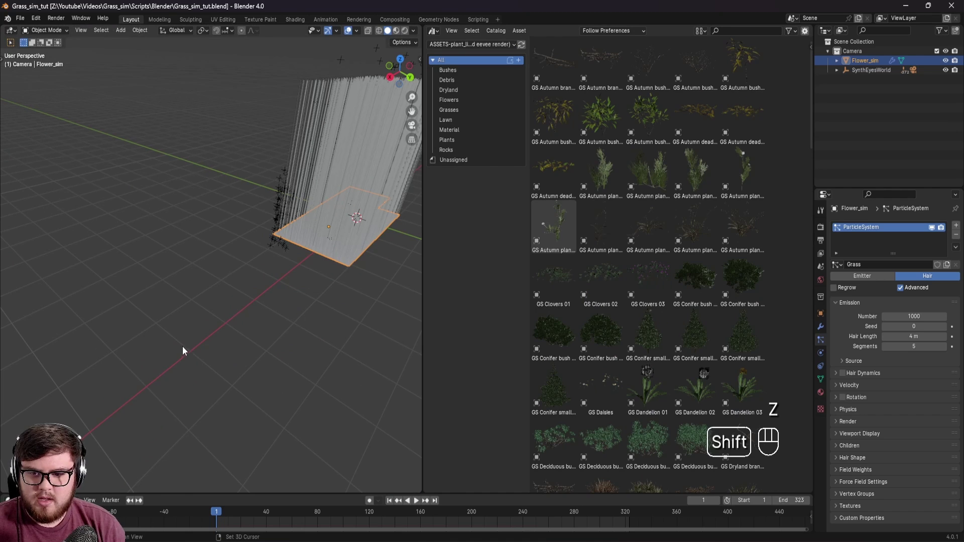
Add a plane, move it to the empty area in front of the Flower_sim mesh, and save the file.
key(shift+a)
mouse_move(179, 345)
click(244, 127)
key(g)
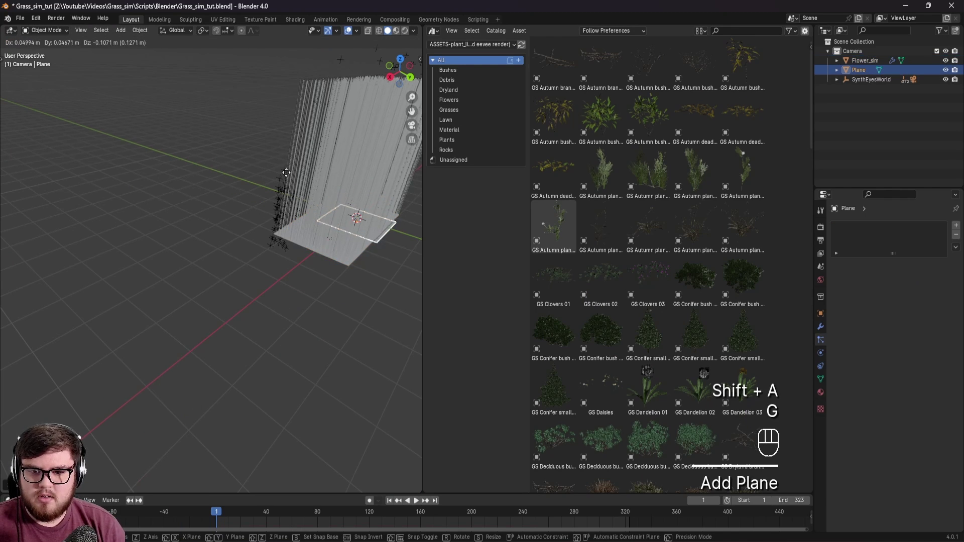
shift+click(373, 250)
shift+middle_drag(373, 246, 324, 307)
scroll(276, 319, up, 3)
key(ctrl+s)
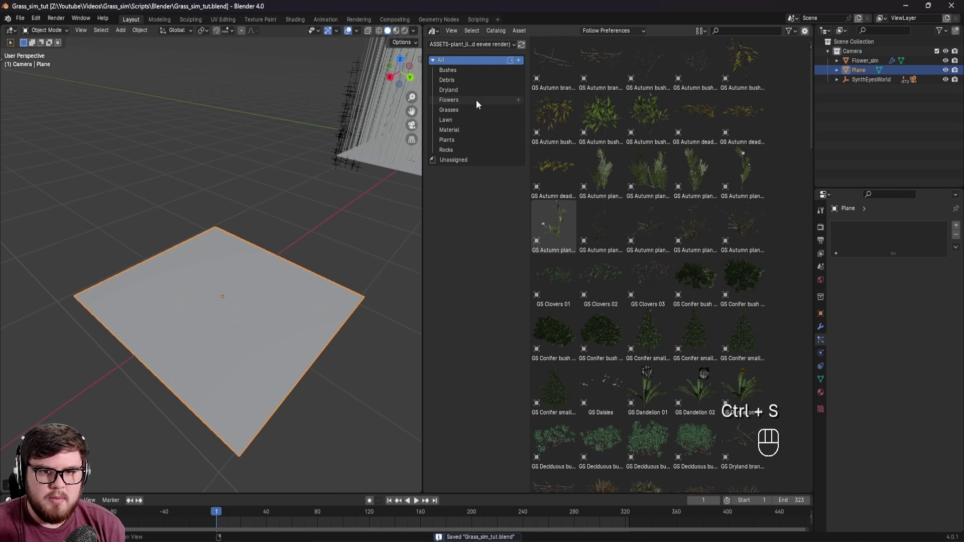
Place GS Clovers 03, GS Rockplain wildflowers 04 and GS Rockplain clover creeper 02 from the Flowers catalog on the new plane.
click(459, 100)
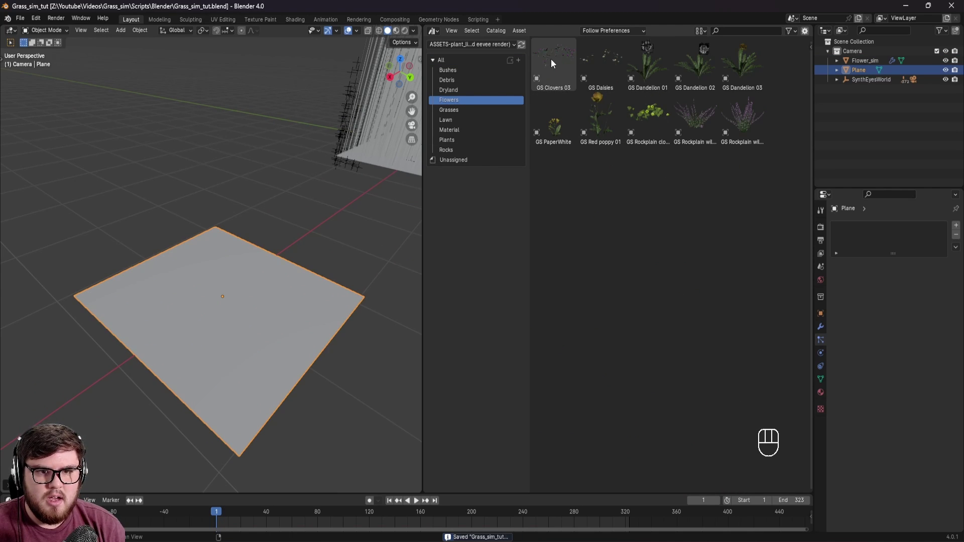
drag(552, 58, 153, 311)
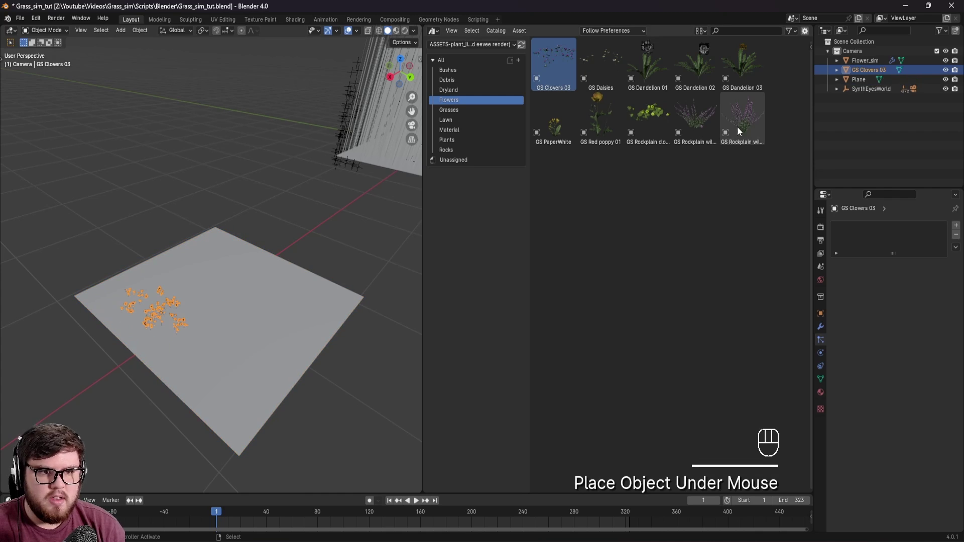
drag(737, 126, 190, 271)
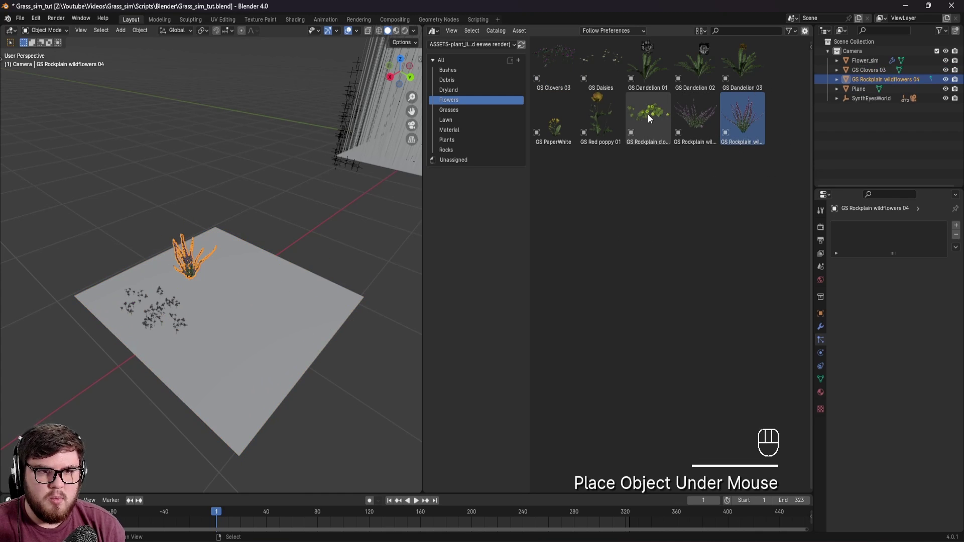
drag(648, 113, 206, 294)
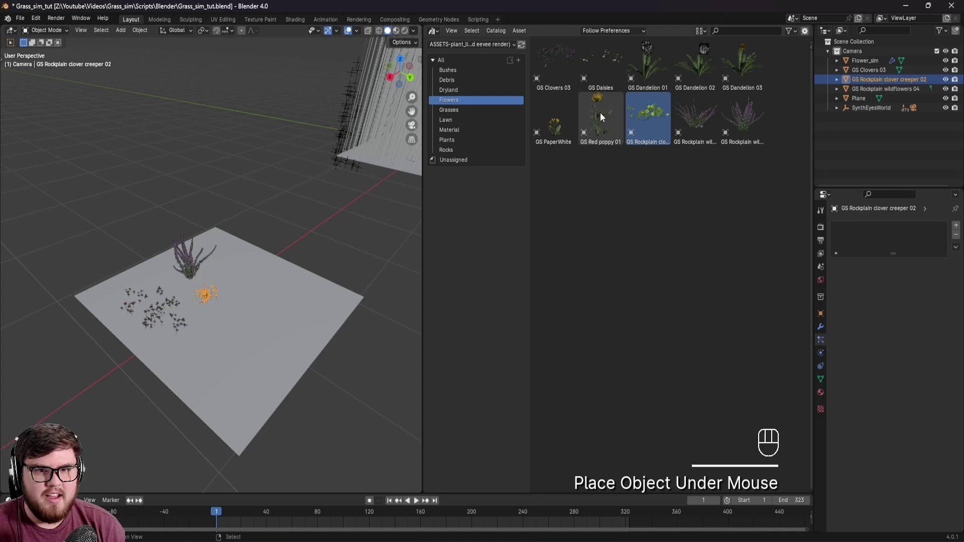
Place GS Grass Clump 01 from the Grasses catalog and GS Forest ferns A 02 from the Plants catalog on the plane.
click(458, 110)
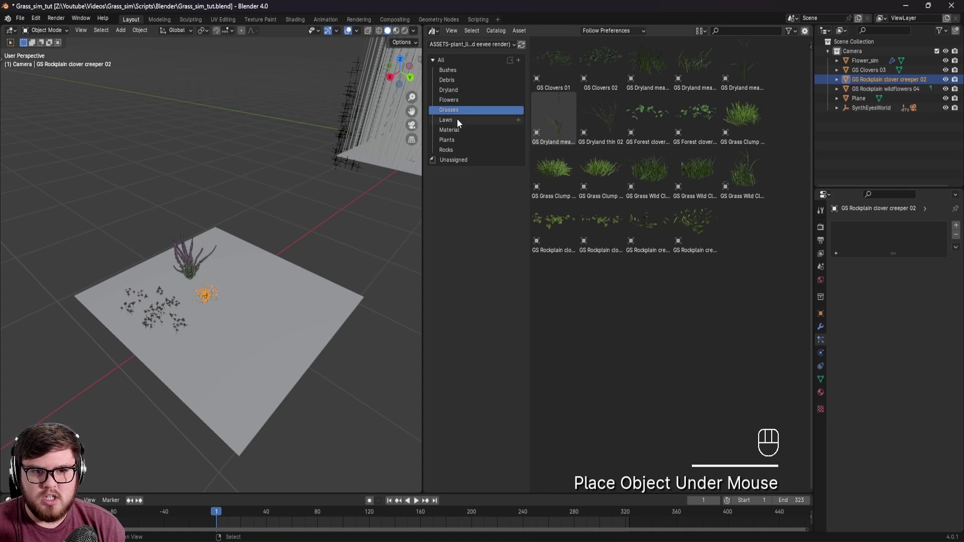
scroll(207, 305, up, 3)
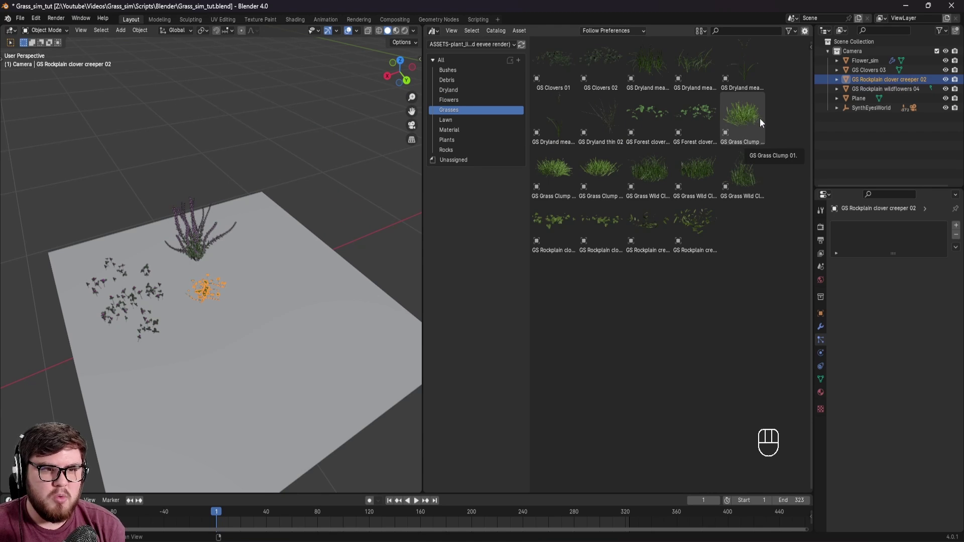
drag(743, 117, 200, 351)
middle_drag(227, 317, 260, 303)
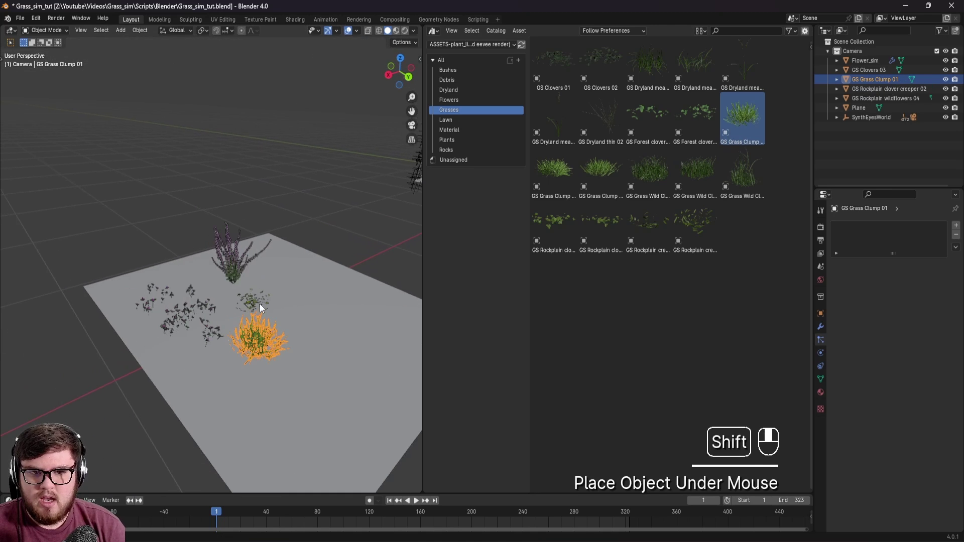
click(455, 139)
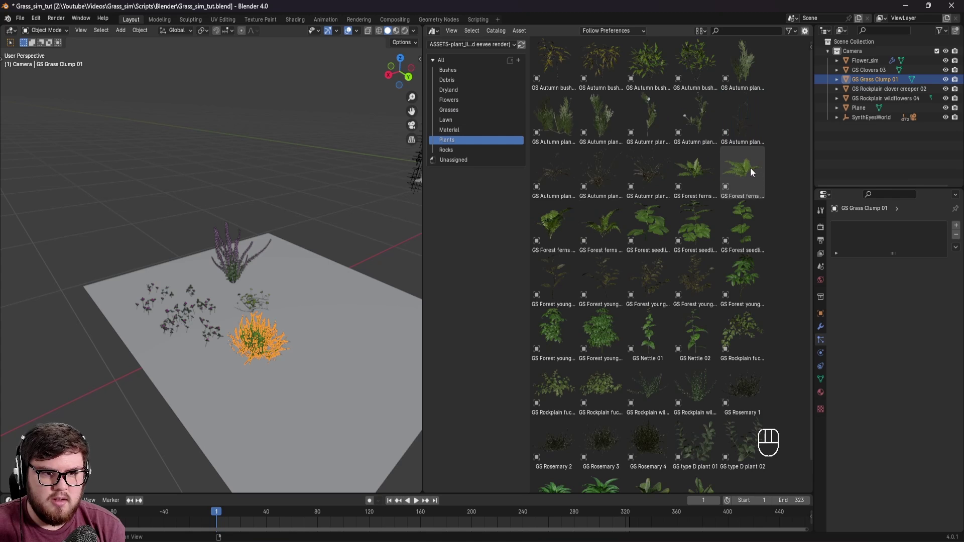
drag(741, 170, 325, 335)
middle_drag(325, 335, 297, 336)
Examine the clovers, clover creeper, wildflowers, fern and grass clump on the plane by selecting each one up close.
click(232, 357)
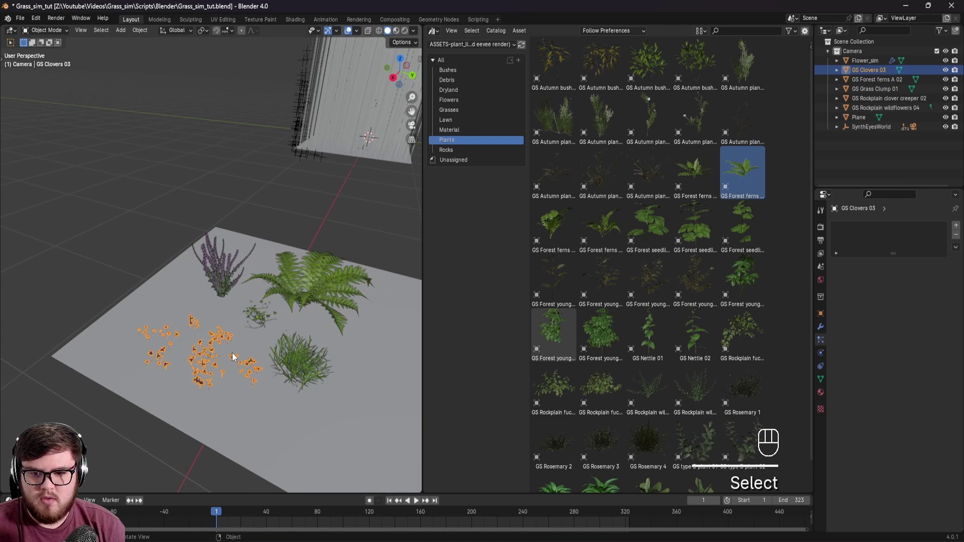
scroll(241, 334, up, 3)
shift+middle_drag(201, 427, 199, 335)
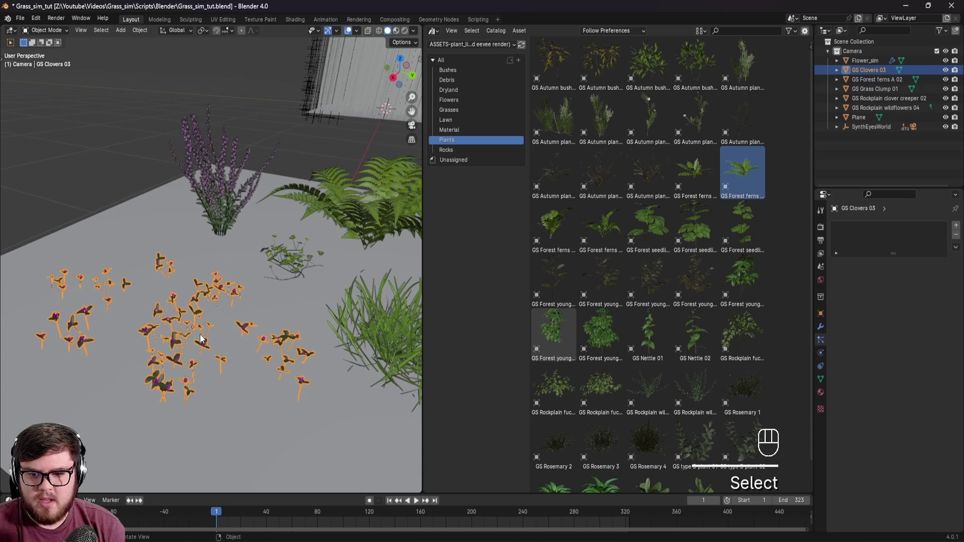
click(299, 258)
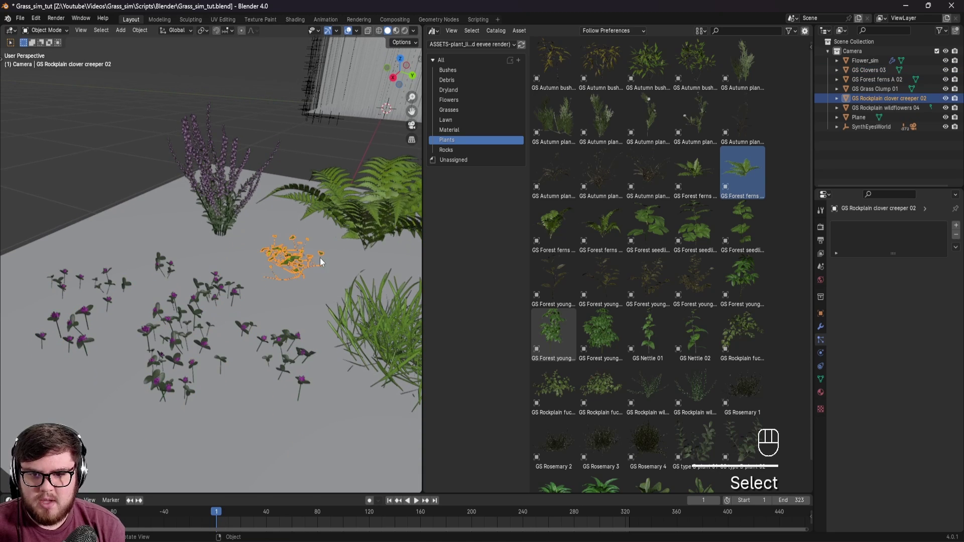
click(234, 206)
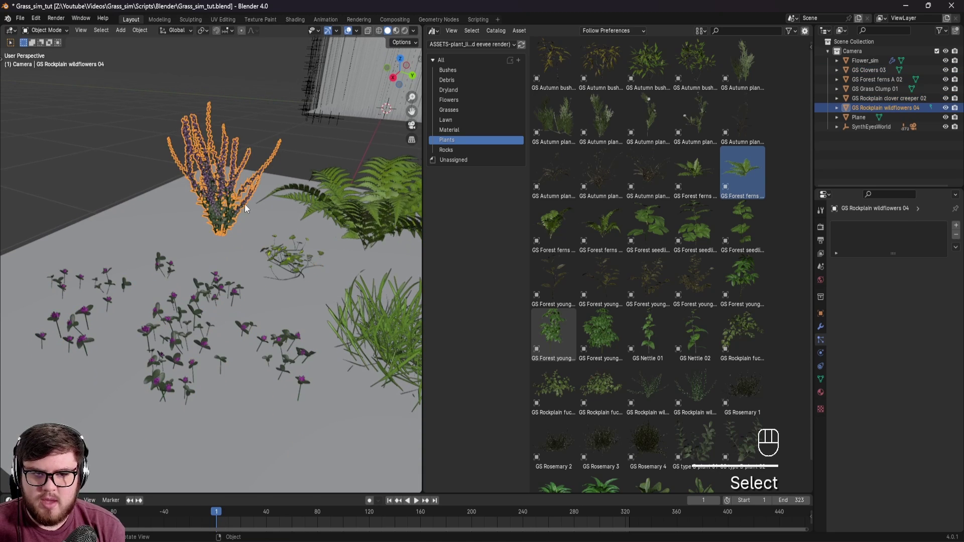
shift+middle_drag(287, 204, 230, 207)
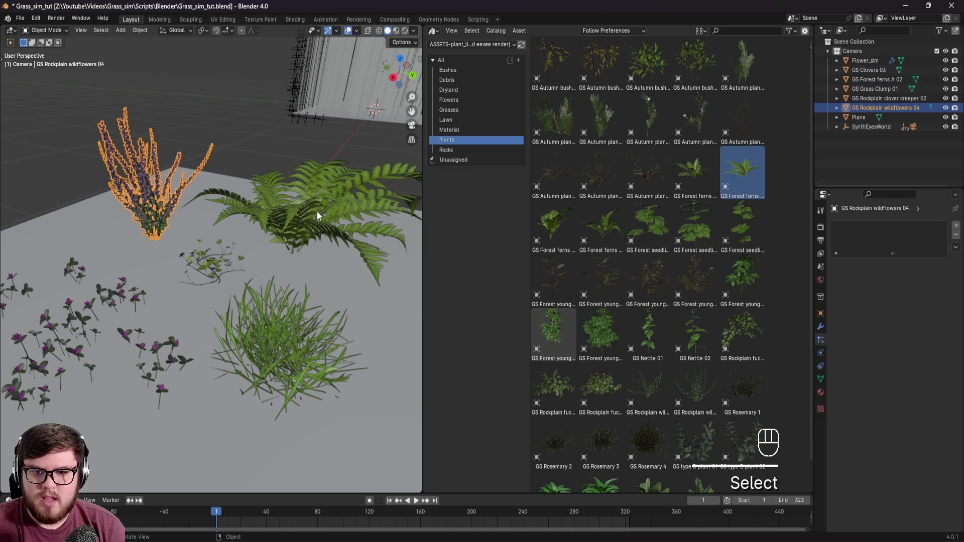
click(267, 191)
click(275, 312)
scroll(281, 275, down, 3)
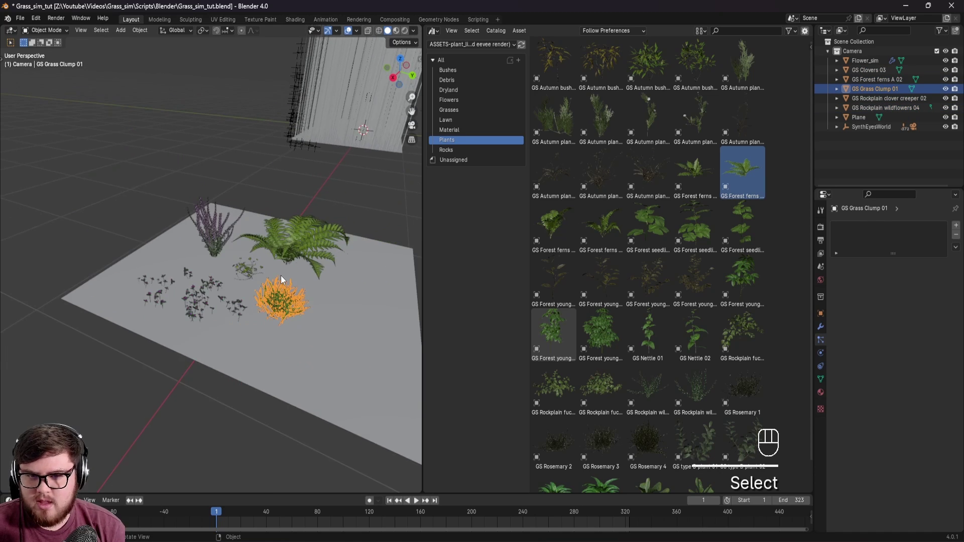
middle_drag(315, 260, 246, 296)
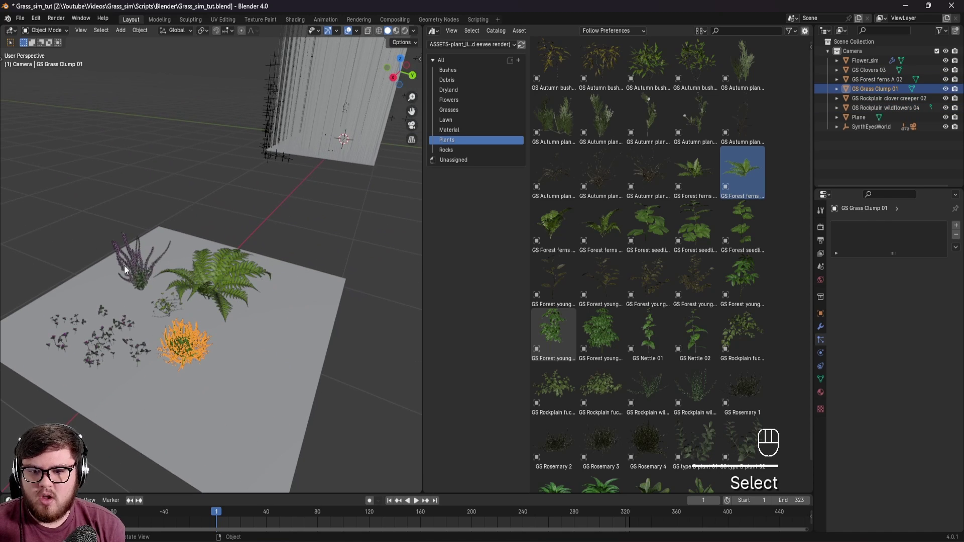
Save the file and delete the plane beneath the placed plants.
key(ctrl+s)
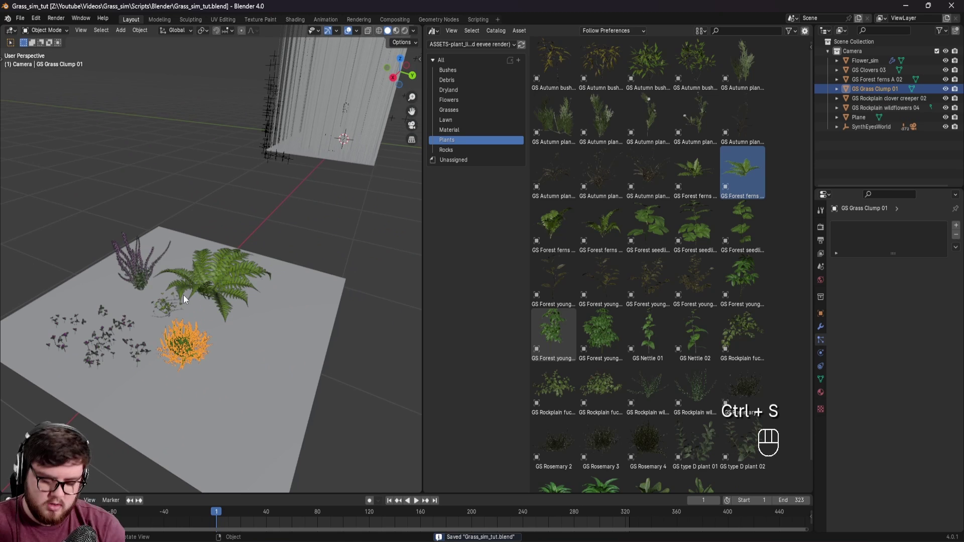
click(266, 348)
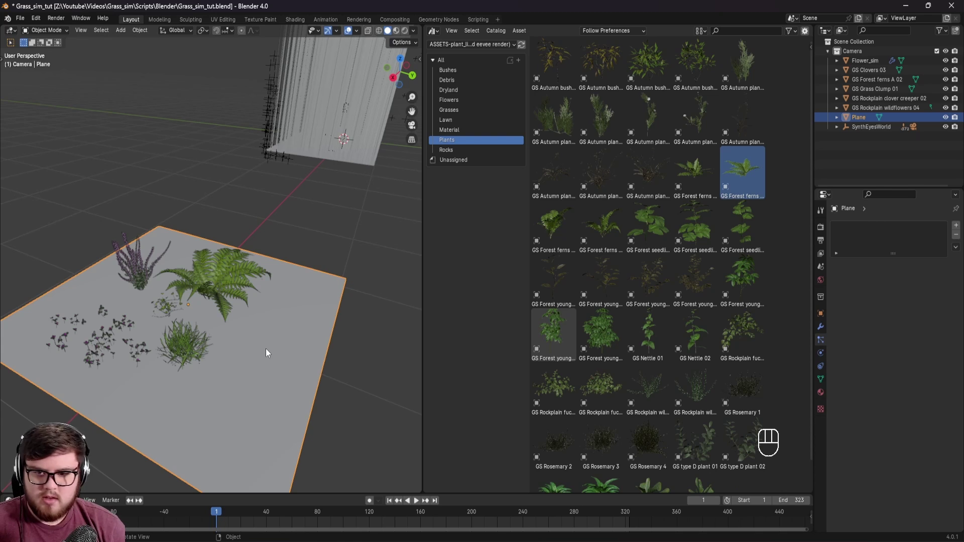
key(KP_0)
key(KP_0)
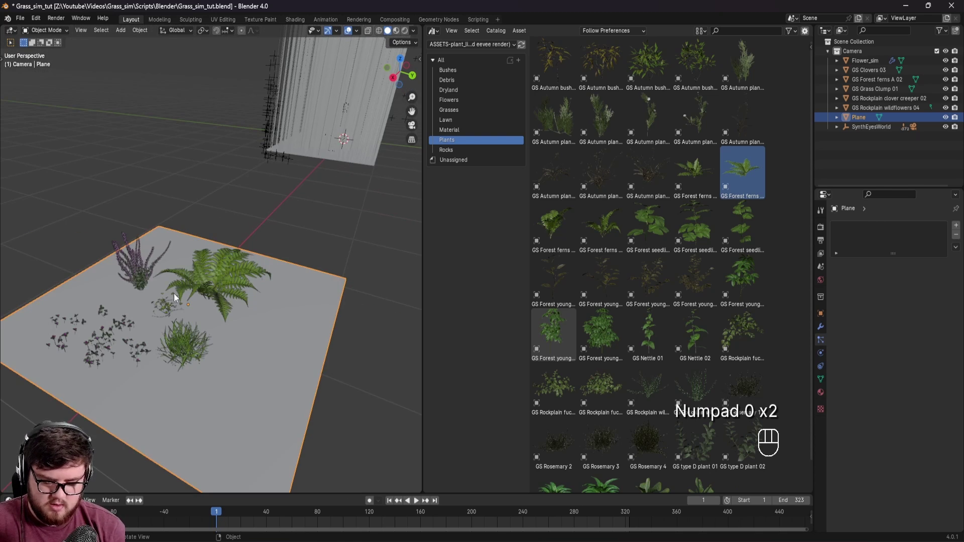
key(Delete)
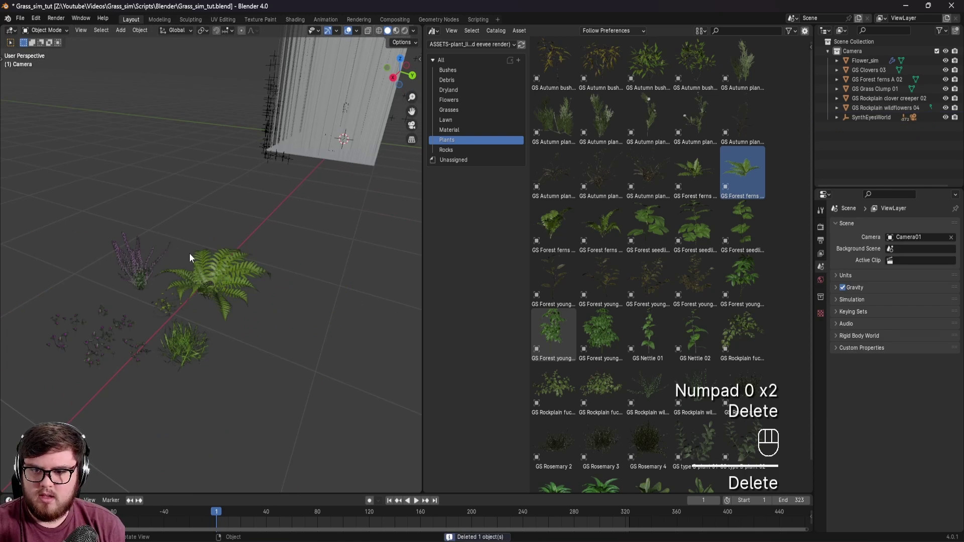
Change the asset browser area to a 3D viewport and widen the neighbouring viewport showing the plants.
click(432, 31)
click(455, 54)
drag(423, 209, 675, 261)
shift+middle_drag(579, 271, 378, 294)
Move all five plant objects into a new collection named Plants.
drag(206, 168, 474, 421)
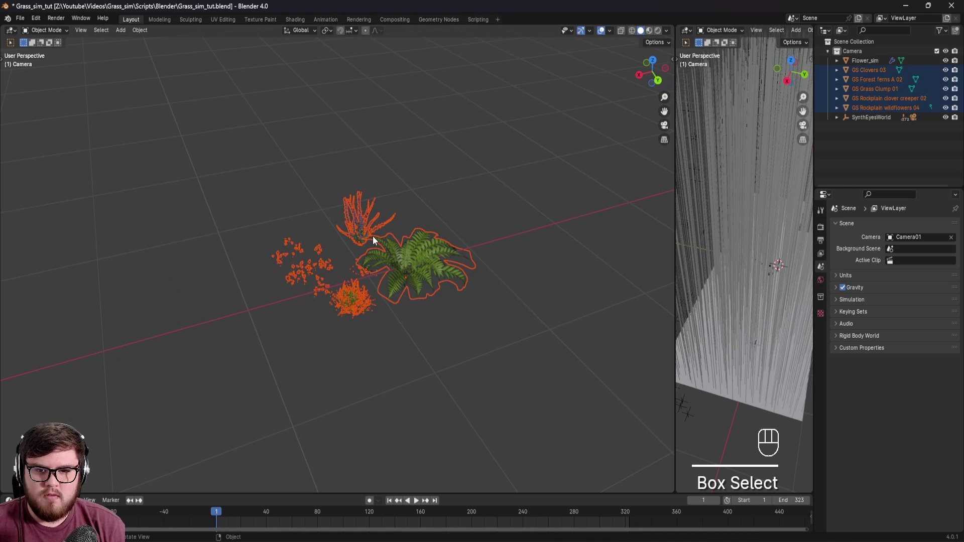
right_click(357, 257)
click(354, 320)
click(354, 319)
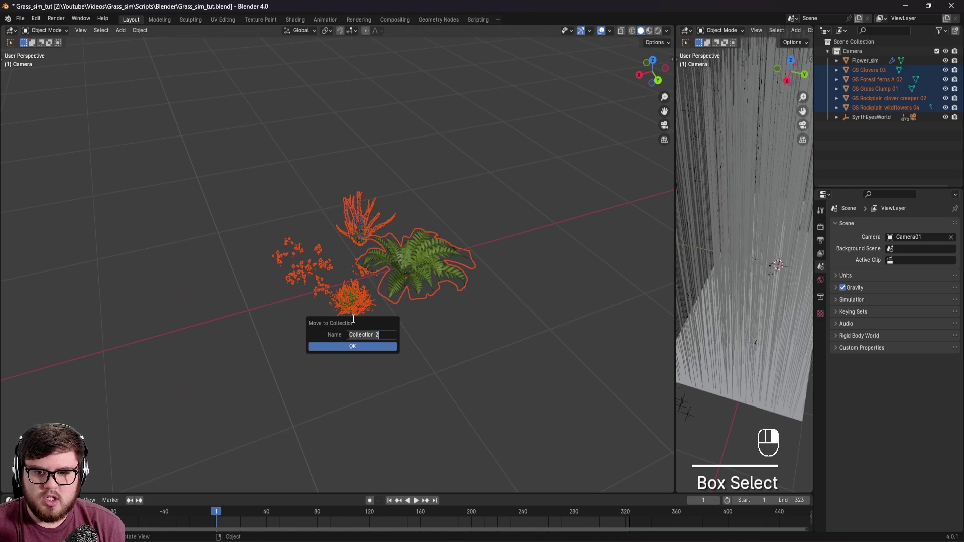
text(Plants)
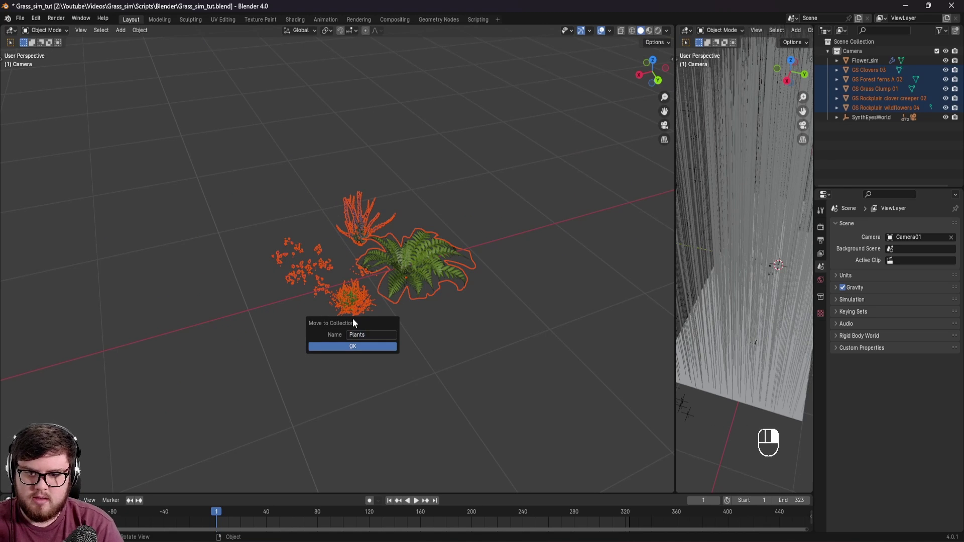
click(322, 346)
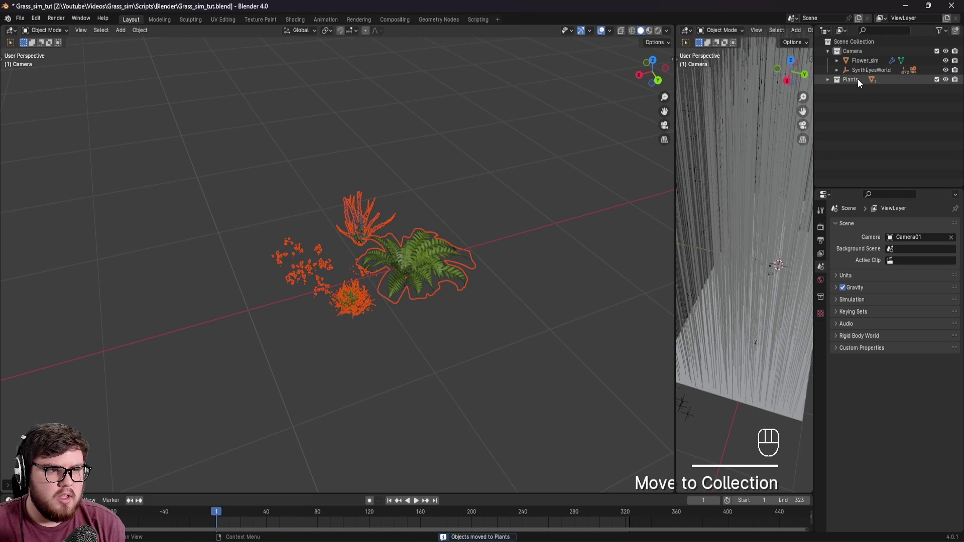
Show the contents of the Plants collection, select the Flower_sim mesh and save the file.
scroll(480, 133, down, 3)
shift+middle_drag(514, 170, 378, 290)
shift+middle_drag(351, 251, 350, 288)
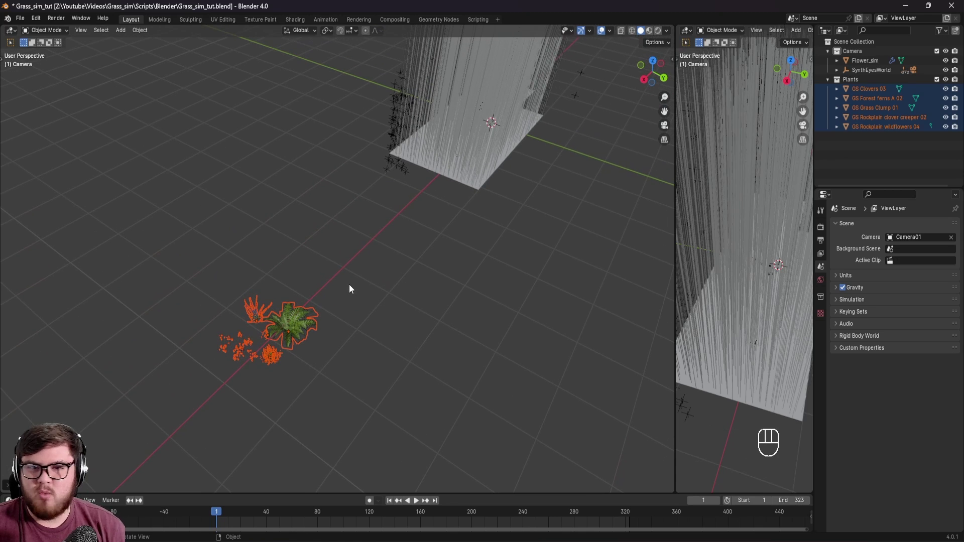
click(474, 179)
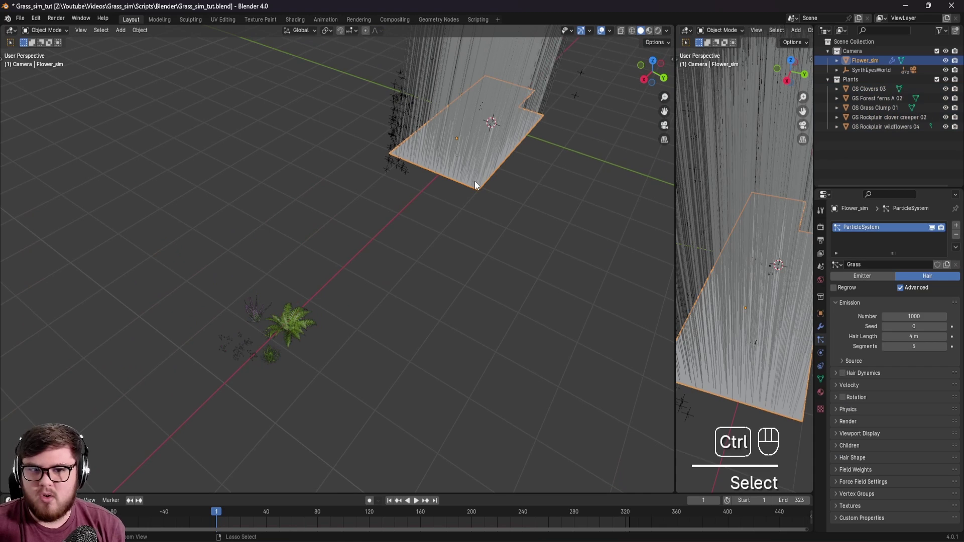
key(ctrl+s)
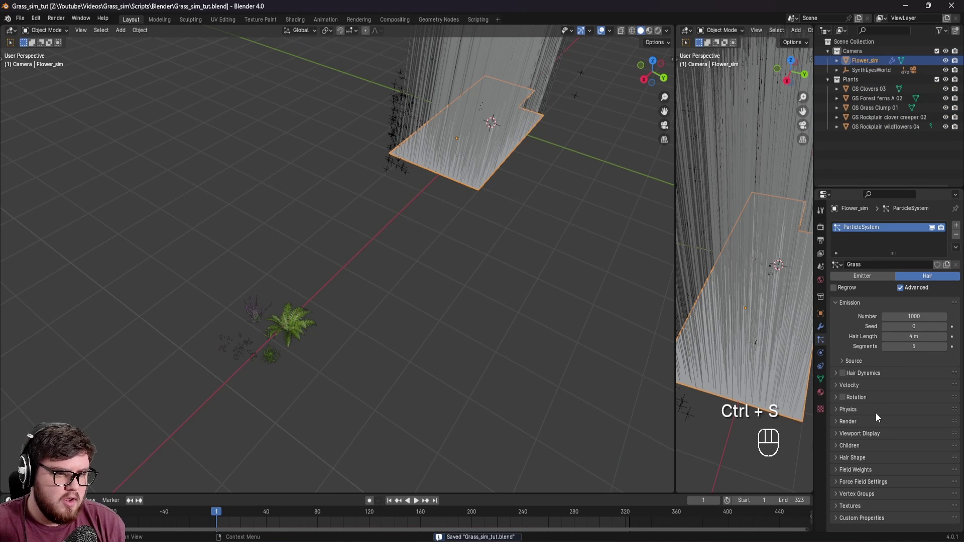
Render the Flower_sim hair particles as a collection, with Plants as the instance collection.
click(848, 422)
scroll(853, 411, down, 5)
click(905, 326)
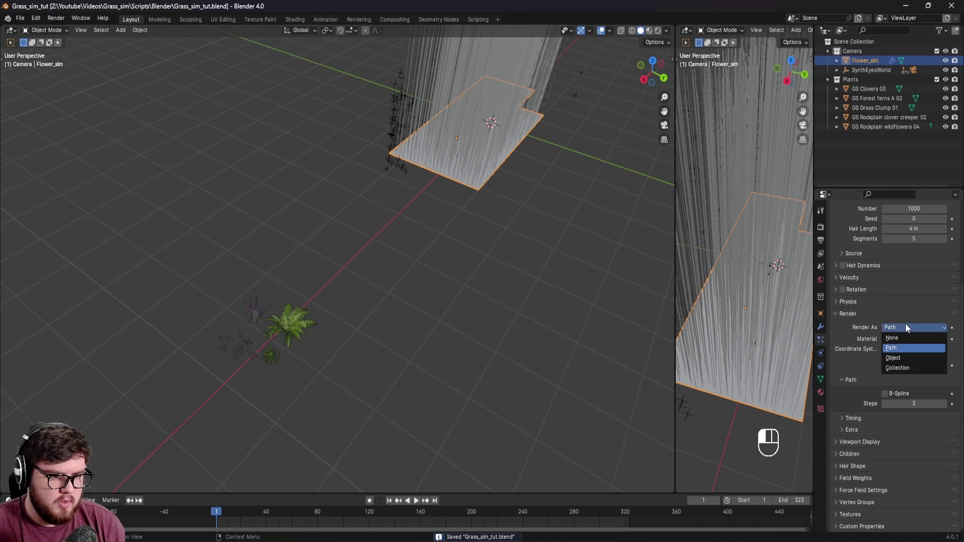
click(901, 368)
click(918, 395)
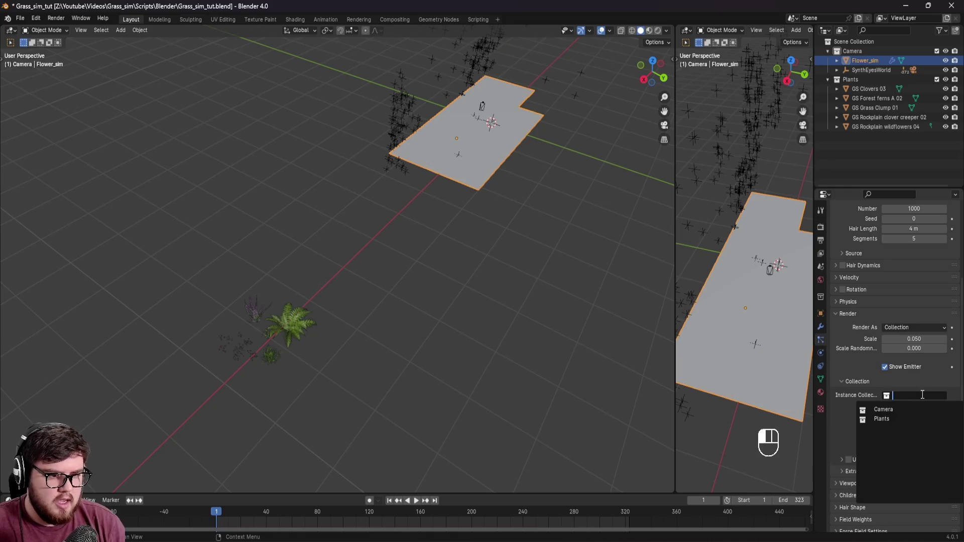
click(895, 419)
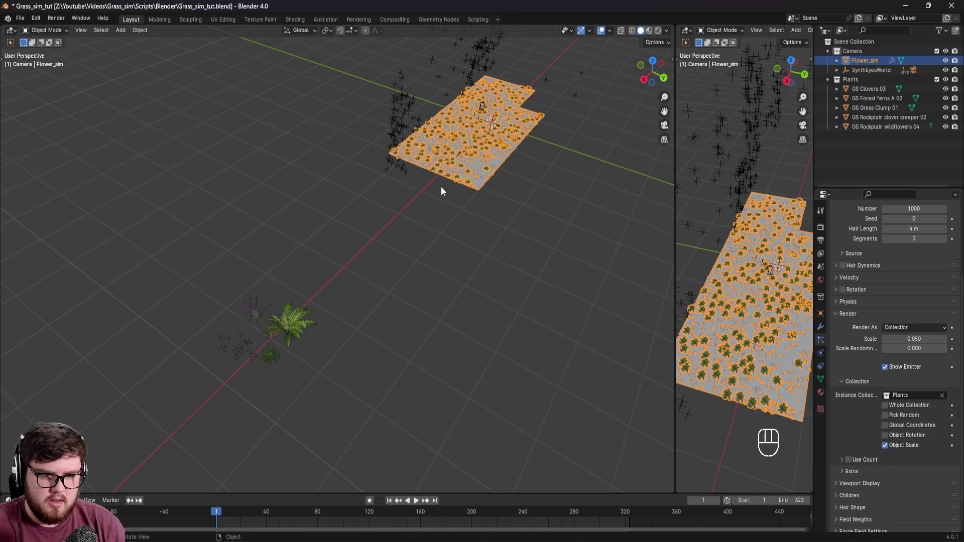
Examine the orientation of the scattered plants through the camera, at frame 146 and in front view.
key(KP_0)
shift+middle_drag(470, 329, 459, 154)
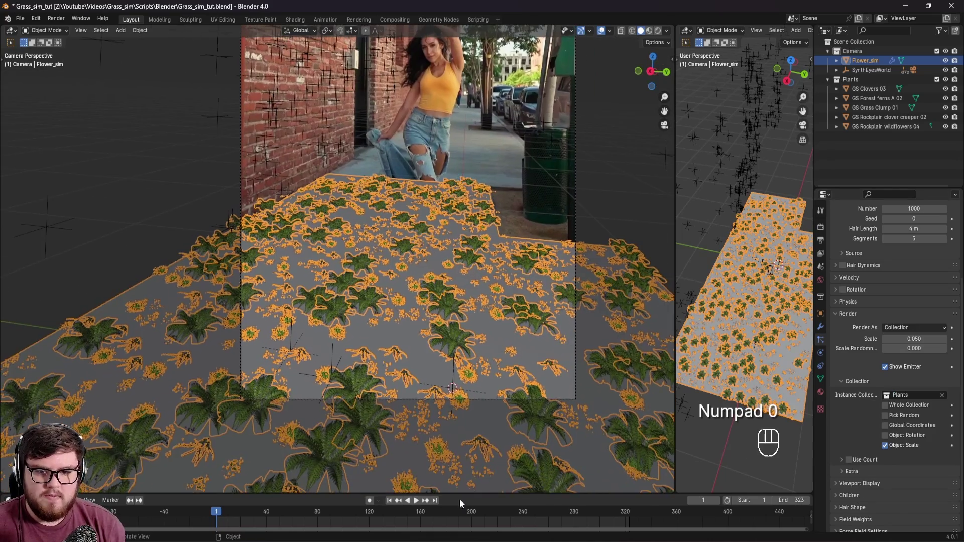
drag(217, 517, 402, 515)
scroll(413, 324, up, 8)
shift+middle_drag(452, 190, 379, 291)
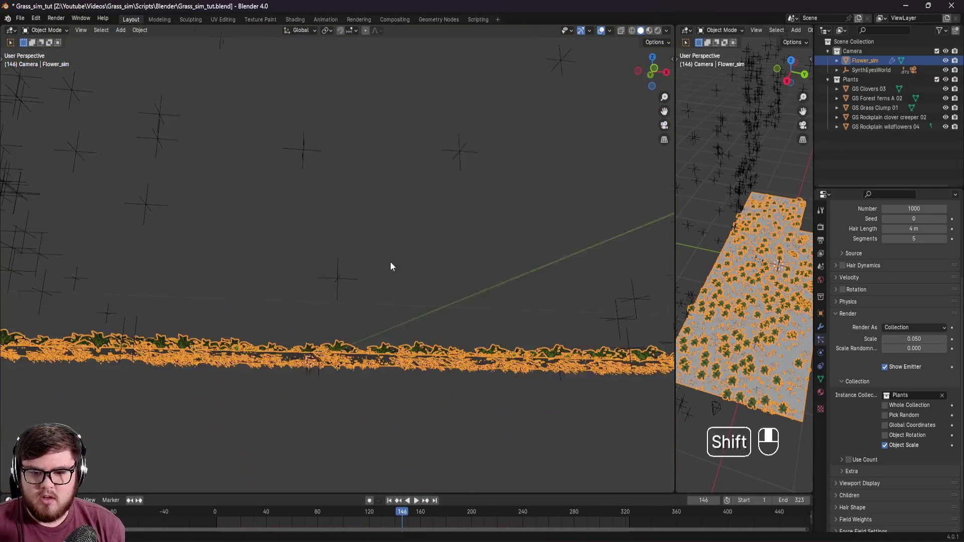
key(KP_1)
scroll(397, 321, up, 4)
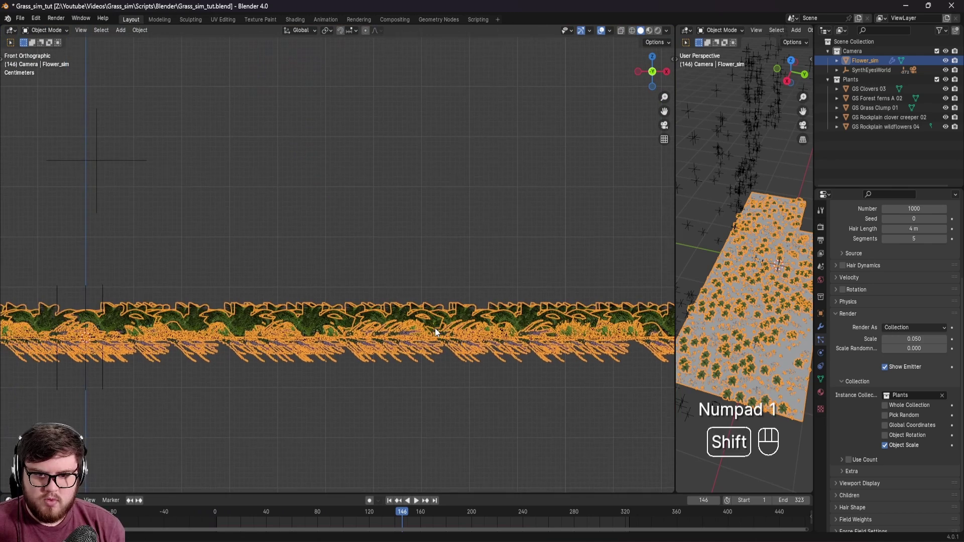
scroll(409, 327, up, 3)
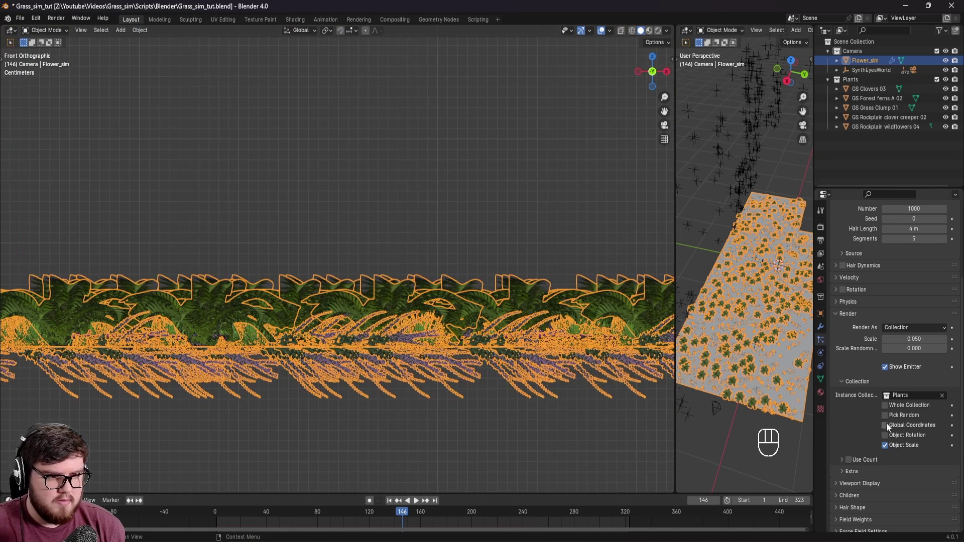
Enable Object Rotation for the particle instances, save the file and return to the camera view.
click(886, 435)
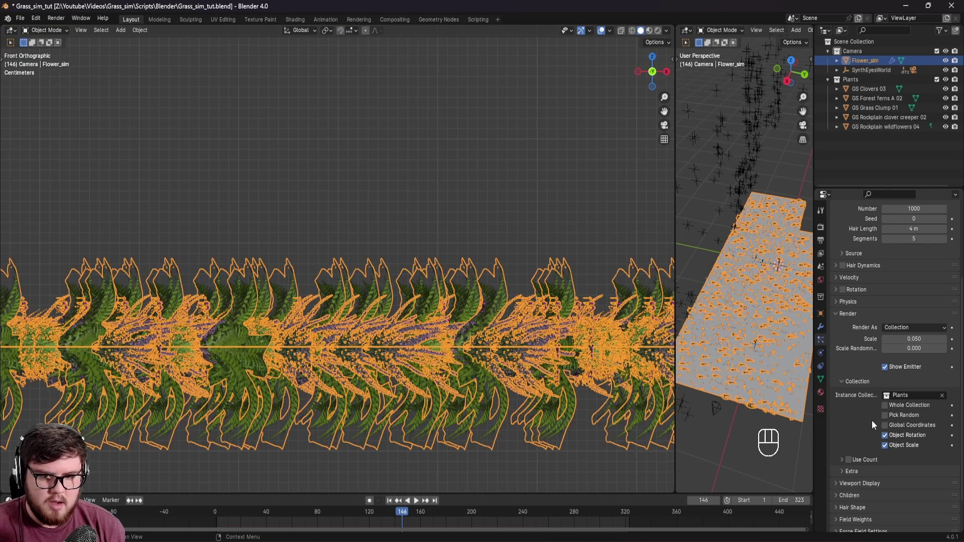
middle_drag(492, 376, 477, 280)
key(ctrl+s)
key(KP_0)
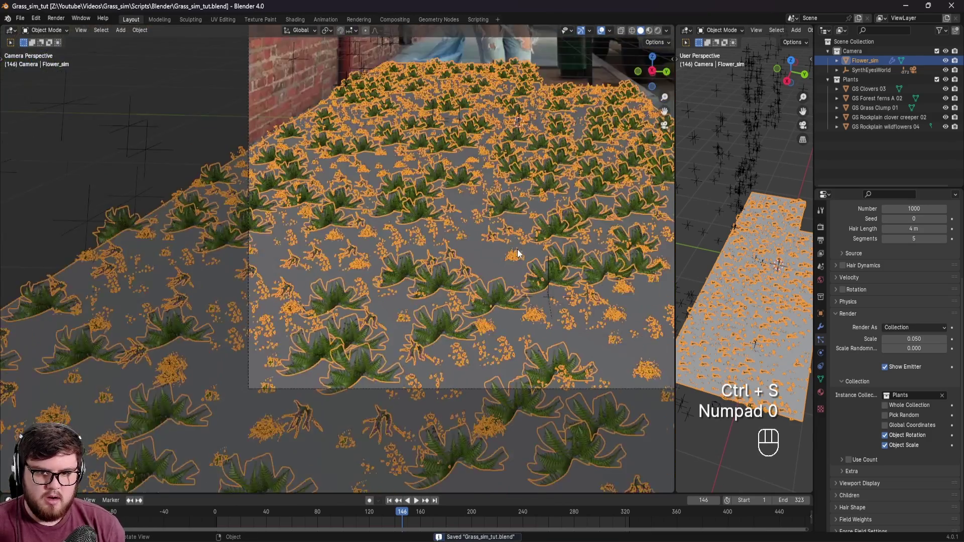
shift+middle_drag(517, 254, 544, 243)
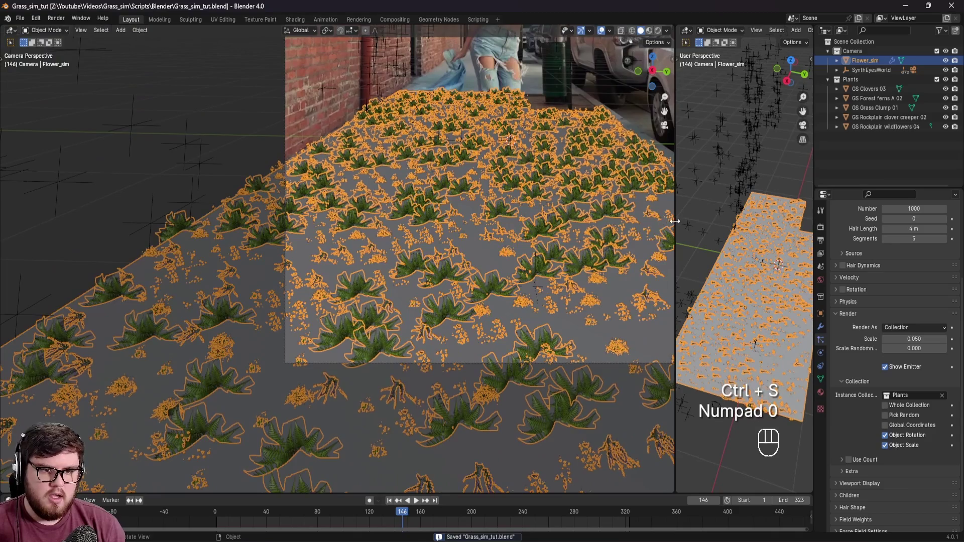
Enlarge the second 3D viewport beside the camera view and bring the source plants into sight.
drag(675, 221, 336, 251)
scroll(535, 364, down, 3)
shift+middle_drag(520, 376, 522, 207)
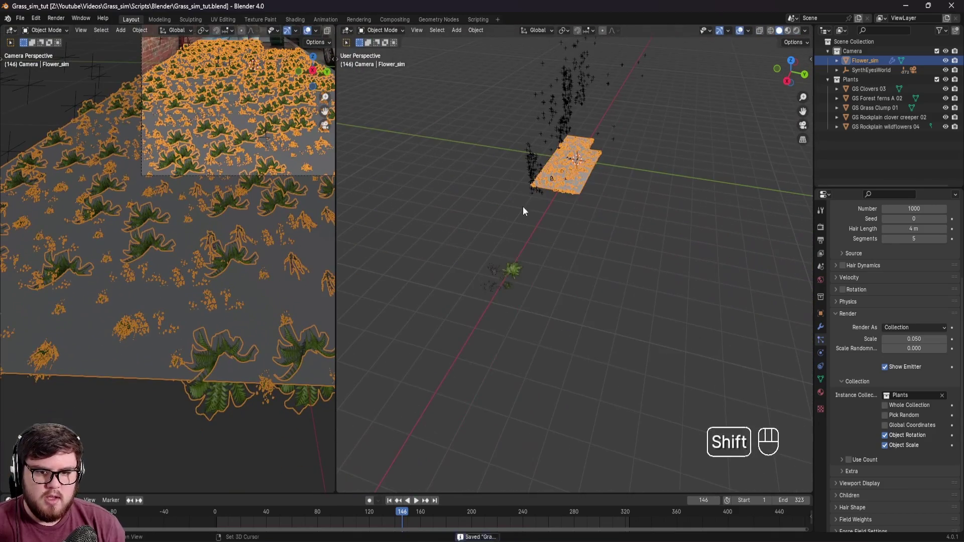
Rotate all five source plants 90° about the global Y axis.
drag(437, 234, 585, 380)
middle_drag(513, 322, 485, 322)
scroll(487, 252, up, 10)
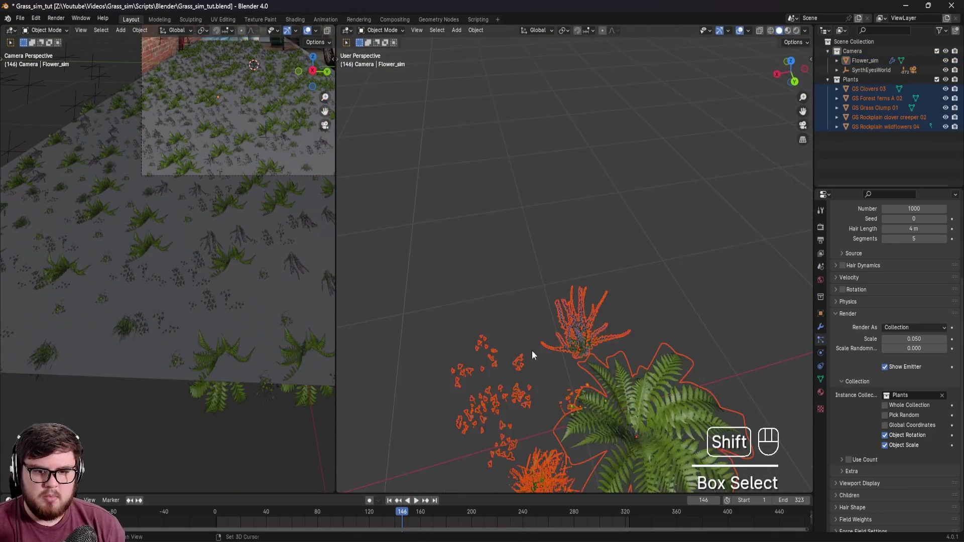
shift+middle_drag(532, 350, 529, 285)
scroll(529, 285, down, 3)
key(r)
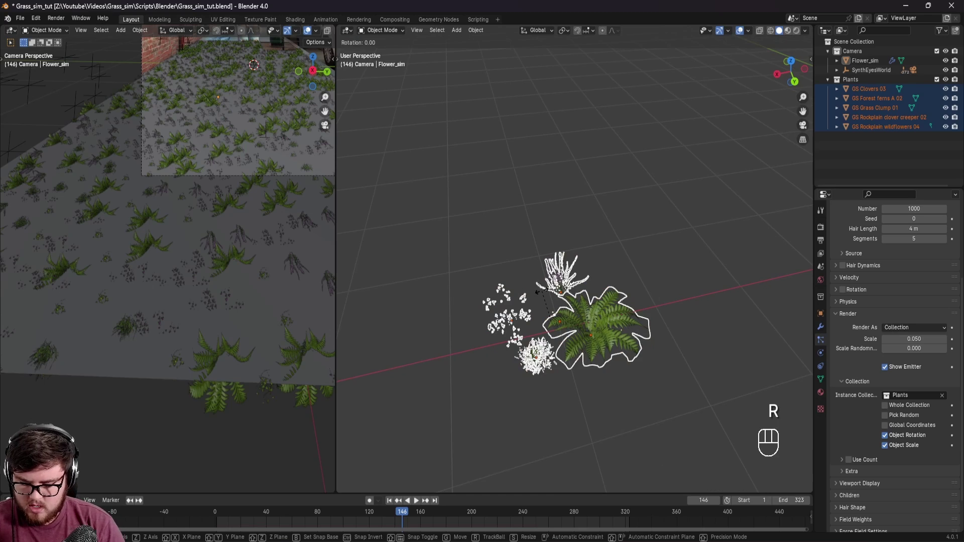
text(y90)
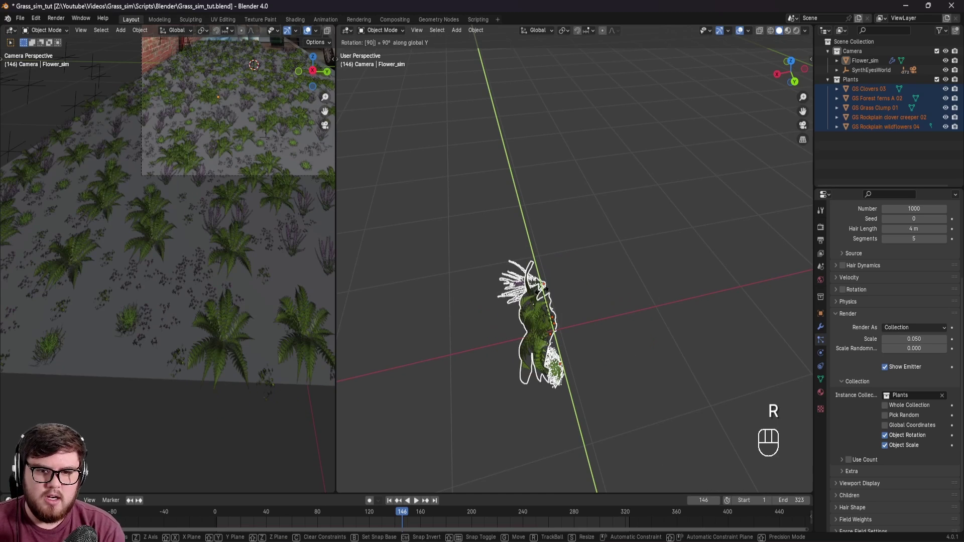
key(Return)
Inspect the scattered ferns, wildflowers and grass in the camera view and save the file.
scroll(250, 125, down, 1)
shift+middle_drag(251, 125, 216, 264)
scroll(215, 263, up, 2)
scroll(216, 263, up, 3)
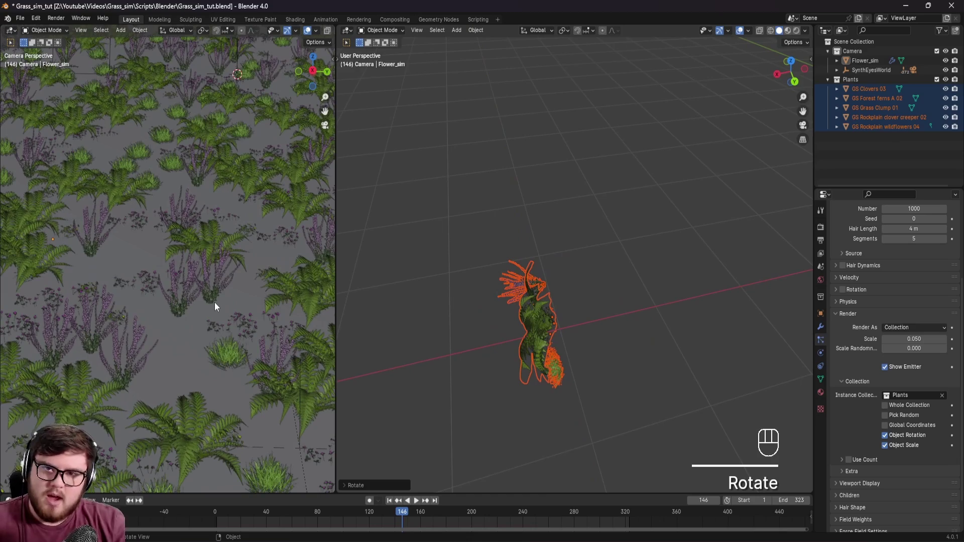
mouse_move(243, 270)
shift+middle_down()
mouse_move(261, 307)
mouse_move(211, 315)
mouse_move(254, 271)
shift+middle_up()
scroll(248, 316, down, 5)
scroll(211, 315, up, 2)
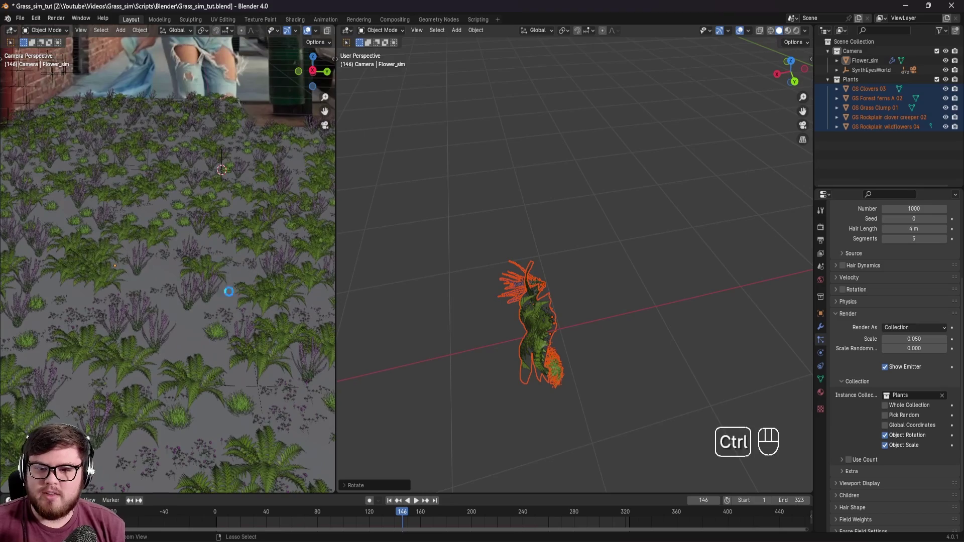
key(ctrl+s)
scroll(224, 284, up, 3)
scroll(246, 272, down, 1)
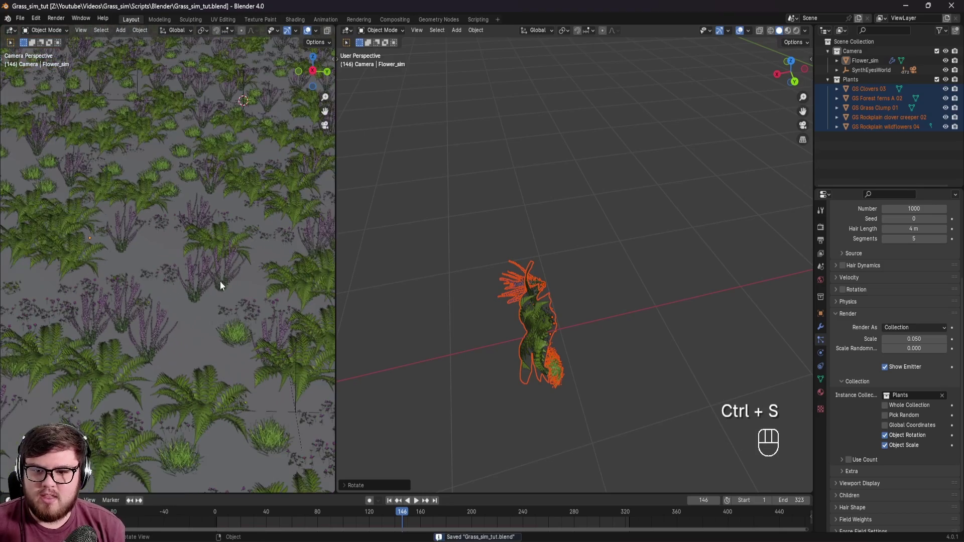
Deselect the source plants, examine the scattered instances up close in the camera view and save the file.
shift+middle_drag(220, 281, 244, 264)
middle_drag(508, 330, 556, 314)
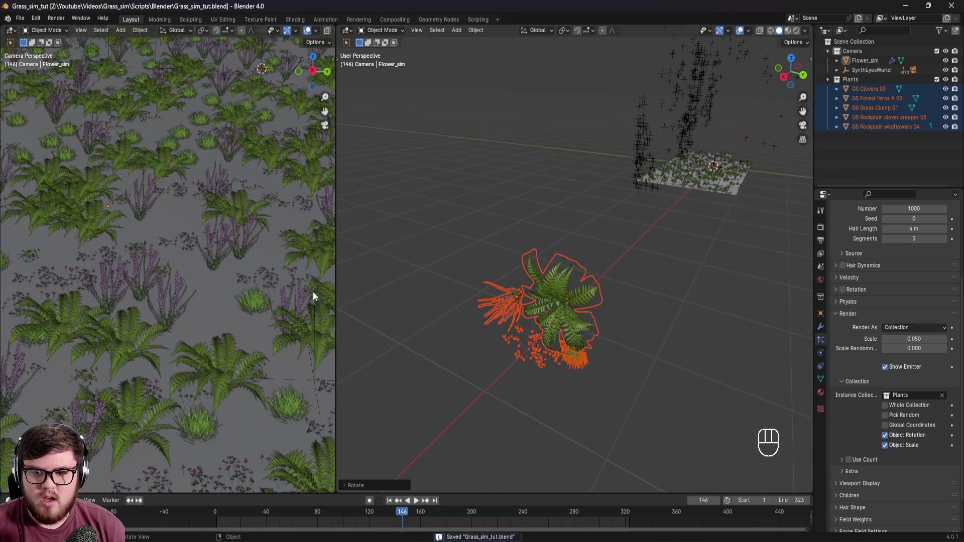
scroll(218, 303, down, 4)
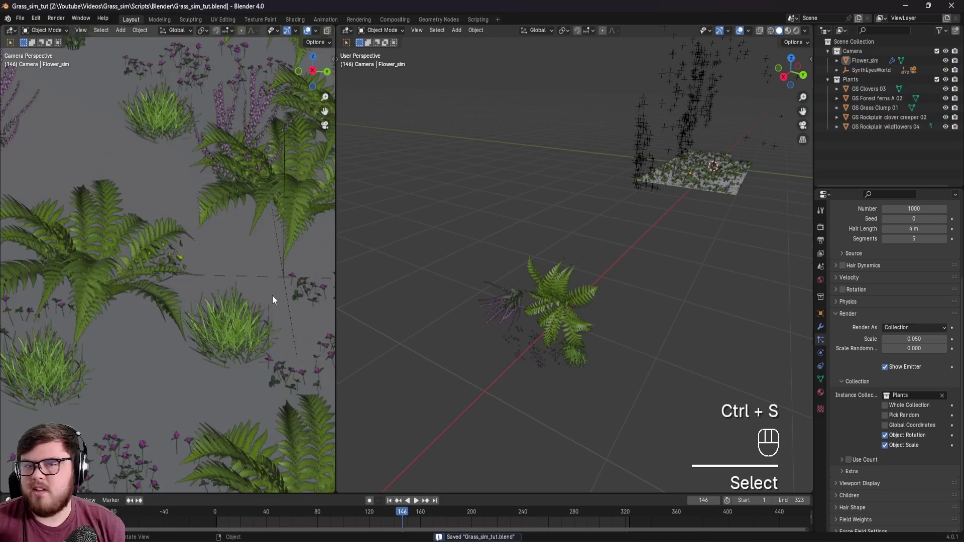
scroll(272, 295, down, 6)
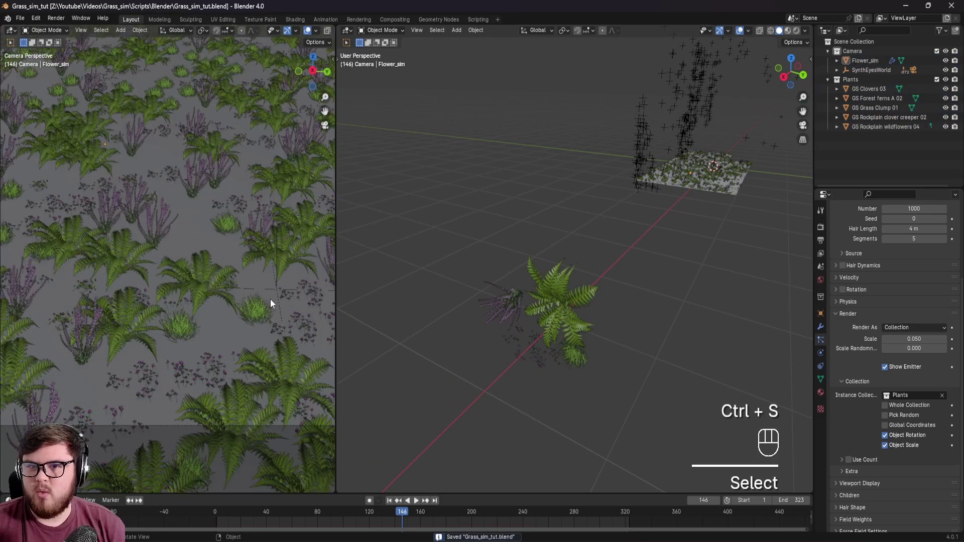
key(ctrl+s)
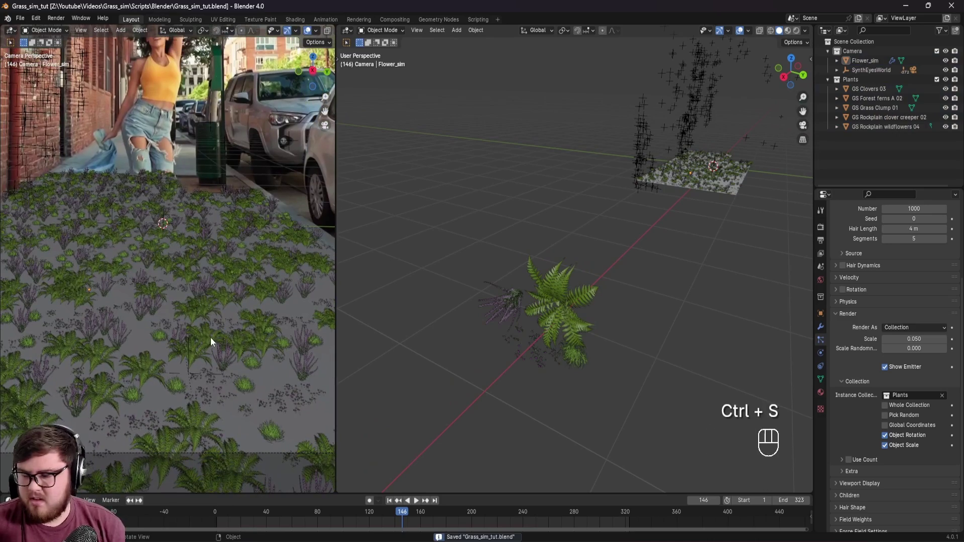
shift+middle_drag(165, 373, 181, 297)
scroll(195, 336, up, 5)
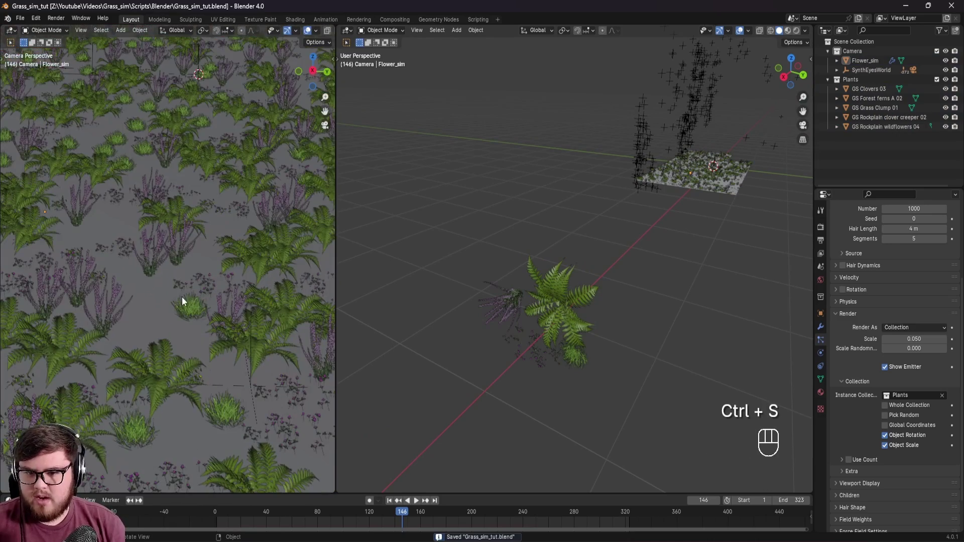
Scale the grass clump source plant up to about 2.5 times its size.
middle_drag(566, 380, 586, 351)
click(585, 351)
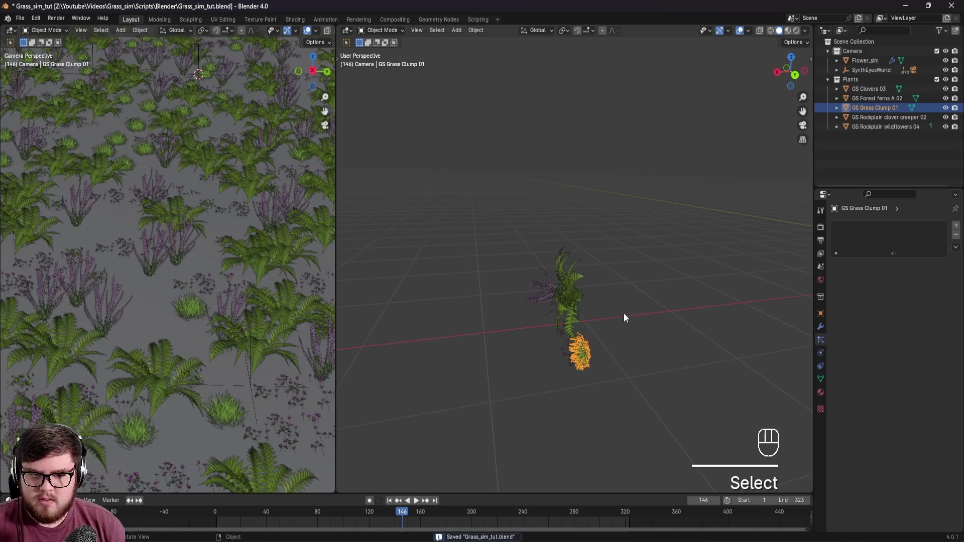
key(s)
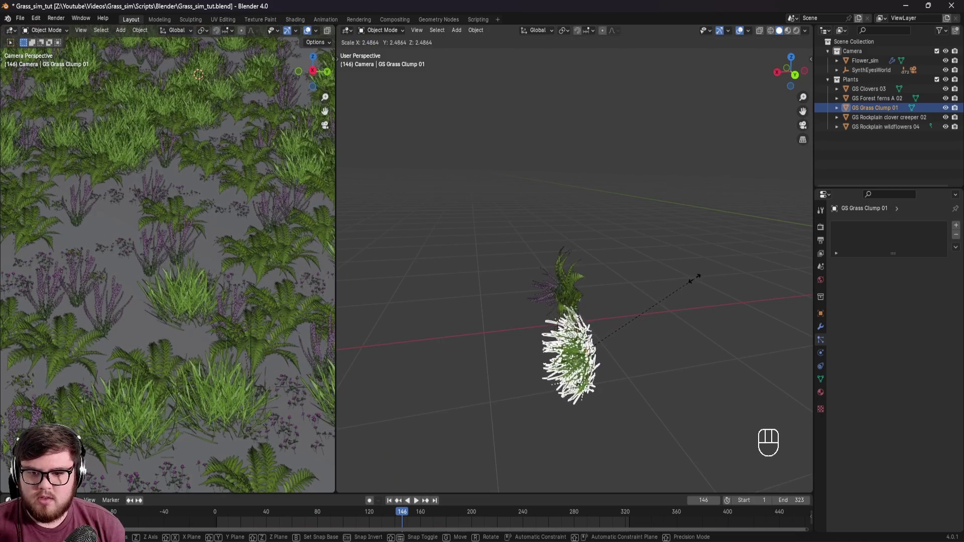
click(696, 278)
Set the Flower_sim particle system's render scale to 0.070 and its scale randomness to 0.750.
click(232, 243)
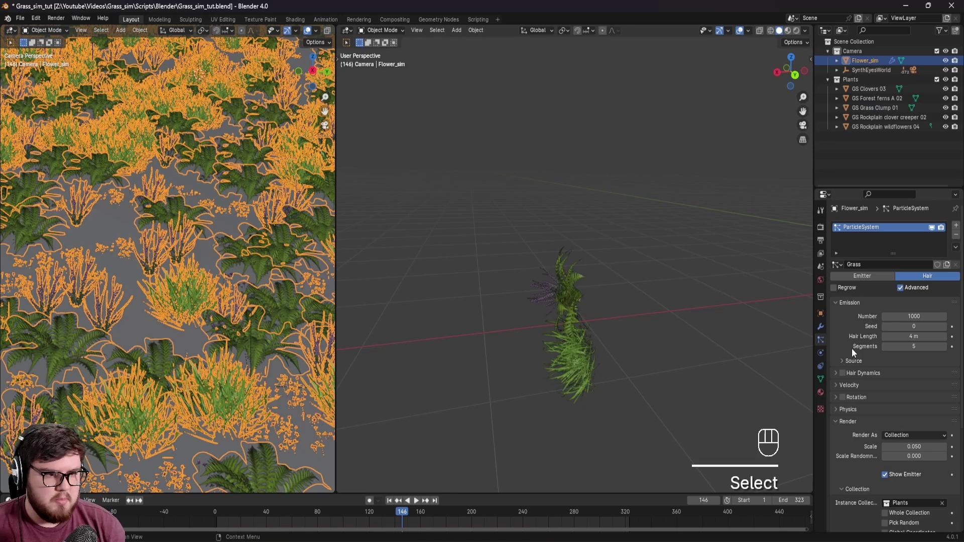
scroll(851, 349, down, 5)
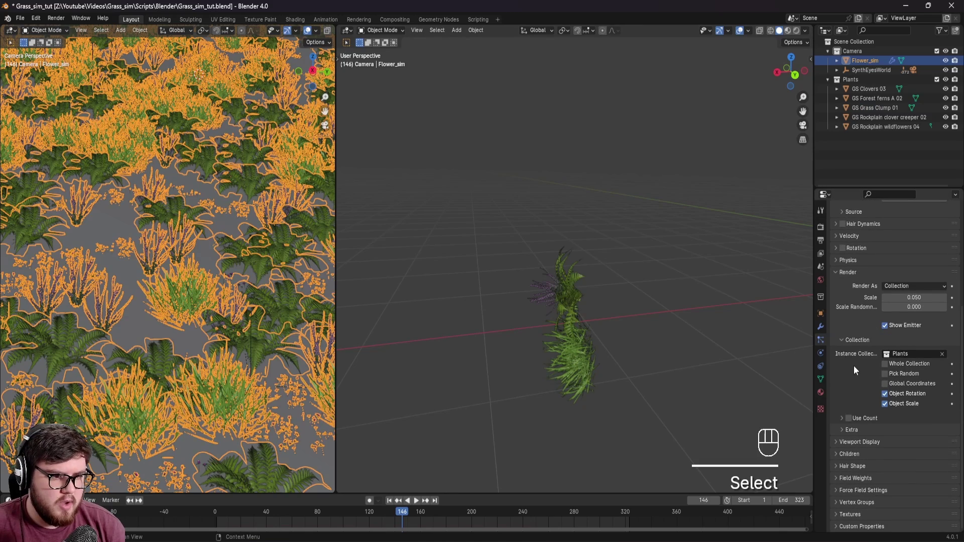
click(943, 298)
click(944, 298)
click(944, 298)
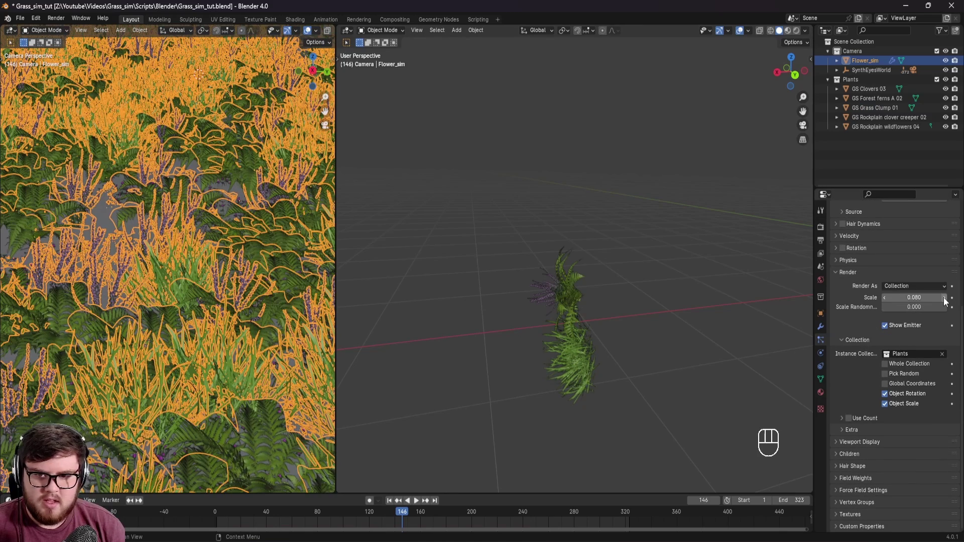
click(884, 298)
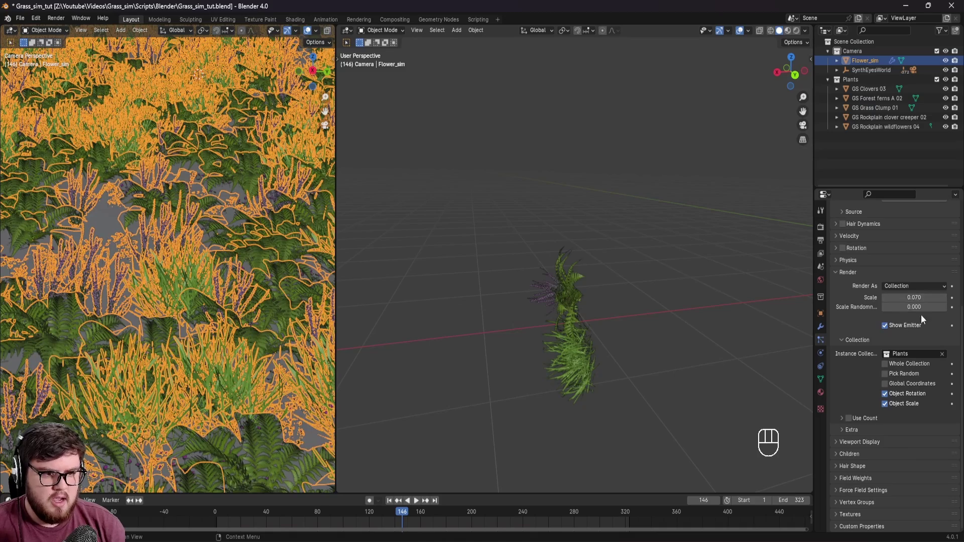
drag(917, 306, 930, 307)
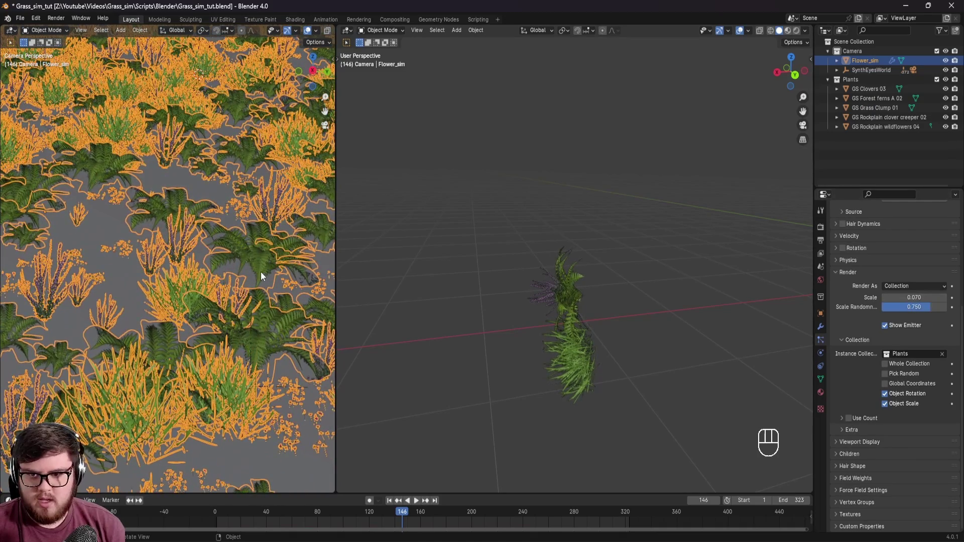
Check the plant sizes in the camera view and fine-tune the scale of the grass clump source plant.
scroll(233, 267, down, 3)
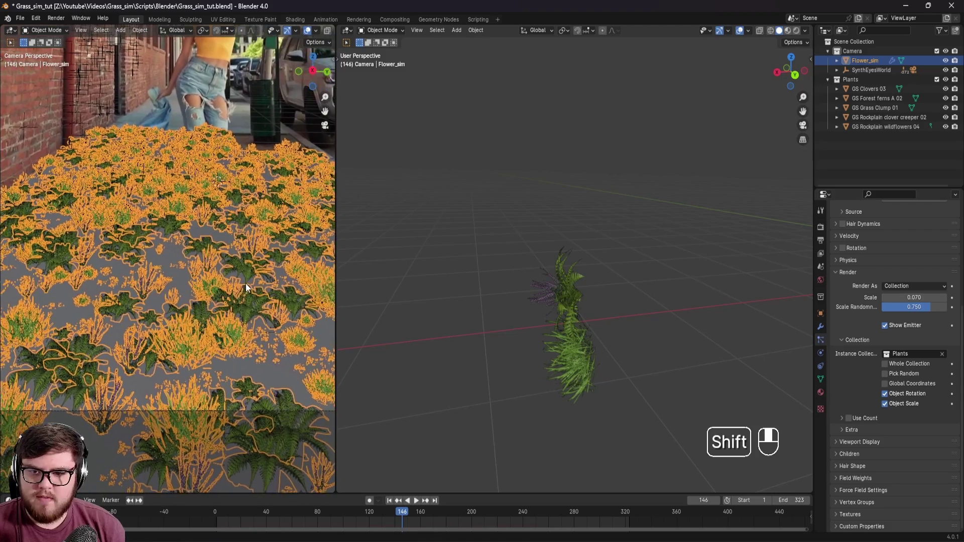
click(221, 294)
click(573, 352)
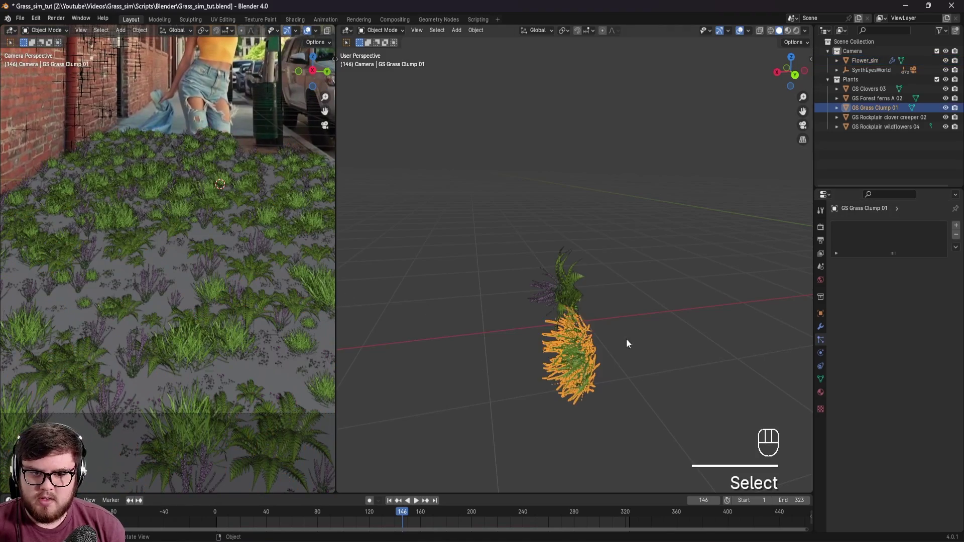
key(s)
click(651, 314)
scroll(553, 284, up, 4)
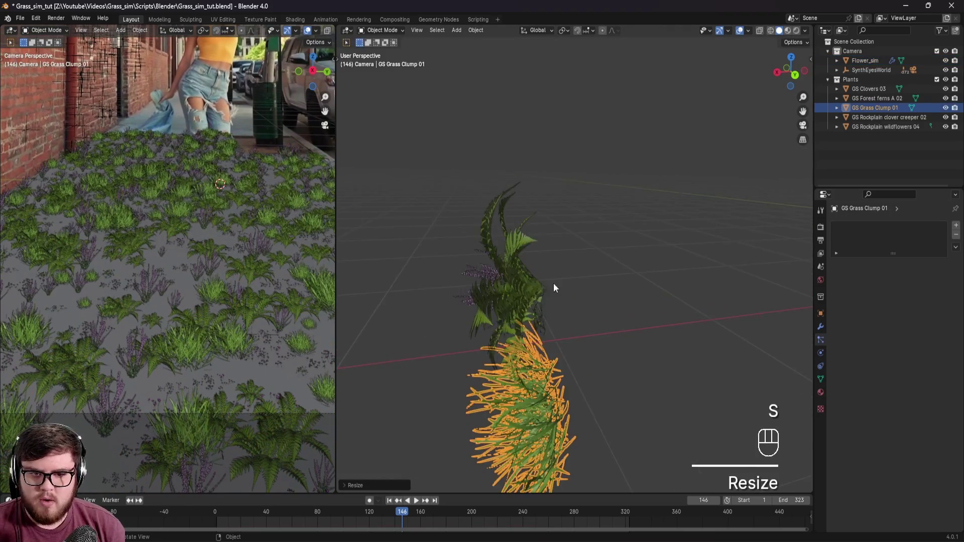
Enlarge the wildflowers source plant and scale the forest fern down to about 0.75 of its size.
click(436, 283)
key(s)
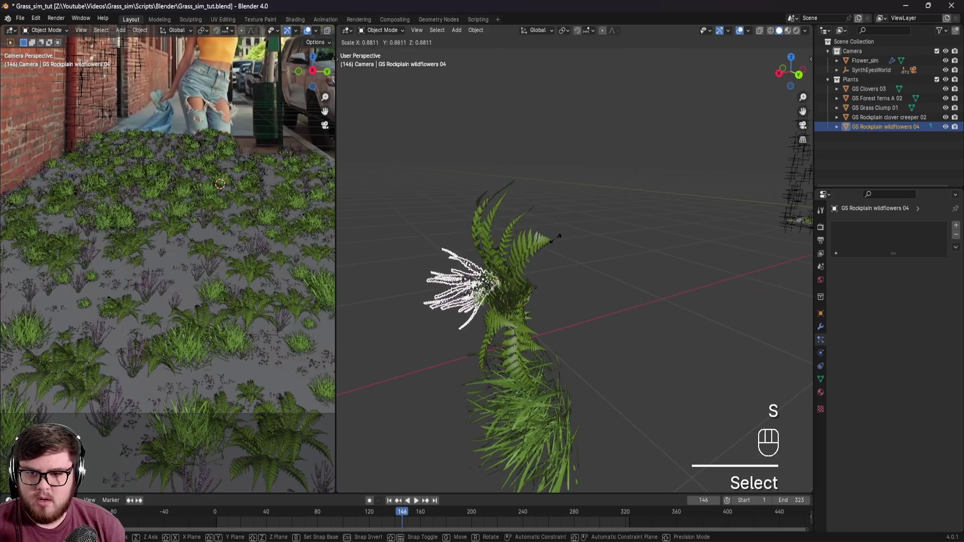
click(520, 249)
click(520, 249)
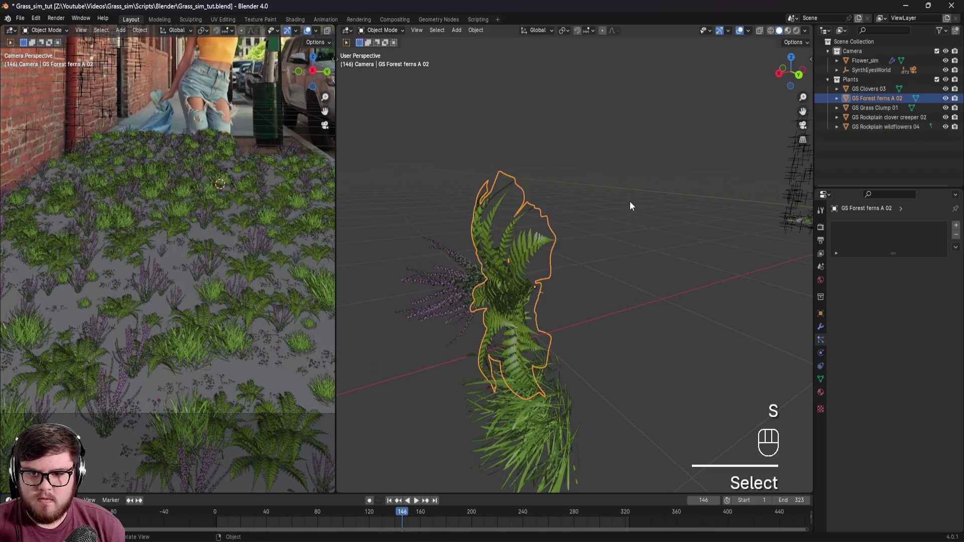
key(s)
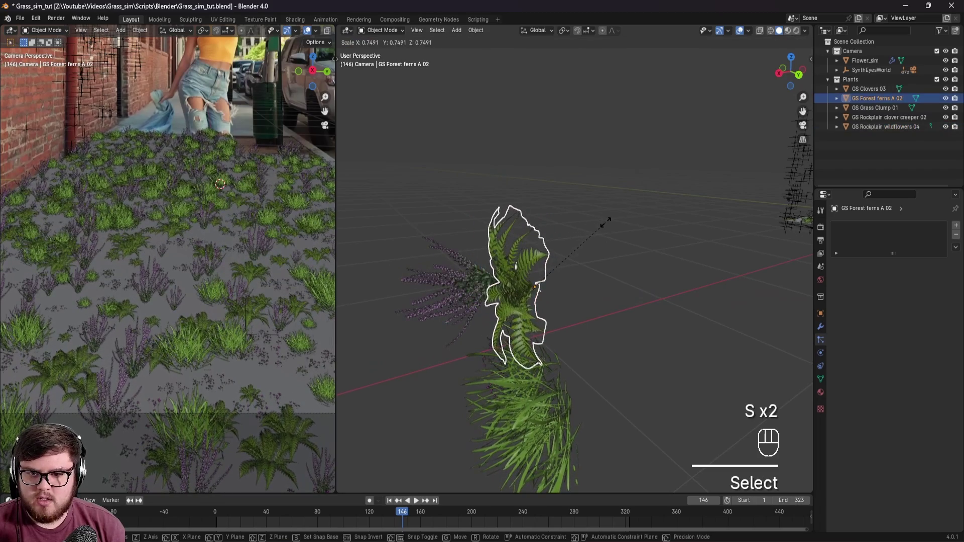
click(606, 223)
Scale the clovers and the clover creeper source plants up together to about 2.1 times their size.
shift+middle_drag(511, 321, 592, 253)
middle_drag(562, 282, 625, 276)
middle_drag(579, 343, 565, 266)
click(565, 266)
shift+click(591, 185)
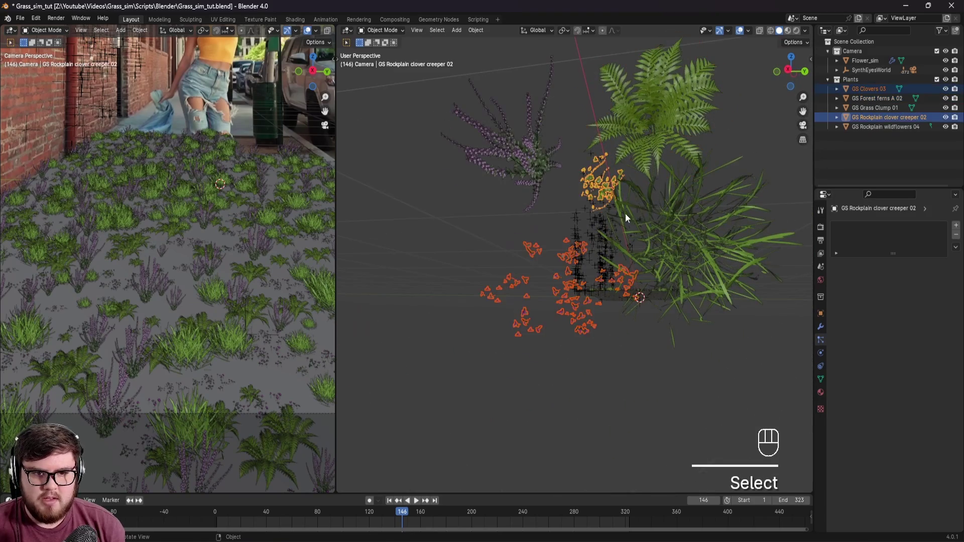
middle_drag(625, 213, 663, 189)
key(s)
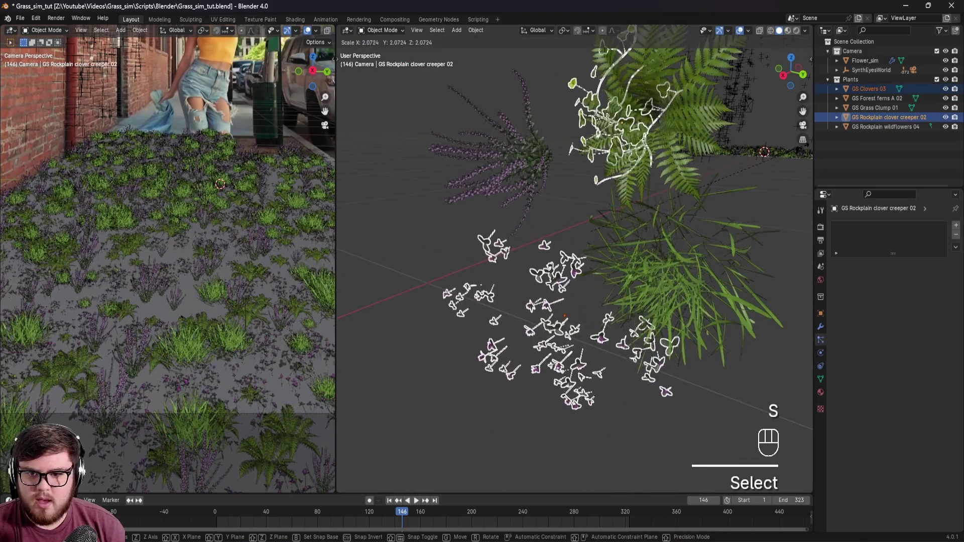
click(344, 146)
Examine the rescaled plants across the sidewalk in the camera view and save the file.
scroll(134, 309, up, 6)
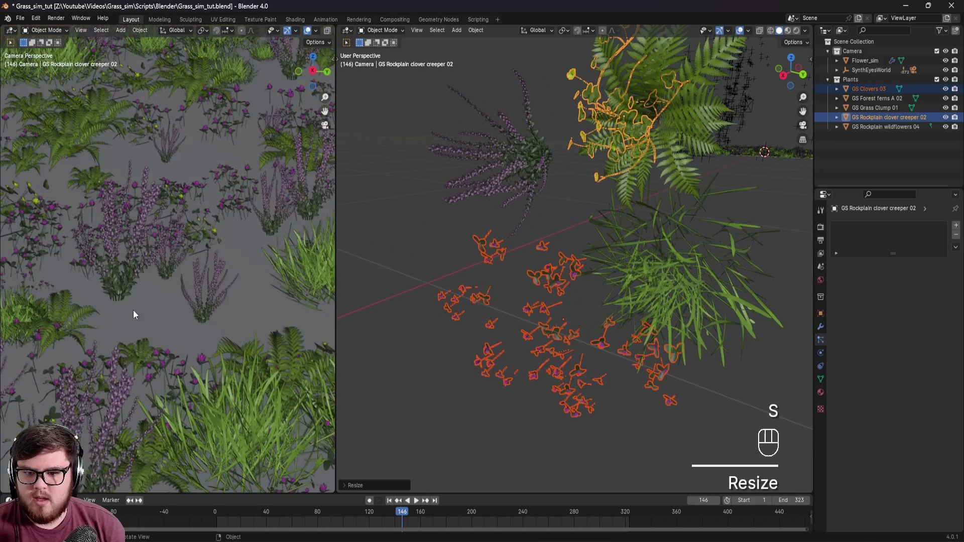
scroll(159, 337, down, 6)
shift+middle_drag(163, 336, 210, 250)
key(ctrl+s)
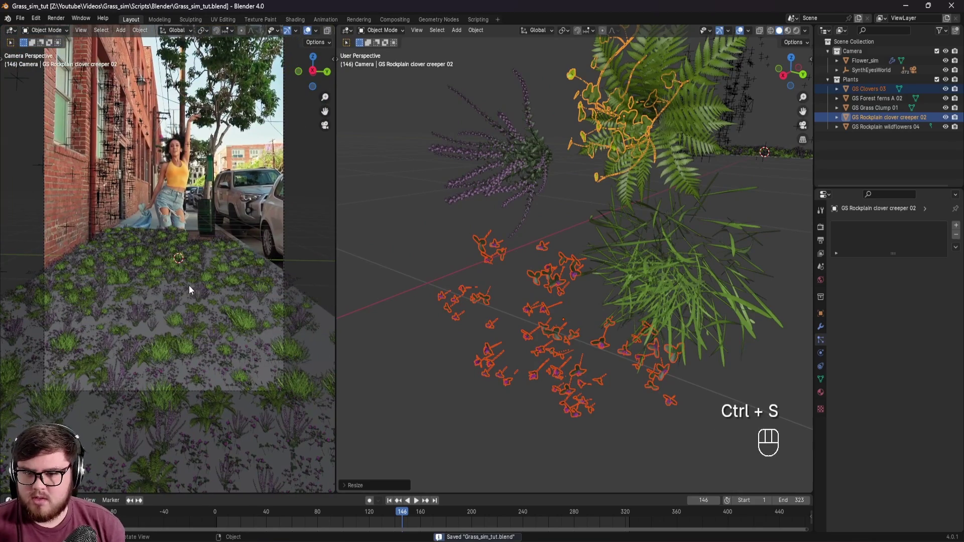
click(182, 271)
scroll(176, 282, up, 3)
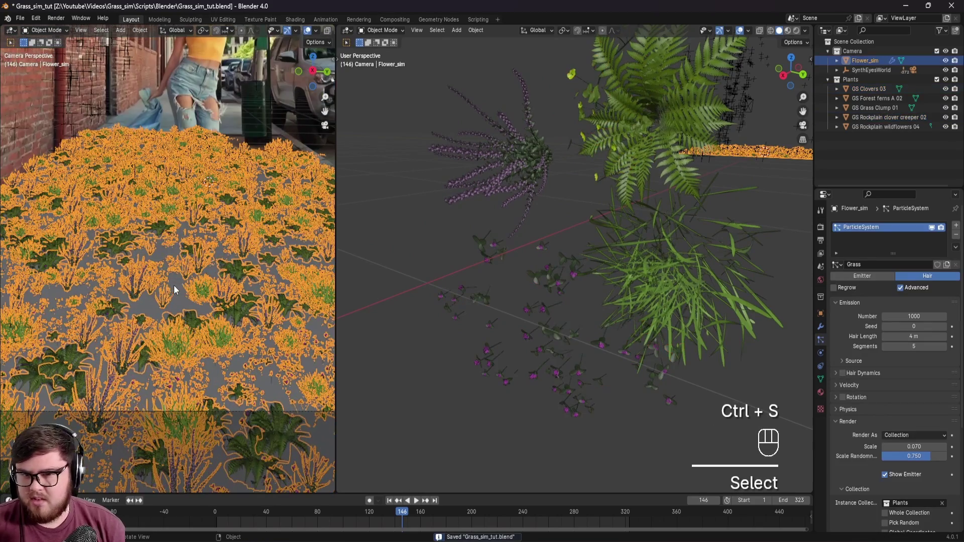
key(ctrl+s)
shift+middle_drag(267, 276, 253, 312)
click(378, 241)
key(ctrl+s)
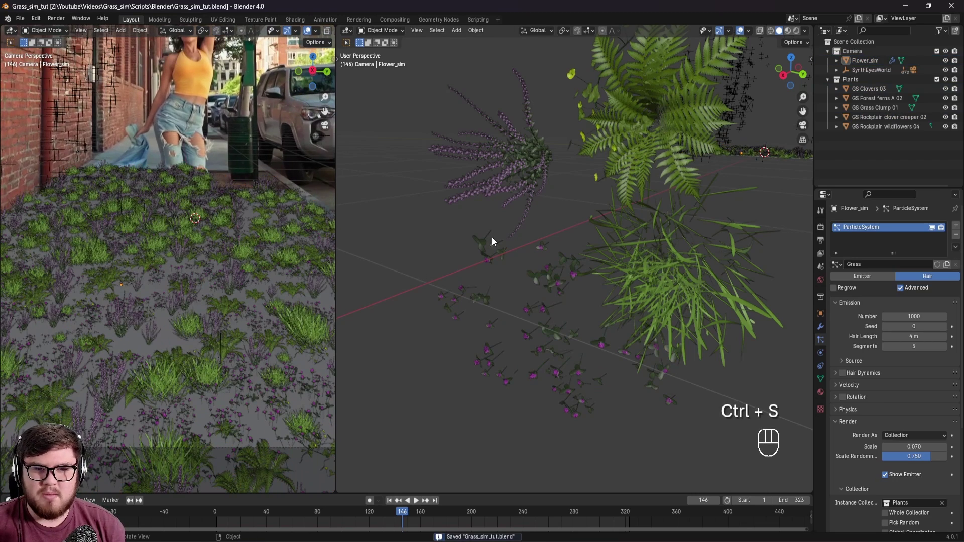
Review the five source plants from several angles, leave them deselected and save the file.
middle_drag(495, 245, 552, 236)
drag(467, 81, 647, 377)
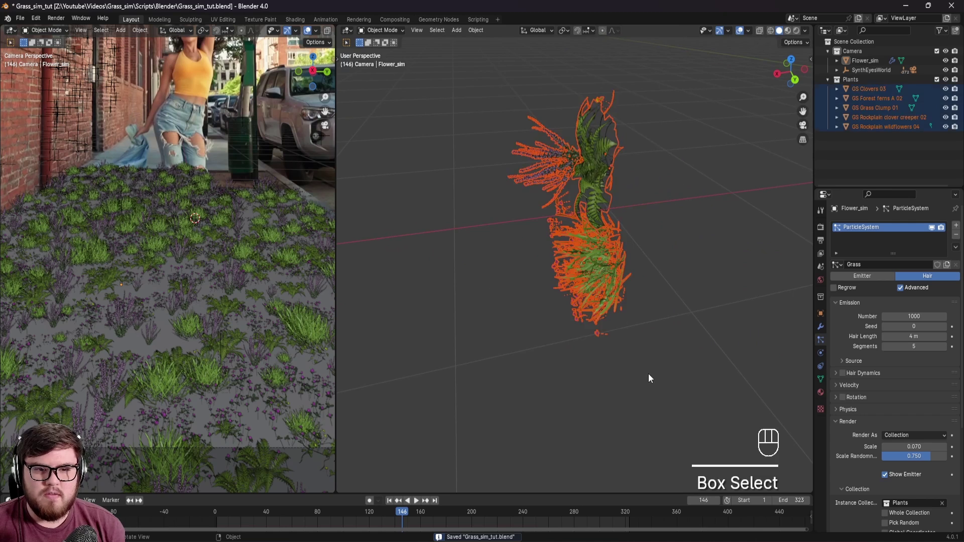
middle_drag(648, 376, 624, 334)
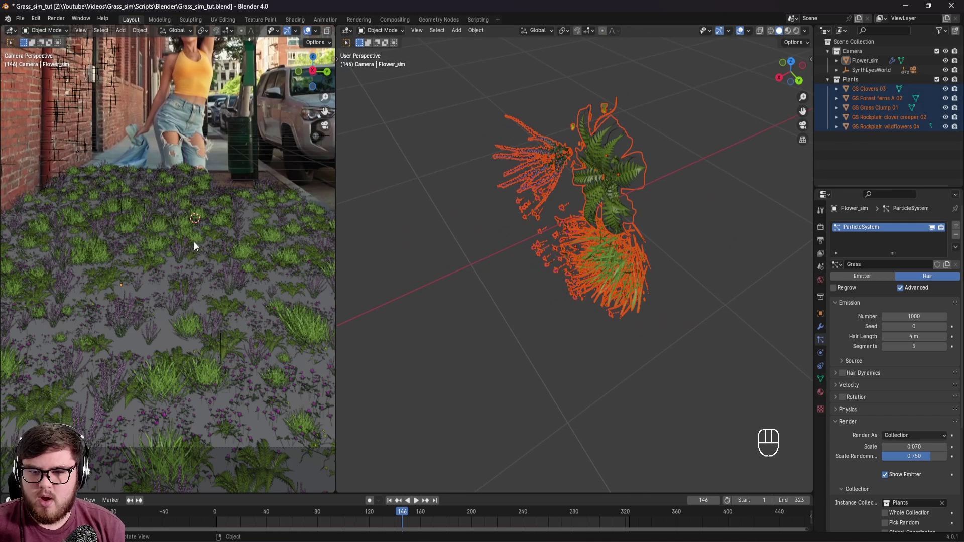
click(480, 299)
key(ctrl+s)
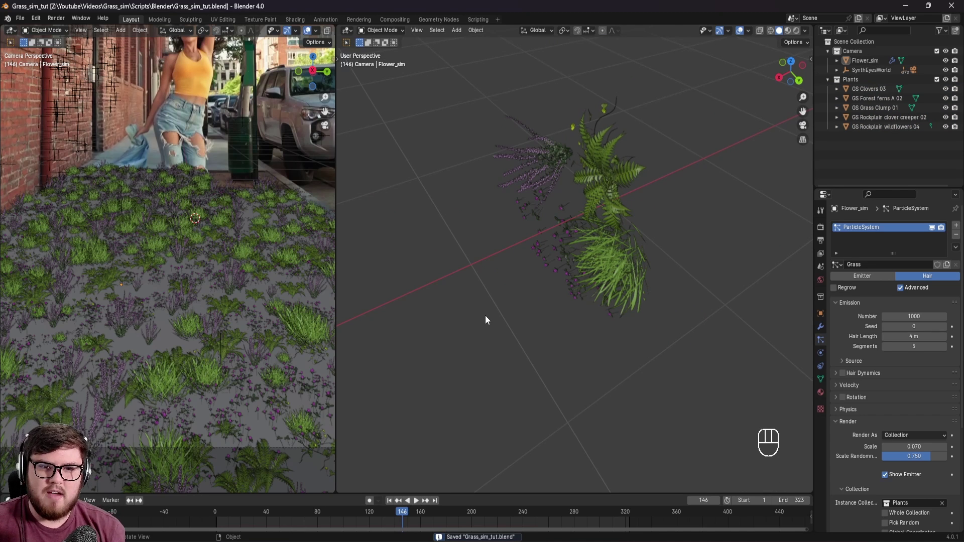
click(571, 247)
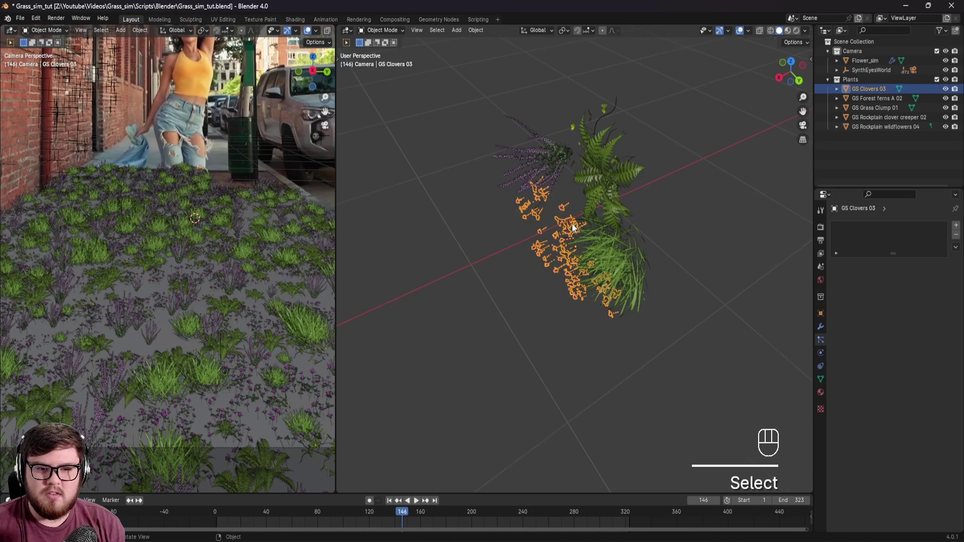
middle_drag(574, 231, 546, 136)
click(546, 137)
ctrl+click(441, 222)
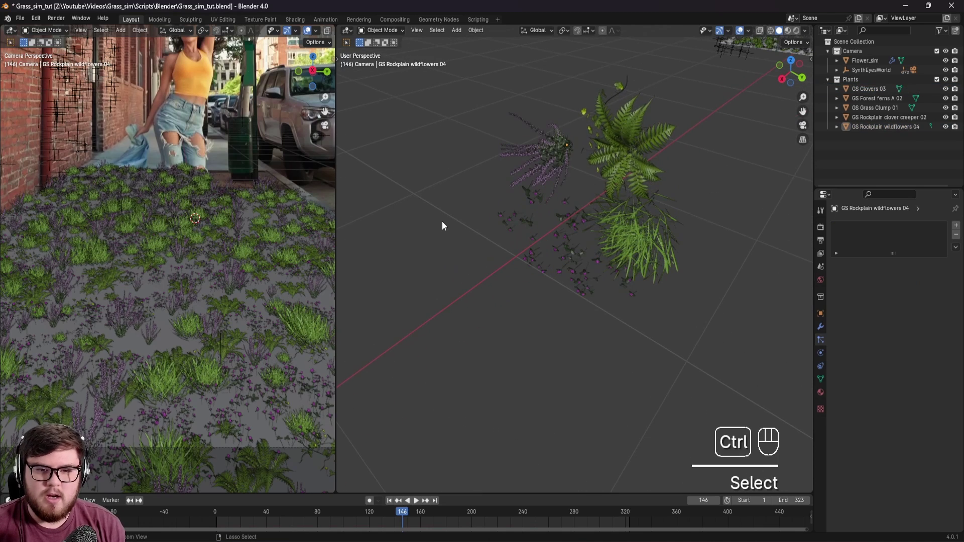
key(ctrl+s)
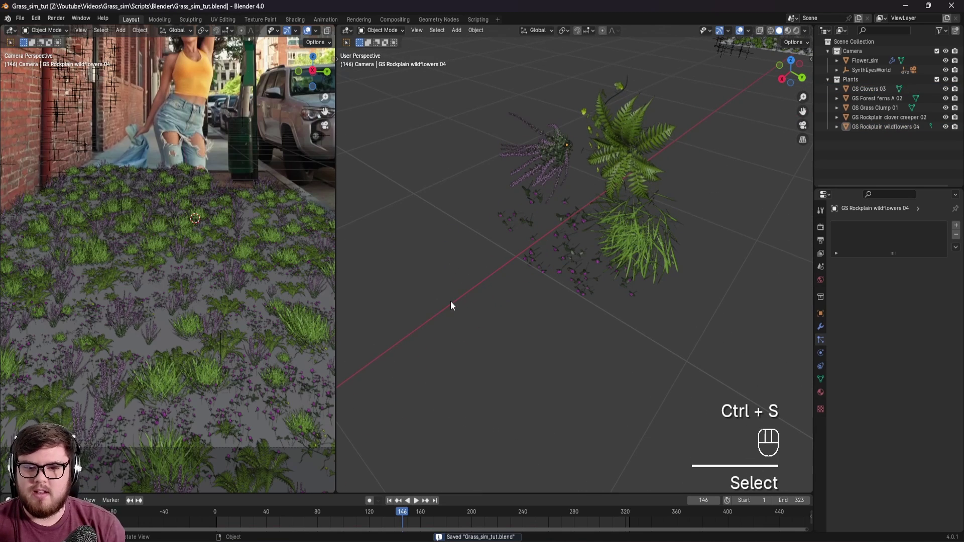
key(ctrl+s)
Enable Use Count for the Plants collection in Flower_sim's particle render settings and expand its object list.
click(160, 246)
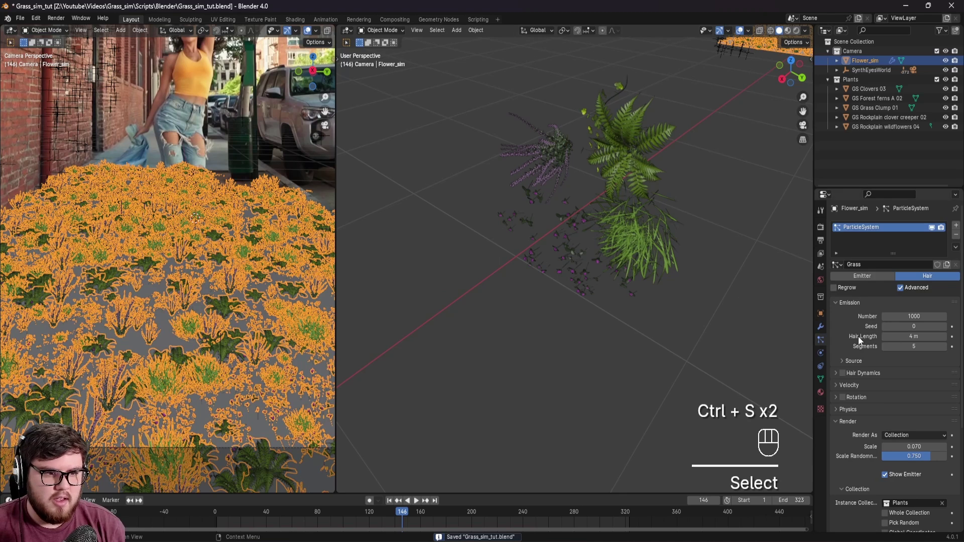
scroll(857, 342, down, 6)
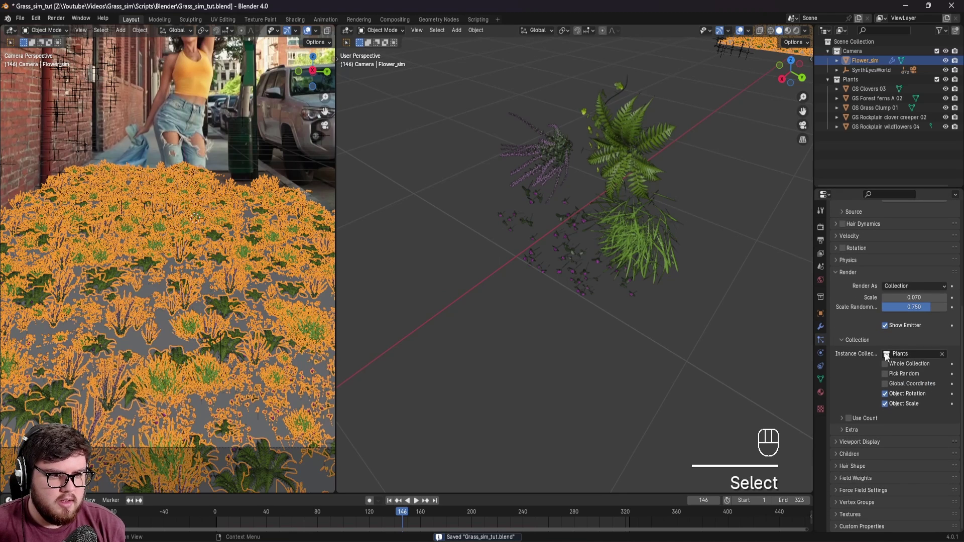
click(850, 418)
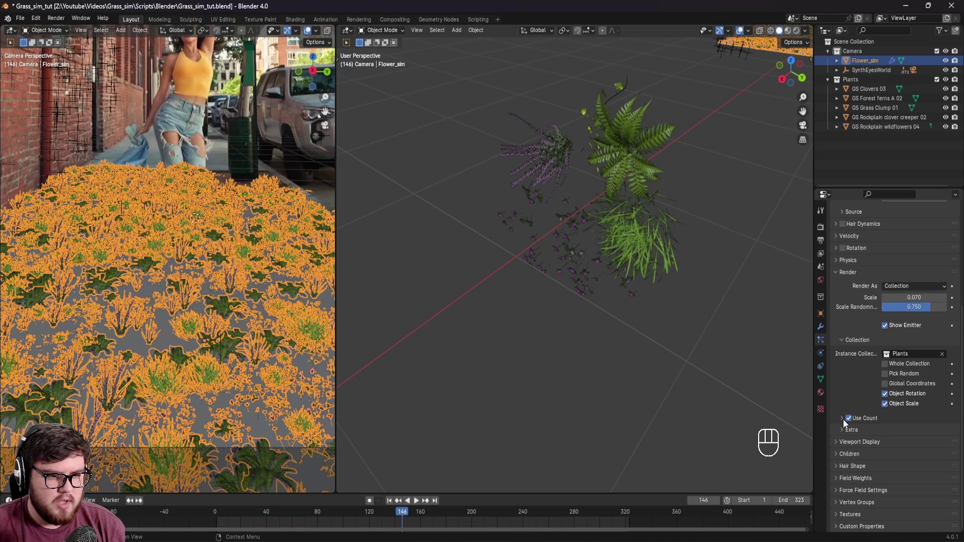
click(843, 420)
scroll(862, 390, down, 1)
scroll(863, 397, down, 1)
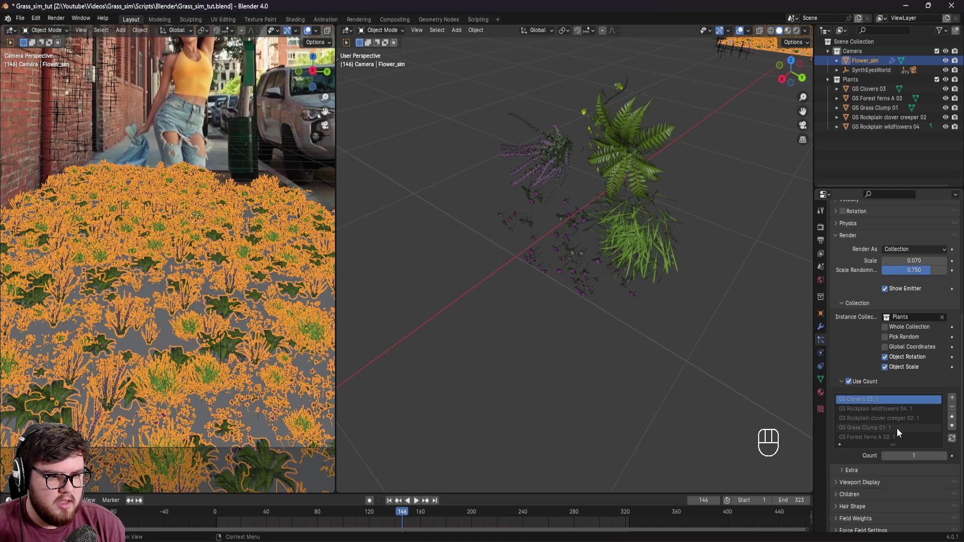
Set the GS Grass Clump 01 instance count to 20 and save the file.
click(867, 427)
click(907, 455)
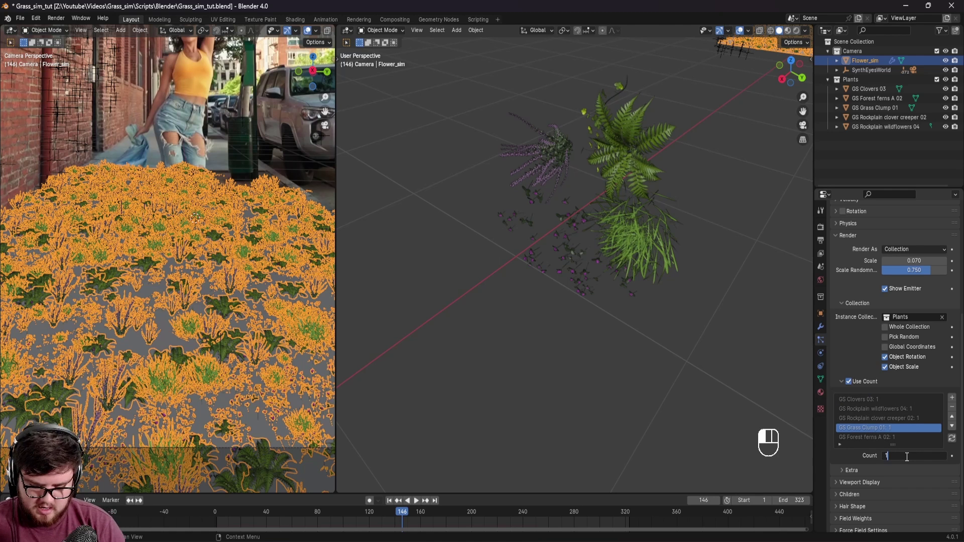
key(BackSpace)
text(20)
key(Return)
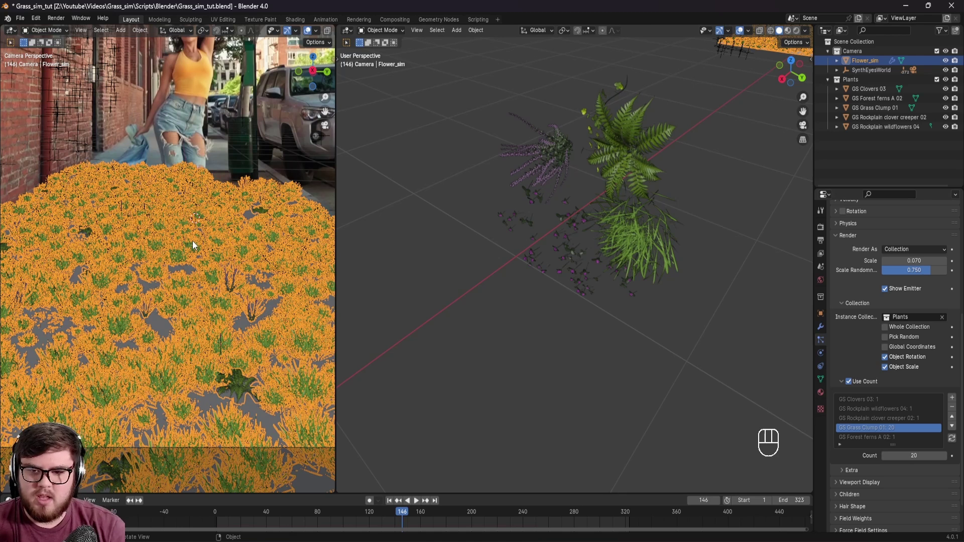
shift+middle_drag(205, 244, 182, 253)
key(ctrl+s)
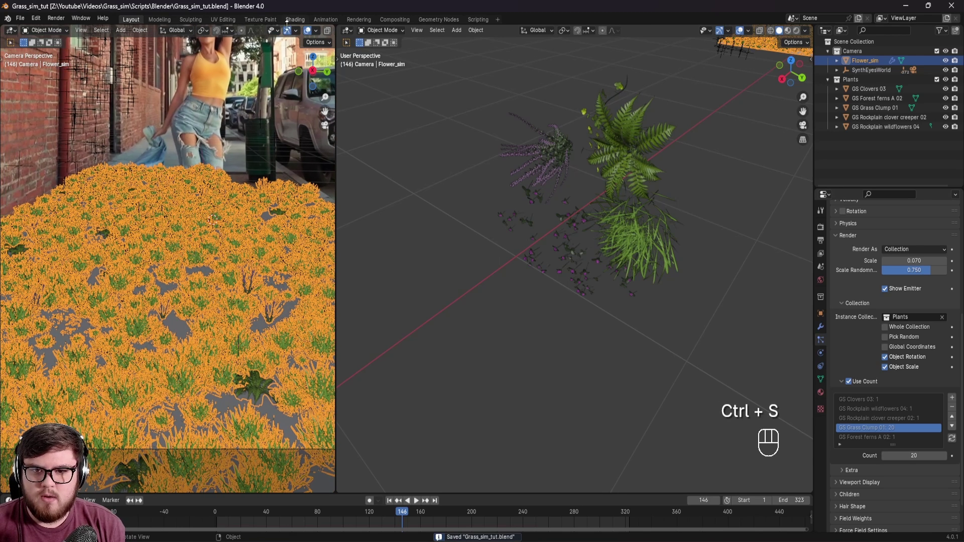
Turn off the Outline Selected overlay in the camera viewport and widen that viewport to inspect the plant cover.
scroll(274, 32, down, 3)
click(271, 30)
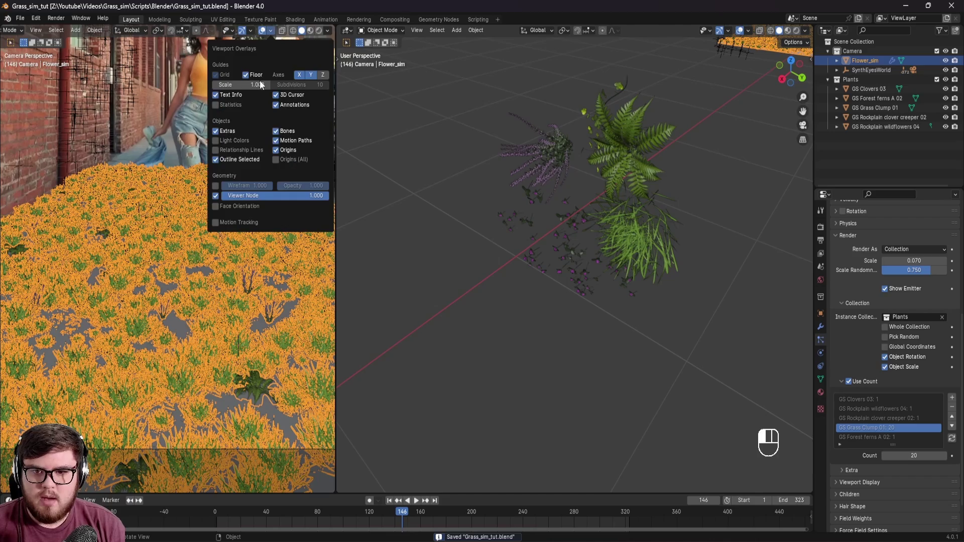
click(216, 159)
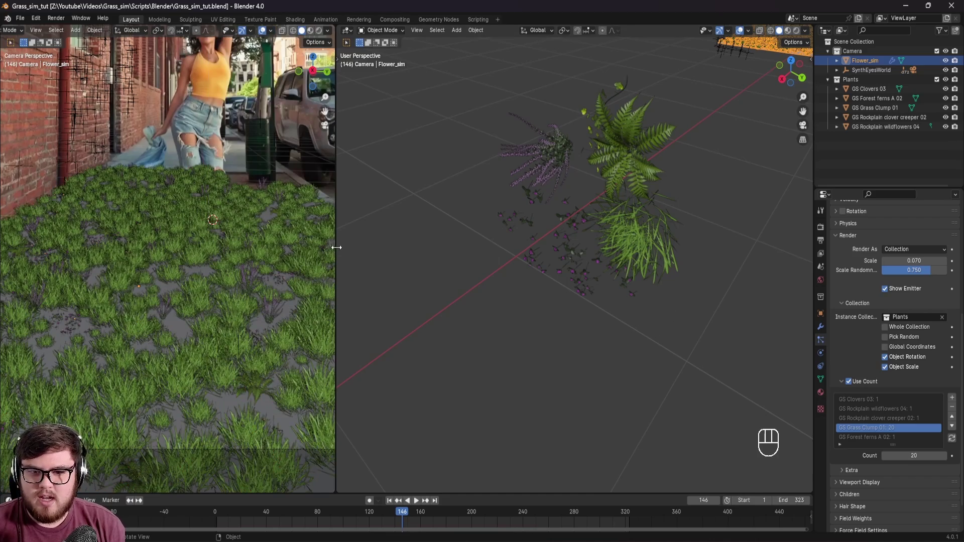
drag(337, 247, 589, 256)
scroll(454, 297, down, 3)
shift+middle_drag(444, 348, 402, 275)
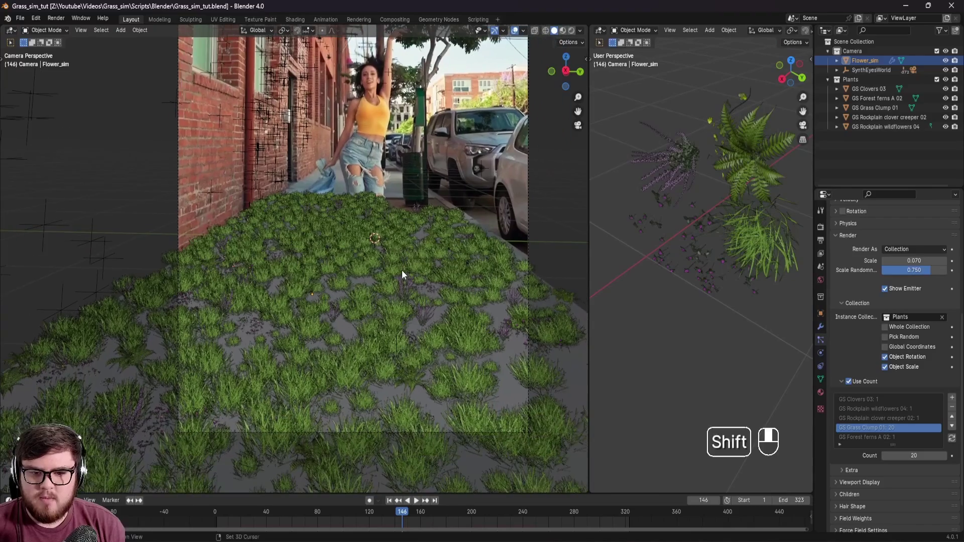
scroll(417, 290, up, 2)
shift+middle_drag(391, 327, 390, 316)
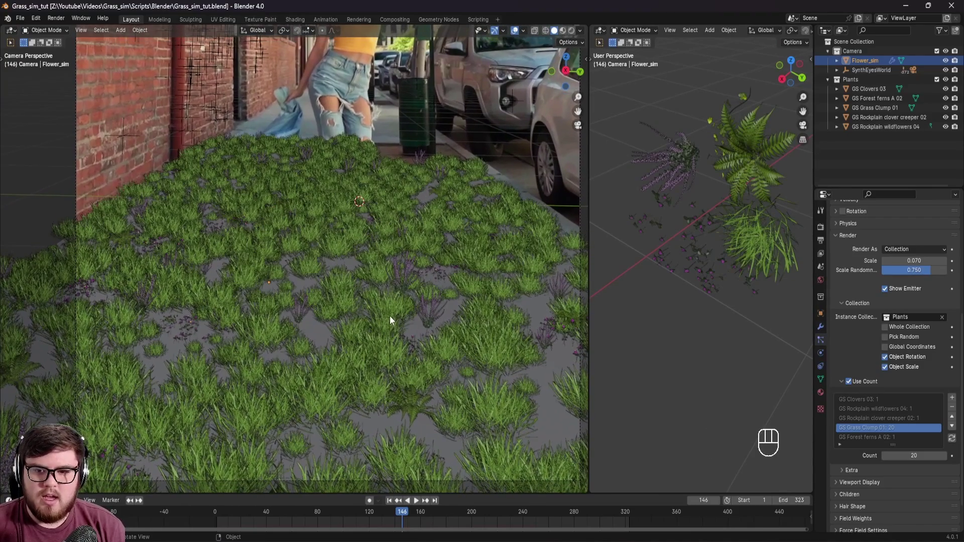
Set the GS Rockplain wildflowers 04 instance count to 2.
click(888, 408)
click(916, 454)
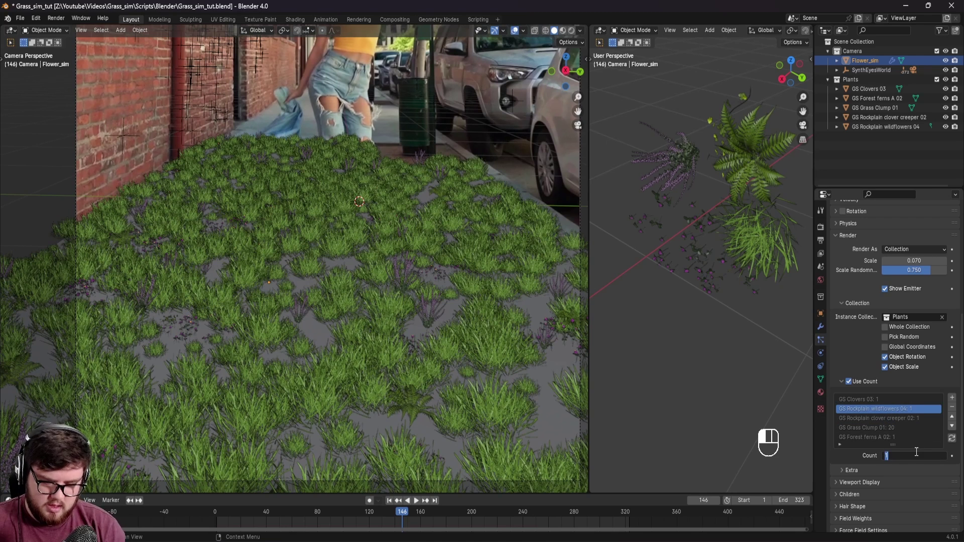
text(2)
key(Return)
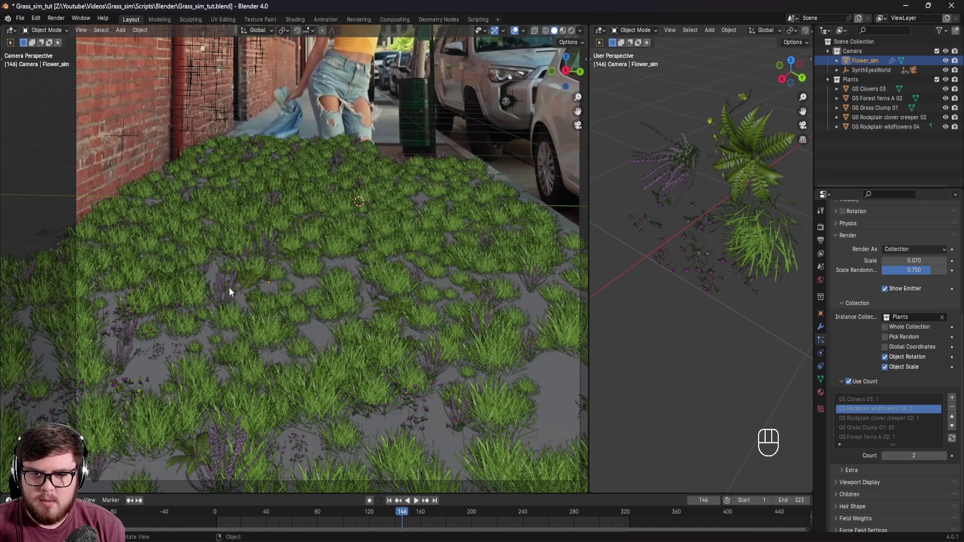
Try an instance count of 10 for GS Clovers 03.
click(886, 398)
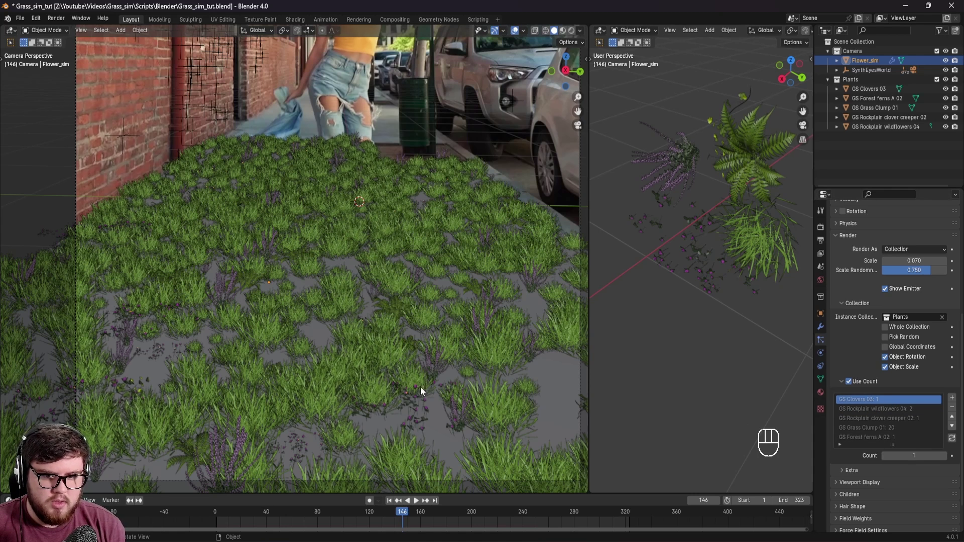
click(916, 455)
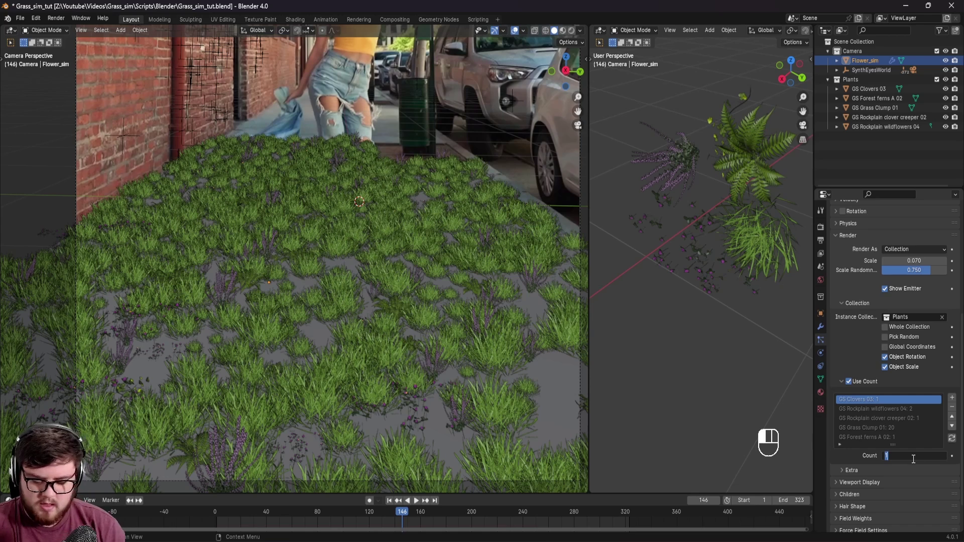
text(10)
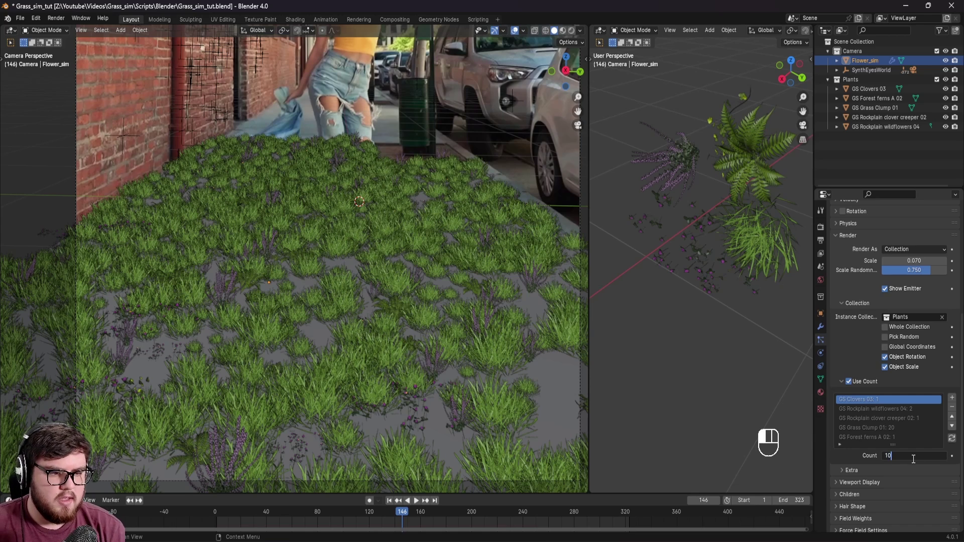
key(Return)
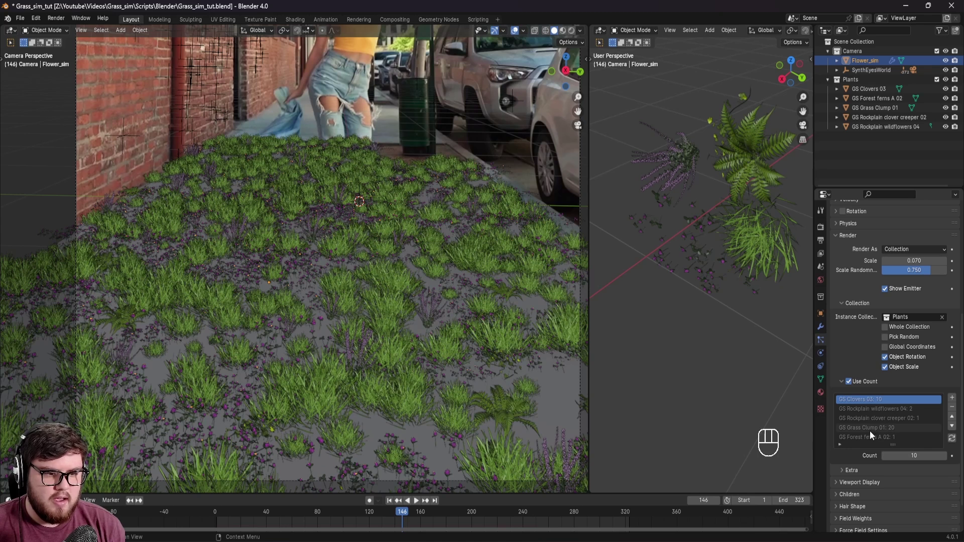
click(884, 427)
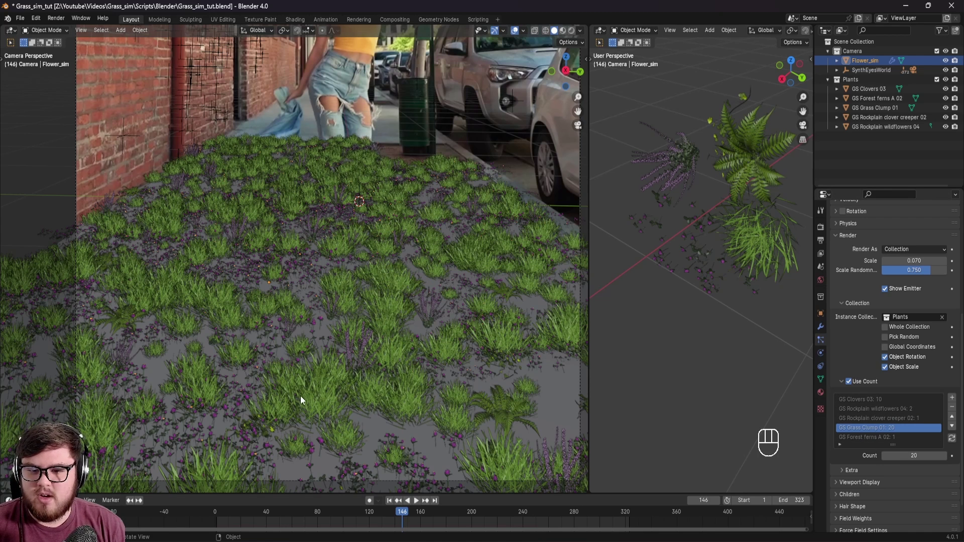
Set the instance counts of GS Clovers 03 and GS Rockplain clover creeper 02 to 5 each.
click(878, 400)
click(918, 456)
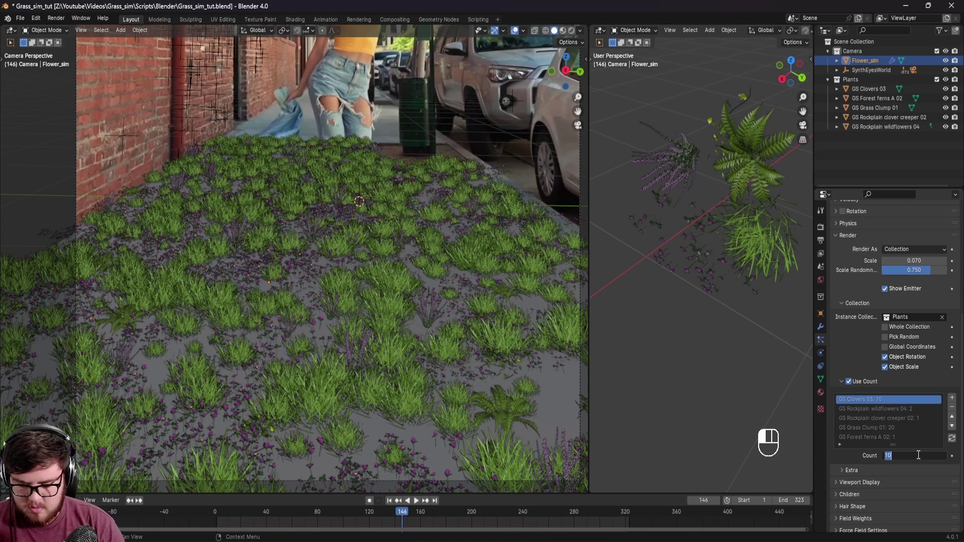
text(5)
key(Return)
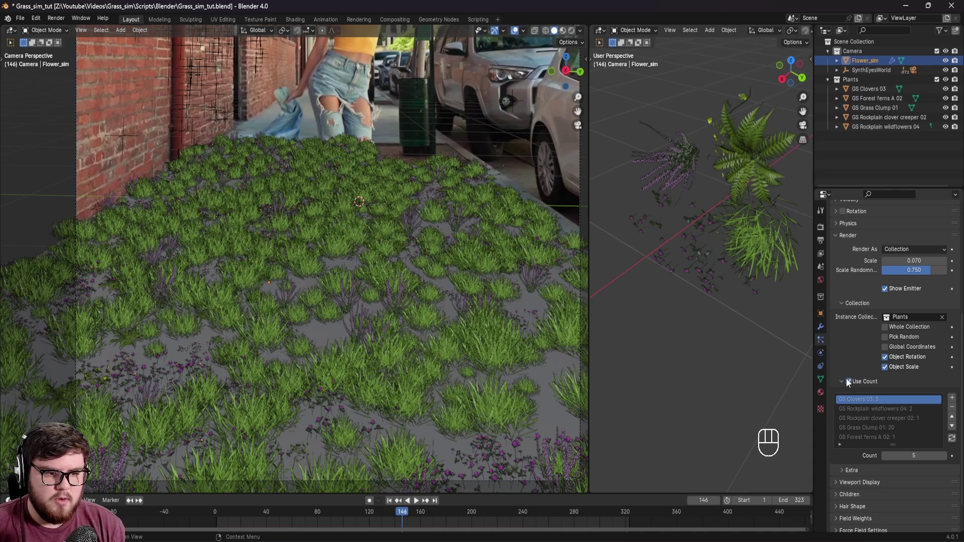
scroll(889, 425, down, 2)
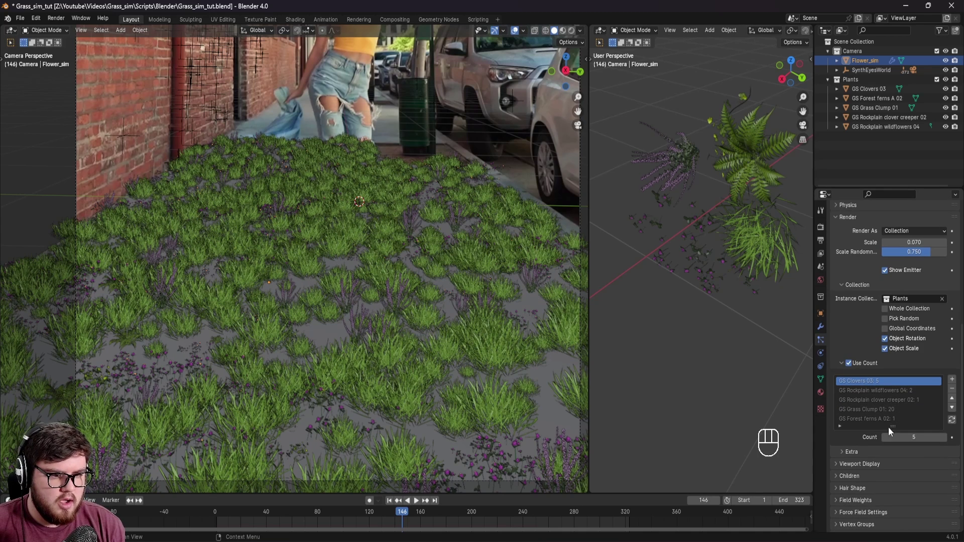
click(885, 400)
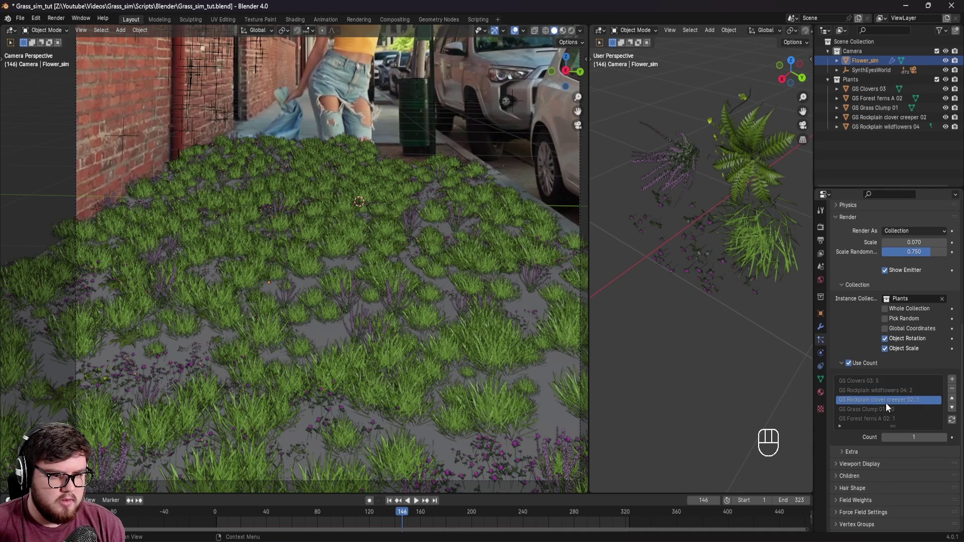
click(913, 436)
text(5)
key(Return)
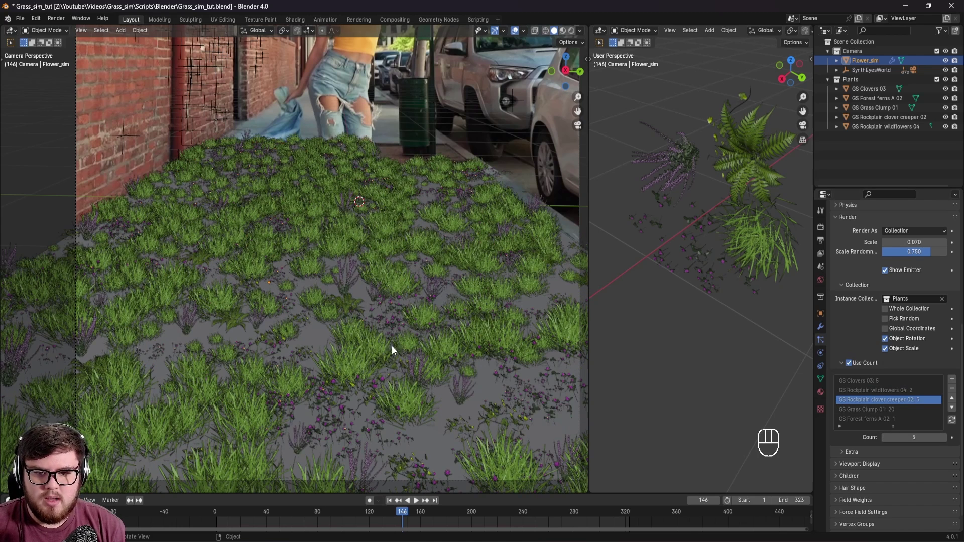
Set the GS Grass Clump 01 instance count to 30, check the camera view and save the file.
click(894, 409)
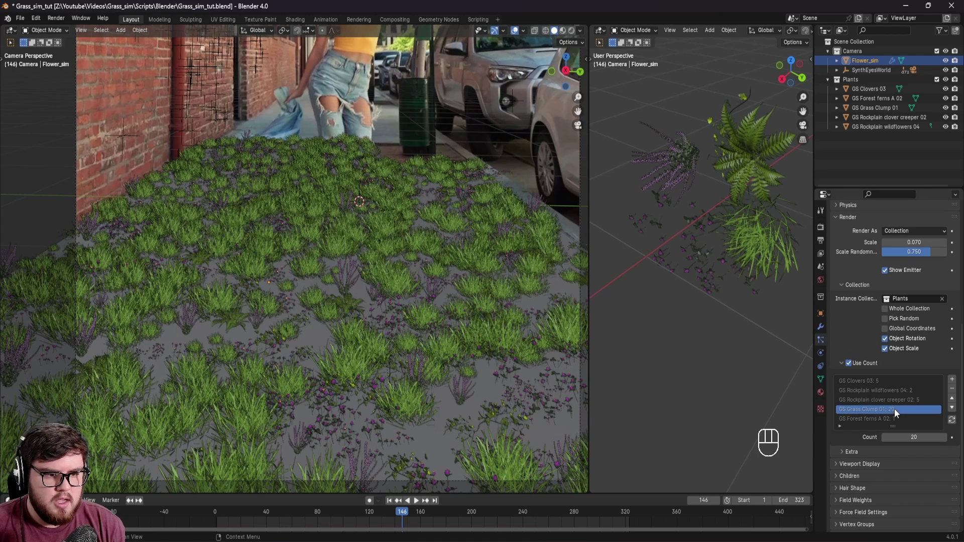
click(912, 438)
text(3)
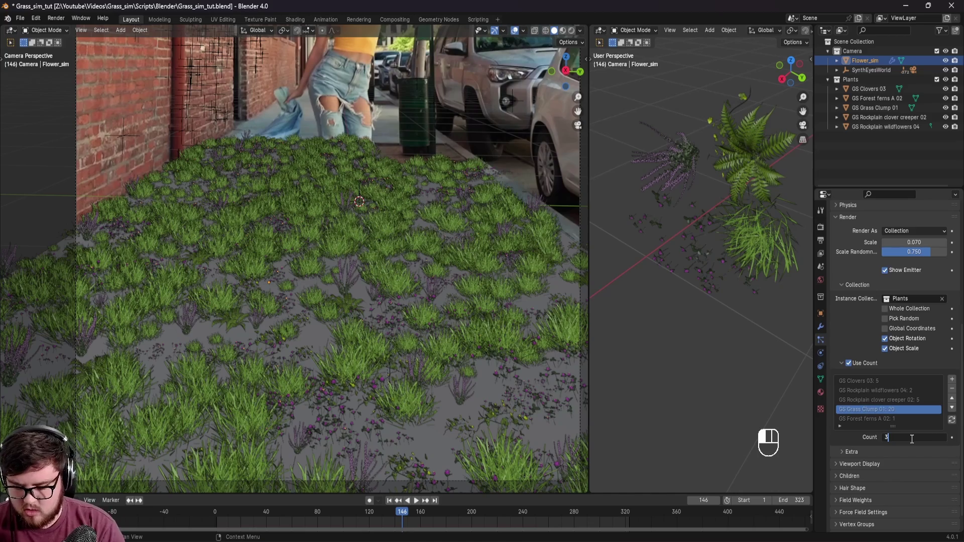
text(0)
key(Return)
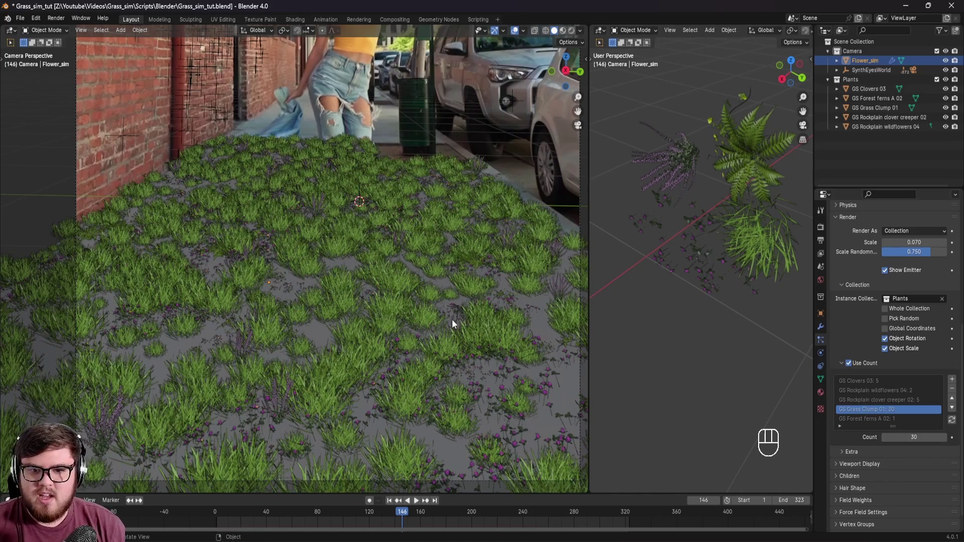
key(KP_0)
middle_drag(445, 300, 416, 315)
key(KP_0)
key(ctrl+s)
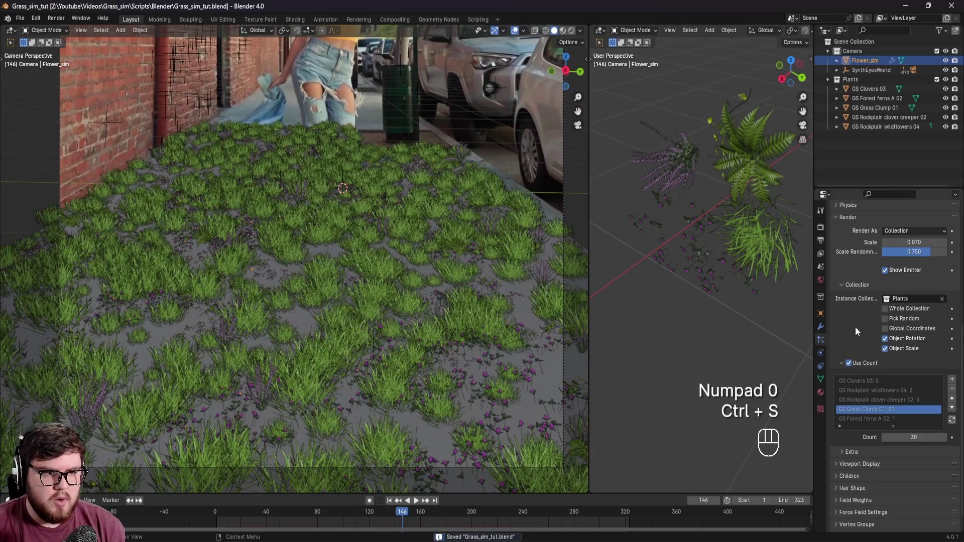
Raise the Grass hair system's emission number to 1500 and on to 2000, and save the file.
scroll(869, 350, up, 10)
click(914, 317)
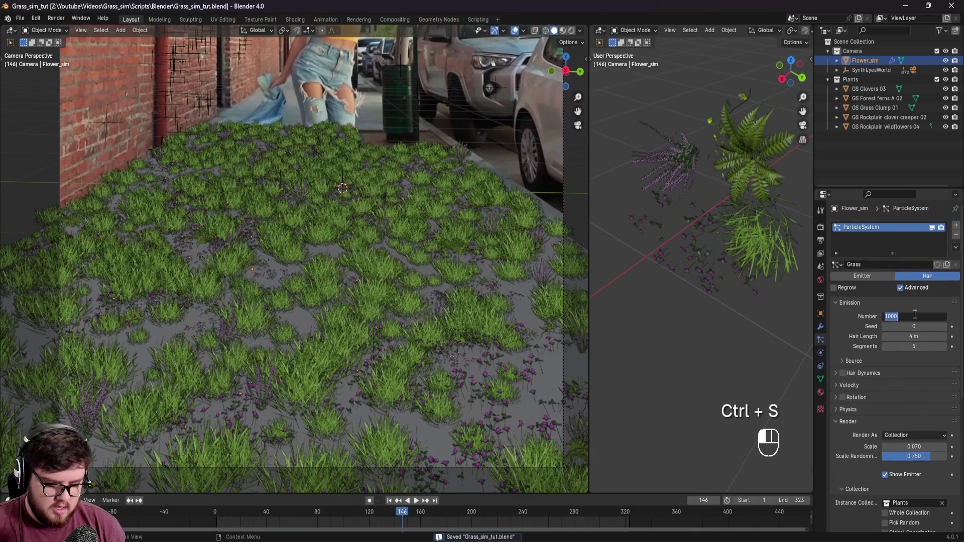
text(1500)
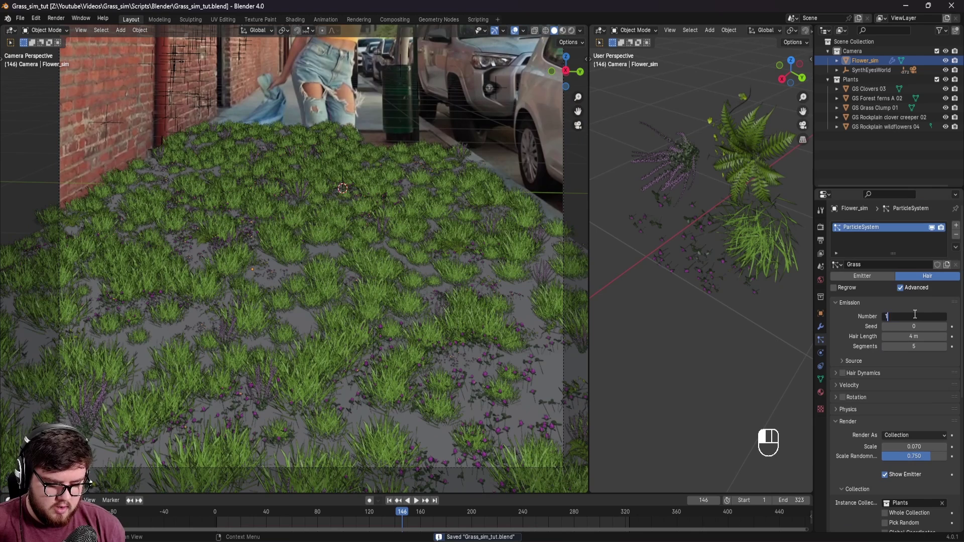
key(Return)
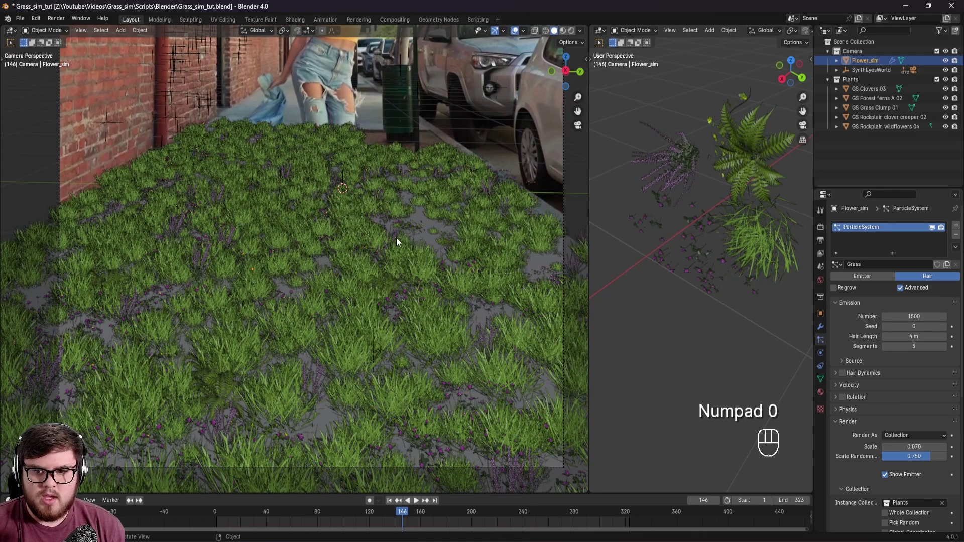
click(913, 317)
text(2000)
key(Return)
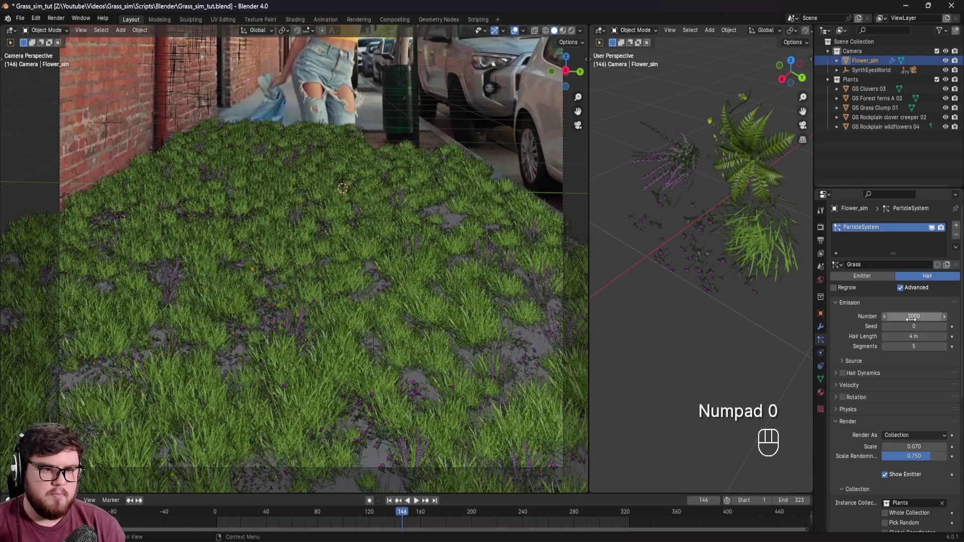
shift+middle_drag(309, 236, 378, 256)
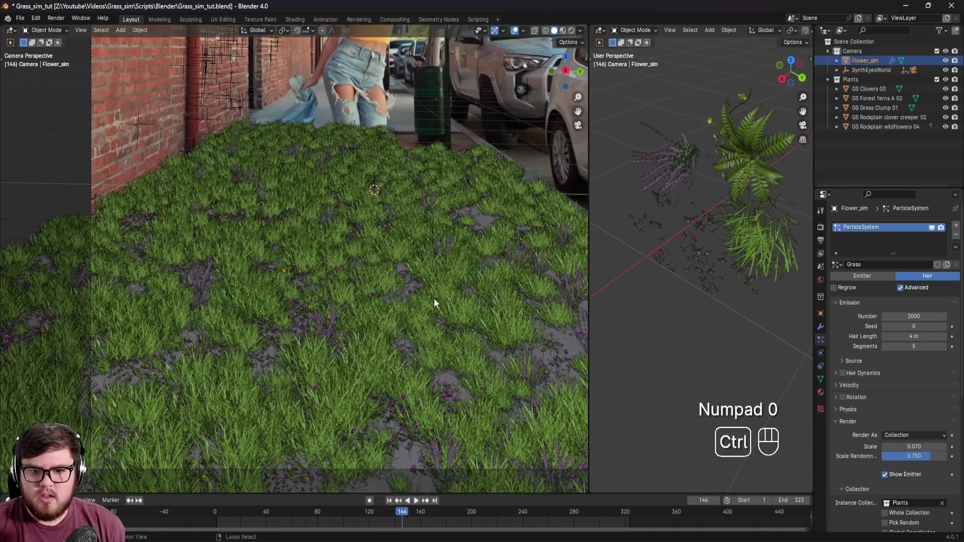
key(ctrl+s)
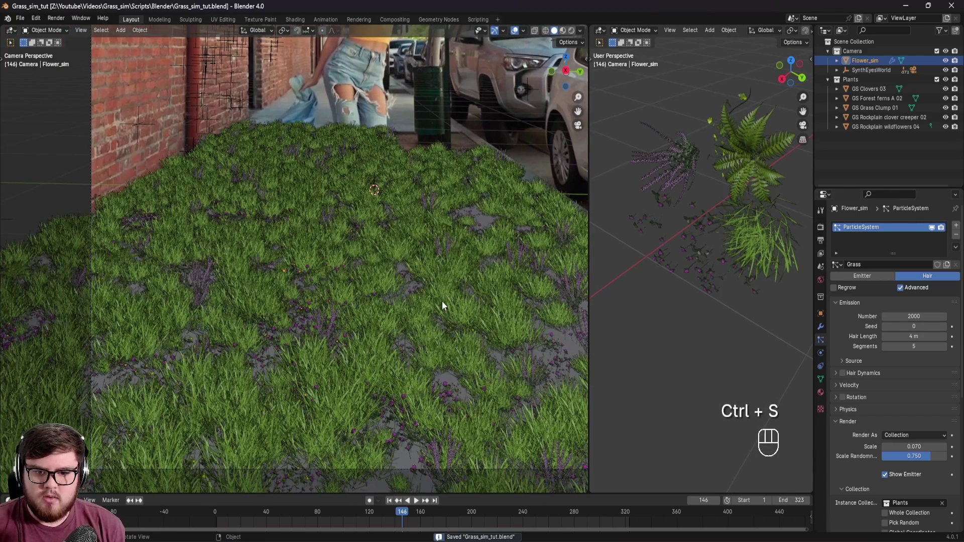
Set the GS Forest ferns A 02 instance count to 2 and save the file.
shift+middle_drag(442, 300, 460, 248)
scroll(864, 365, down, 5)
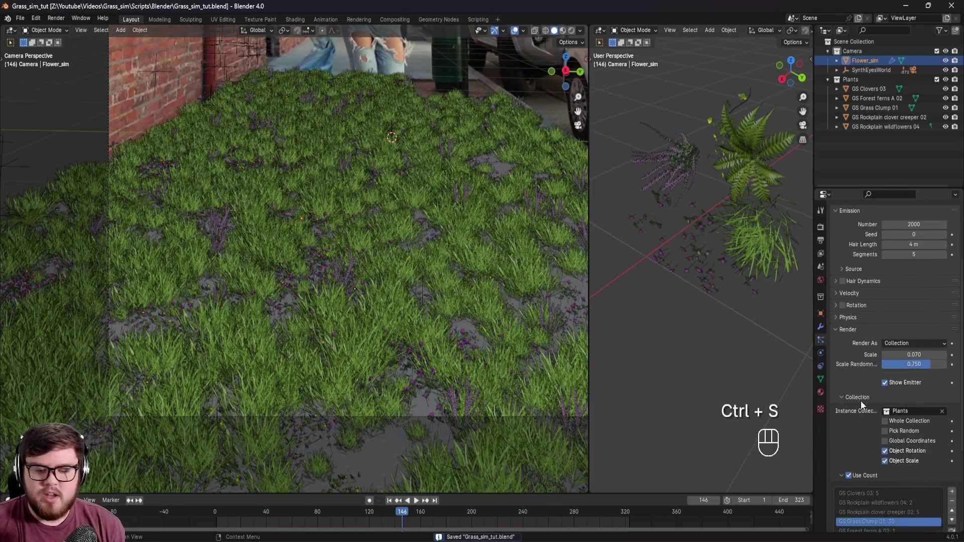
scroll(861, 400, down, 5)
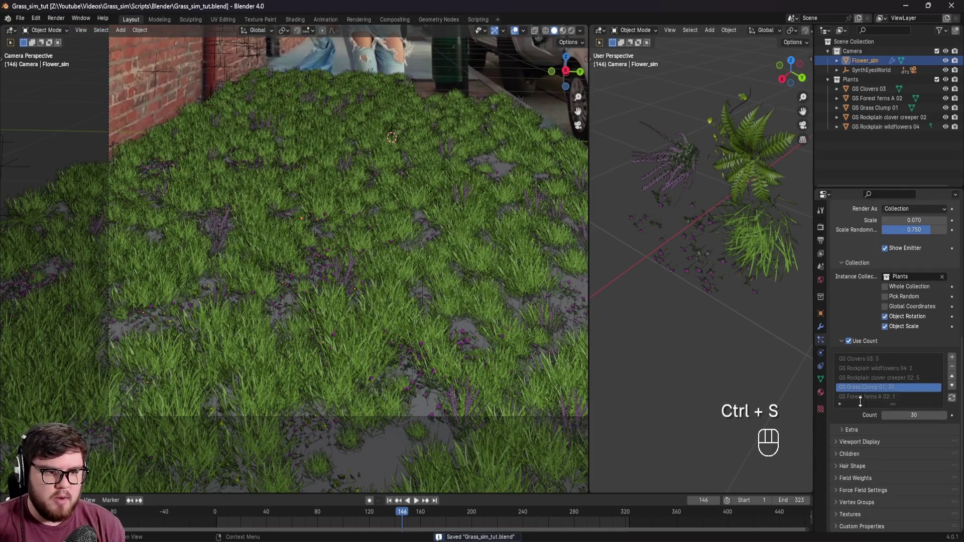
click(876, 396)
click(911, 415)
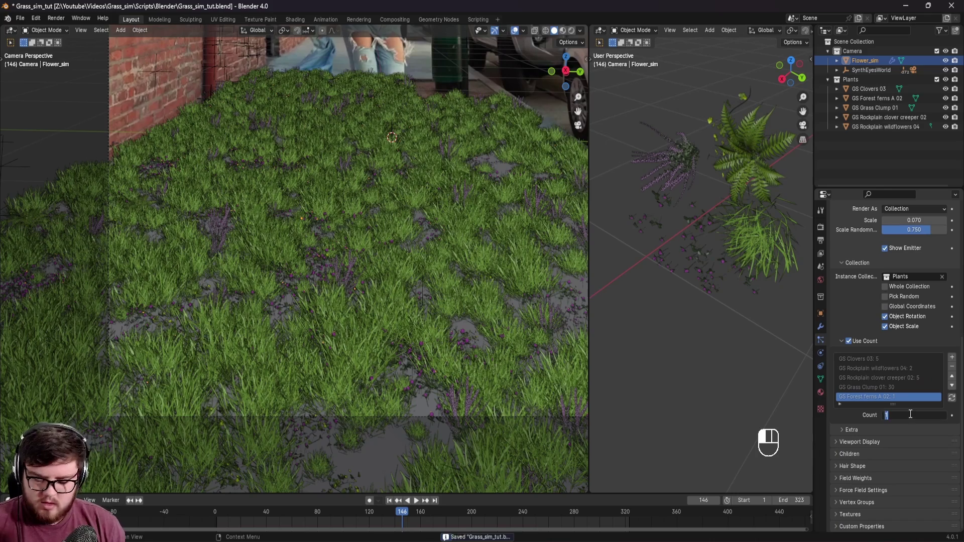
text(2)
key(Return)
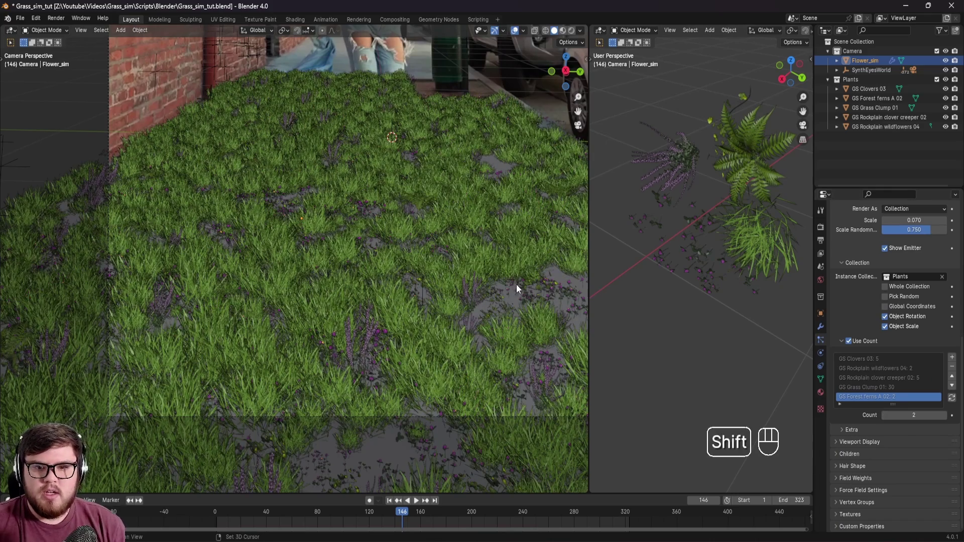
shift+middle_drag(516, 284, 509, 315)
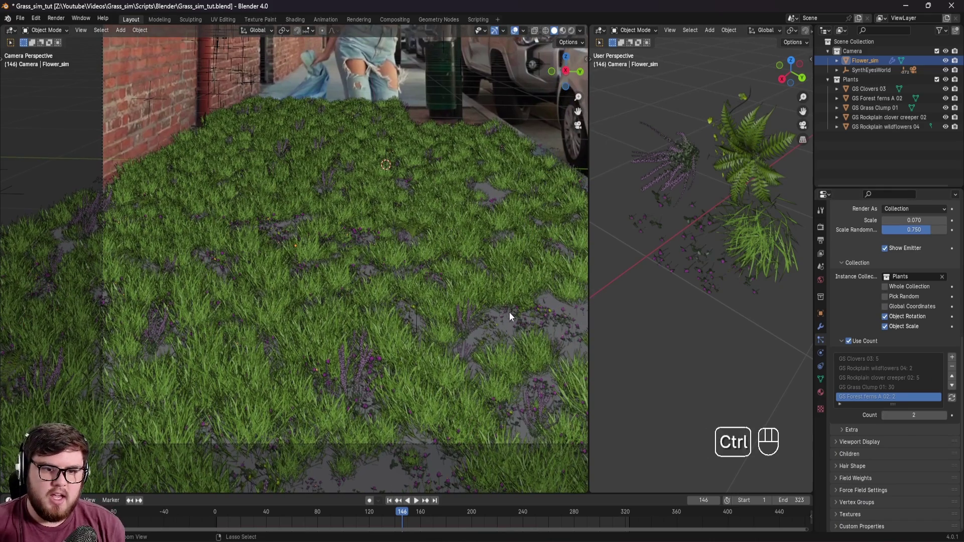
key(ctrl+s)
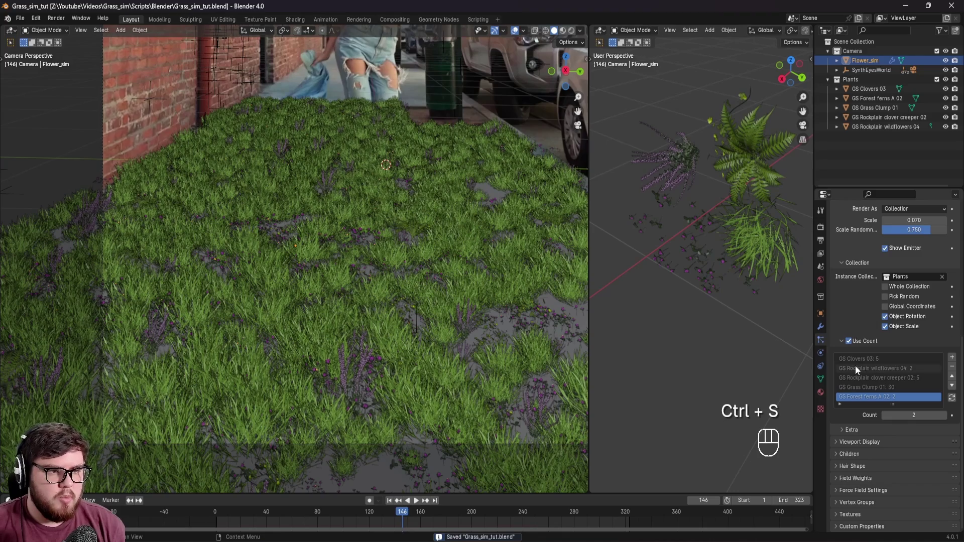
Inspect the grass and flower coverage up close in the camera view and save the file.
scroll(483, 311, up, 3)
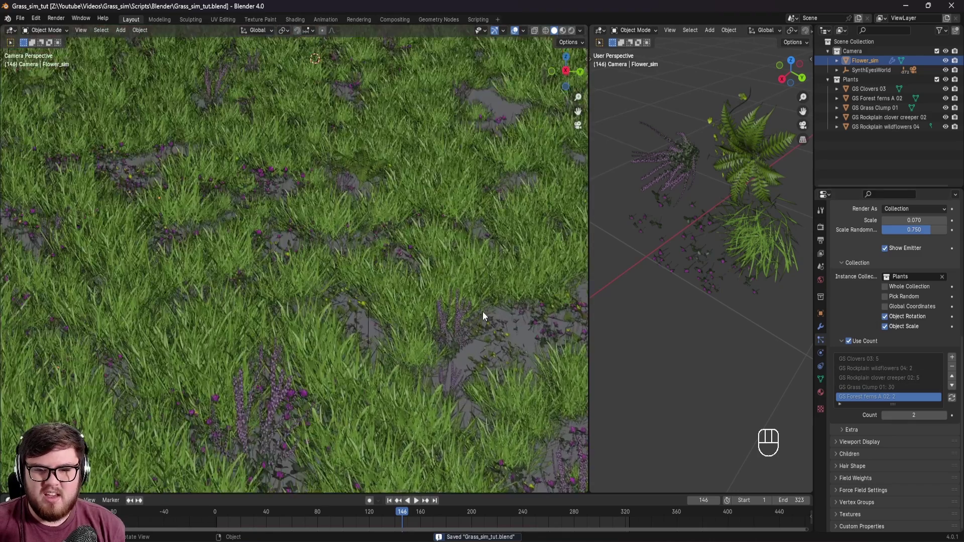
scroll(482, 311, down, 4)
shift+middle_drag(481, 312, 426, 275)
key(ctrl+s)
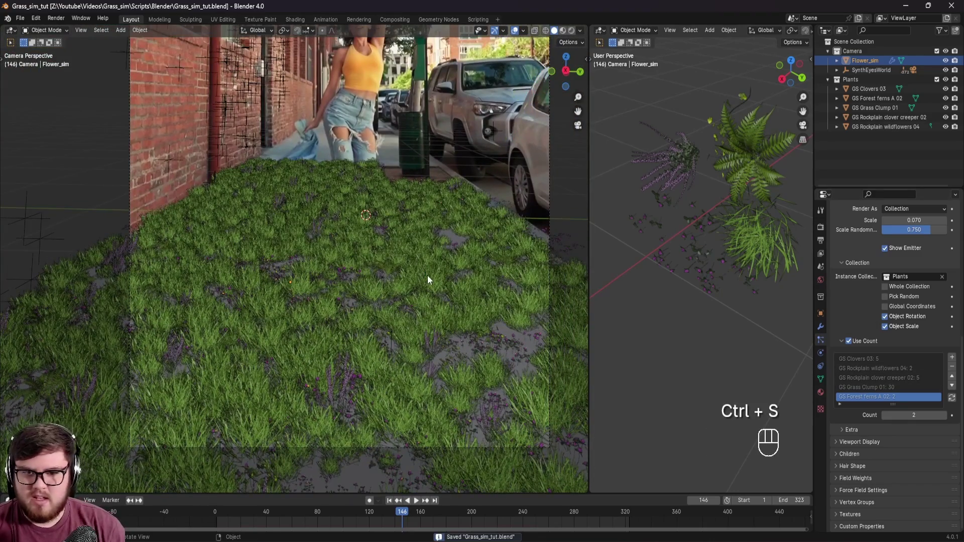
Set the Grass hair system's rotation Phase to 0.5 and Randomize Phase to 2.
scroll(850, 329, up, 1)
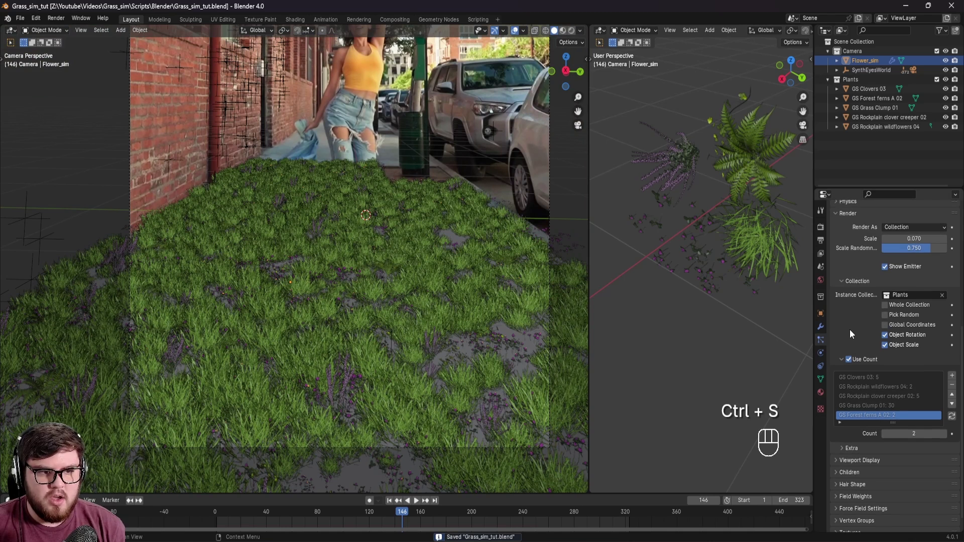
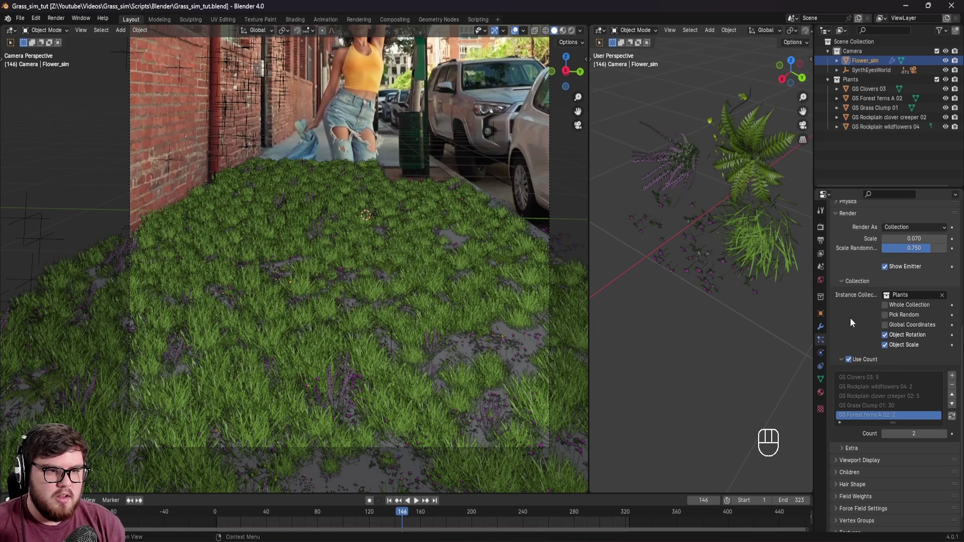
scroll(851, 326, up, 7)
click(840, 355)
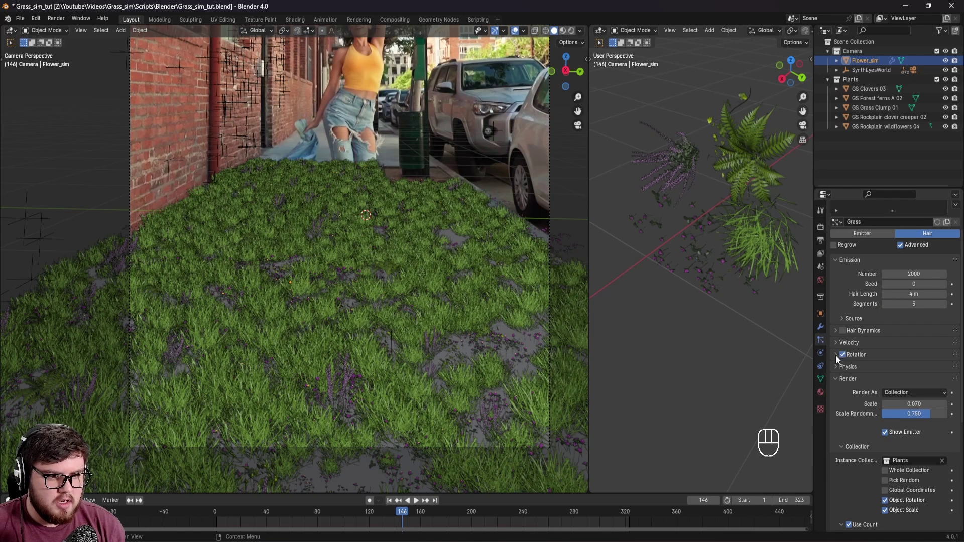
click(835, 354)
mouse_move(913, 393)
mouse_down()
mouse_move(931, 391)
mouse_move(915, 405)
mouse_up()
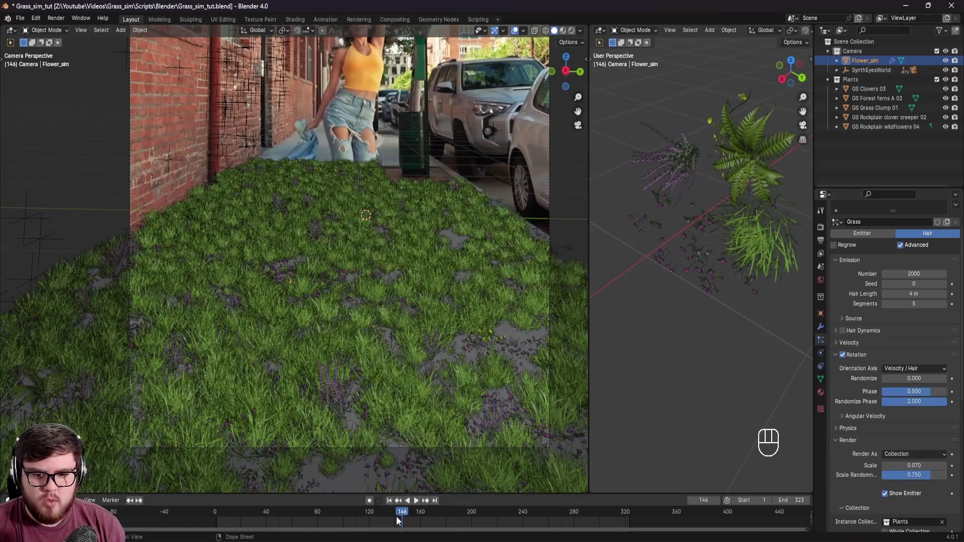
Scrub the timeline to frame 168, check the grass in the camera view and save the file.
key(space)
drag(394, 517, 430, 541)
key(space)
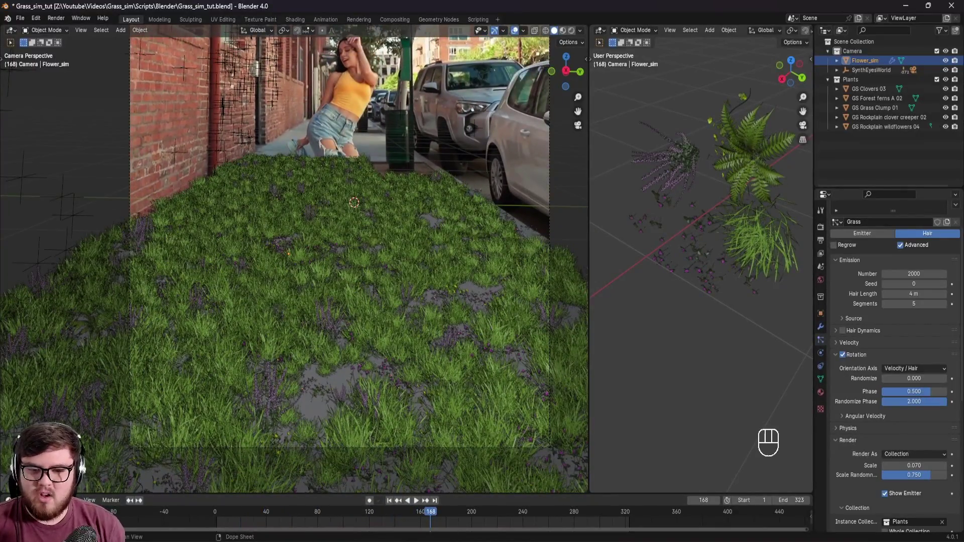
shift+middle_drag(314, 261, 348, 303)
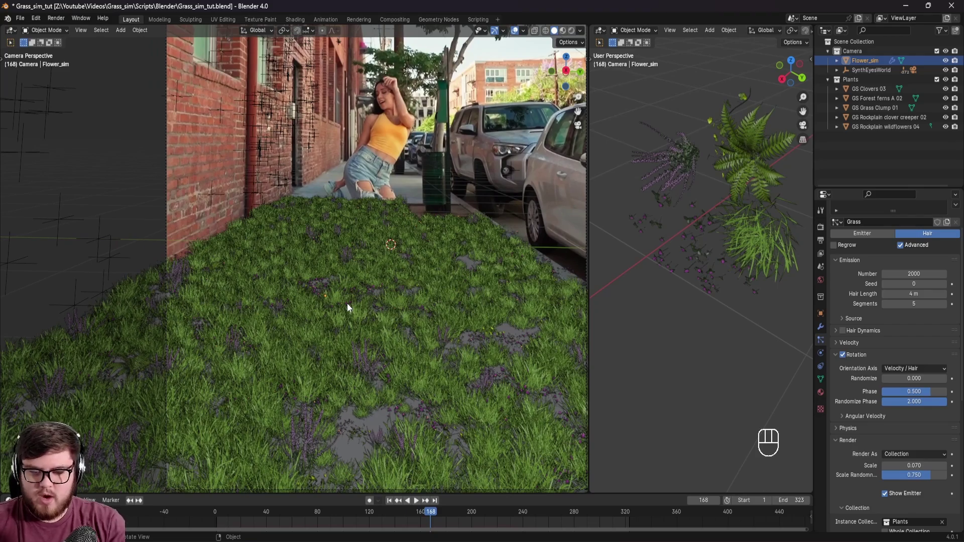
scroll(348, 304, down, 3)
shift+middle_drag(399, 282, 389, 300)
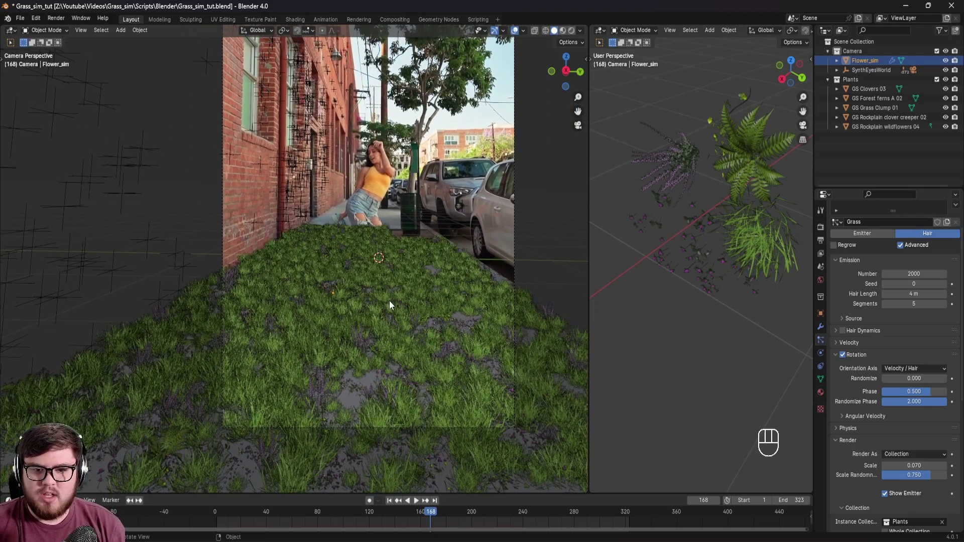
key(ctrl+s)
scroll(387, 310, up, 2)
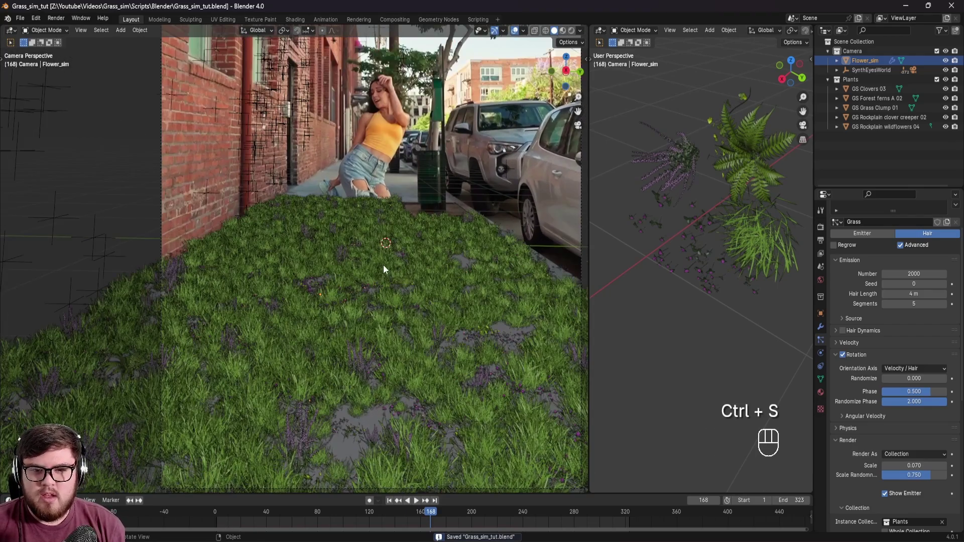
scroll(384, 265, up, 2)
shift+middle_drag(412, 229, 413, 249)
key(ctrl+s)
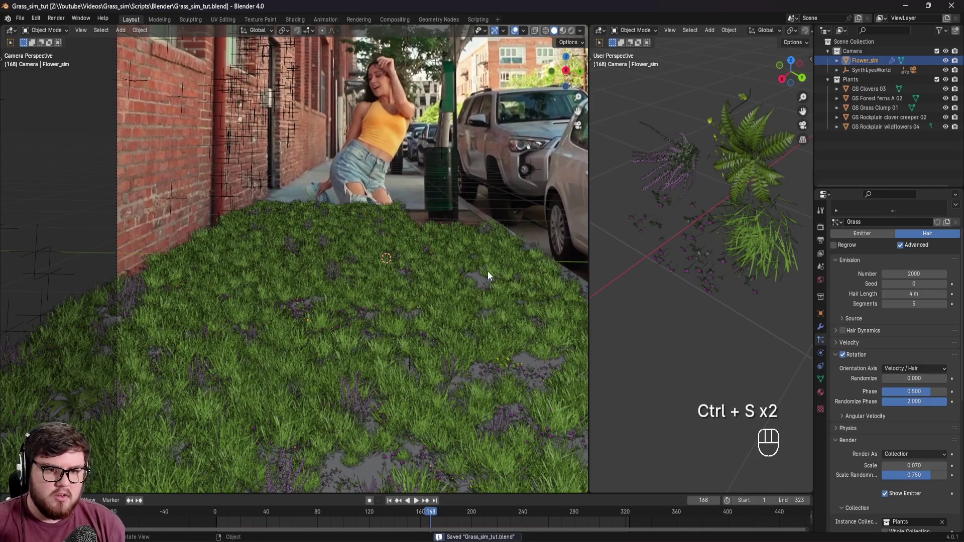
Widen the user perspective viewport, show the whole ground and its tracking points in it, and save the file.
drag(567, 271, 456, 271)
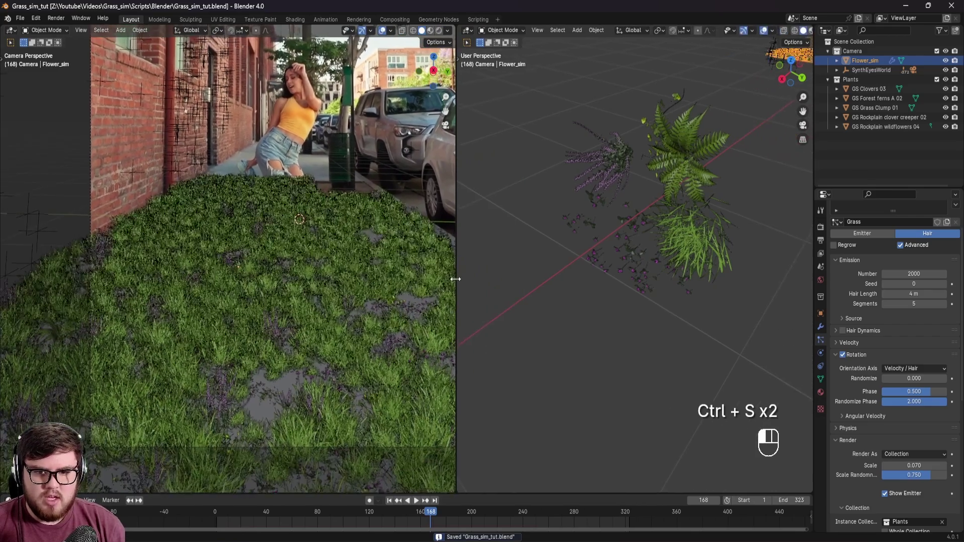
key(ctrl+s)
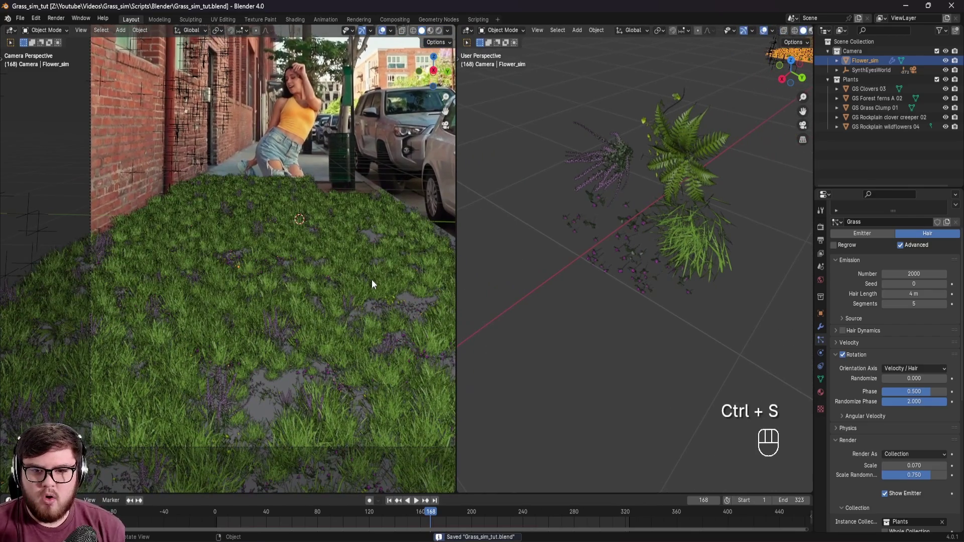
shift+middle_drag(339, 283, 321, 307)
key(ctrl+s)
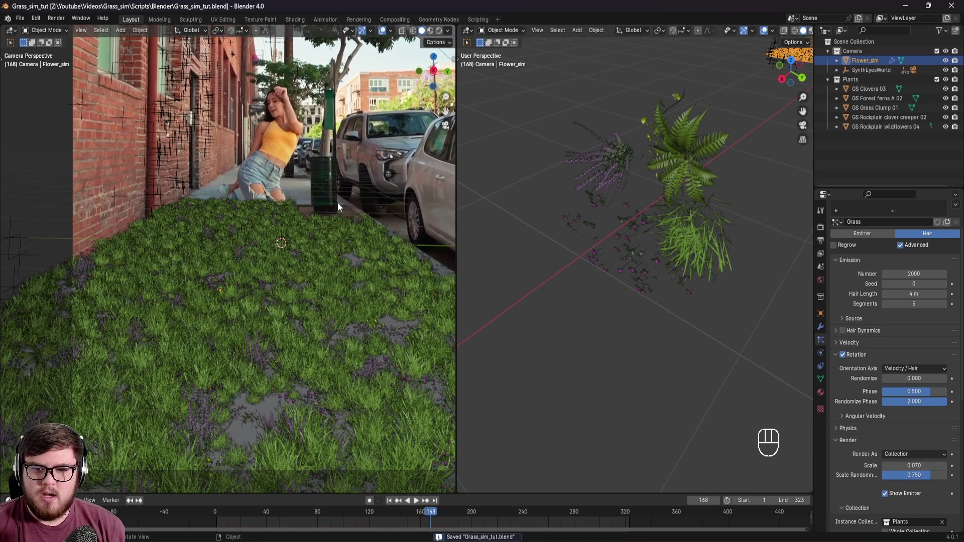
key(ctrl+s)
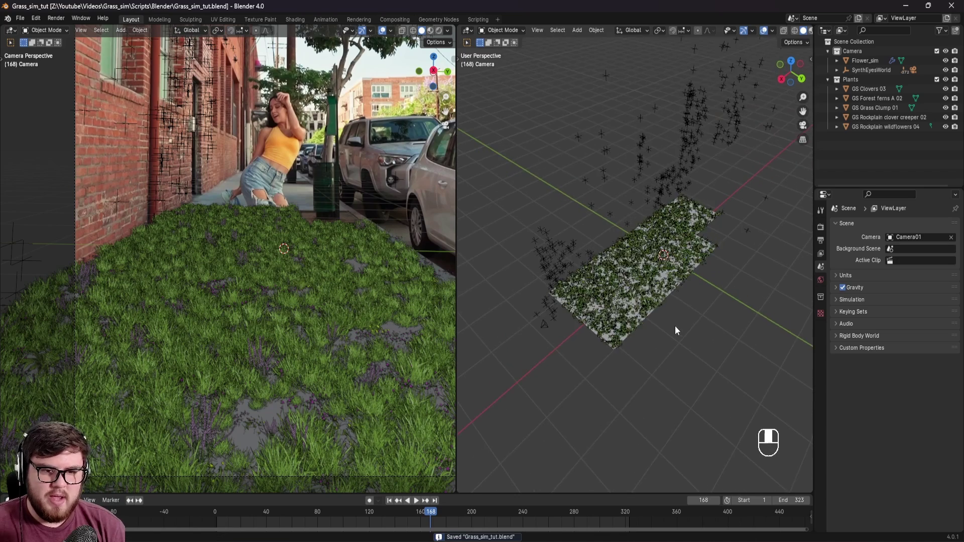
shift+middle_drag(675, 327, 639, 343)
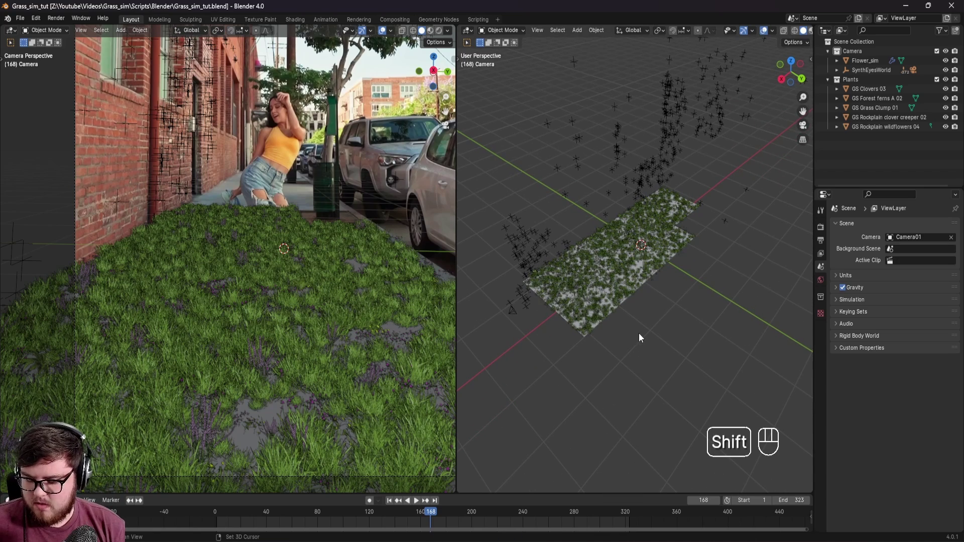
Add a mesh plane at the 3D cursor and rotate it 90 degrees about the Y axis.
key(shift+a)
mouse_move(639, 333)
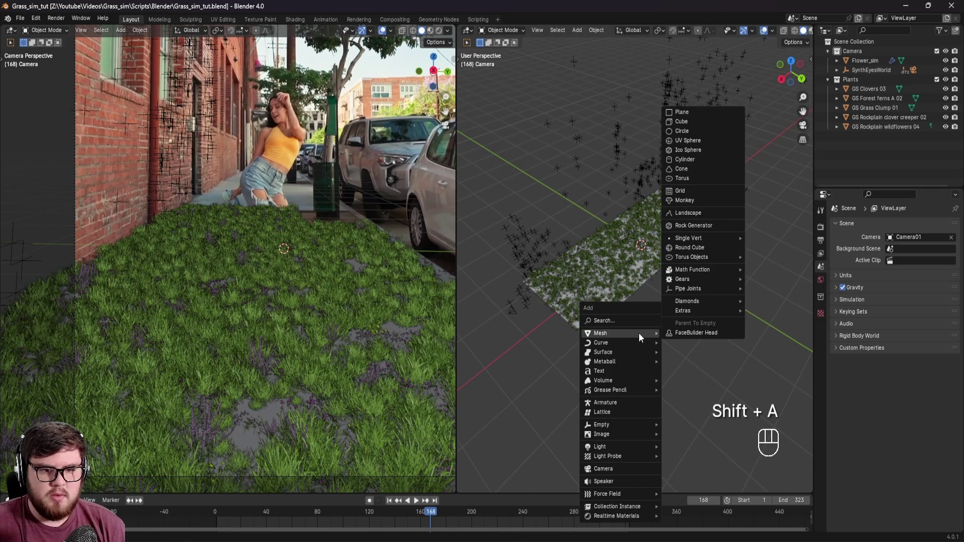
click(704, 113)
text(ry)
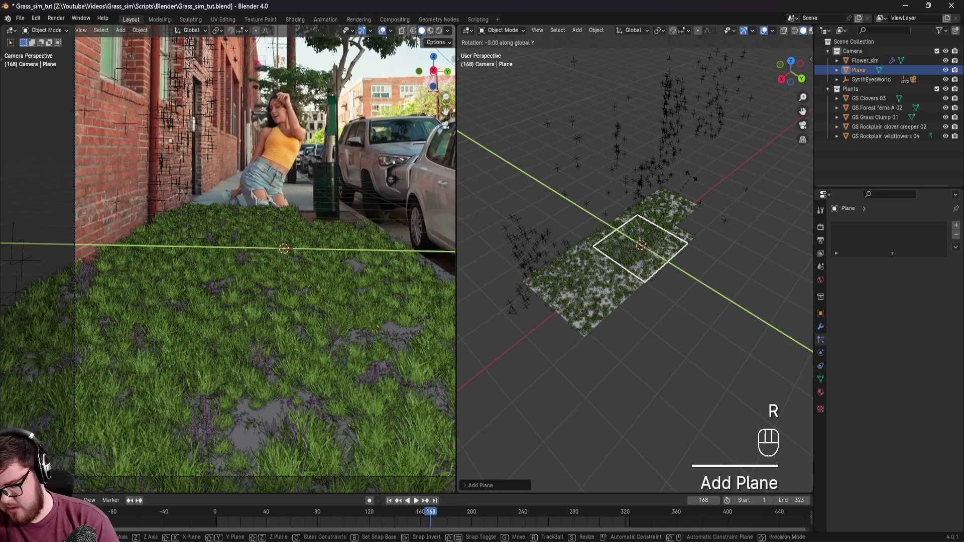
text(90)
key(Return)
Scale the upright plane up to span the full width of the ground and try moving it along X.
key(s)
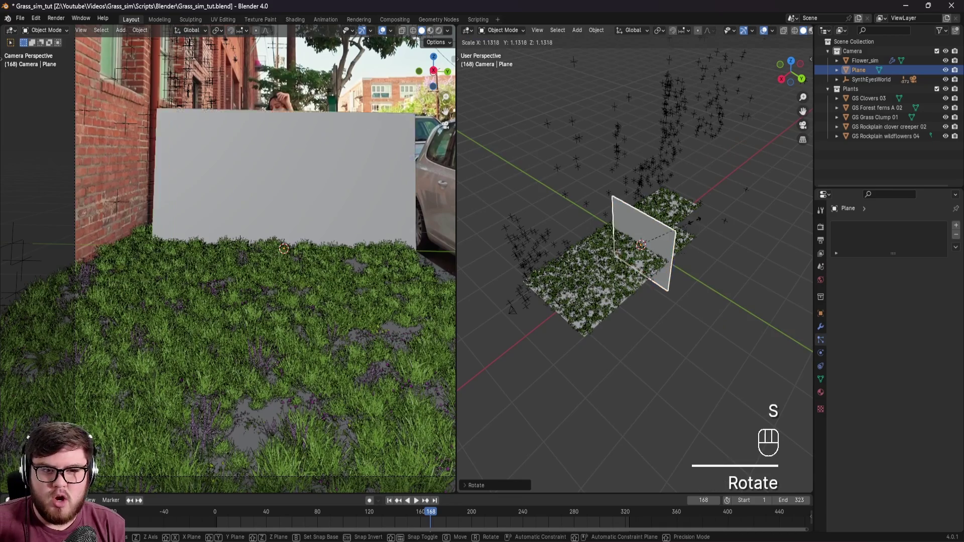
click(691, 250)
shift+middle_drag(691, 250, 602, 277)
key(g)
key(x)
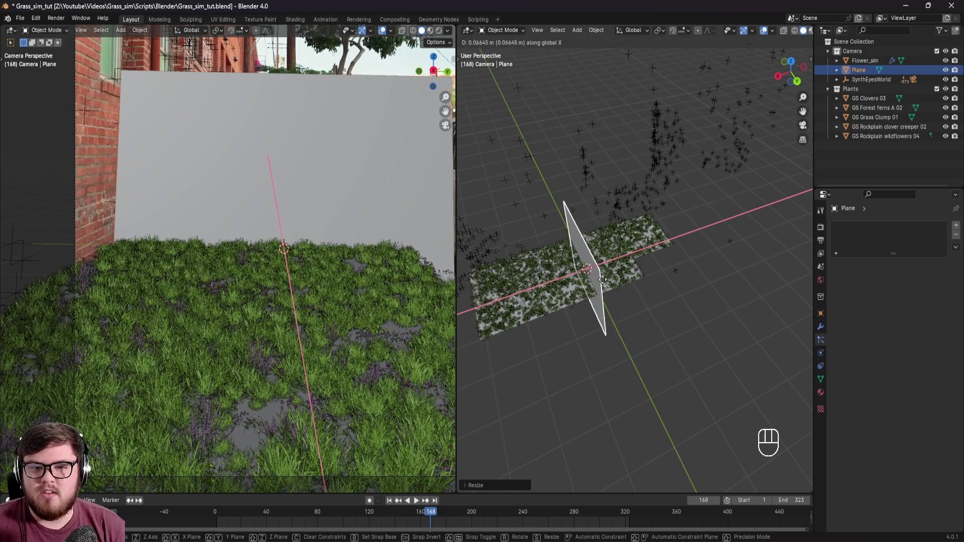
click(620, 287)
middle_drag(622, 288, 678, 313)
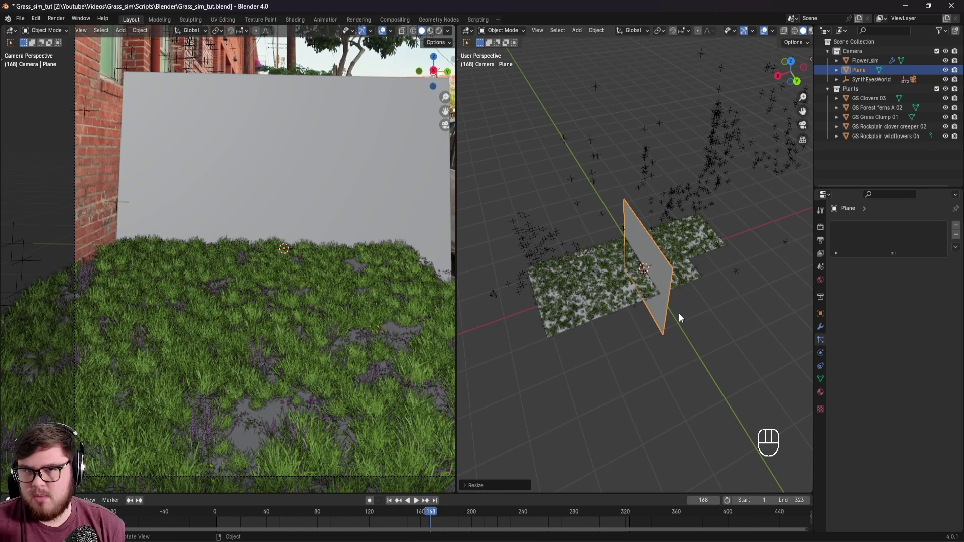
Hide the particle system of Flower_sim in the viewport and save the file.
click(821, 379)
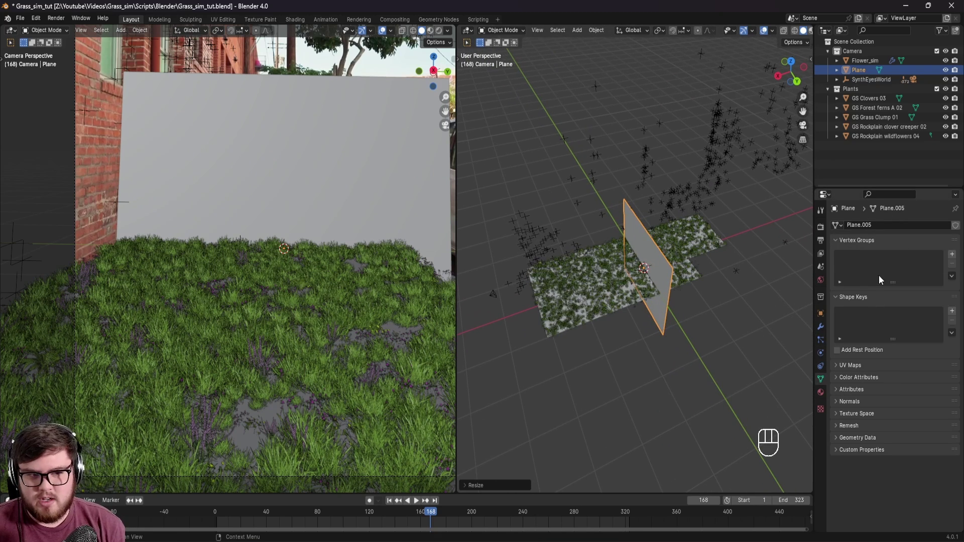
click(821, 353)
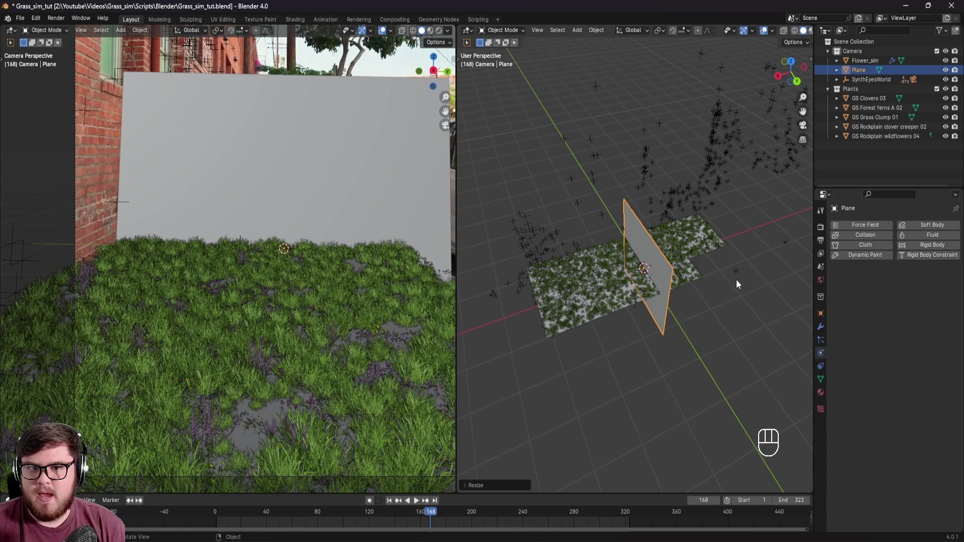
shift+middle_drag(641, 318, 627, 339)
scroll(628, 319, up, 2)
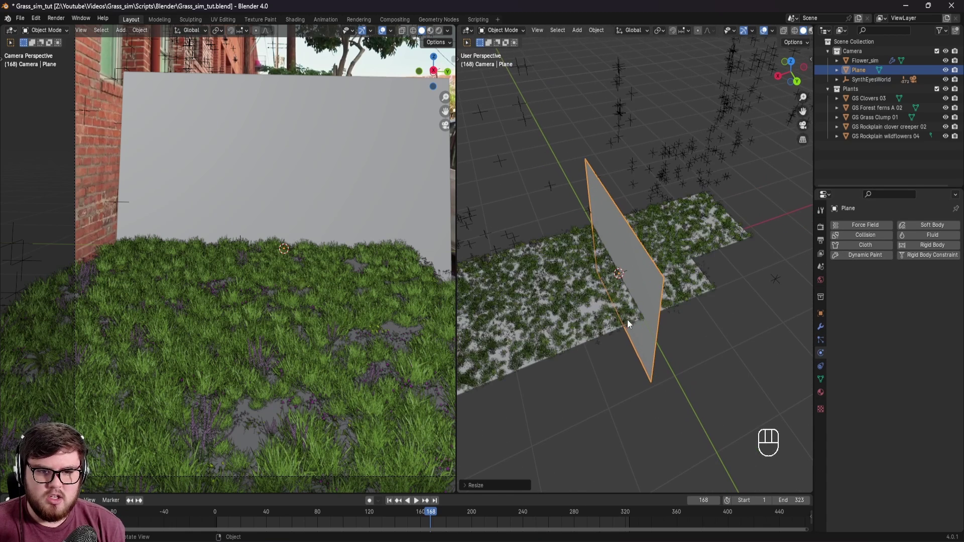
click(574, 289)
key(ctrl+s)
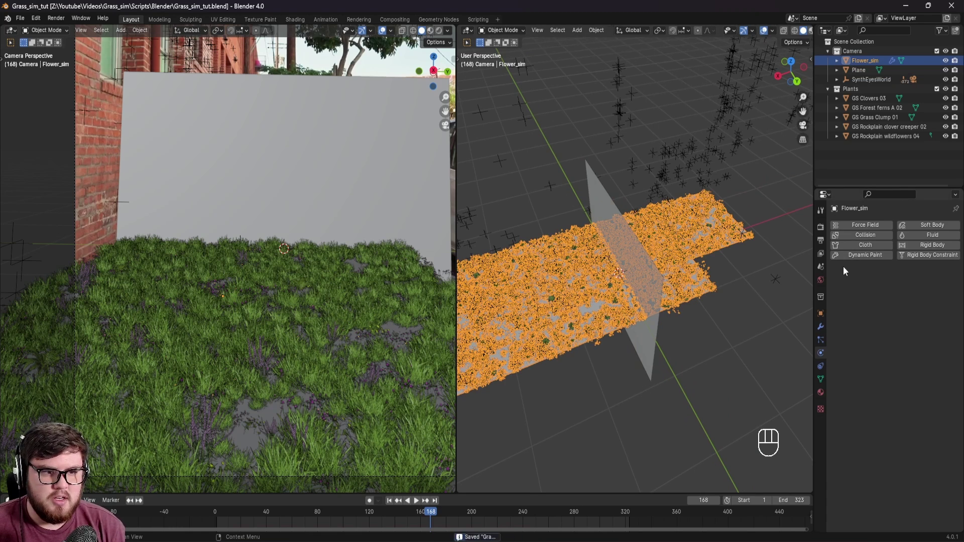
click(821, 340)
click(933, 227)
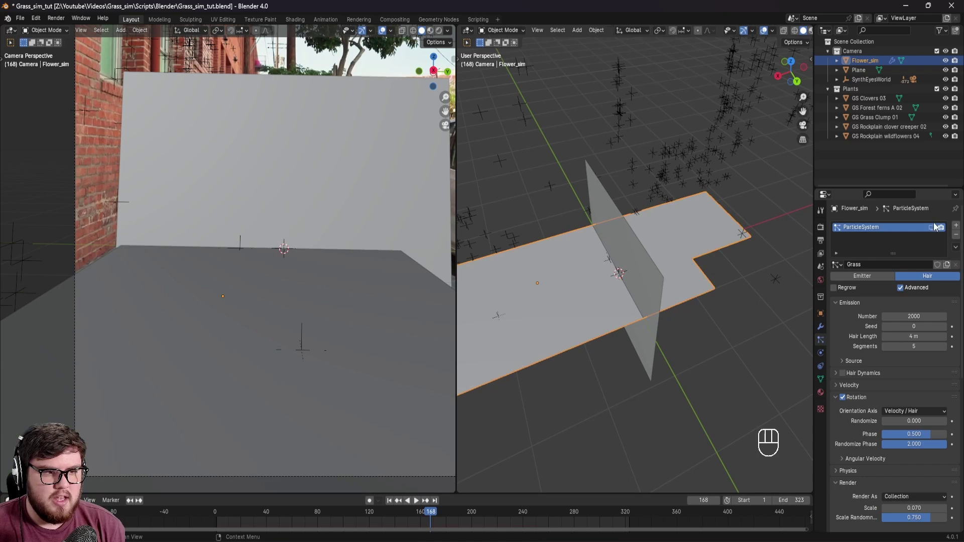
key(ctrl+s)
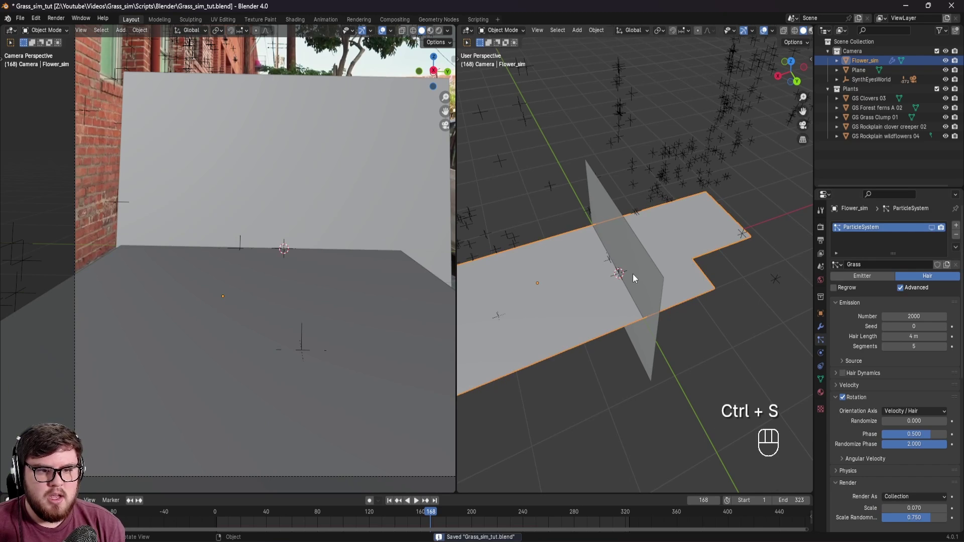
Move the upright plane along the X axis past the far end of the ground and save the file.
click(636, 276)
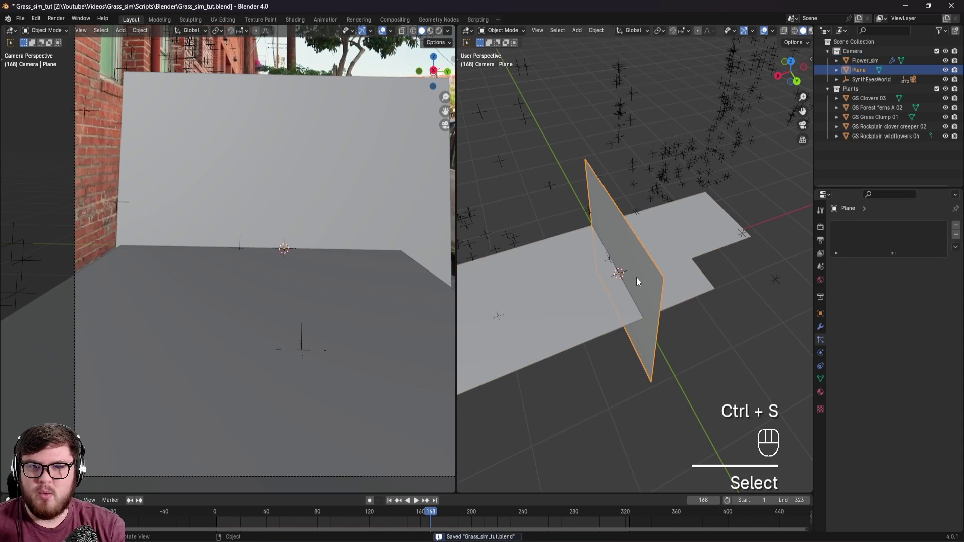
scroll(637, 276, down, 3)
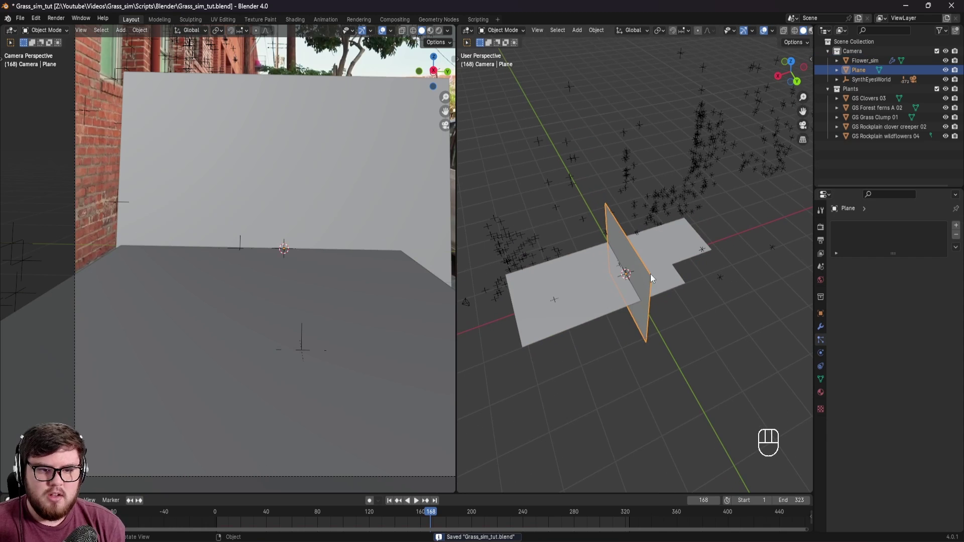
key(g)
key(x)
click(708, 248)
shift+middle_drag(709, 247, 694, 303)
key(ctrl+s)
scroll(695, 303, up, 1)
key(ctrl+s)
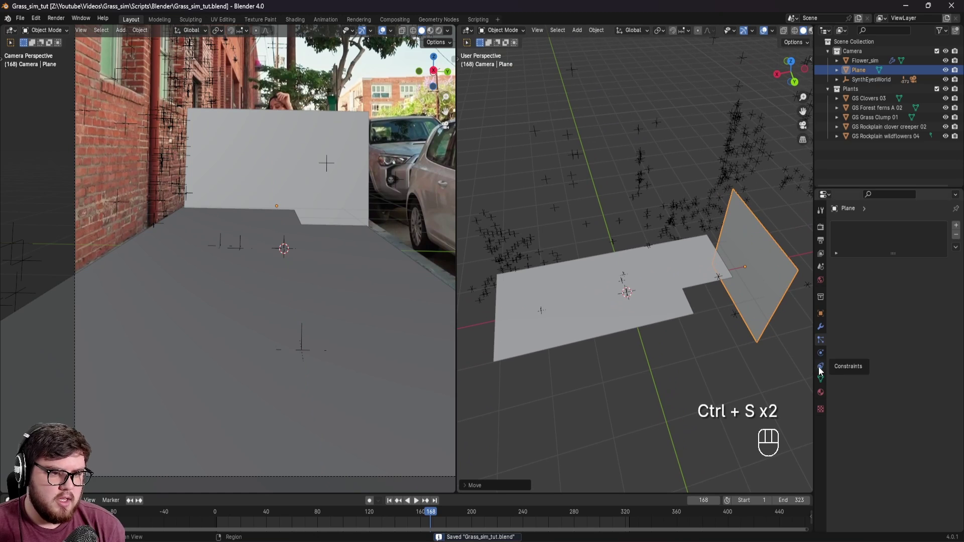
Enable Dynamic Paint physics on the upright plane, set its type to Brush and add the brush.
click(820, 354)
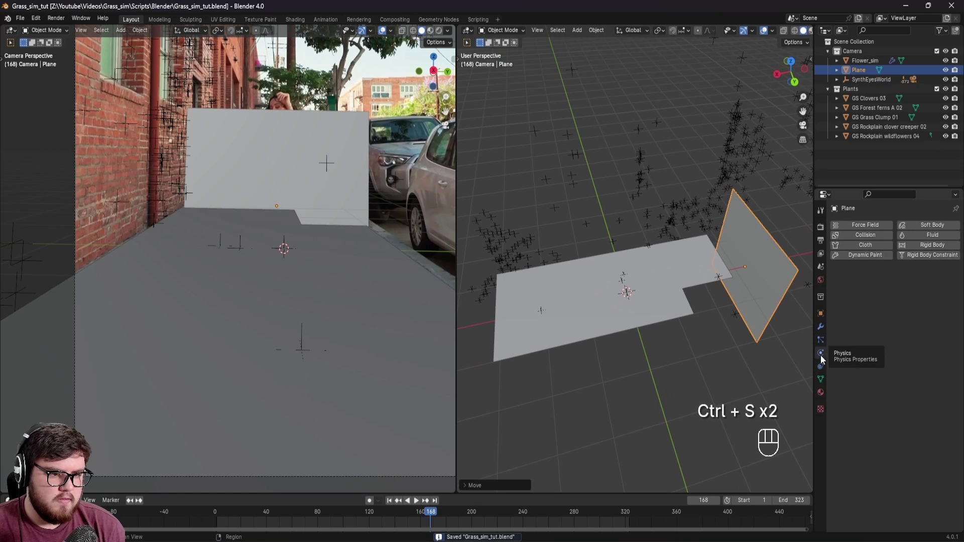
click(868, 257)
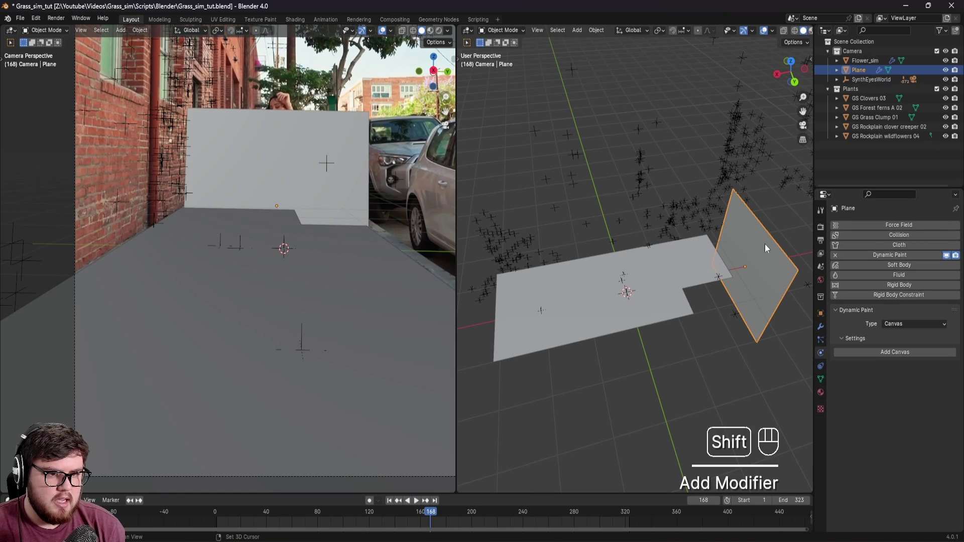
shift+middle_drag(764, 245, 734, 287)
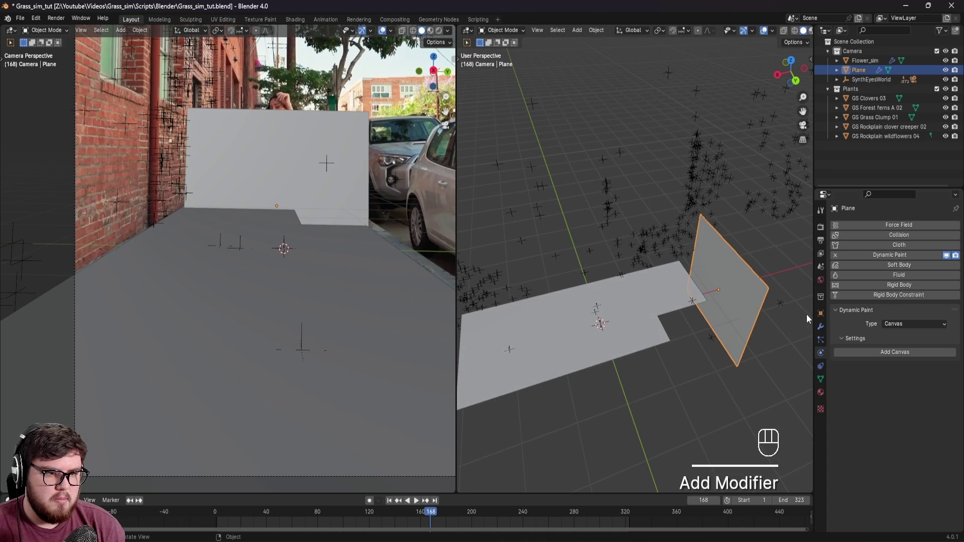
click(892, 324)
click(893, 345)
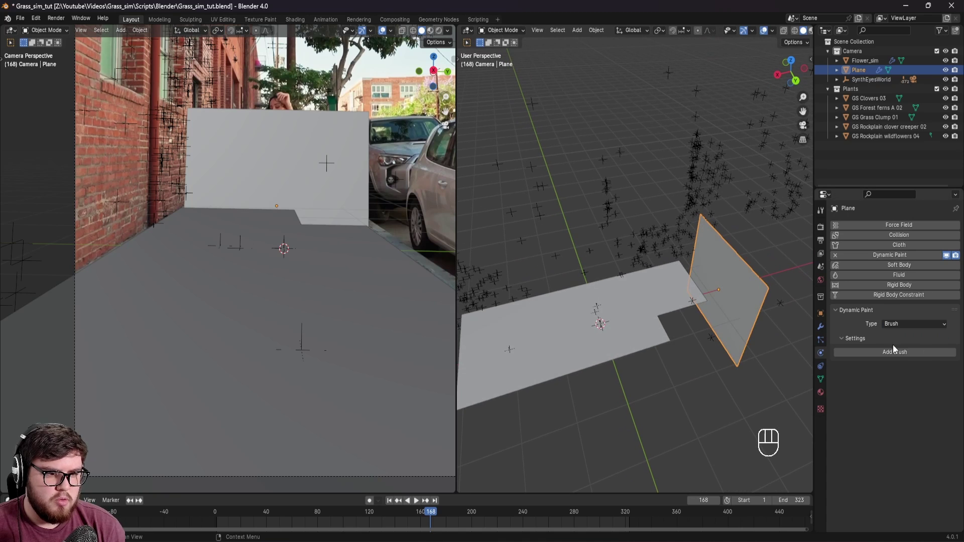
click(899, 353)
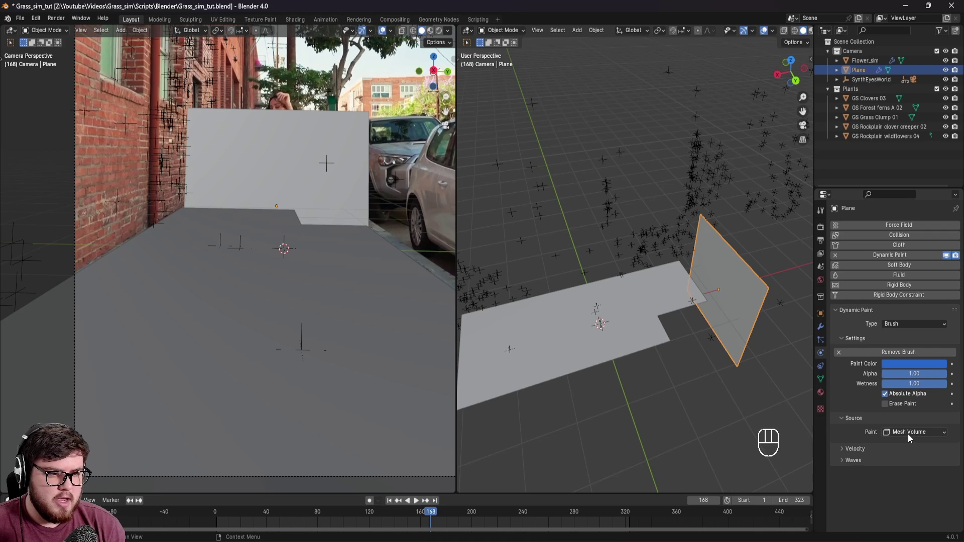
Set the paint source of the upright plane's Dynamic Paint brush to Mesh Volume + Proximity.
click(926, 435)
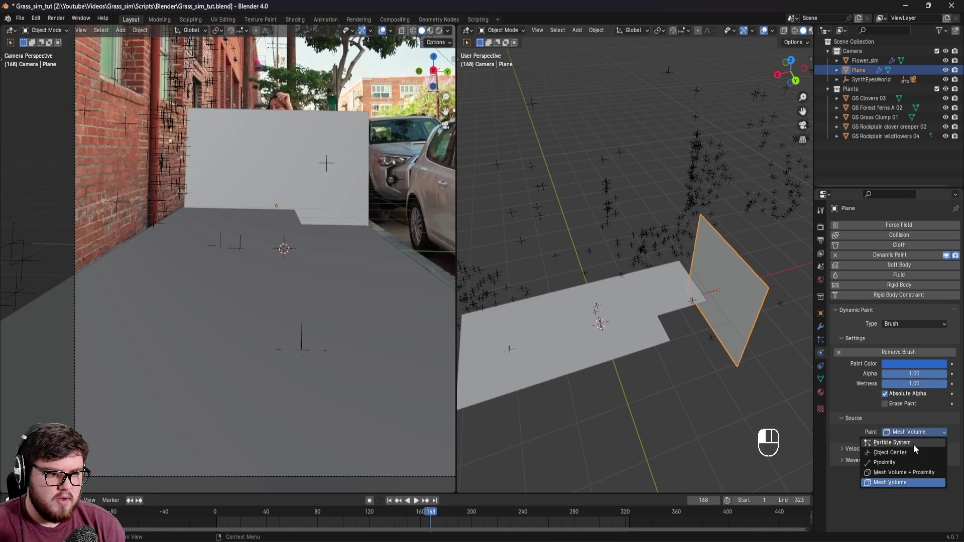
click(892, 473)
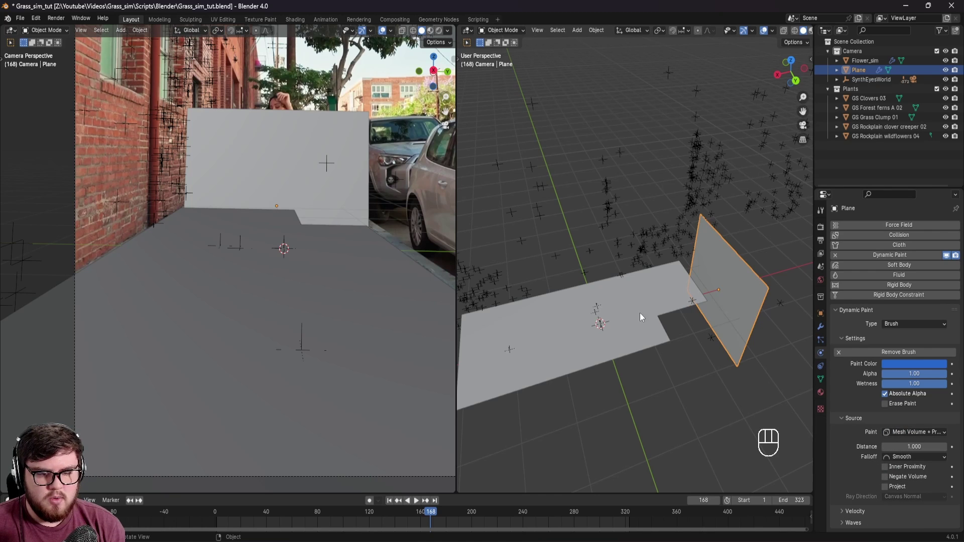
Enable Dynamic Paint on Flower_sim, add it as a canvas and set the surface type to Weight.
click(640, 326)
shift+middle_drag(614, 353, 651, 355)
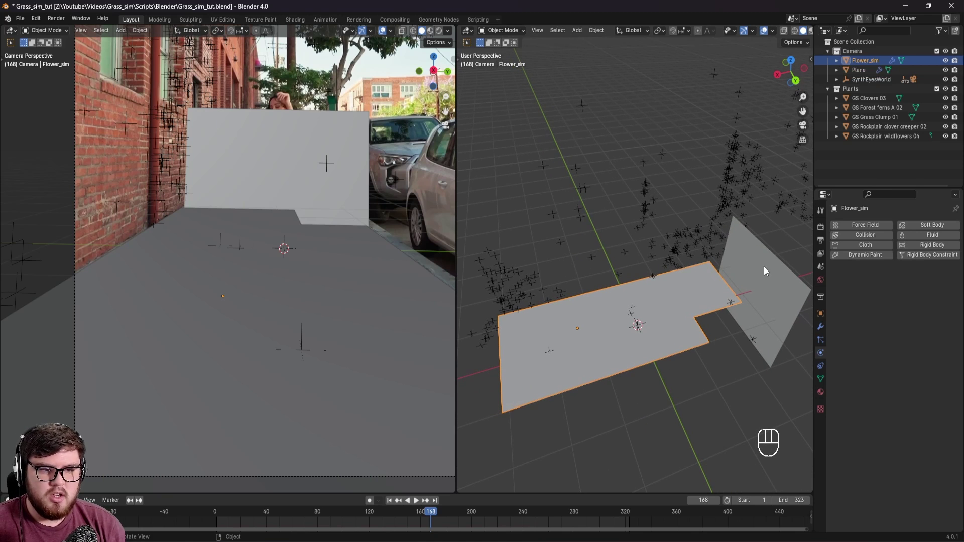
click(783, 285)
click(740, 326)
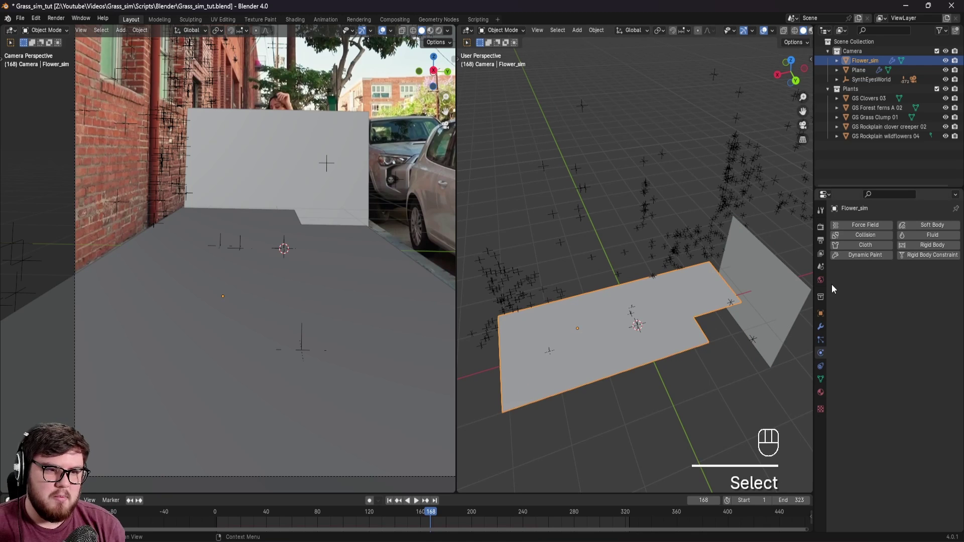
click(858, 255)
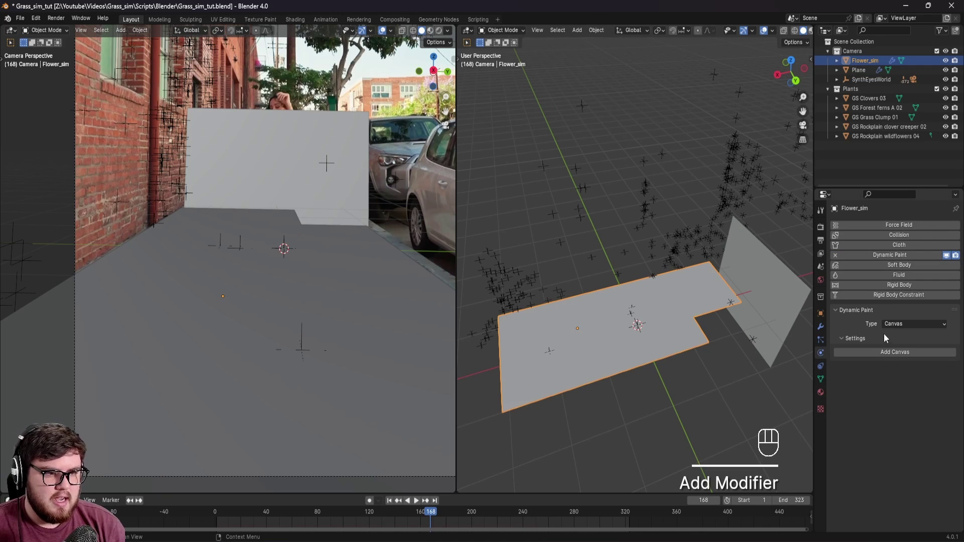
click(894, 353)
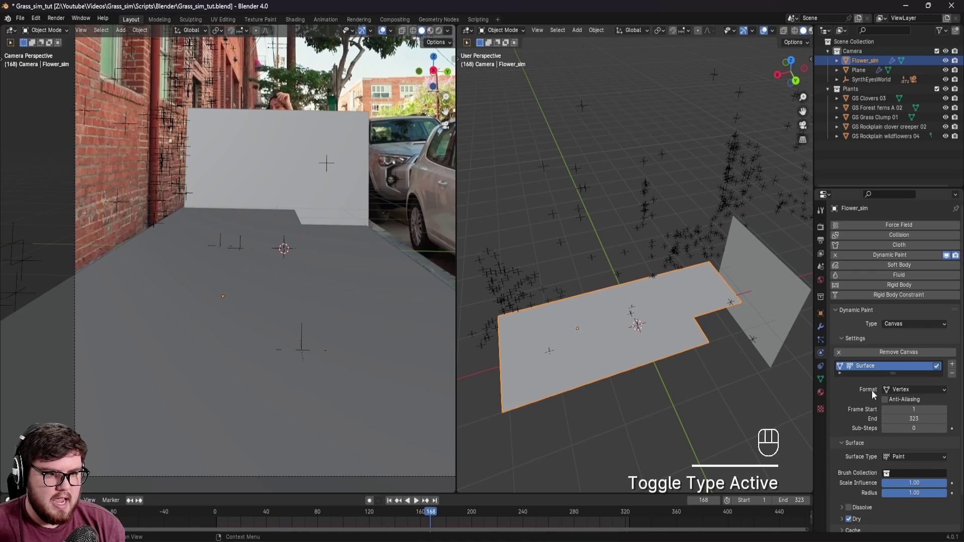
scroll(869, 391, down, 2)
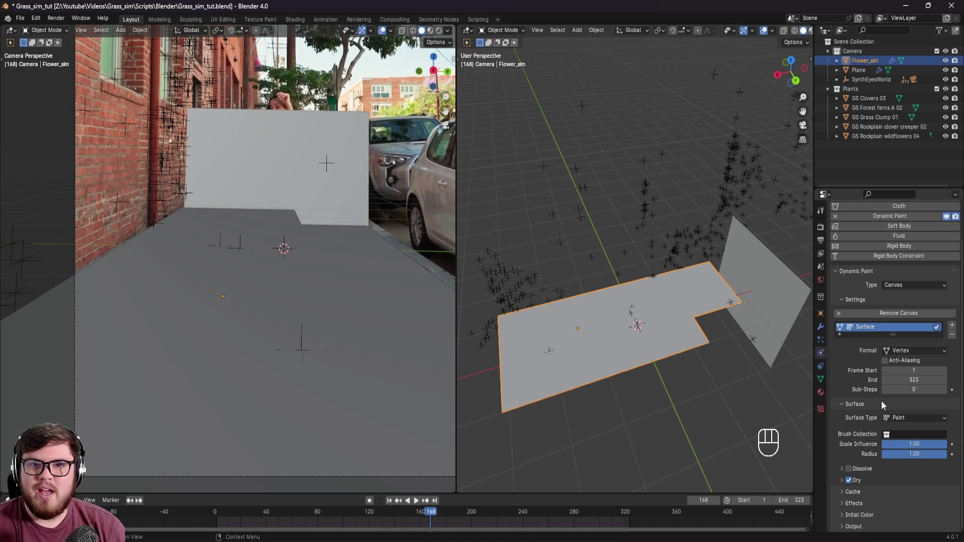
click(912, 419)
click(903, 449)
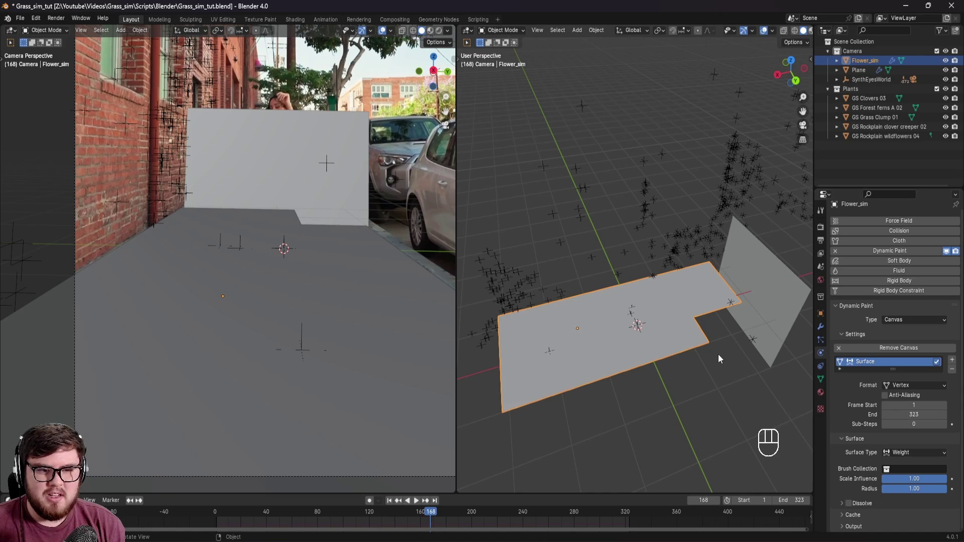
Create the dp_weight output vertex group for the Flower_sim canvas, check it in the mesh data and save the file.
click(820, 379)
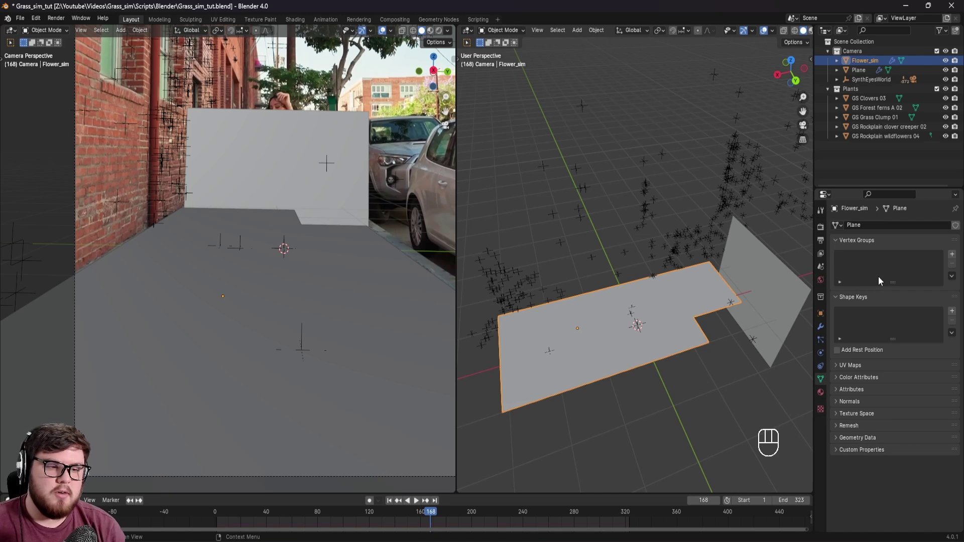
click(821, 366)
click(820, 353)
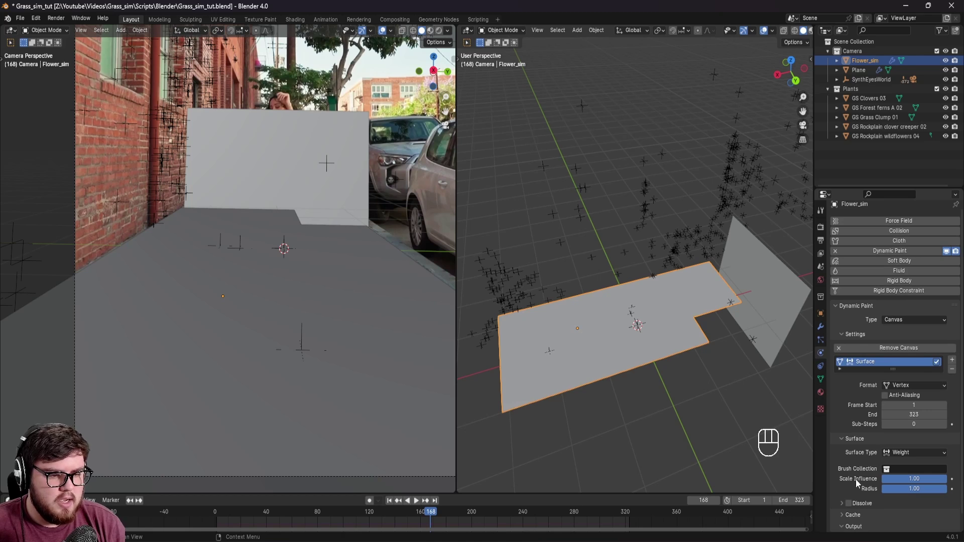
scroll(864, 527, down, 1)
click(867, 514)
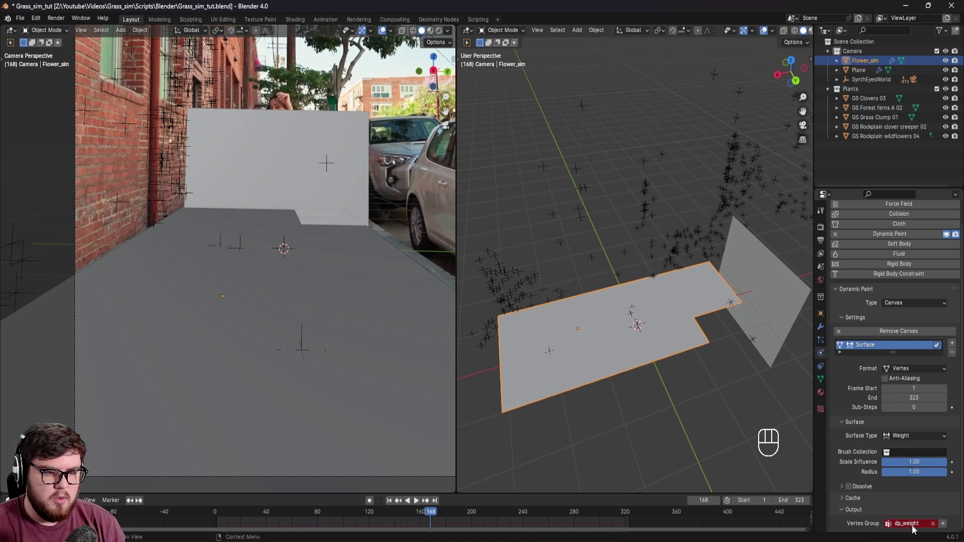
click(942, 524)
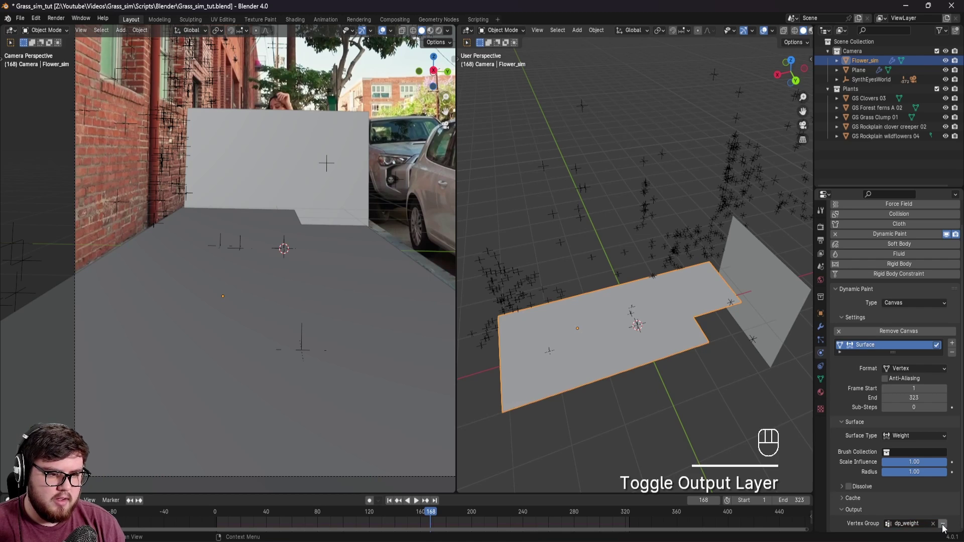
click(821, 379)
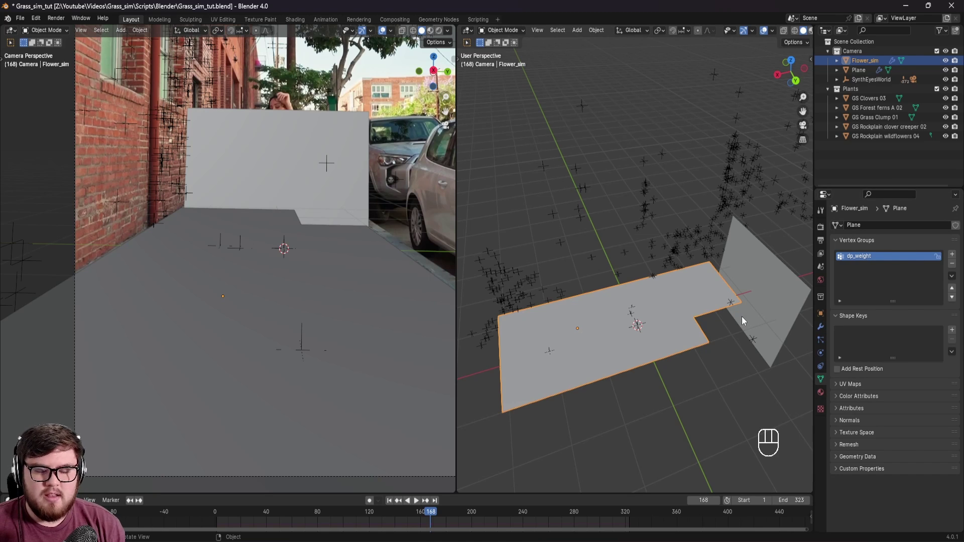
key(ctrl+s)
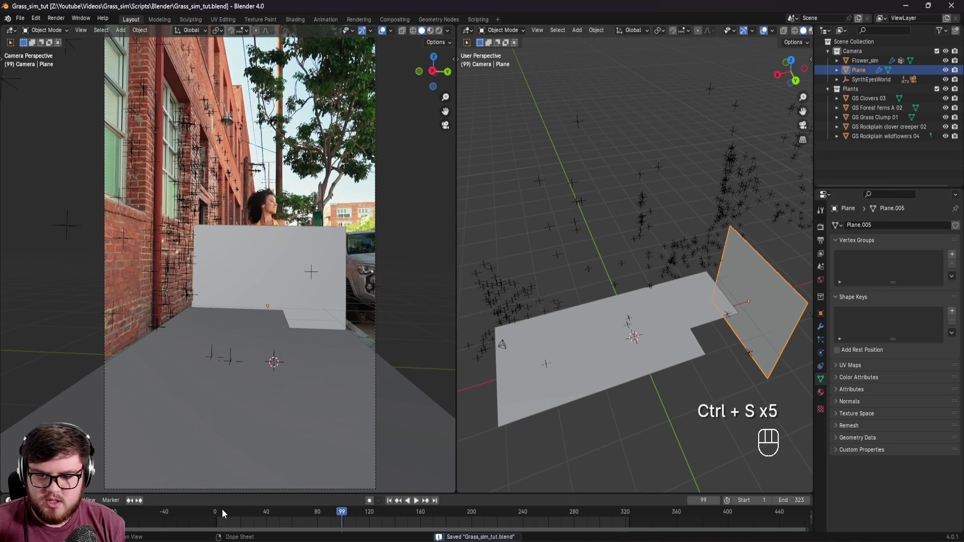
Go to frame 1 and switch the camera view to Rendered shading.
click(218, 513)
shift+middle_drag(279, 391, 306, 377)
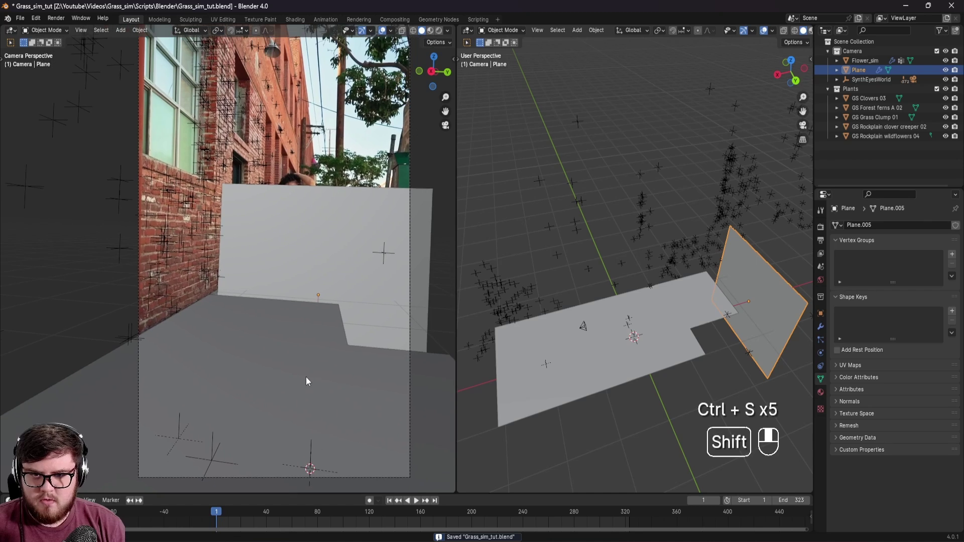
key(z)
click(306, 327)
shift+middle_drag(316, 345, 283, 318)
scroll(285, 334, down, 3)
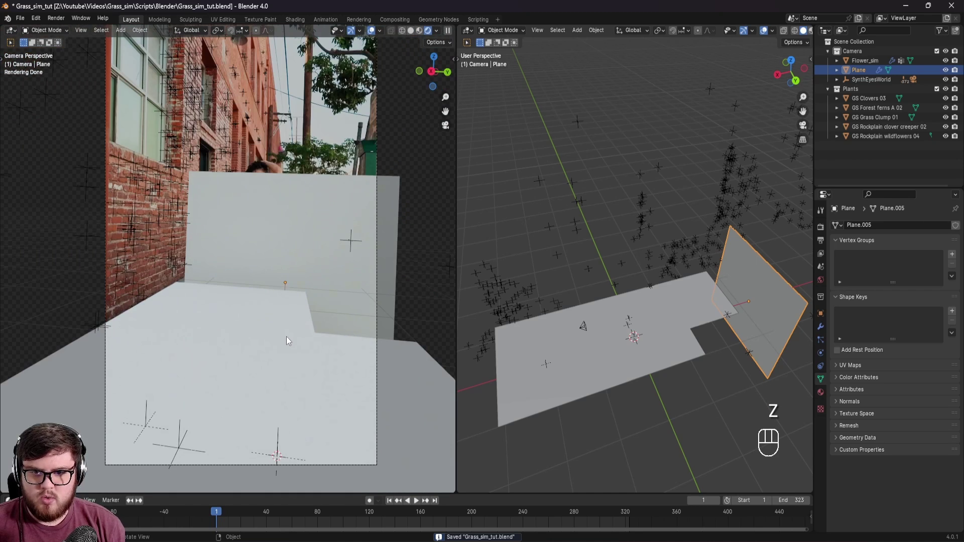
Save the file and make Flower_sim a shadow catcher in its object visibility settings.
click(229, 296)
key(ctrl+s)
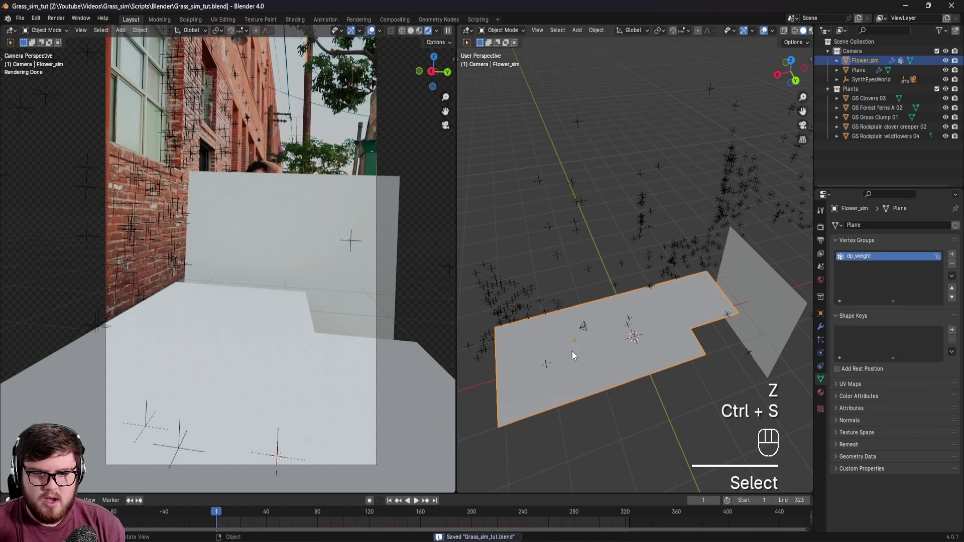
click(820, 314)
click(846, 433)
scroll(854, 416, down, 4)
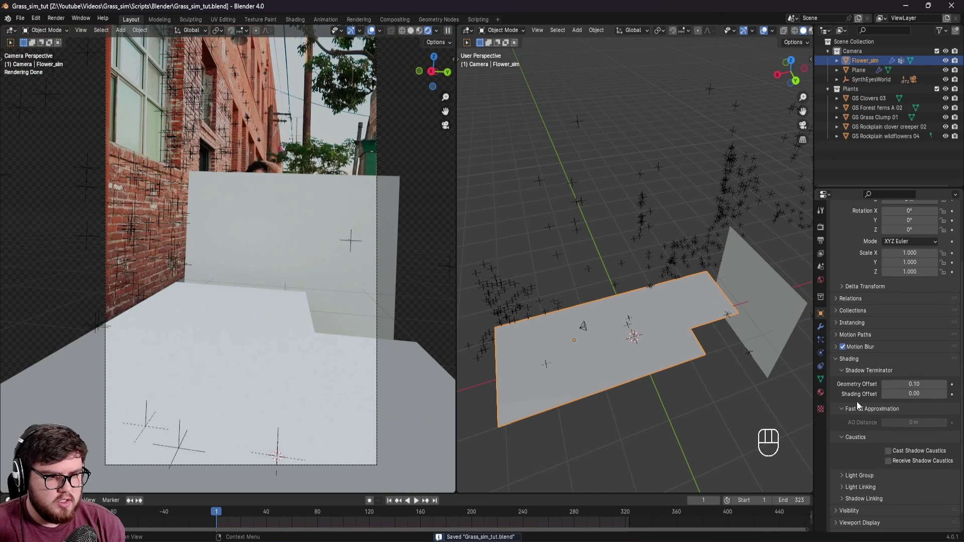
click(855, 358)
click(849, 445)
scroll(854, 447, down, 5)
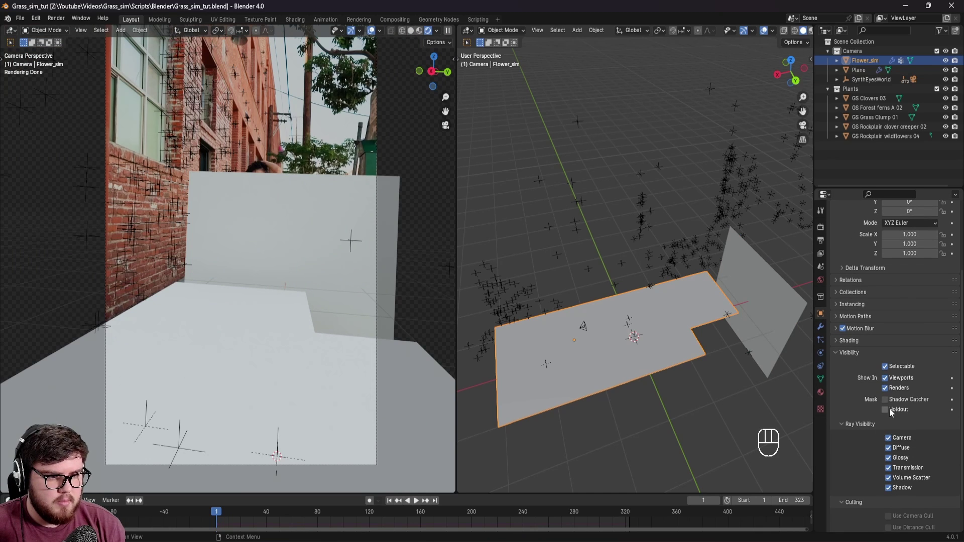
click(885, 399)
Keyframe the upright plane's location at frame 1.
click(266, 213)
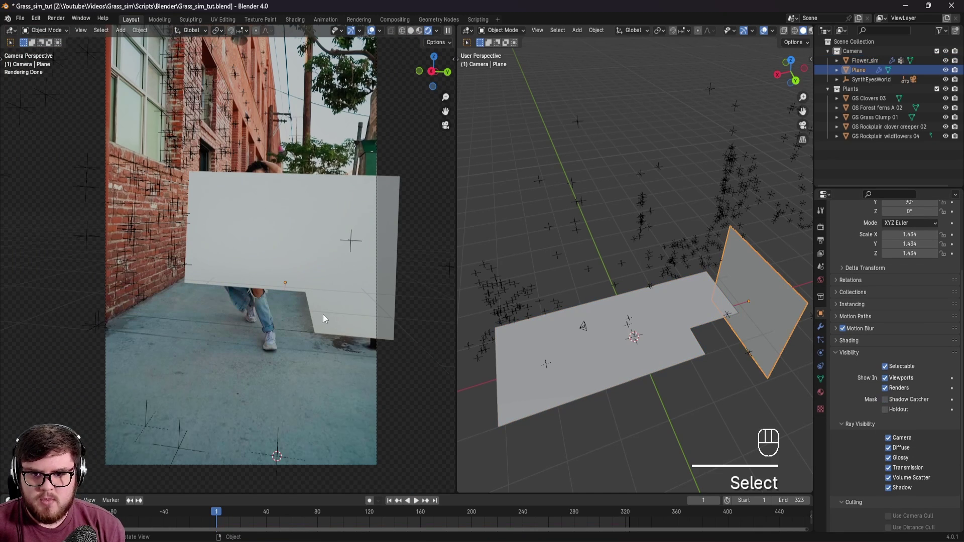
scroll(324, 314, up, 2)
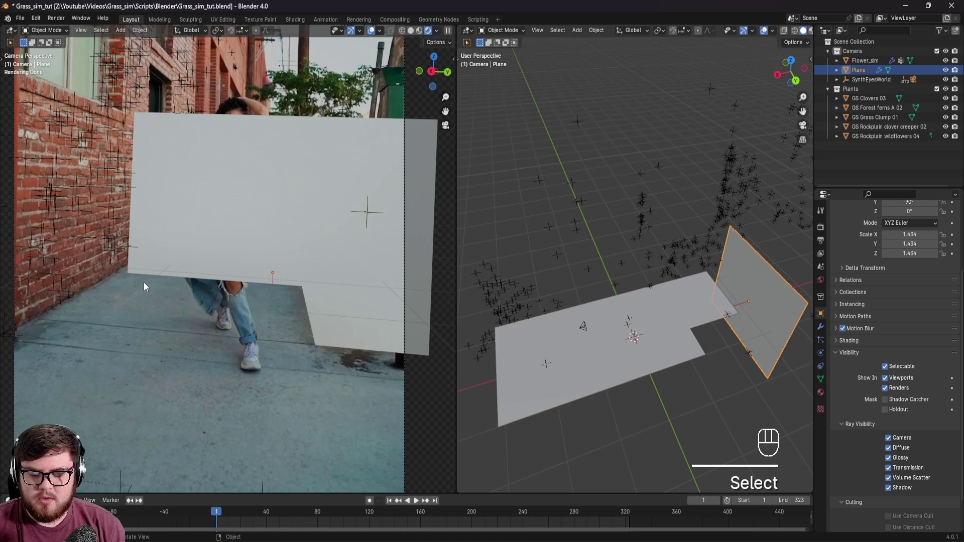
shift+middle_drag(145, 283, 175, 292)
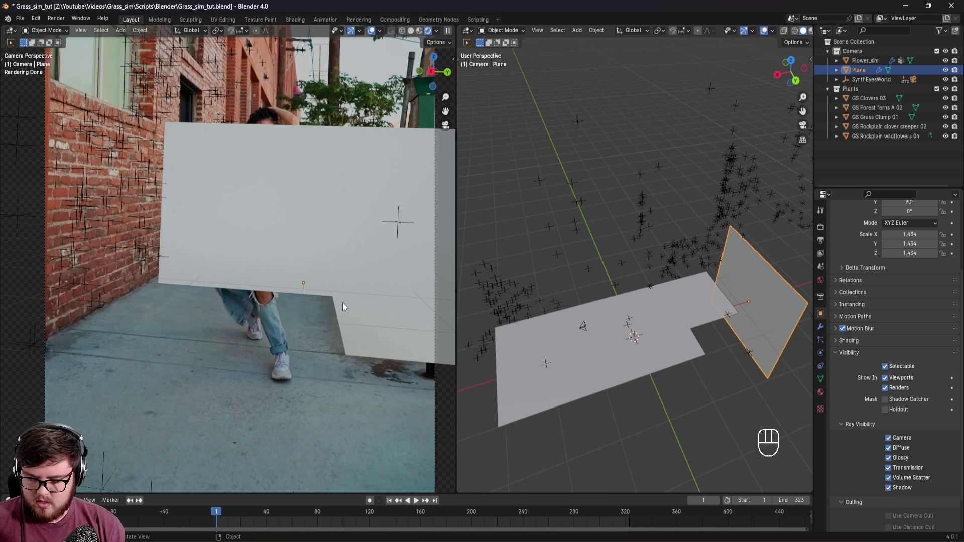
key(n)
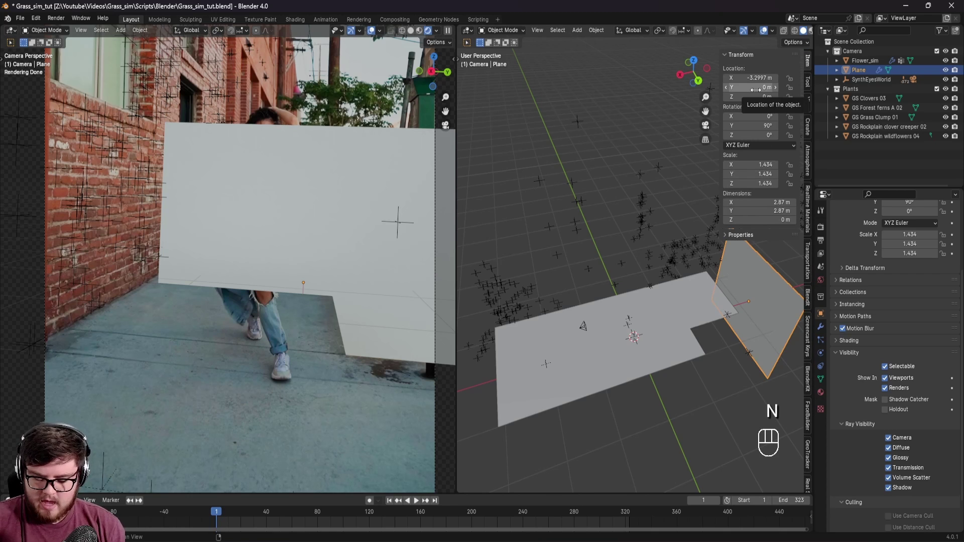
key(i)
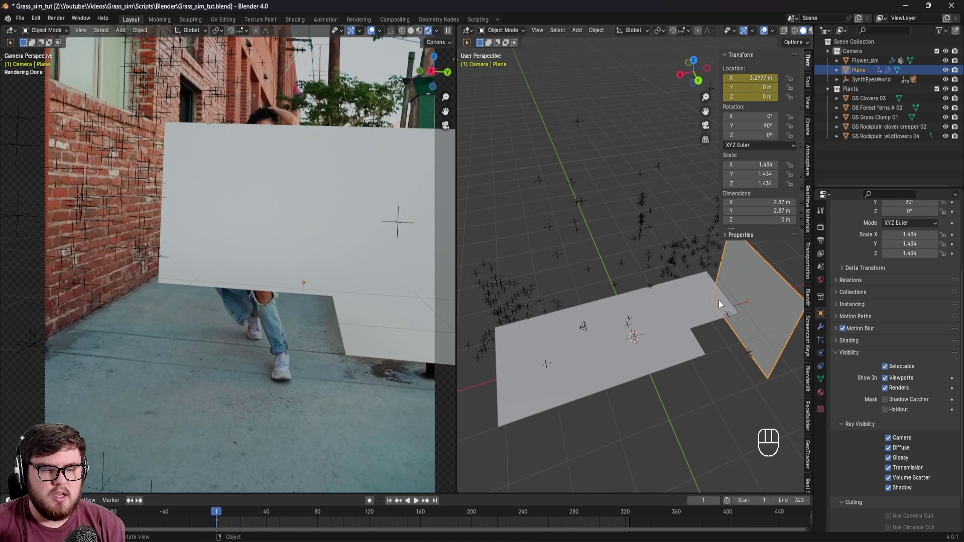
At frame 323, move the upright plane along X to about 2.26 m and keyframe its location.
shift+middle_drag(718, 300, 683, 321)
drag(289, 524, 629, 525)
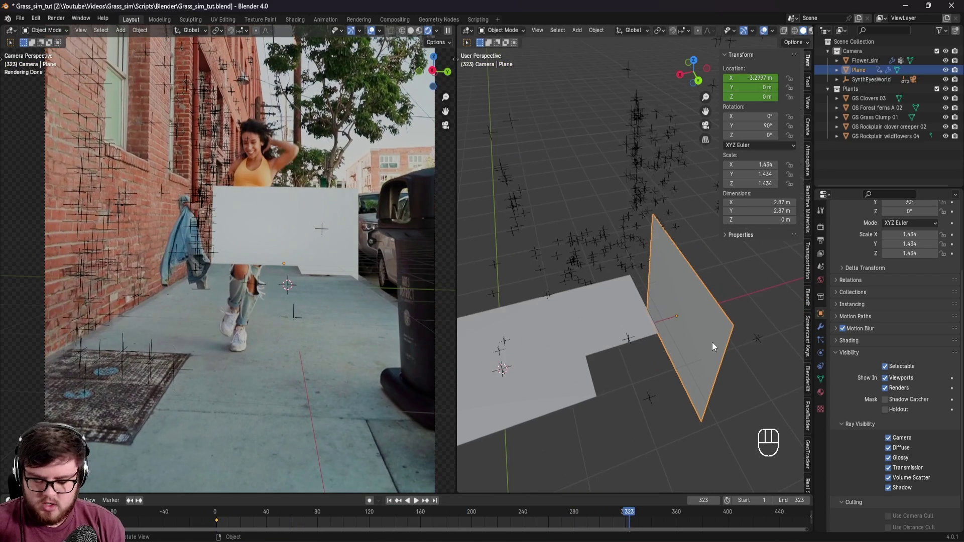
key(g)
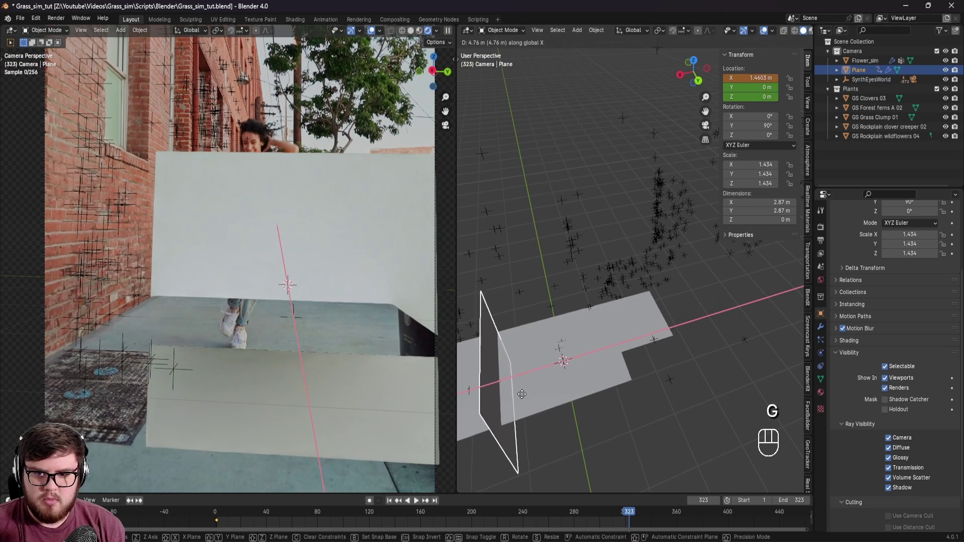
click(489, 400)
scroll(124, 319, up, 2)
shift+middle_drag(123, 320, 85, 354)
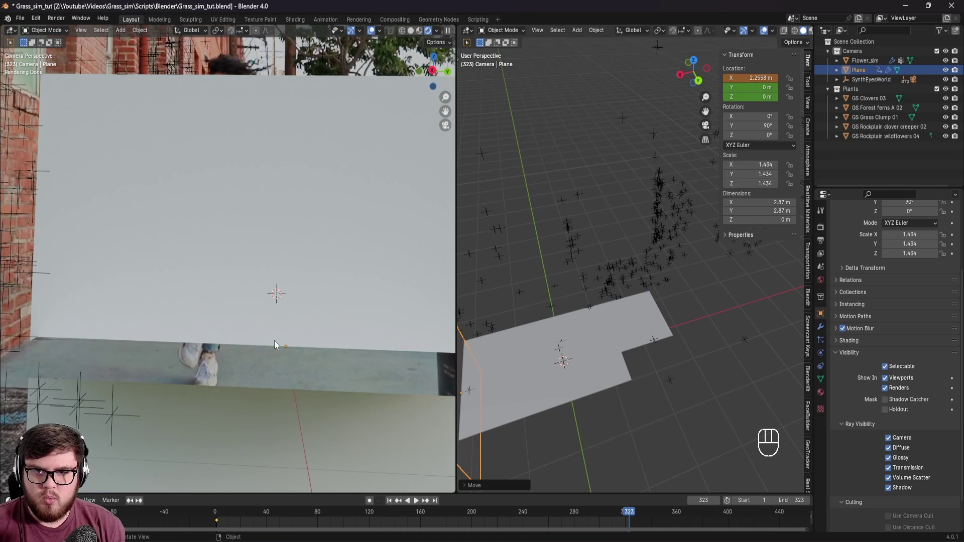
shift+middle_drag(257, 357, 287, 345)
shift+middle_drag(532, 382, 632, 350)
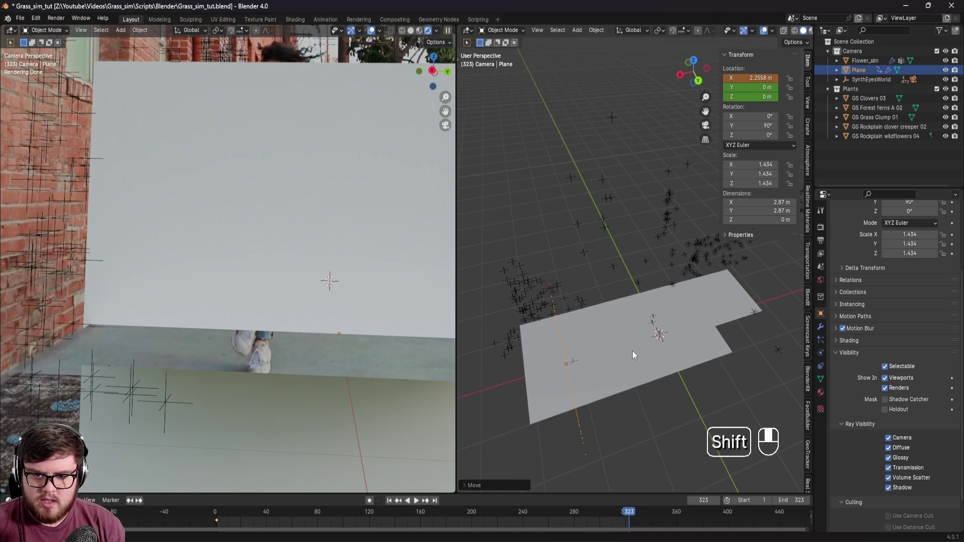
scroll(278, 357, up, 2)
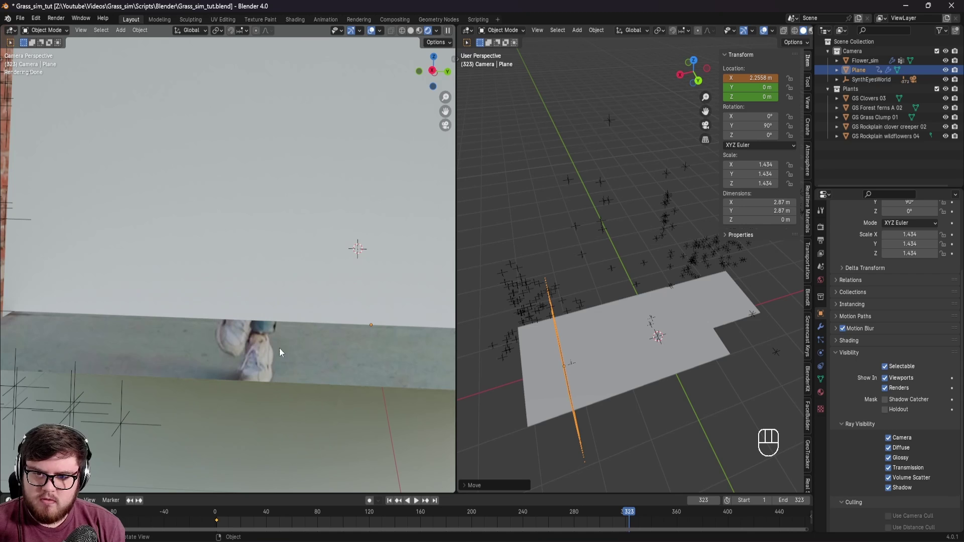
scroll(656, 354, down, 2)
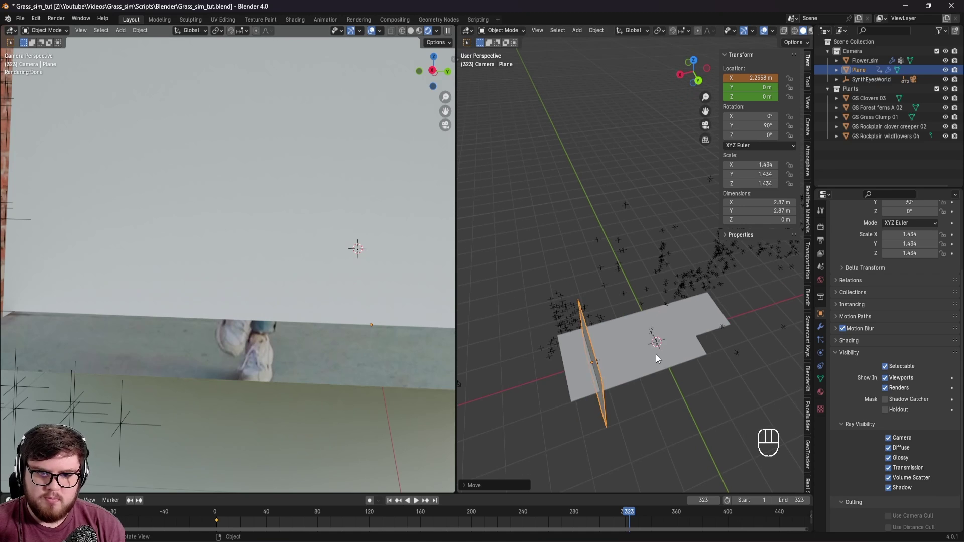
shift+middle_drag(656, 354, 664, 351)
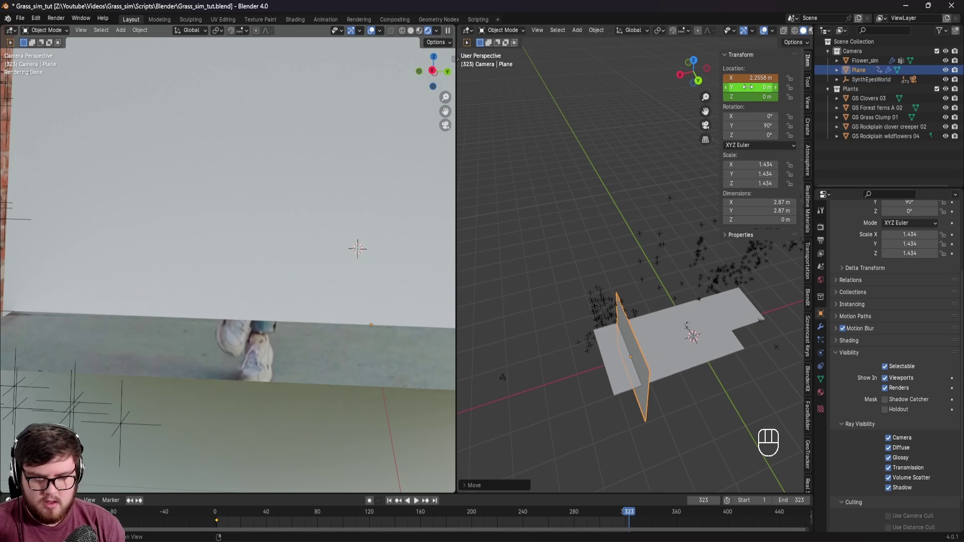
key(i)
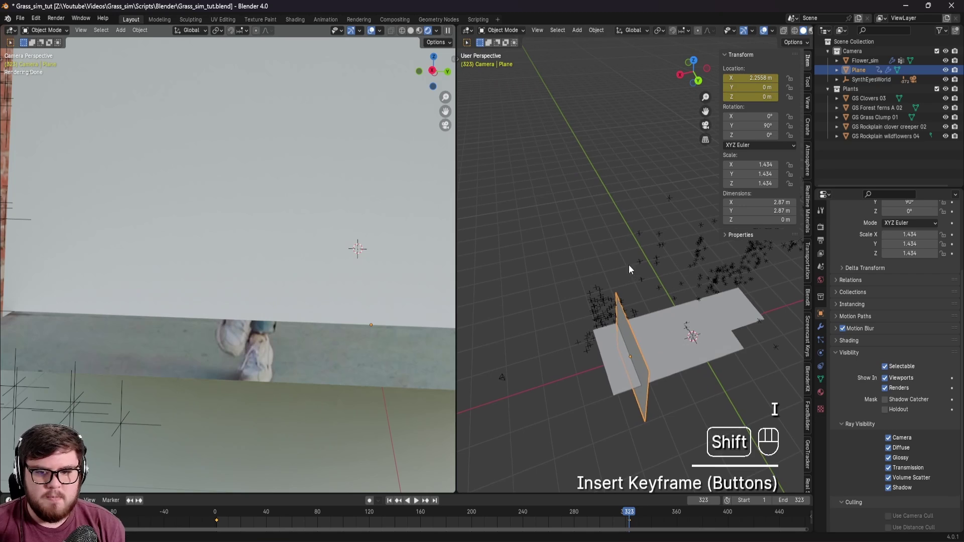
At frame 145, move the upright plane along X to about -0.14 m near the walker's feet and keyframe its location.
shift+middle_drag(629, 264, 645, 234)
drag(366, 511, 401, 532)
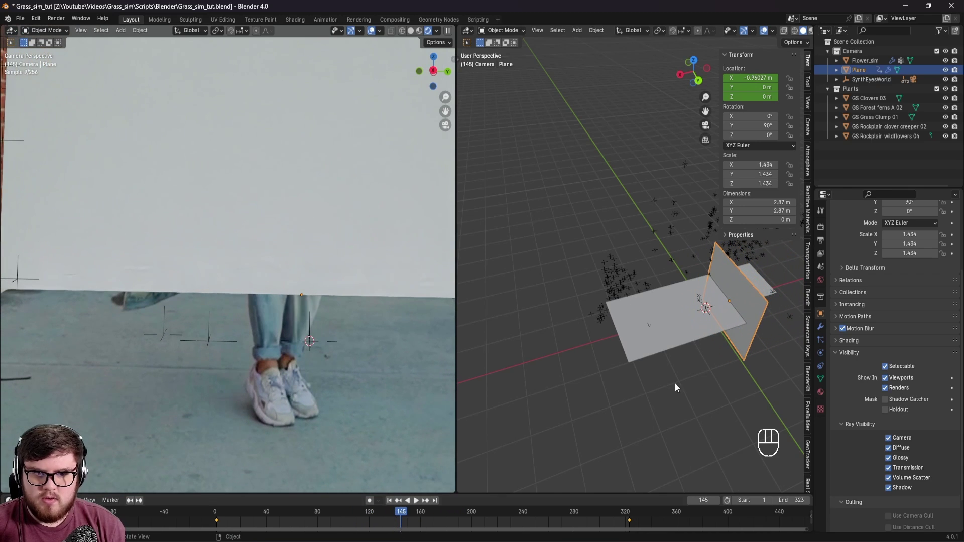
click(732, 319)
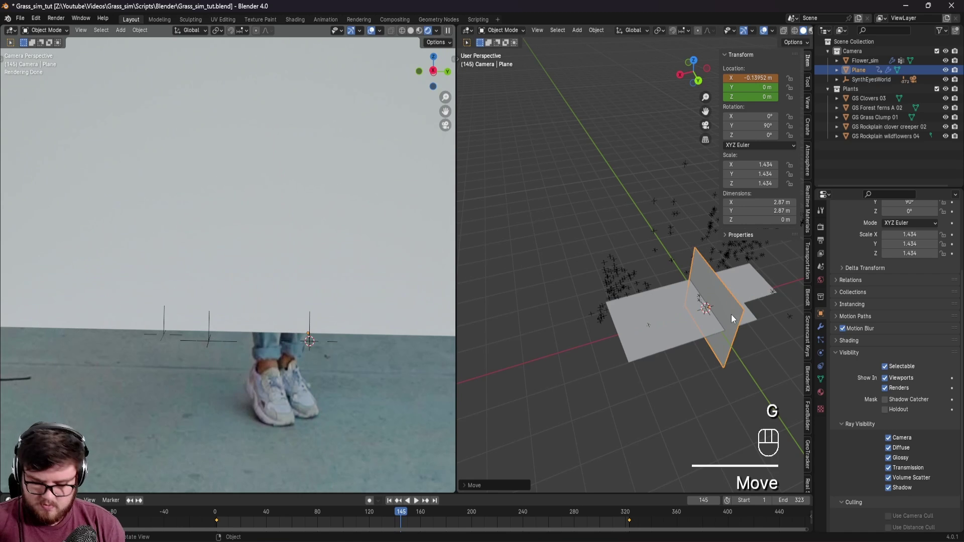
key(i)
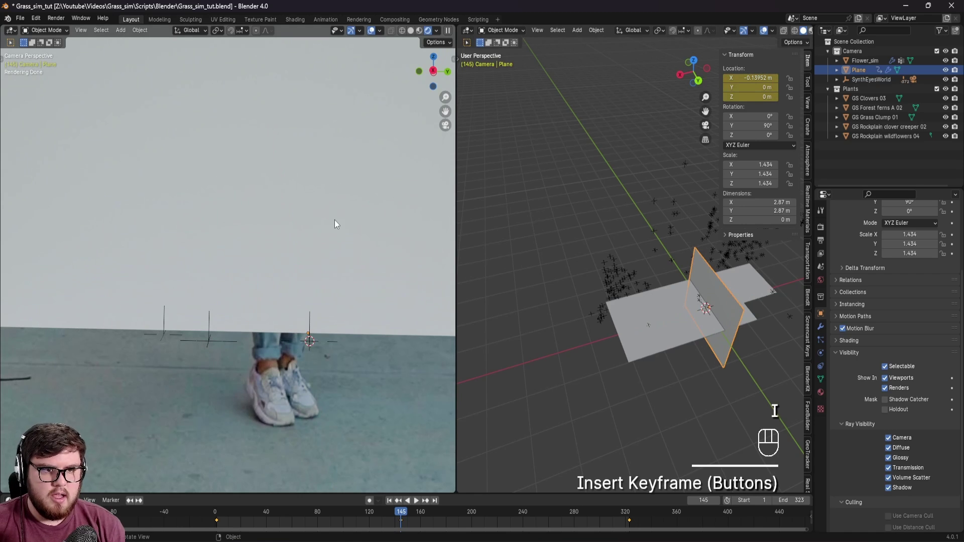
At frame 205, move the upright plane along X to about 0.416 m, keyframe its location, and save the file.
click(416, 501)
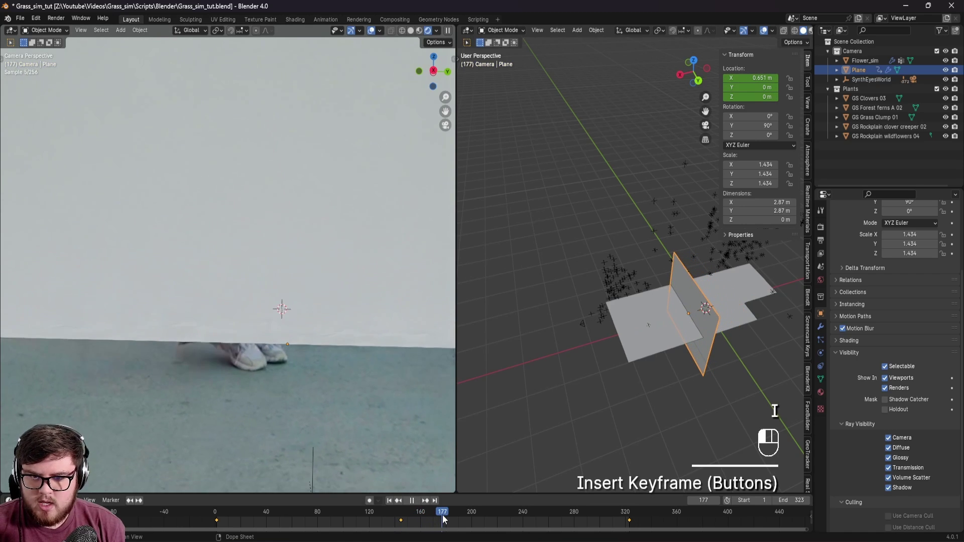
drag(442, 516, 478, 524)
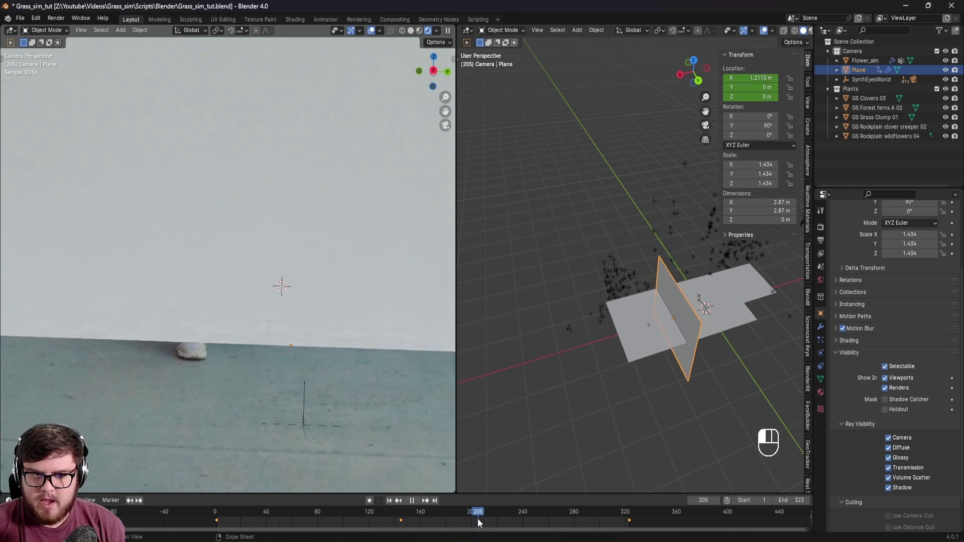
key(g)
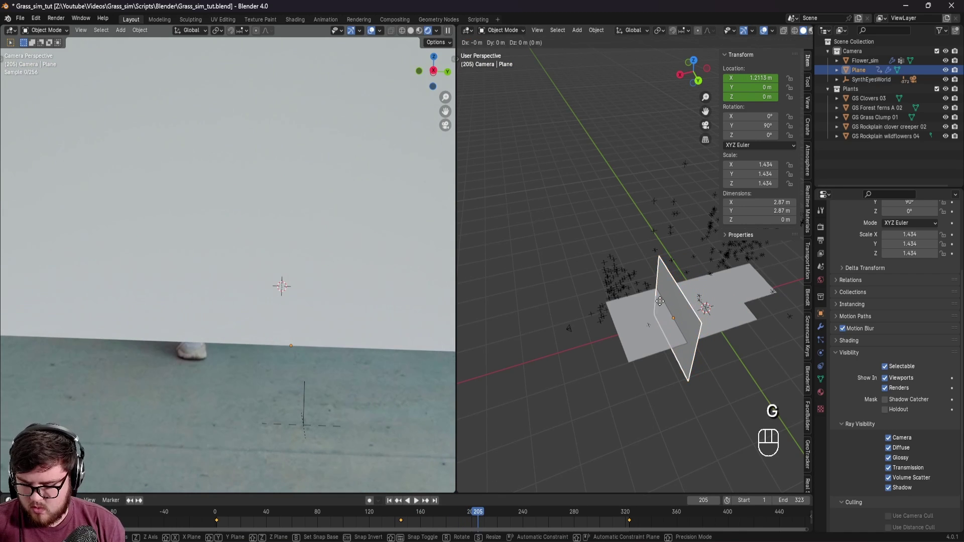
key(x)
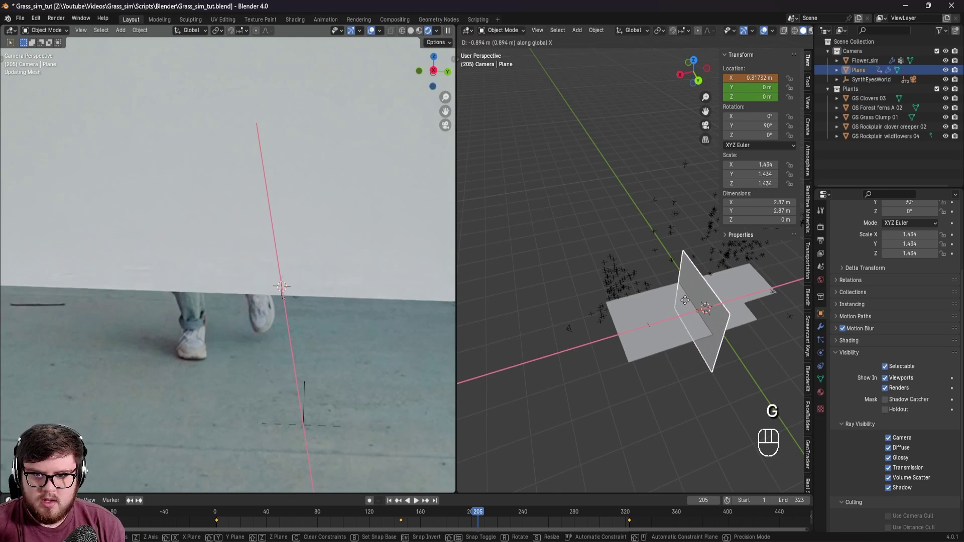
click(684, 300)
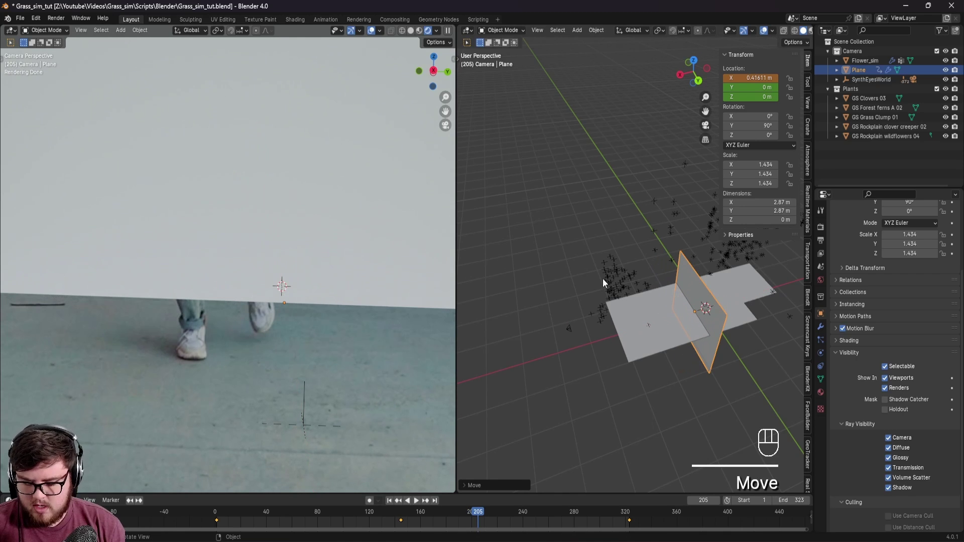
key(i)
key(ctrl+s)
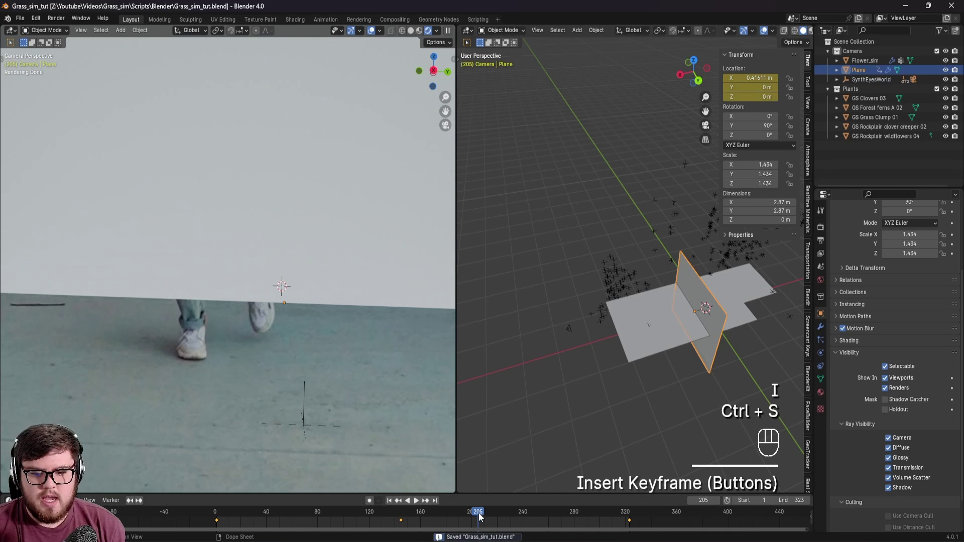
Check the upright plane against the walker at frame 90 in the camera view and save the file.
drag(463, 513, 329, 522)
scroll(319, 409, down, 3)
shift+middle_drag(329, 356, 297, 318)
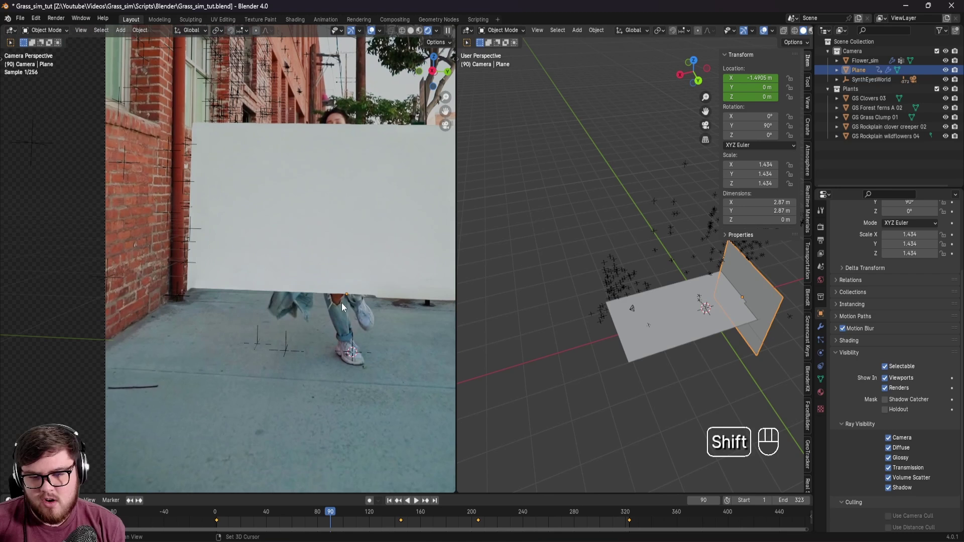
key(ctrl+s)
key(ctrl+s)
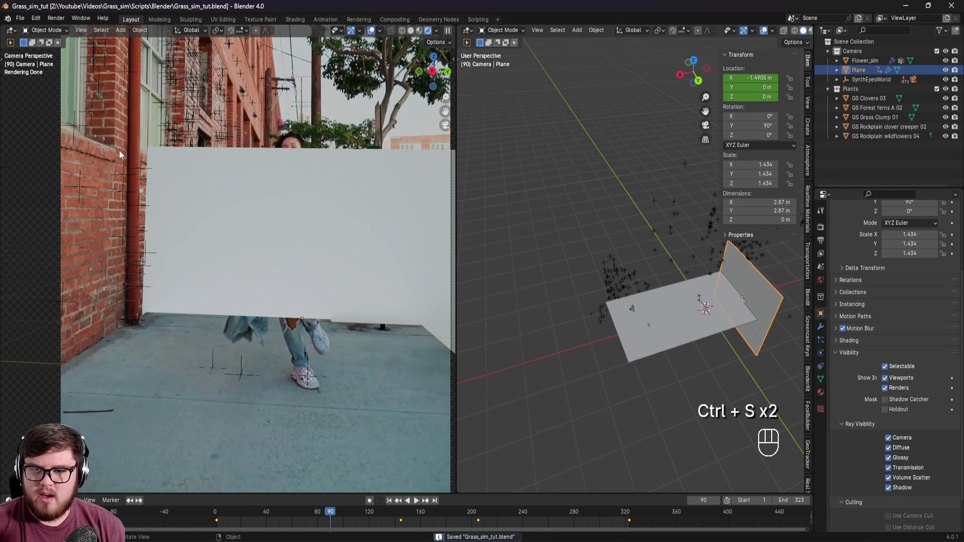
Switch the camera viewport to solid shading and save the file.
key(z)
click(300, 266)
scroll(300, 267, down, 3)
shift+middle_drag(327, 274, 307, 270)
key(ctrl+s)
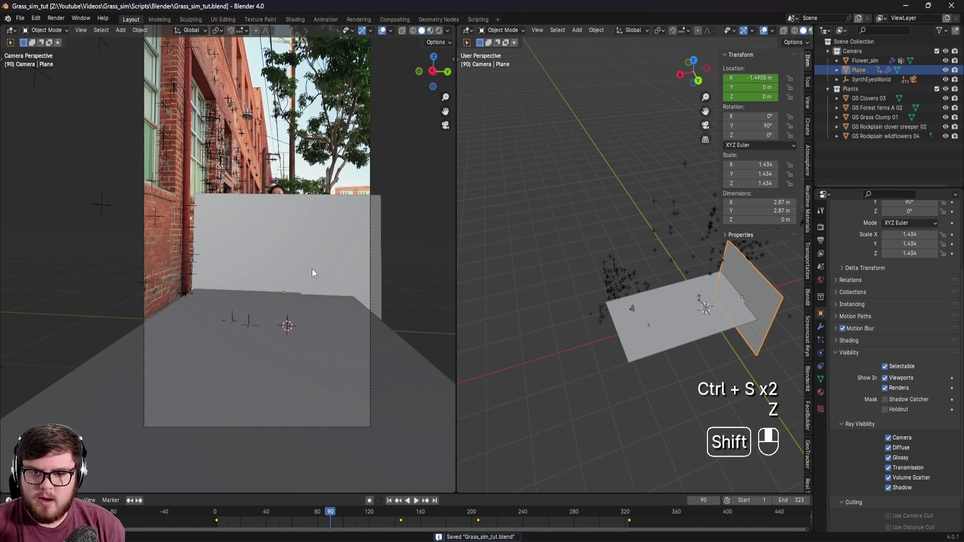
Return the timeline to frame 1 and save the file.
middle_drag(751, 331, 519, 426)
click(392, 501)
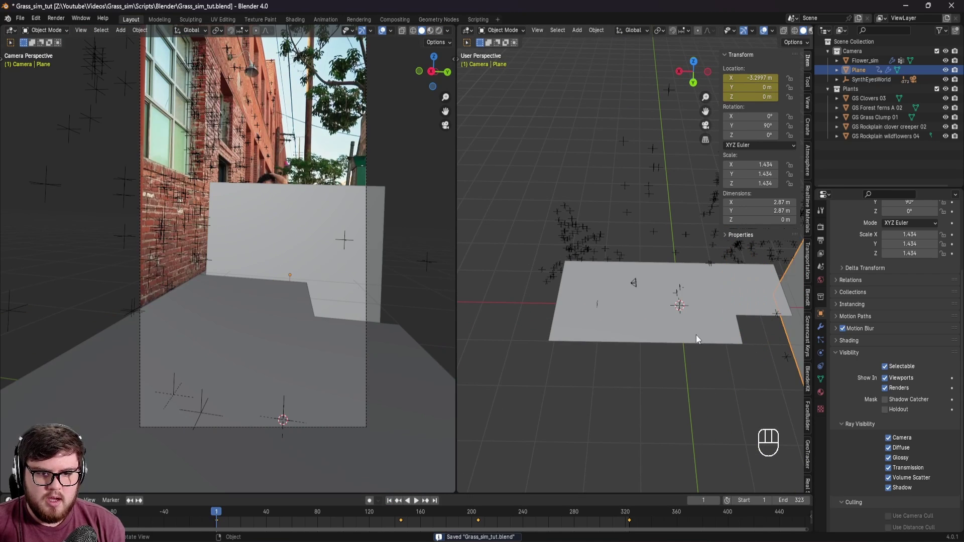
shift+middle_drag(695, 335, 686, 362)
key(ctrl+s)
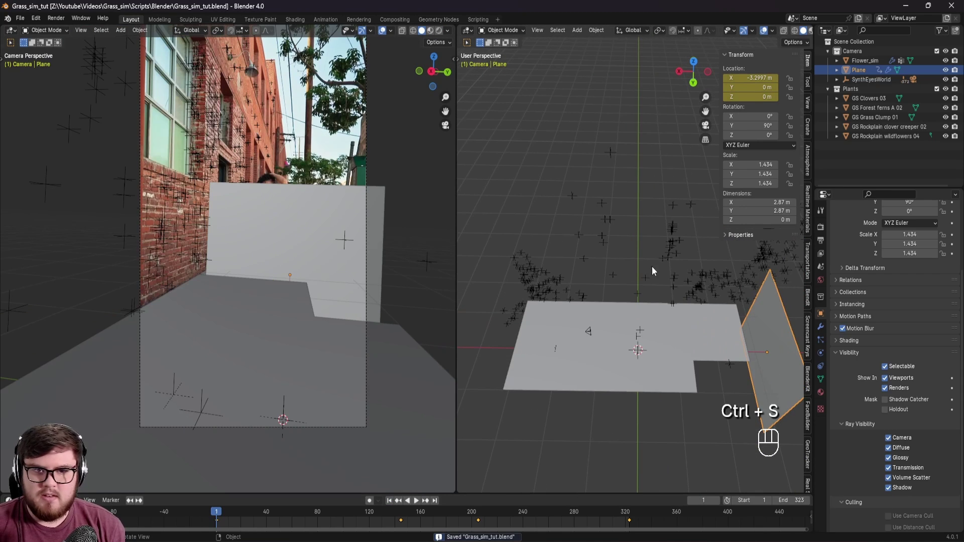
click(516, 31)
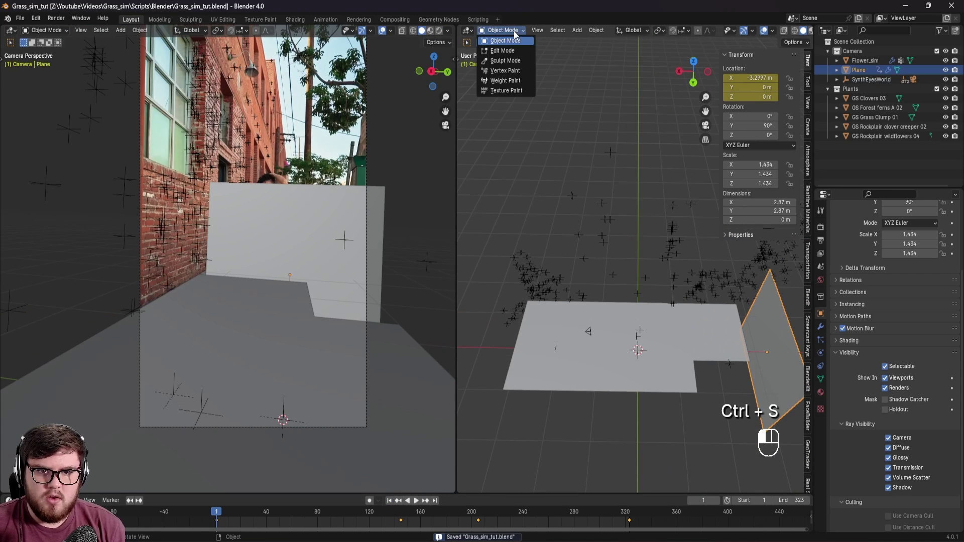
click(502, 82)
shift+middle_drag(561, 269, 540, 245)
key(Tab)
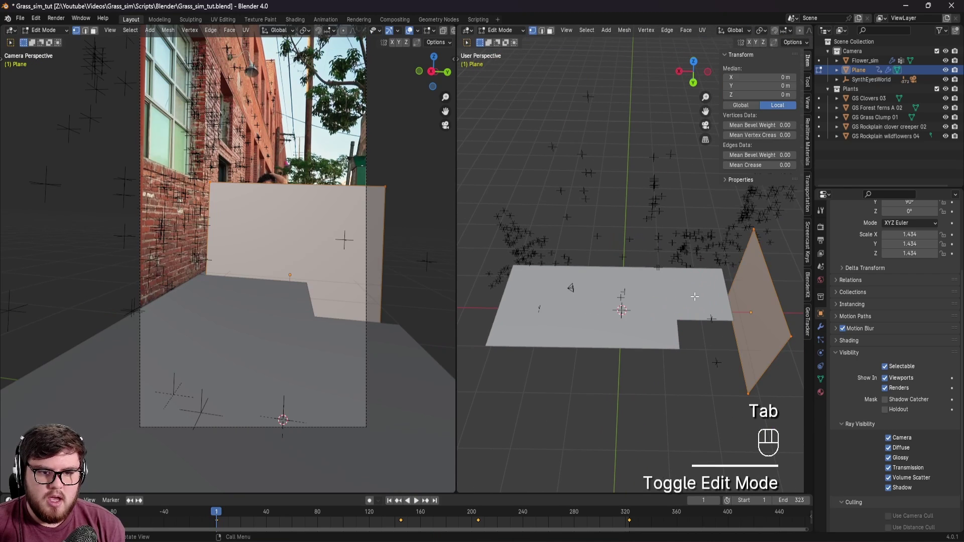
click(673, 305)
key(Tab)
click(500, 31)
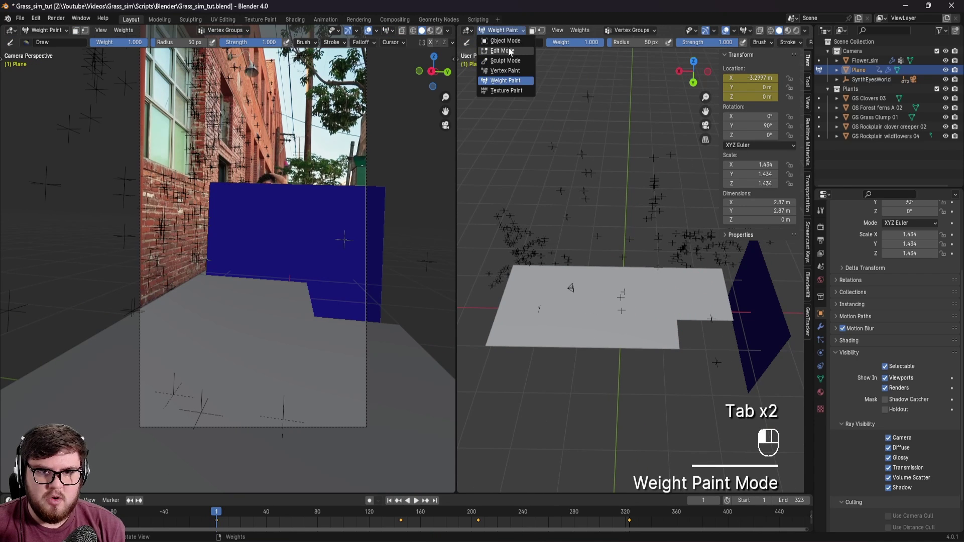
click(502, 41)
Select the Flower_sim ground plane and switch it to Weight Paint mode.
click(658, 341)
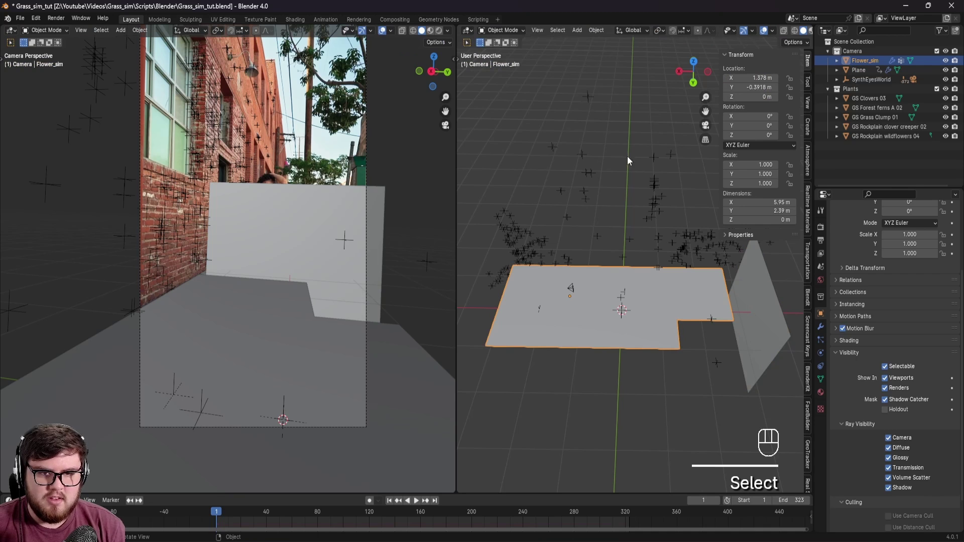
click(497, 30)
click(507, 90)
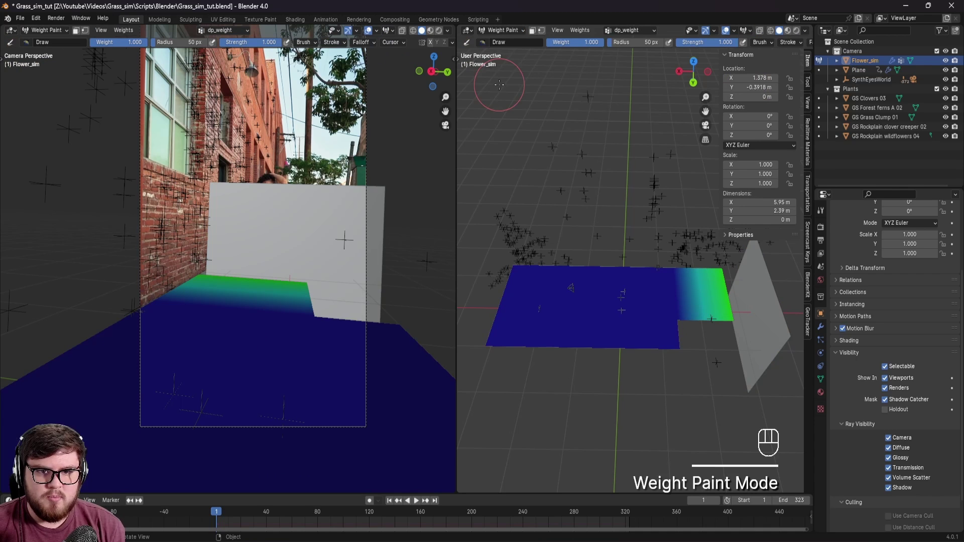
Play the animation from frame 1 and examine how the moving brush plane paints weights across the ground.
middle_drag(693, 323, 681, 322)
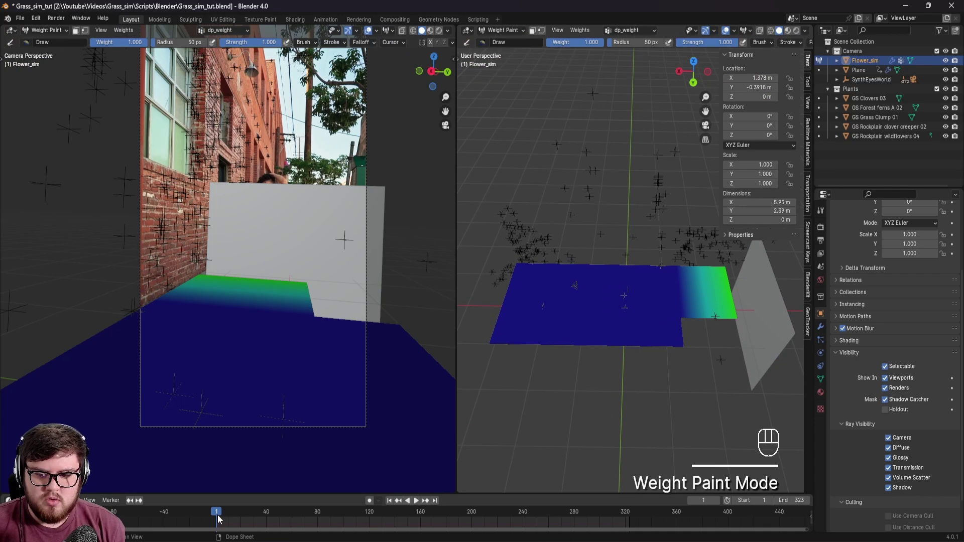
key(space)
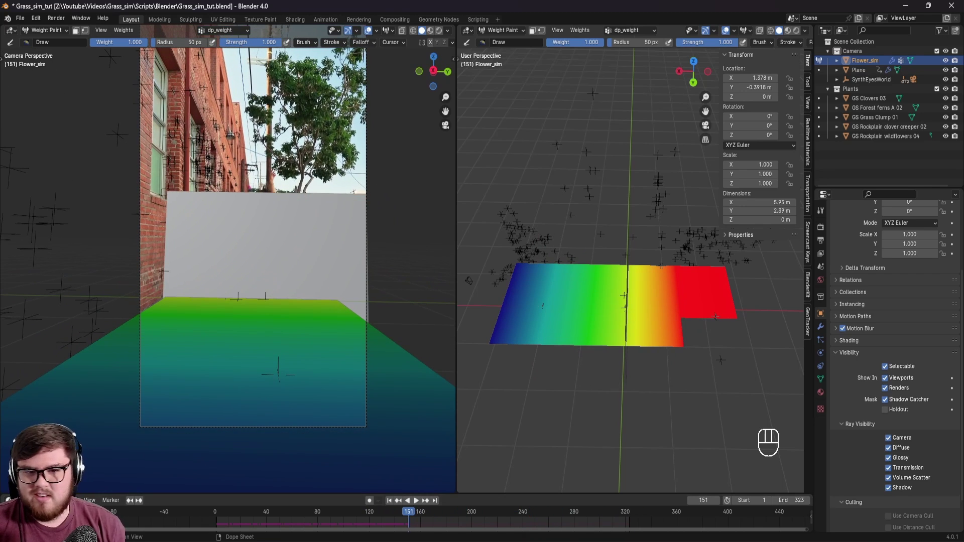
middle_drag(610, 400, 643, 418)
shift+middle_drag(643, 418, 646, 375)
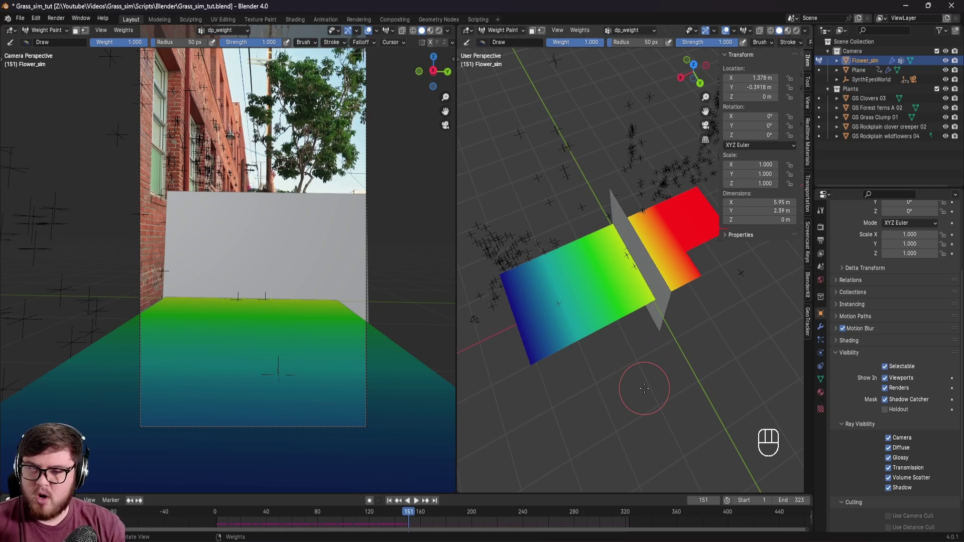
middle_drag(633, 321, 624, 325)
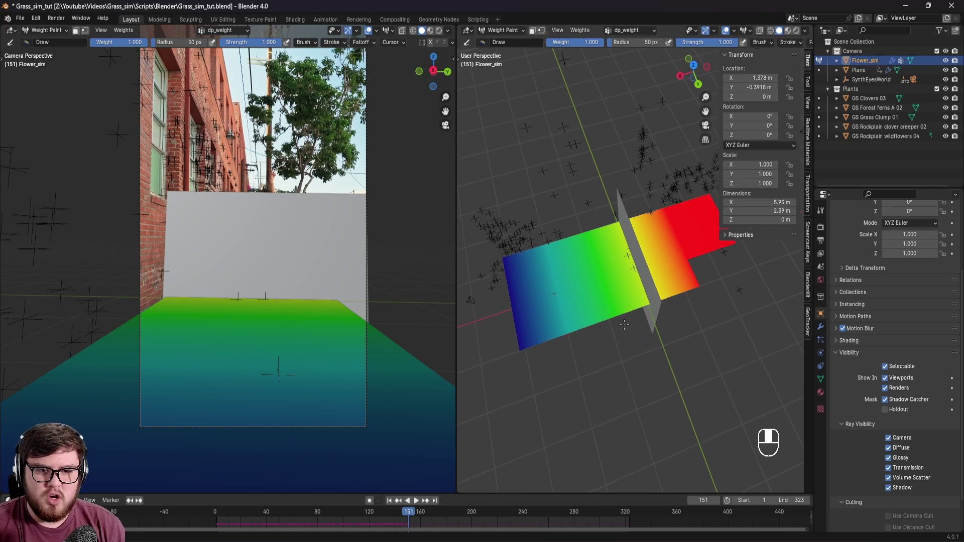
drag(415, 517, 389, 537)
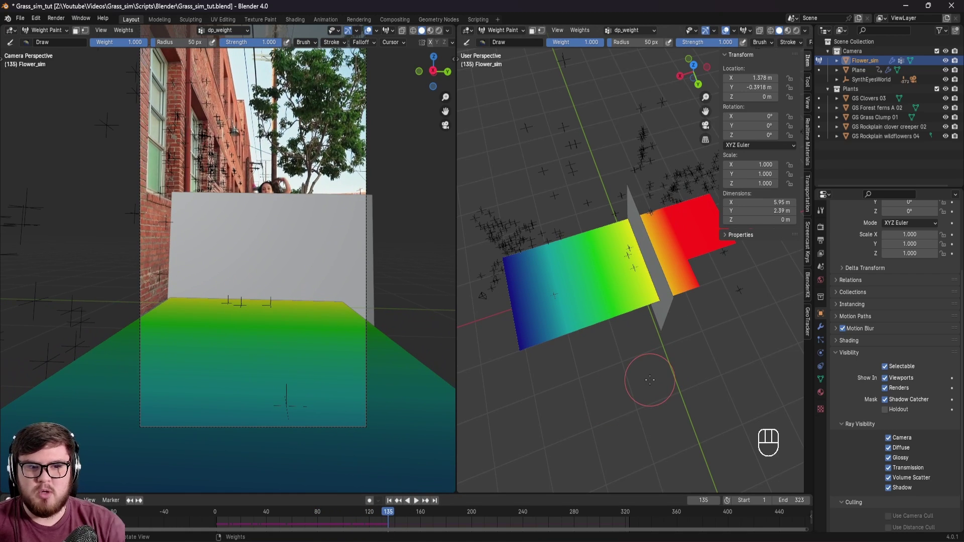
Put Flower_sim into Edit Mode, inspect its corner vertices, switch to edge selection, and save the file.
click(515, 33)
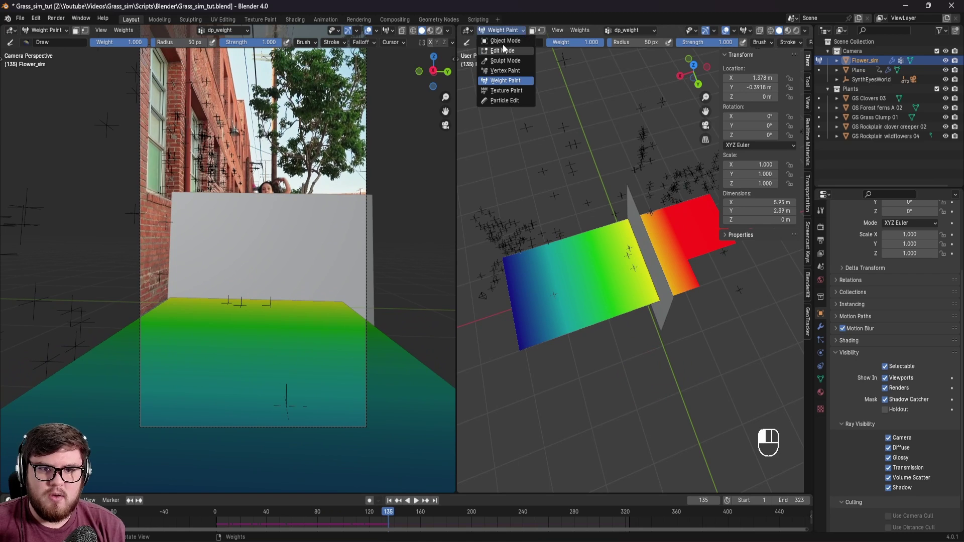
key(Tab)
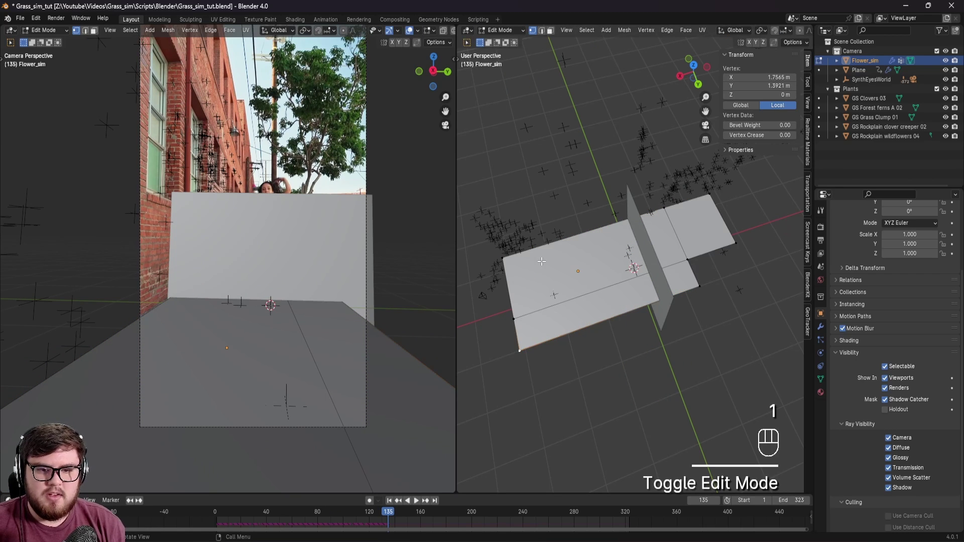
click(513, 317)
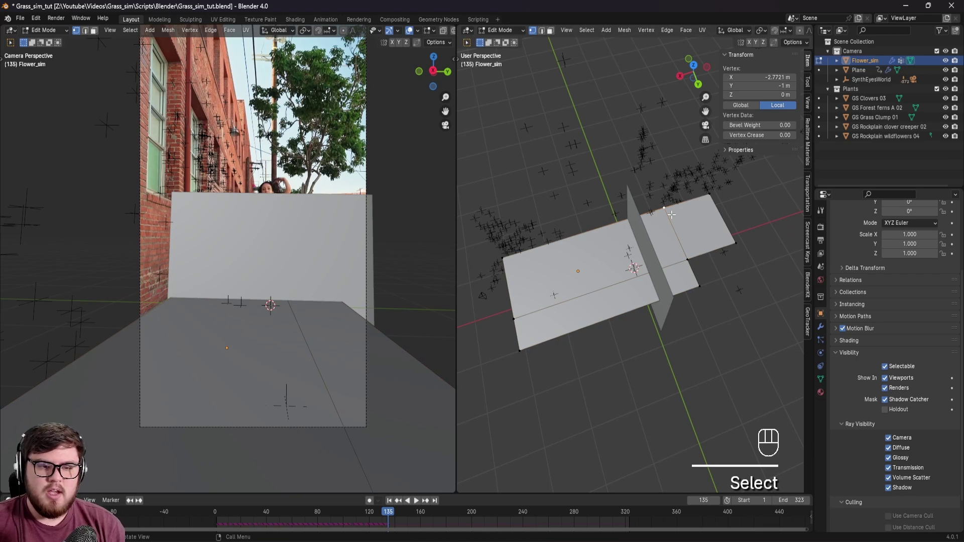
key(2)
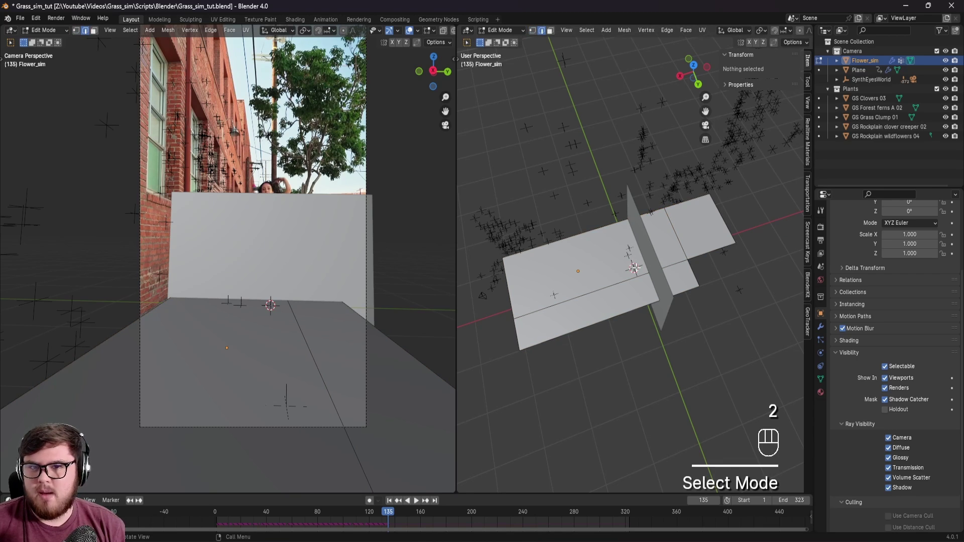
shift+middle_drag(601, 264, 612, 294)
key(ctrl+s)
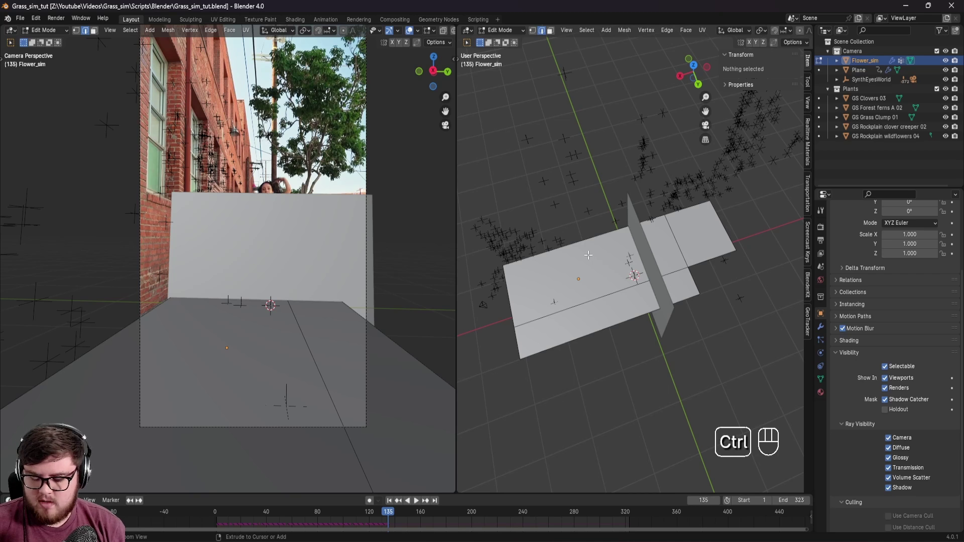
Add dense, evenly spaced crosswise loop cuts over the long main section of Flower_sim without sliding them.
key(ctrl+r)
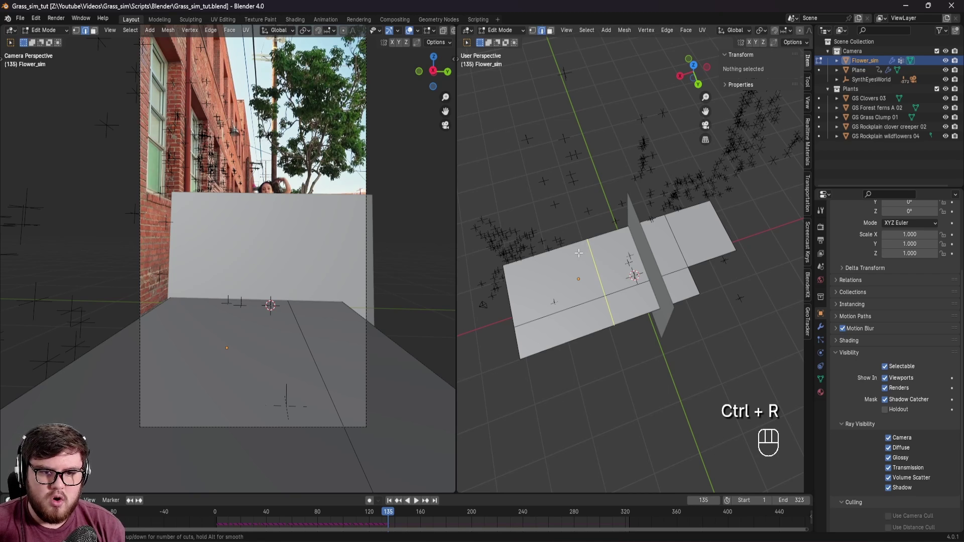
scroll(579, 254, up, 20)
scroll(579, 254, up, 20)
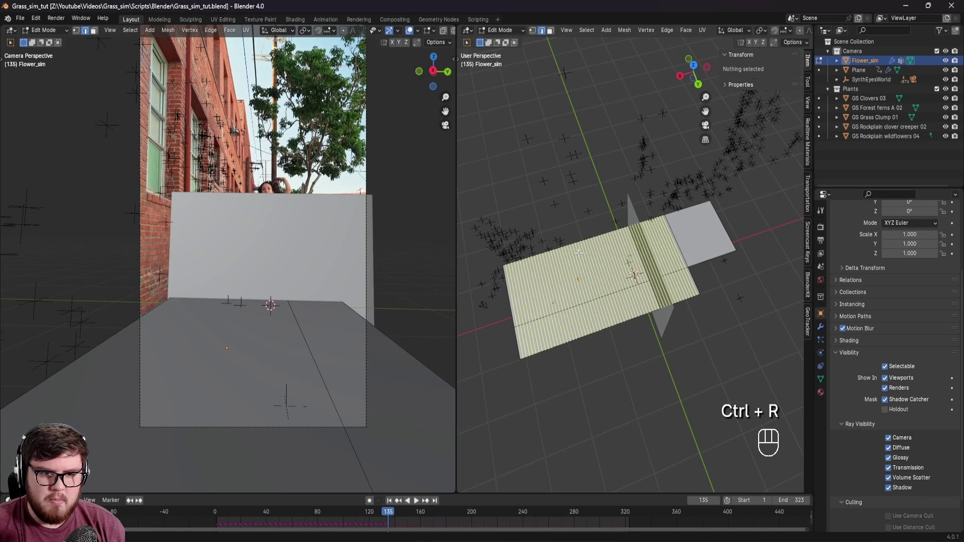
click(579, 253)
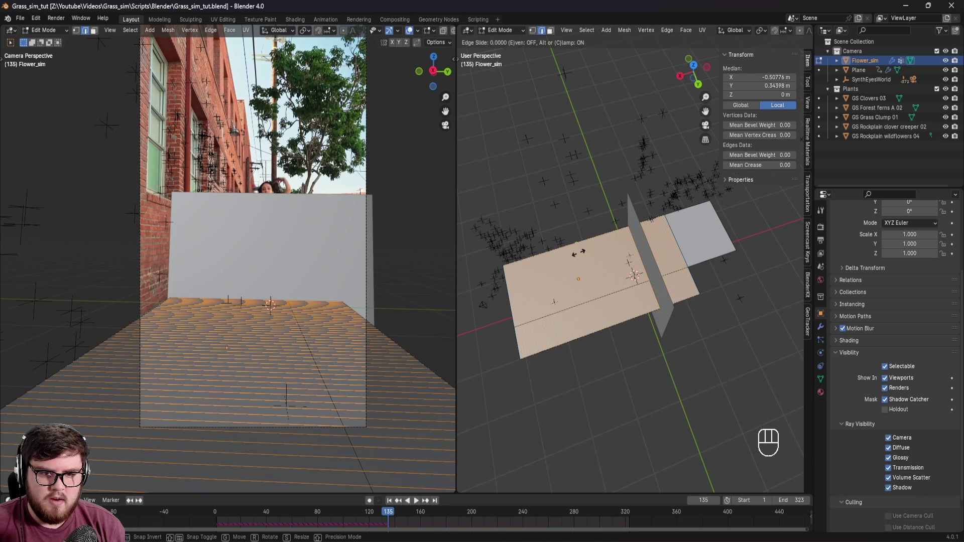
right_click(579, 254)
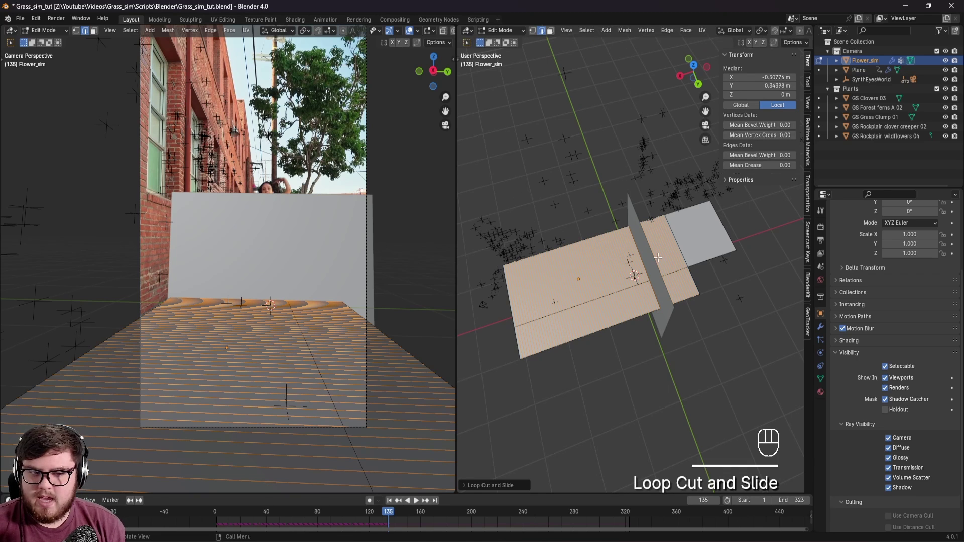
Add dense crosswise loop cuts to the small end section of Flower_sim.
shift+middle_drag(604, 279, 571, 302)
key(ctrl+r)
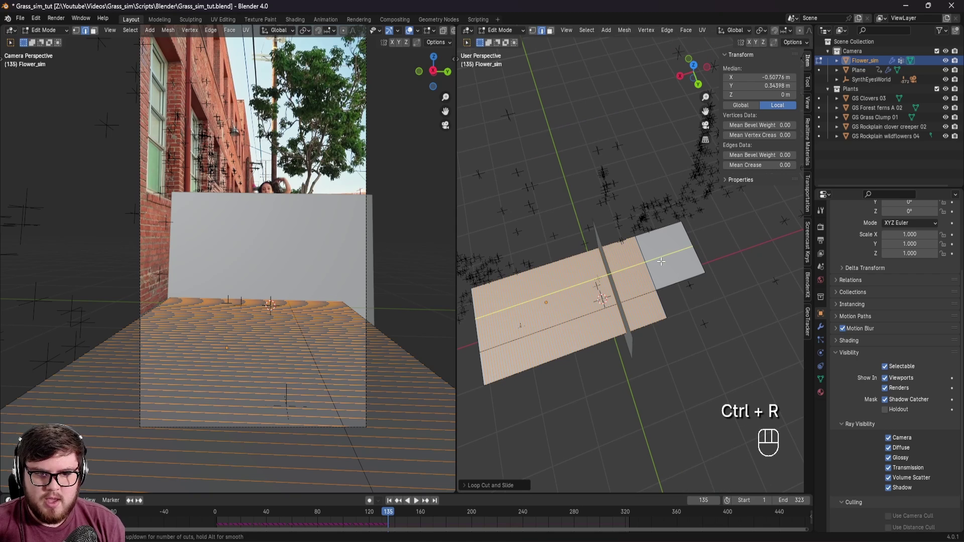
scroll(655, 235, up, 15)
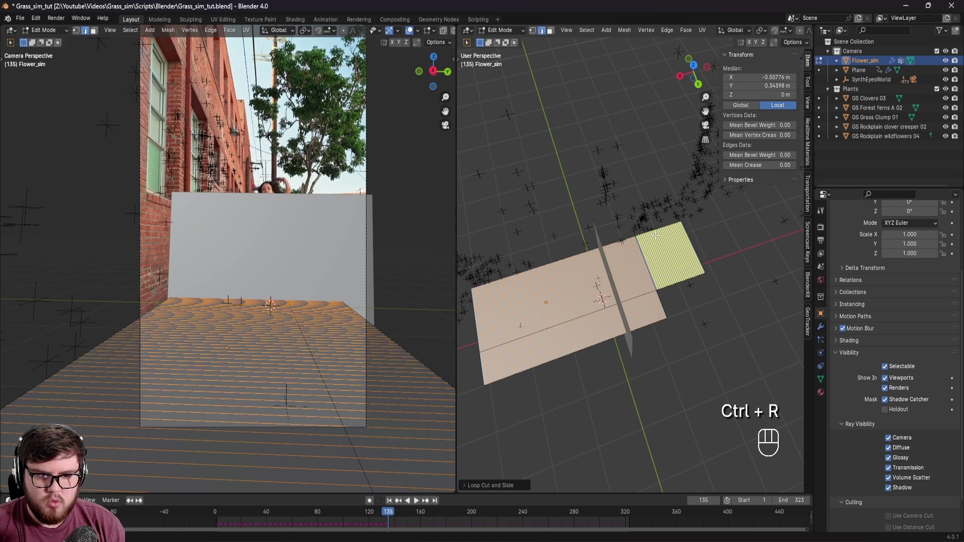
click(655, 235)
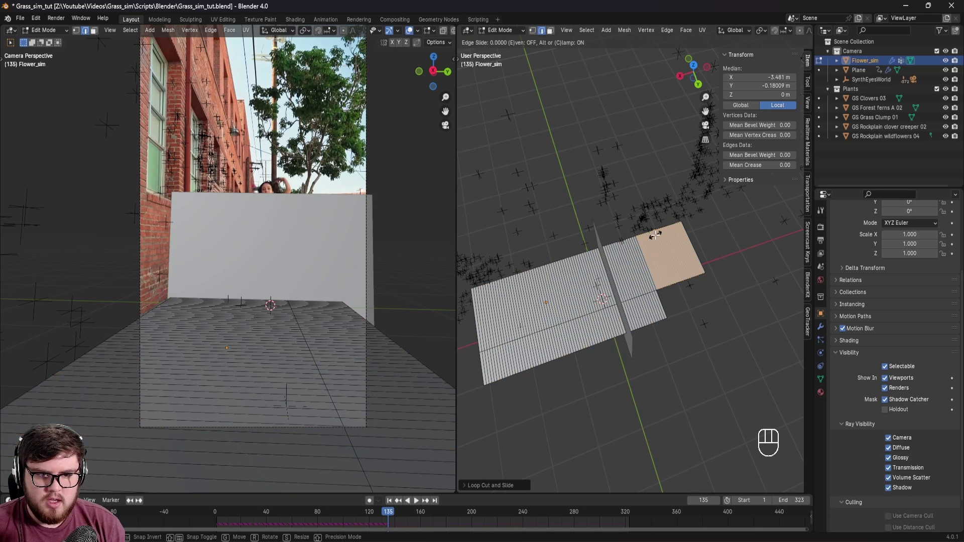
Add dense lengthwise loop cuts along the wider strip of Flower_sim, running through the end section.
key(ctrl+r)
click(493, 311)
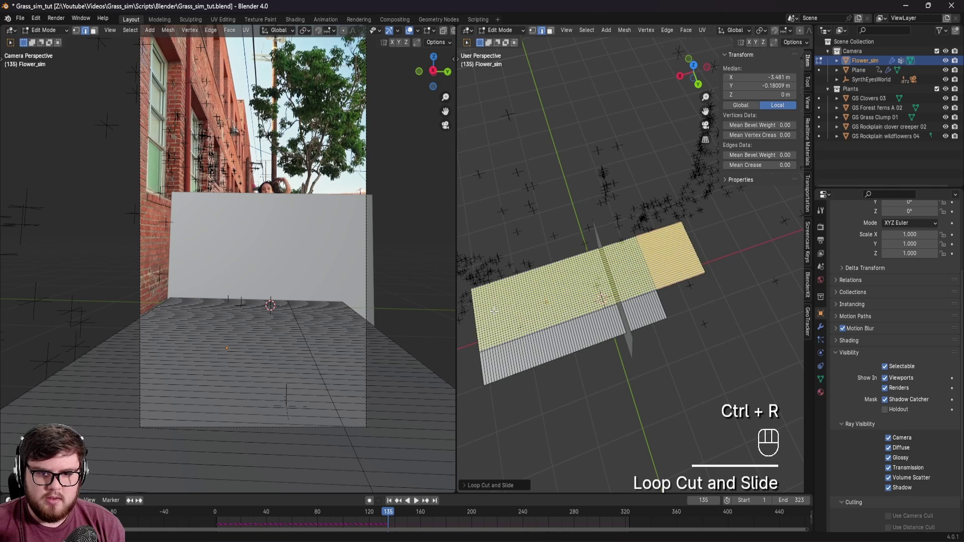
click(493, 312)
Add dense lengthwise loop cuts along the narrower strip of Flower_sim, return to Object Mode, and save the file.
key(ctrl+r)
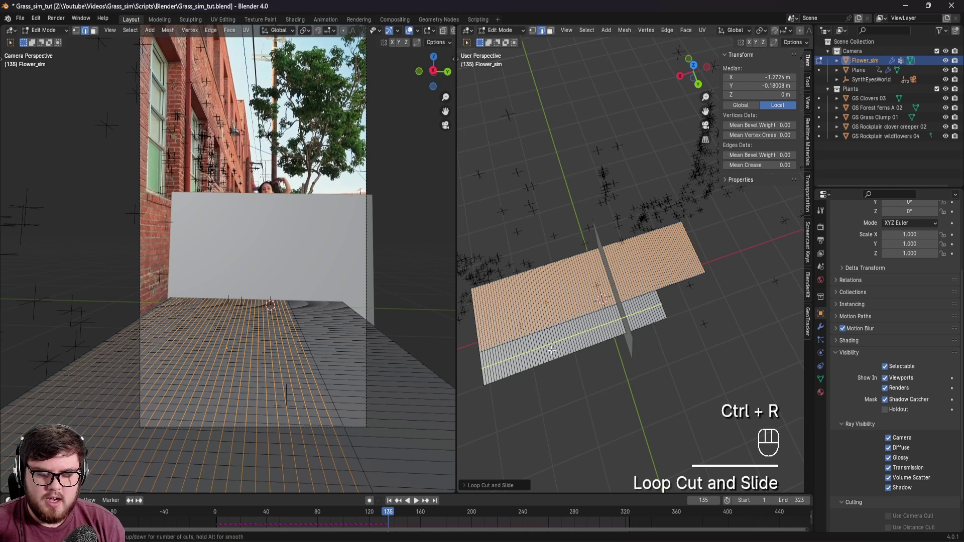
click(551, 350)
key(Tab)
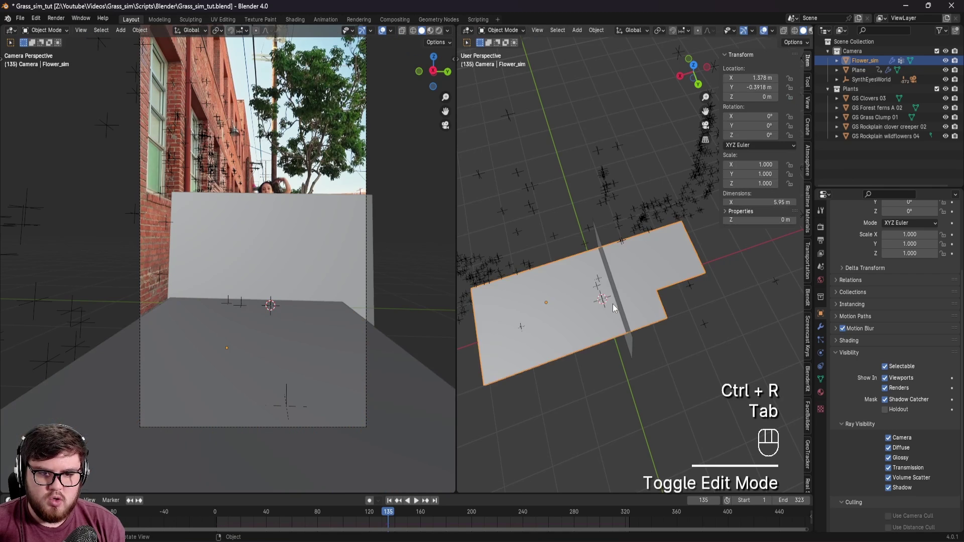
scroll(612, 315, up, 4)
key(ctrl+s)
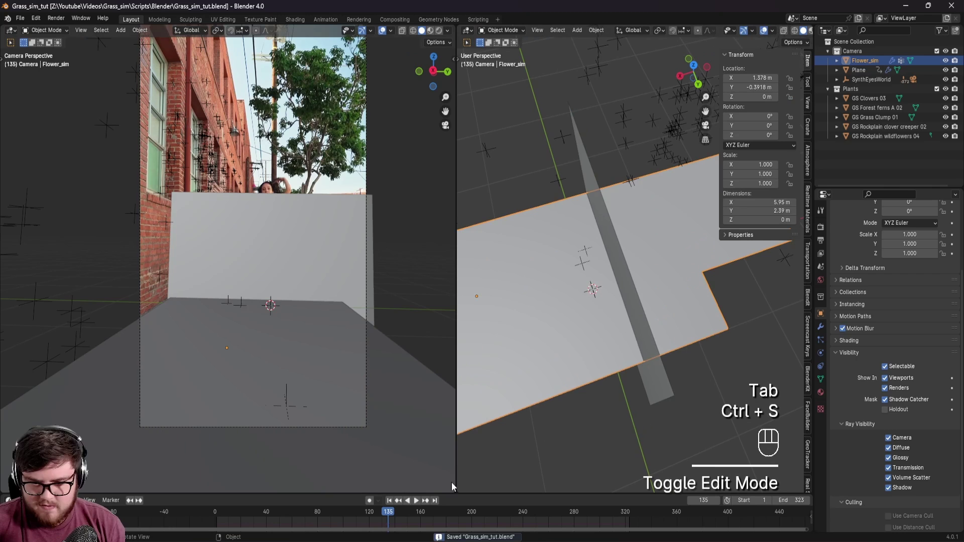
Rewind the timeline to frame 1, save the file, and switch Flower_sim to Weight Paint mode.
click(389, 501)
shift+middle_drag(596, 358, 531, 62)
key(ctrl+s)
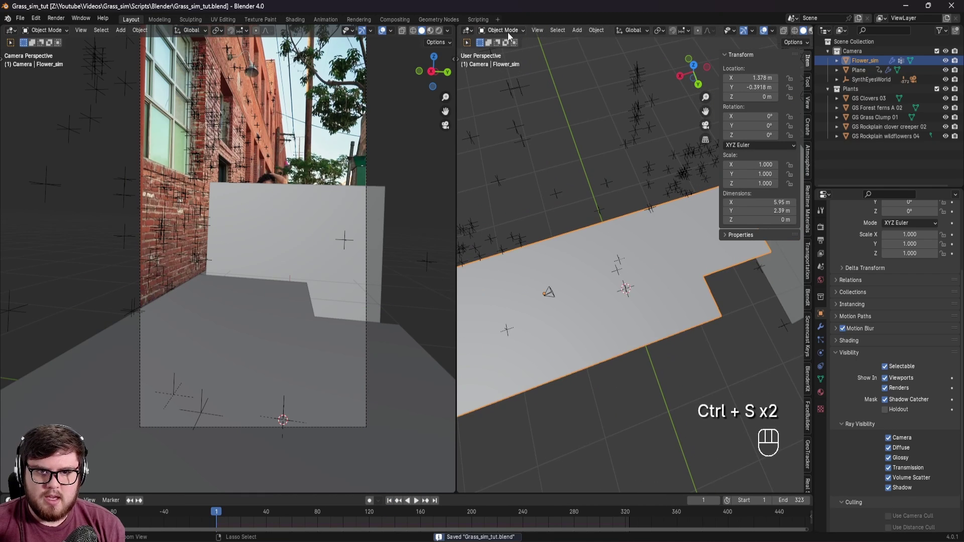
click(507, 32)
click(494, 82)
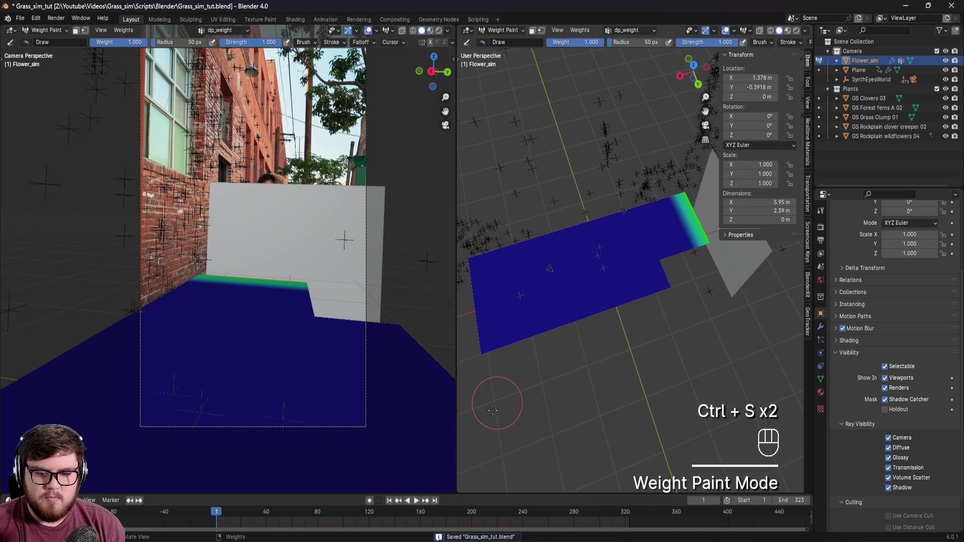
Play the animation to check the weights spreading over Flower_sim, save the file, and return to frame 1.
key(space)
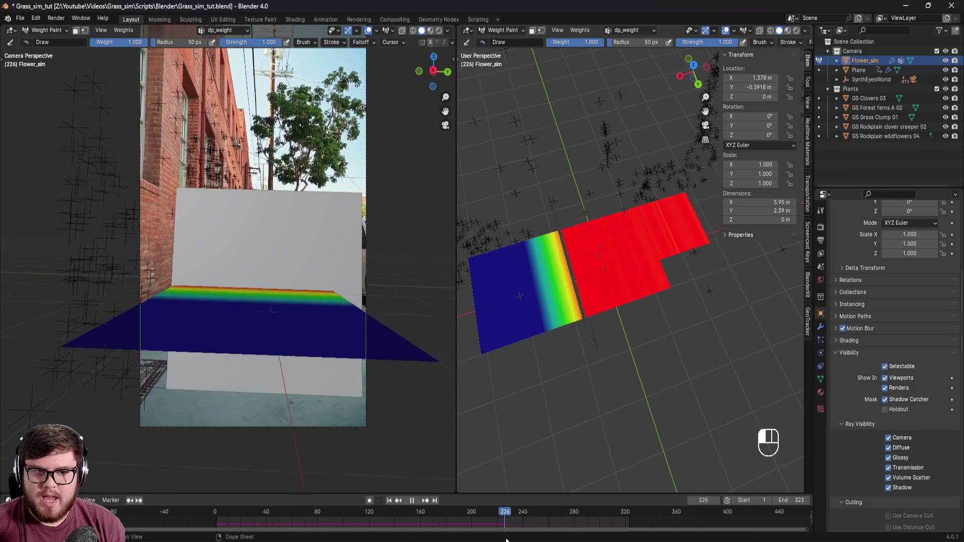
key(space)
key(ctrl+s)
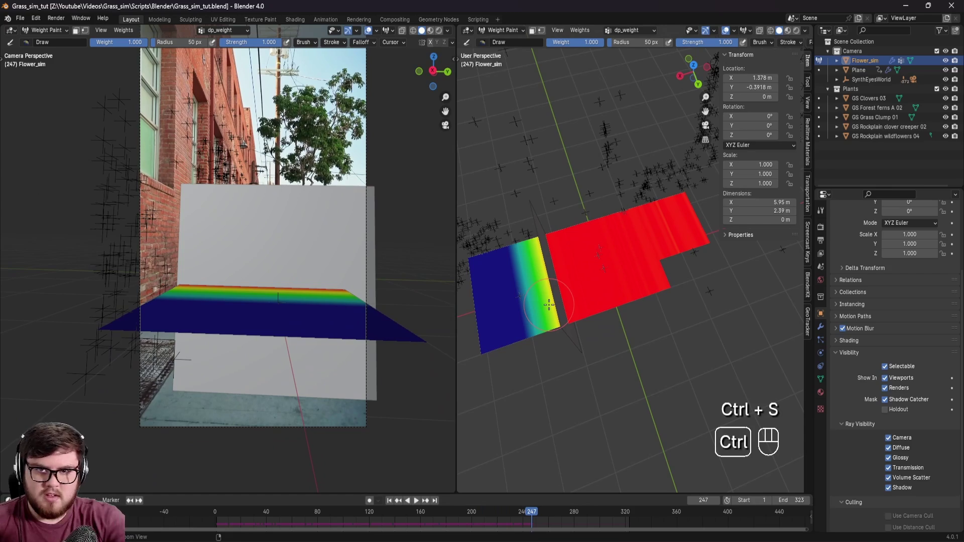
key(space)
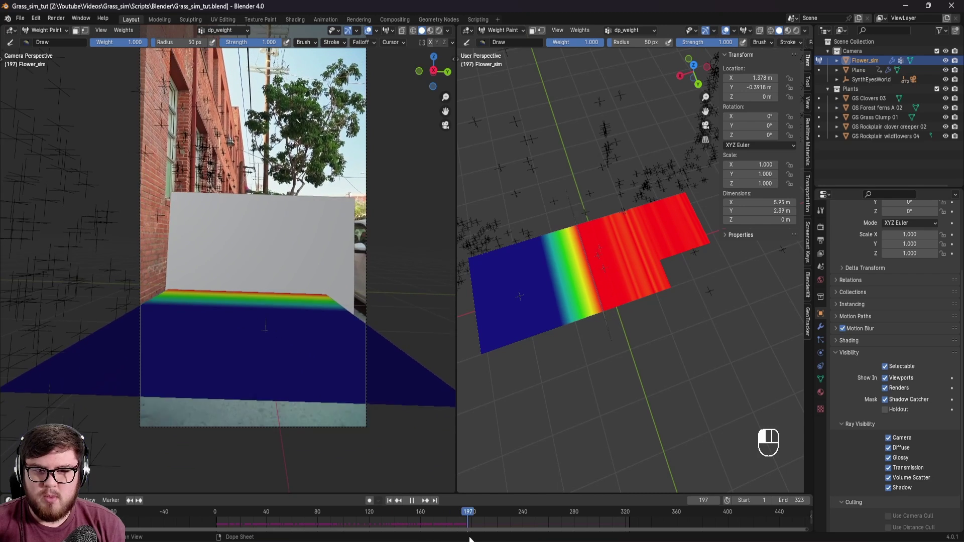
key(space)
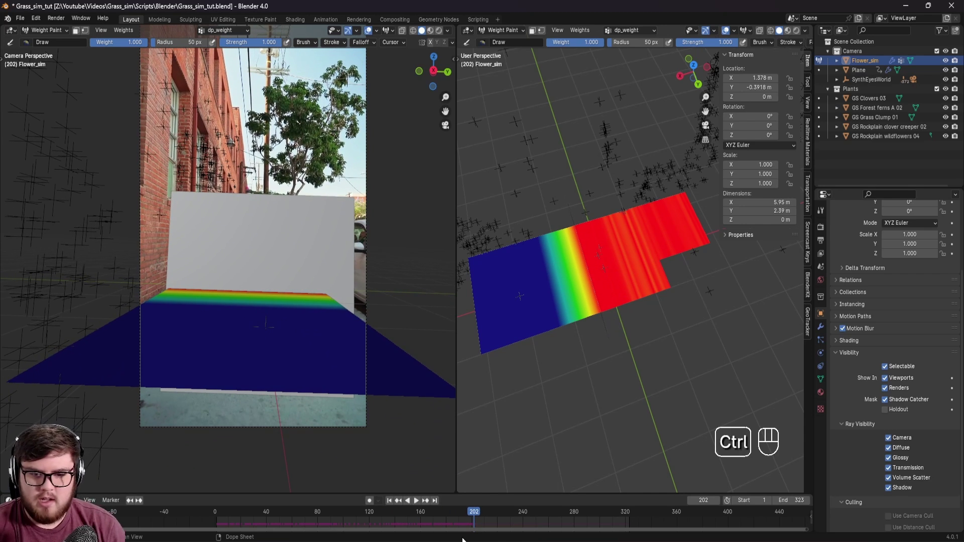
key(ctrl+s)
click(389, 500)
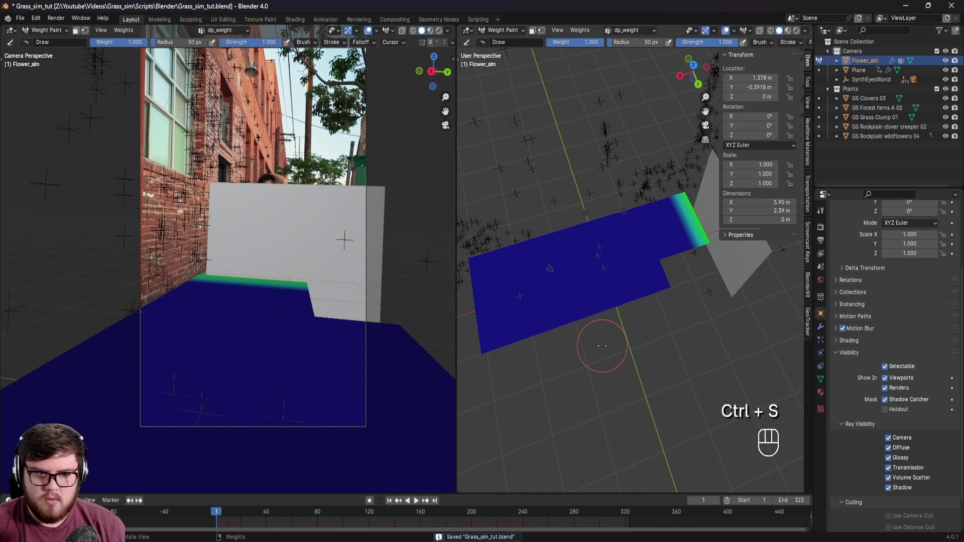
Return Flower_sim from Weight Paint to Object Mode, keep it selected, and save the file.
click(500, 30)
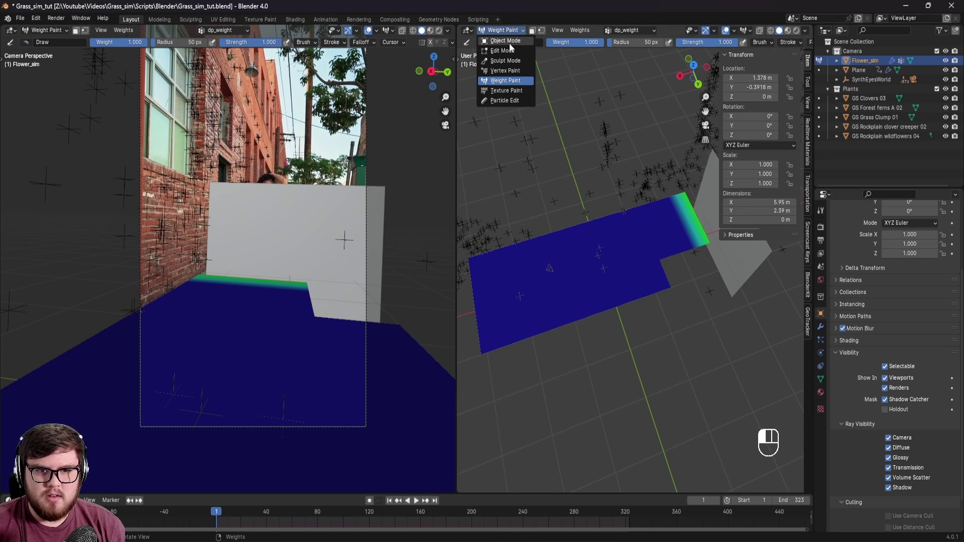
click(508, 41)
click(637, 240)
key(ctrl+s)
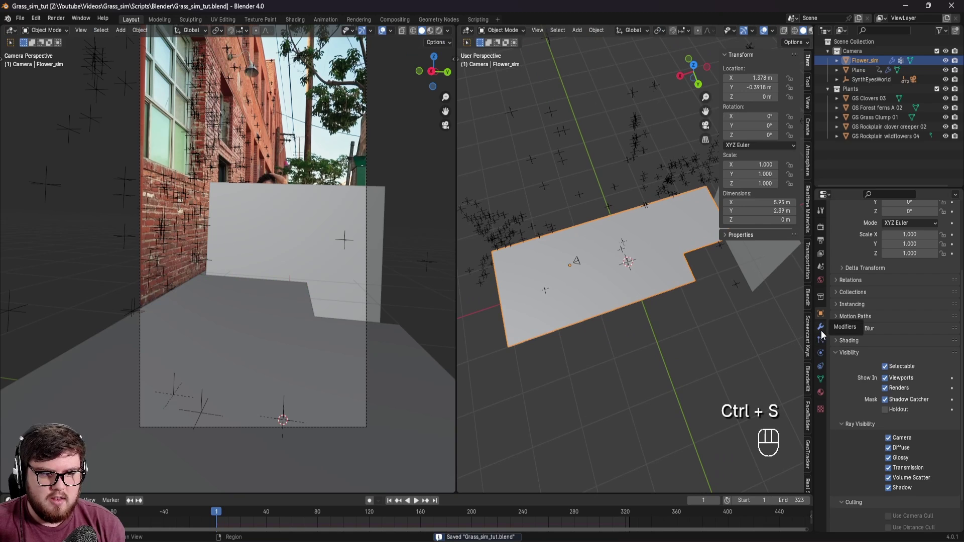
Move the Dynamic Paint modifier above ParticleSystem in Flower_sim's modifier stack and save the file.
click(820, 330)
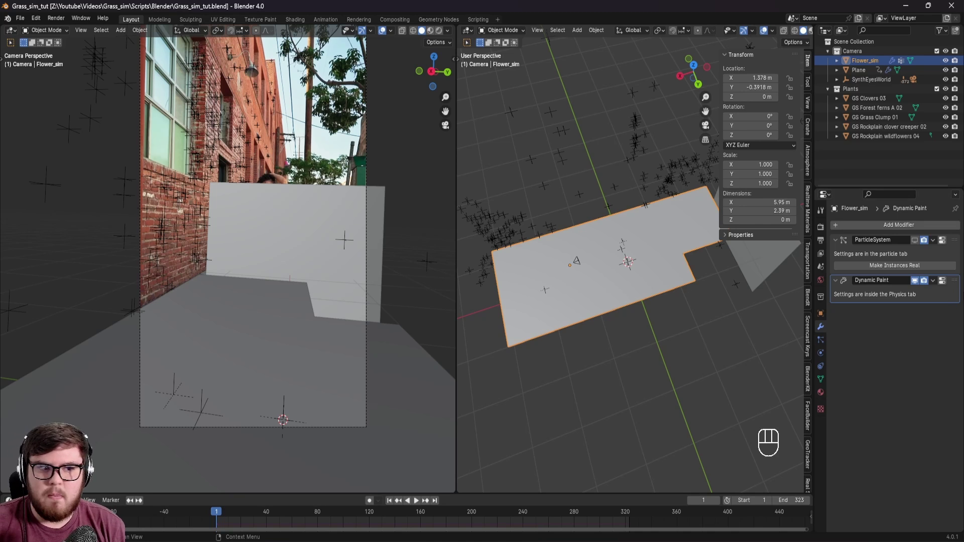
mouse_move(954, 282)
mouse_down()
mouse_move(948, 246)
mouse_move(895, 234)
mouse_up()
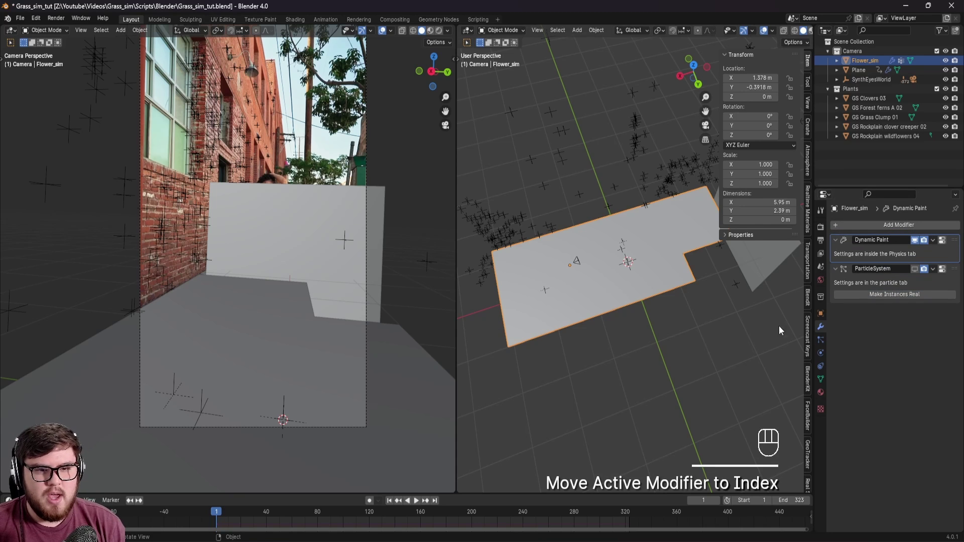
shift+middle_drag(693, 361, 685, 386)
key(ctrl+s)
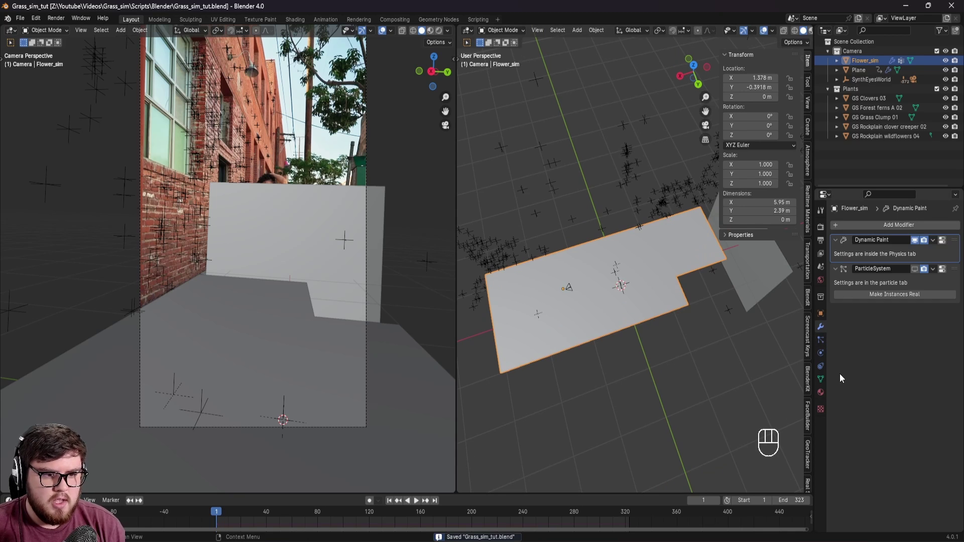
Bake the Dynamic Paint cache of Flower_sim's canvas surface.
click(820, 366)
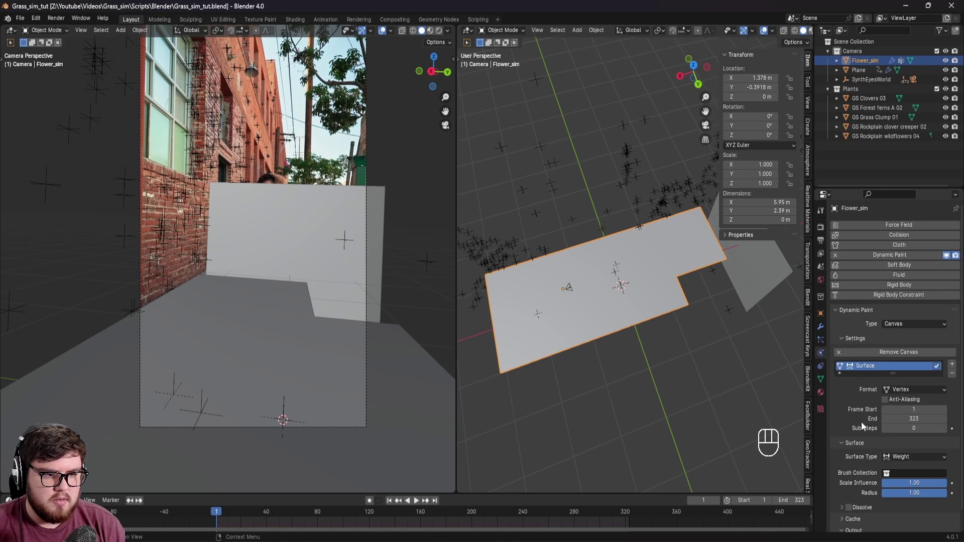
scroll(861, 417, down, 1)
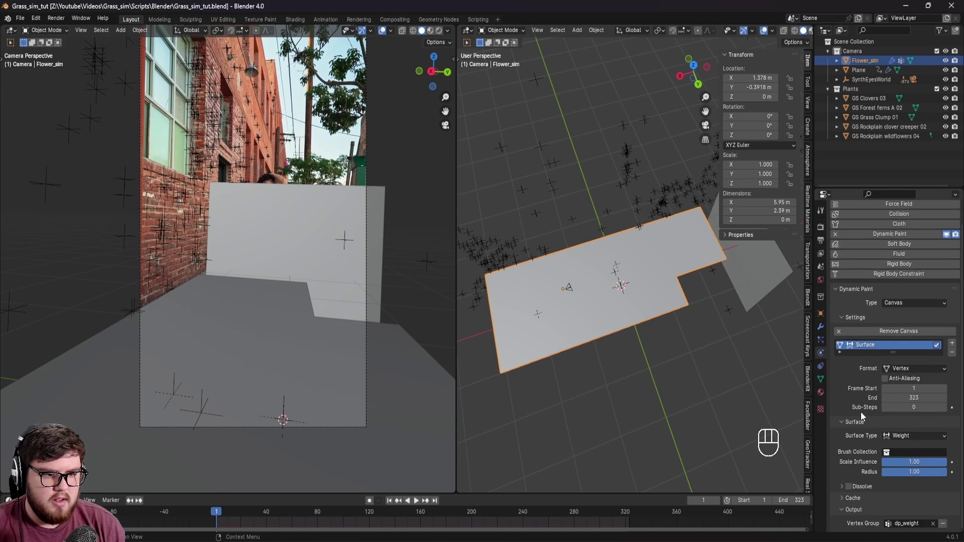
click(853, 497)
scroll(859, 477, down, 5)
click(903, 444)
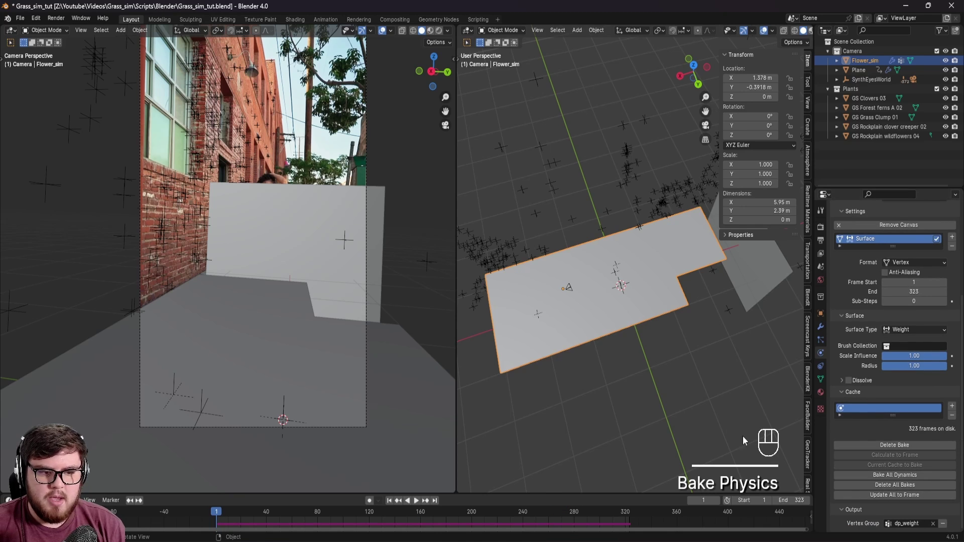
Scrub to frame 184, inspect the baked weights on Flower_sim in Weight Paint mode, and return to Object Mode.
drag(220, 515, 451, 538)
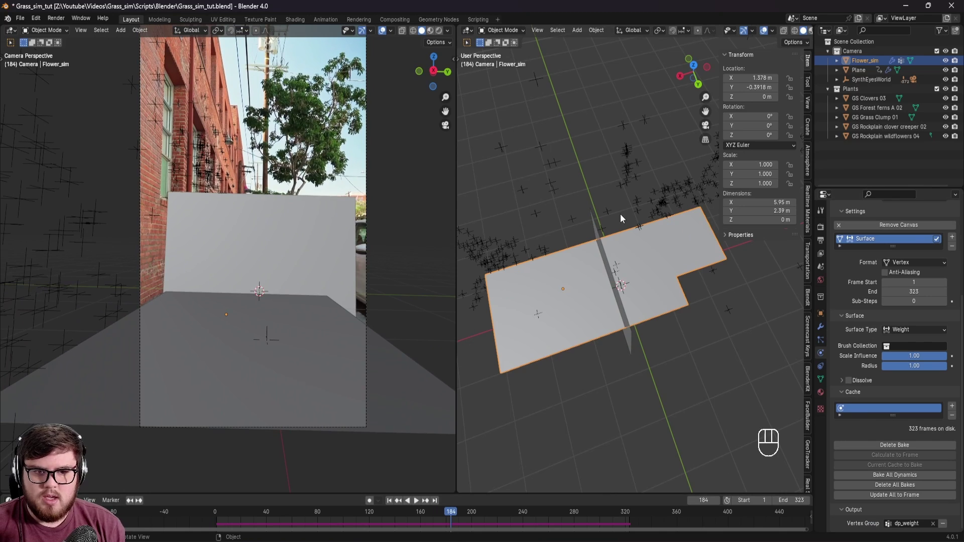
click(502, 31)
click(502, 81)
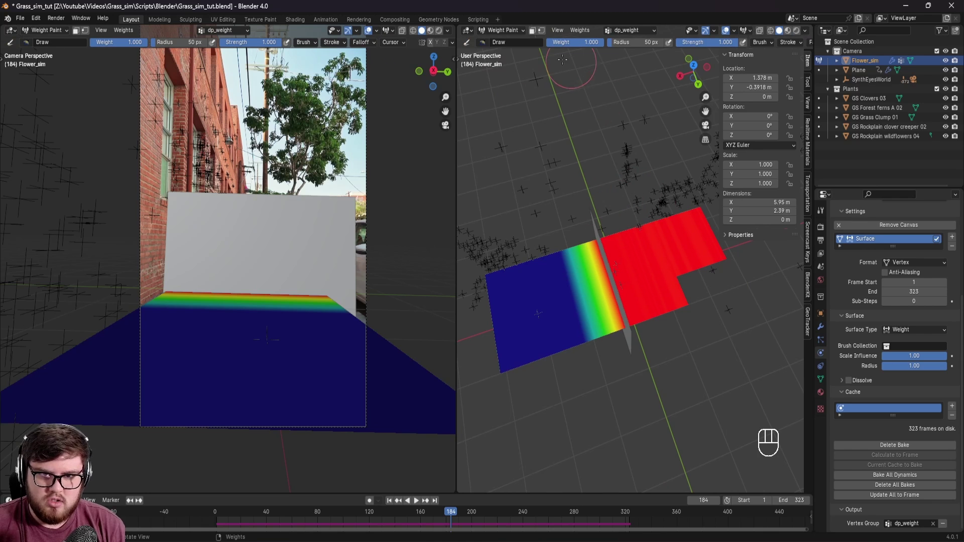
click(507, 34)
click(505, 43)
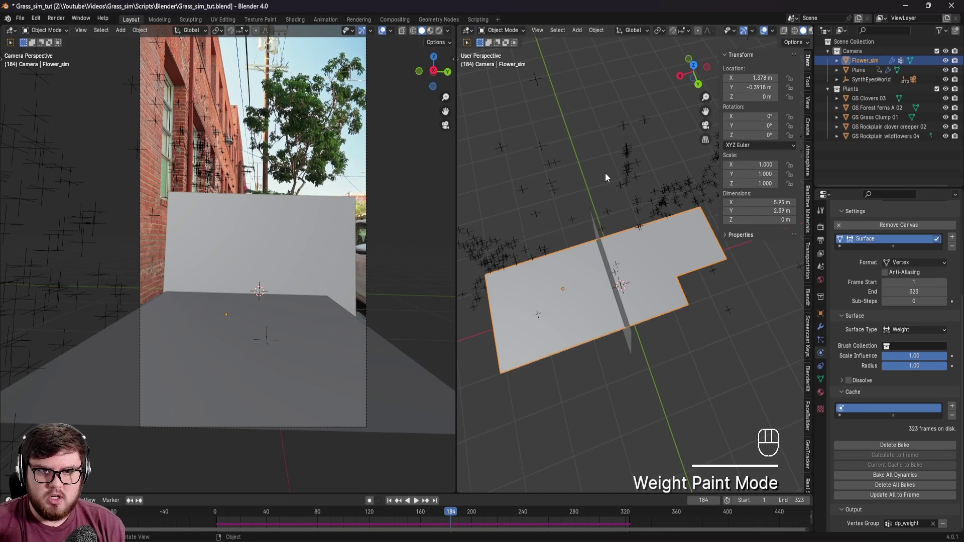
Save the file, select the upright brush plane, and rename it Brush.
shift+middle_drag(633, 252, 646, 261)
key(ctrl+s)
middle_drag(632, 296, 681, 261)
click(681, 261)
double_click(865, 70)
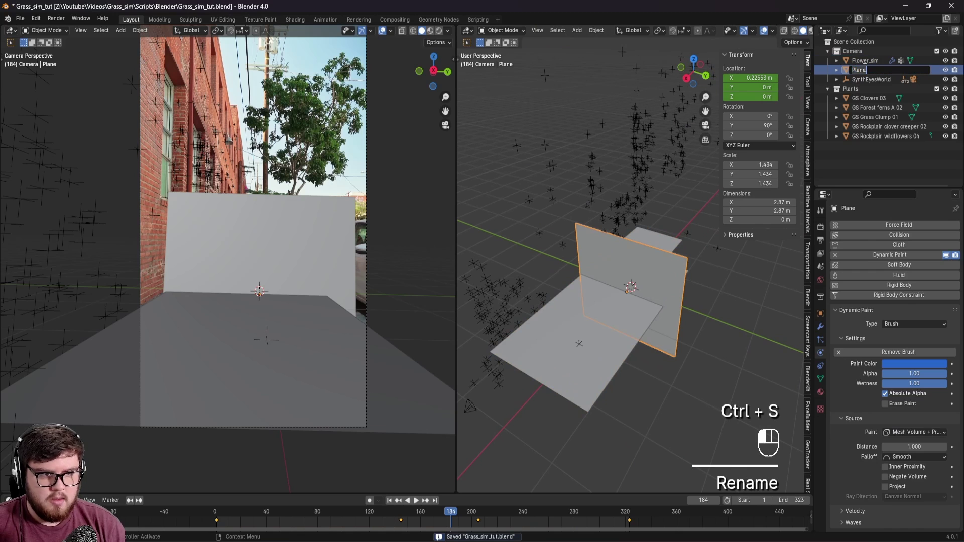
text(Brush)
key(Return)
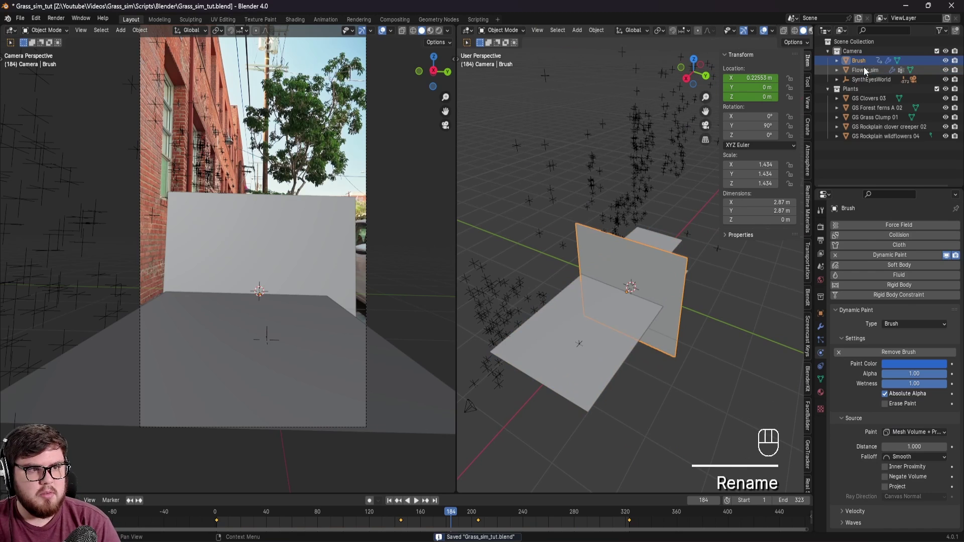
Create a collection named Flowers in the scene and move Flower_sim into it.
click(827, 89)
right_click(867, 117)
click(857, 114)
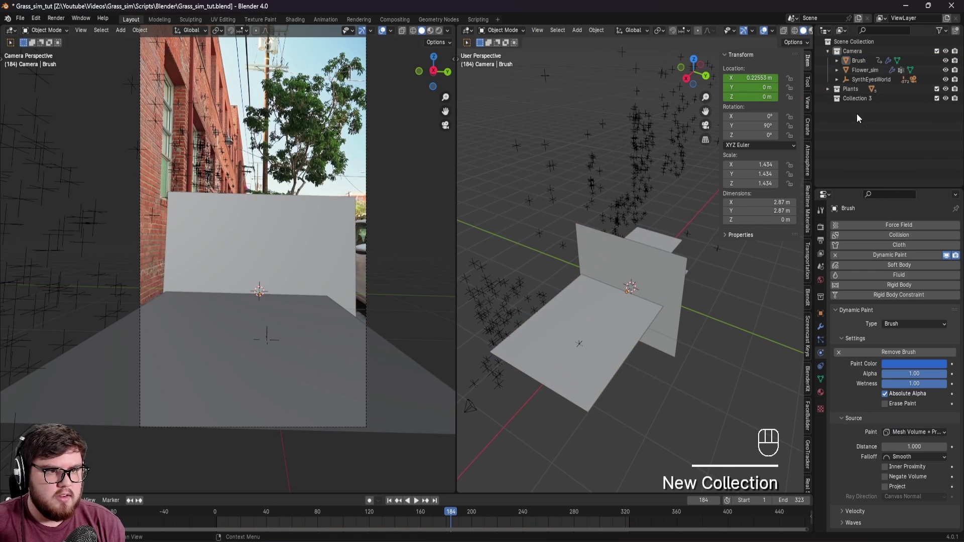
double_click(858, 99)
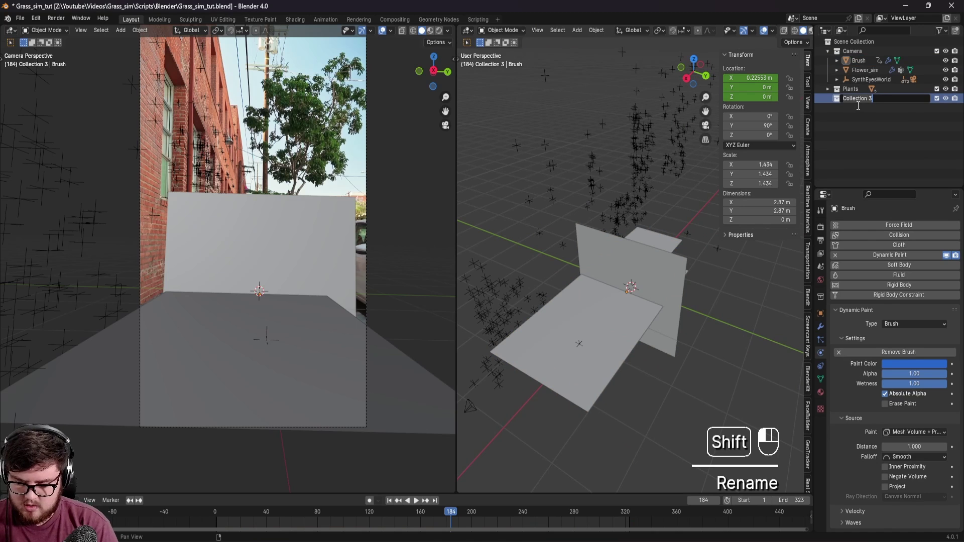
text(Flowers)
key(Return)
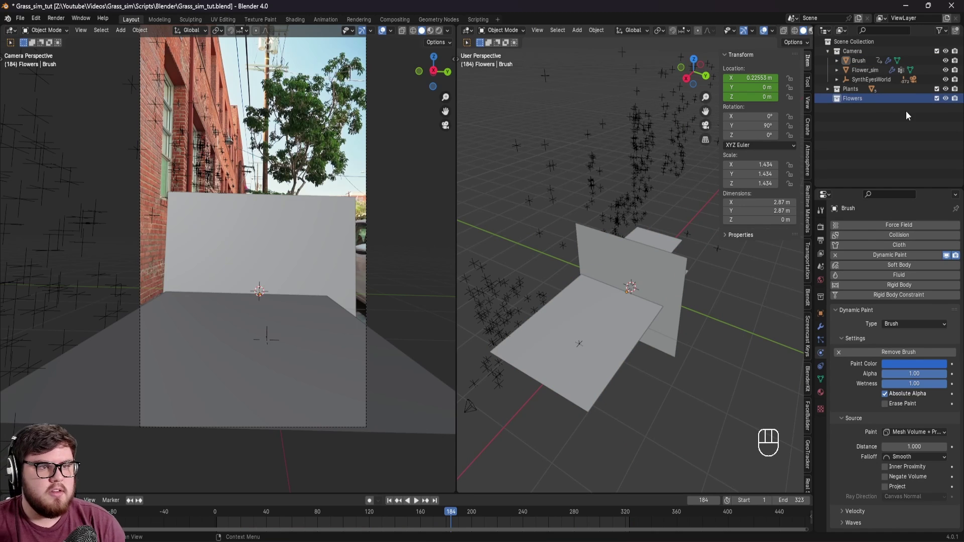
click(867, 70)
drag(864, 71, 864, 98)
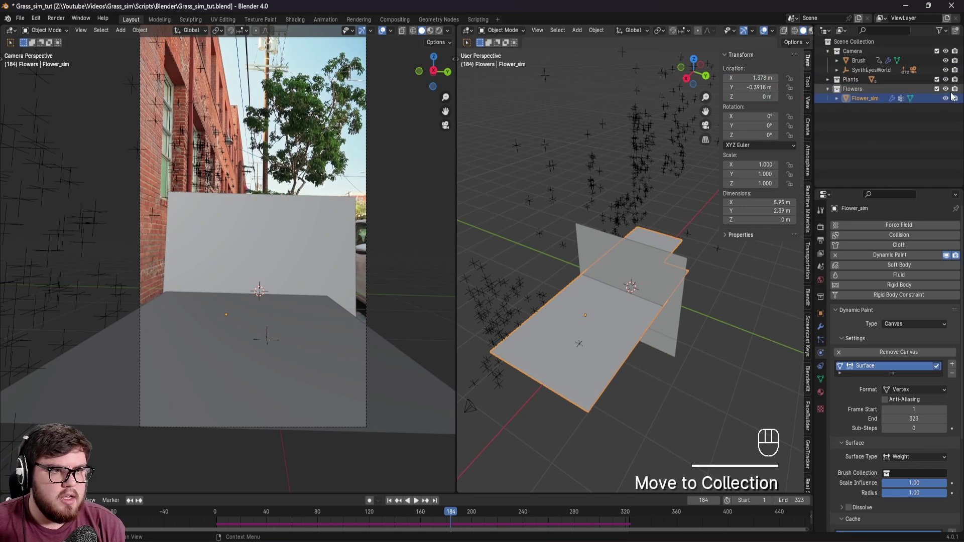
Take the Brush plane out of the Camera collection and put it in a new collection named Brush.
click(859, 60)
drag(859, 61, 863, 90)
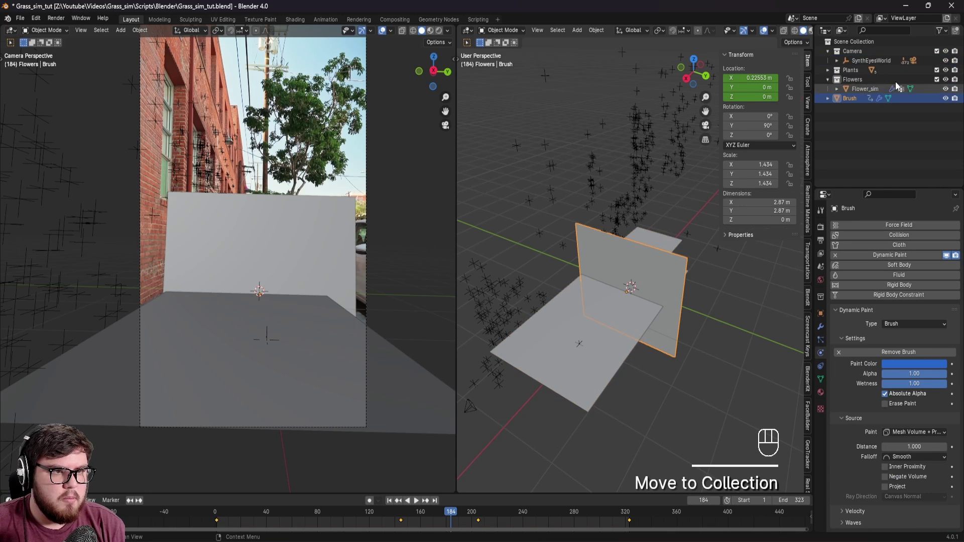
click(828, 51)
right_click(859, 100)
click(854, 113)
click(857, 91)
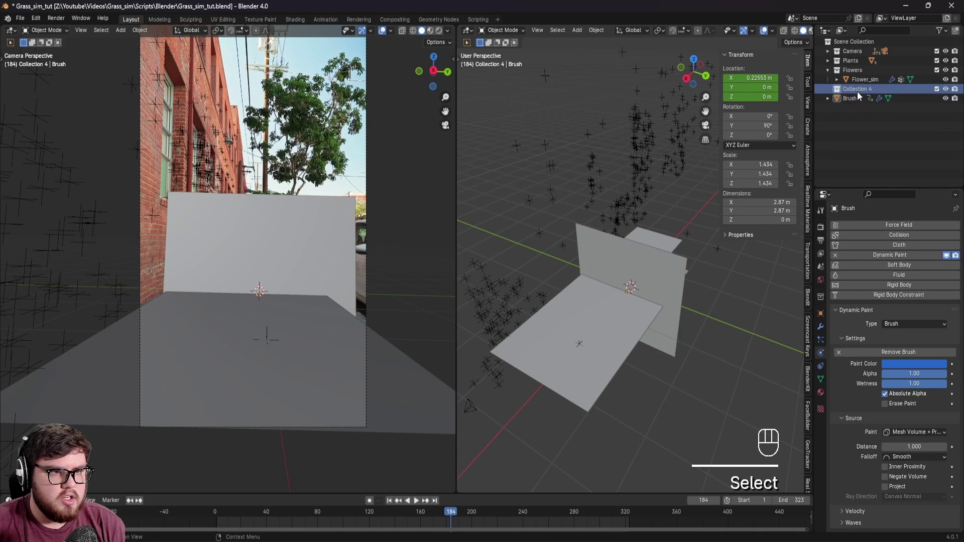
double_click(857, 91)
text(Brush)
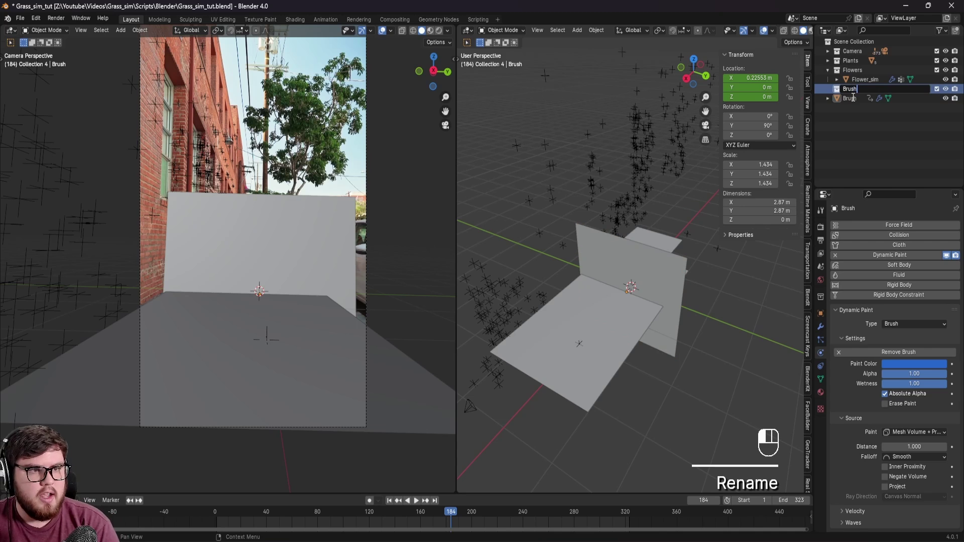
key(Return)
mouse_move(852, 97)
mouse_down()
mouse_move(862, 122)
mouse_move(847, 91)
mouse_up()
Exclude the Brush collection from the view layer and save the file.
click(938, 89)
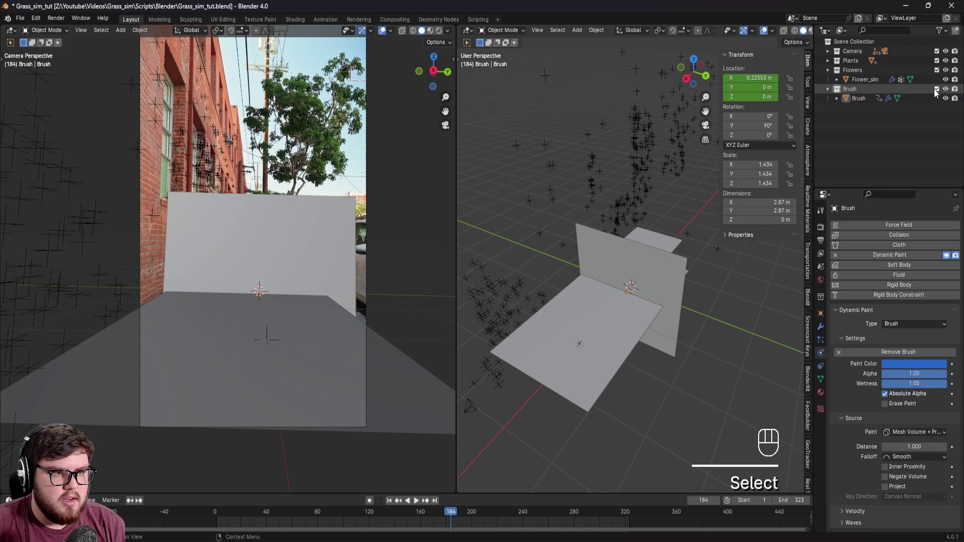
click(935, 89)
key(ctrl+s)
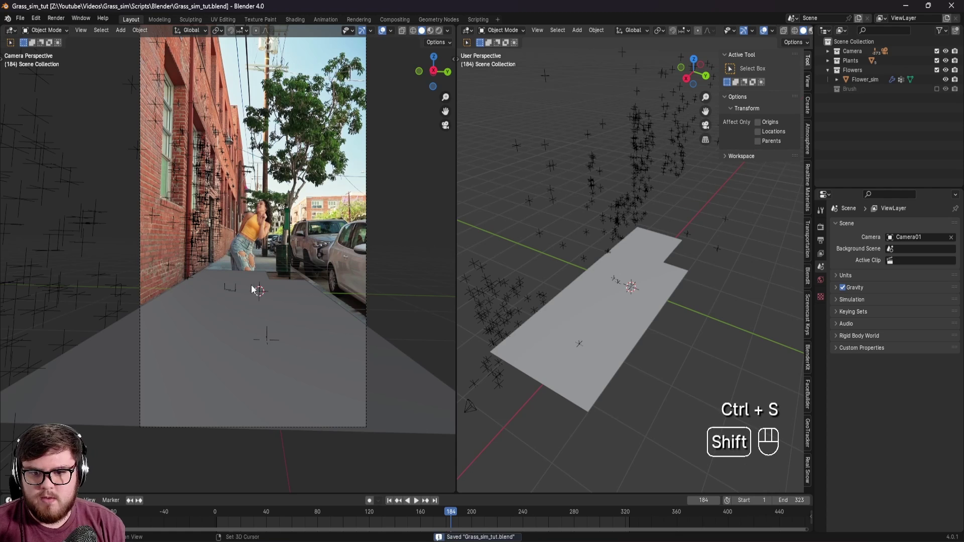
Switch the camera view to Rendered shading, frame it closer, and save the file.
shift+drag(251, 285, 294, 291)
key(ctrl+s)
key(z)
click(309, 291)
scroll(319, 279, up, 2)
shift+middle_drag(319, 278, 299, 268)
key(ctrl+s)
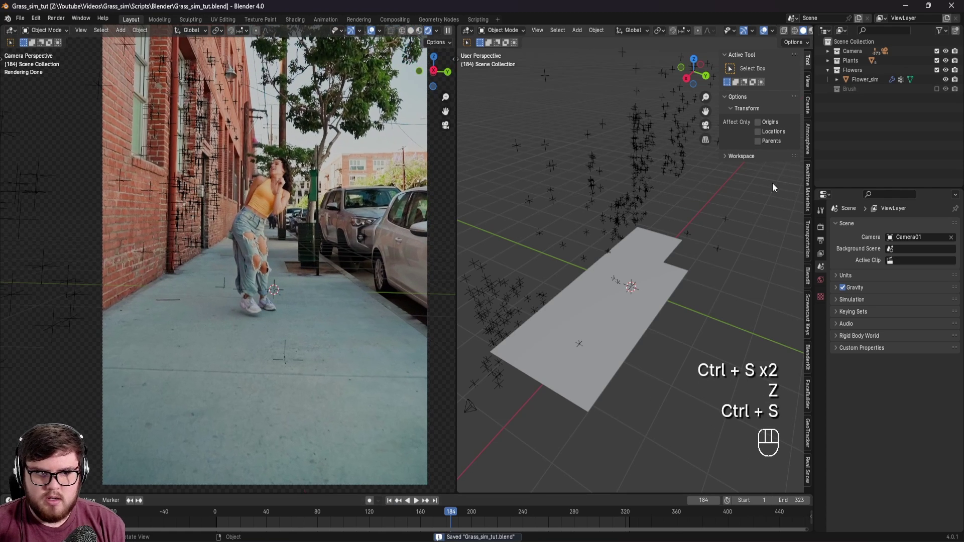
Select Flower_sim and enable viewport display of its particle system.
click(874, 80)
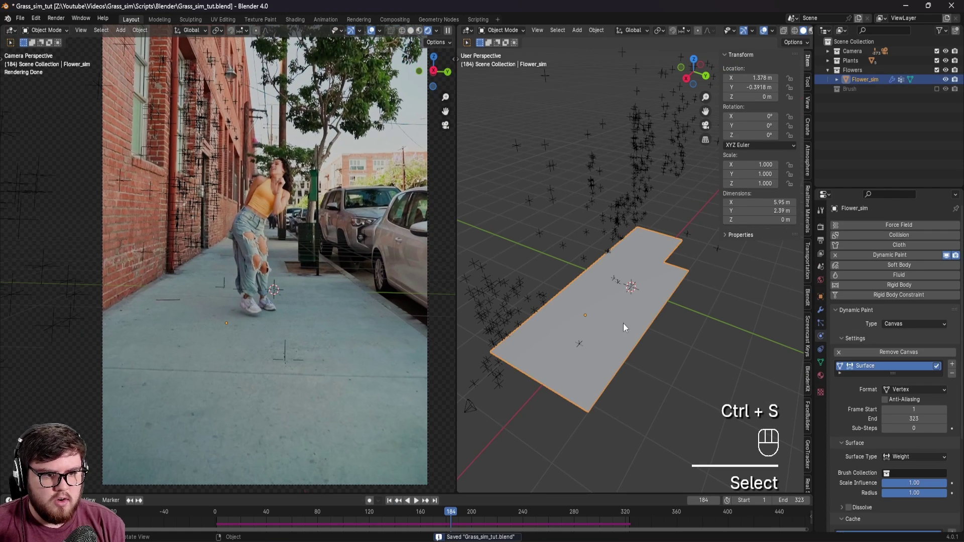
click(820, 323)
click(932, 228)
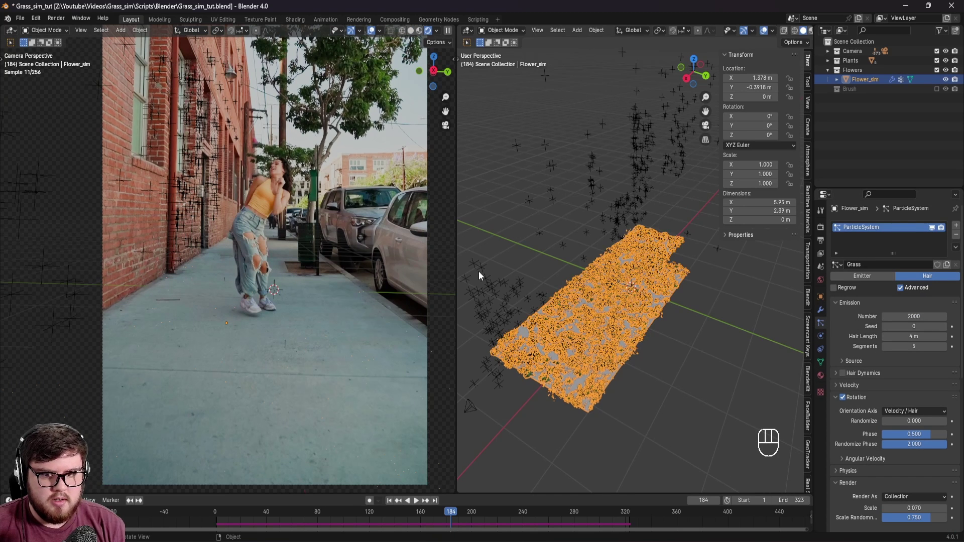
Turn off the Shadow Catcher option in Flower_sim's object visibility settings and save the file.
scroll(375, 313, down, 1)
shift+middle_drag(363, 292, 294, 309)
key(ctrl+s)
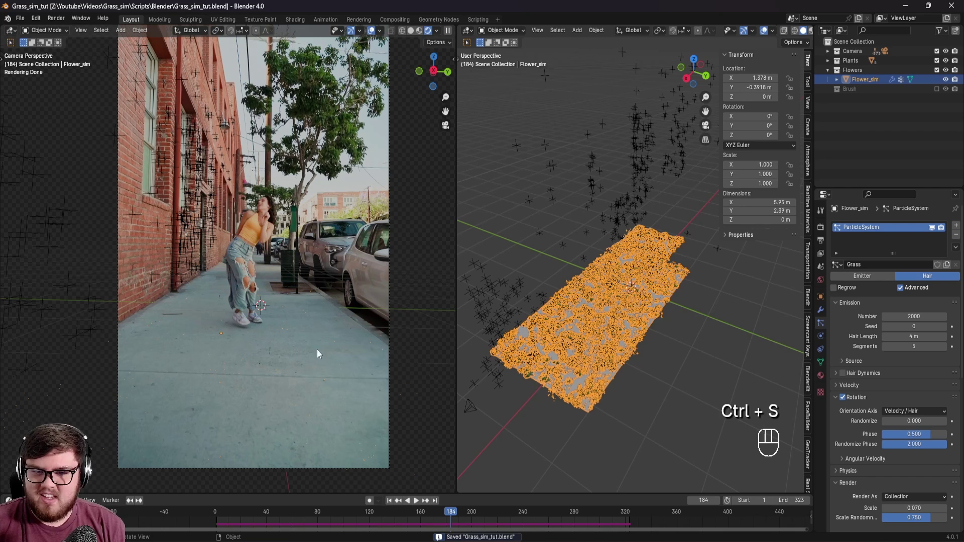
click(821, 296)
scroll(849, 411, down, 6)
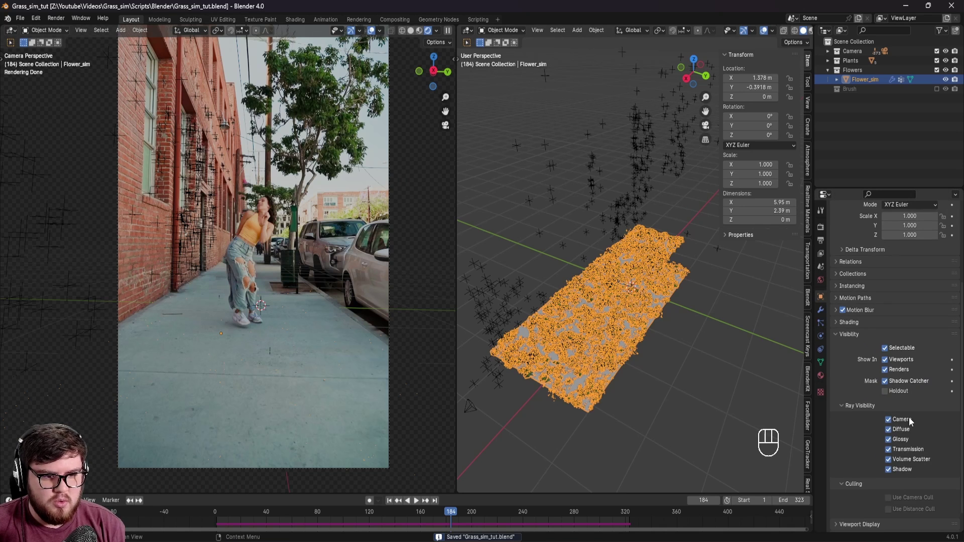
click(884, 358)
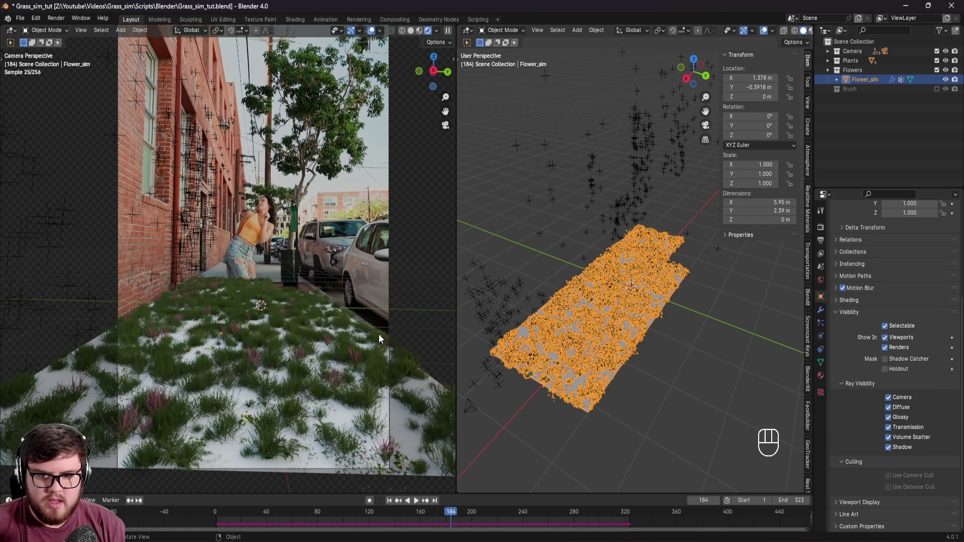
key(ctrl+s)
shift+middle_drag(280, 333, 294, 307)
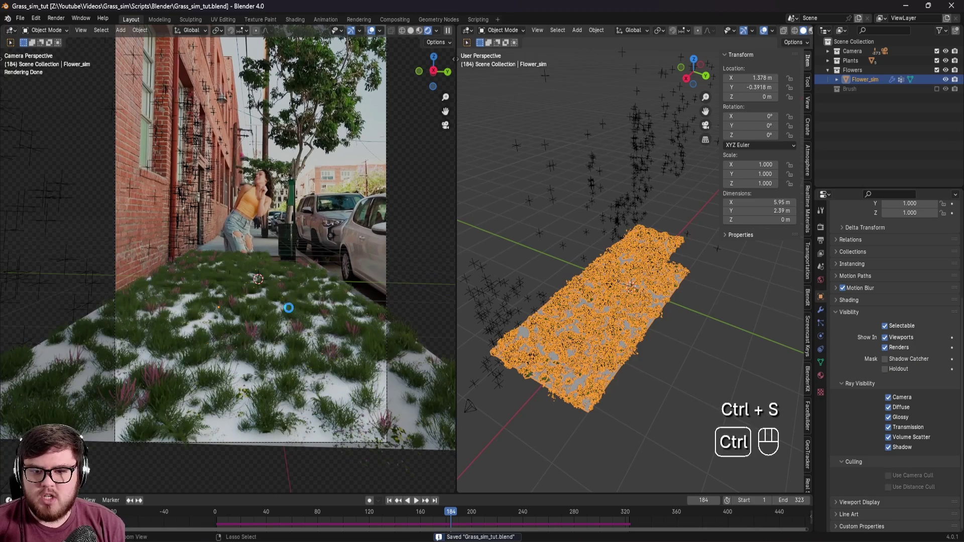
key(ctrl+s)
Examine the rendered grass, ferns and flowers in the camera view, both close up and across the whole sidewalk, keeping the file saved.
scroll(246, 384, up, 2)
shift+middle_drag(269, 392, 308, 359)
scroll(285, 308, down, 1)
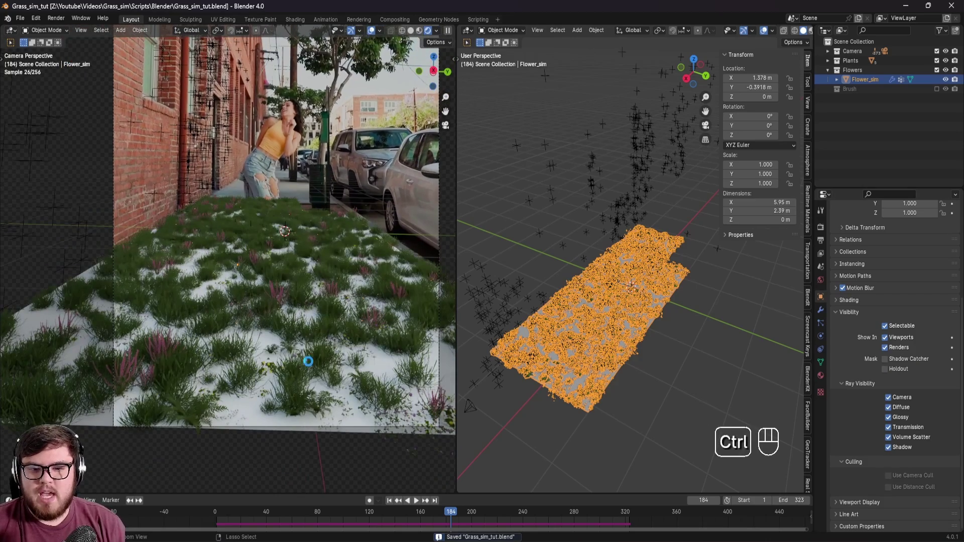
key(ctrl+s)
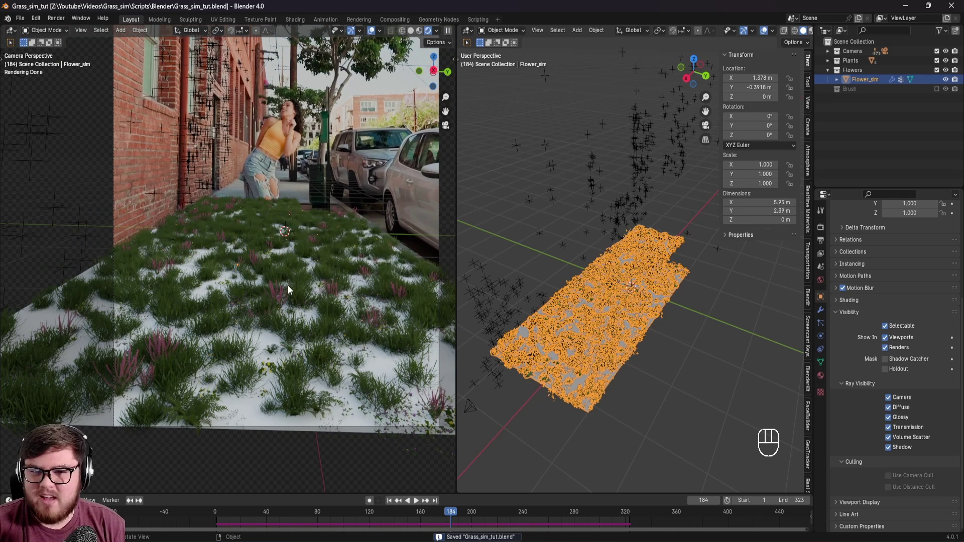
key(ctrl+s)
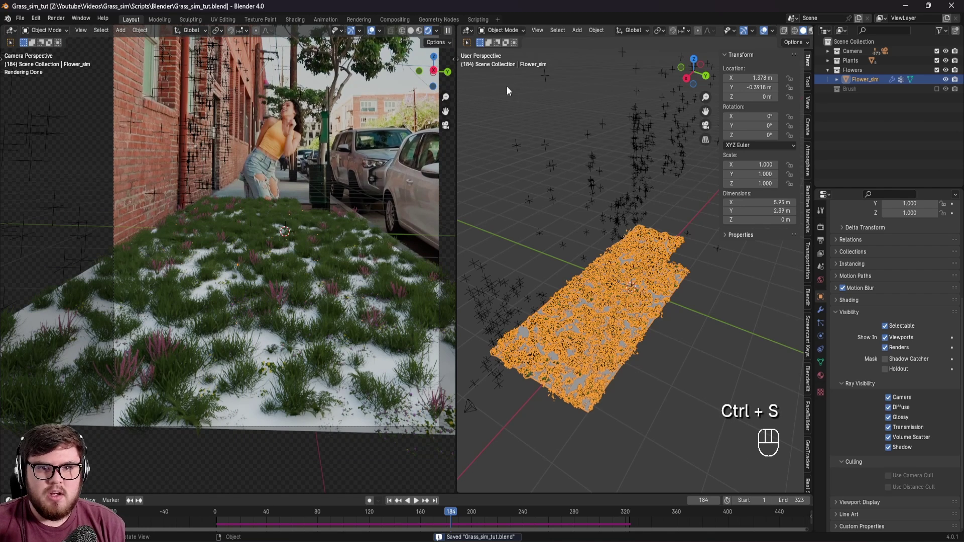
scroll(257, 303, up, 2)
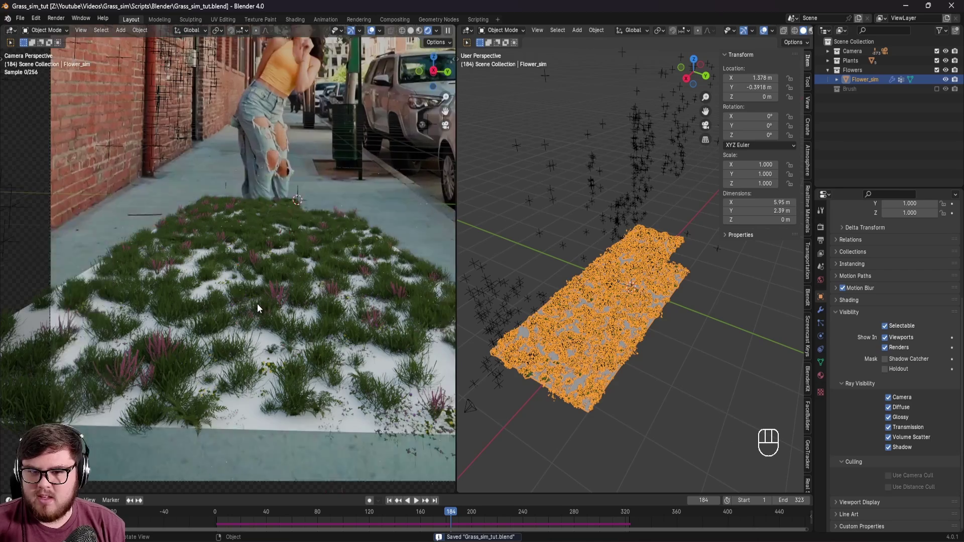
shift+middle_drag(257, 303, 316, 258)
scroll(299, 276, down, 1)
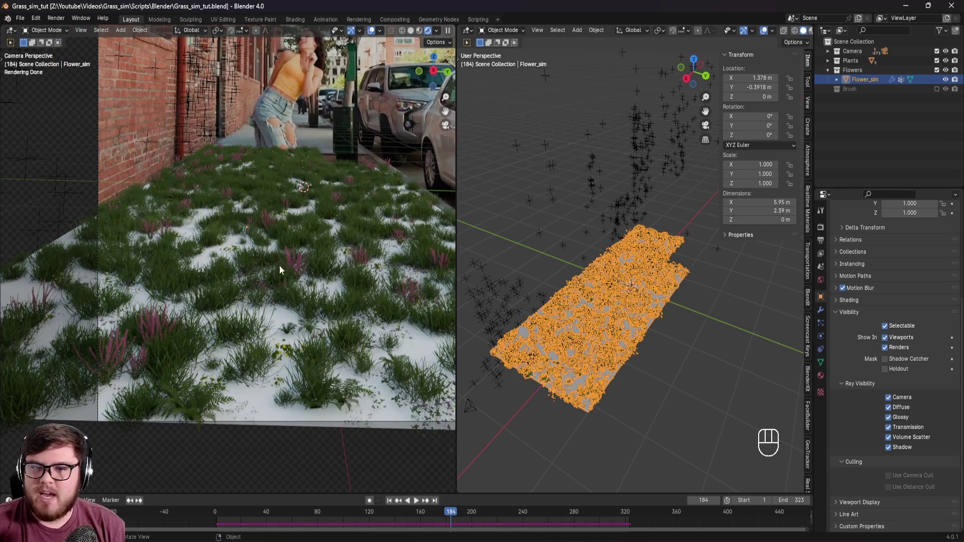
shift+middle_drag(280, 265, 276, 276)
key(ctrl+s)
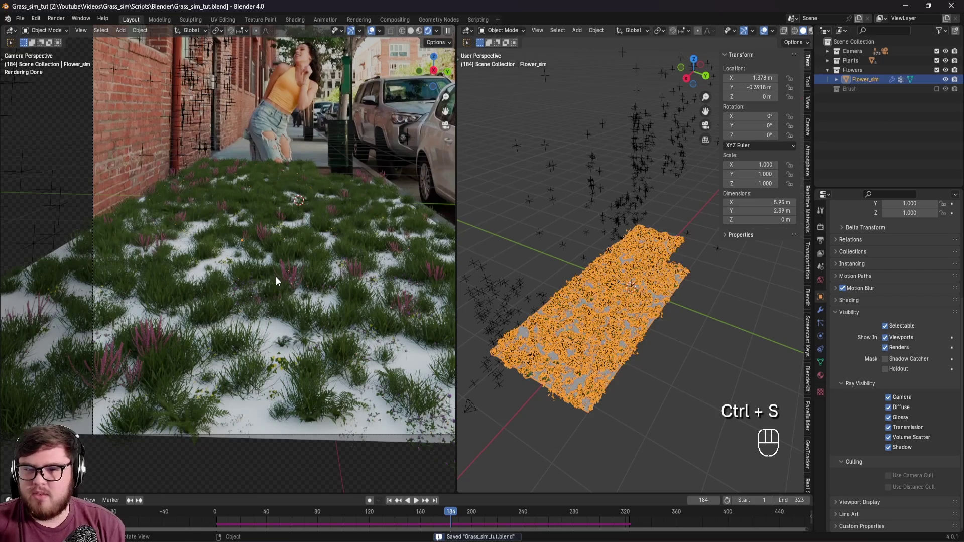
scroll(322, 317, up, 8)
shift+middle_drag(321, 349, 331, 300)
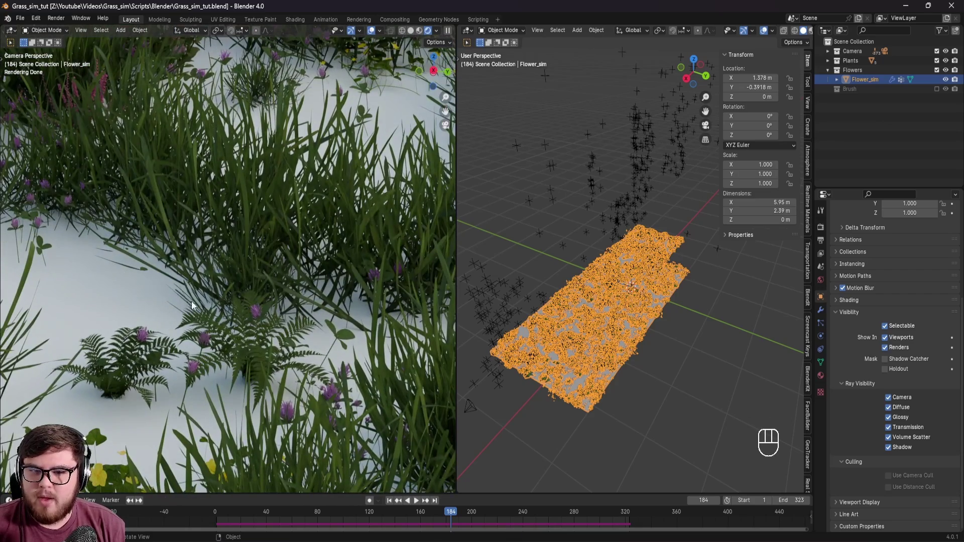
scroll(272, 251, down, 8)
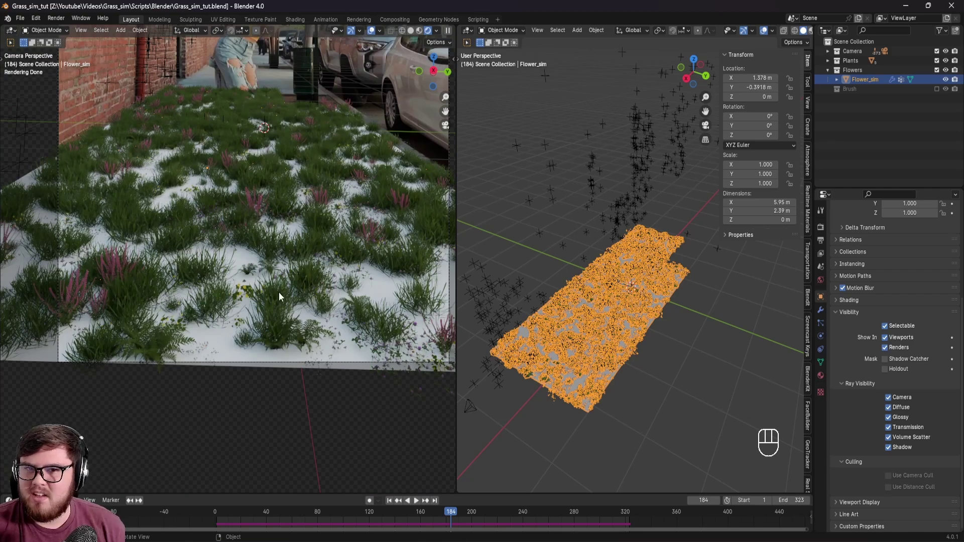
Save the Blender scene file with the whole camera view of the grassy sidewalk in sight.
shift+middle_drag(293, 218, 312, 331)
key(ctrl+s)
scroll(306, 302, down, 3)
key(ctrl+s)
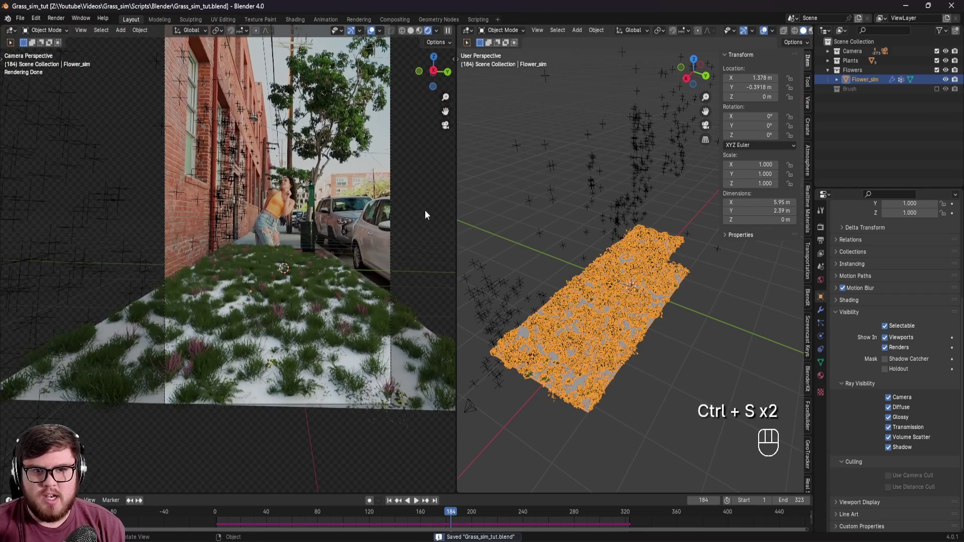
Create a new material on the Flower_sim plane and name it Ground.
click(820, 376)
click(877, 266)
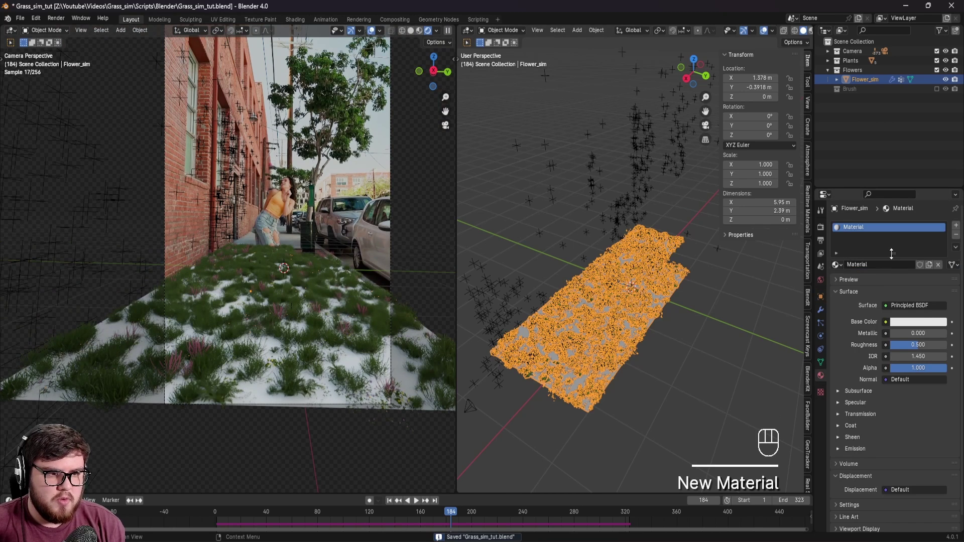
text(Ground)
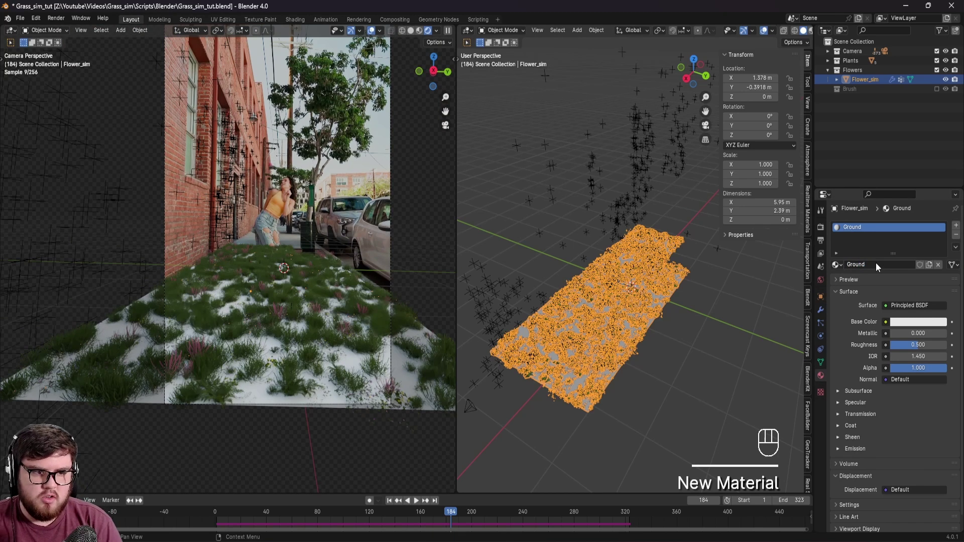
key(Return)
Switch the second 3D viewport to the Shader Editor and show the object's Ground material nodes instead of the world nodes.
click(469, 31)
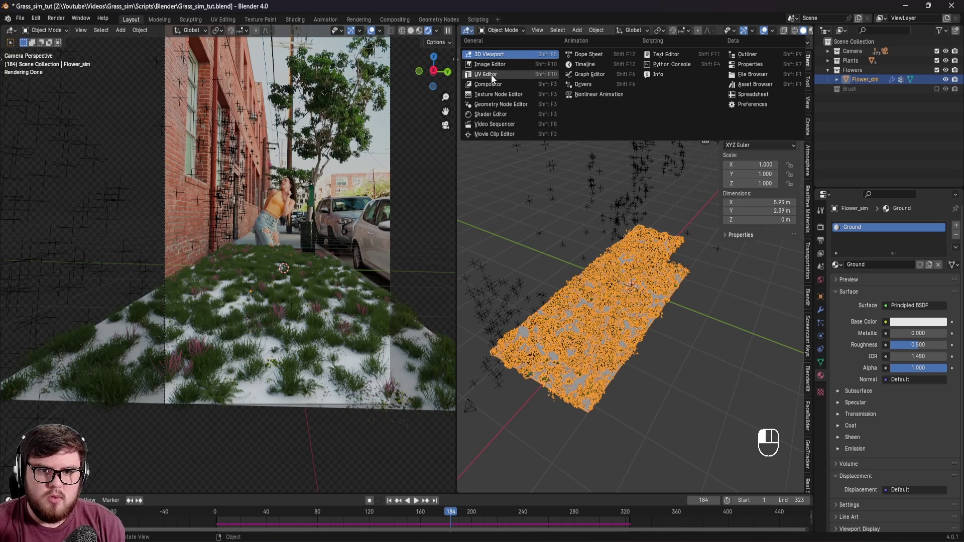
click(495, 103)
mouse_move(694, 311)
shift+middle_down()
mouse_move(663, 329)
mouse_move(713, 301)
mouse_move(695, 315)
shift+middle_up()
click(496, 31)
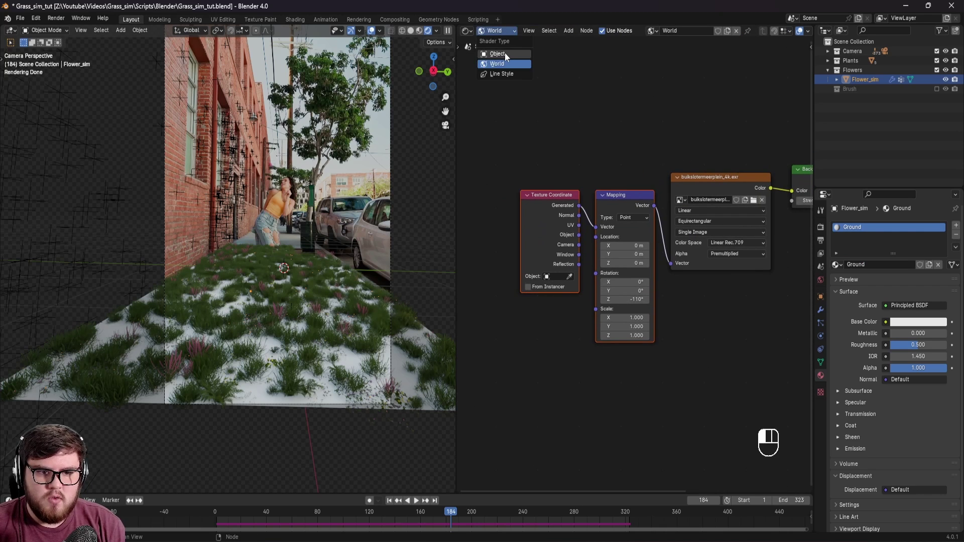
click(505, 52)
shift+middle_drag(727, 233, 548, 289)
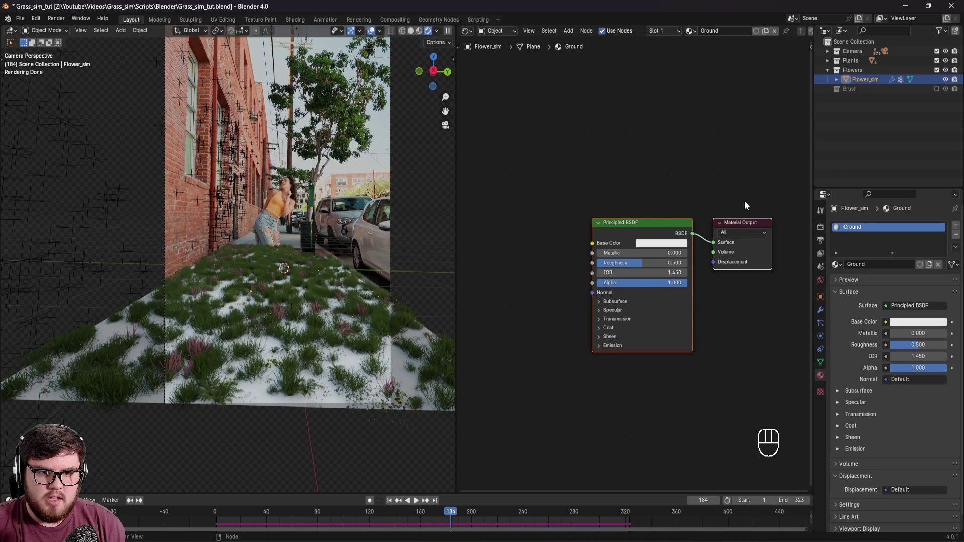
shift+middle_drag(592, 223, 639, 210)
scroll(321, 300, up, 2)
mouse_move(321, 302)
shift+middle_down()
mouse_move(316, 291)
mouse_move(319, 299)
shift+middle_up()
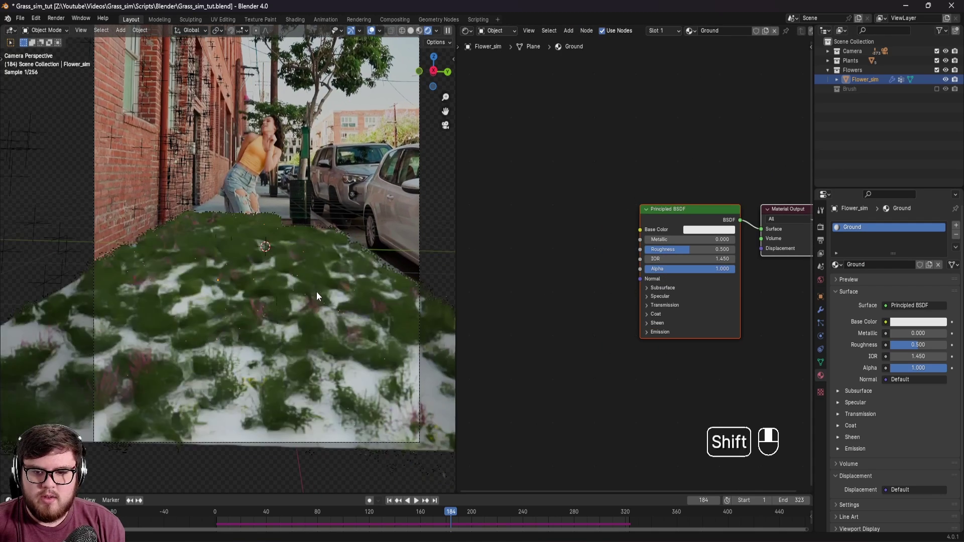
Add an Image Texture node beside the Principled BSDF in the Ground material.
click(520, 226)
key(shift+a)
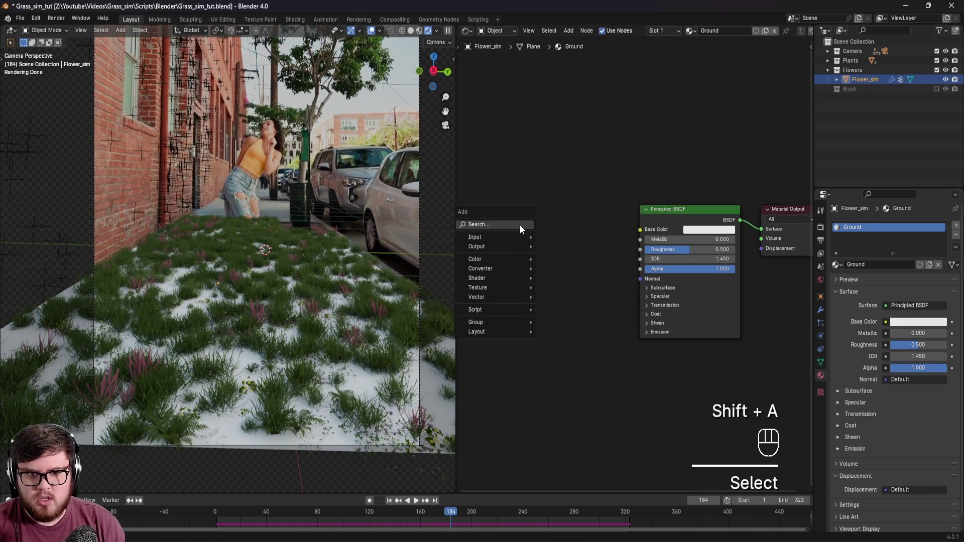
click(520, 225)
text(image)
key(Return)
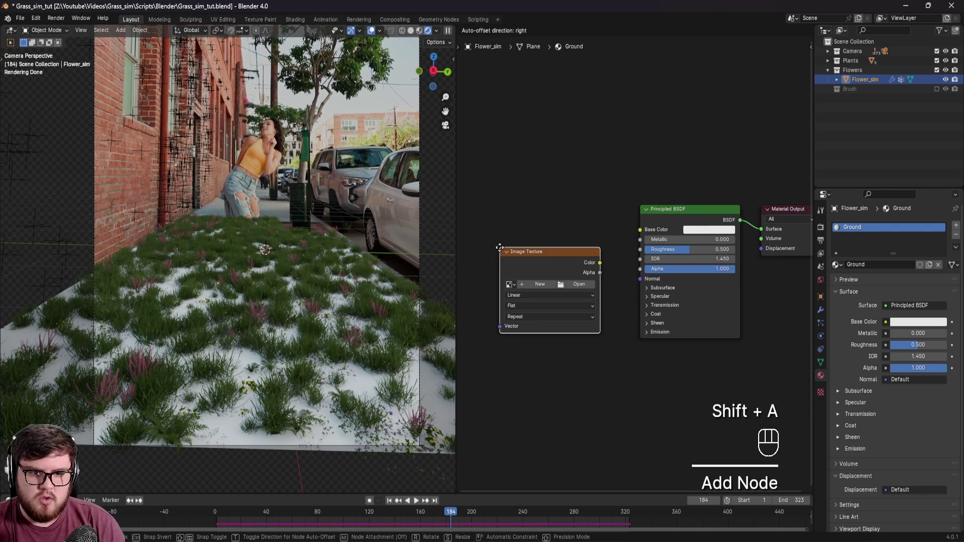
click(475, 210)
Load all Grass_sim_BG frames from the Footage\Image_Sequence folder into the image texture and enable Auto Refresh.
click(553, 244)
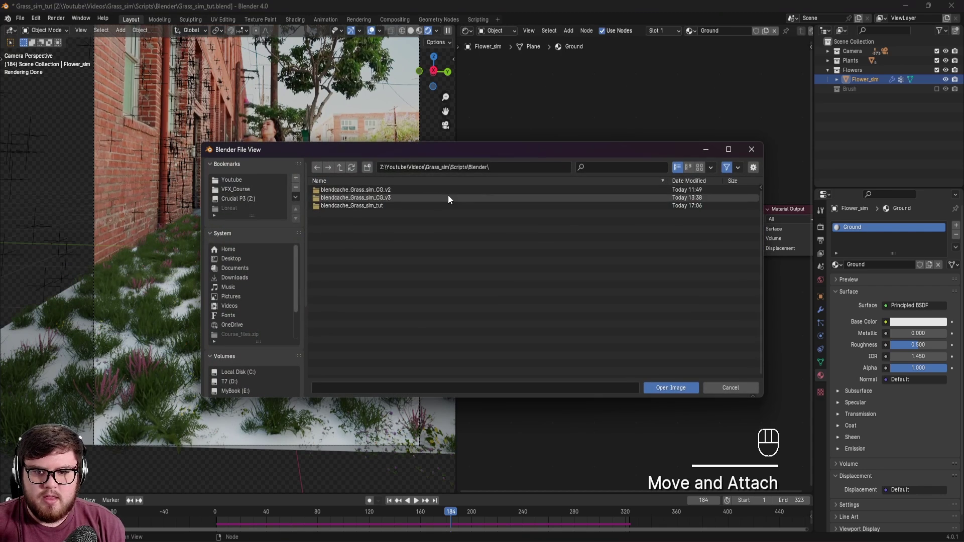
click(258, 198)
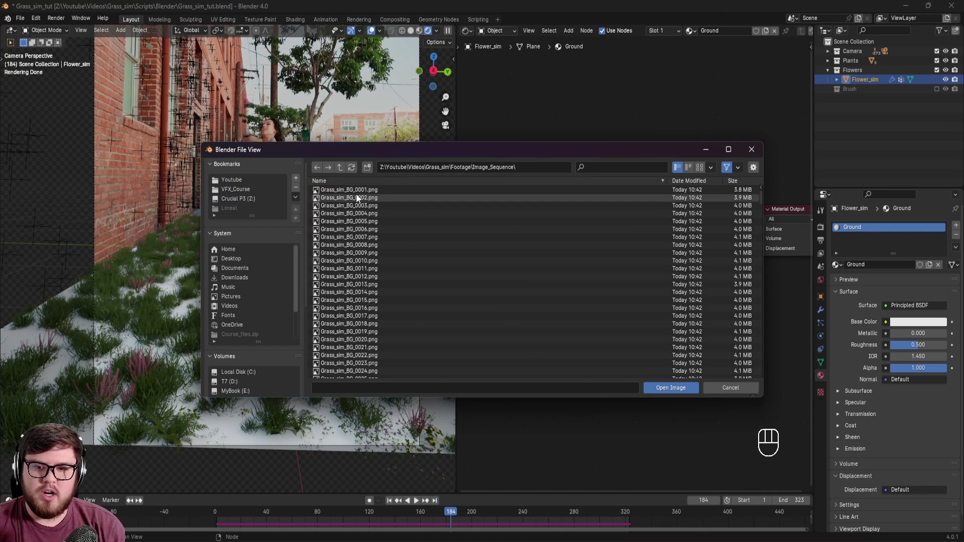
key(a)
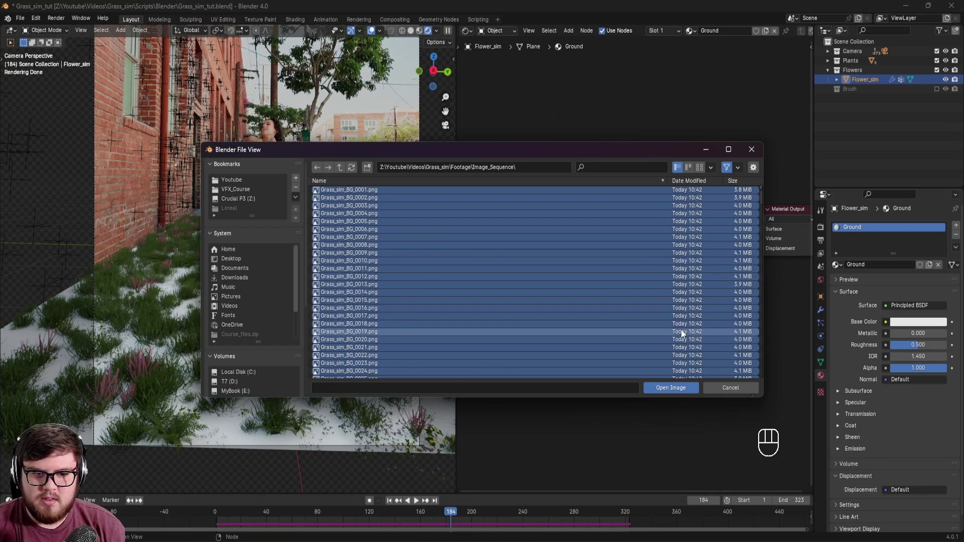
click(670, 388)
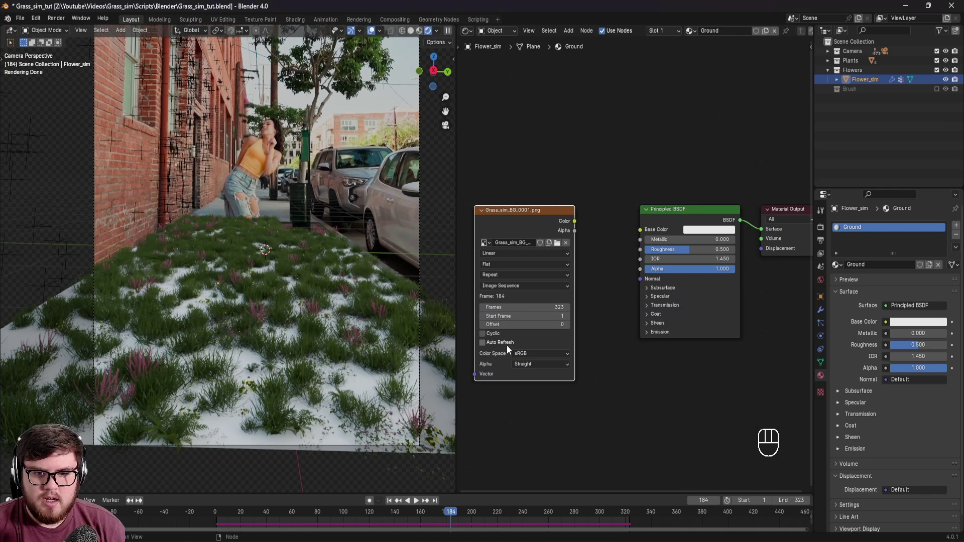
click(489, 343)
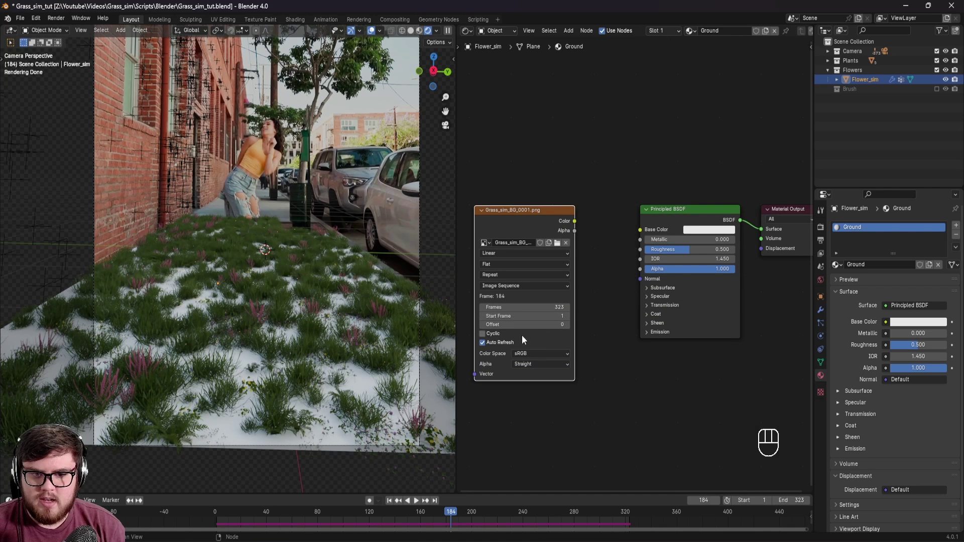
Connect the image sequence's Color output to the Base Color of the Principled BSDF.
middle_drag(625, 351, 642, 373)
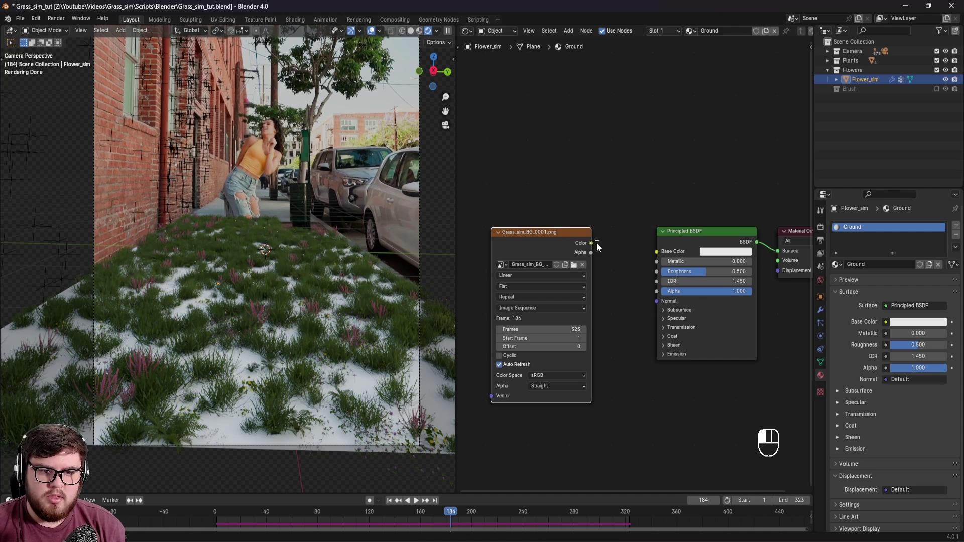
drag(649, 251, 656, 251)
middle_drag(613, 295, 722, 299)
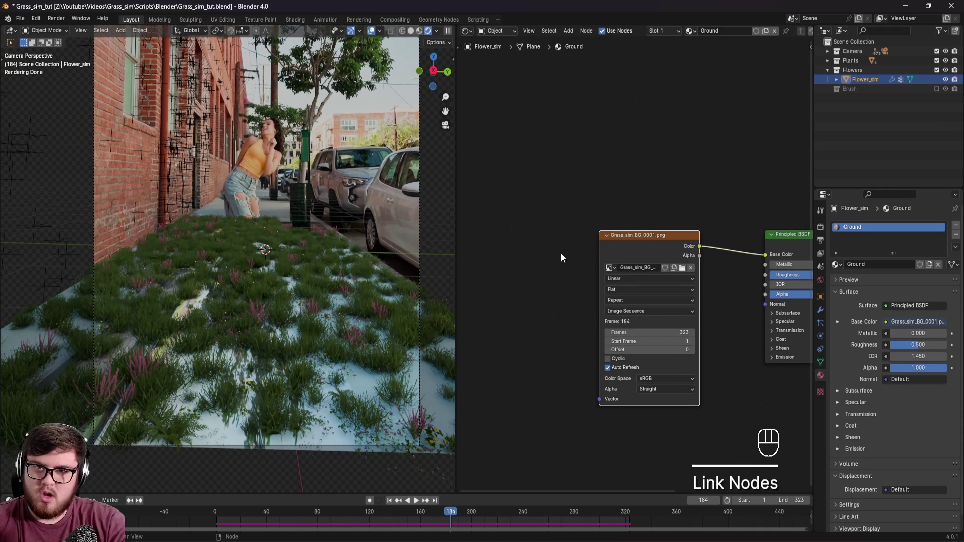
Add Texture Coordinate and Mapping nodes to the image texture, drive the mapping with Window coordinates, and save the file.
click(633, 241)
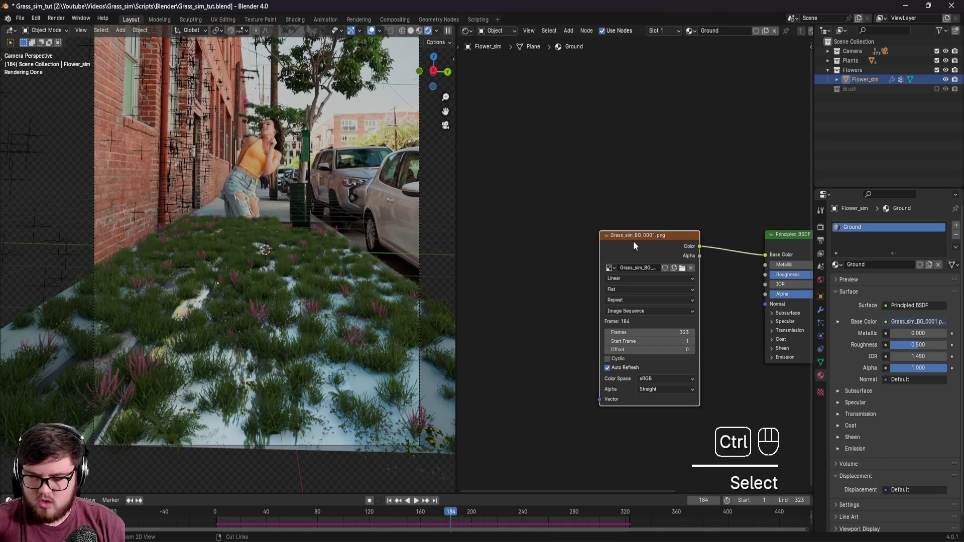
key(ctrl+t)
middle_drag(567, 228, 640, 198)
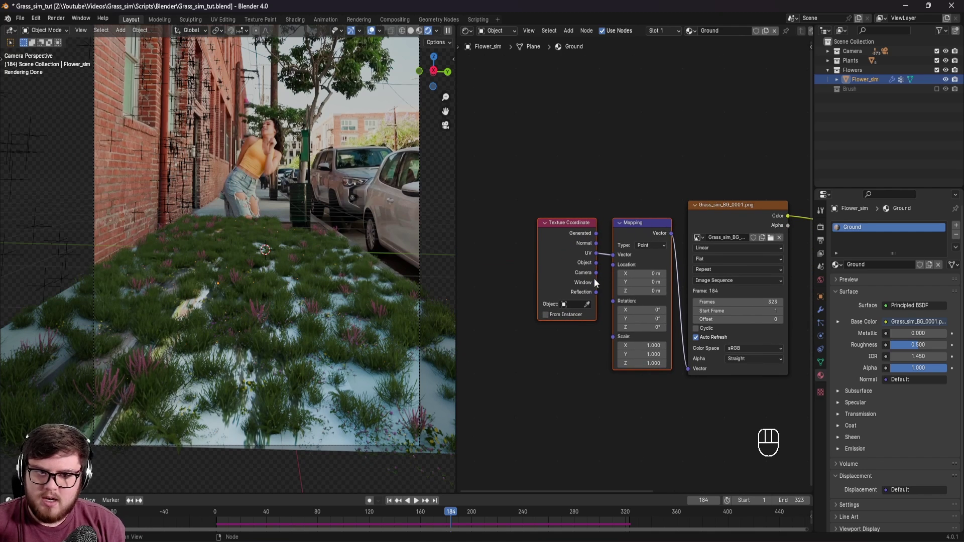
drag(613, 254, 553, 268)
shift+middle_drag(325, 369, 313, 381)
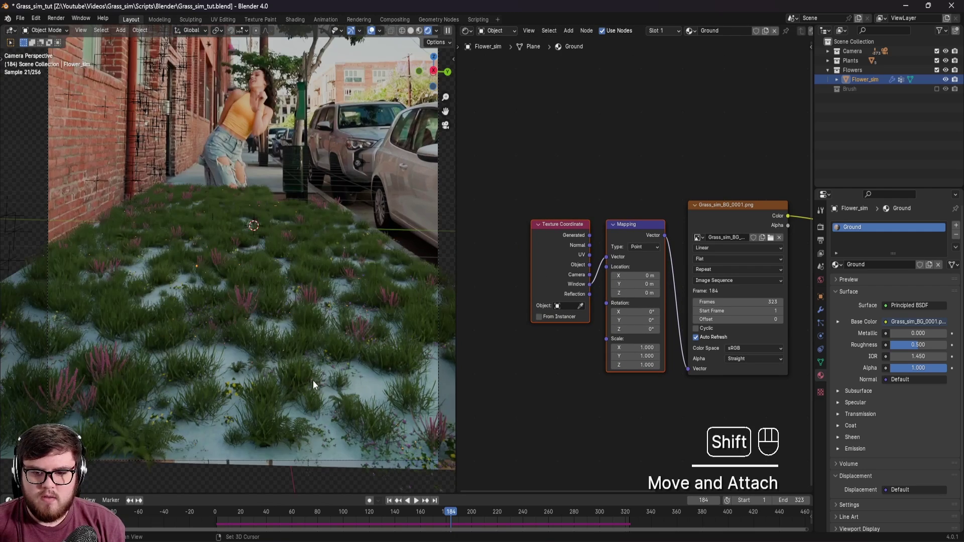
scroll(293, 284, up, 2)
key(ctrl+s)
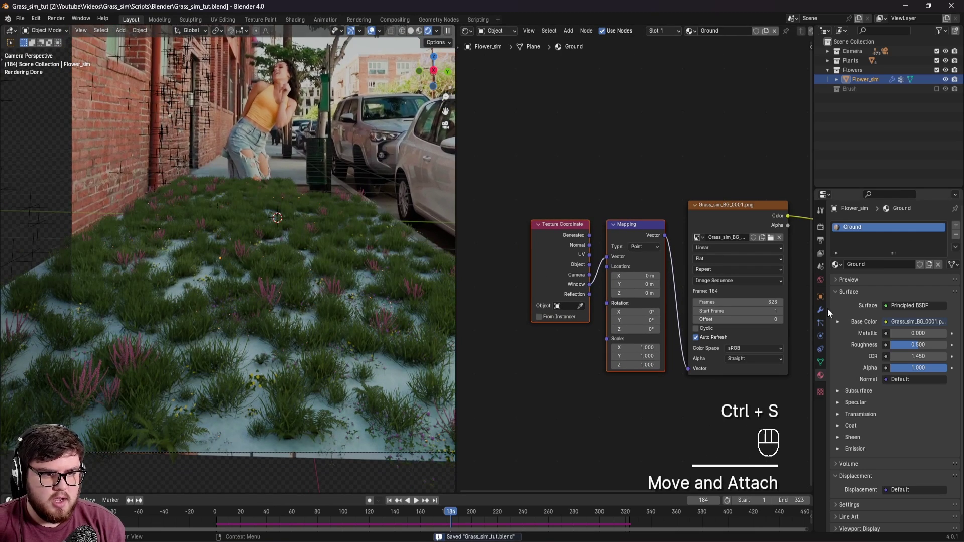
Hide the Flower_sim plane's particle system in the viewport and save the file.
click(821, 323)
click(933, 228)
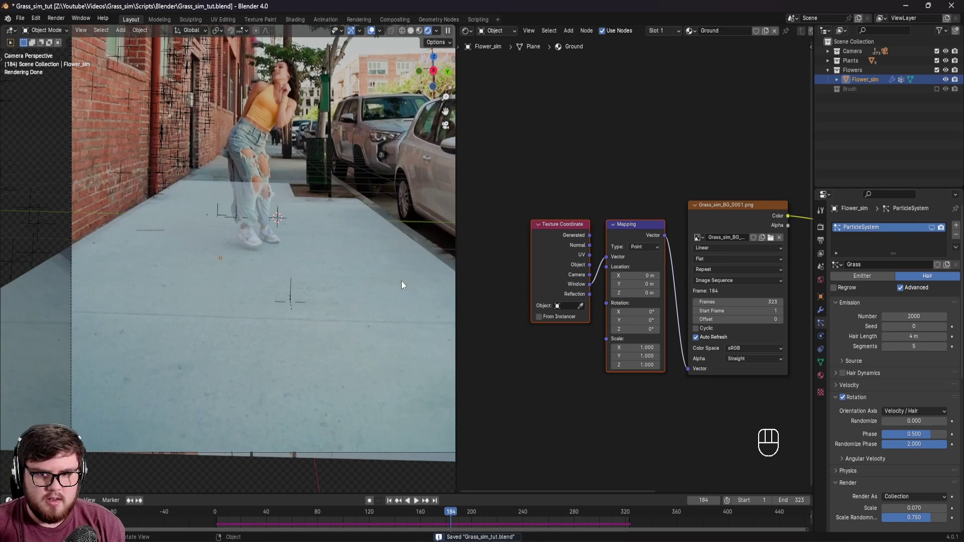
scroll(344, 291, down, 3)
key(ctrl+s)
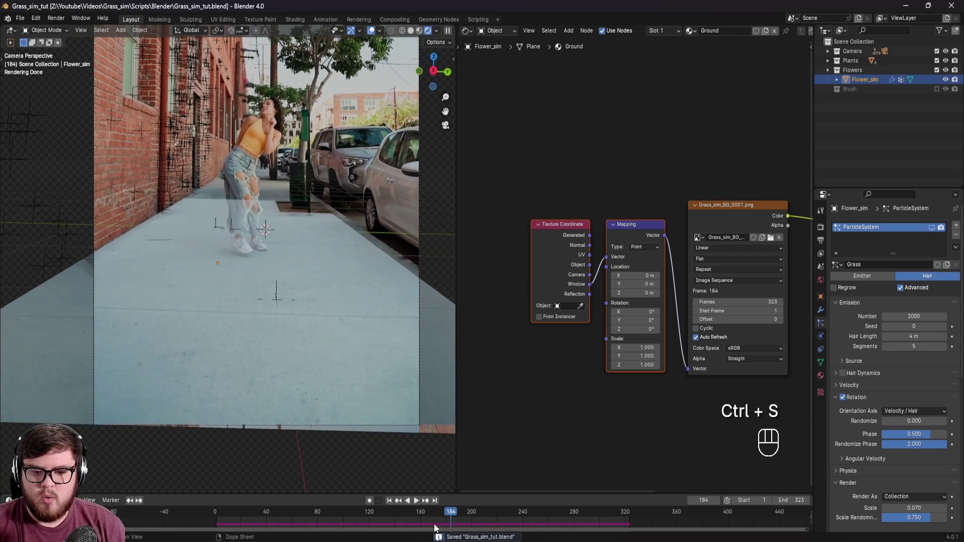
Go to frame 153, set the image texture's extension mode to Mirror, and save the file.
drag(434, 524, 411, 524)
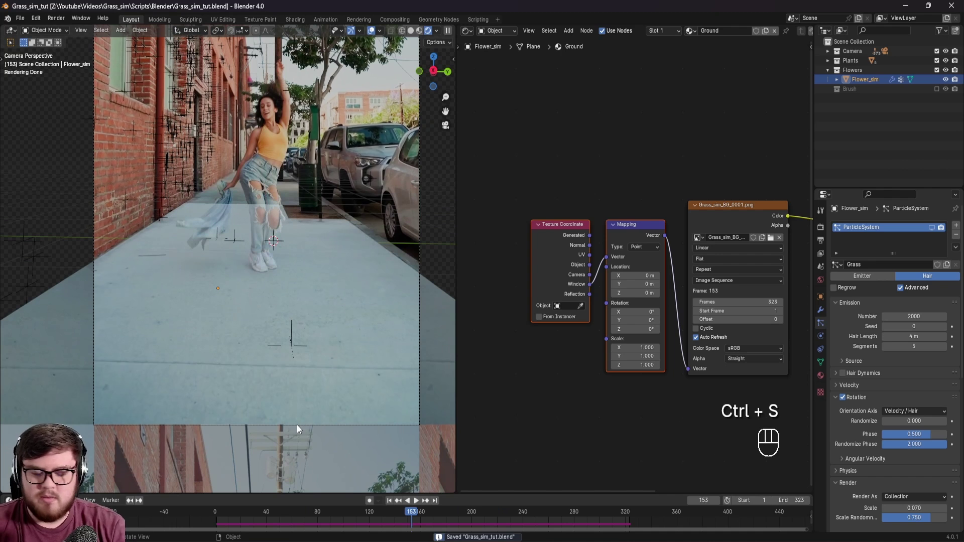
scroll(267, 418, down, 3)
shift+middle_drag(288, 414, 304, 324)
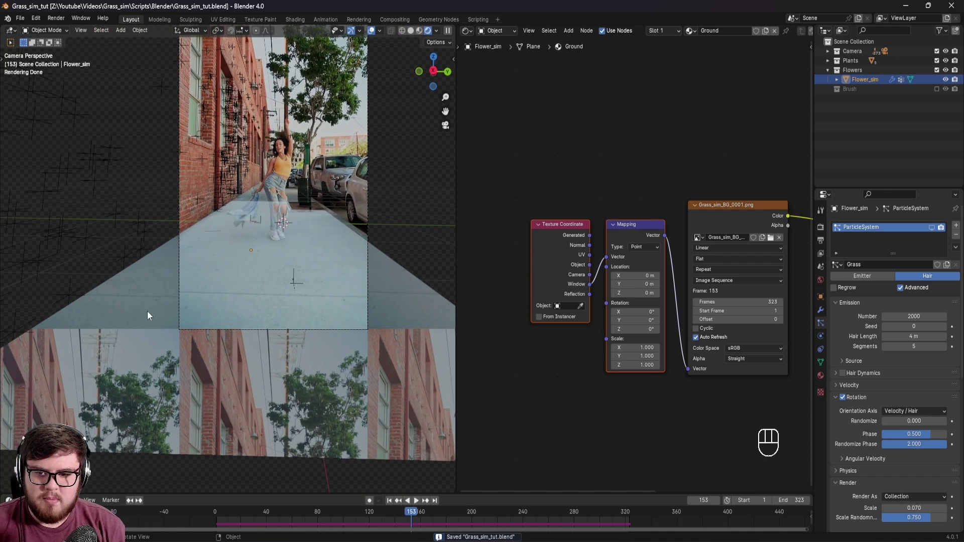
click(730, 269)
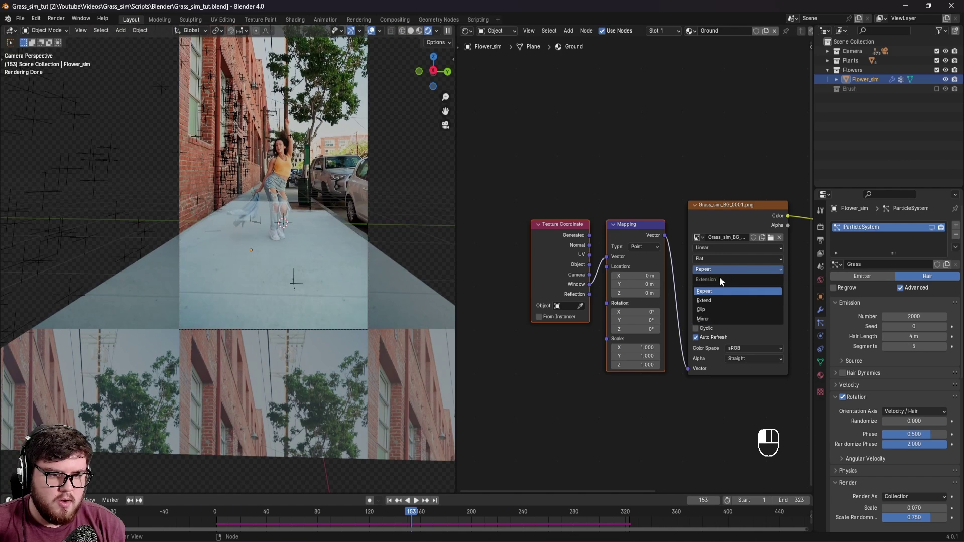
click(707, 317)
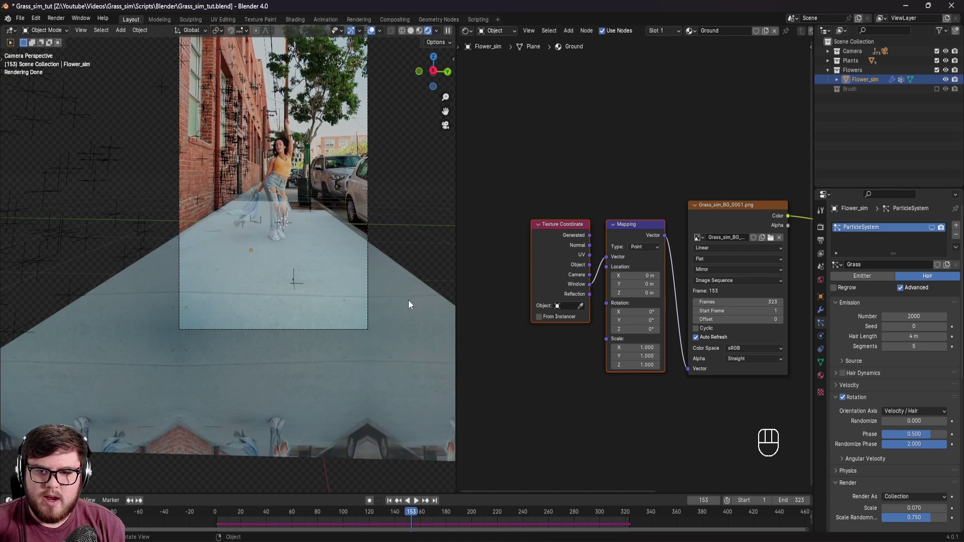
shift+middle_drag(312, 308, 285, 318)
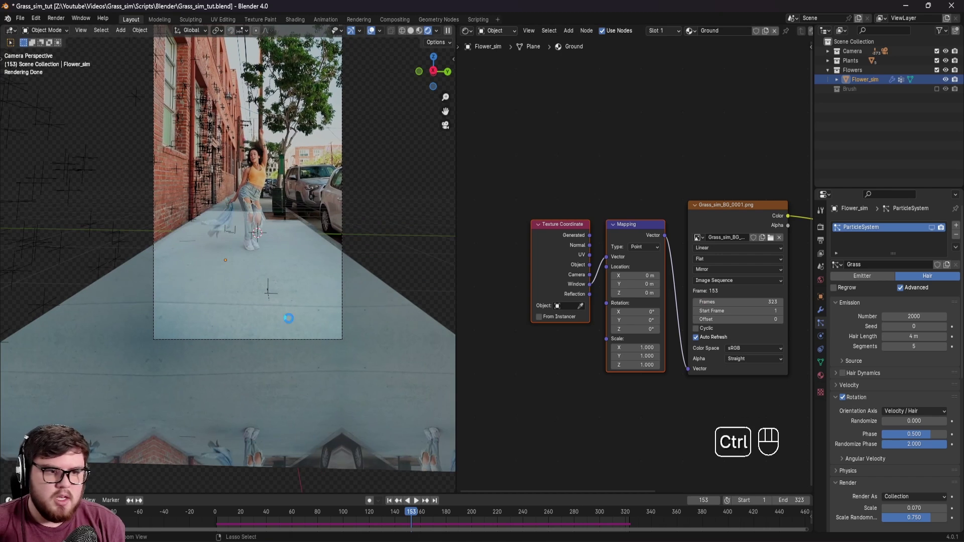
key(ctrl+s)
Move the Principled BSDF and Material Output nodes together farther away from the image texture node.
shift+middle_drag(742, 412, 522, 414)
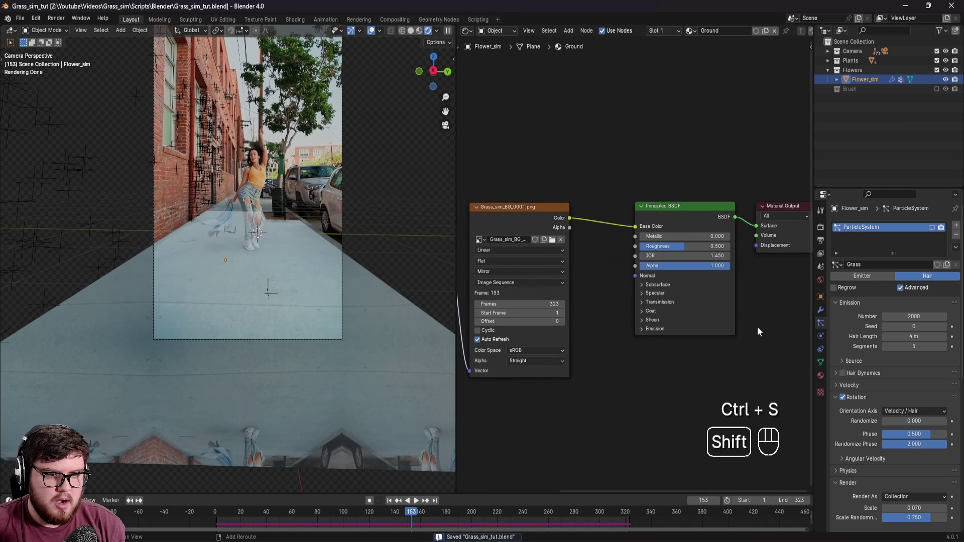
shift+middle_drag(757, 327, 659, 358)
drag(558, 171, 713, 374)
drag(599, 241, 704, 239)
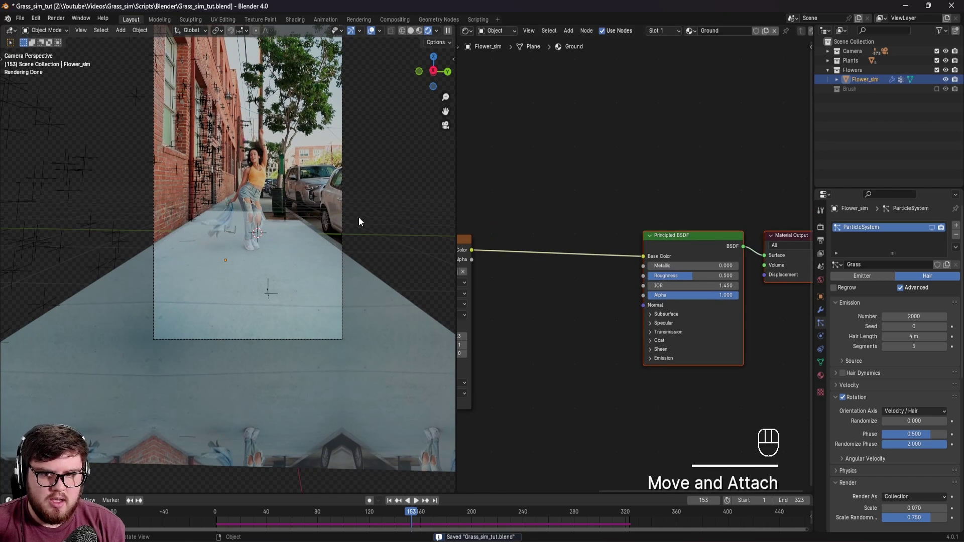
Inspect the ground plane's edge behind the dancer's legs up close and raise the Principled BSDF roughness to 0.936.
scroll(241, 288, up, 4)
shift+middle_drag(335, 296, 309, 272)
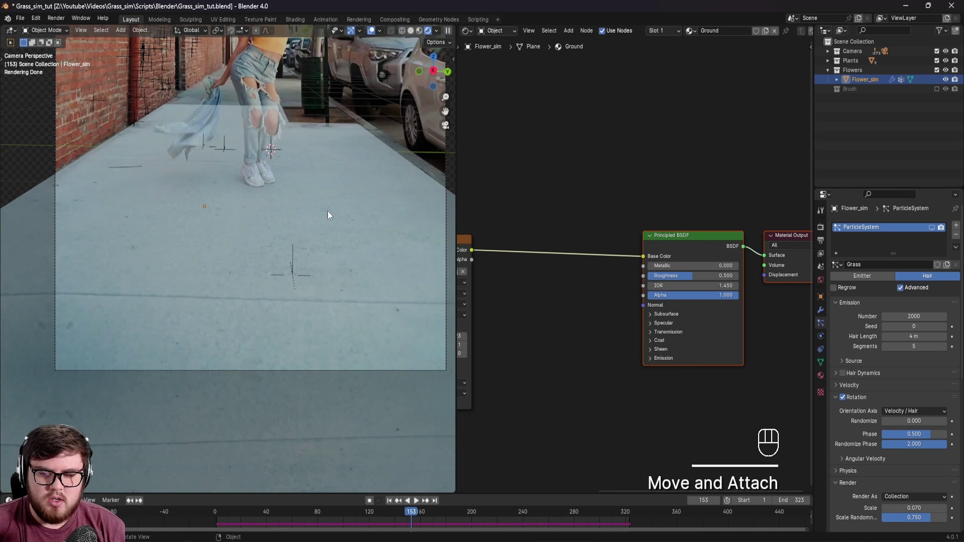
scroll(238, 101, up, 2)
shift+middle_drag(237, 101, 262, 173)
scroll(245, 185, up, 3)
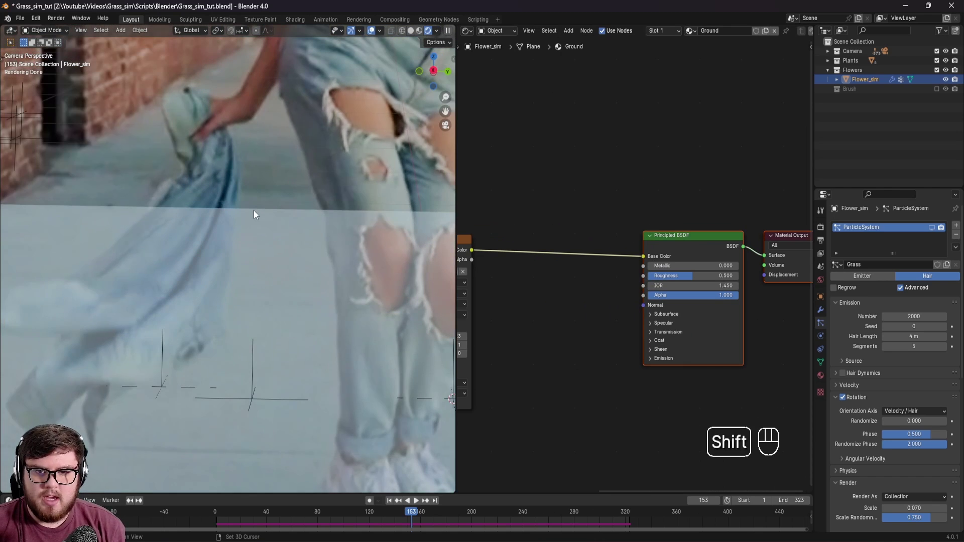
shift+middle_drag(254, 214, 270, 212)
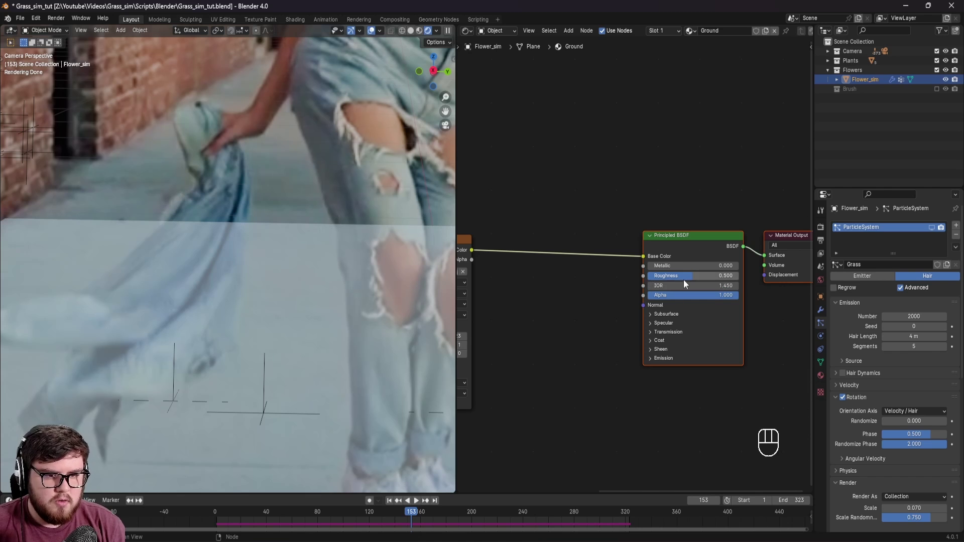
drag(682, 276, 728, 276)
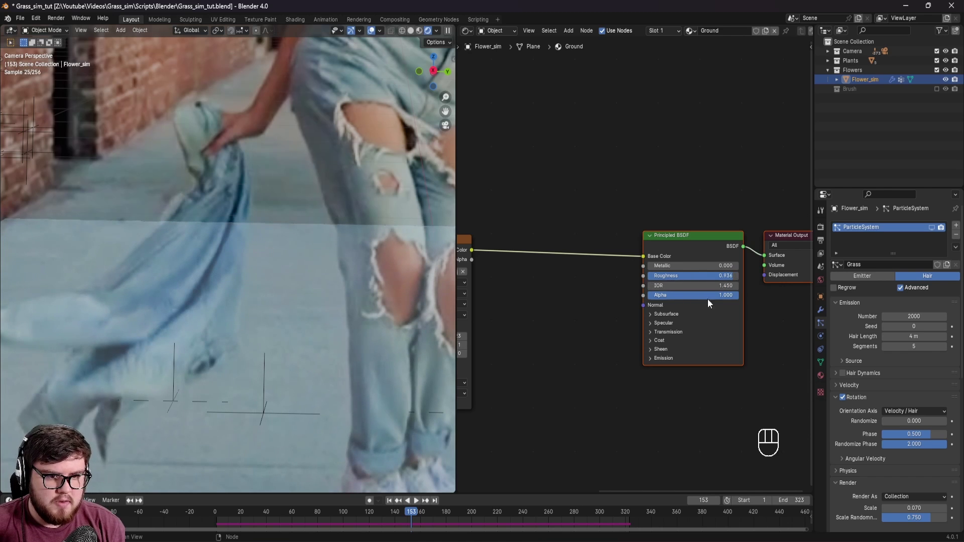
Lower the specular IOR Level of the Principled BSDF to 0.105 and check the ground against the footage.
click(664, 323)
drag(668, 345, 656, 346)
scroll(366, 305, down, 5)
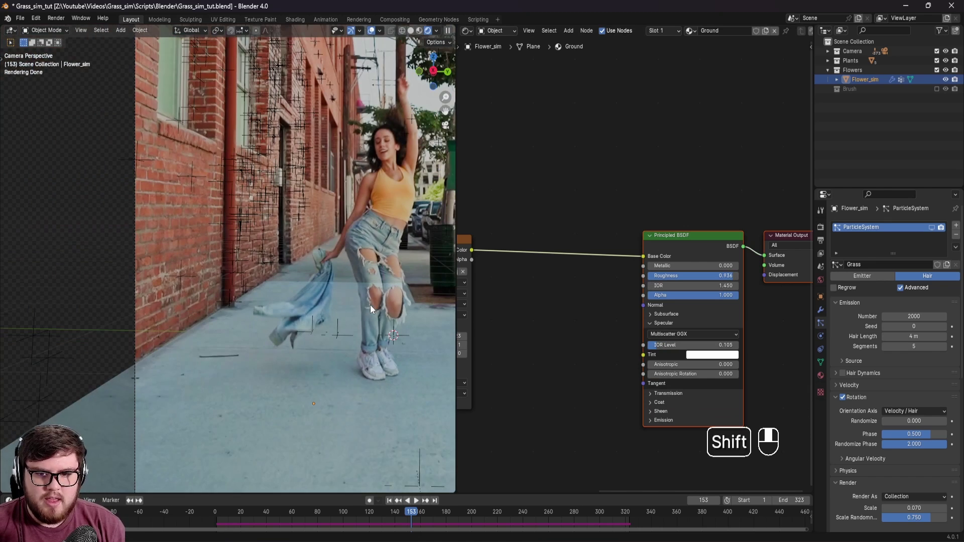
scroll(290, 269, down, 1)
shift+middle_drag(370, 305, 331, 289)
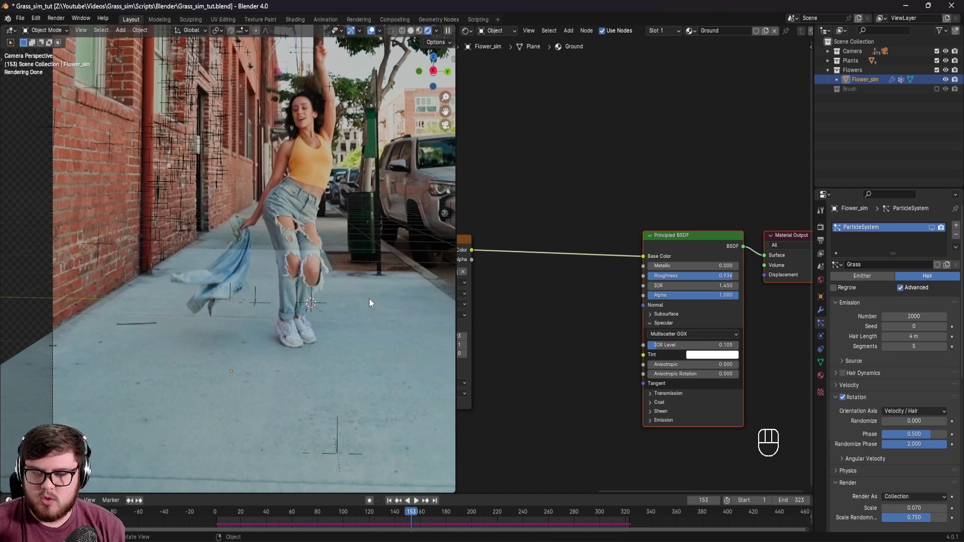
Insert an RGB Curves node between the image texture's Color output and the Principled BSDF's Base Color.
shift+middle_drag(631, 347, 720, 346)
scroll(259, 255, up, 2)
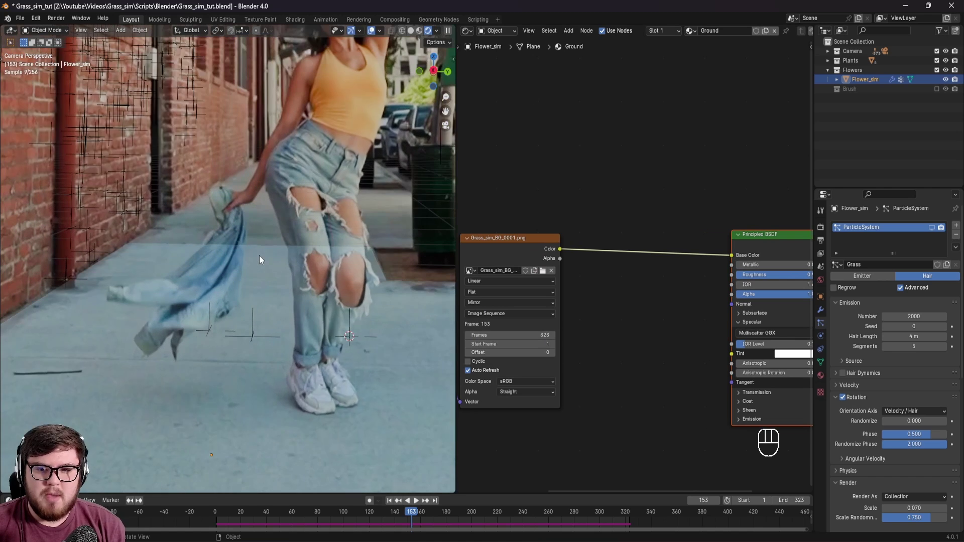
middle_drag(554, 295, 544, 286)
key(shift+a)
text(rgb)
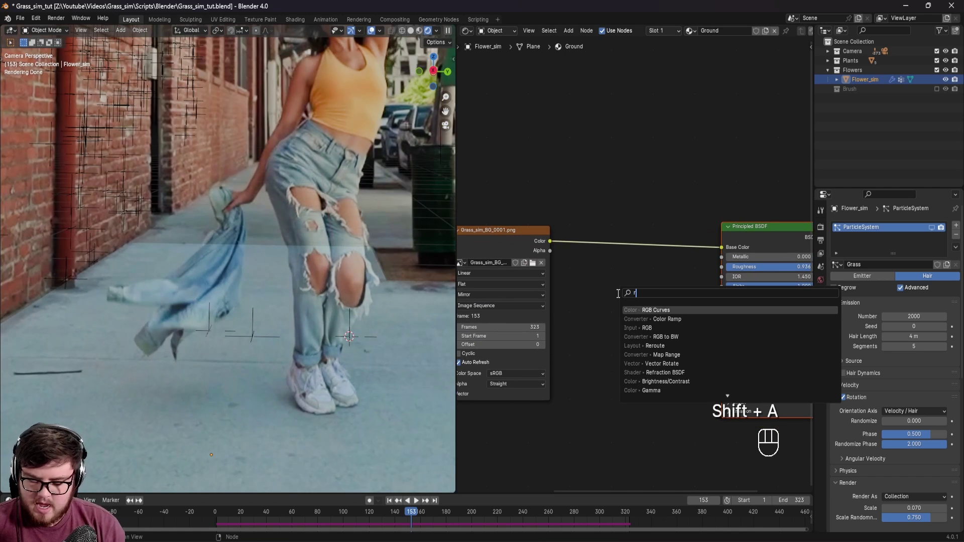
key(Down)
key(Down)
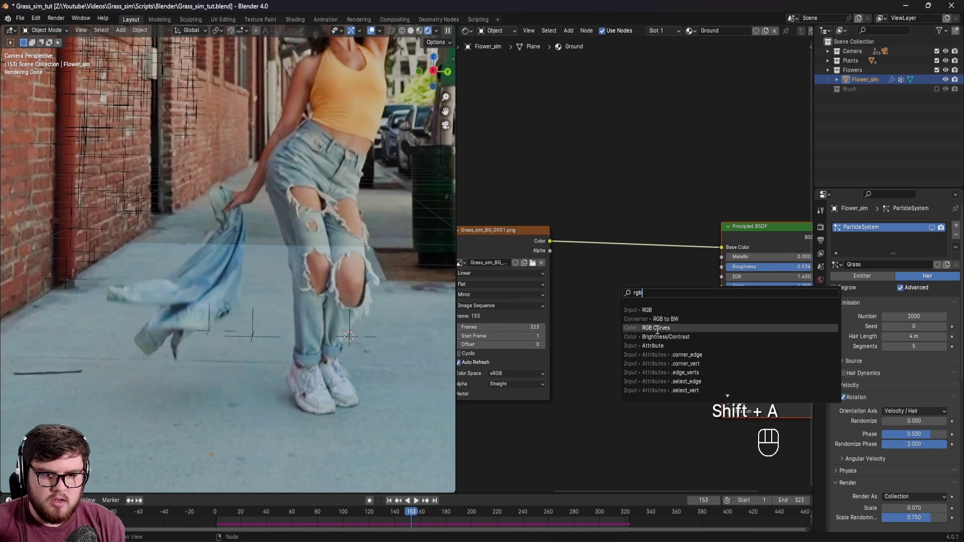
key(Return)
click(709, 269)
shift+middle_drag(699, 286, 694, 310)
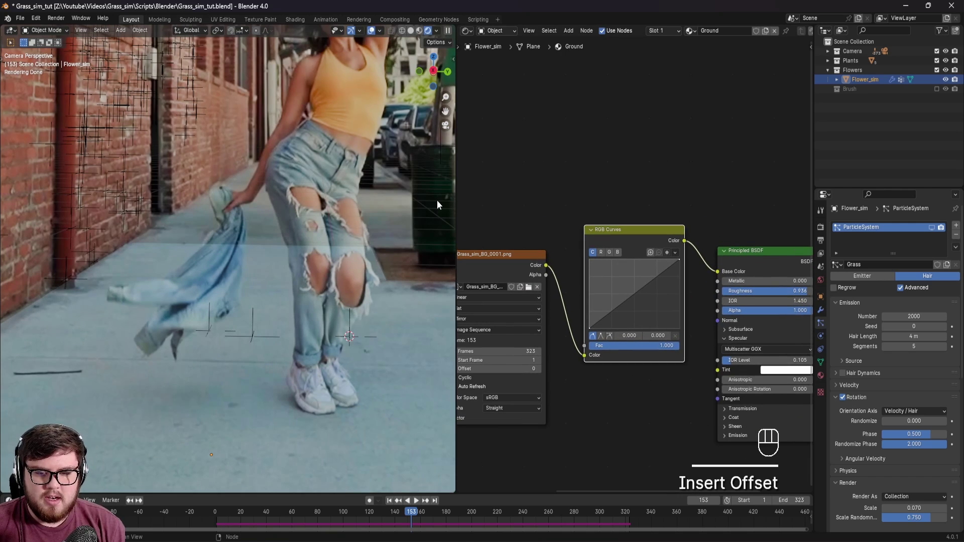
Darken the projected ground by pulling the combined RGB curve's midpoint down to about 0.569, 0.465.
scroll(278, 251, up, 6)
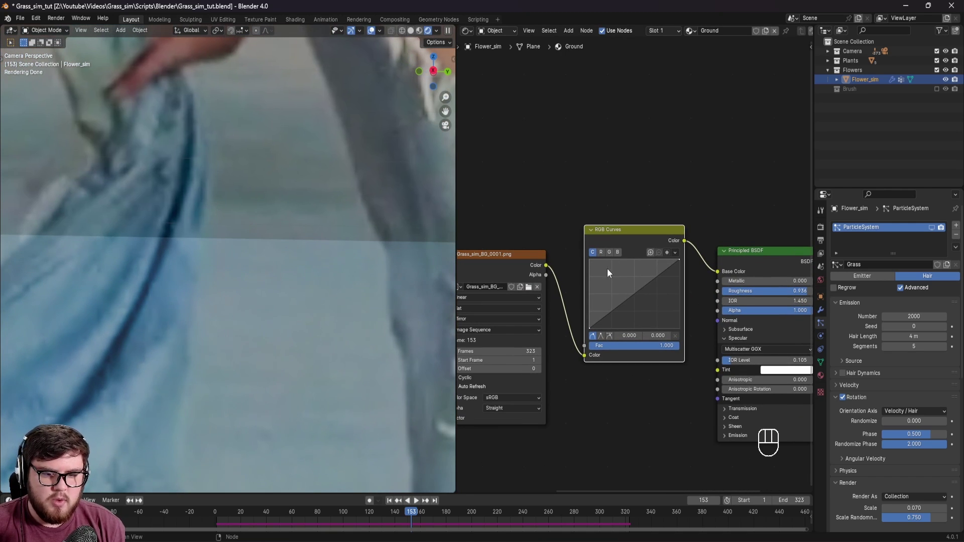
mouse_move(633, 295)
mouse_down()
mouse_move(646, 302)
mouse_move(636, 296)
mouse_up()
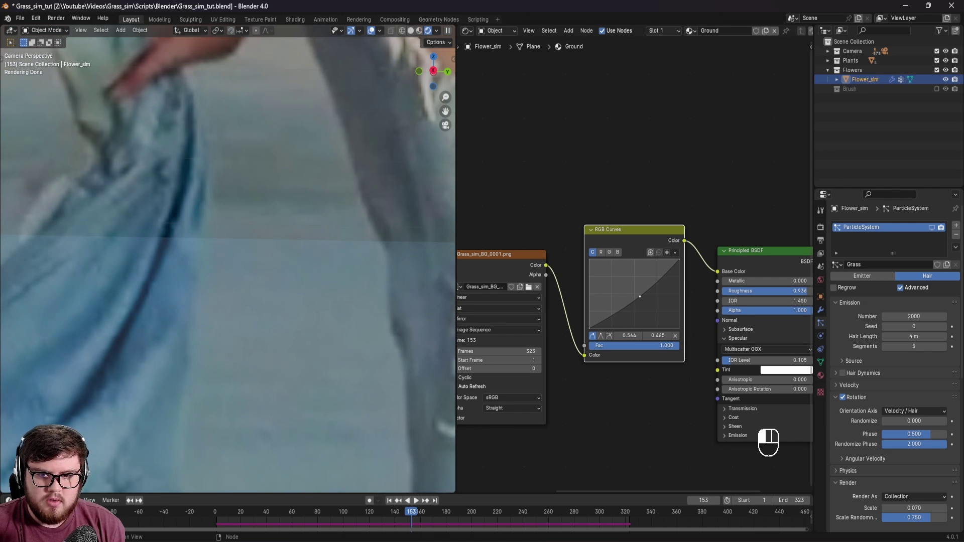
scroll(283, 291, down, 10)
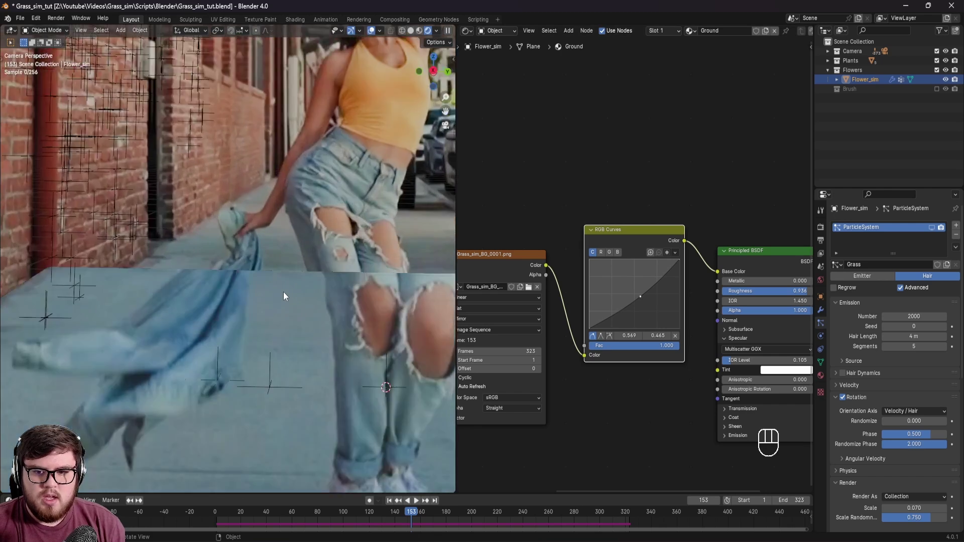
Match the ground's tint at the curb by lowering the blue curve's midpoint slightly and the green curve's midpoint to about 0.523, 0.451.
shift+middle_drag(284, 293, 92, 219)
scroll(294, 270, up, 6)
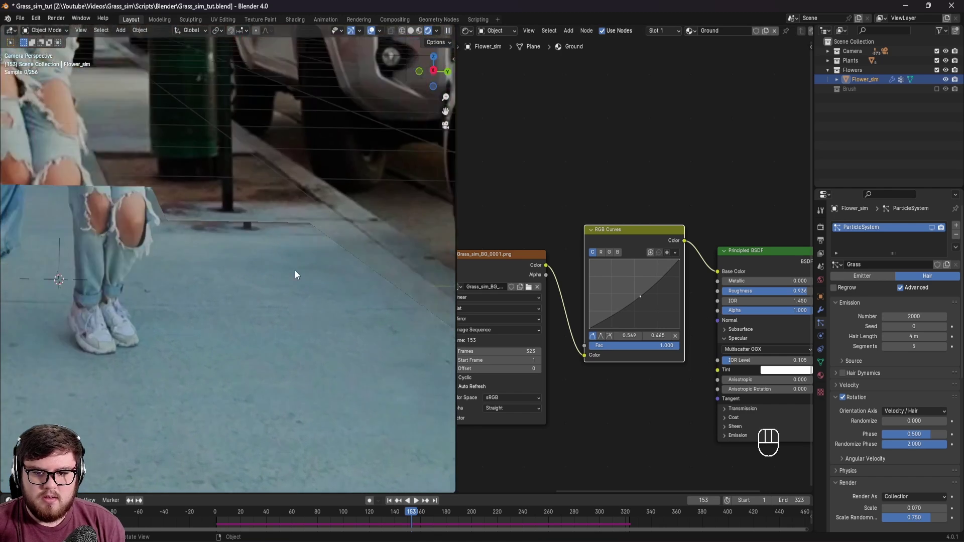
shift+middle_drag(294, 270, 198, 277)
click(617, 252)
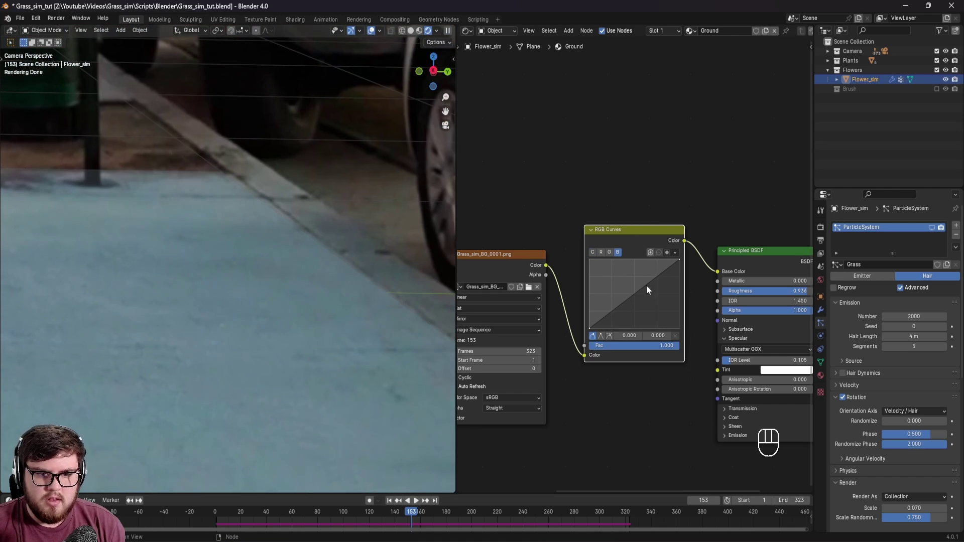
drag(634, 296, 637, 298)
click(610, 252)
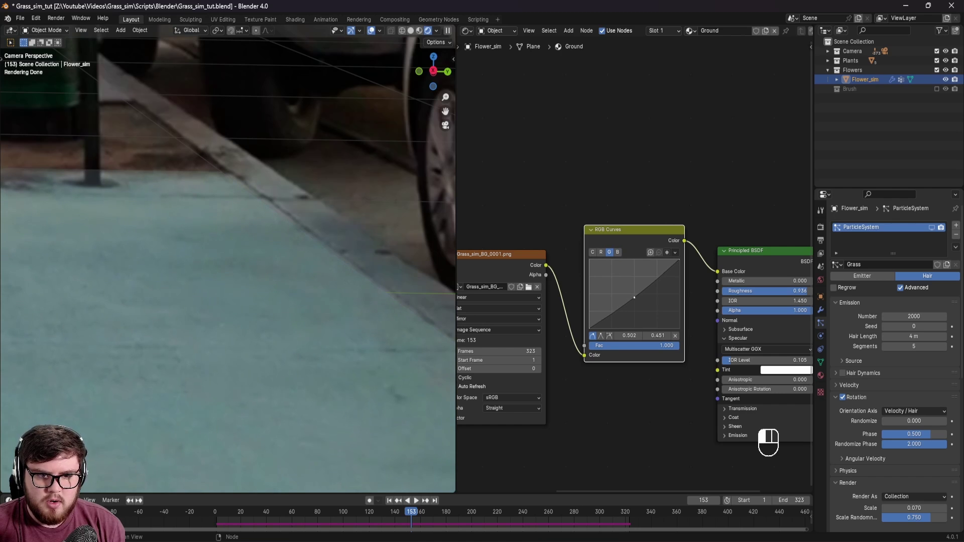
Compare the ground's colour with the sidewalk across the whole camera frame and save the file.
scroll(204, 298, down, 8)
shift+middle_drag(126, 303, 246, 309)
scroll(152, 307, down, 4)
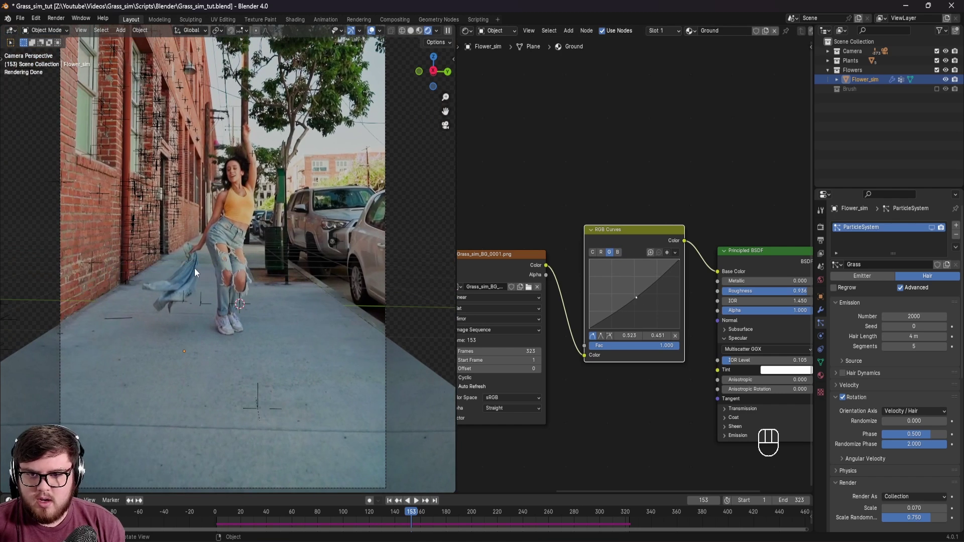
scroll(197, 267, up, 8)
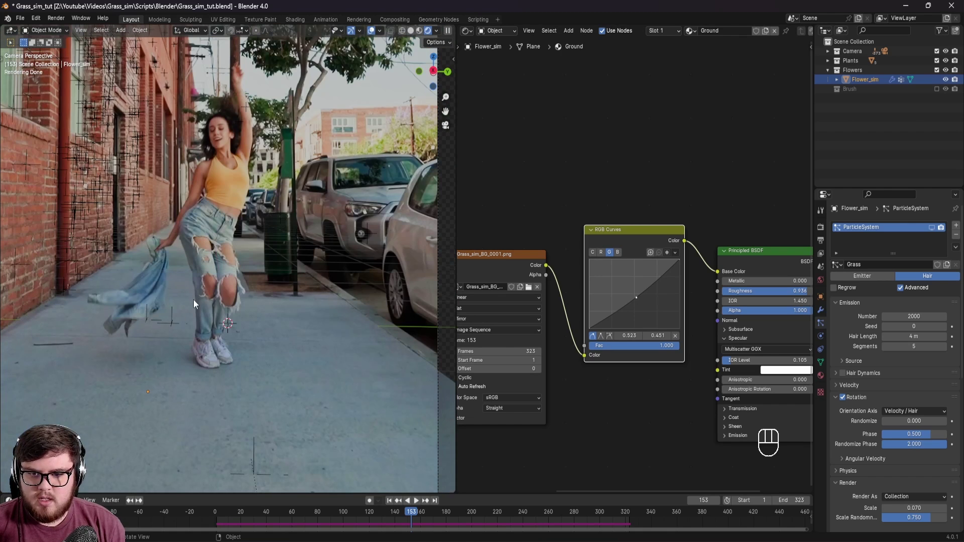
key(ctrl+s)
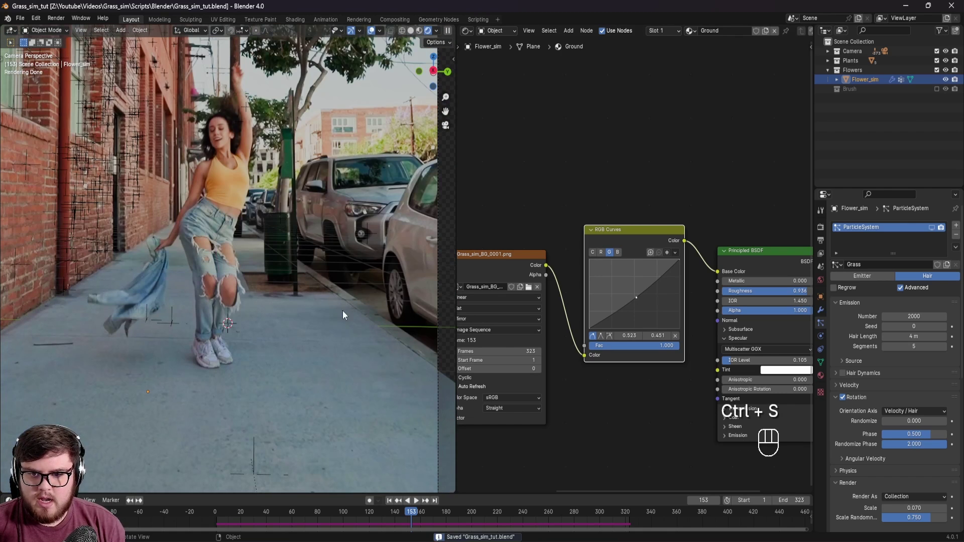
Move the Principled BSDF and Material Output farther away and insert a Hue/Saturation/Value node after the RGB Curves.
scroll(676, 359, down, 5)
drag(608, 251, 703, 336)
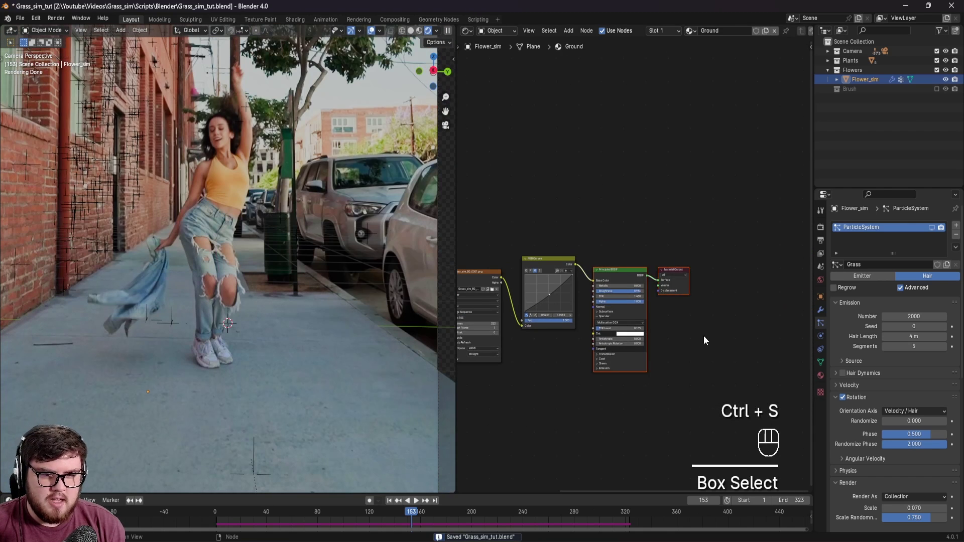
drag(632, 272, 737, 269)
click(623, 245)
key(shift+a)
click(625, 245)
text(hue)
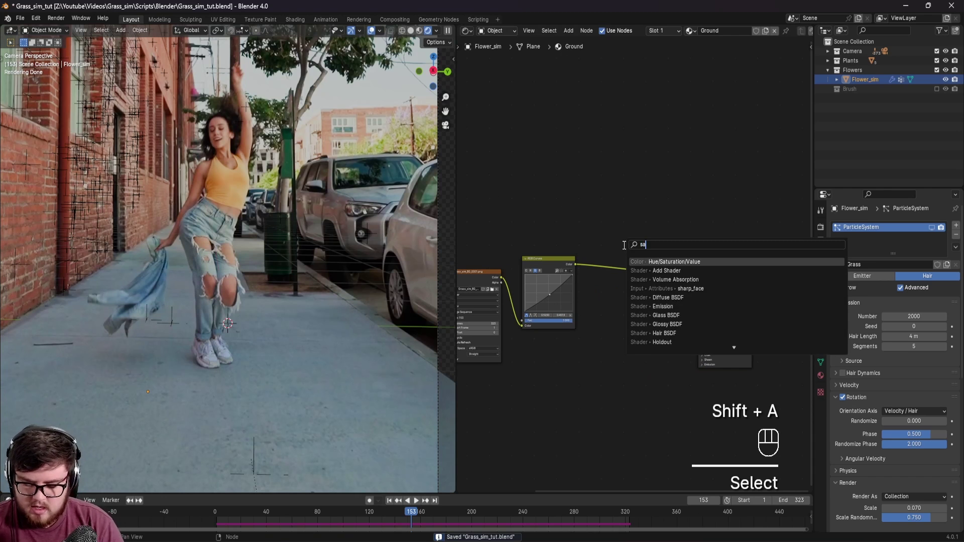
key(Return)
click(674, 262)
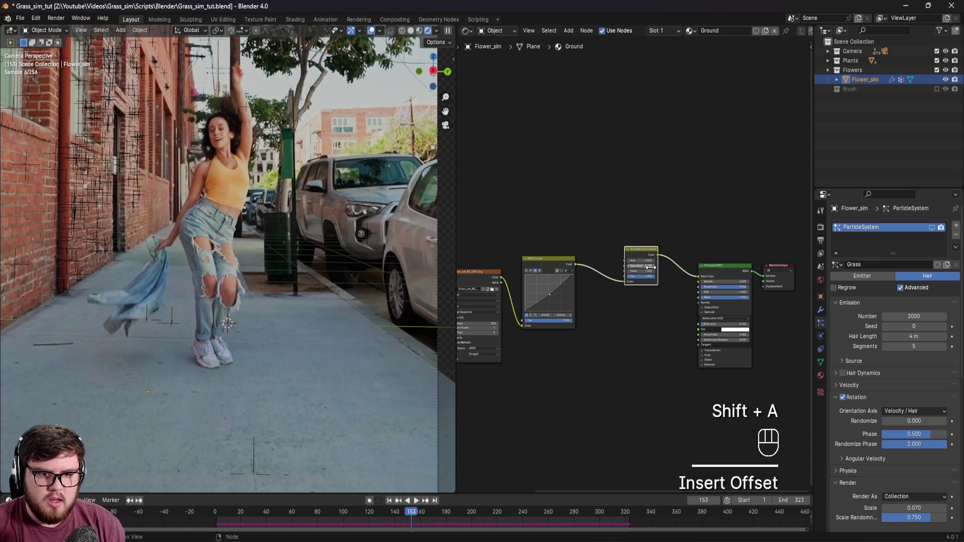
Set the Hue/Saturation/Value node's Saturation to 0.700, check the ground's edge behind the dancer, and save the file.
scroll(668, 271, up, 5)
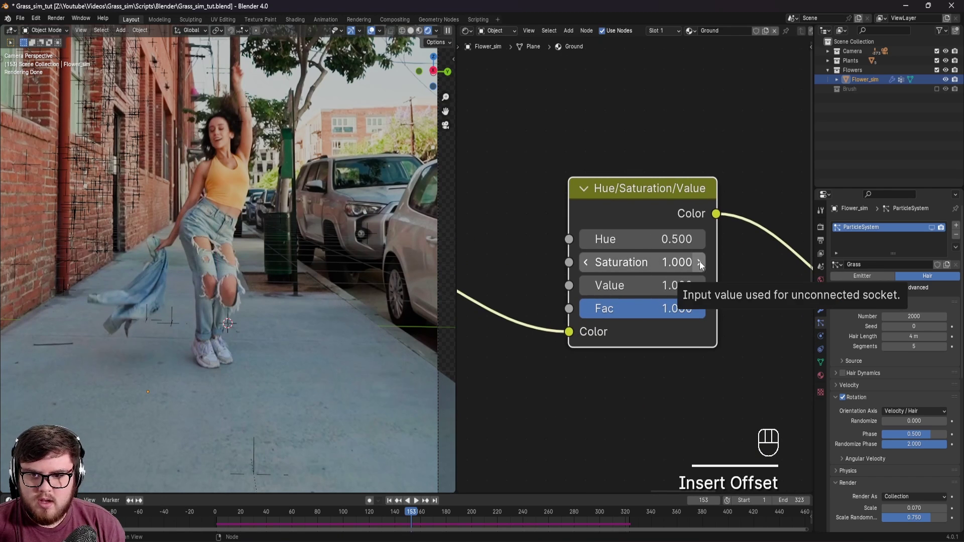
click(589, 262)
click(589, 262)
click(589, 262)
scroll(171, 272, up, 5)
scroll(176, 276, up, 3)
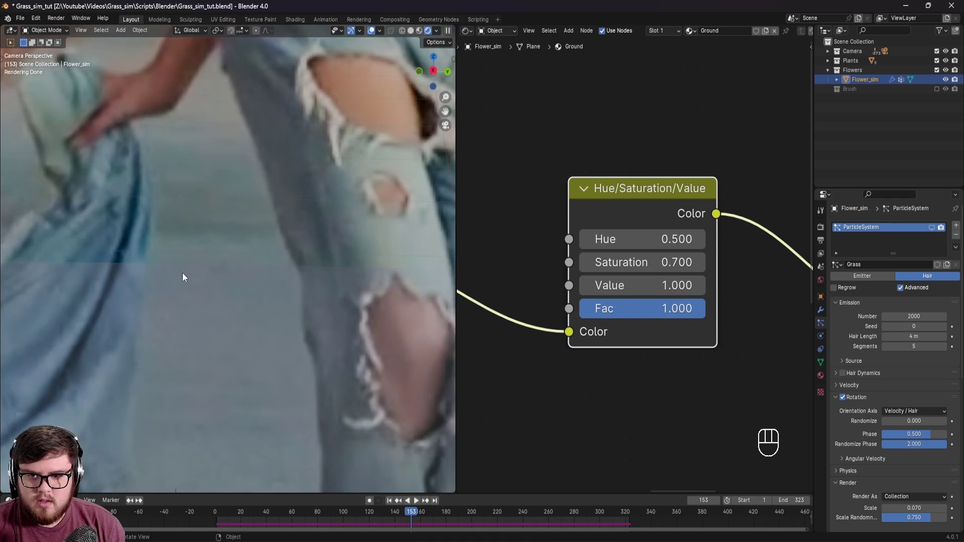
scroll(226, 237, down, 8)
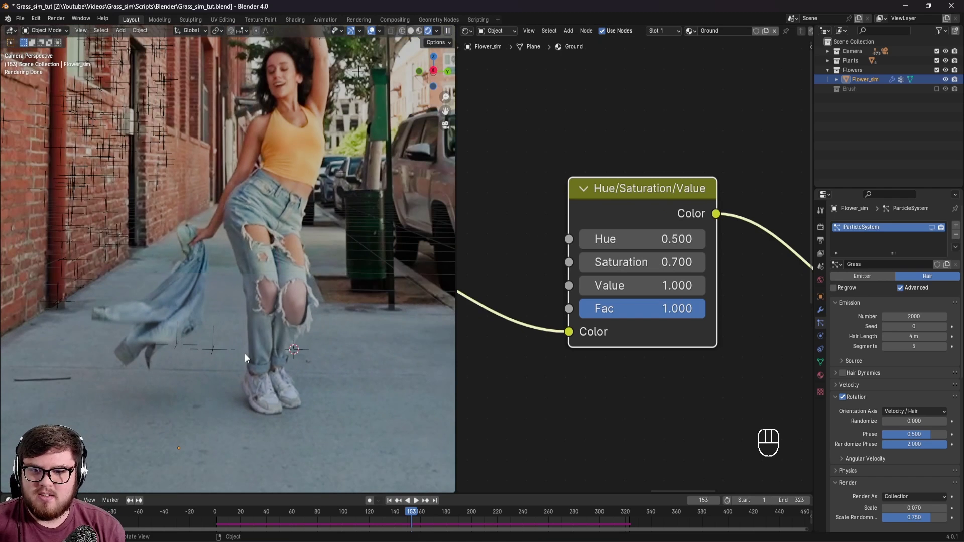
scroll(252, 310, down, 5)
shift+middle_drag(267, 312, 269, 299)
key(ctrl+s)
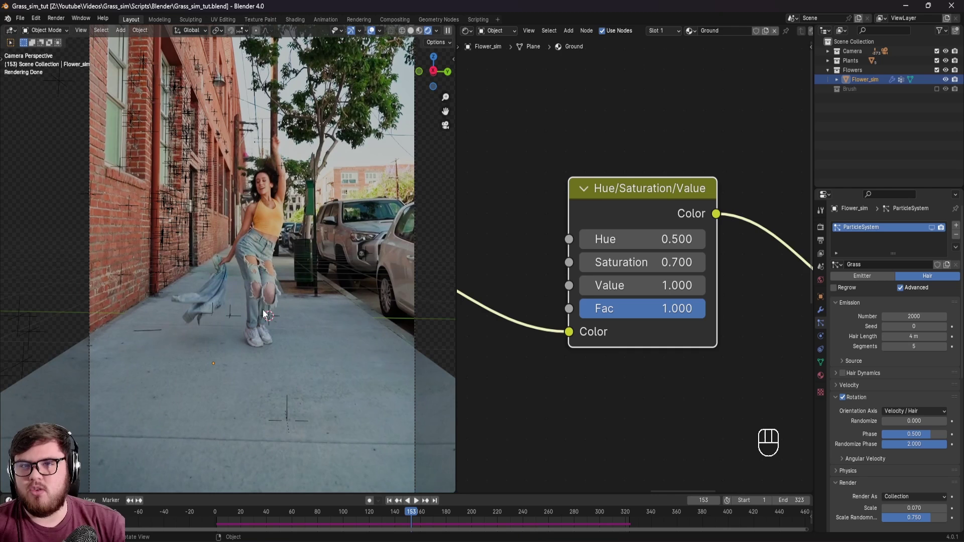
key(ctrl+s)
shift+middle_drag(264, 315, 214, 290)
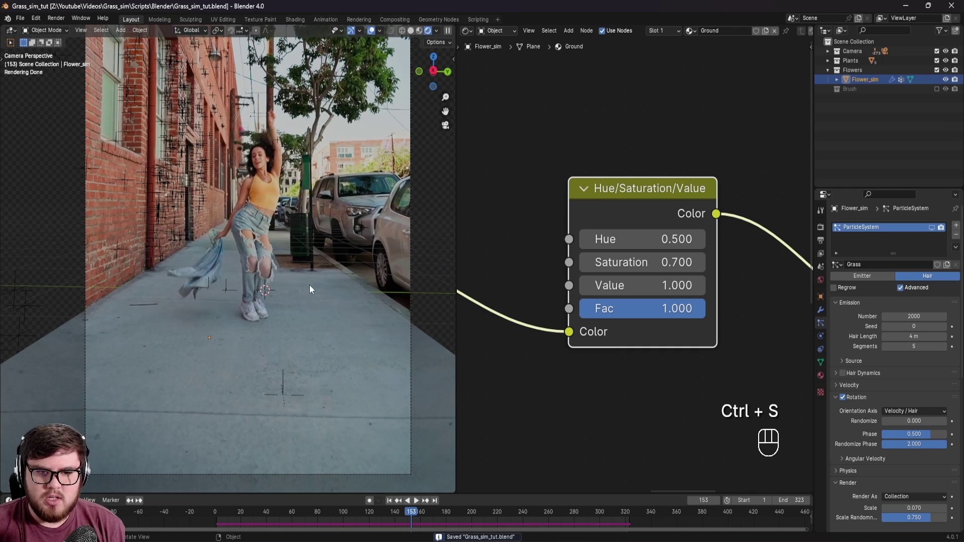
Turn on the Outline Selected viewport overlay and save the file.
shift+middle_drag(544, 181, 624, 193)
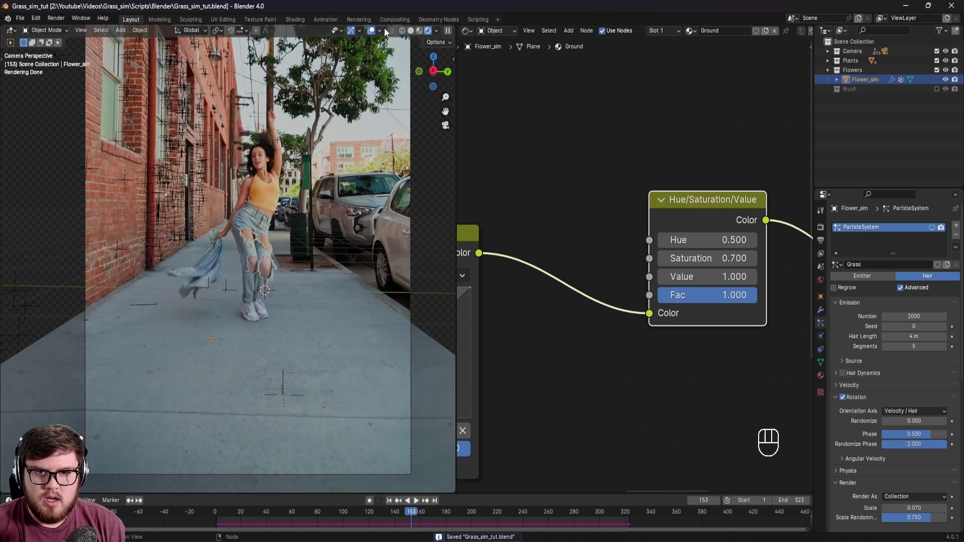
click(380, 30)
click(325, 159)
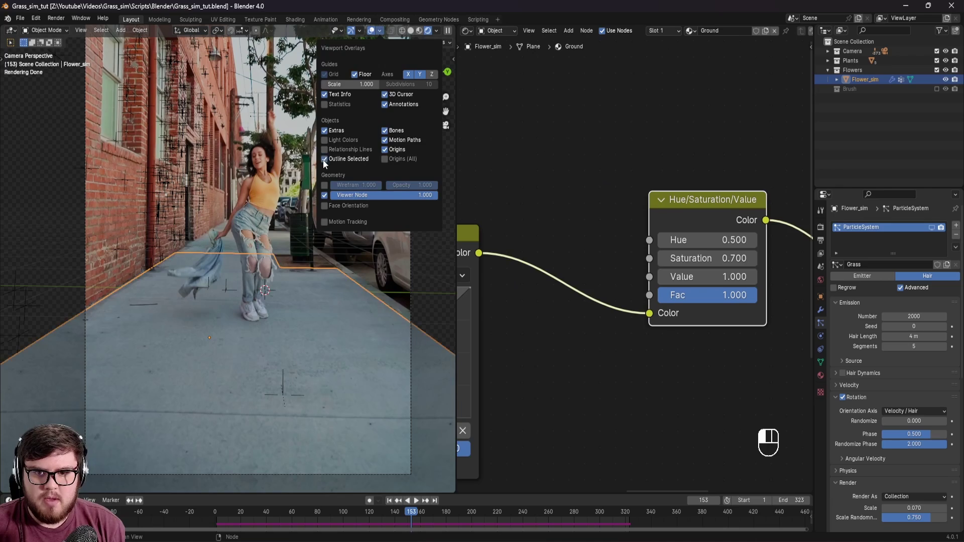
key(ctrl+s)
Show Flower_sim's particle system in the viewport, take the selection off the ground plane, and save the file.
click(932, 228)
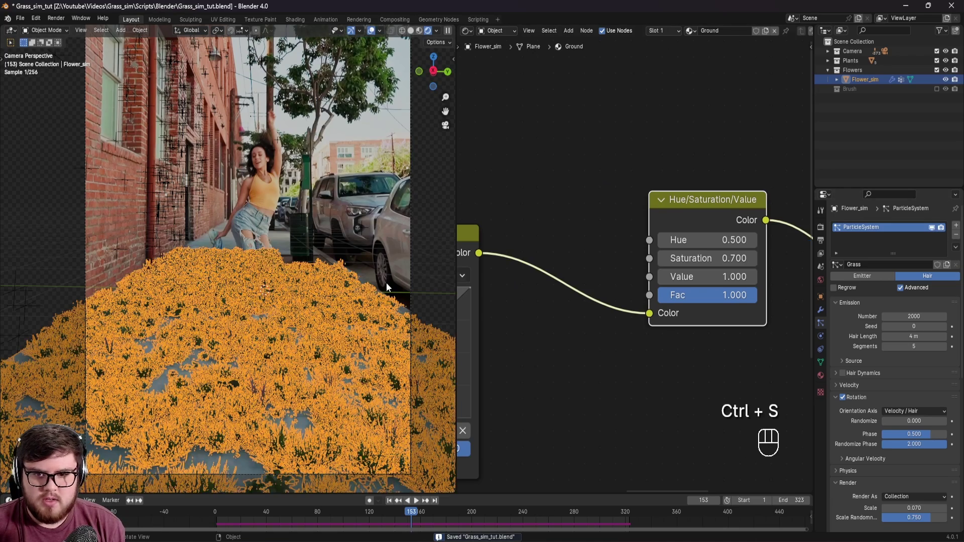
scroll(361, 283, down, 1)
shift+middle_drag(317, 280, 358, 277)
click(338, 241)
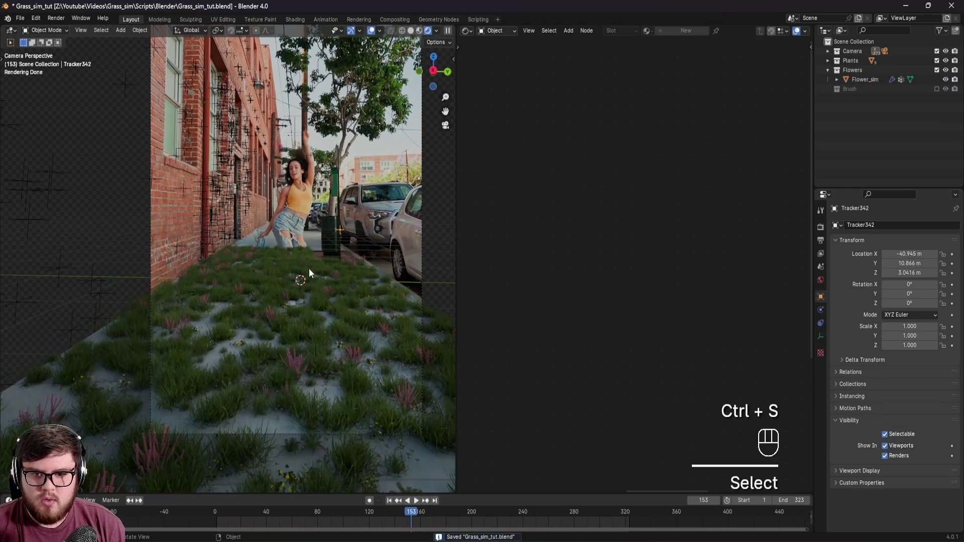
scroll(309, 272, up, 1)
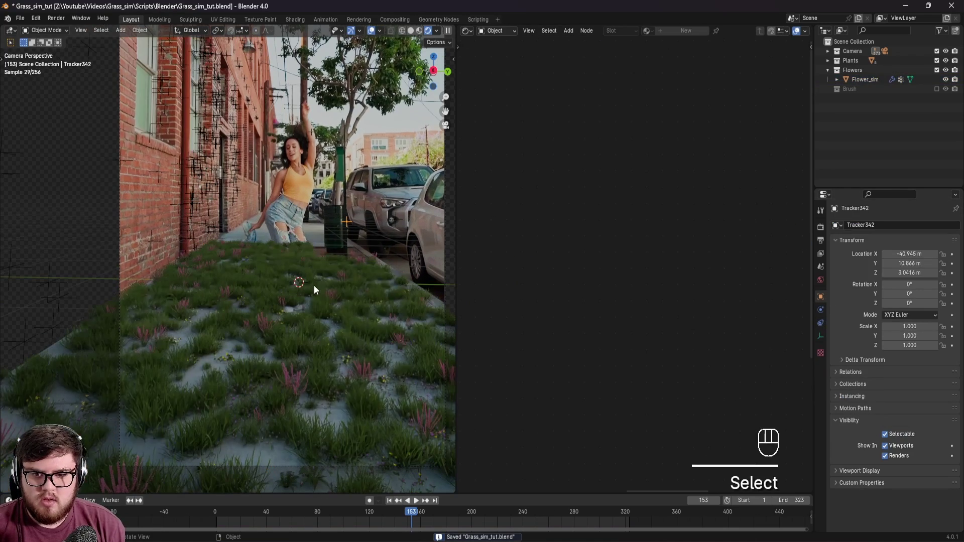
key(ctrl+s)
Turn off Show Emitter for Flower_sim's particle system in both the Render and Viewport Display settings.
click(329, 296)
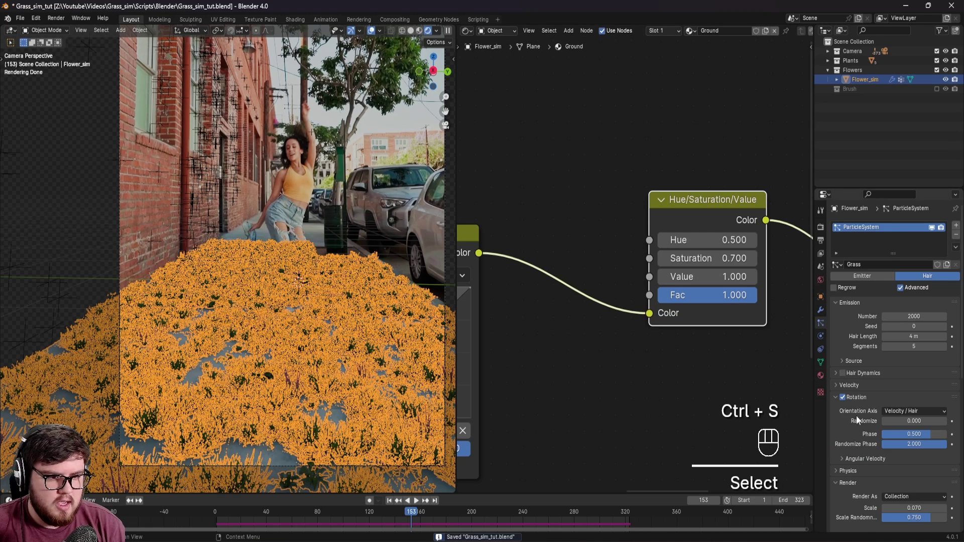
scroll(858, 408, down, 10)
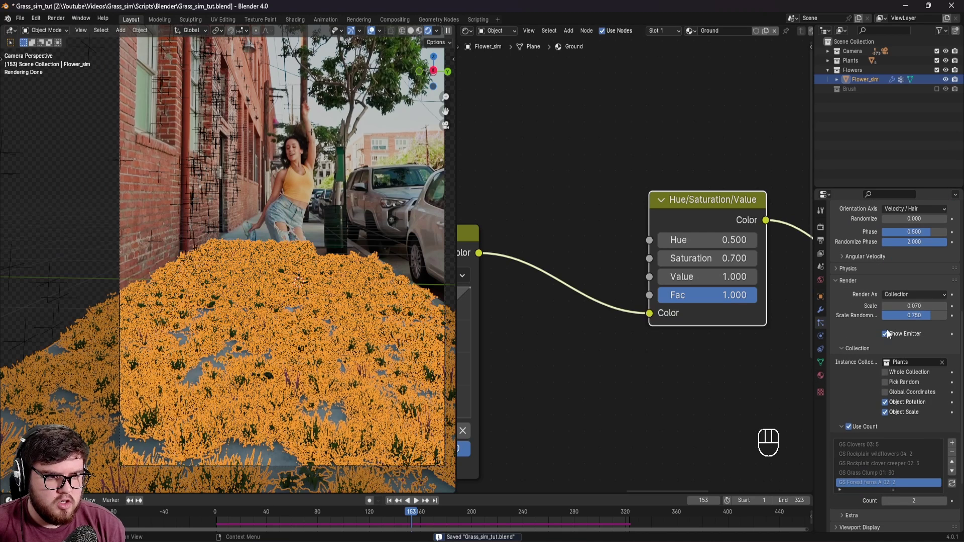
scroll(860, 366, down, 4)
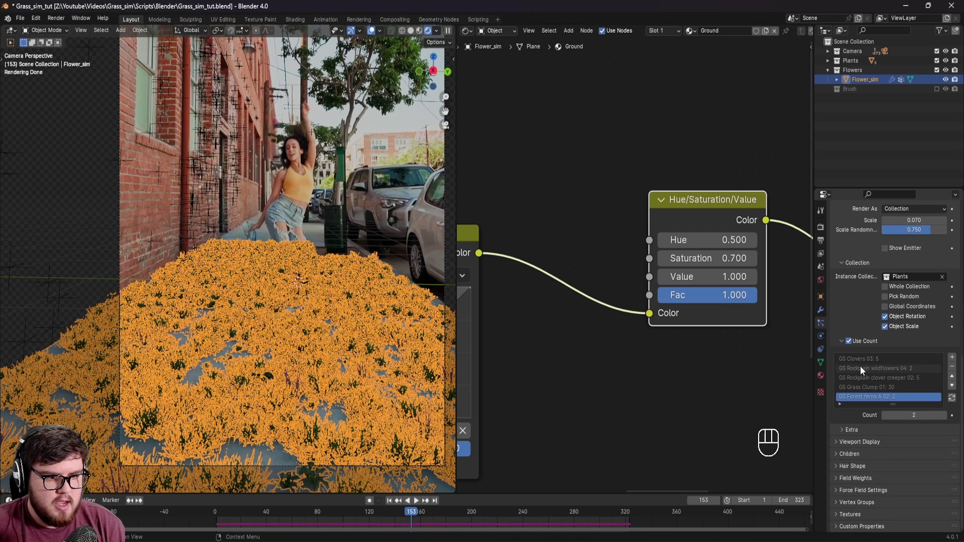
click(856, 442)
scroll(866, 412, down, 3)
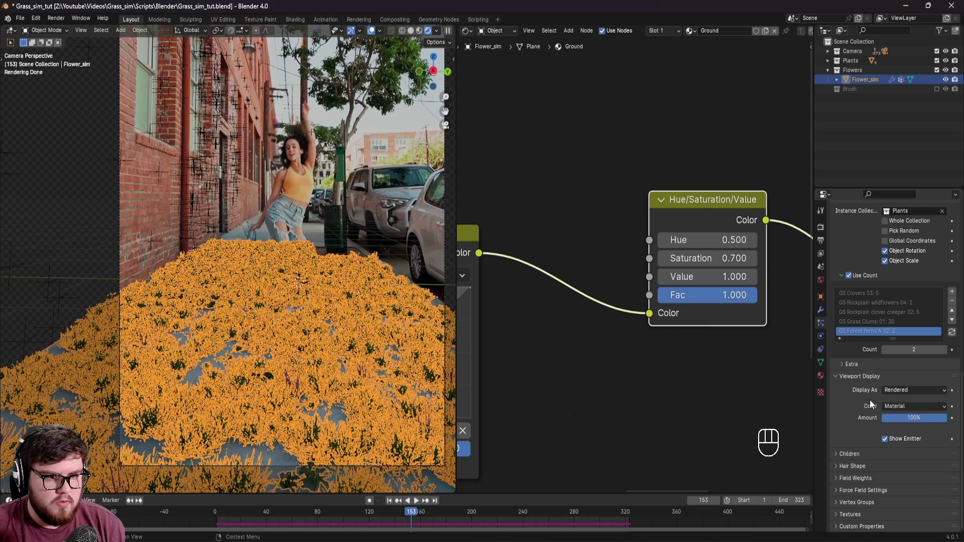
click(885, 439)
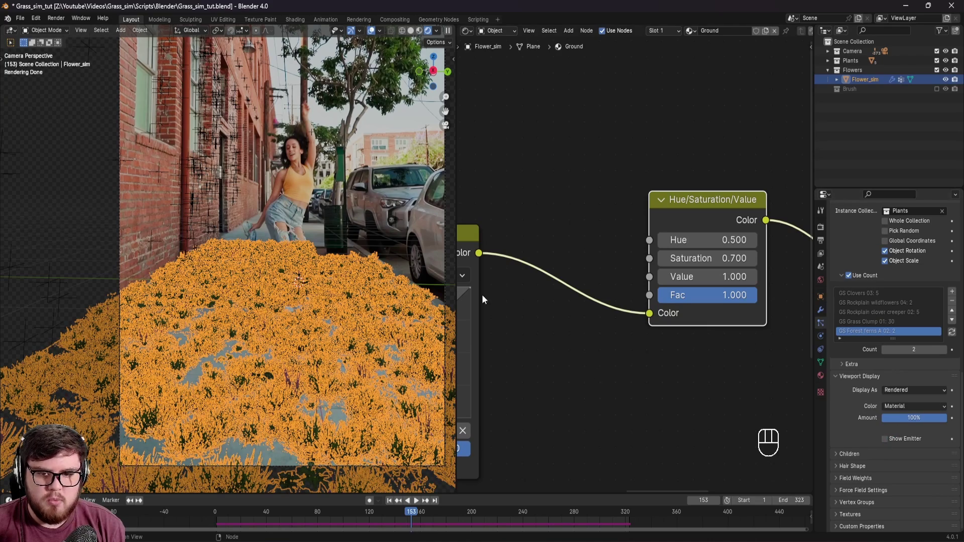
Take the selection off the grass plane, check the plants against the footage at frame 200, and save the file.
click(408, 236)
mouse_move(386, 306)
shift+middle_down()
mouse_move(411, 300)
mouse_move(385, 306)
shift+middle_up()
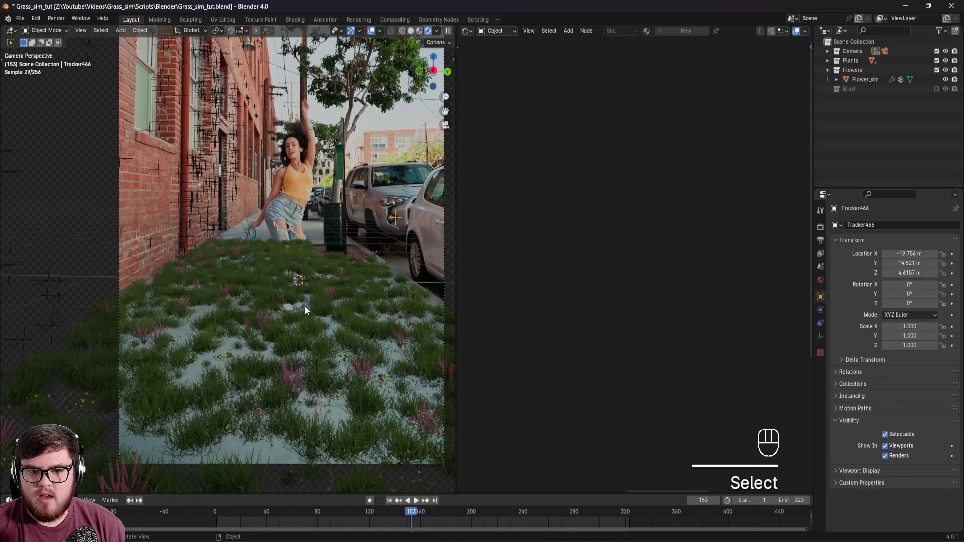
scroll(304, 302, down, 1)
drag(413, 521, 471, 521)
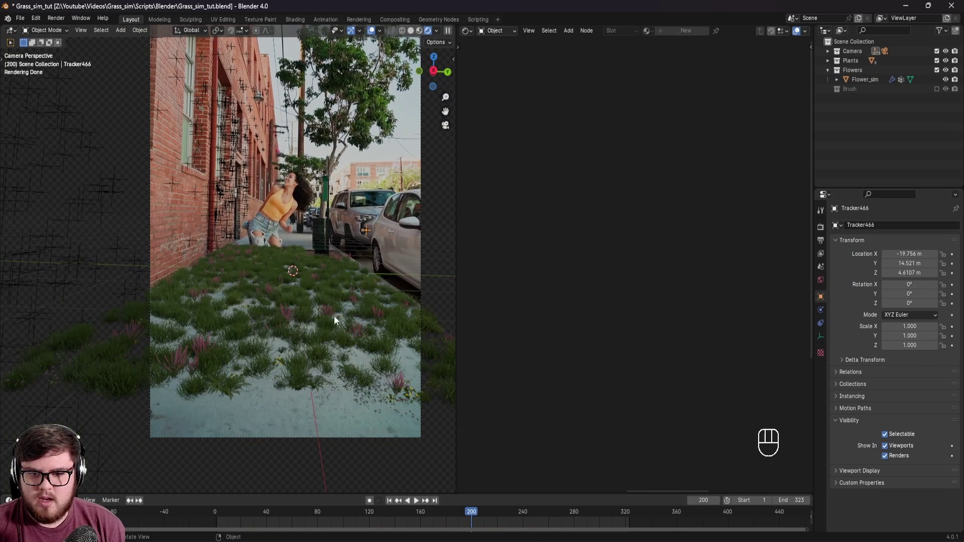
key(ctrl+s)
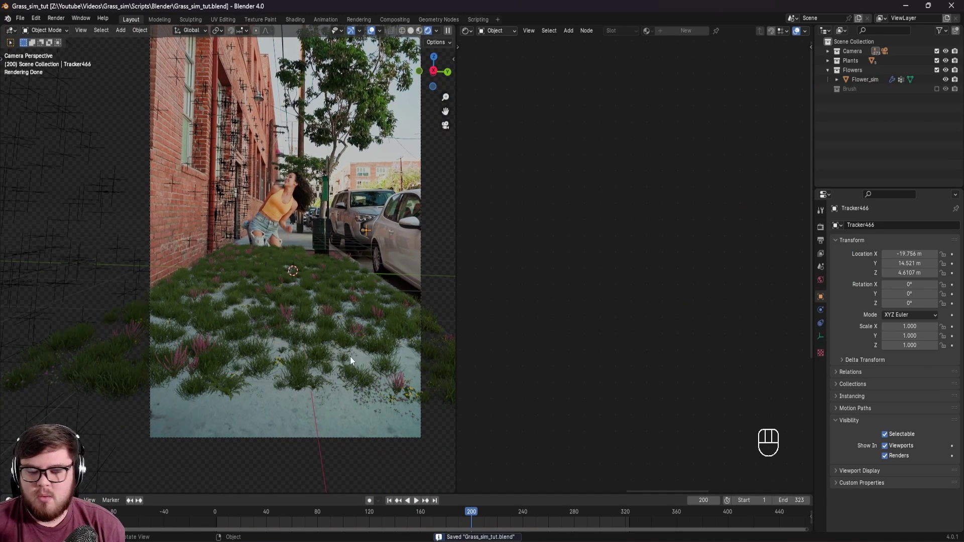
scroll(265, 279, up, 1)
shift+middle_drag(266, 279, 341, 270)
key(ctrl+s)
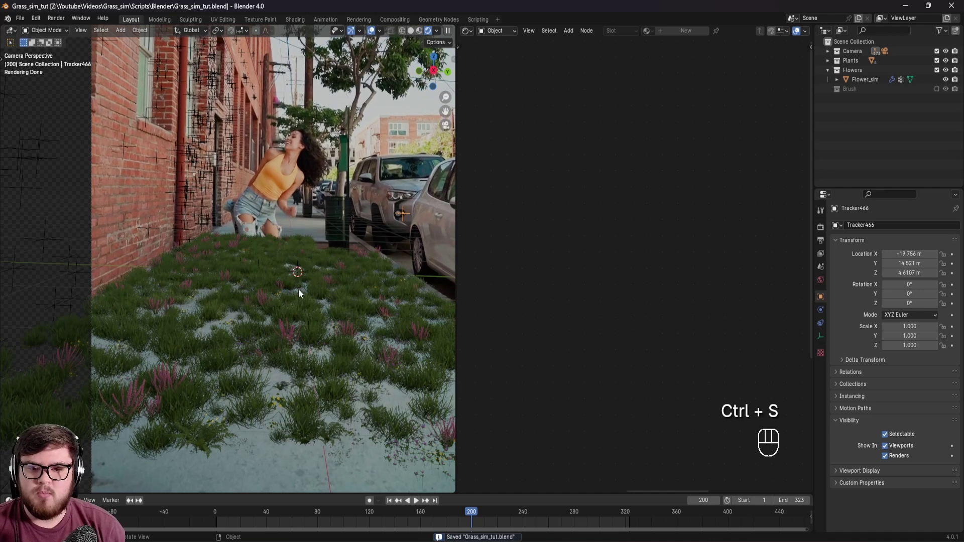
Select Flower_sim, enlarge the 3D viewport over the node editor, fit the whole camera frame in it, and save the file.
click(335, 324)
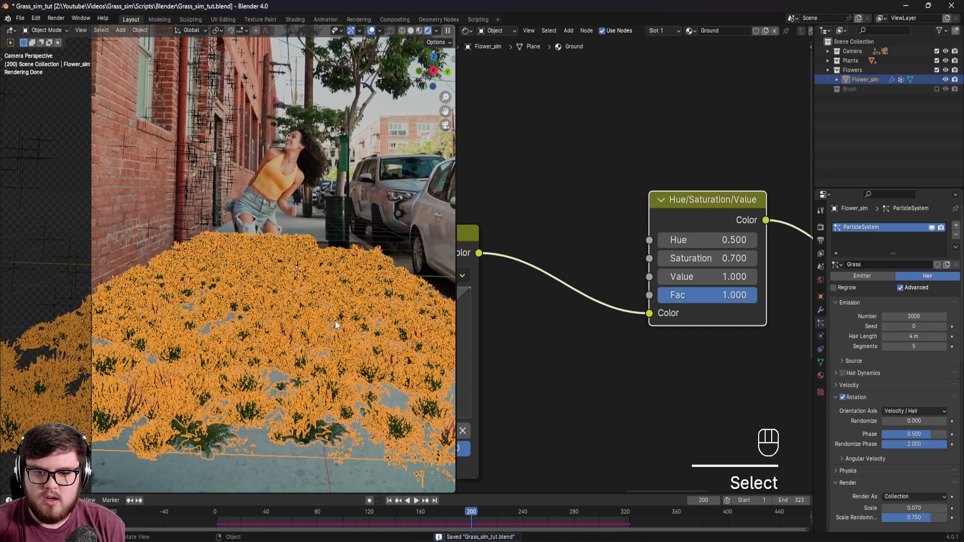
click(406, 244)
click(357, 292)
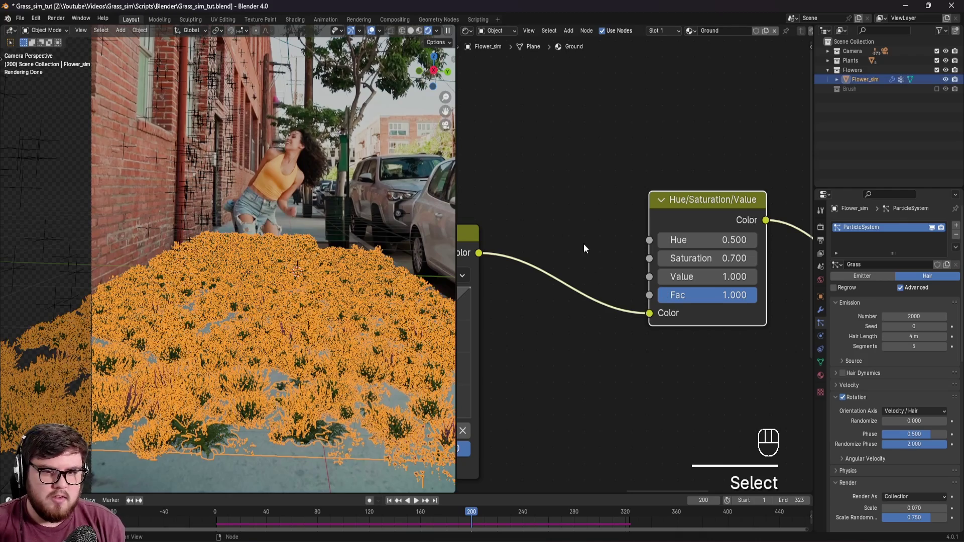
drag(456, 186, 633, 198)
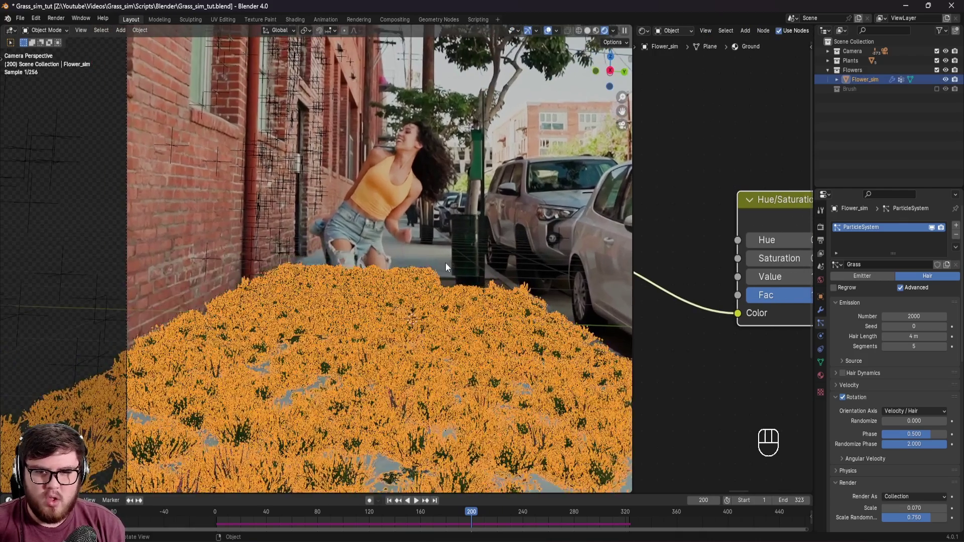
shift+middle_drag(470, 275, 469, 275)
key(ctrl+s)
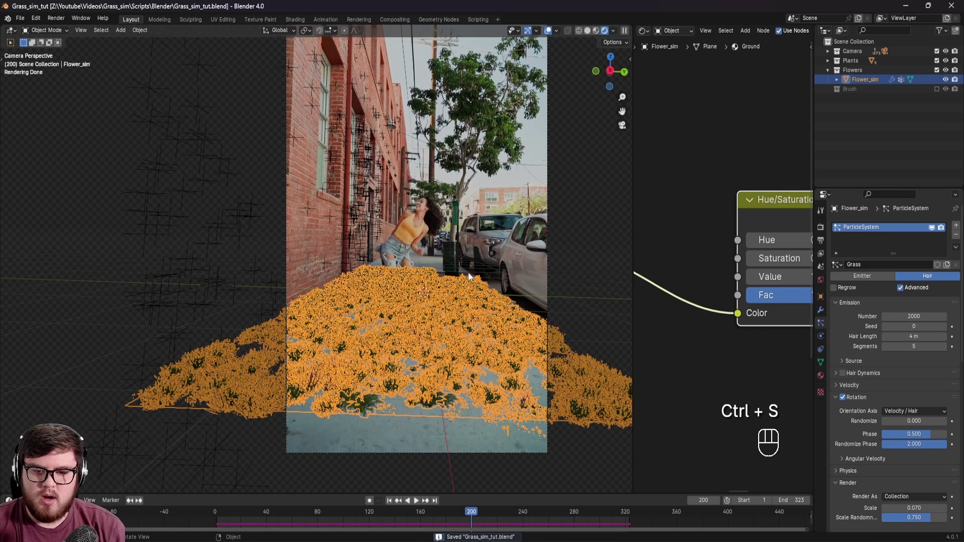
Assign the dp_weight vertex group to Length in the Vertex Groups settings of Flower_sim's particle system.
scroll(839, 333, down, 6)
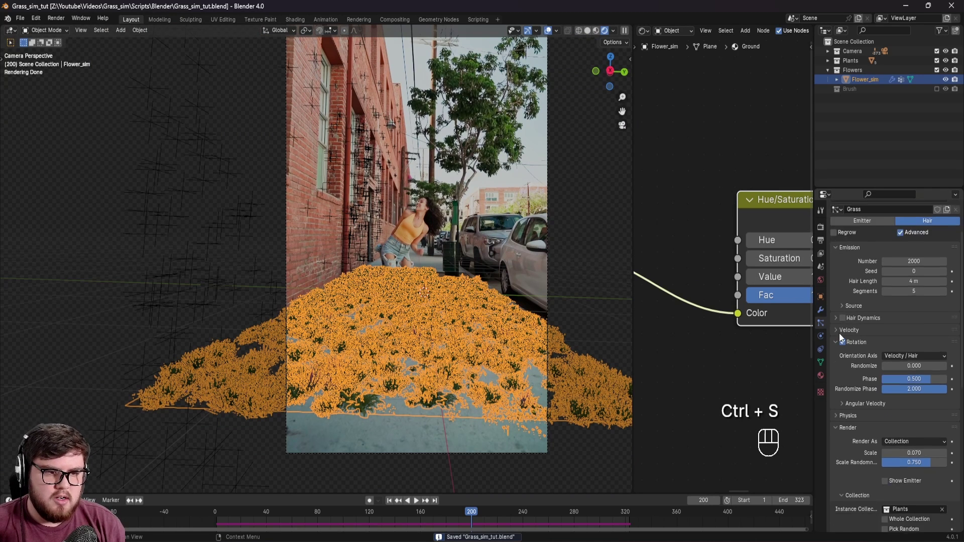
scroll(855, 324, down, 8)
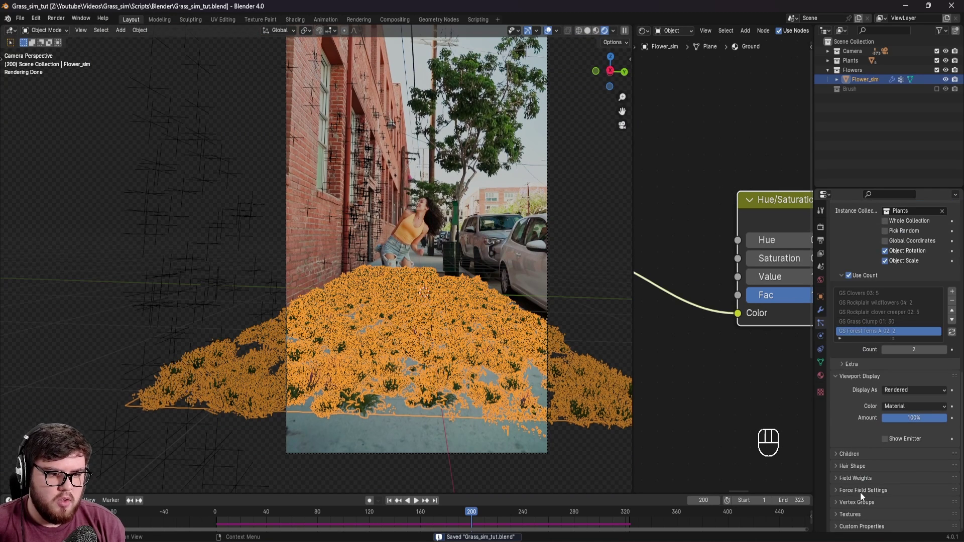
click(857, 480)
scroll(857, 478, down, 7)
click(850, 331)
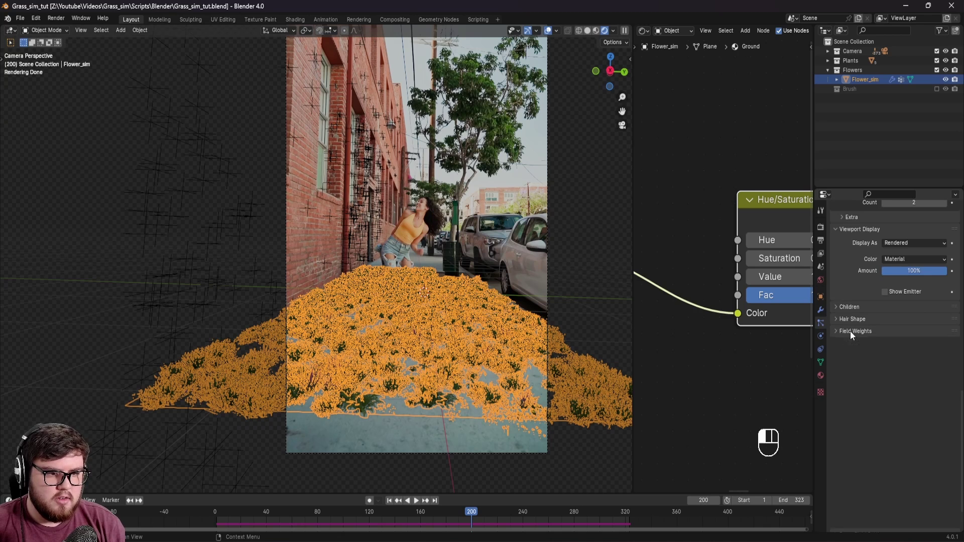
scroll(861, 474, up, 7)
click(856, 502)
scroll(855, 451, down, 4)
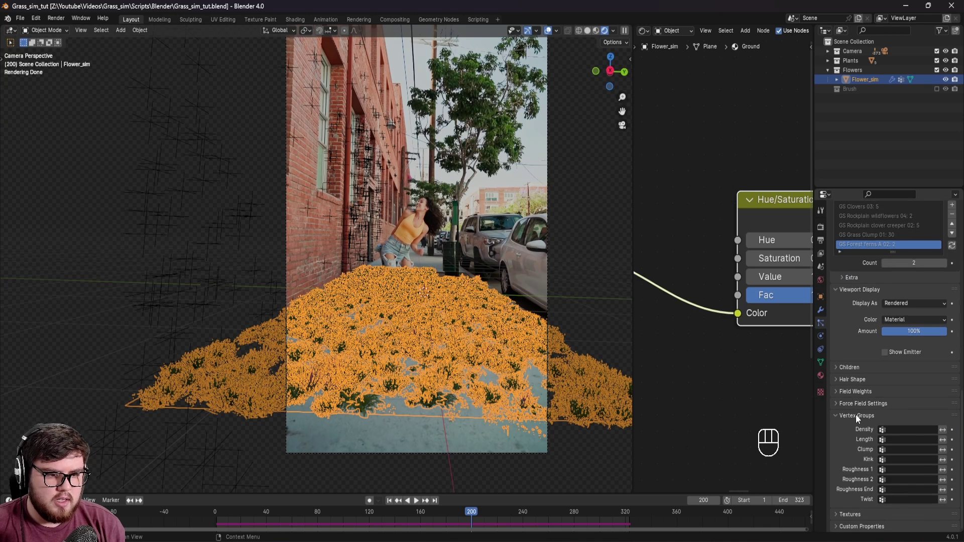
click(904, 440)
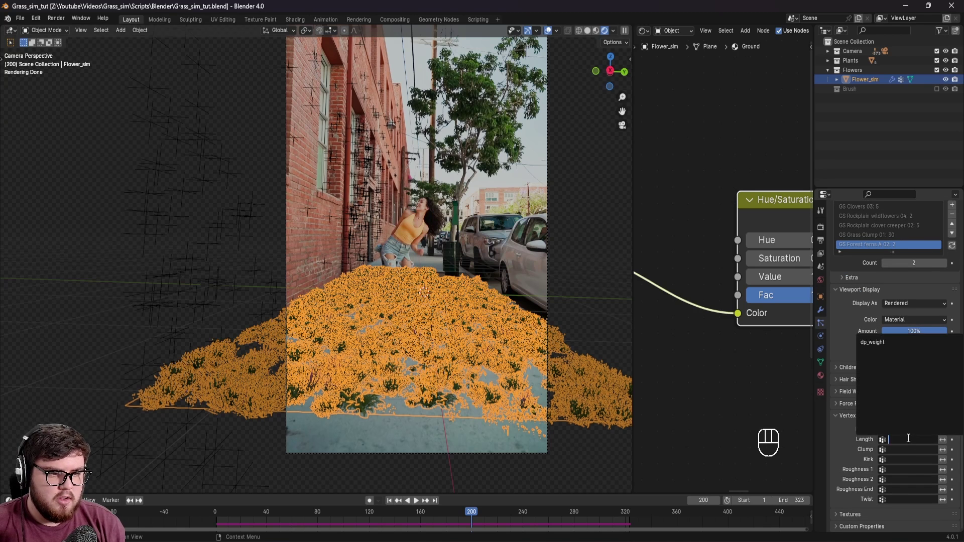
click(879, 343)
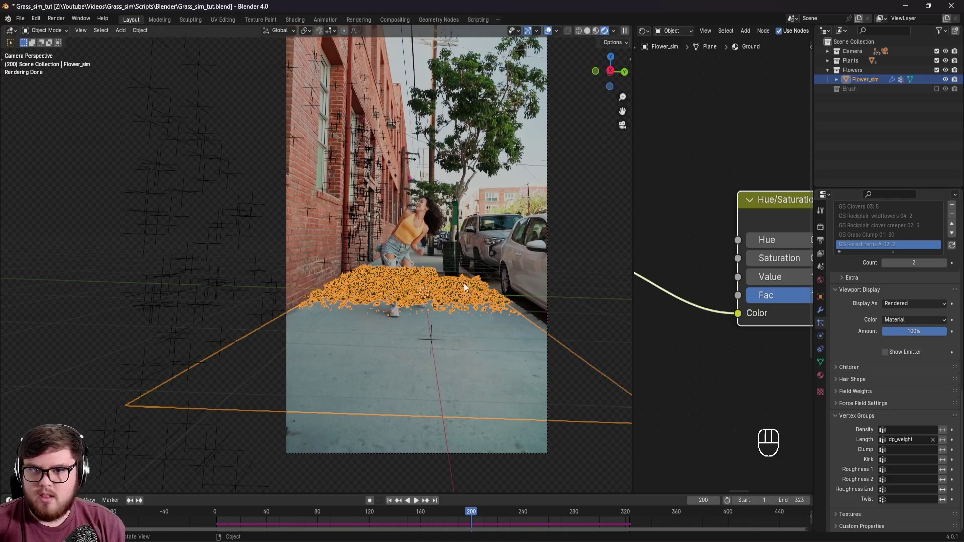
Take the selection off Flower_sim, check the weighted plants against the footage at frame 200, and save the file.
scroll(462, 286, up, 2)
shift+middle_drag(462, 285, 480, 316)
click(466, 267)
key(ctrl+s)
scroll(456, 296, up, 3)
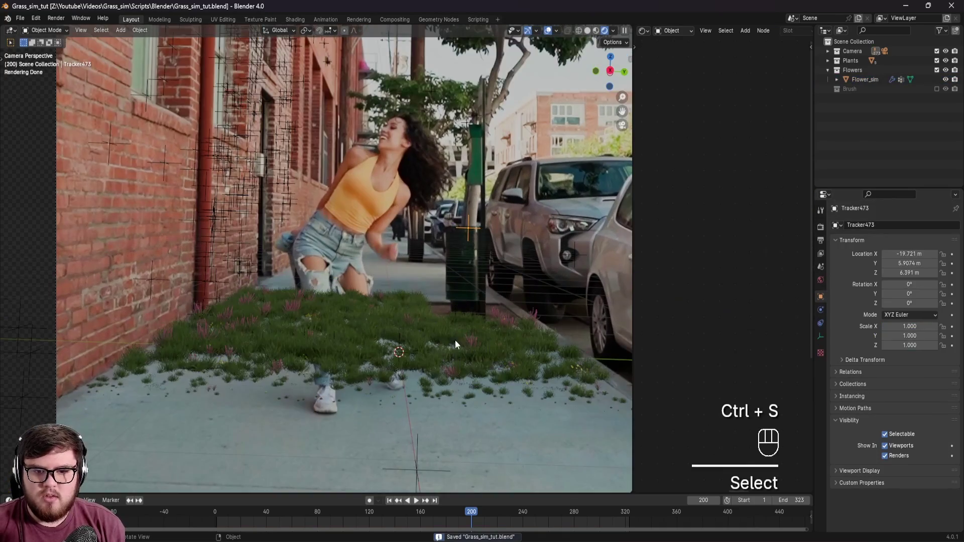
Go to frame 269, leave the camera view, switch to Solid shading, save the file, and select Flower_sim.
drag(447, 509, 561, 518)
middle_drag(570, 340, 430, 348)
key(z)
key(ctrl+s)
click(387, 317)
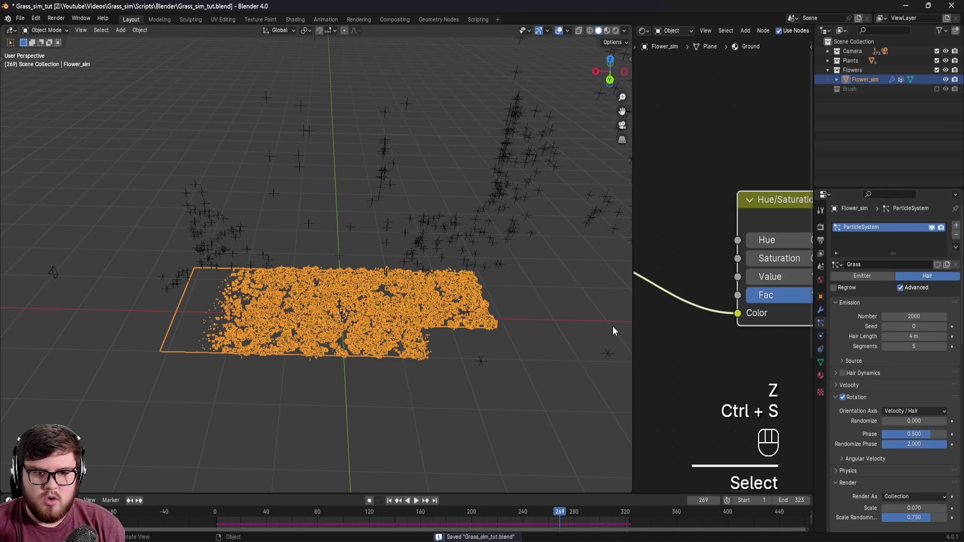
Hide Flower_sim's particle system in the viewport and turn on Show Emitter in its Viewport Display settings.
scroll(848, 403, down, 5)
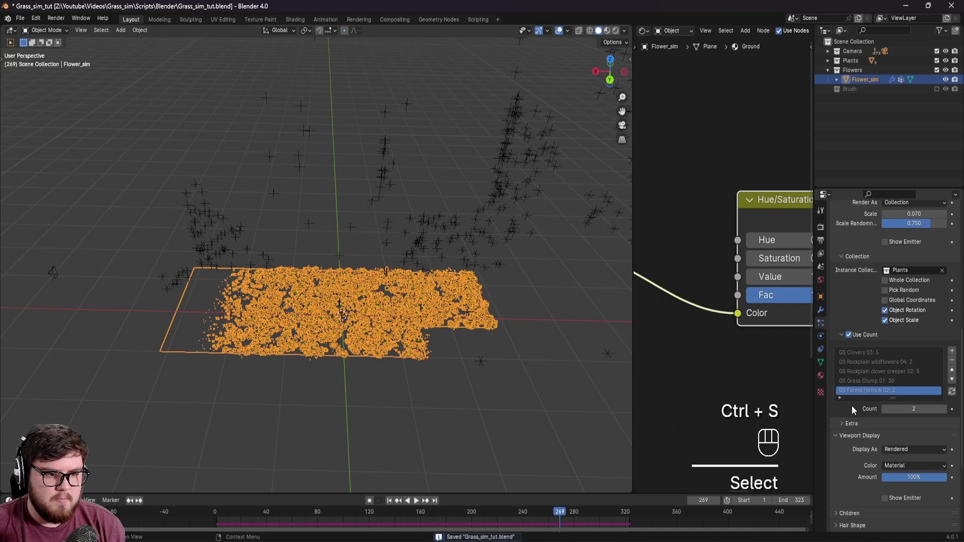
scroll(866, 383, up, 5)
scroll(862, 388, down, 10)
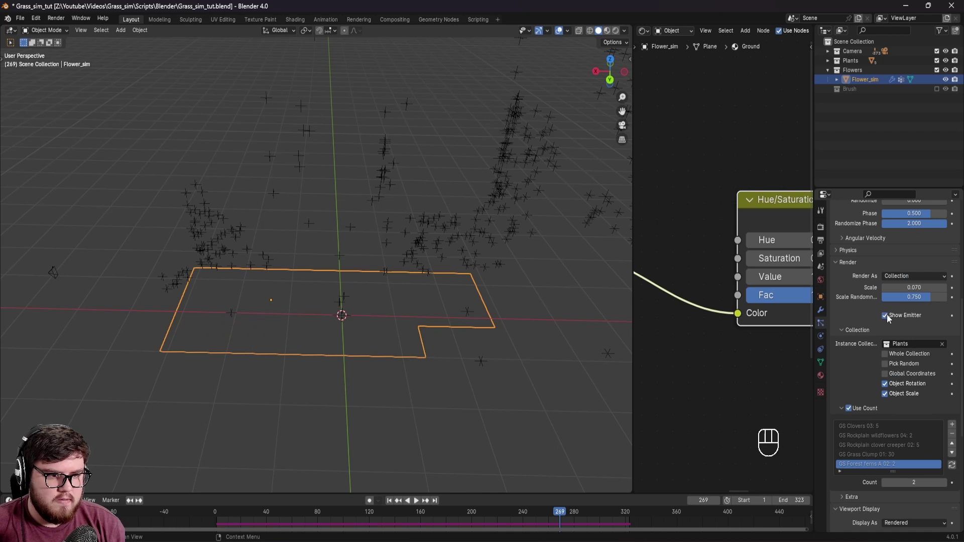
scroll(861, 392, down, 7)
click(885, 425)
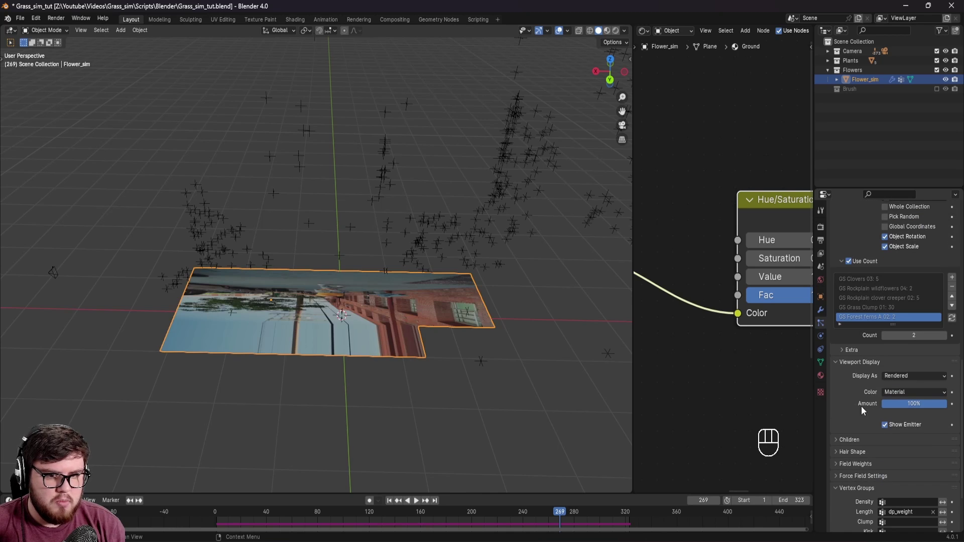
Switch Flower_sim to Weight Paint mode and view its dp_weight gradient at frame 143.
shift+middle_drag(416, 326, 433, 352)
click(40, 31)
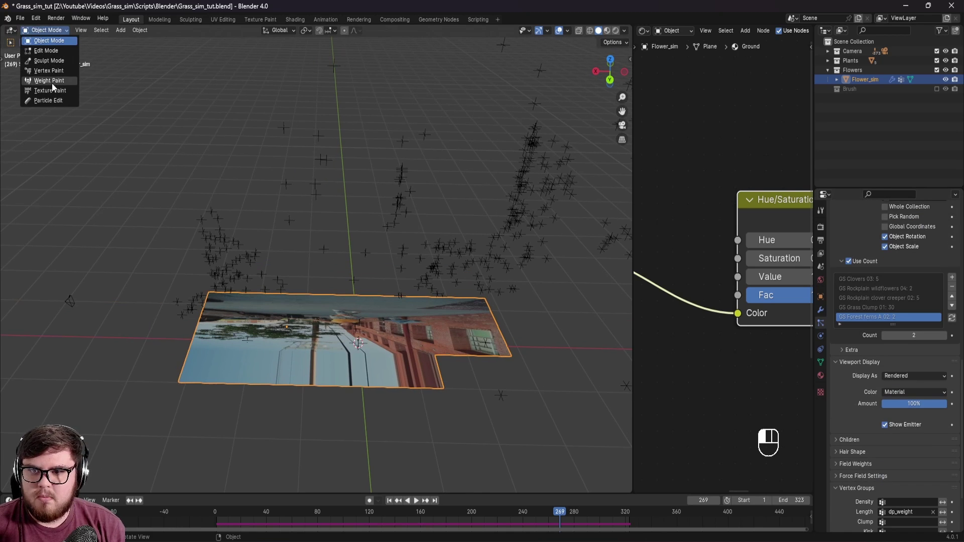
click(50, 86)
drag(490, 516, 398, 516)
scroll(891, 358, up, 10)
scroll(891, 358, up, 5)
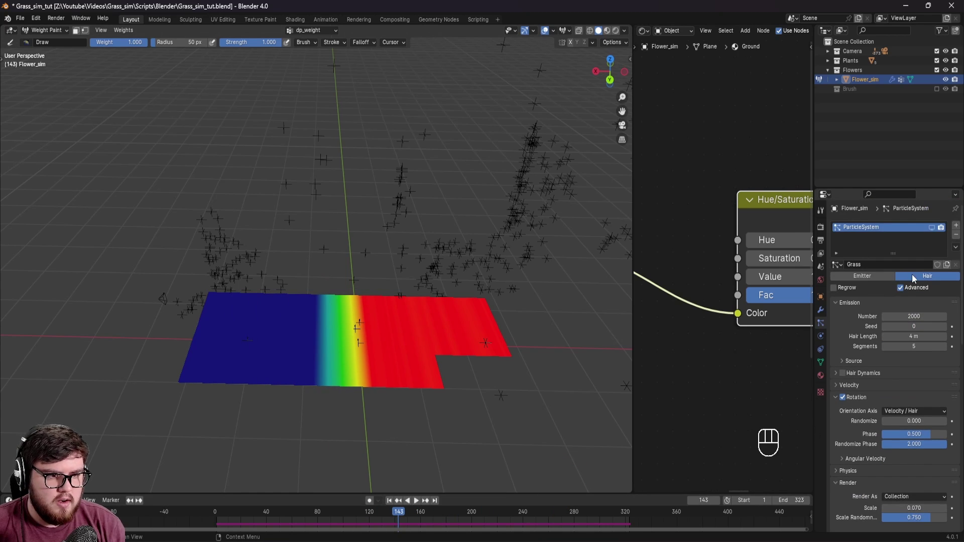
Show Flower_sim's particle system in the viewport again and examine the plants over the weight colours at frame 143.
click(931, 227)
mouse_move(394, 511)
mouse_down()
mouse_move(291, 515)
mouse_move(366, 532)
mouse_move(398, 526)
mouse_up()
key(space)
scroll(448, 360, up, 4)
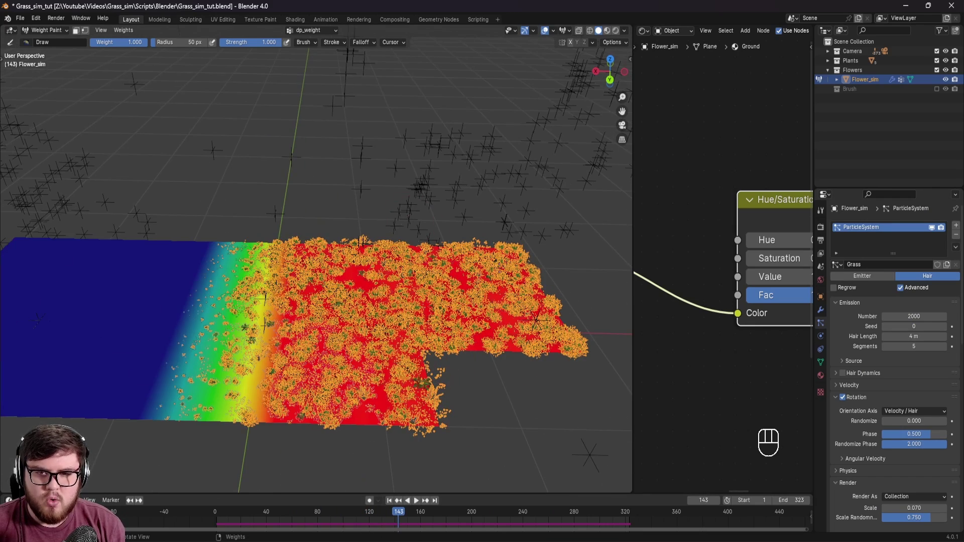
shift+middle_drag(374, 487, 422, 477)
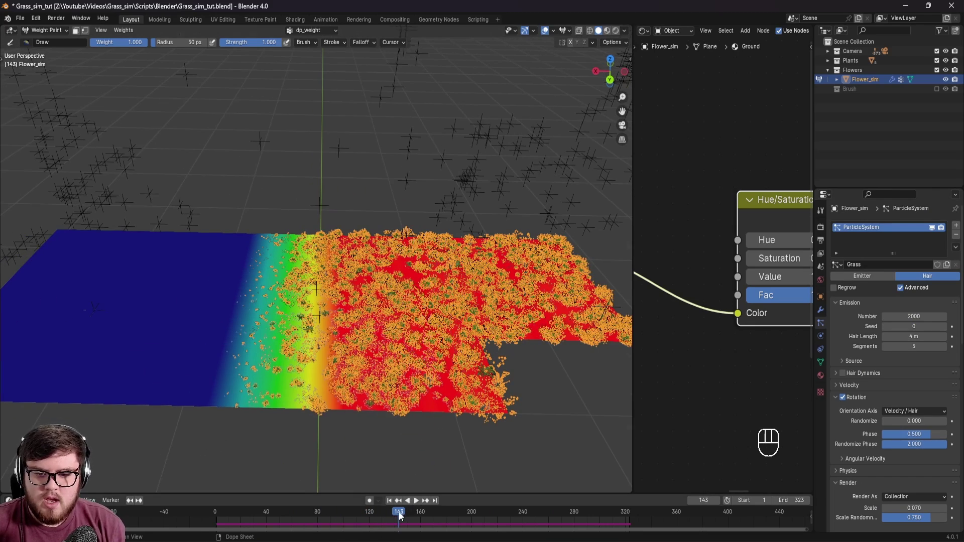
Play and scrub the timeline, ending on frame 248, to compare plant growth with the moving weight gradient, and save the file.
drag(400, 515, 427, 515)
shift+middle_drag(140, 301, 232, 330)
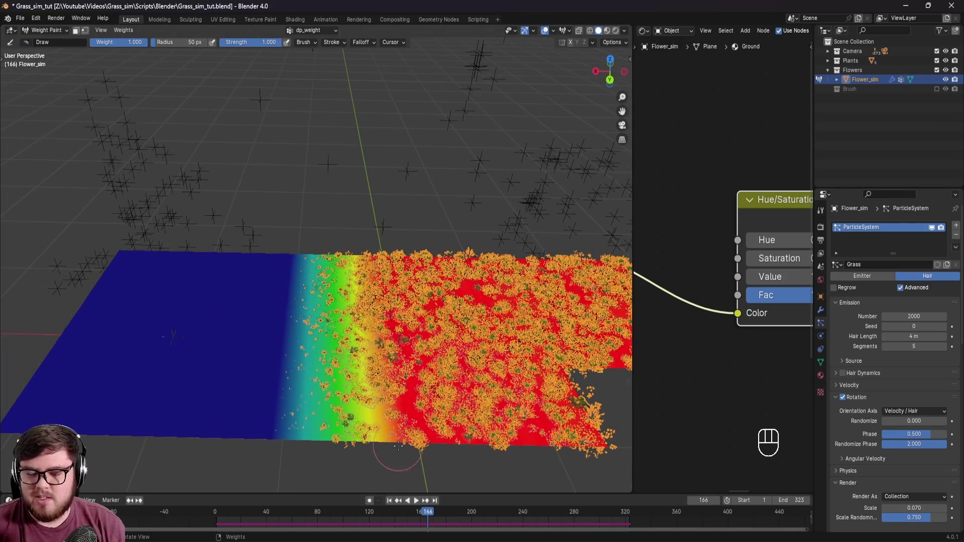
key(space)
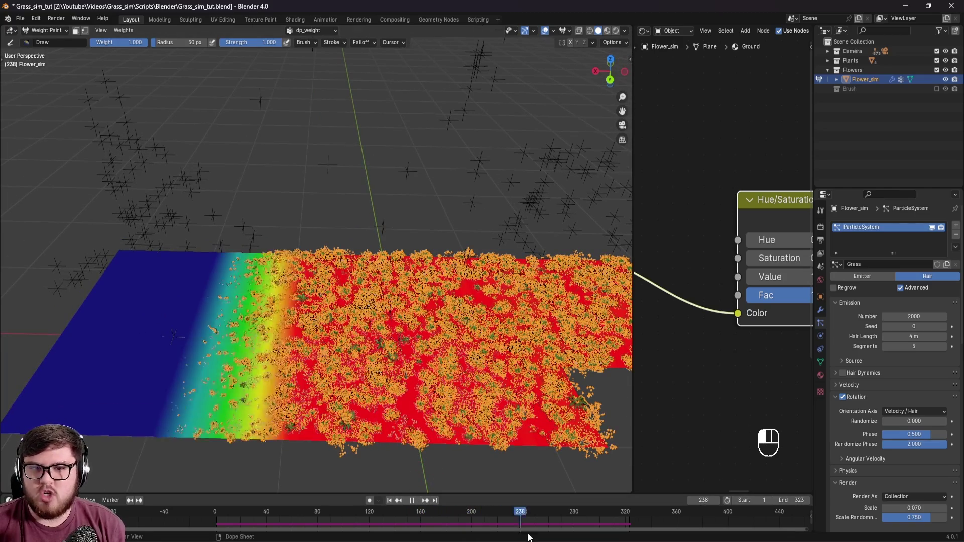
mouse_move(568, 541)
mouse_down()
mouse_move(591, 541)
mouse_move(343, 541)
mouse_up()
shift+middle_drag(452, 402, 326, 401)
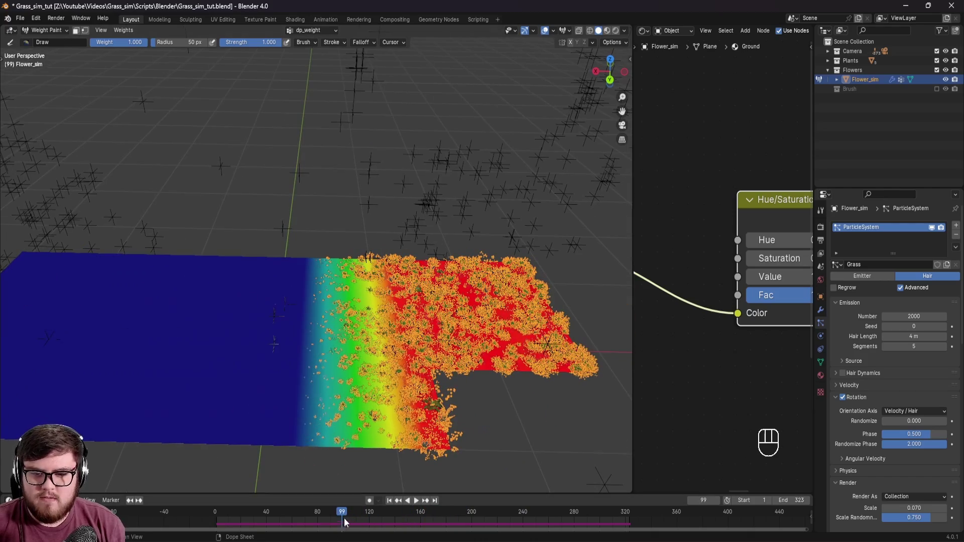
drag(344, 519, 532, 523)
scroll(373, 416, down, 2)
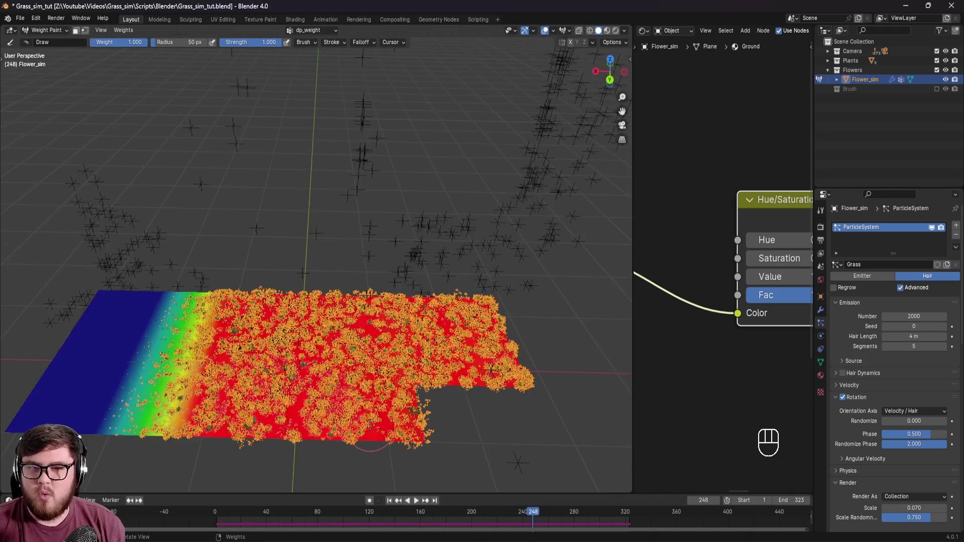
middle_drag(373, 413, 372, 388)
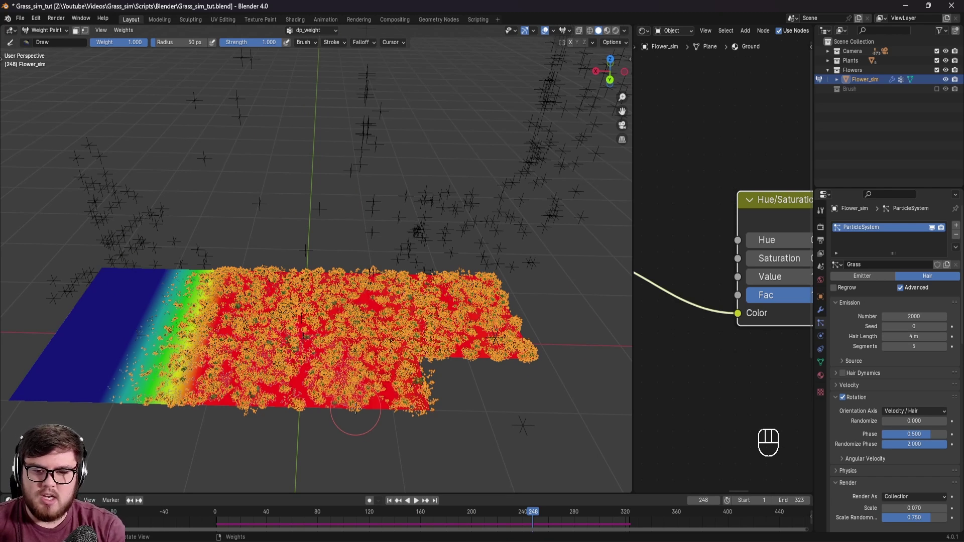
key(ctrl)
key(ctrl+s)
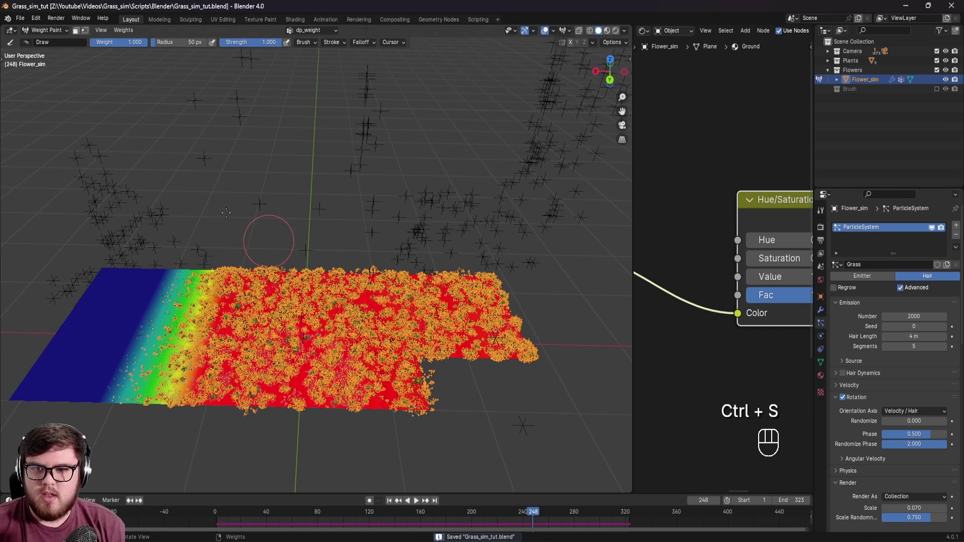
Return Flower_sim to Object Mode, turn off Show Emitter in its Viewport Display settings, and save the file.
click(62, 30)
click(55, 42)
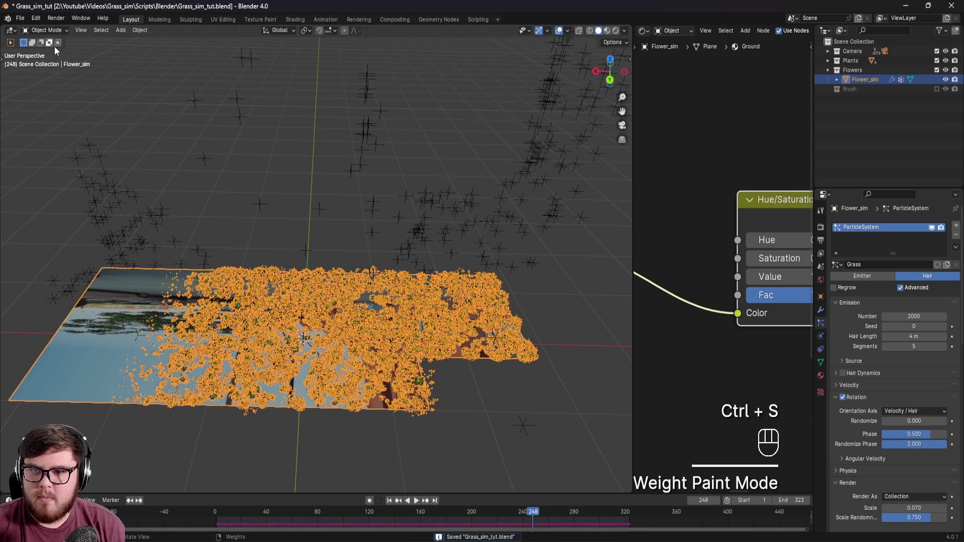
scroll(849, 385, down, 15)
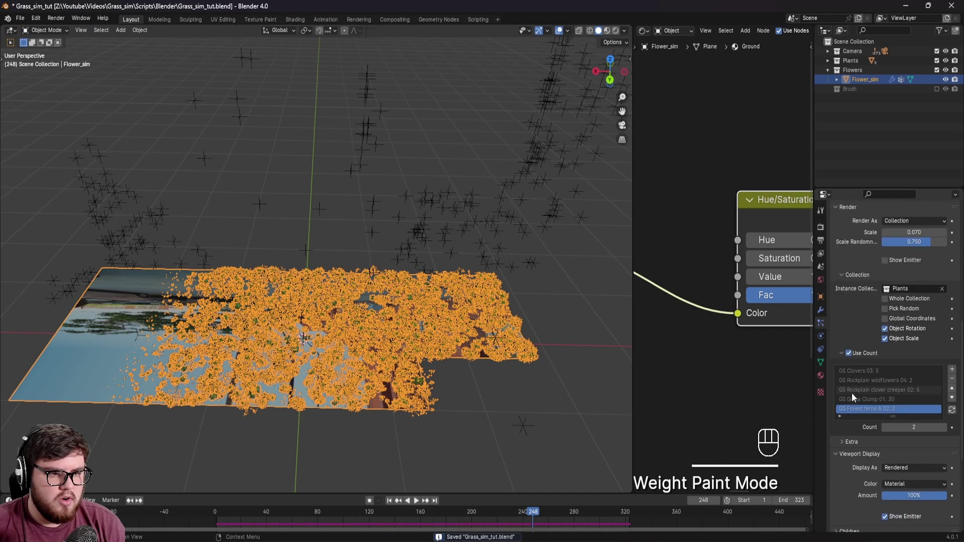
click(884, 425)
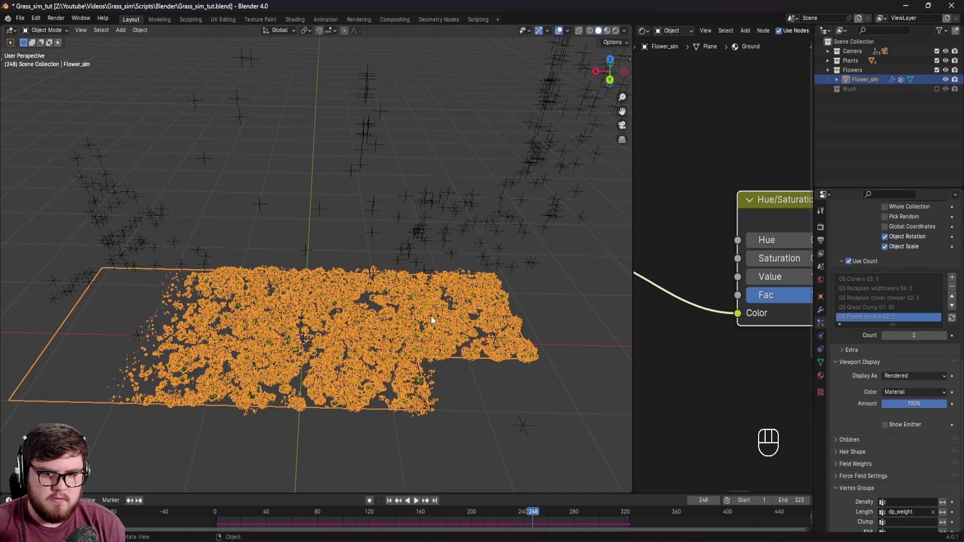
key(ctrl+s)
Look through the camera, save the file, and switch the viewport to Rendered shading.
key(KP_0)
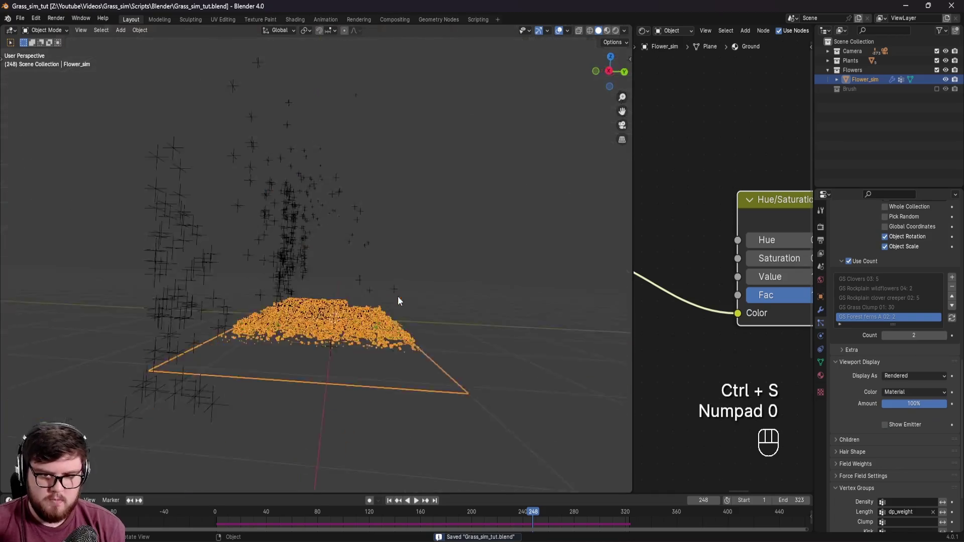
shift+middle_drag(408, 292, 396, 290)
key(ctrl+s)
key(z)
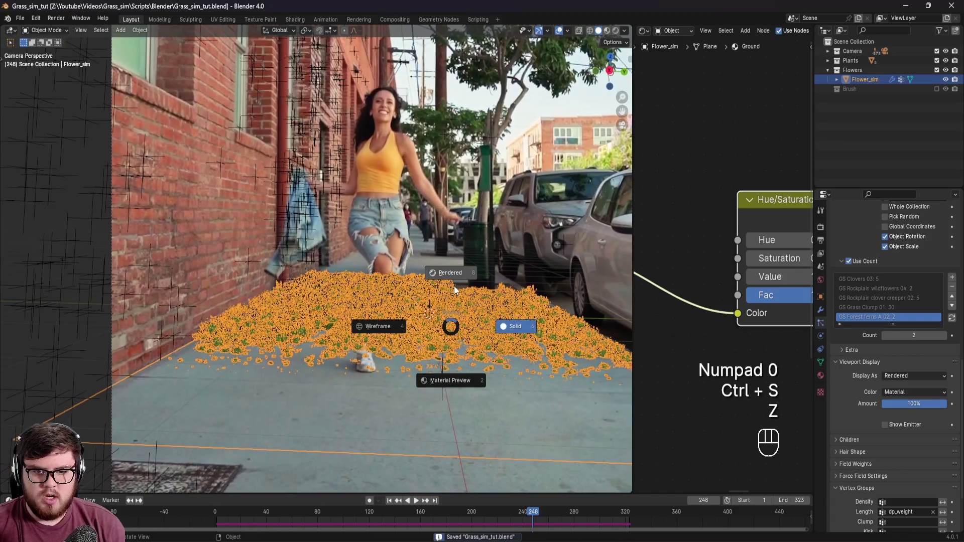
click(453, 285)
Take the selection off Flower_sim, frame the rendered plants over the footage at frame 248, and save the file.
scroll(453, 285, up, 2)
mouse_move(465, 302)
shift+middle_down()
mouse_move(432, 304)
mouse_move(417, 345)
mouse_move(429, 359)
mouse_move(421, 305)
shift+middle_up()
click(418, 230)
scroll(435, 279, down, 3)
key(ctrl+s)
scroll(435, 281, up, 1)
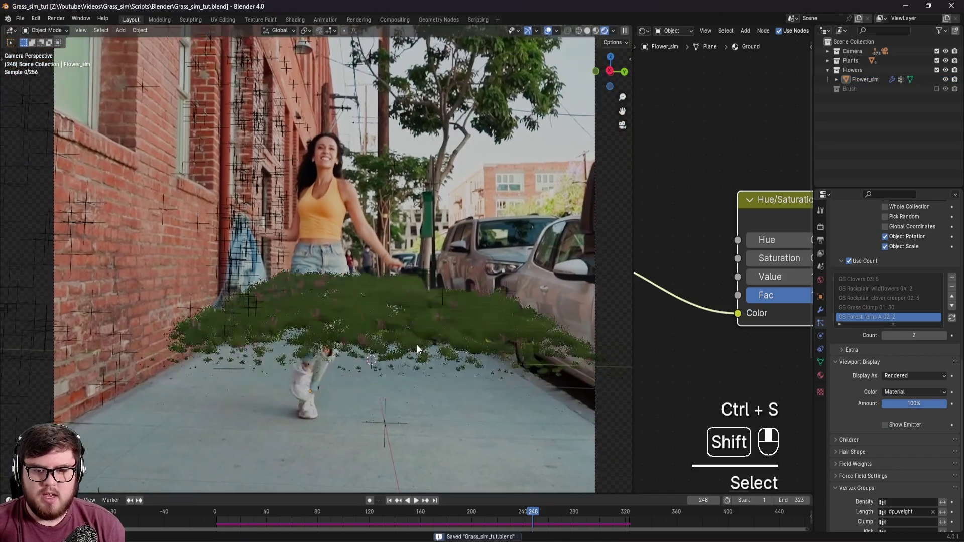
key(ctrl+s)
Examine the growing front edge of the rendered grass and flowers up close around the walking foot.
scroll(386, 343, up, 4)
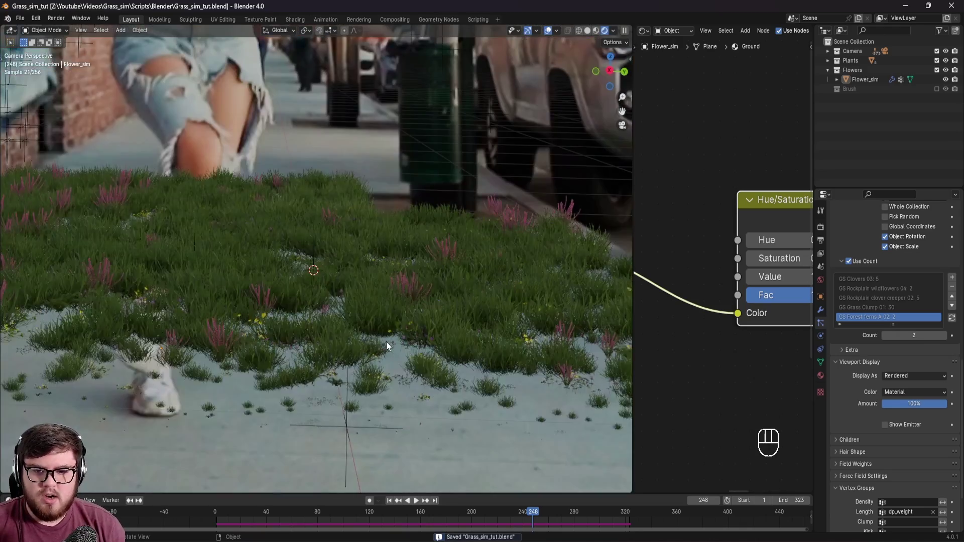
scroll(386, 342, up, 2)
shift+middle_drag(328, 401, 411, 378)
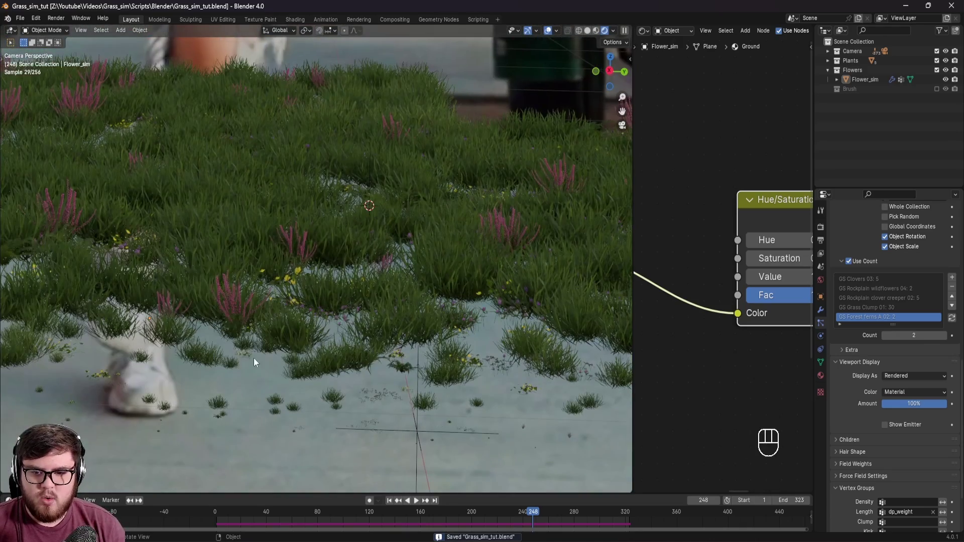
scroll(301, 362, down, 5)
shift+middle_drag(339, 363, 360, 384)
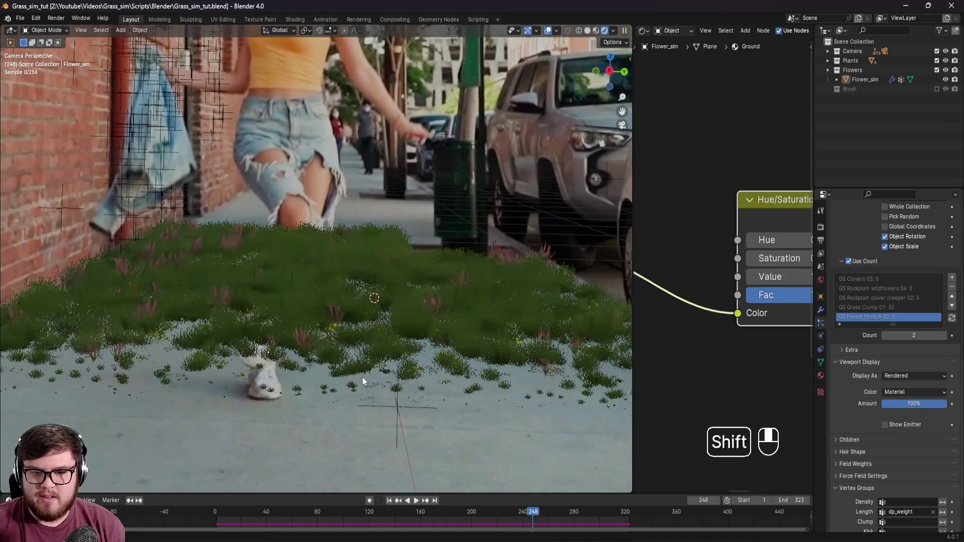
scroll(402, 341, down, 2)
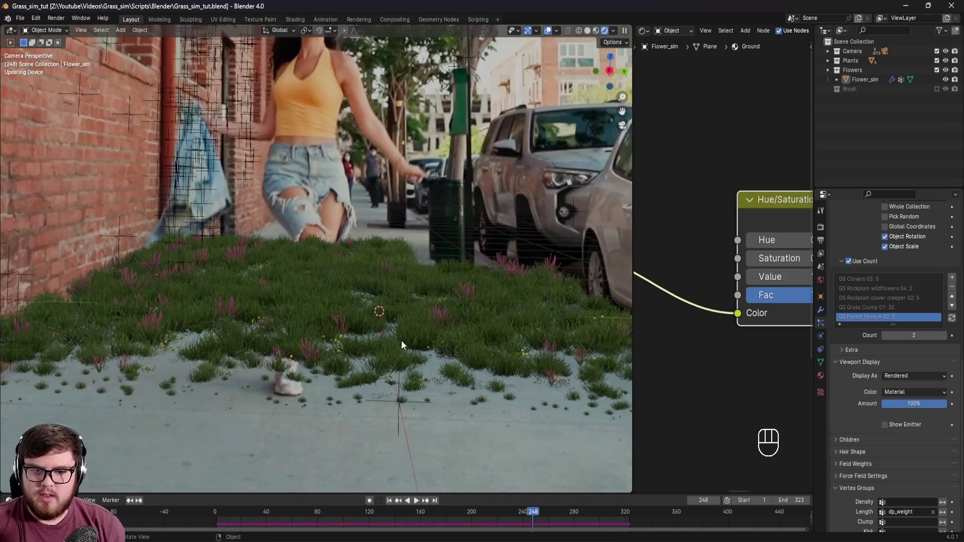
Save the file, select Flower_sim in the camera view, and duplicate it in place.
shift+middle_drag(402, 340, 409, 298)
key(ctrl+s)
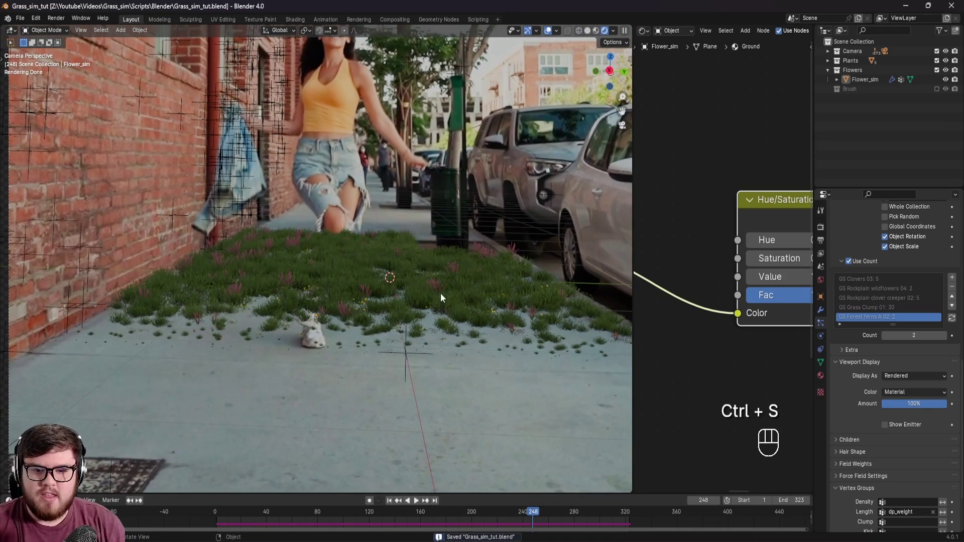
click(442, 298)
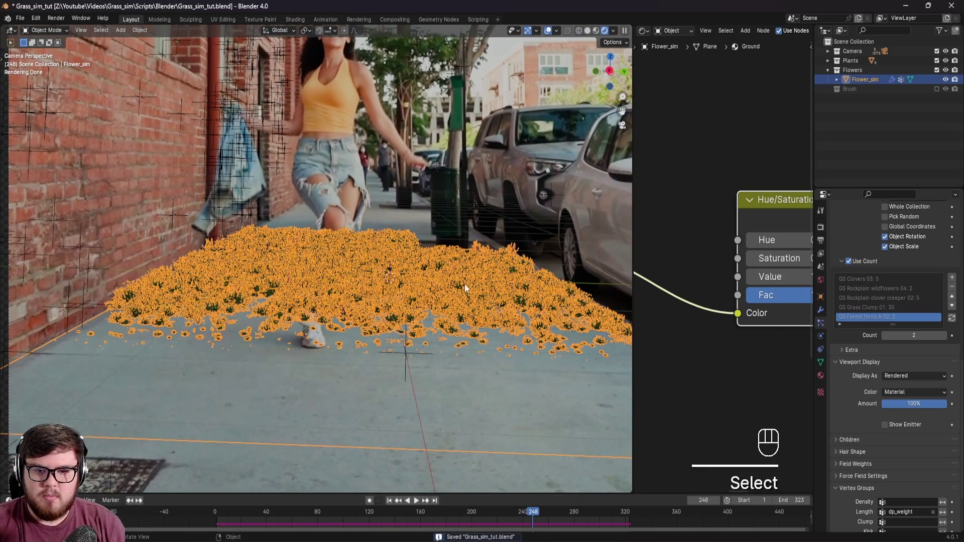
key(ctrl+s)
shift+middle_drag(474, 308, 417, 301)
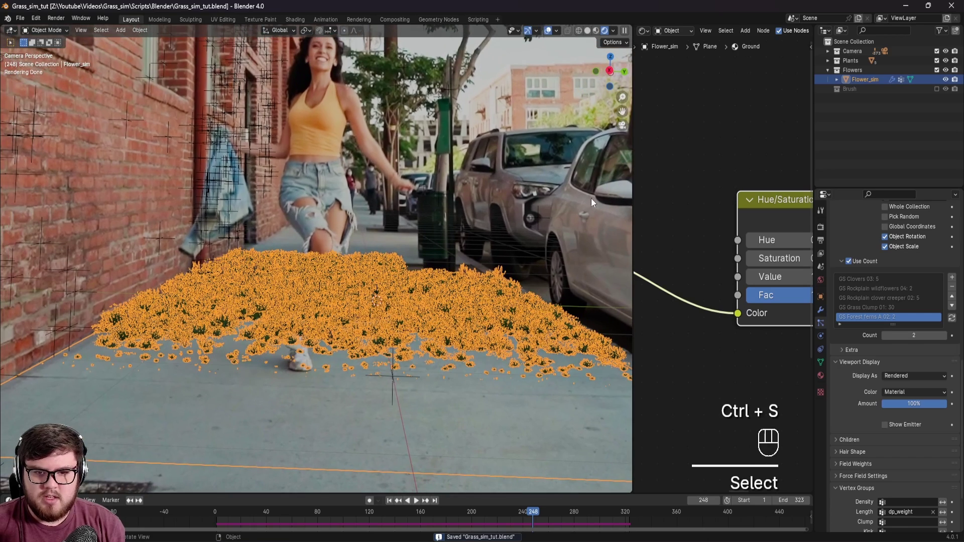
key(shift+d)
click(393, 299)
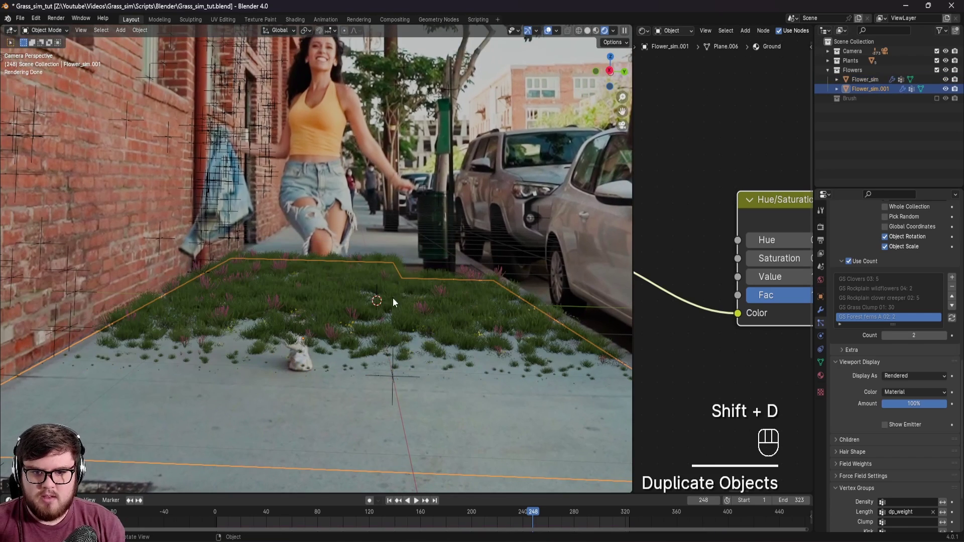
Create a new collection in the scene and name it Shadow.
right_click(858, 119)
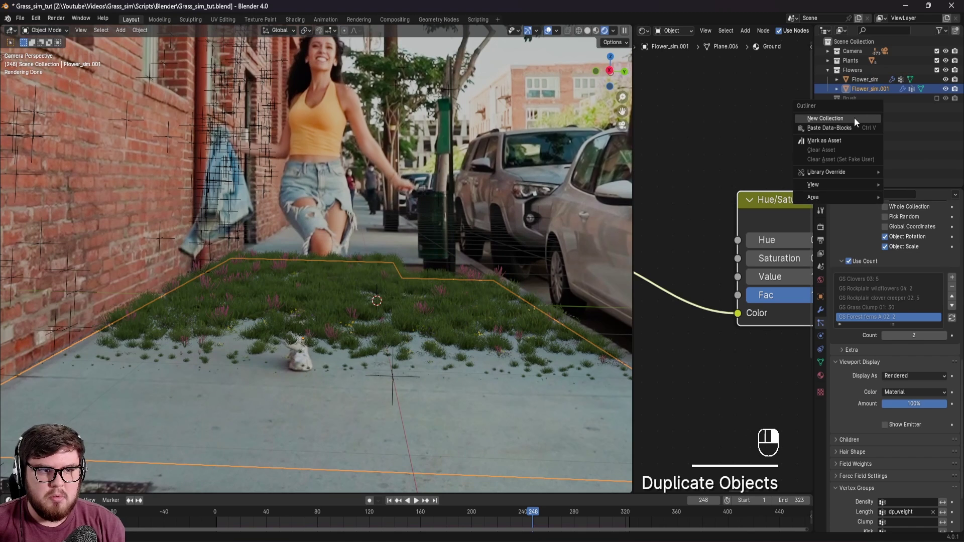
click(849, 118)
click(862, 108)
double_click(863, 107)
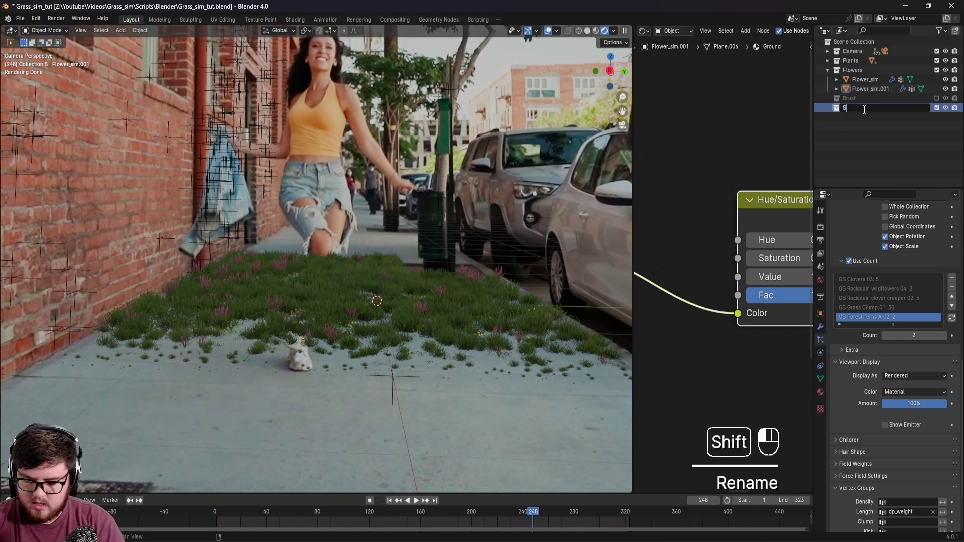
text(Shadow)
key(Return)
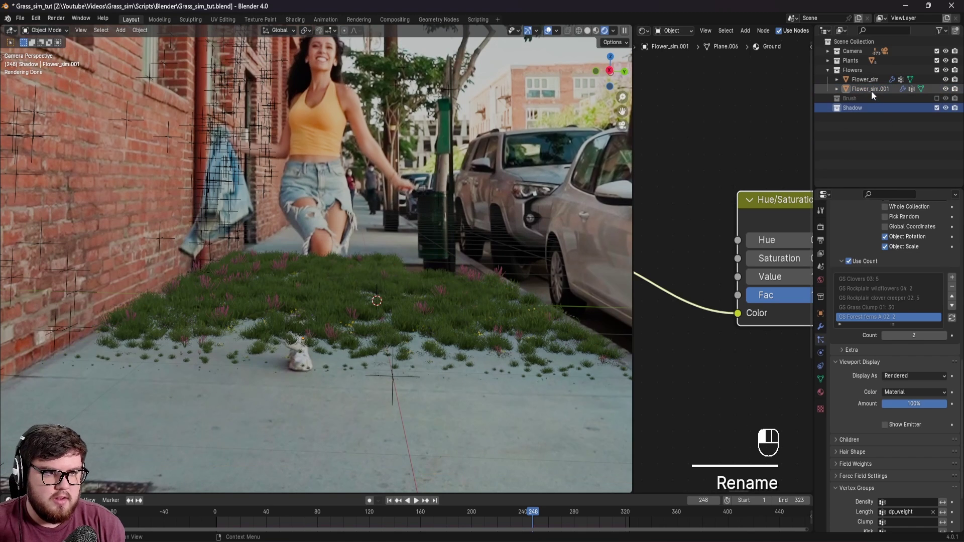
Move the duplicated Flower_sim object into the Shadow collection and rename it Shadow.
mouse_move(871, 91)
mouse_down()
mouse_move(887, 104)
mouse_move(874, 107)
mouse_up()
double_click(869, 109)
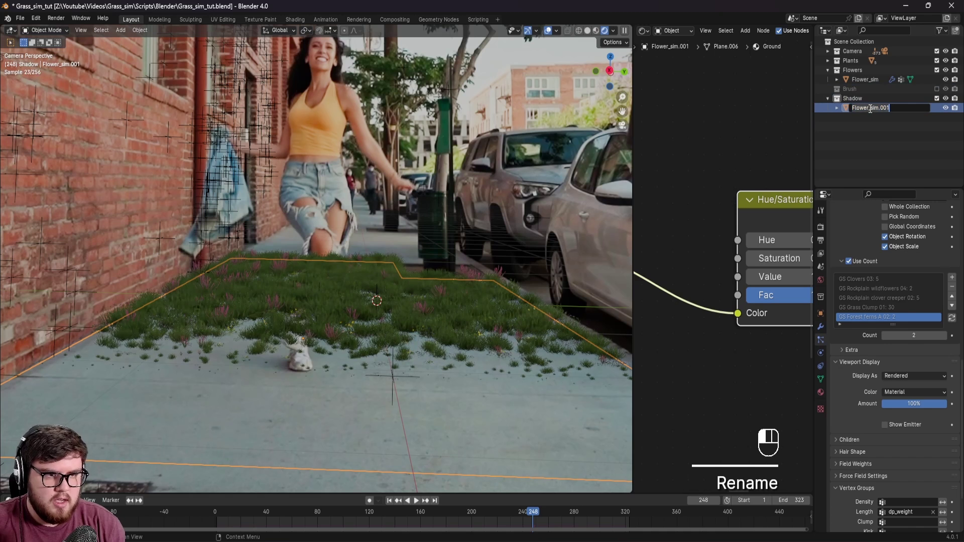
text(Shadow)
key(Return)
click(866, 148)
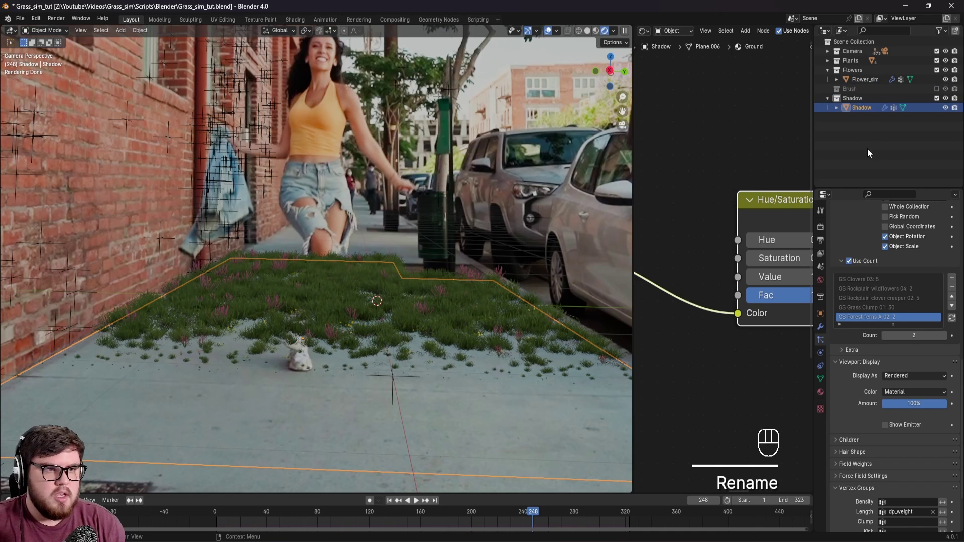
Remove the particle system from the Shadow object, keeping the object selected.
click(860, 107)
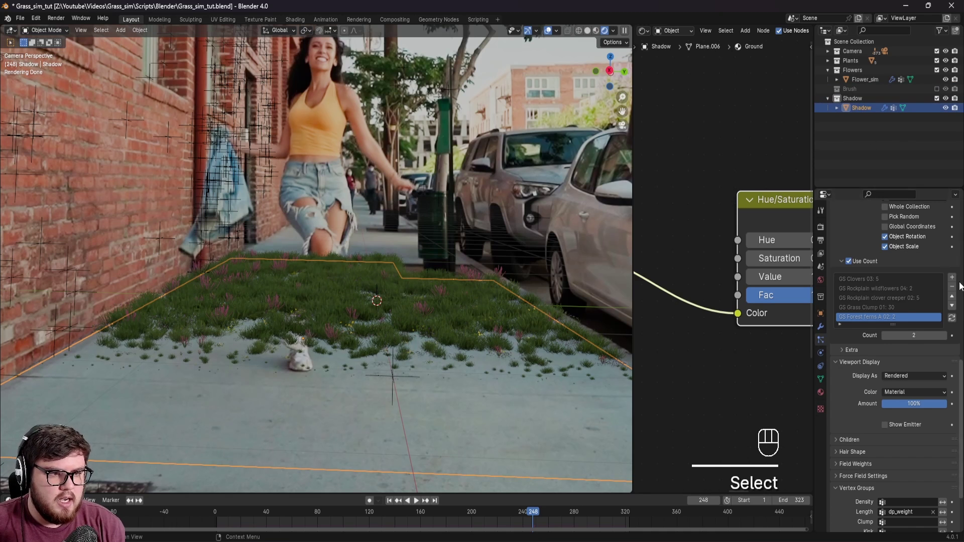
scroll(870, 374, up, 6)
scroll(870, 373, up, 10)
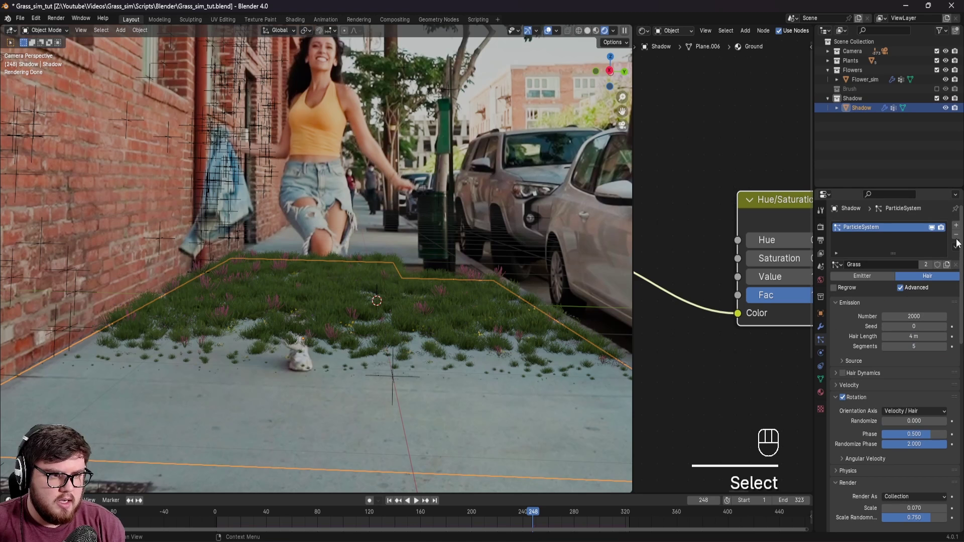
click(956, 236)
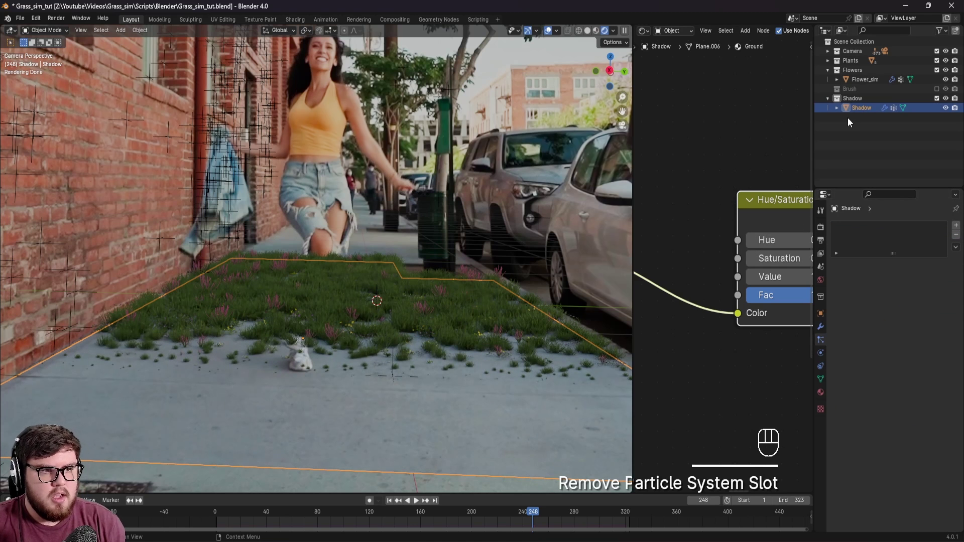
click(859, 110)
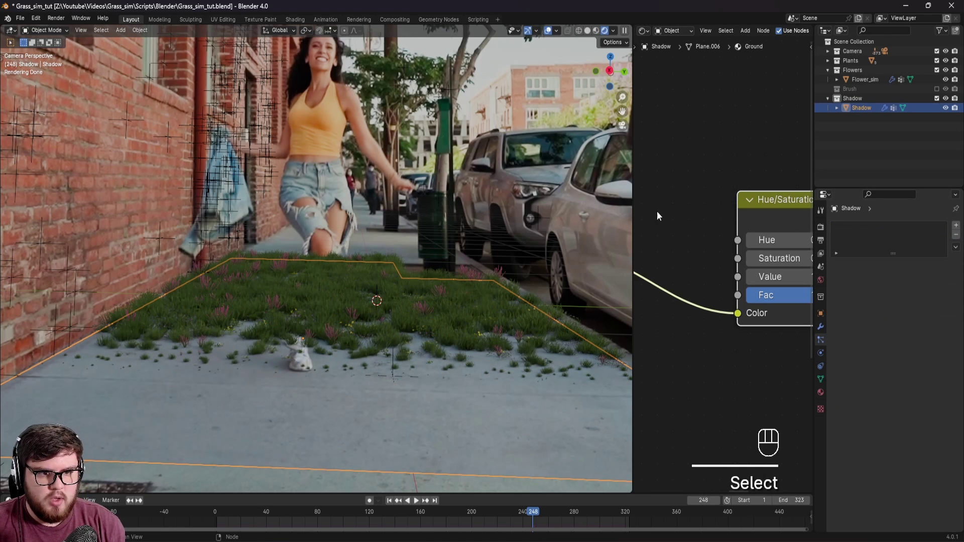
Check the Shadow object's Ground material nodes, save the file, and make the object a Shadow Catcher.
drag(632, 208, 282, 208)
scroll(526, 185, down, 4)
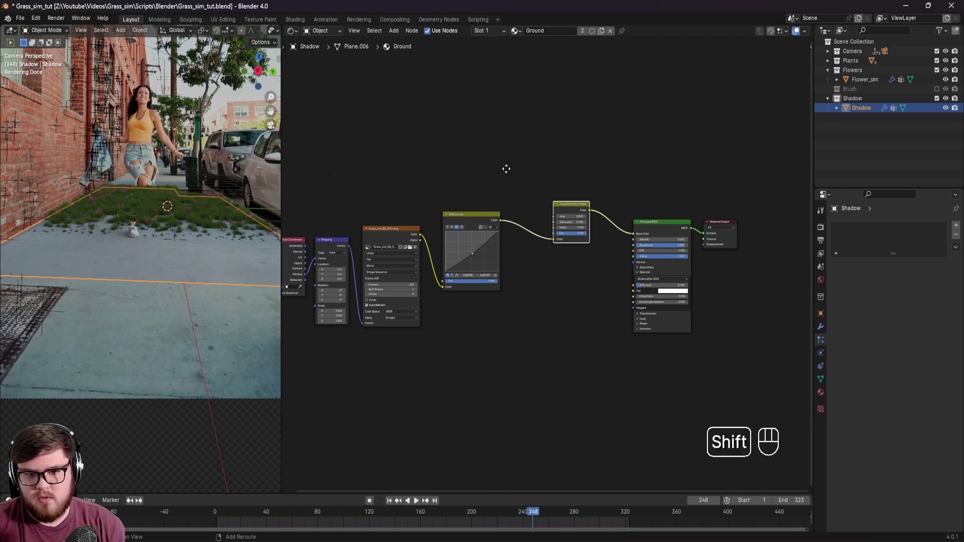
shift+middle_drag(505, 168, 554, 198)
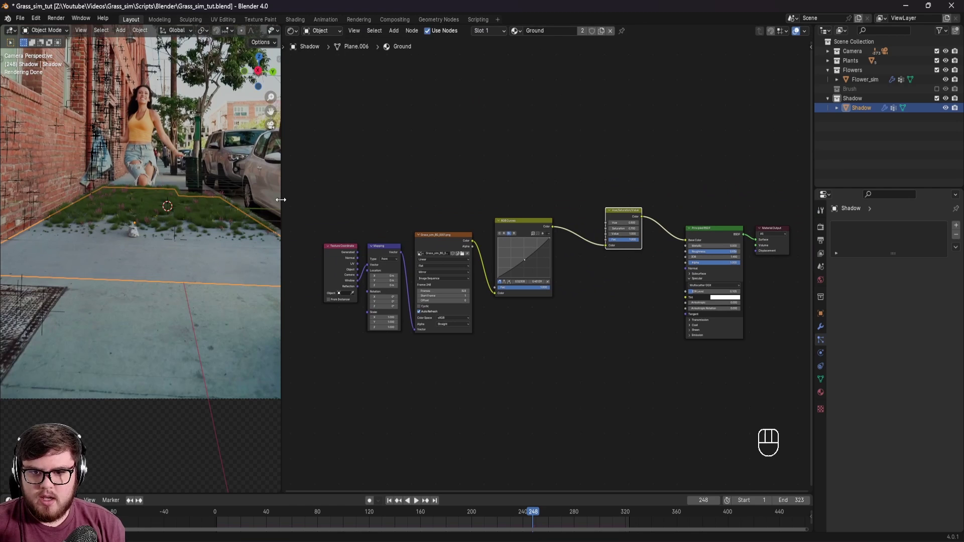
drag(281, 199, 592, 201)
key(ctrl+s)
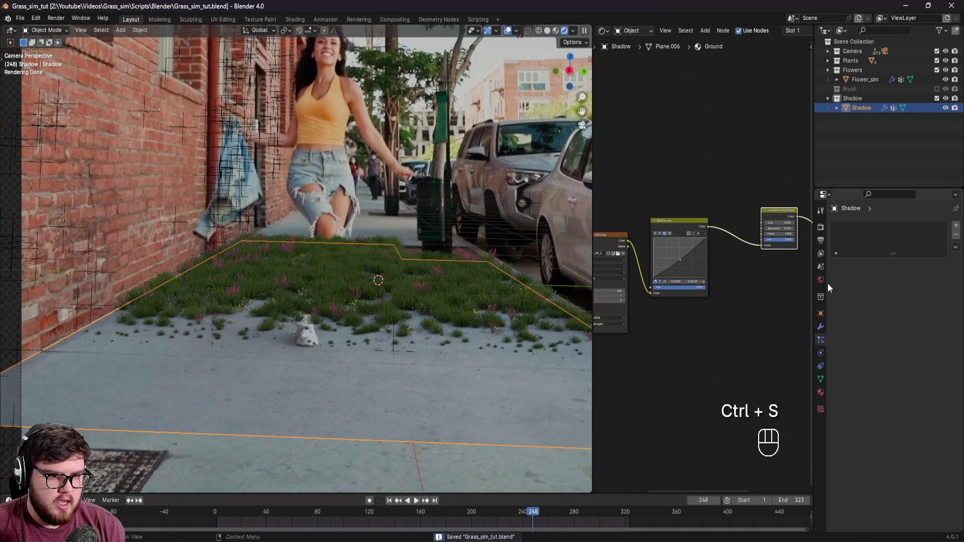
click(820, 313)
scroll(870, 417, down, 5)
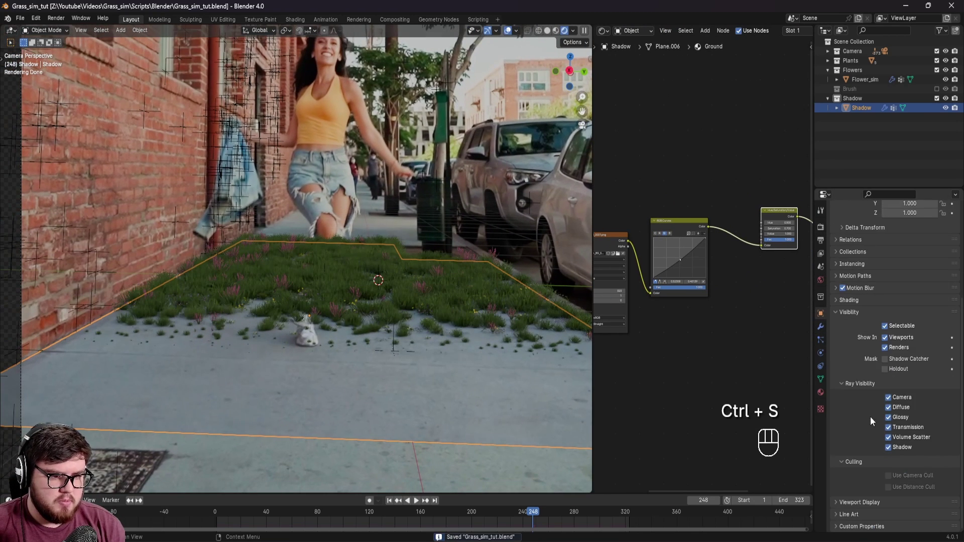
click(885, 359)
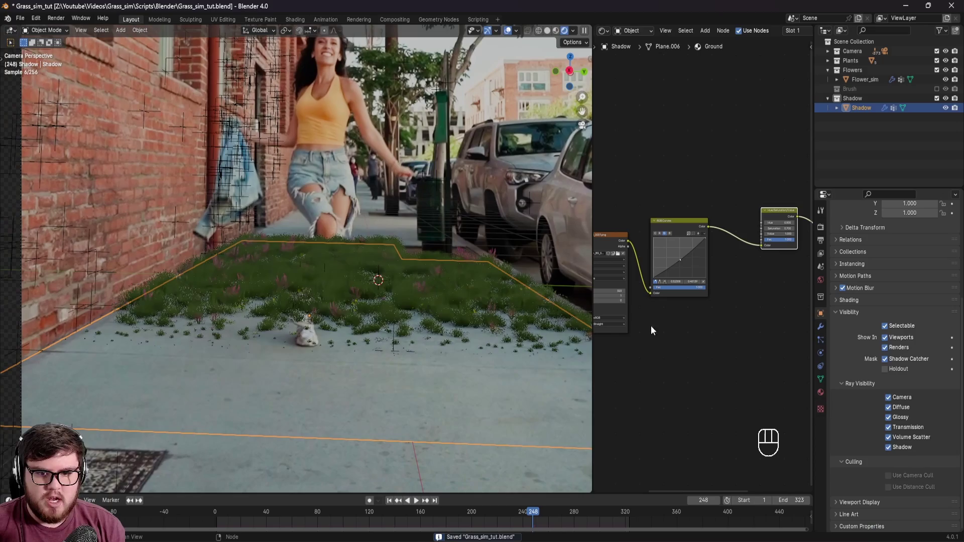
Deselect the Shadow object, inspect the shadows under the grass up close and in full frame, and save the file.
click(284, 463)
scroll(348, 330, up, 6)
key(ctrl+s)
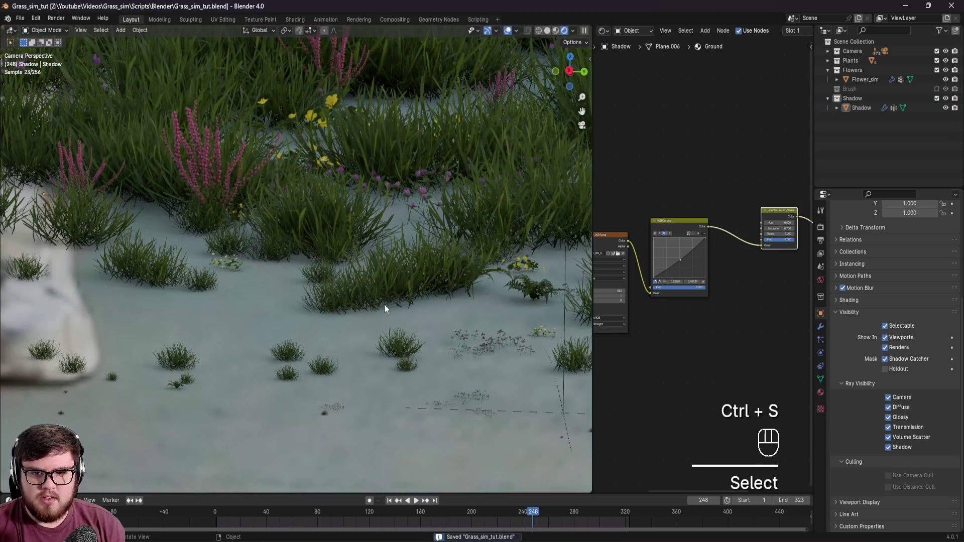
scroll(181, 286, down, 5)
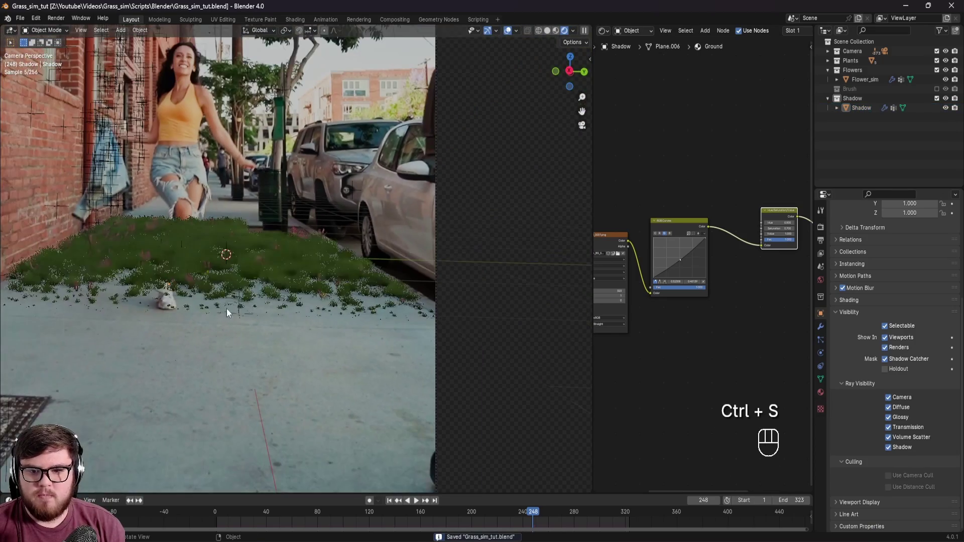
shift+middle_drag(227, 309, 285, 305)
key(ctrl+s)
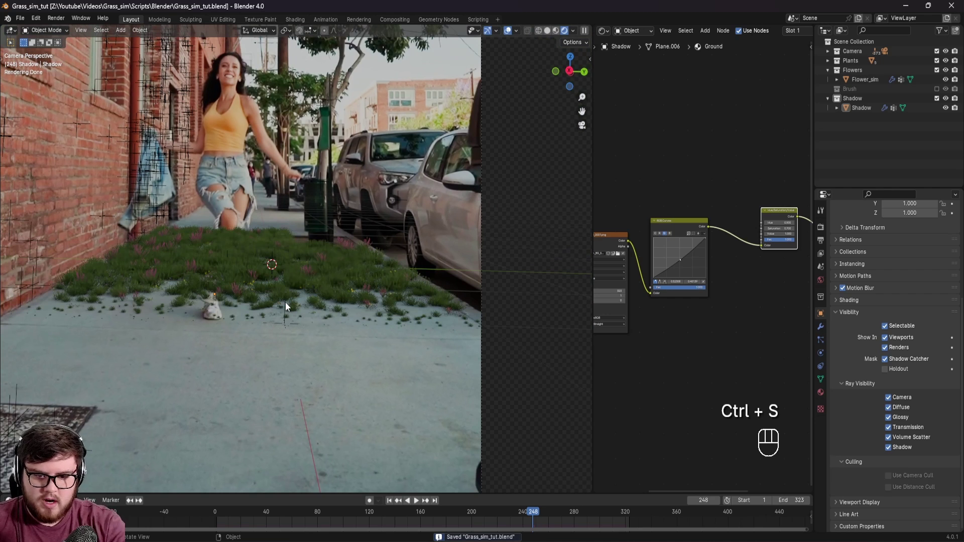
shift+middle_drag(329, 297, 346, 300)
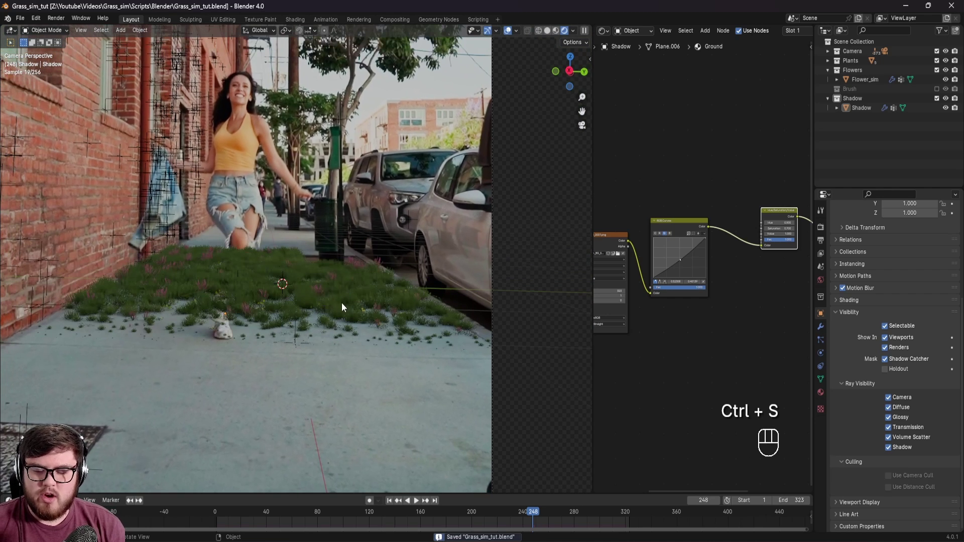
Switch the viewport to Solid shading and save the file.
key(z)
click(409, 310)
key(ctrl+s)
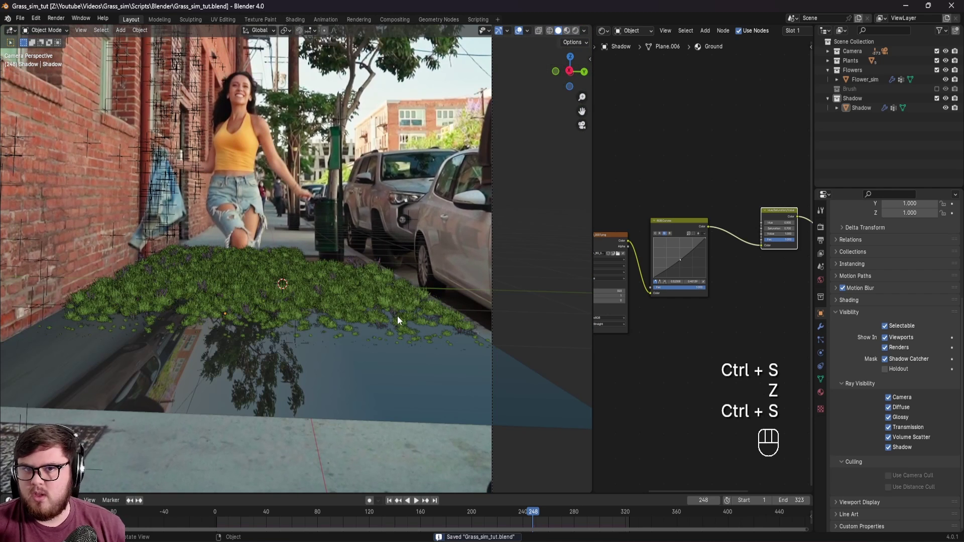
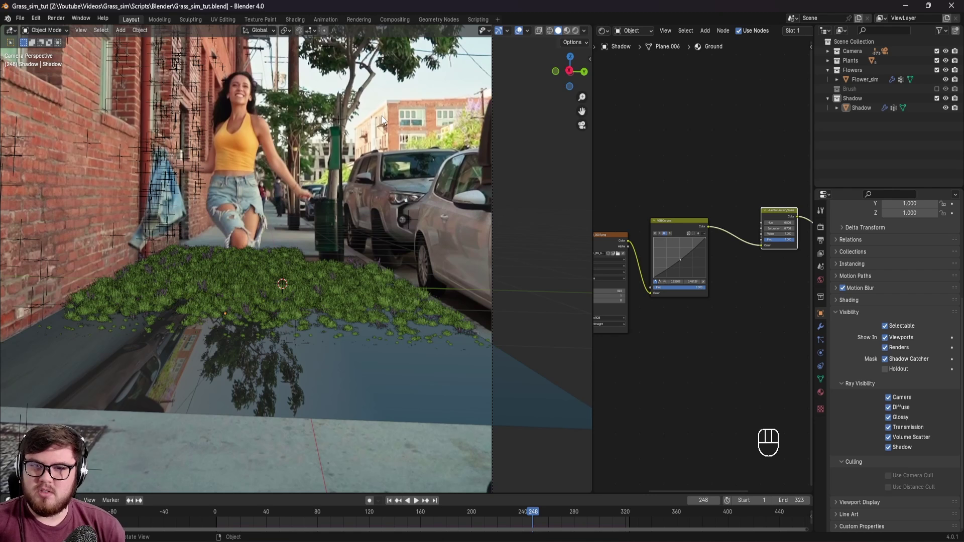
key(ctrl+s)
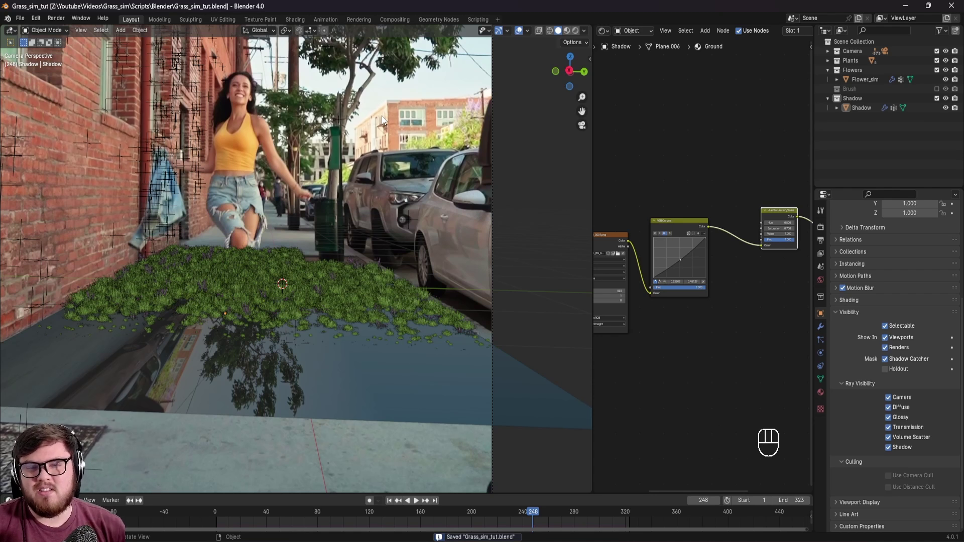
Enable Use Nodes for compositing, move the Render Layers node away from Composite, enlarge the node editor, and save.
click(390, 22)
click(102, 30)
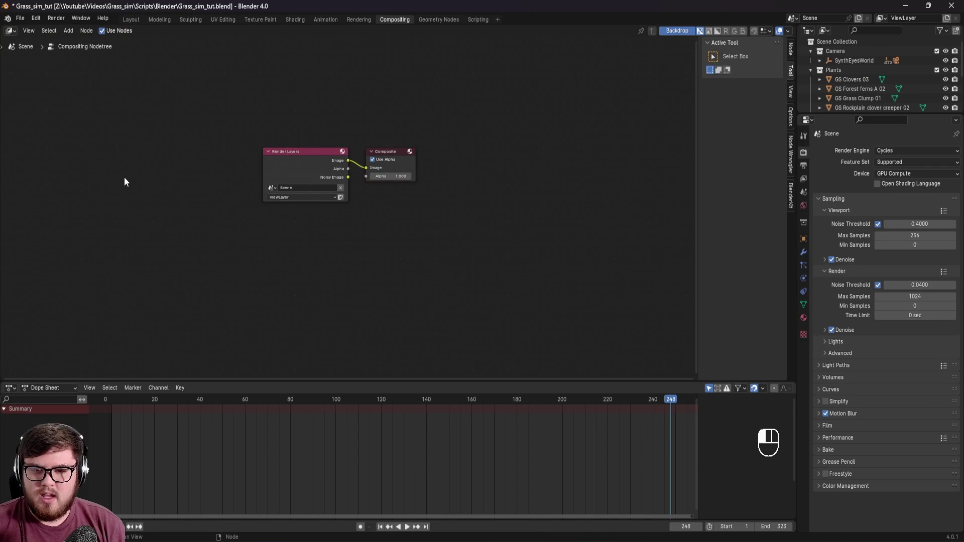
drag(299, 183, 218, 214)
drag(325, 380, 333, 502)
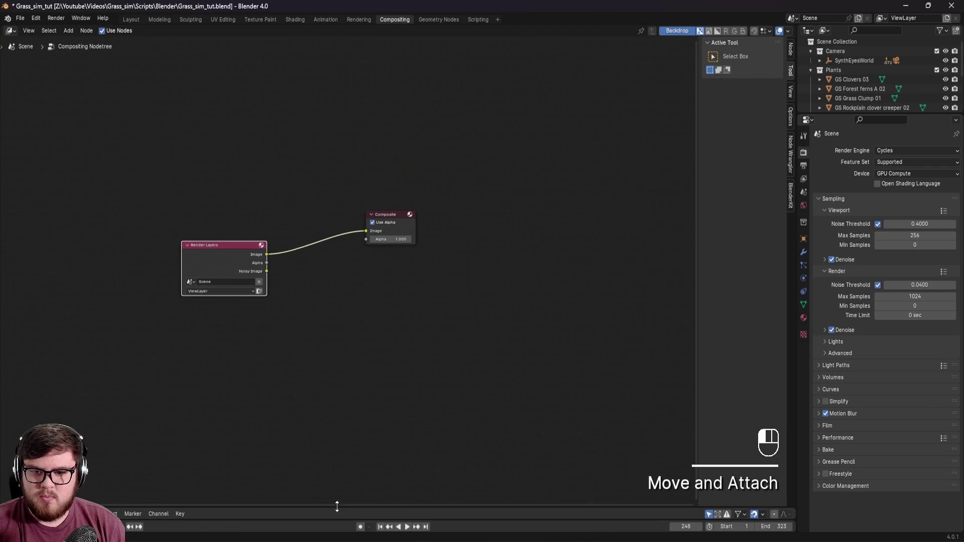
shift+middle_drag(336, 389, 335, 369)
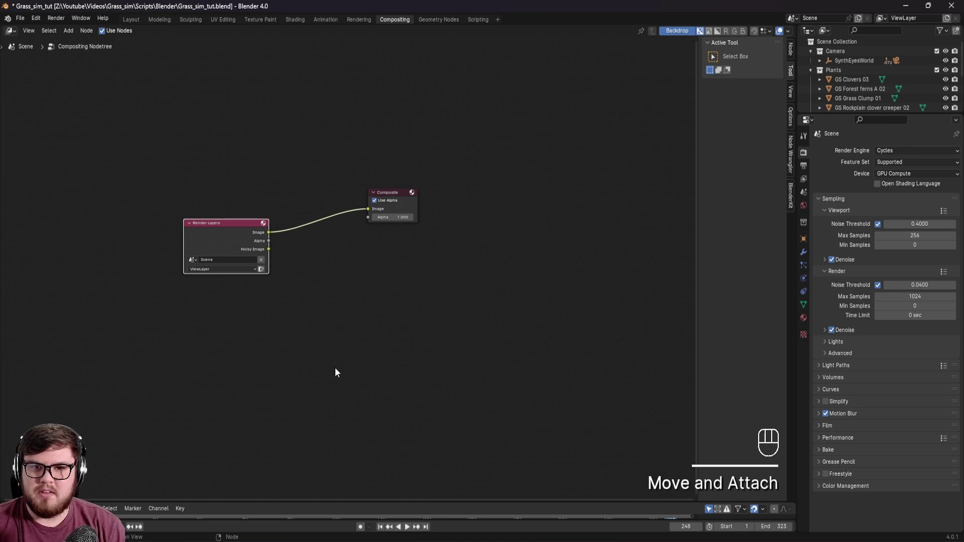
key(ctrl+s)
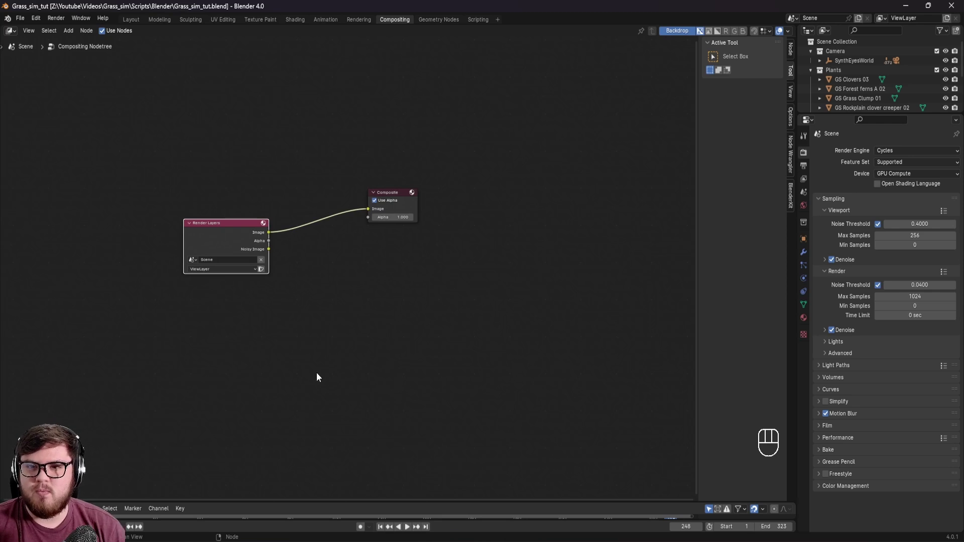
Return to the Layout workspace, save the file, and rename the current view layer Grass.
click(134, 20)
shift+middle_drag(255, 66, 322, 236)
key(ctrl+s)
click(902, 18)
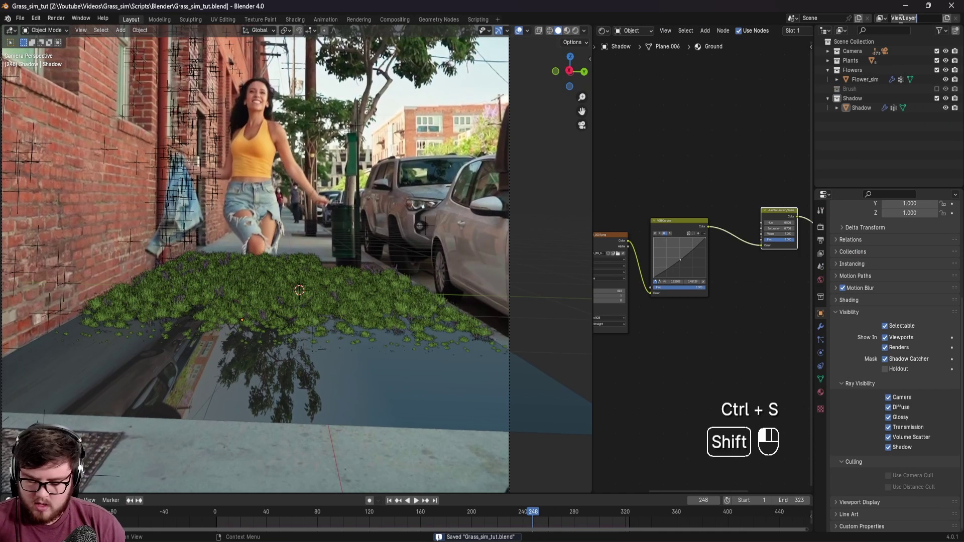
key(ctrl+a)
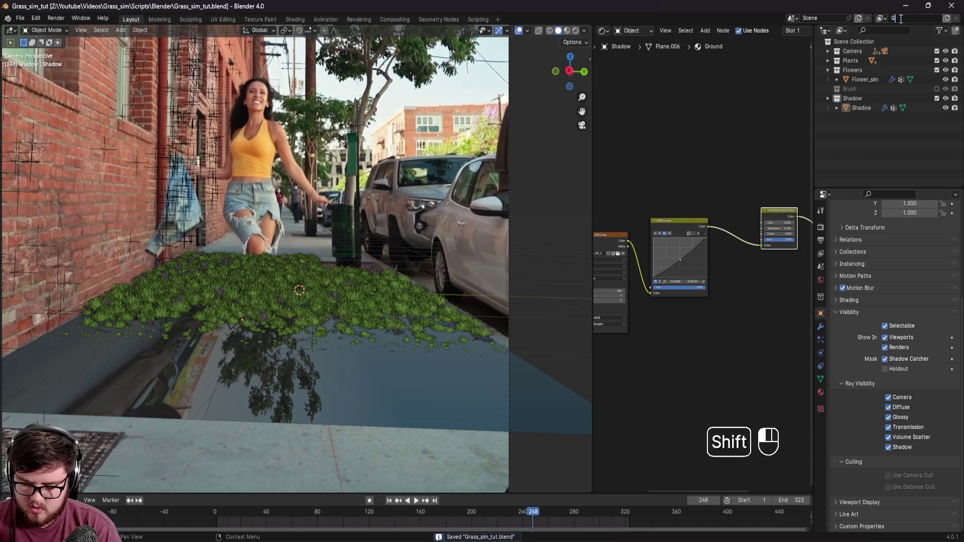
text(Grass)
key(Return)
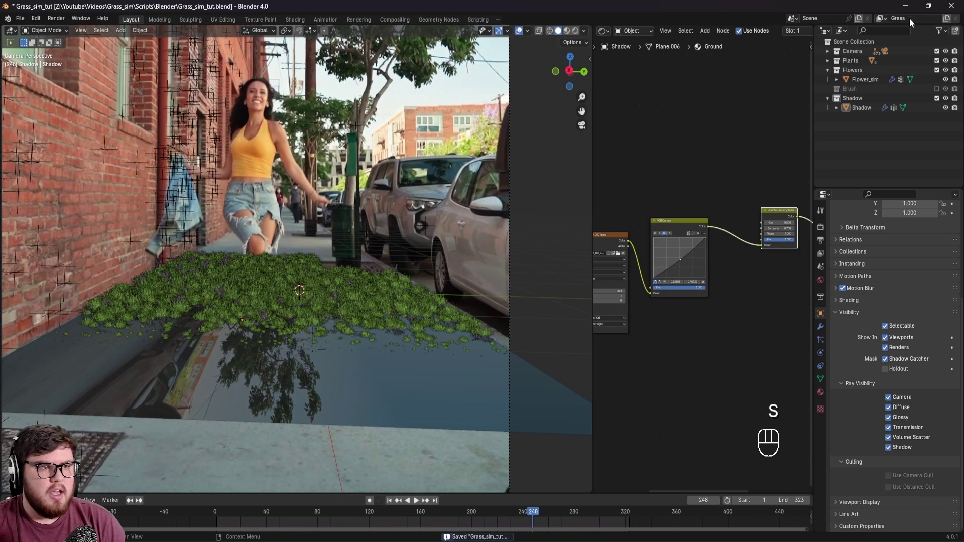
Add a new view layer to the scene and name it Shadow.
click(946, 18)
click(902, 38)
double_click(902, 18)
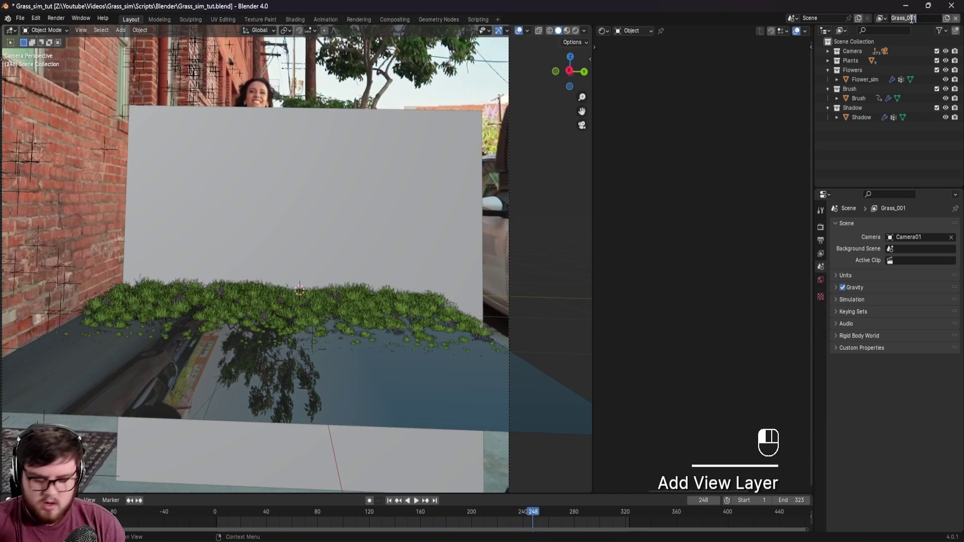
text(Shadow)
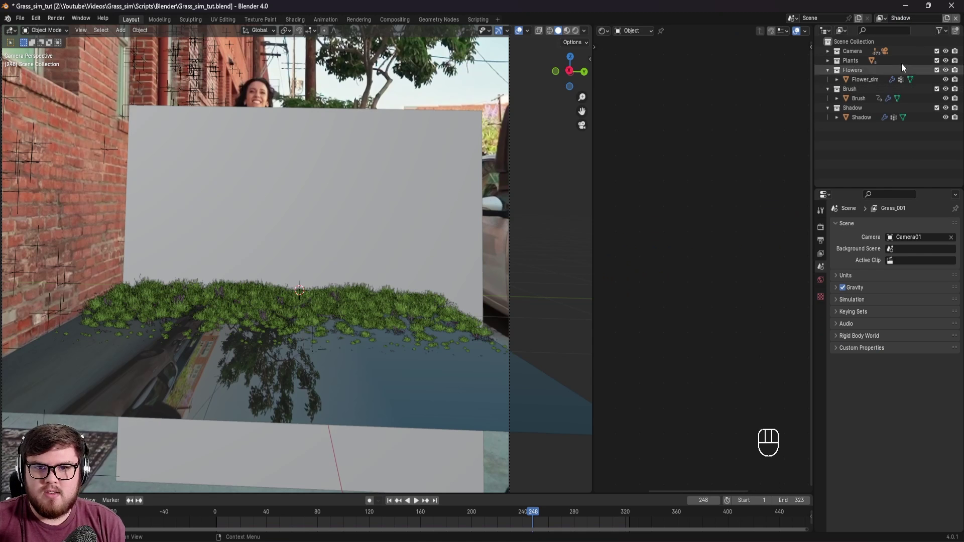
Save the file and show the Shadow view layer in Rendered shading with the footage reframed.
key(ctrl+s)
mouse_move(388, 216)
shift+middle_down()
mouse_move(385, 236)
mouse_move(321, 275)
shift+middle_up()
key(z)
click(343, 232)
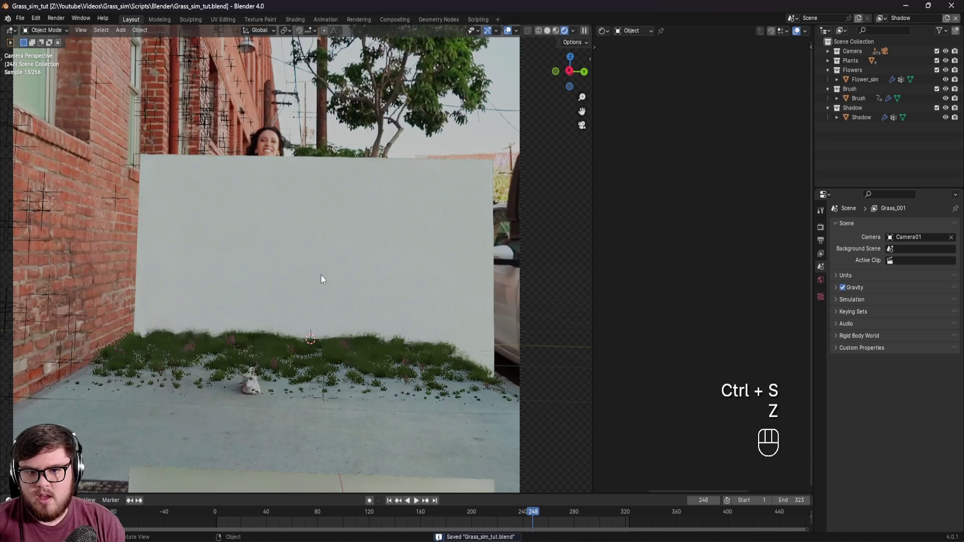
Exclude the Brush collection from the Shadow view layer and save the file.
key(ctrl+s)
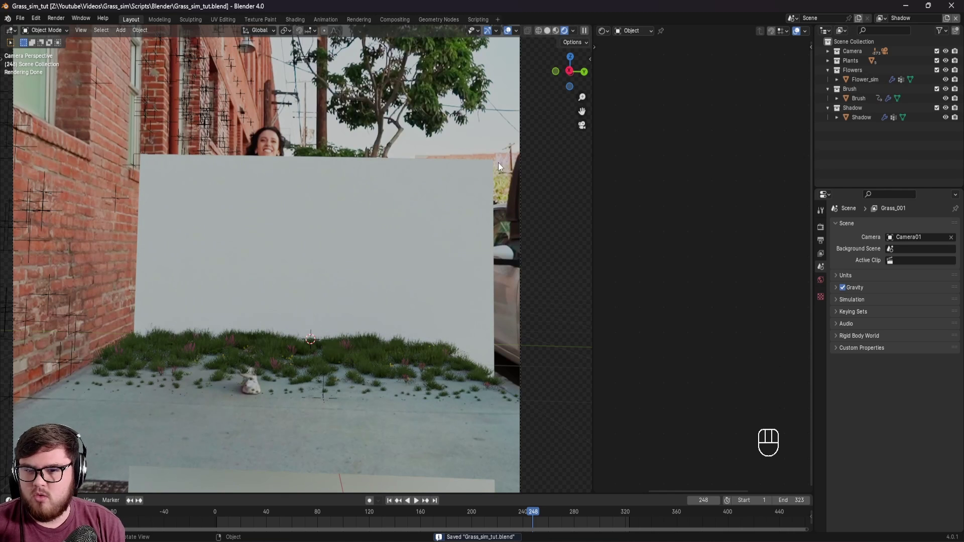
click(936, 89)
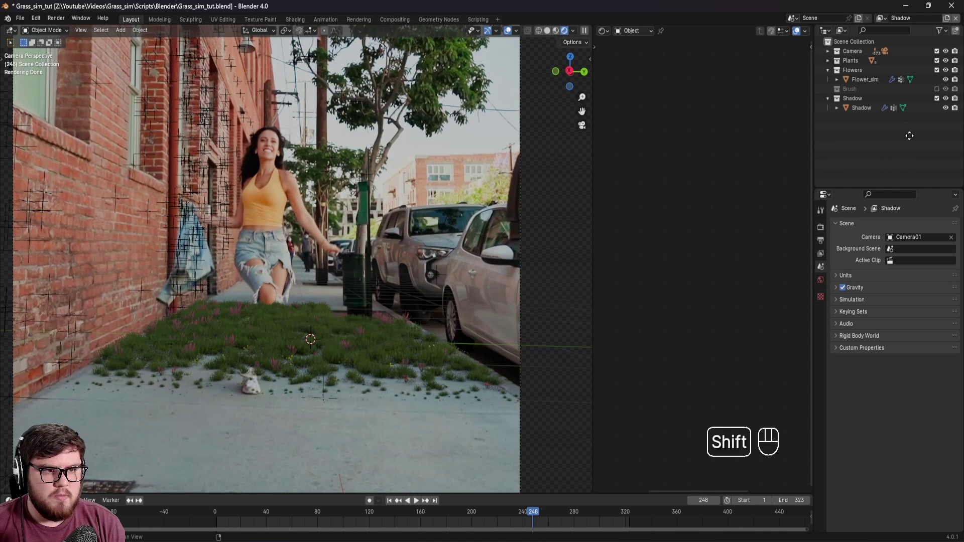
key(ctrl+s)
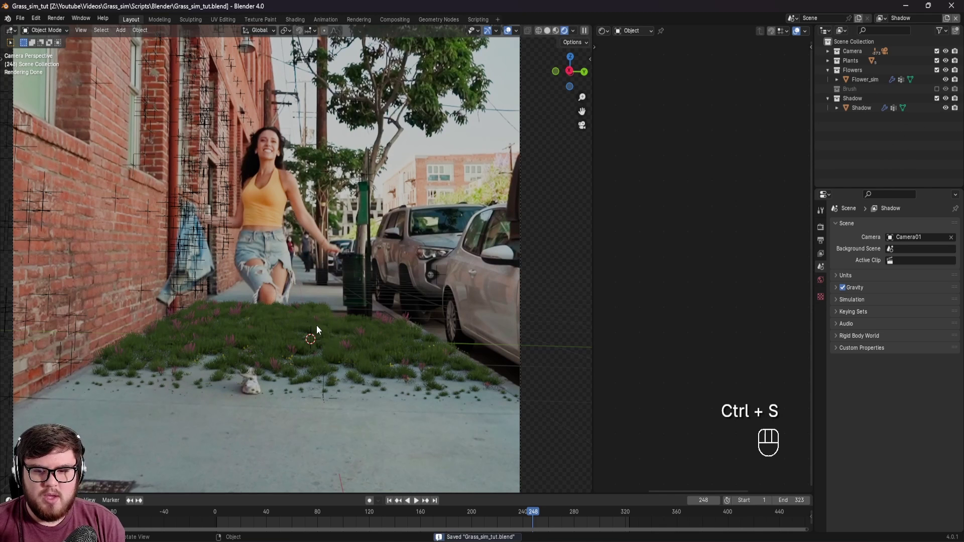
Turn on the Indirect Only restriction toggle for the outliner's collections and save the file.
scroll(316, 324, up, 2)
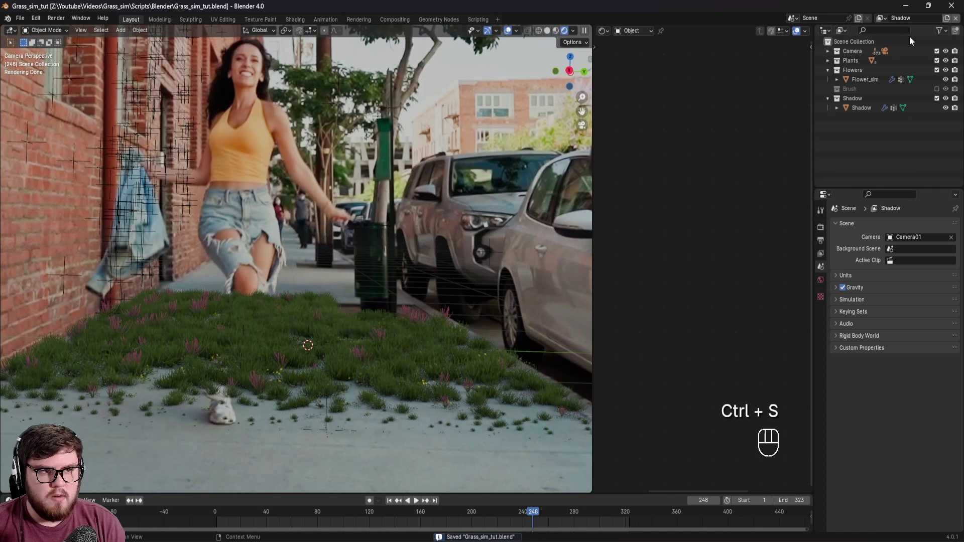
click(940, 30)
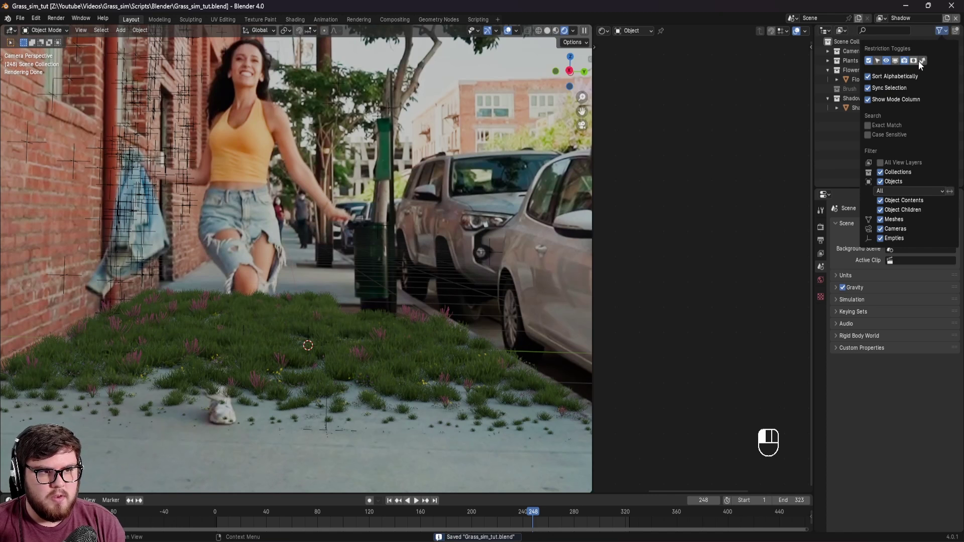
click(923, 61)
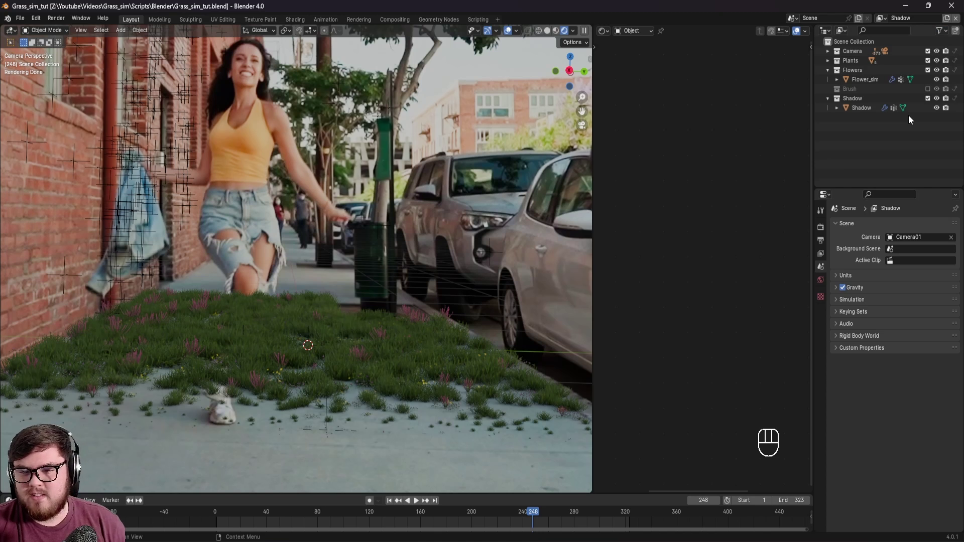
key(ctrl+s)
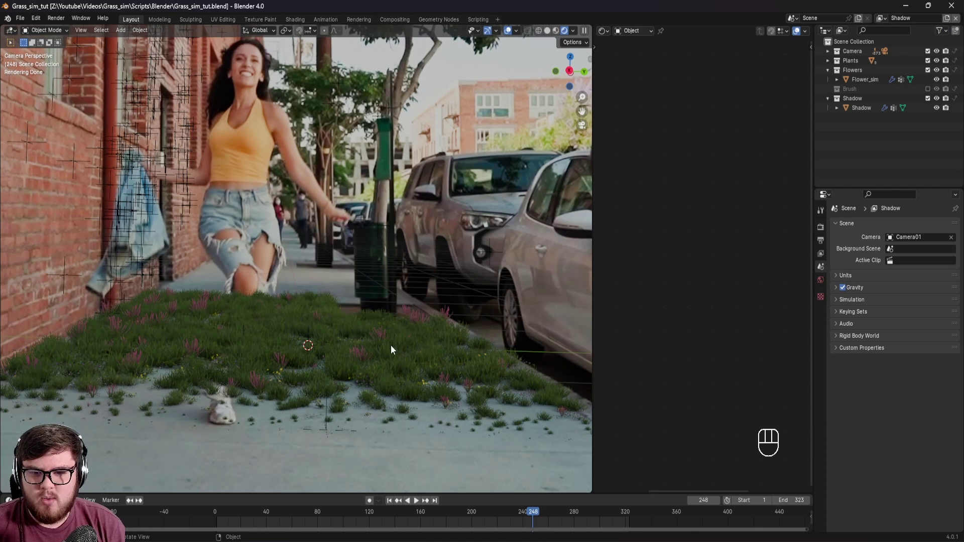
Make the Flowers collection indirect only in the Shadow view layer, check its shadows at frame 184, and save.
click(955, 70)
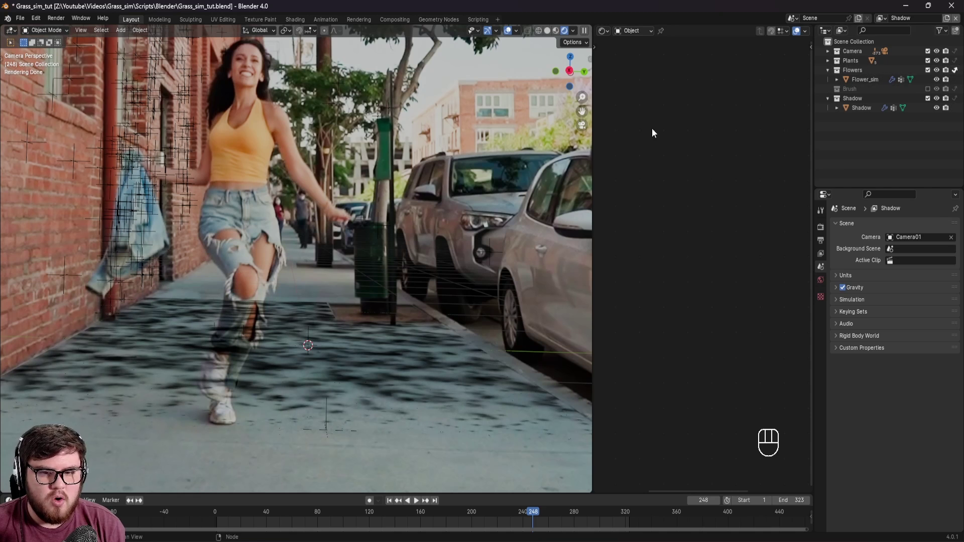
key(ctrl+s)
key(ctrl+s)
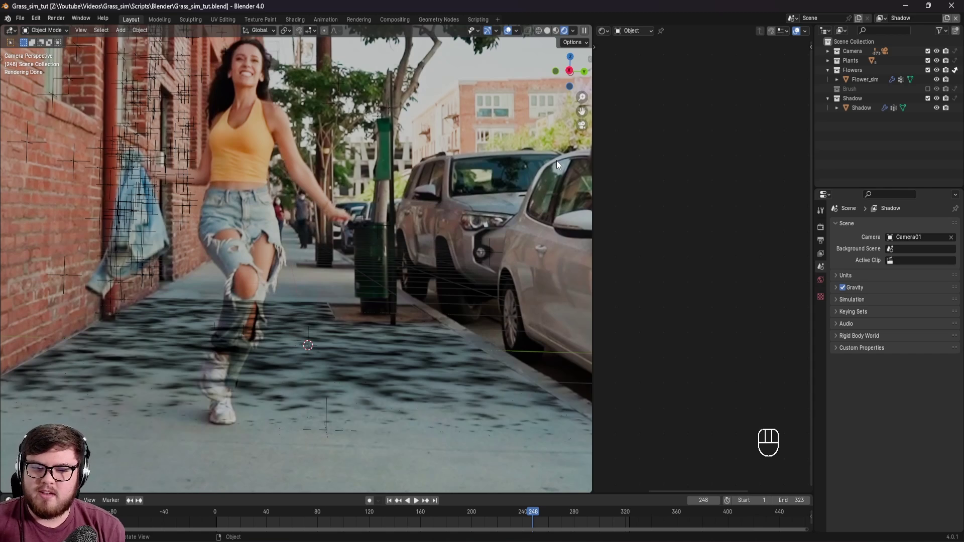
shift+middle_drag(473, 312, 487, 303)
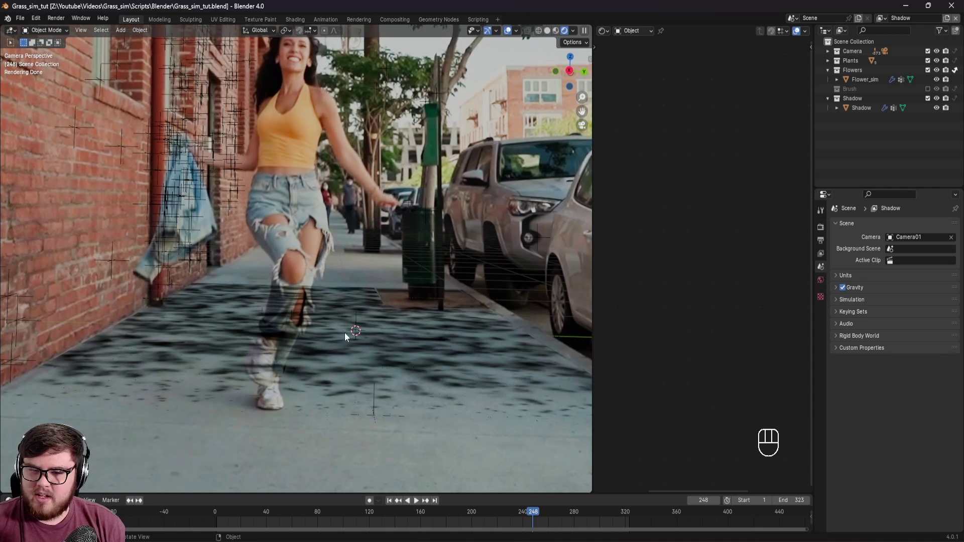
drag(531, 517, 451, 517)
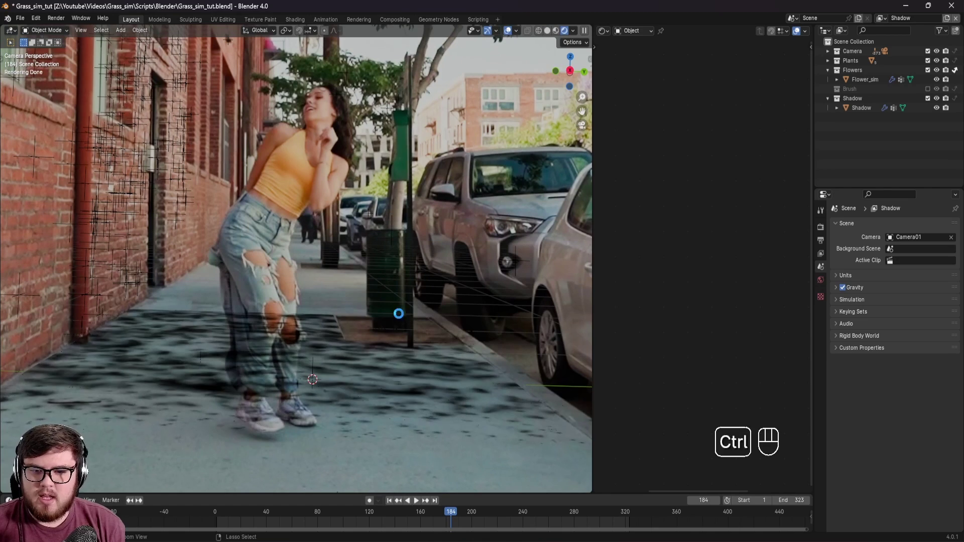
key(ctrl+s)
shift+middle_drag(346, 420, 401, 337)
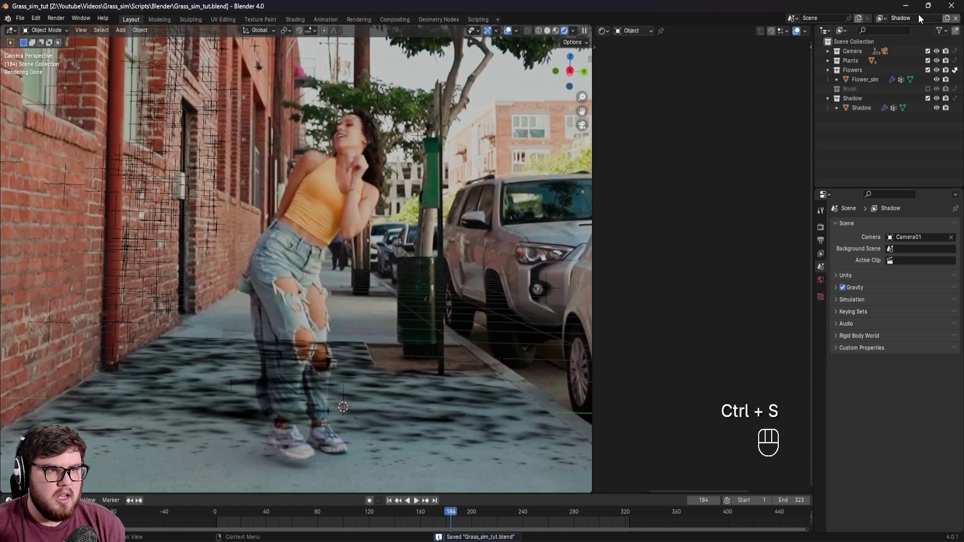
Switch to the Grass view layer, reframe the footage, and save the file.
click(882, 18)
click(845, 32)
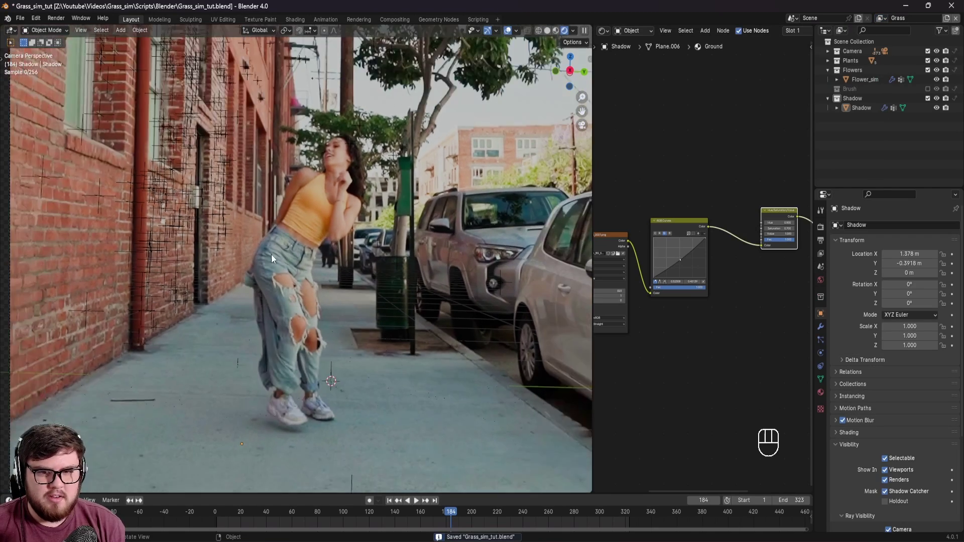
scroll(281, 261, down, 2)
shift+middle_drag(313, 282, 343, 303)
key(ctrl+s)
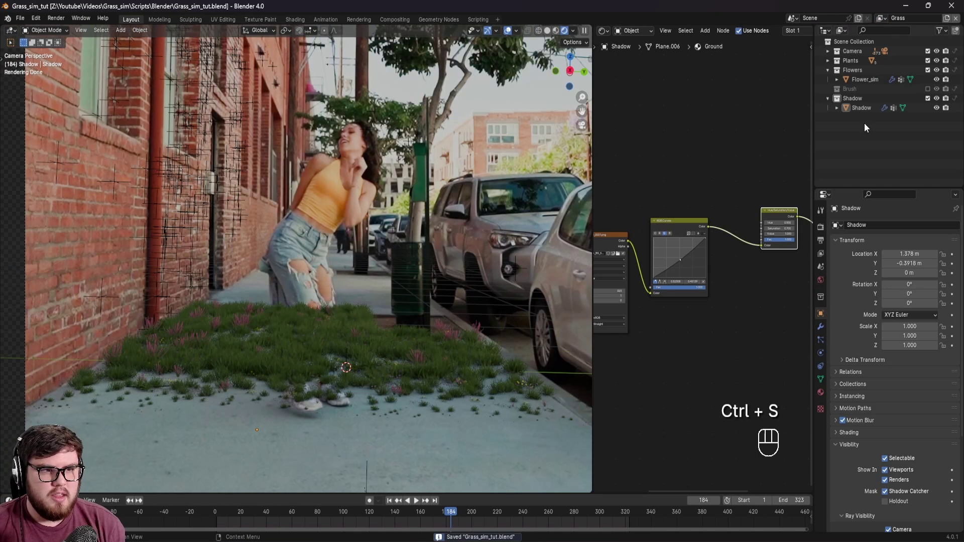
Make the Shadow collection indirect only in the Grass view layer, inspect the grass at frame 155, and save.
click(955, 99)
shift+middle_drag(377, 352, 420, 348)
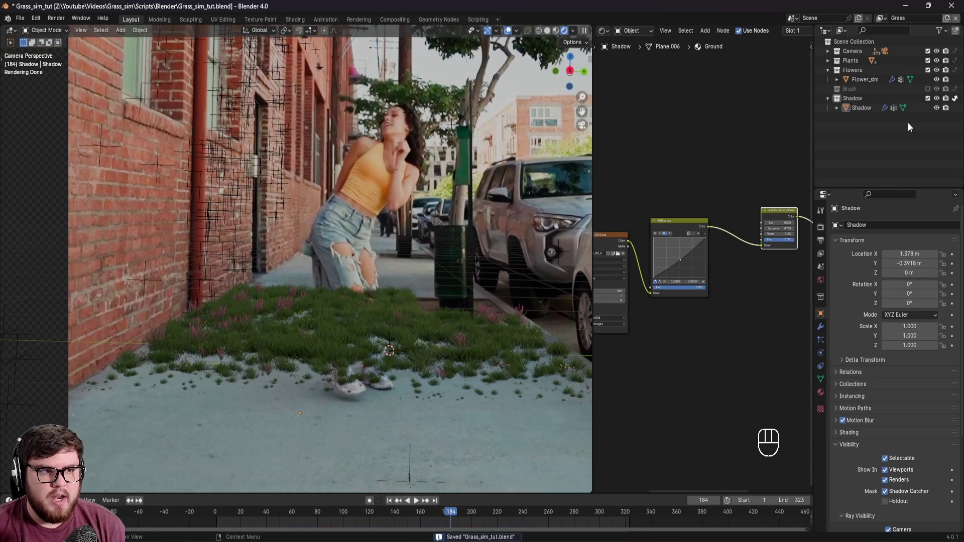
scroll(429, 301, down, 1)
scroll(430, 300, up, 3)
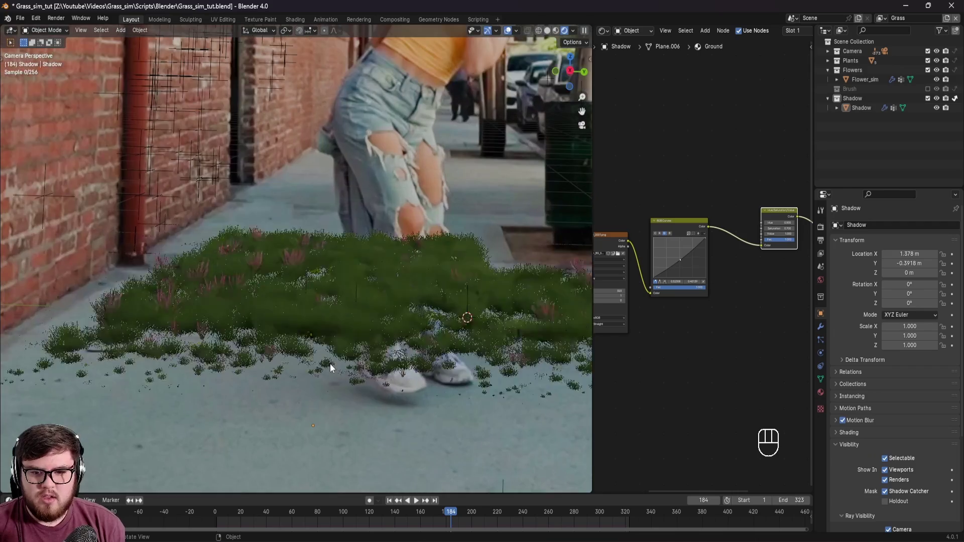
mouse_move(419, 516)
mouse_down()
mouse_move(510, 517)
mouse_move(414, 517)
mouse_up()
scroll(354, 327, up, 3)
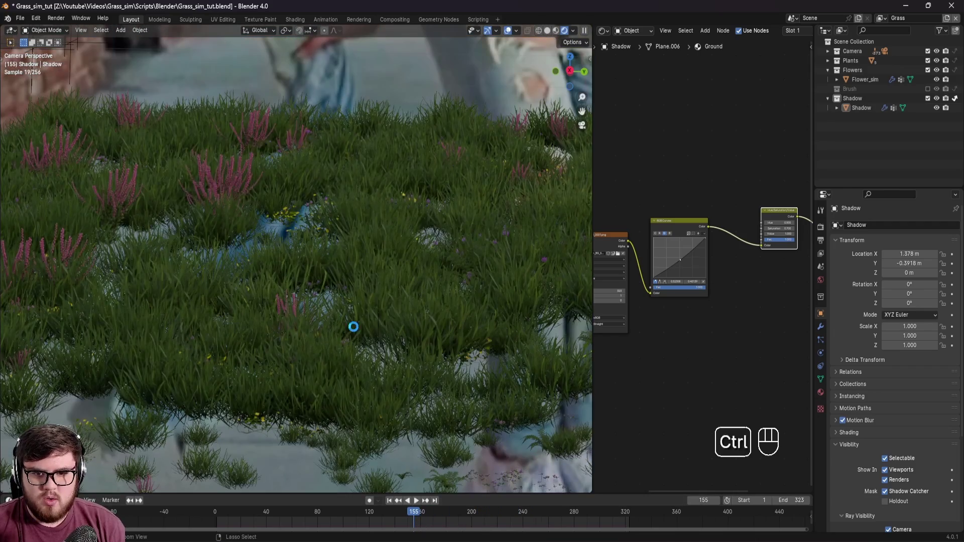
key(ctrl+s)
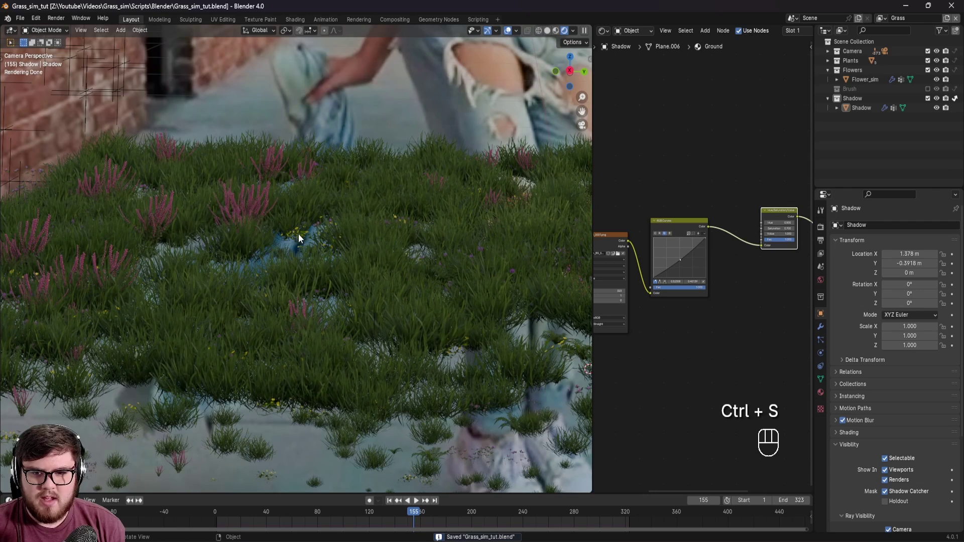
key(ctrl+s)
Change the shader editor to a 3D Viewport, widen it, and bring the source plants into view.
click(605, 30)
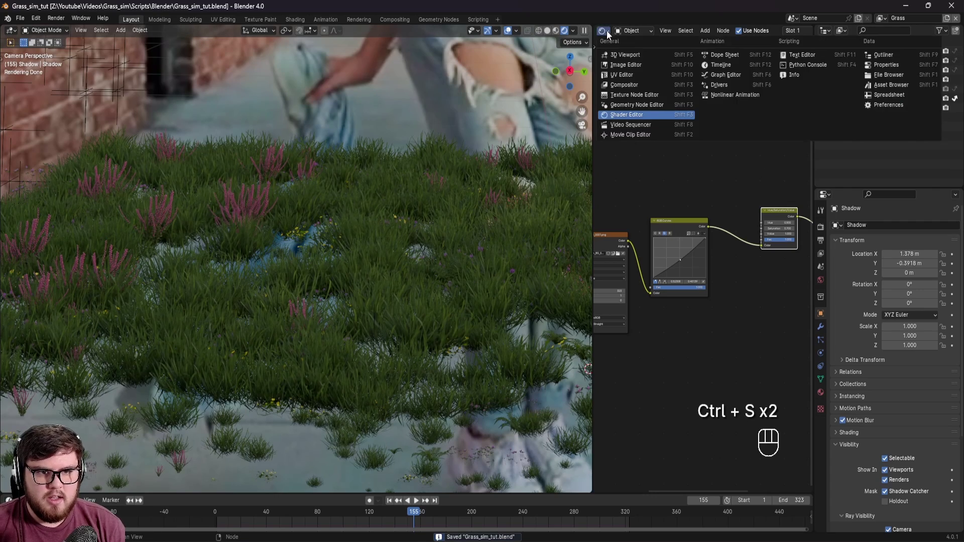
click(620, 57)
drag(593, 198, 433, 216)
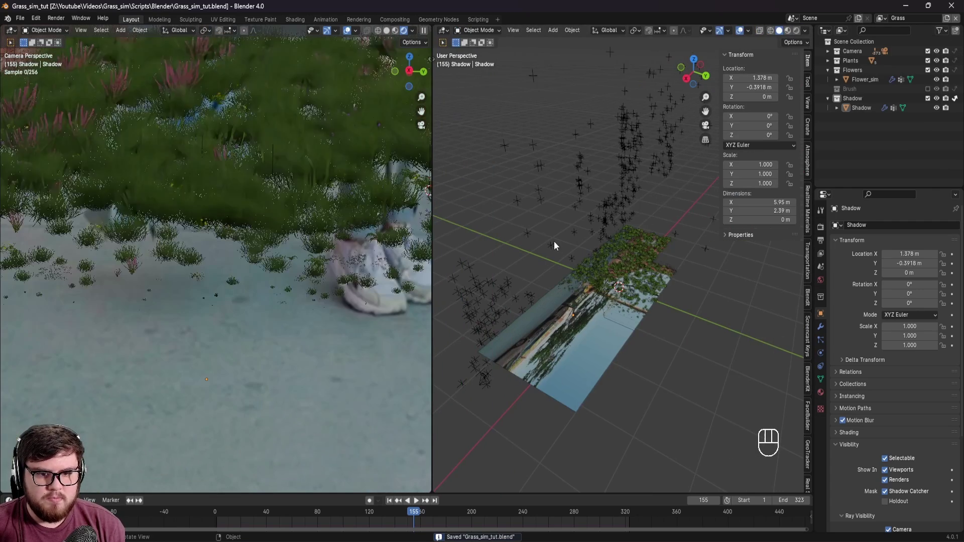
scroll(553, 272, down, 5)
scroll(577, 320, up, 5)
scroll(598, 276, down, 4)
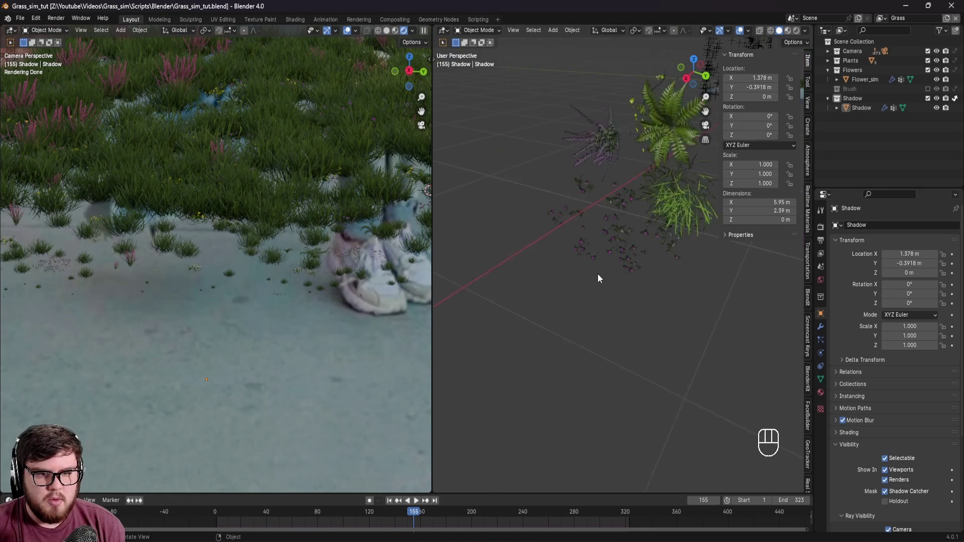
Scale up the clover and GS Rockplain clover creeper 02 source plants together, bringing the creeper's scale to about 3.8.
click(622, 219)
shift+click(618, 178)
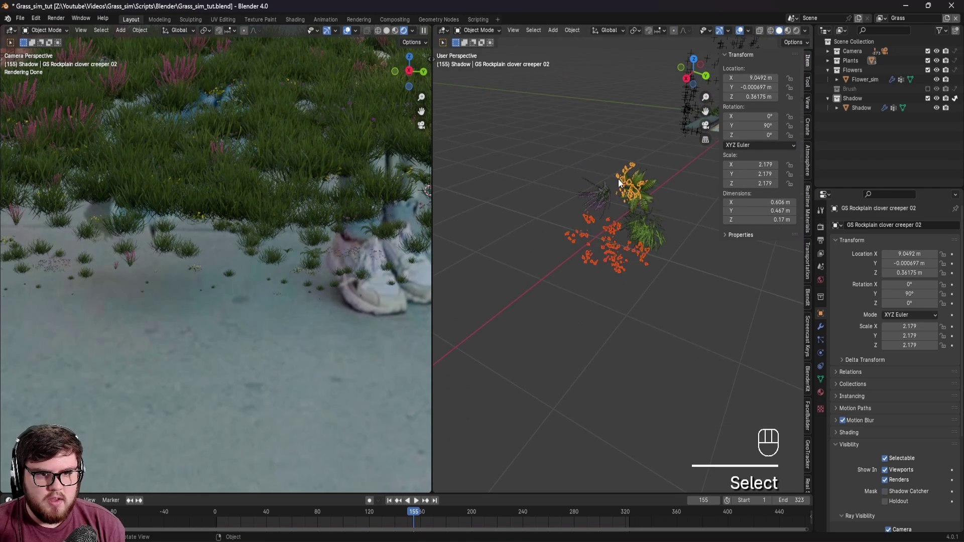
scroll(342, 176, down, 3)
shift+middle_drag(303, 176, 277, 258)
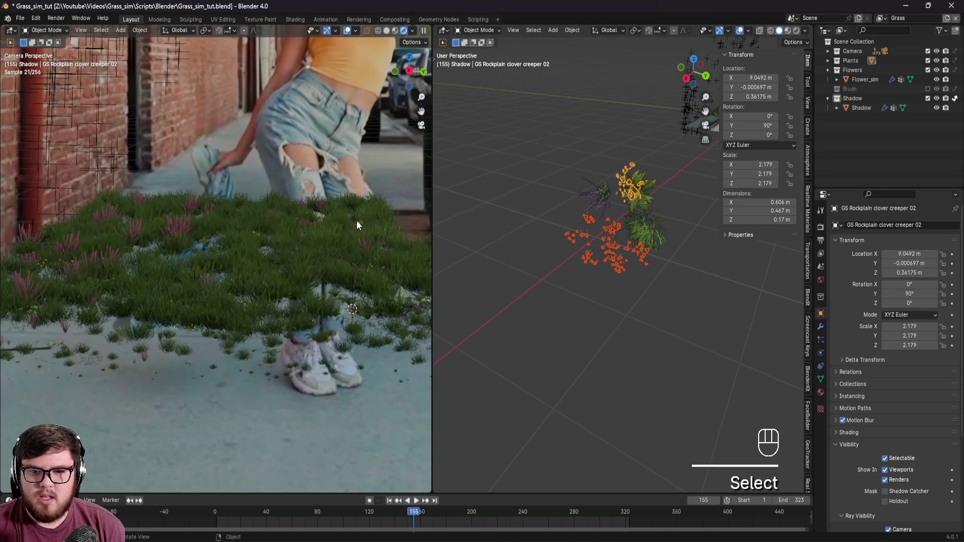
key(s)
key(Escape)
key(s)
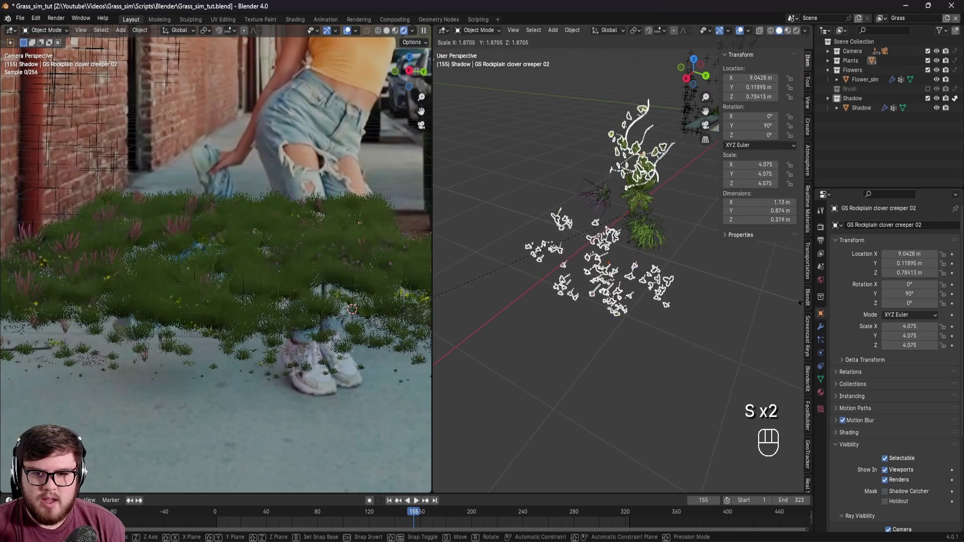
click(299, 312)
Review the enlarged flowers over the sidewalk up close and at frame 212, save, and deselect the source plants.
scroll(299, 312, up, 3)
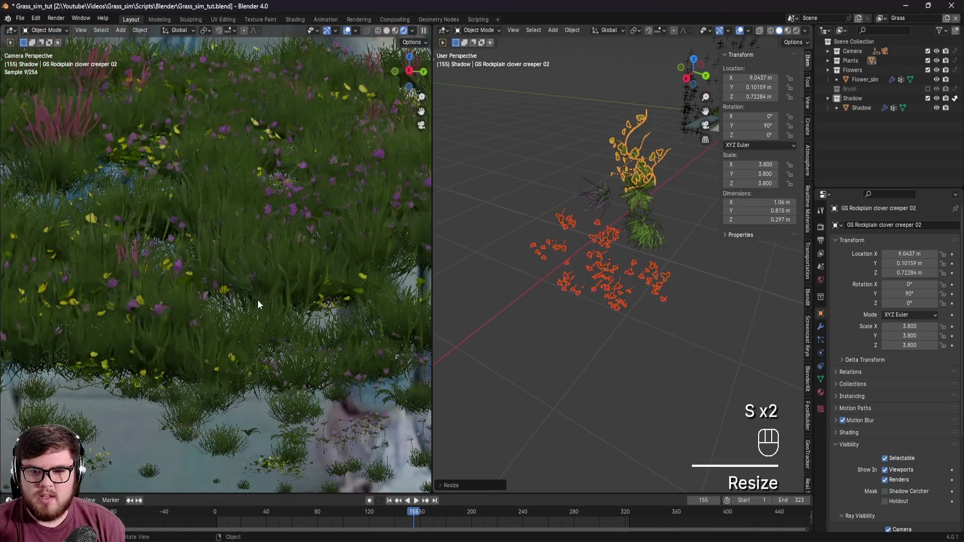
scroll(225, 228, down, 5)
shift+middle_drag(251, 221, 225, 347)
scroll(278, 298, down, 2)
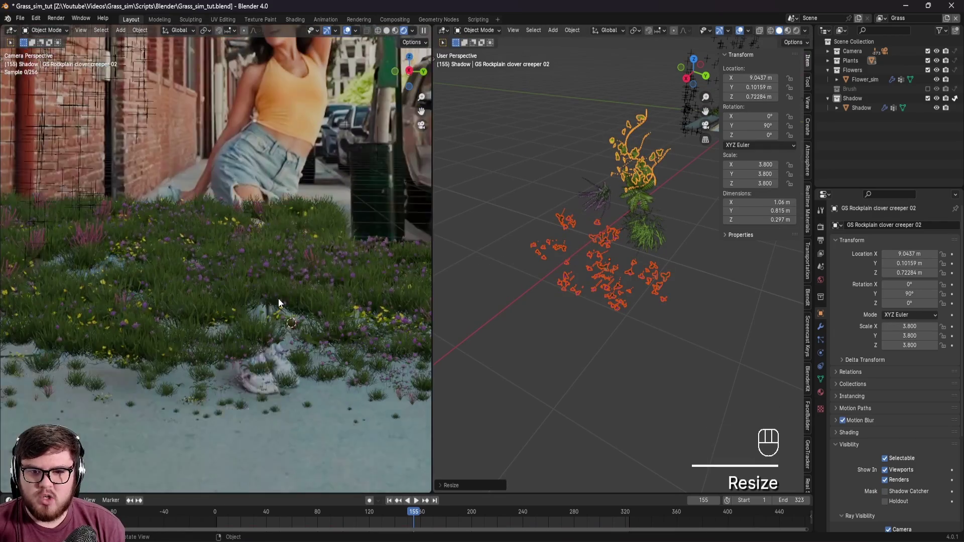
shift+middle_drag(278, 298, 261, 310)
key(ctrl+s)
drag(420, 516, 486, 528)
key(ctrl+s)
click(513, 329)
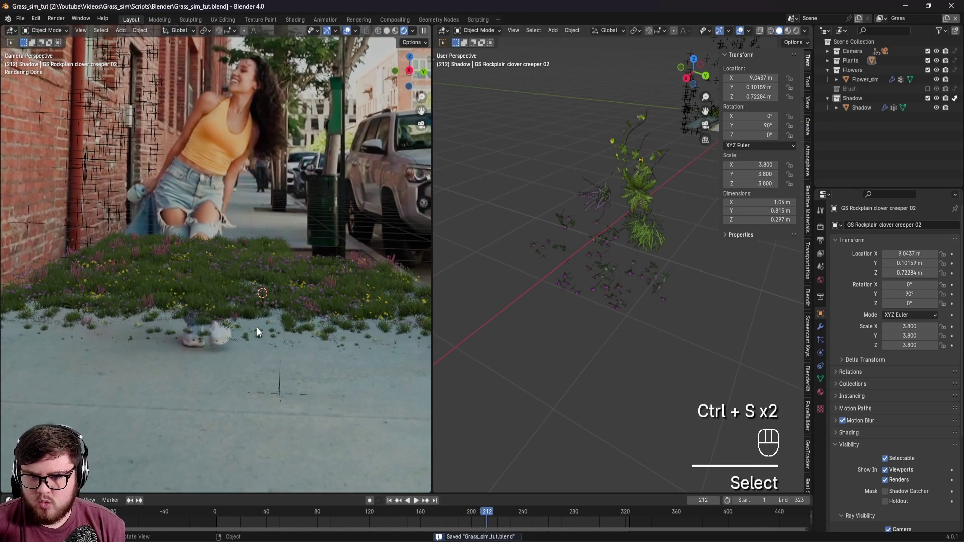
Move to frame 127, show the camera view in Solid shading, and save the file.
scroll(256, 324, down, 1)
shift+middle_drag(255, 310, 292, 341)
key(ctrl+s)
key(z)
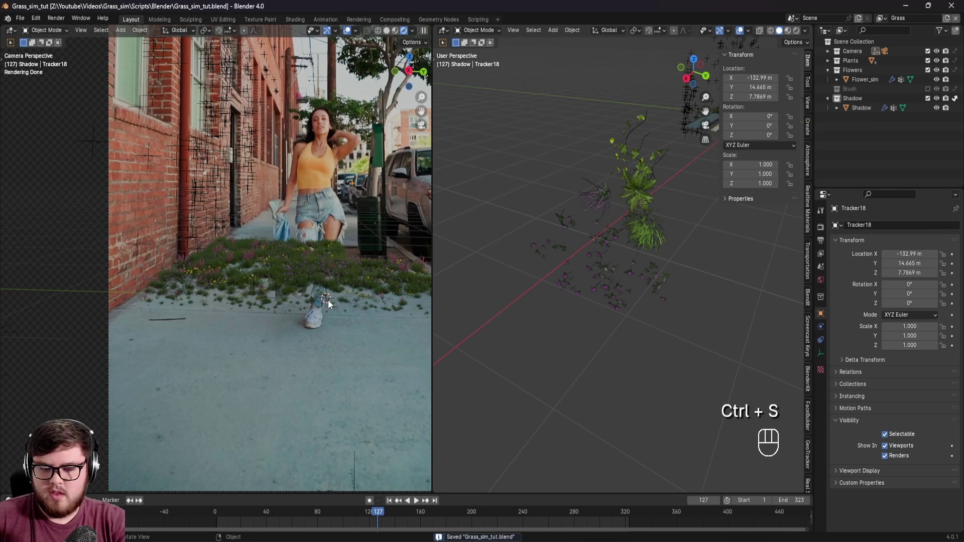
key(ctrl+s)
key(z)
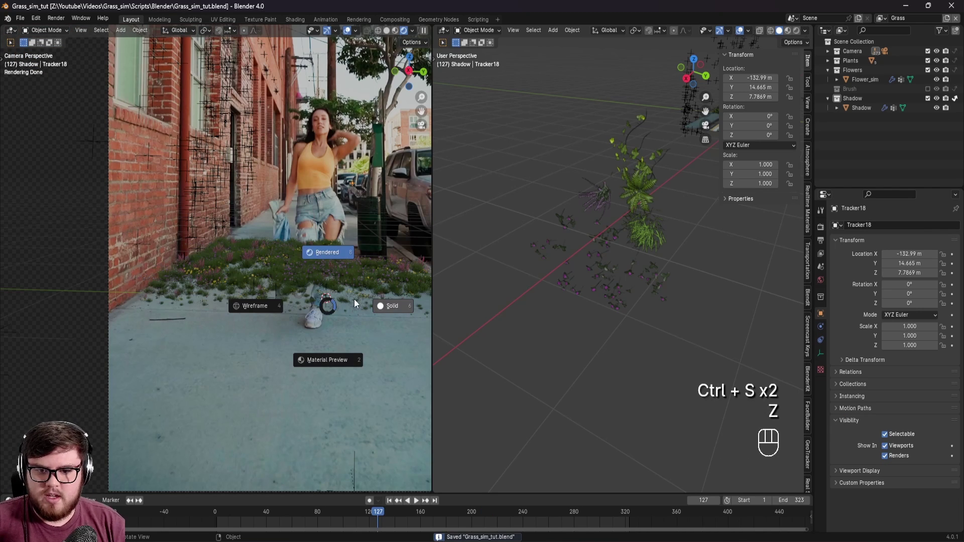
key(ctrl+s)
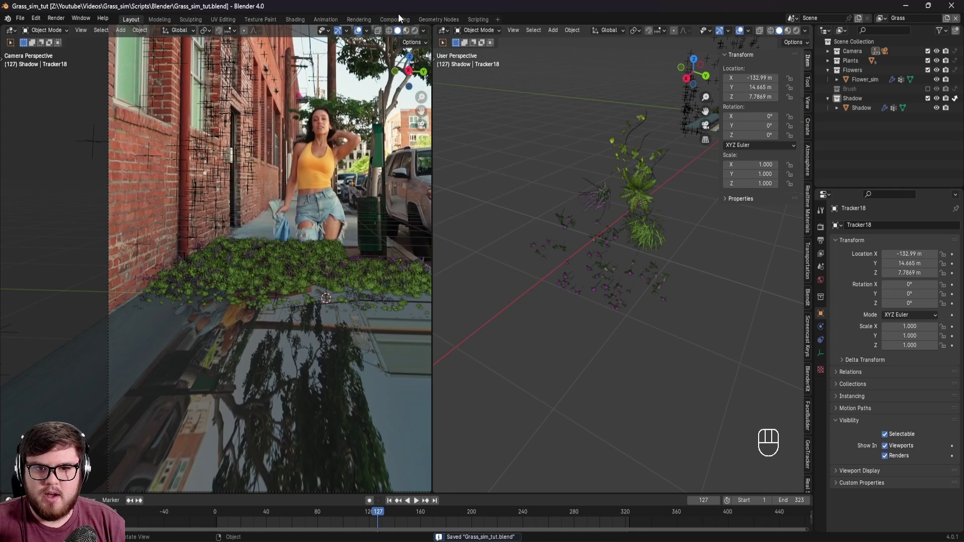
In the Compositing workspace, duplicate the Render Layers node below the original and assign the Shadow layer to the copy.
click(399, 18)
shift+click(230, 236)
key(shift+d)
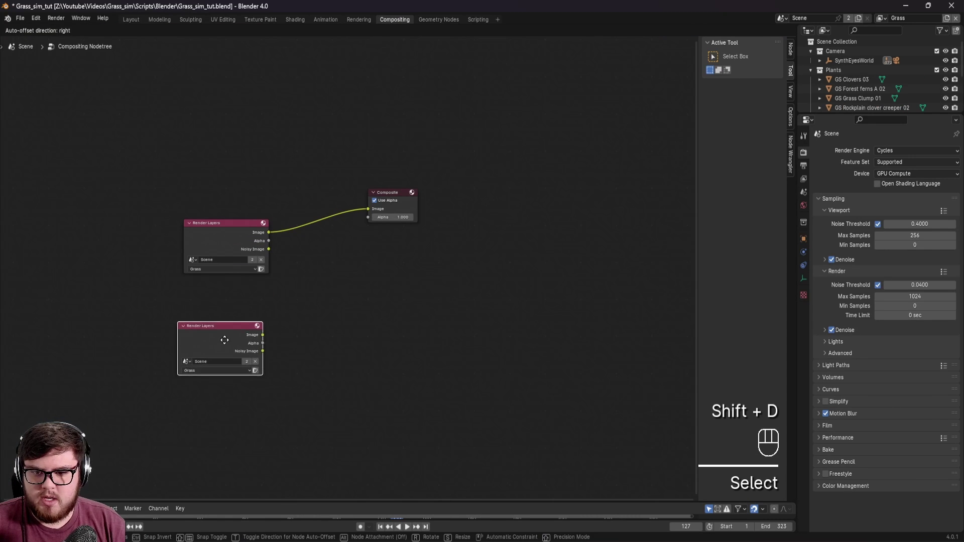
click(224, 354)
shift+middle_drag(228, 346, 235, 327)
click(218, 364)
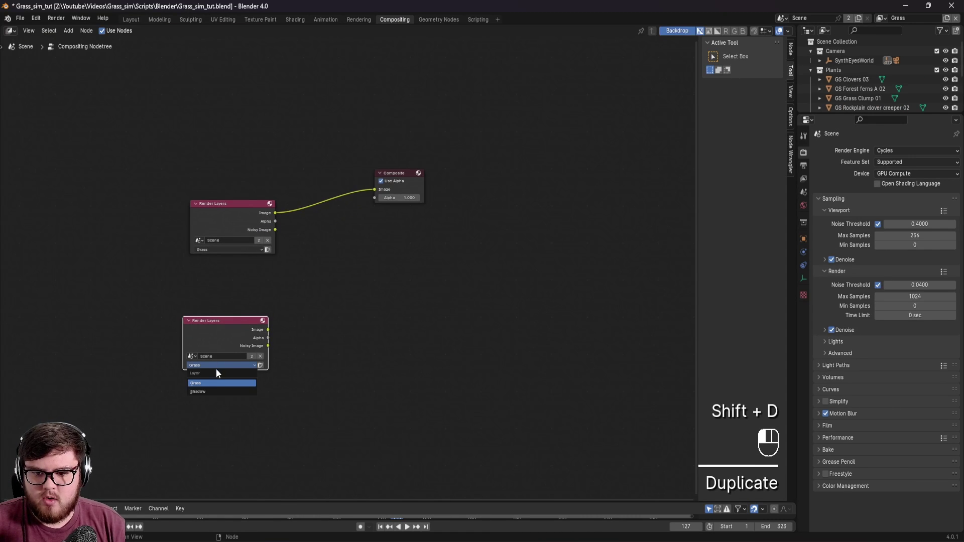
click(209, 390)
Arrange the Grass and Shadow Render Layers nodes one above the other, farther from the Composite node.
drag(235, 241, 217, 208)
drag(224, 337, 198, 311)
shift+middle_drag(299, 278, 262, 259)
drag(185, 158, 169, 149)
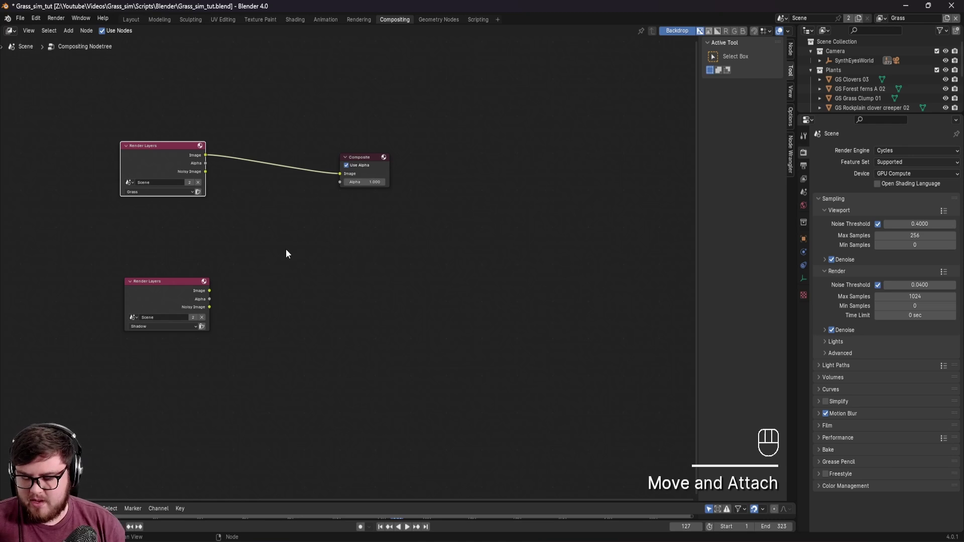
Add a File Output node between the Render Layers nodes and the Composite node.
key(shift+a)
text(file)
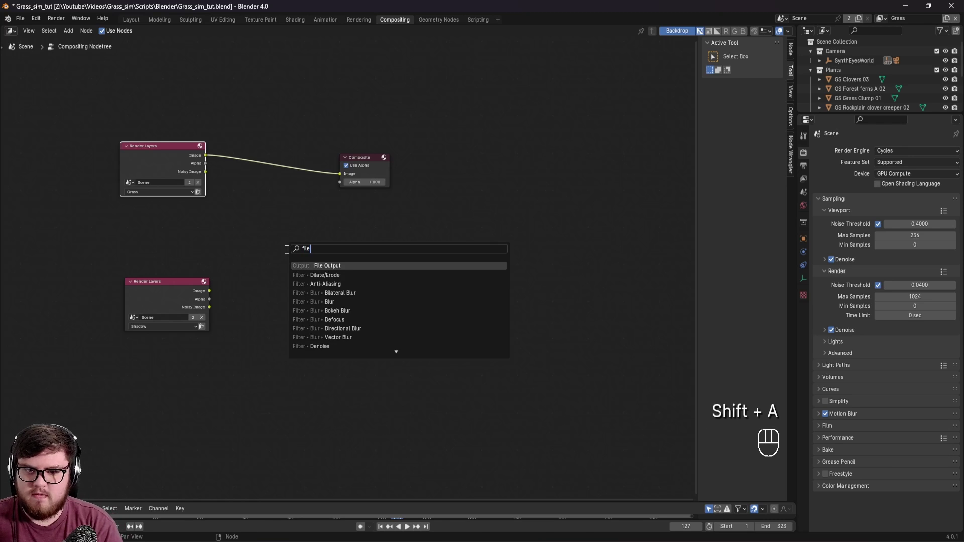
key(Return)
click(311, 230)
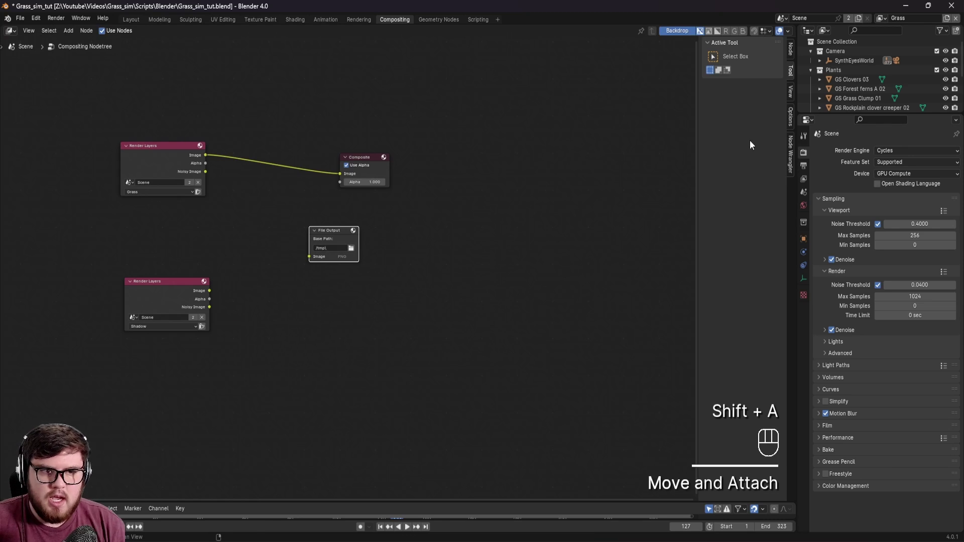
Show the File Output node's properties in a widened sidebar and move the Composite node higher.
click(790, 53)
click(706, 115)
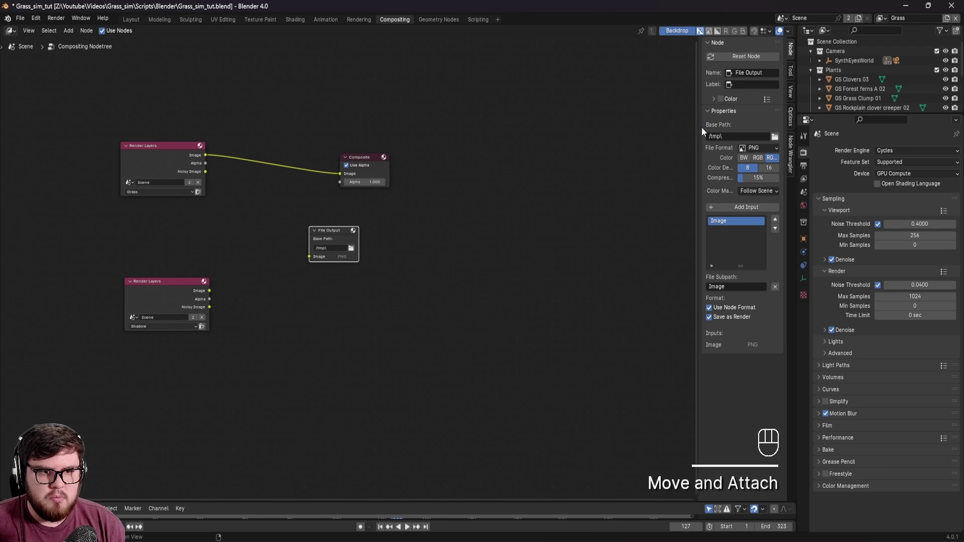
drag(700, 128, 622, 130)
click(337, 158)
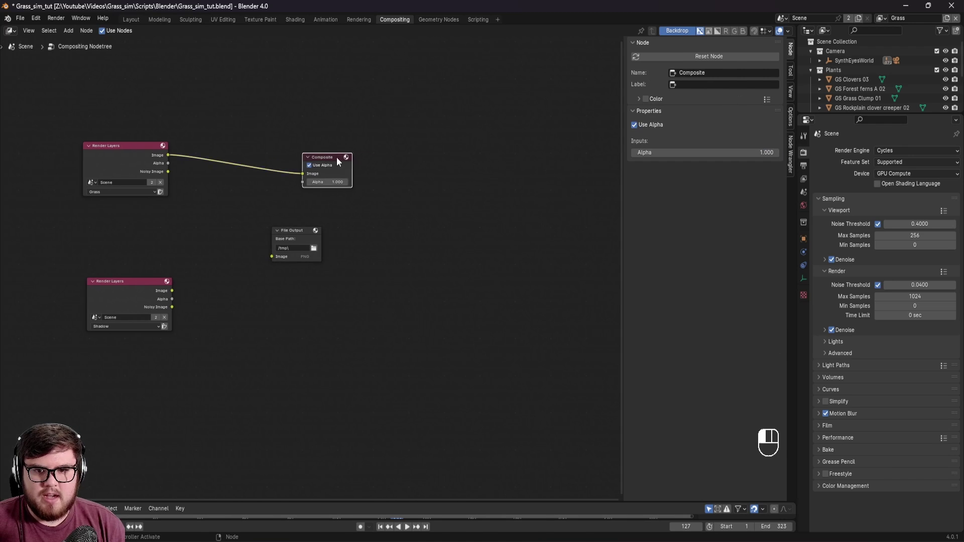
drag(336, 159, 343, 122)
Add a second input to the File Output node and connect the Grass and Shadow layers' Image outputs to its two inputs.
click(290, 232)
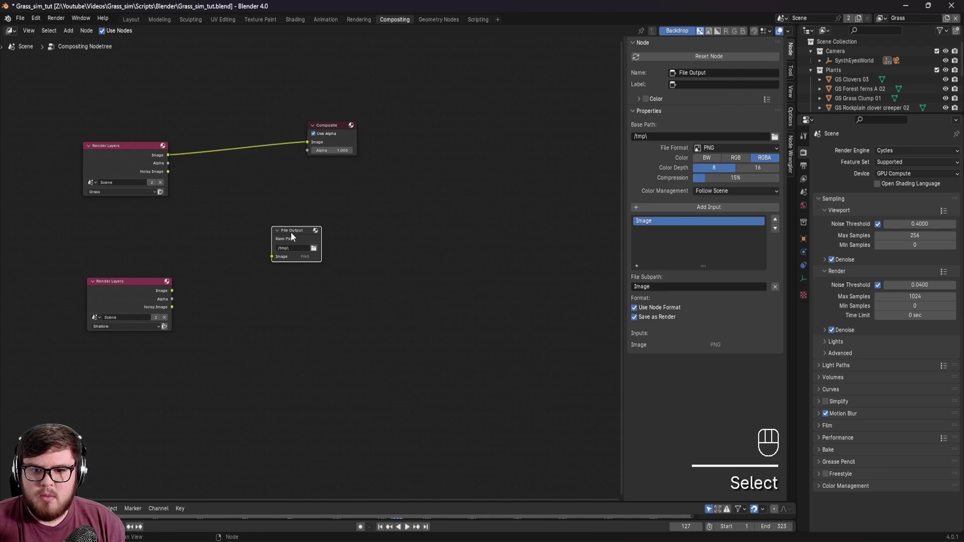
click(724, 205)
middle_drag(345, 269, 408, 273)
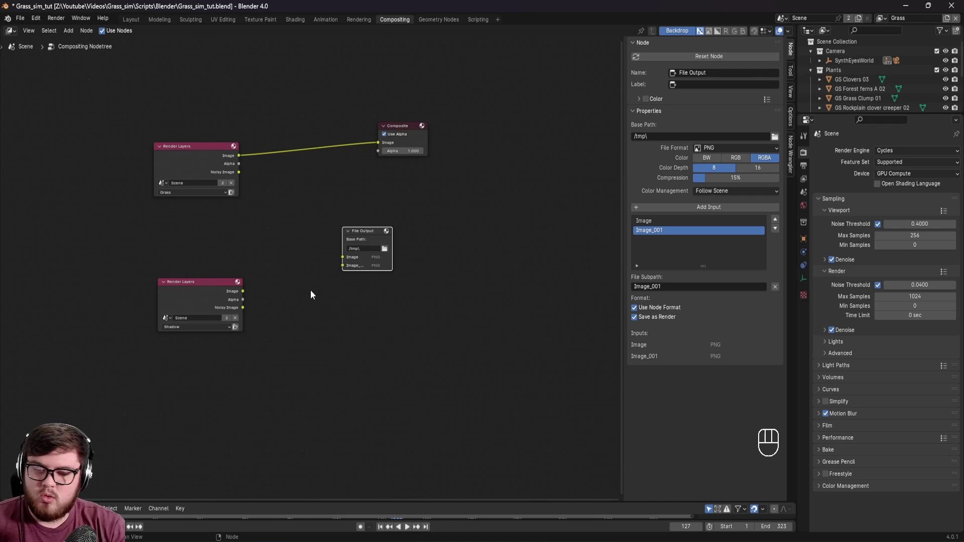
shift+scroll(308, 287, up, 1)
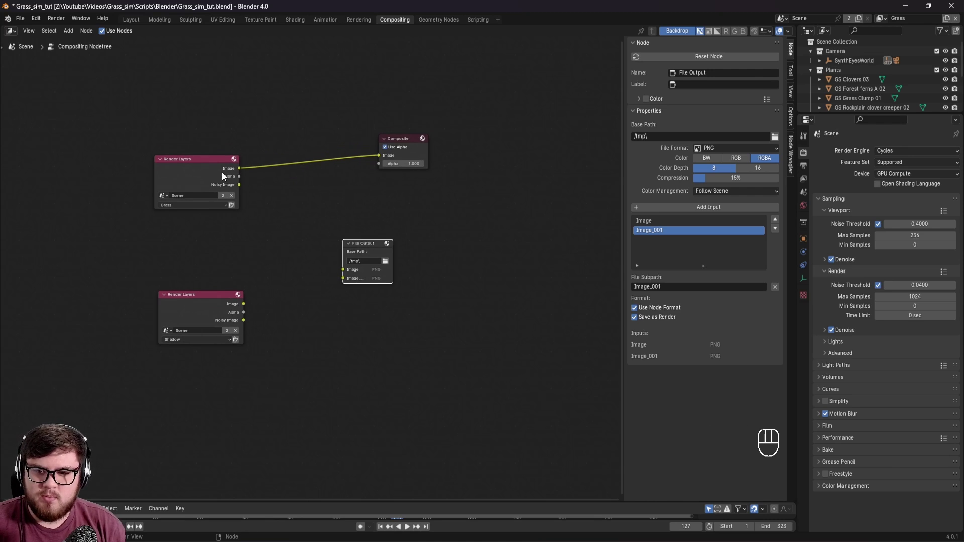
drag(239, 169, 349, 277)
drag(243, 304, 356, 279)
click(366, 254)
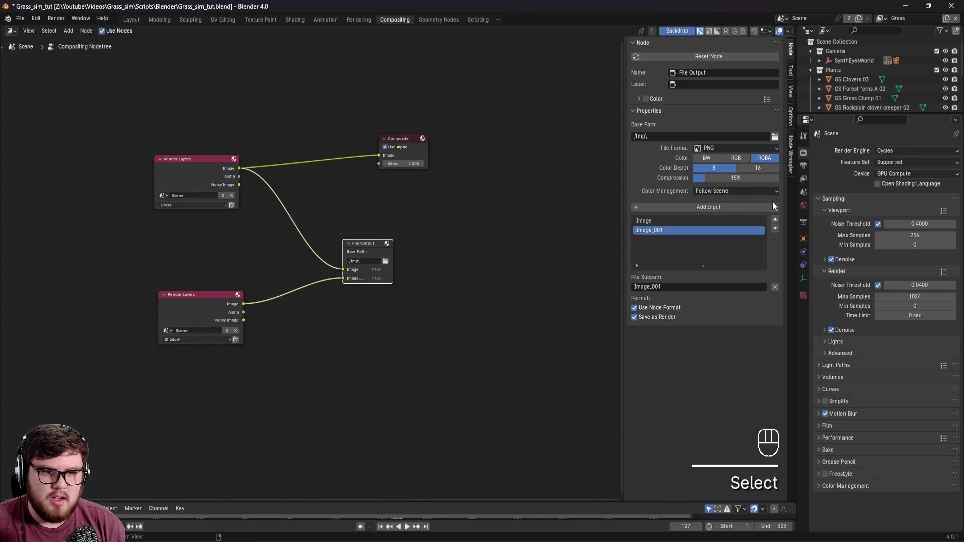
Rename the File Output node's inputs to Grass_ for the first and Shadow_ for the second.
double_click(685, 220)
text(Grass_)
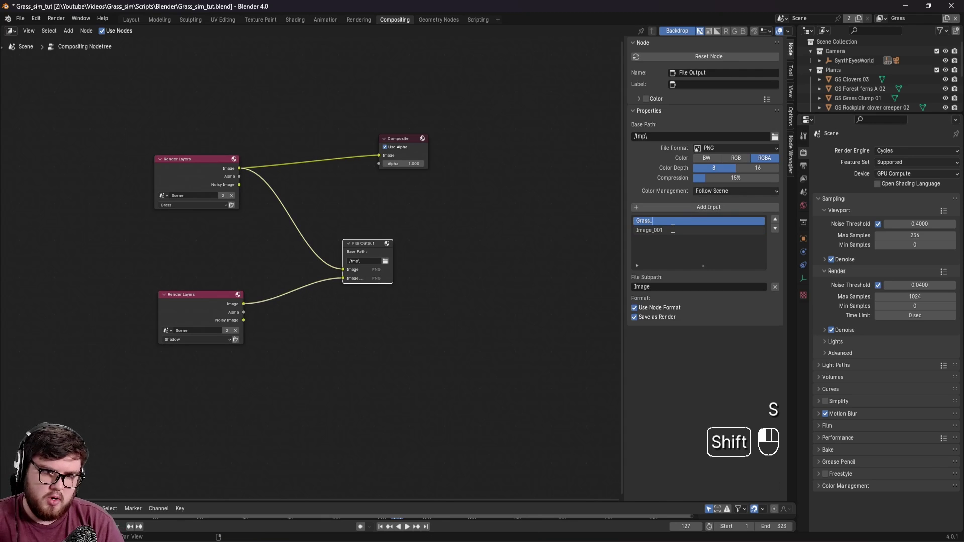
key(Return)
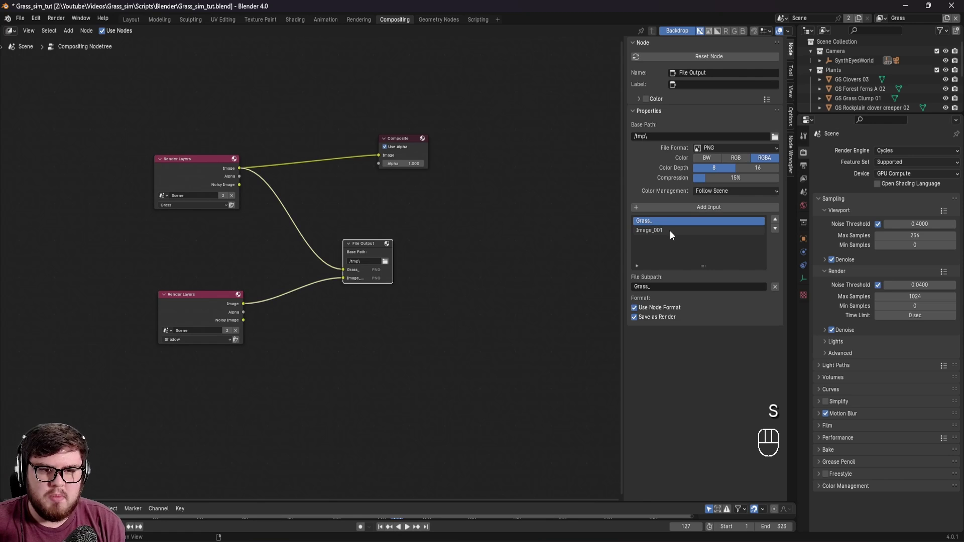
double_click(655, 232)
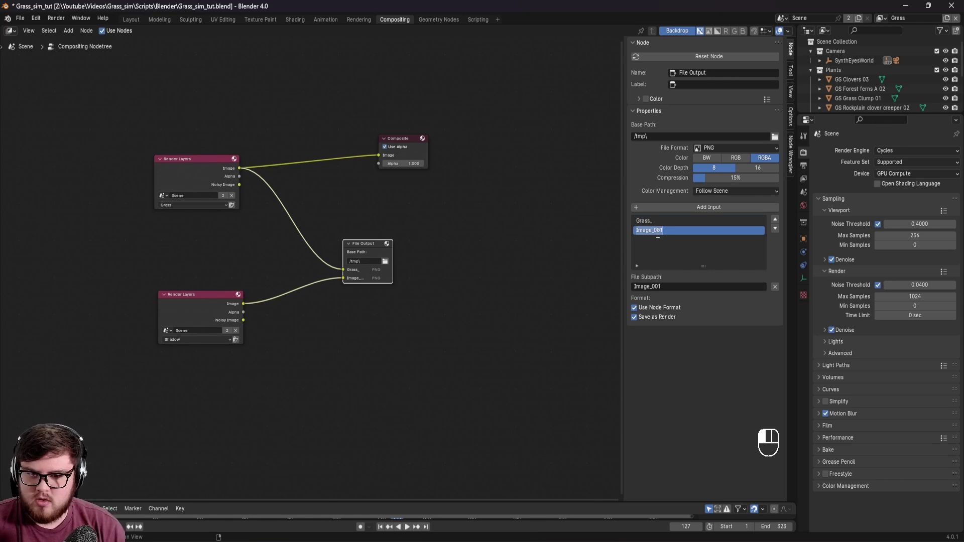
text(Shadow)
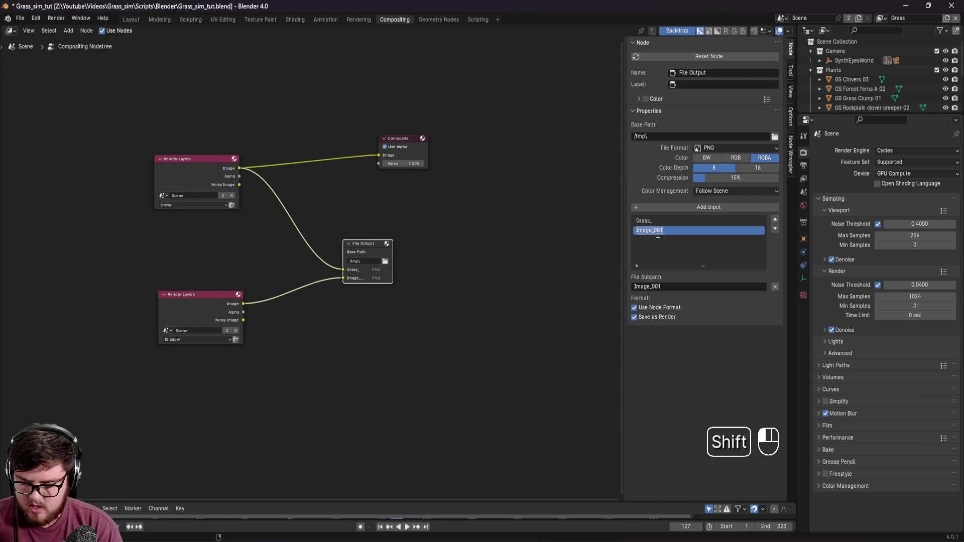
text(_)
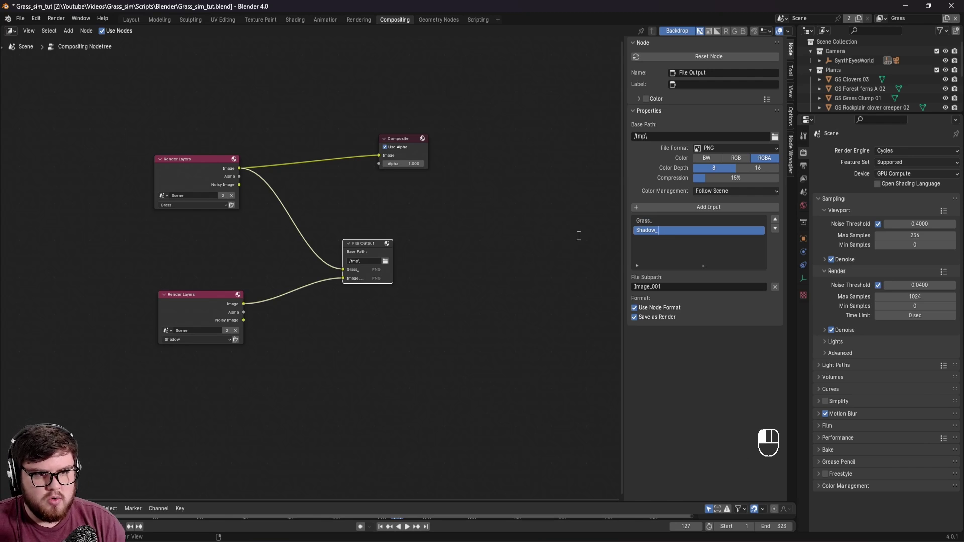
click(602, 212)
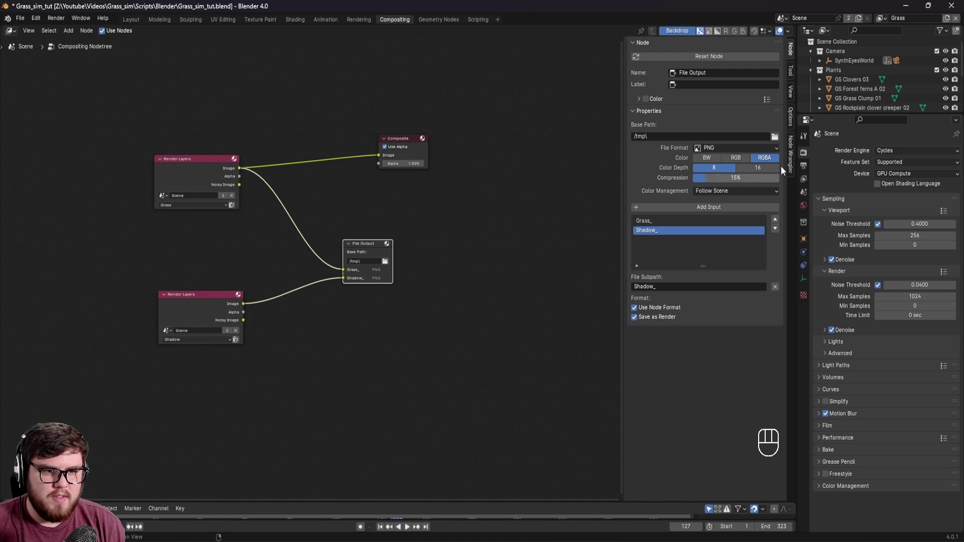
click(774, 137)
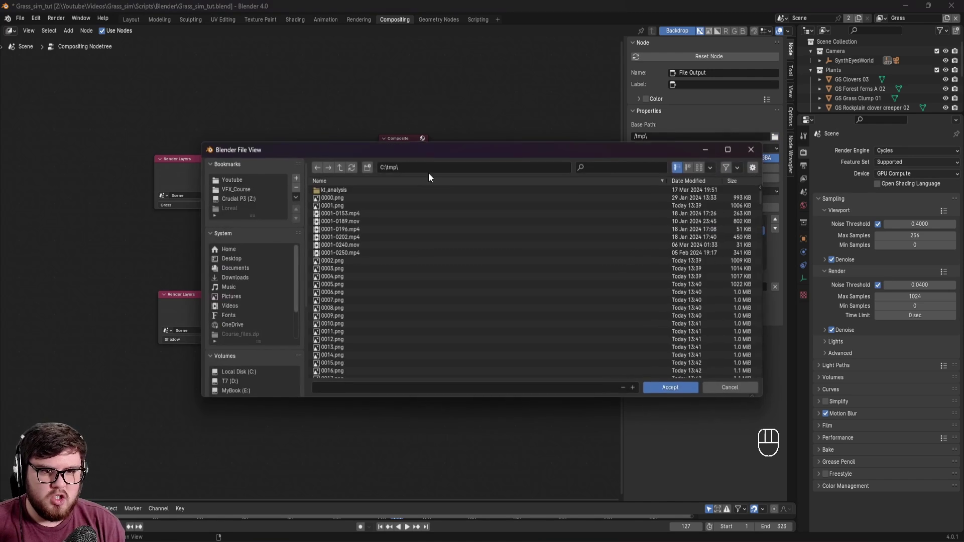
click(234, 198)
click(718, 387)
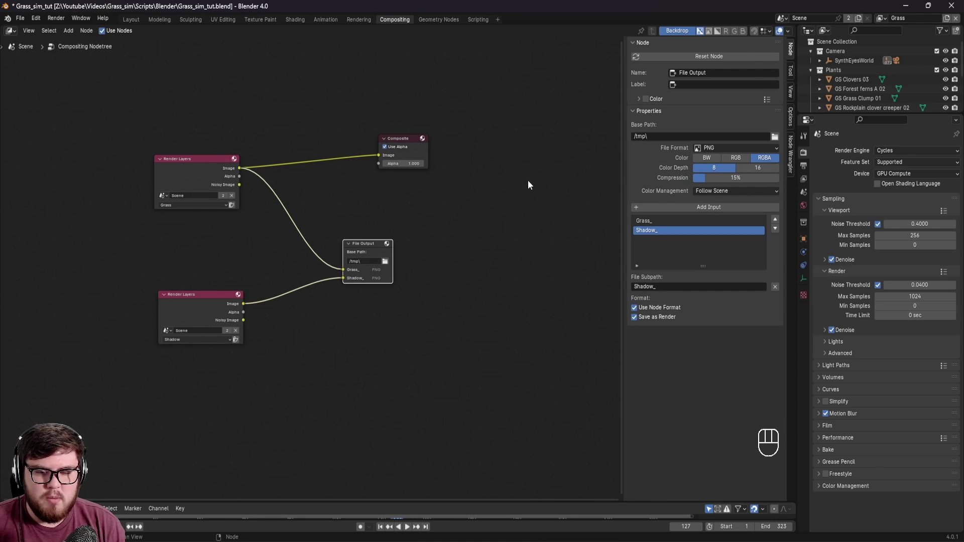
Save the file with the completed File Output node setup.
shift+scroll(485, 251, up, 3)
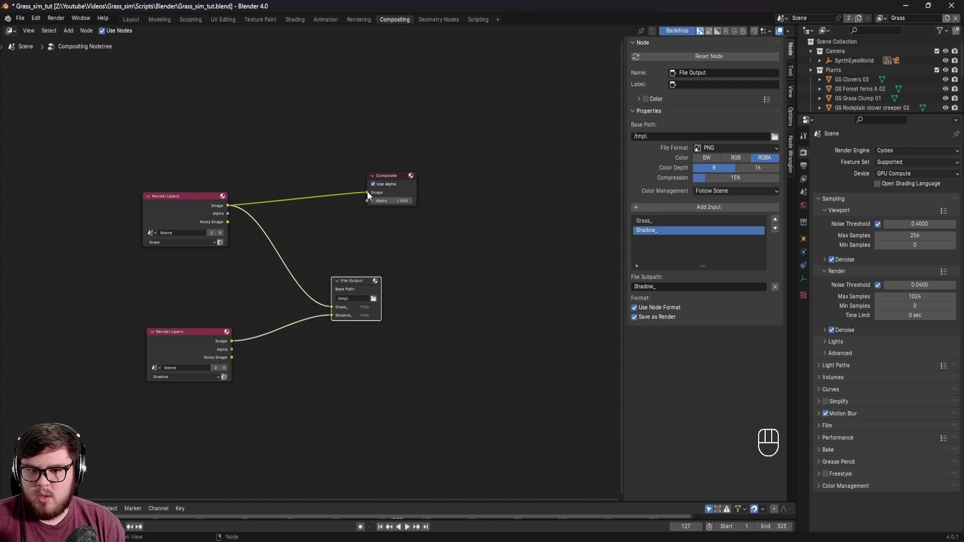
middle_drag(441, 276, 458, 278)
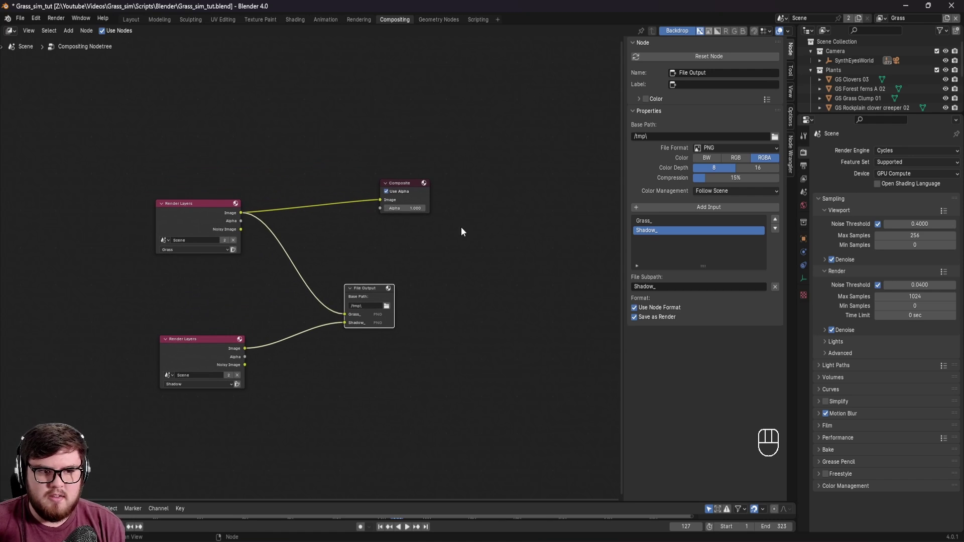
key(ctrl+s)
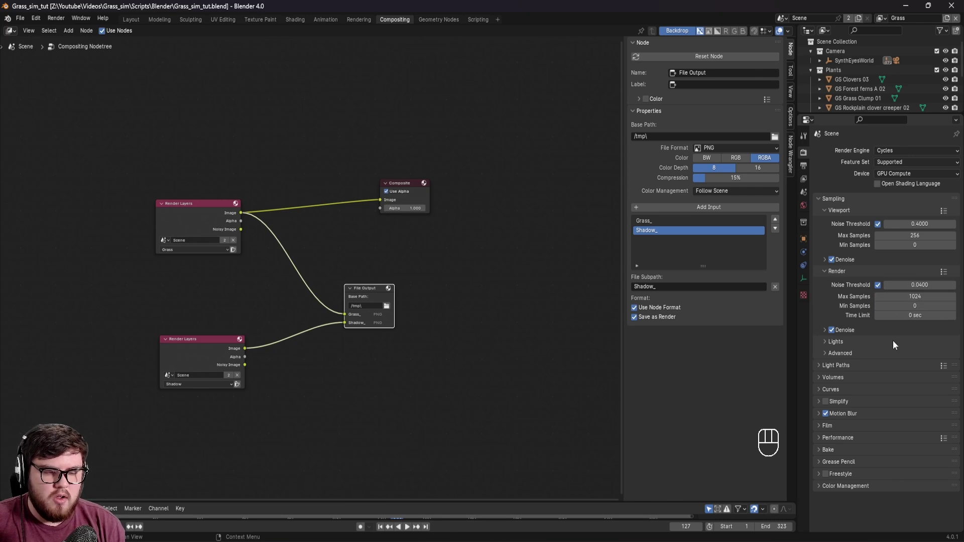
key(ctrl+s)
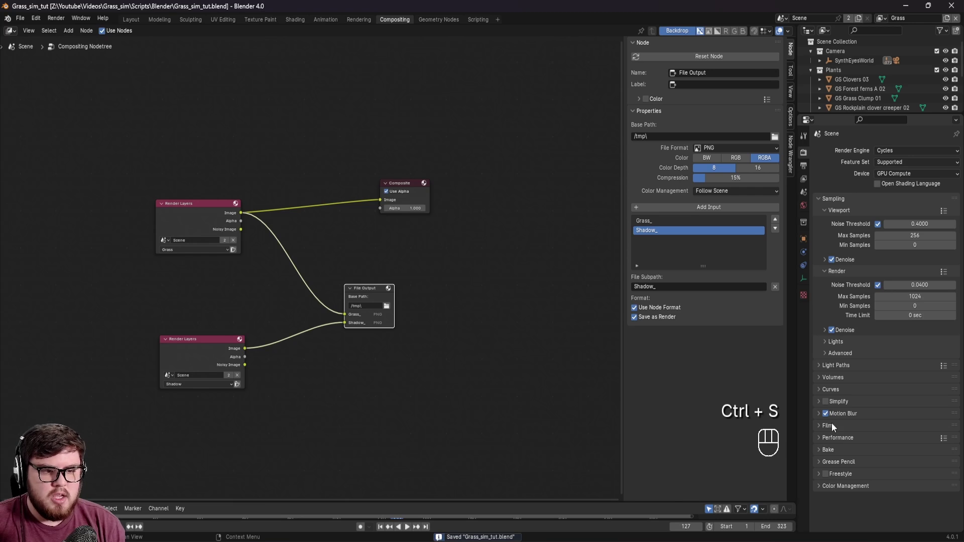
Check the View Transform options in the scene's Color Management settings and save the file again.
click(839, 485)
scroll(837, 485, down, 3)
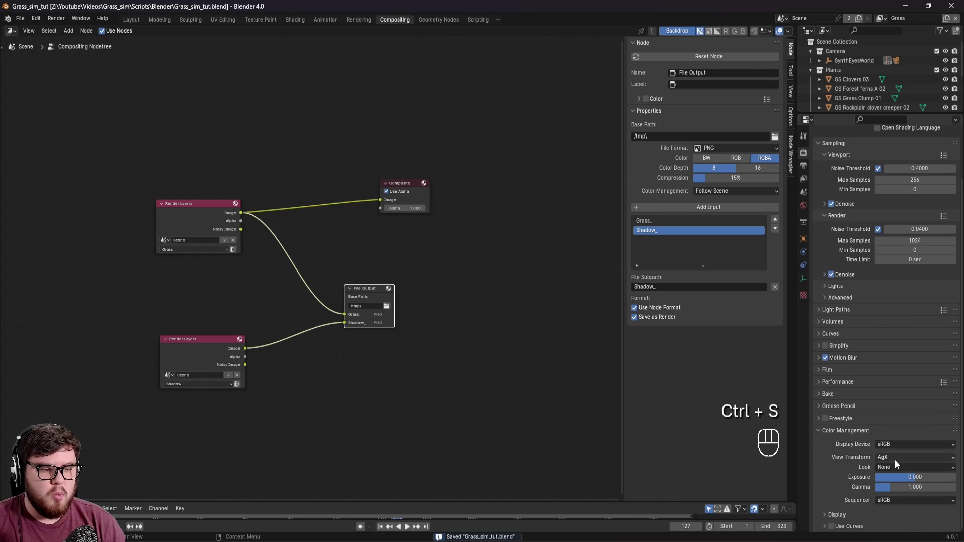
click(884, 460)
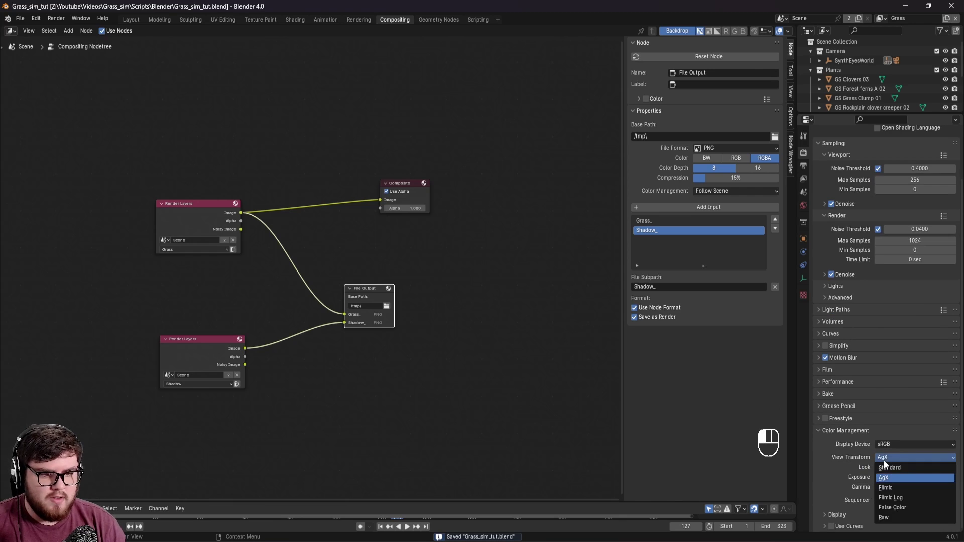
click(884, 460)
click(821, 432)
key(ctrl+s)
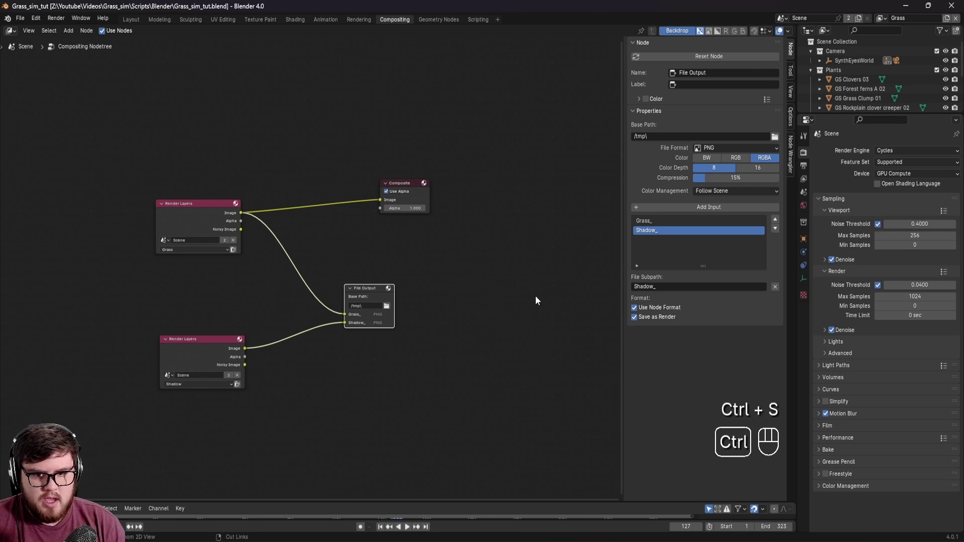
Enlarge the timeline, then save the file and move to frame 139 in the Layout workspace.
drag(358, 501, 359, 472)
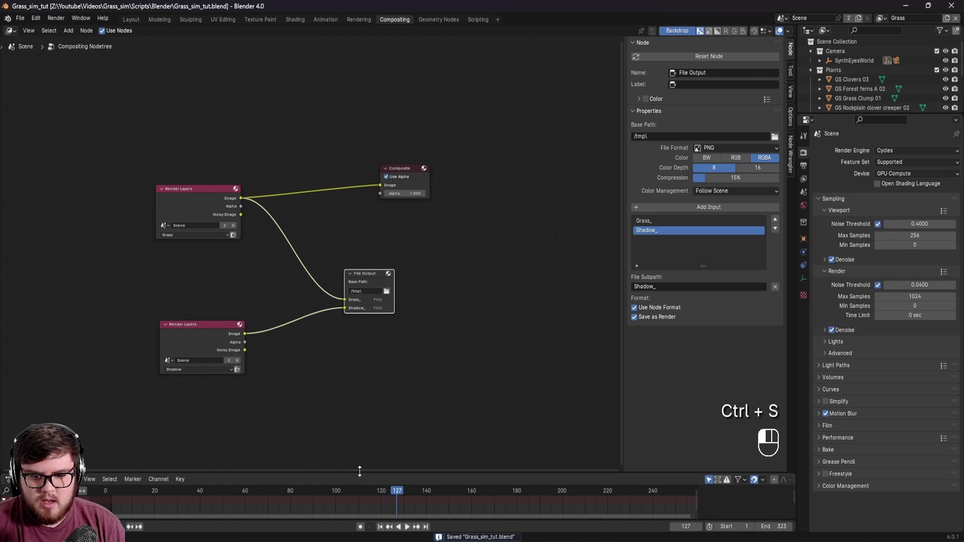
click(130, 21)
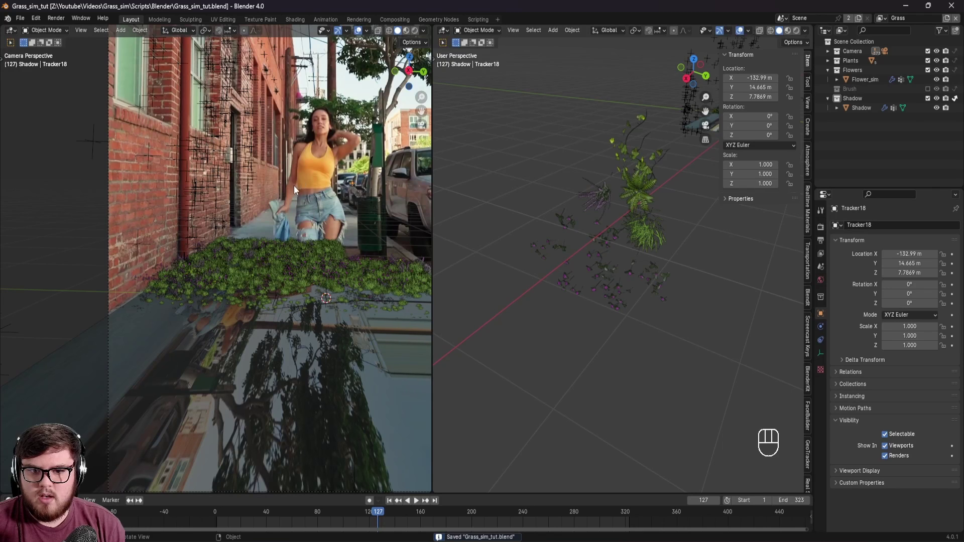
key(z)
key(ctrl+s)
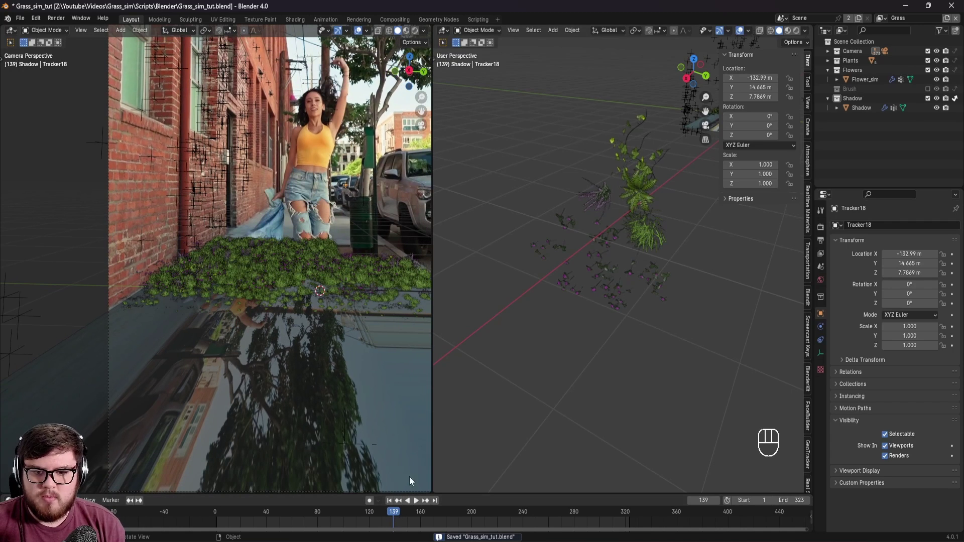
Render a still image of frame 139 and close the render window.
click(55, 18)
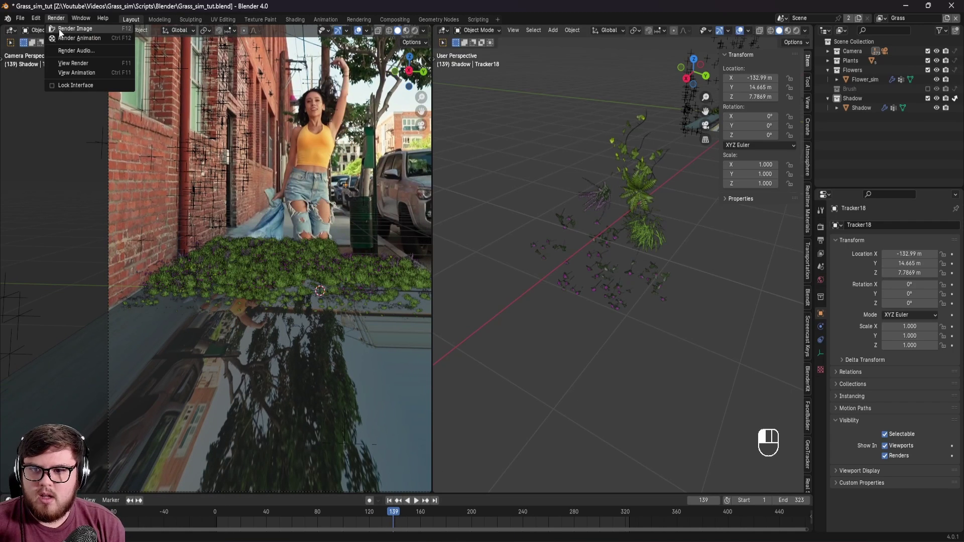
click(60, 30)
middle_drag(341, 133, 344, 139)
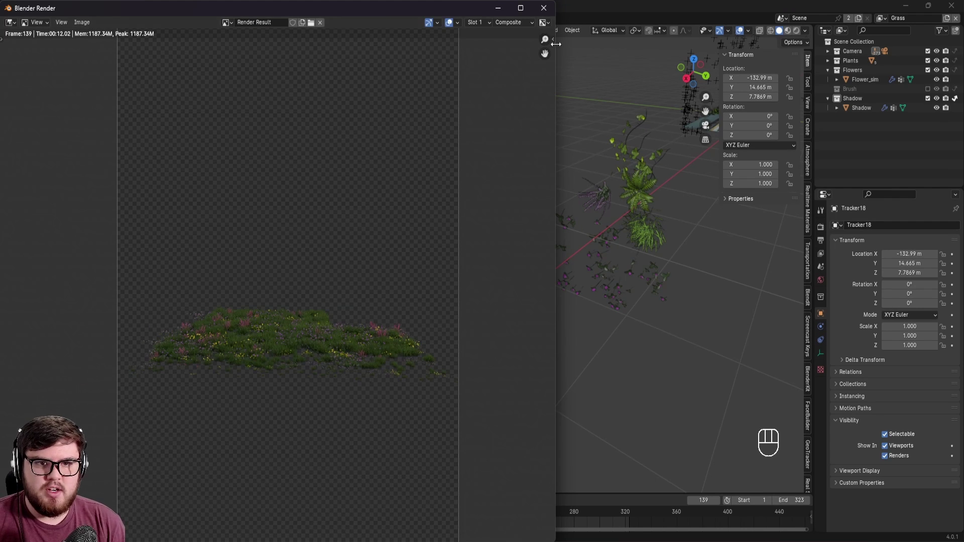
click(544, 8)
In the Compositing workspace, preview the Grass layer through a Viewer node placed below the File Output node and zoom out the backdrop.
click(397, 19)
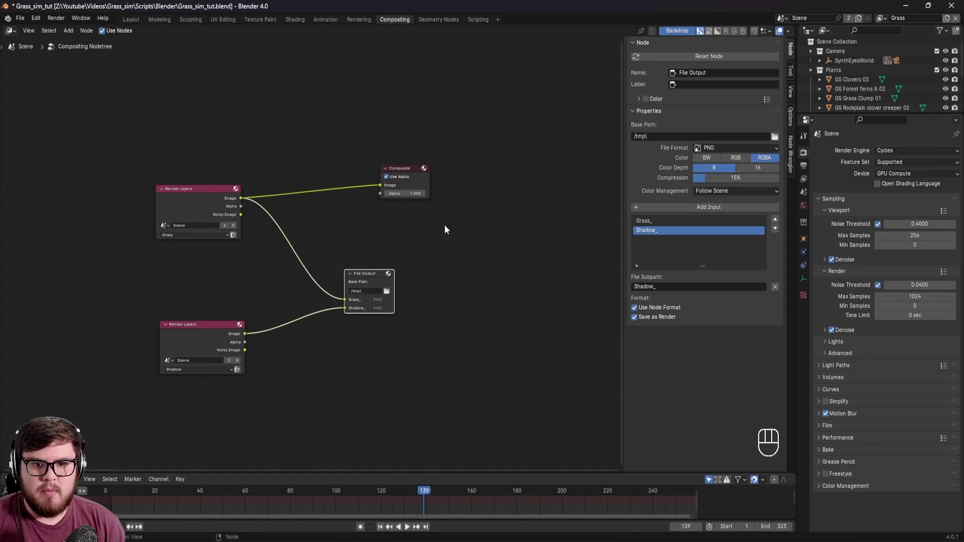
shift+middle_drag(445, 230, 529, 188)
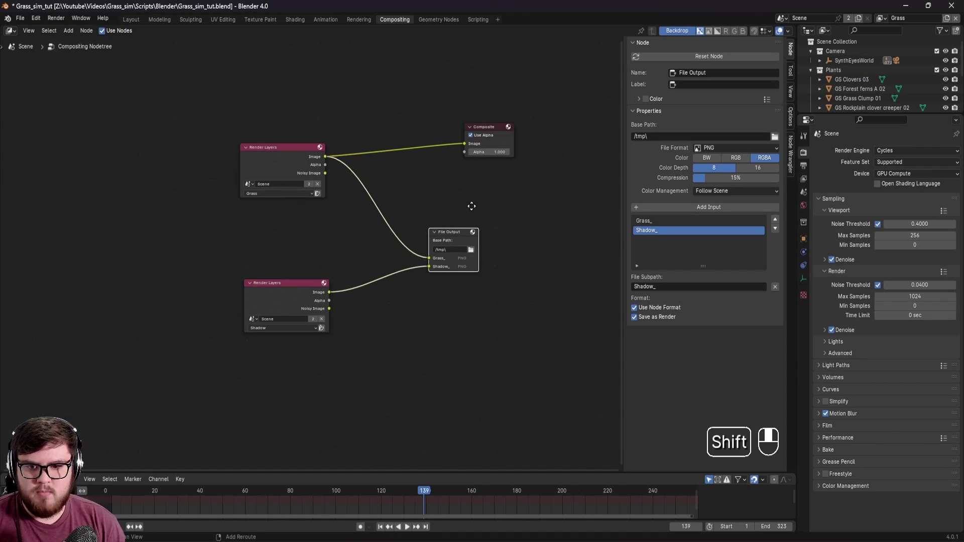
ctrl+shift+click(316, 159)
drag(366, 153, 503, 354)
key(v)
key(v)
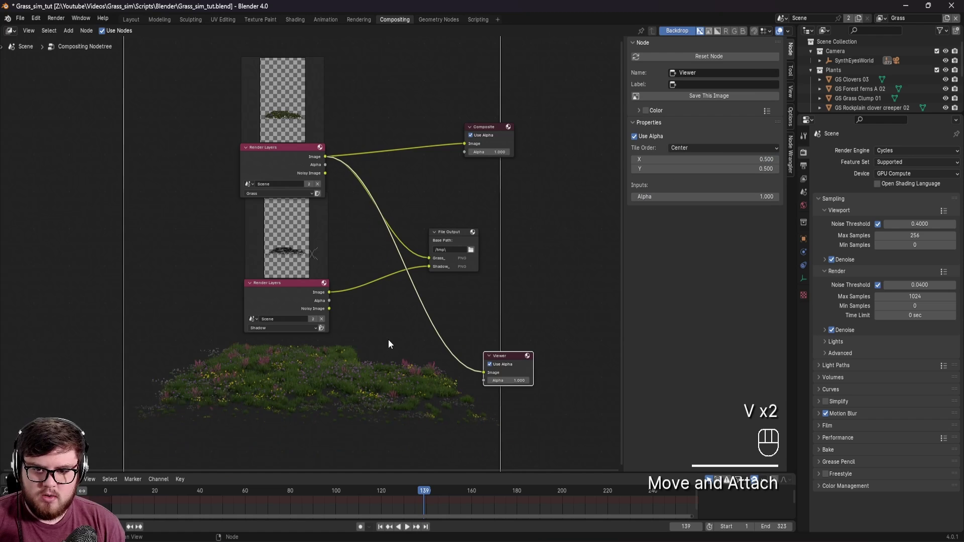
Compare the two render layers by switching the Viewer between Shadow and Grass, ending on the Shadow layer.
middle_drag(387, 339, 339, 266)
ctrl+shift+click(281, 234)
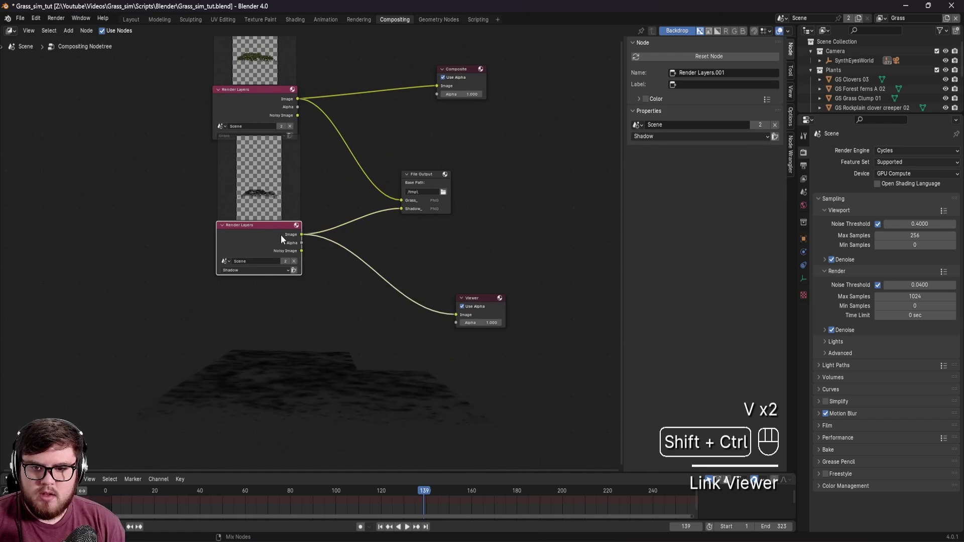
ctrl+shift+click(287, 99)
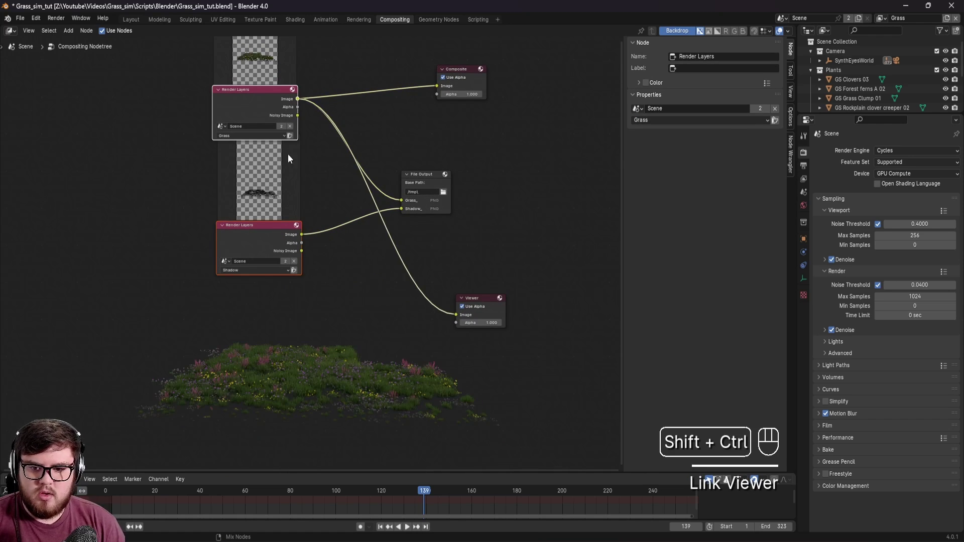
ctrl+shift+click(289, 230)
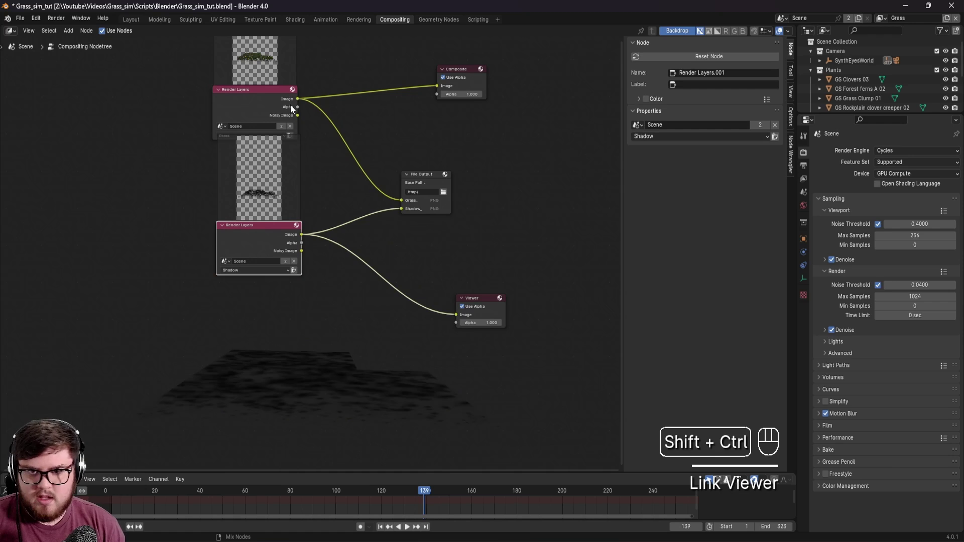
ctrl+shift+click(290, 103)
ctrl+shift+click(291, 235)
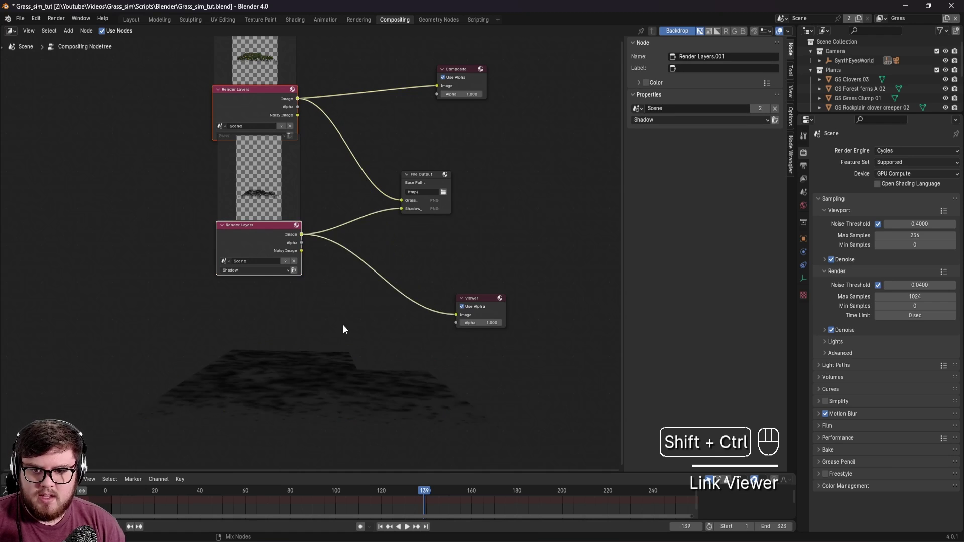
Move the Grass and Shadow Render Layers nodes lower and farther apart so their previews are clear of each other.
middle_drag(331, 366, 346, 404)
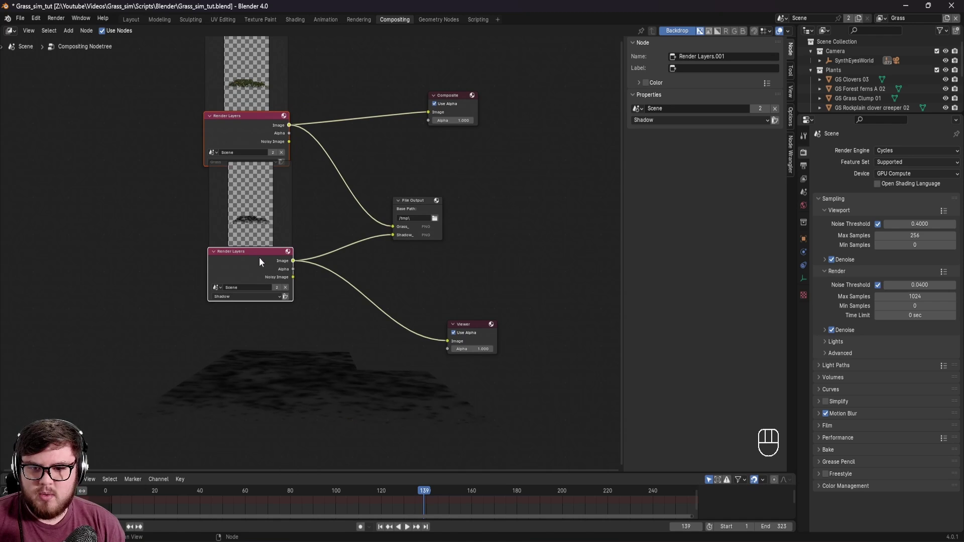
drag(259, 259, 246, 297)
click(329, 358)
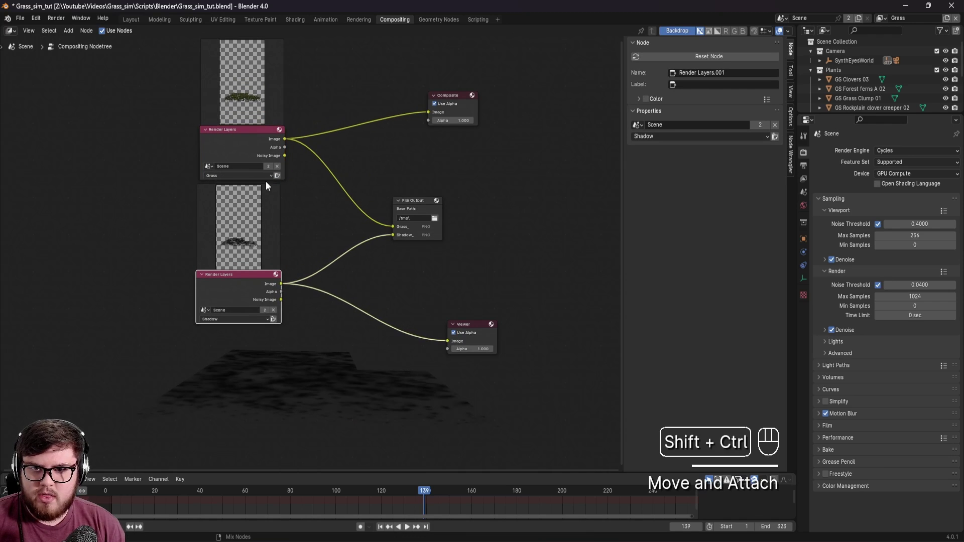
Hide the Grass Render Layers node's preview, route its image to the Viewer, and save the file.
click(279, 130)
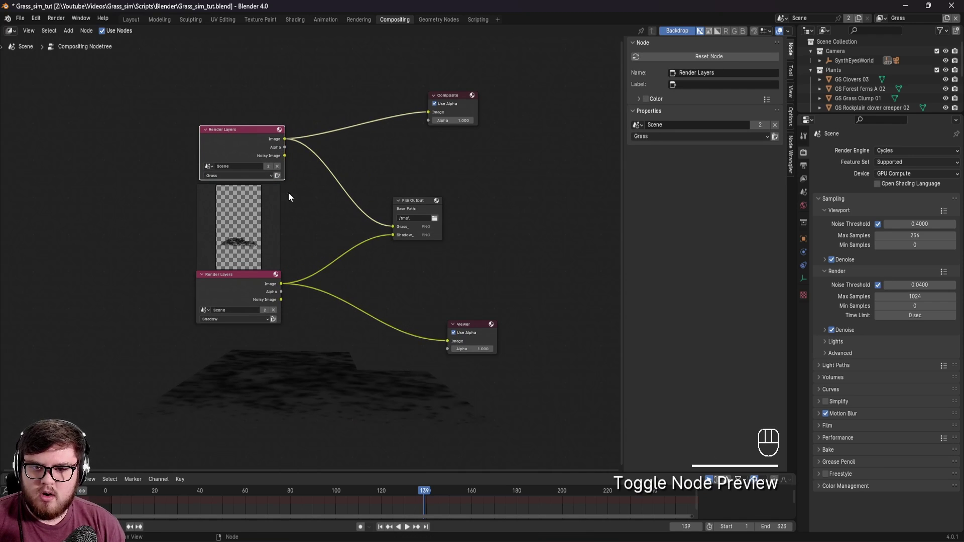
ctrl+shift+click(283, 140)
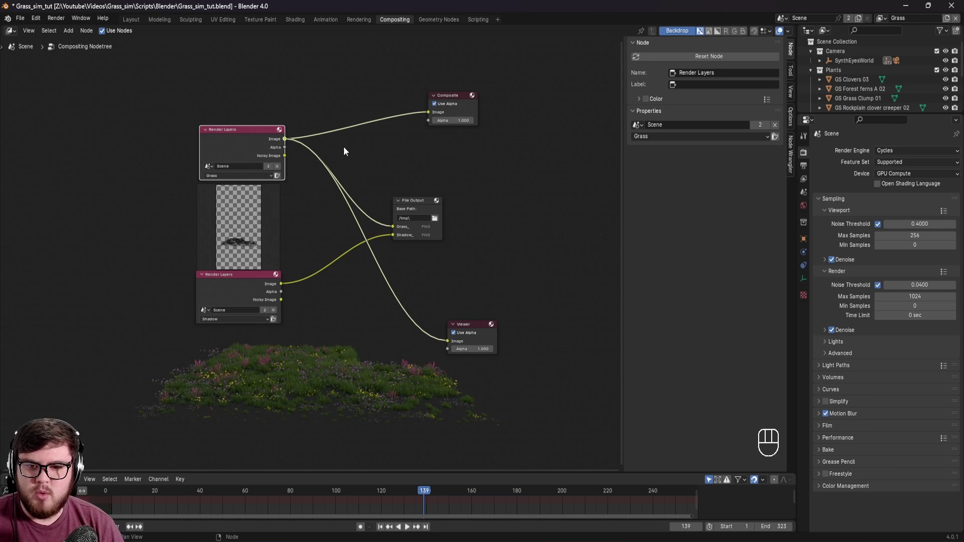
middle_drag(411, 161, 400, 164)
click(387, 182)
key(ctrl+s)
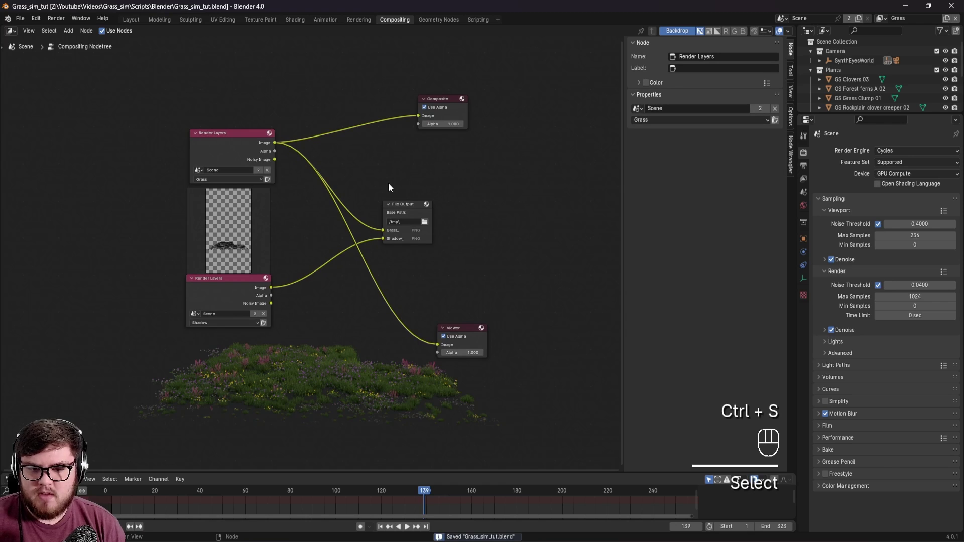
In the Layout workspace, play the animation from frame 31 through the camera view and stop at frame 249.
click(179, 492)
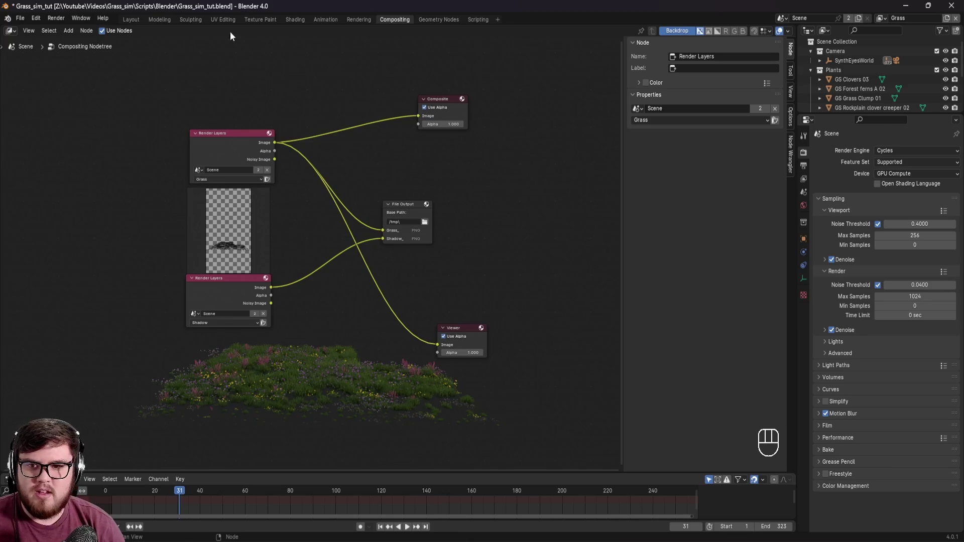
click(130, 20)
key(z)
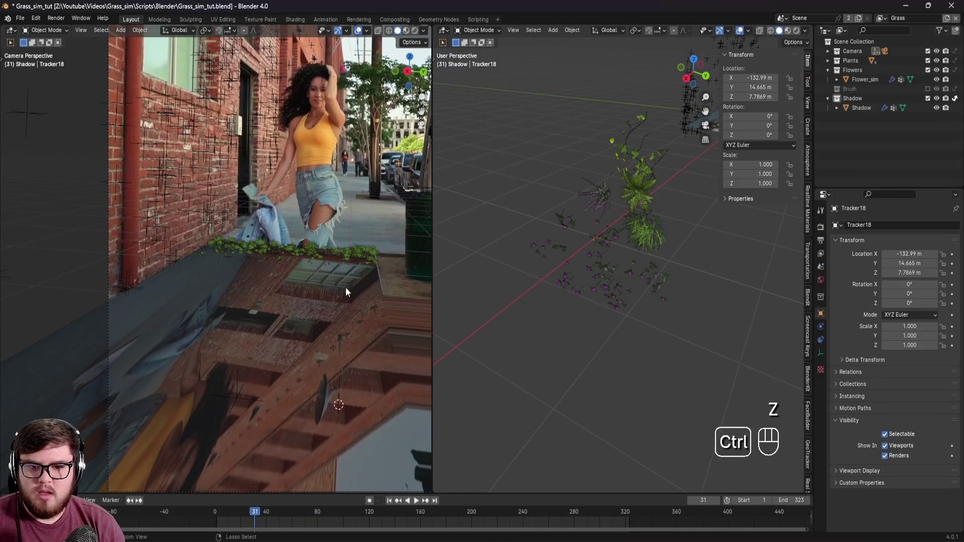
key(ctrl+s)
key(space)
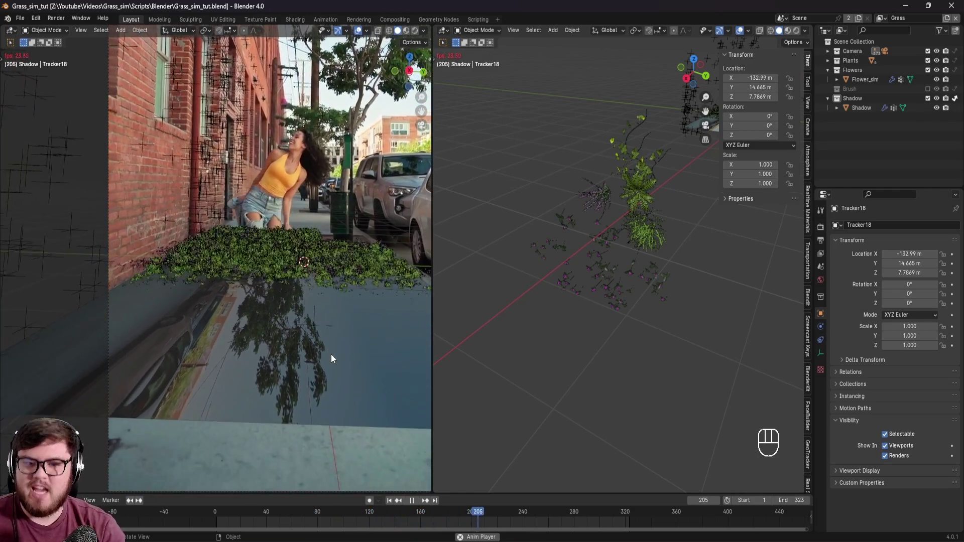
key(space)
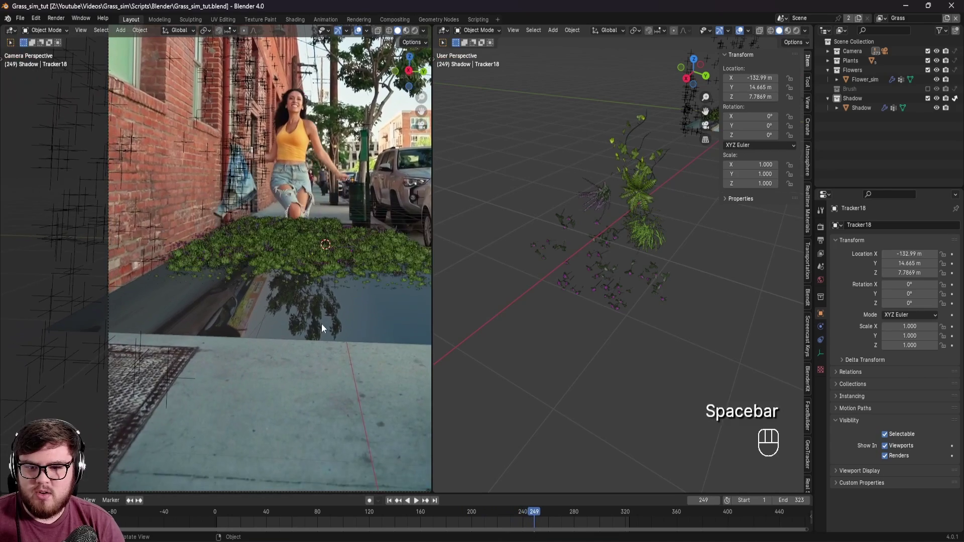
Save the Grass_sim_tut file ahead of rendering, with the grass area framed in the camera view.
key(ctrl+s)
key(ctrl+s)
key(ctrl+s)
shift+middle_drag(245, 289, 263, 308)
key(ctrl+s)
click(63, 21)
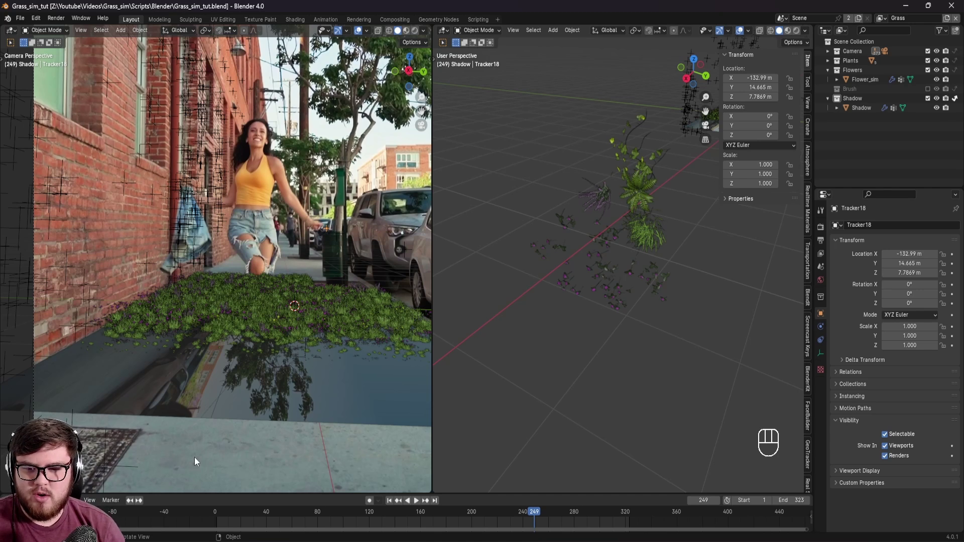
Switch to File Explorer and look through the rendered Grass and Shadow PNG frames in the v2 folder.
key(alt+Tab)
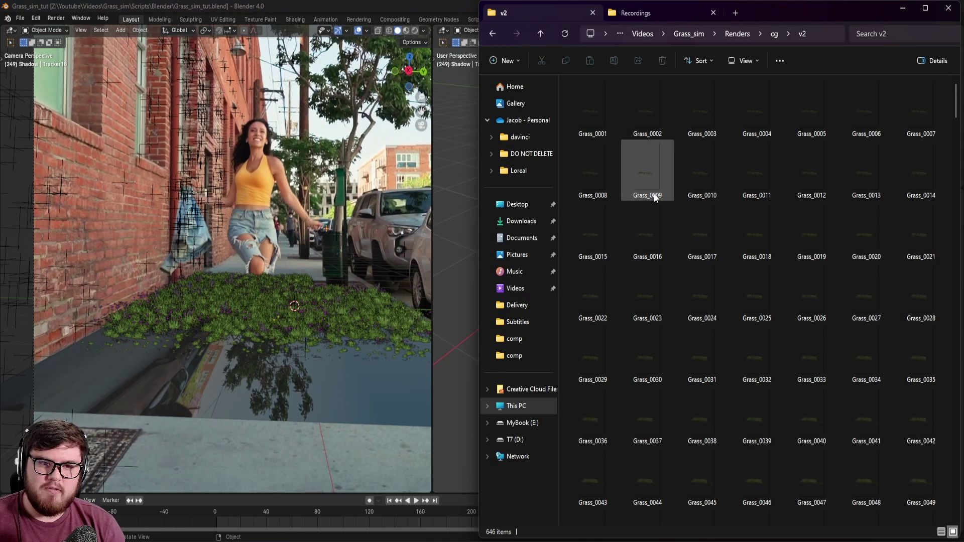
click(611, 112)
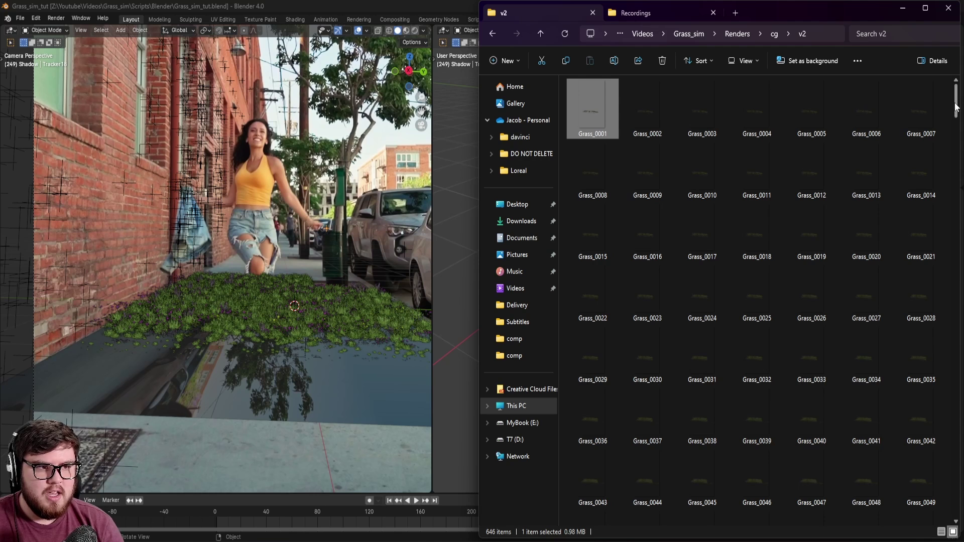
drag(956, 106, 954, 402)
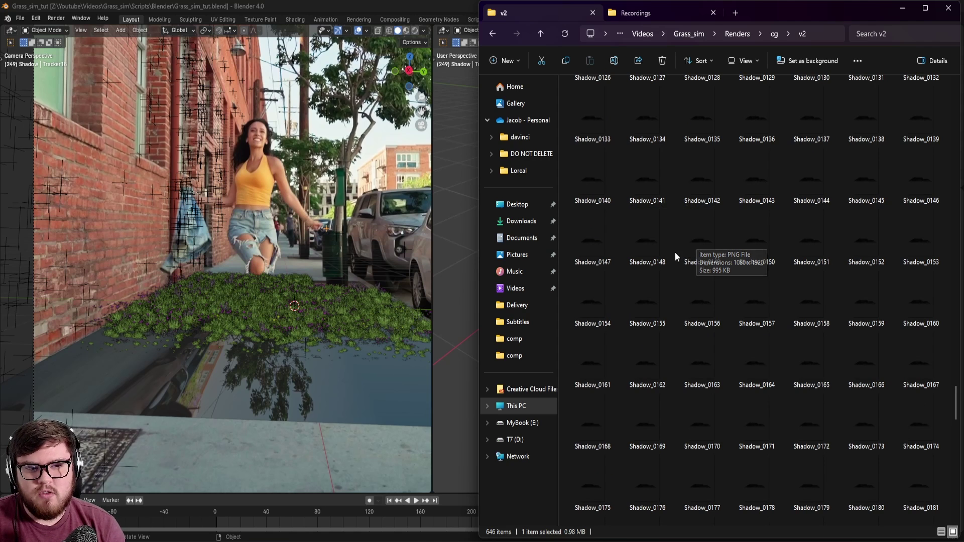
scroll(676, 254, up, 5)
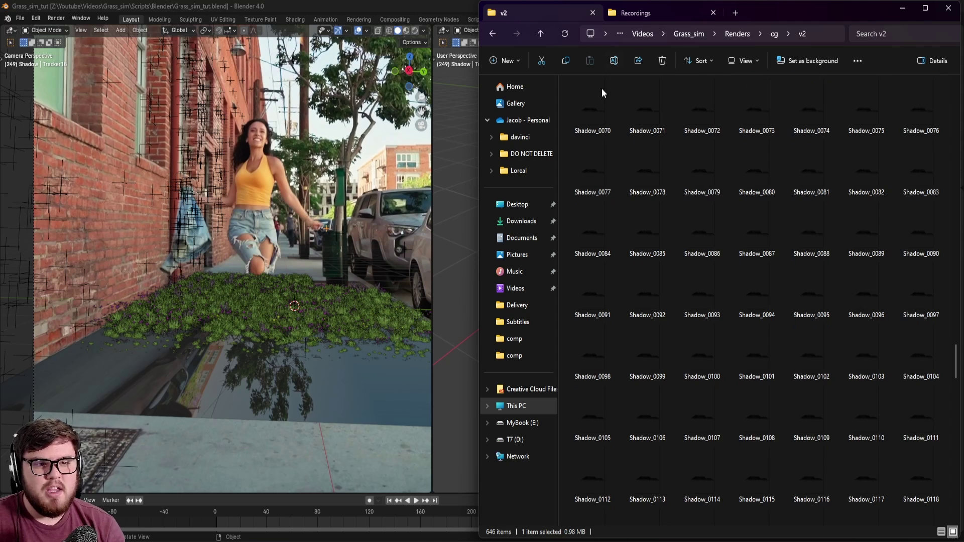
scroll(602, 91, up, 1)
Close Blender and switch to the Grass_tut project in After Effects.
click(450, 4)
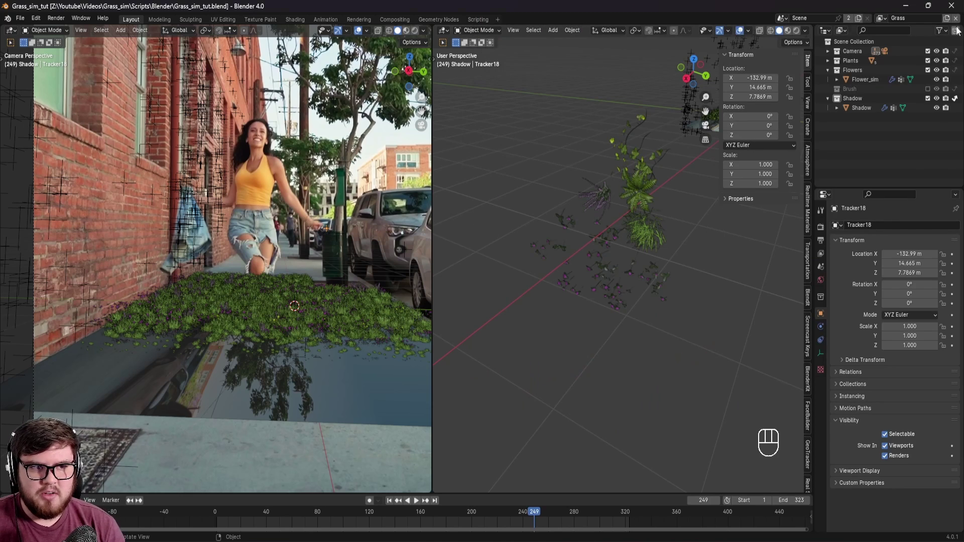
click(951, 5)
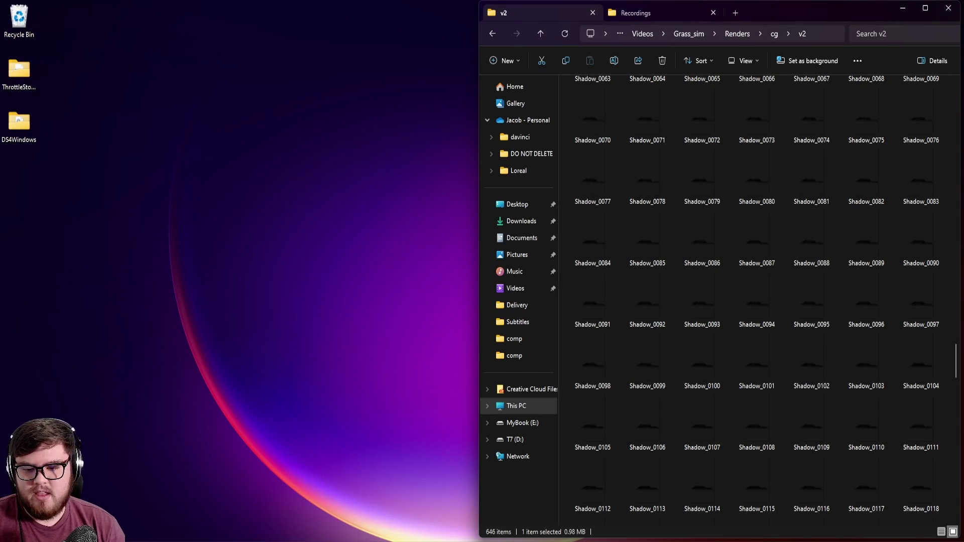
click(162, 540)
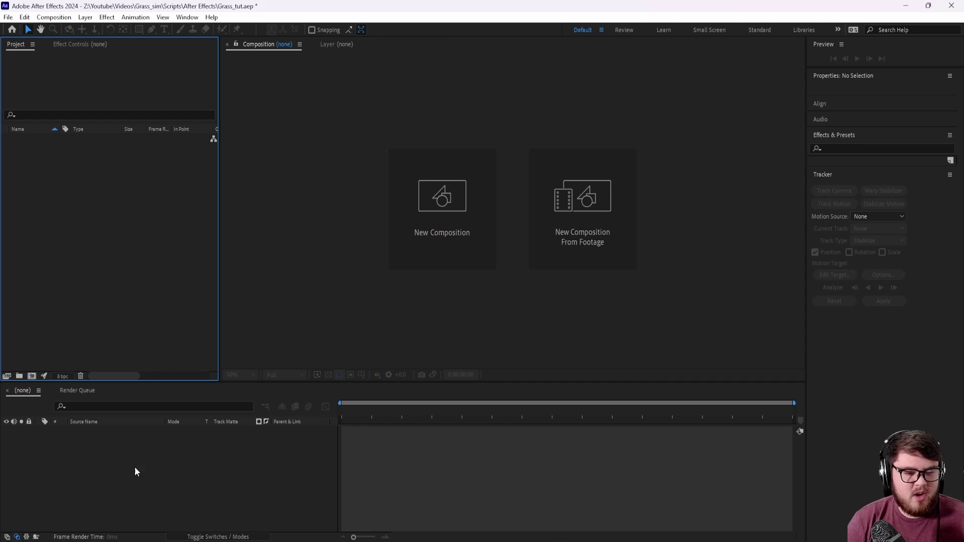
Import the Image_Sequence folder from the Footage directory into the project as a PNG sequence.
click(61, 541)
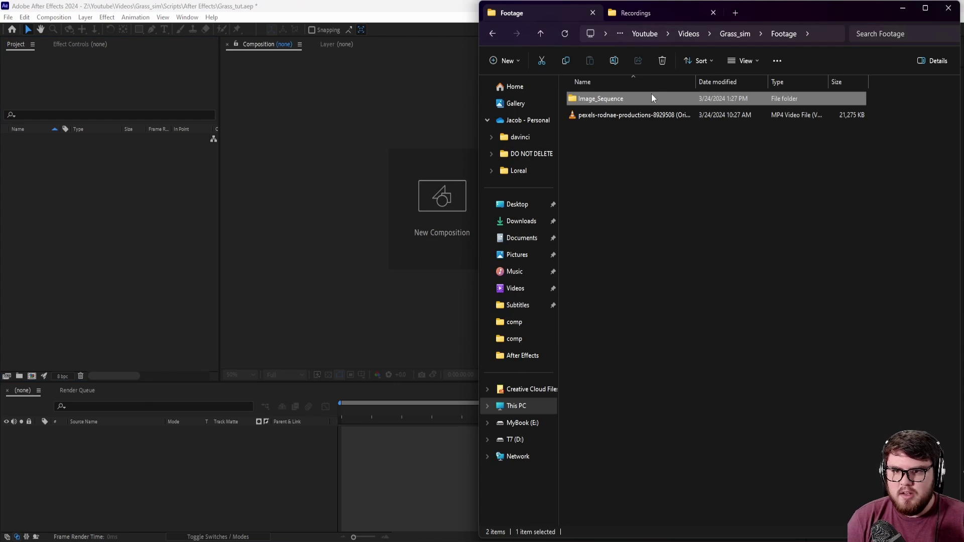
click(640, 99)
drag(620, 100, 113, 236)
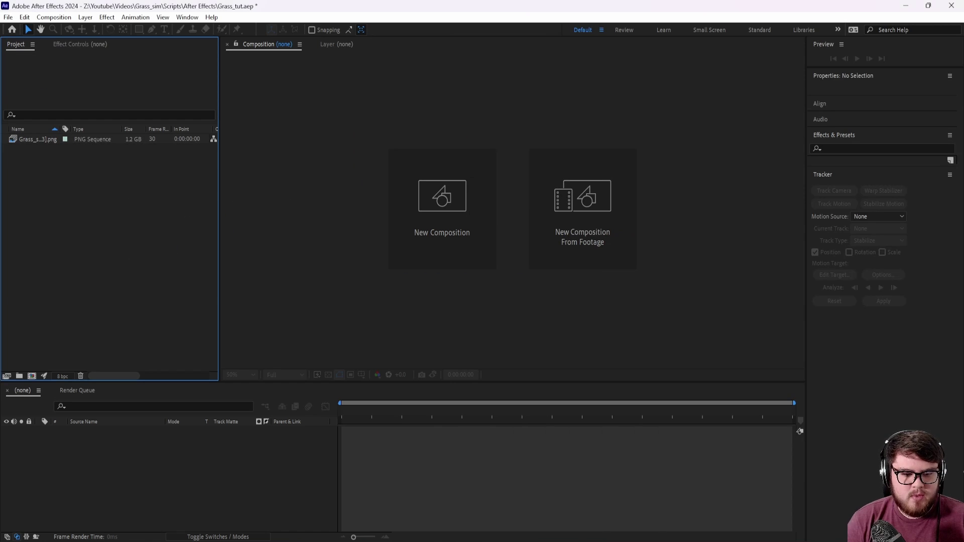
Import the Grass and Shadow render folders from Renders/cg/v1 into the project as PNG sequences.
key(alt+Tab)
click(741, 35)
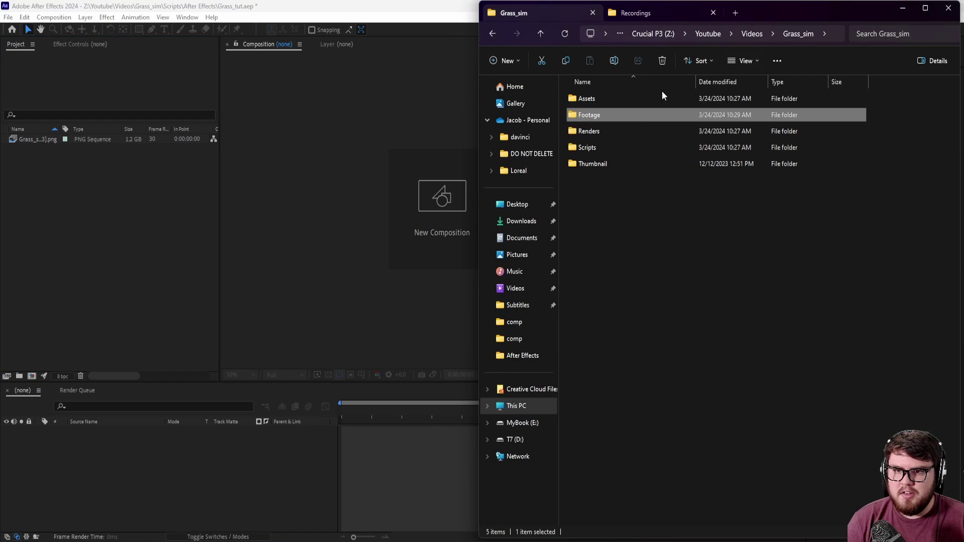
double_click(626, 131)
double_click(608, 98)
double_click(605, 100)
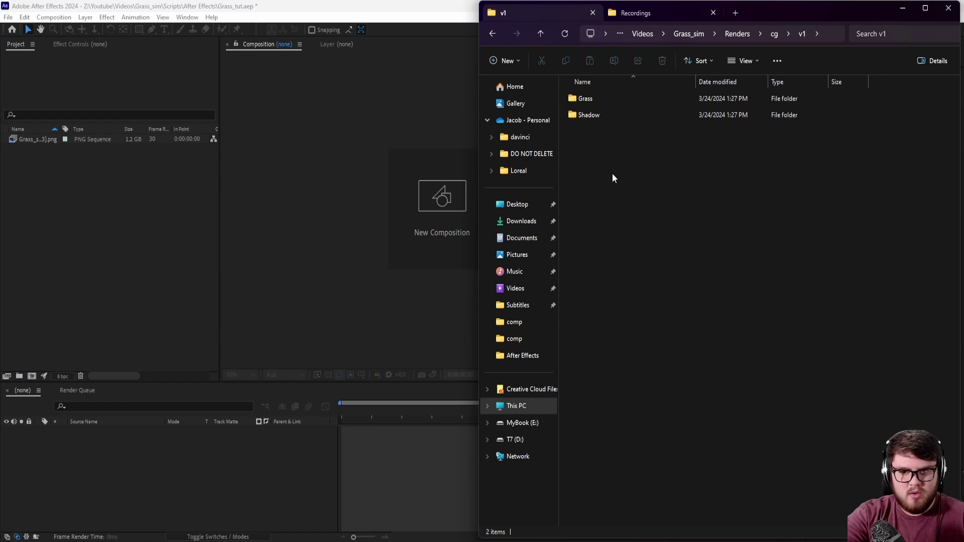
drag(586, 159, 114, 269)
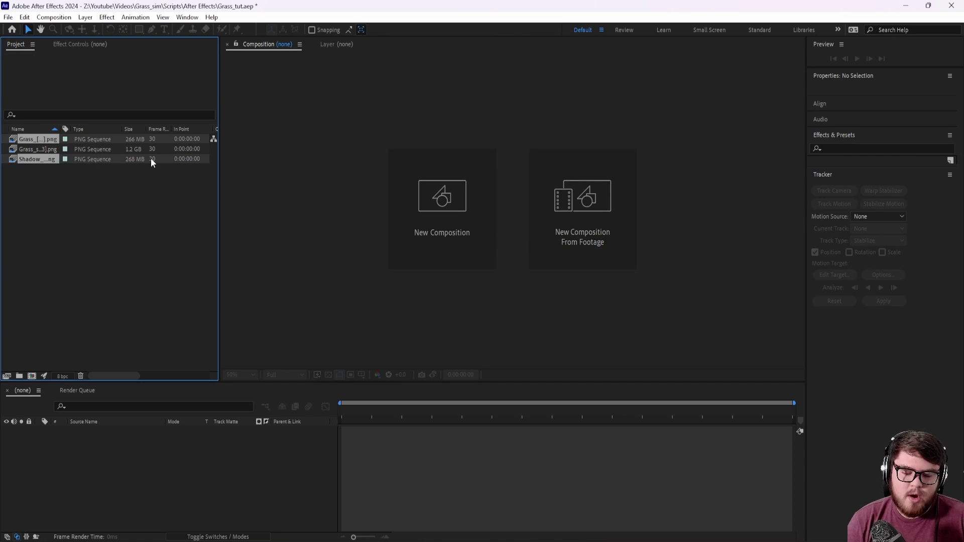
click(142, 195)
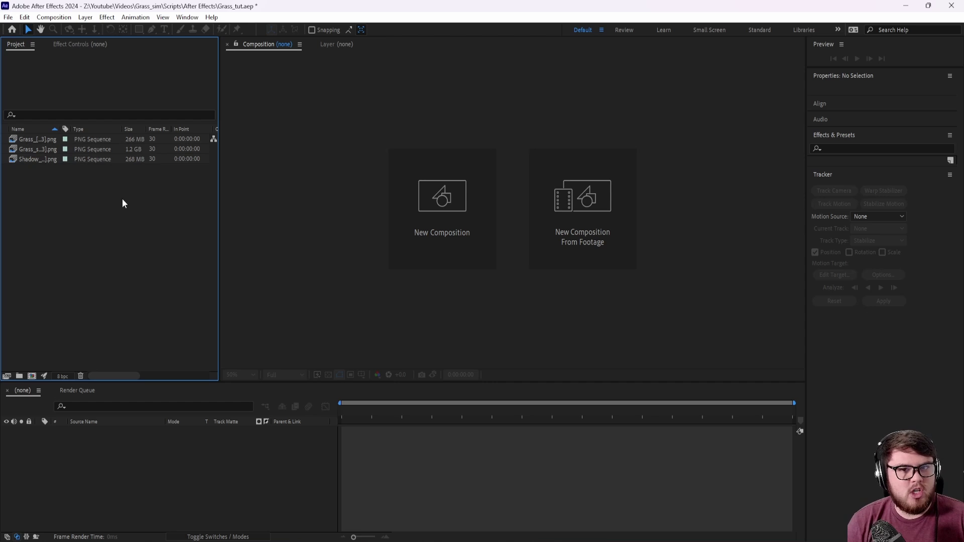
Check the Shadow sequence's main Interpret Footage settings and accept the assumed frame rate of 30 frames per second.
click(41, 159)
key(Return)
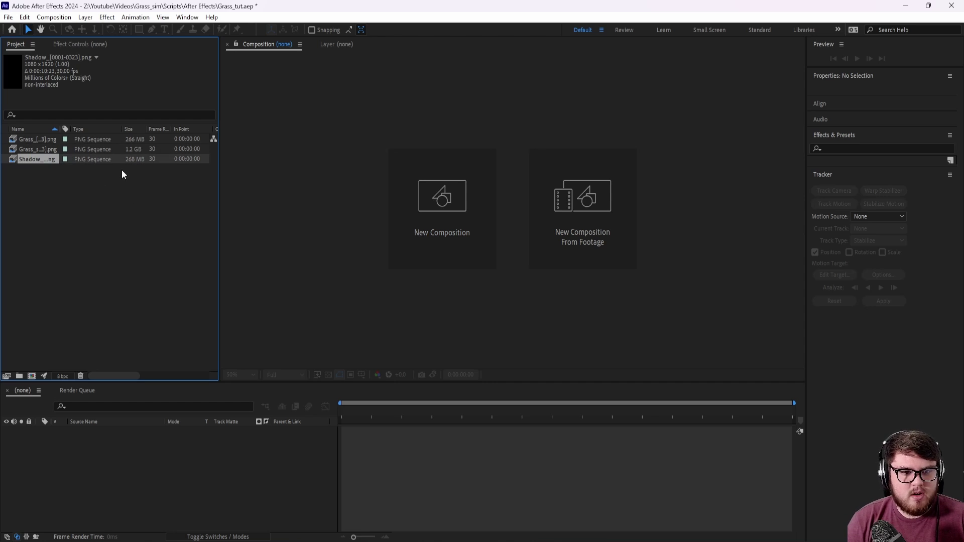
right_click(42, 159)
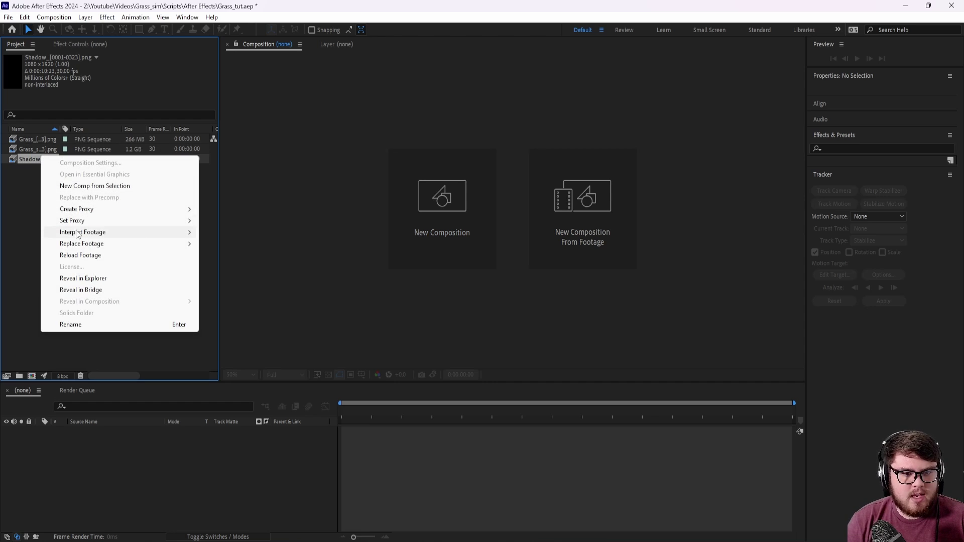
mouse_move(75, 233)
click(224, 232)
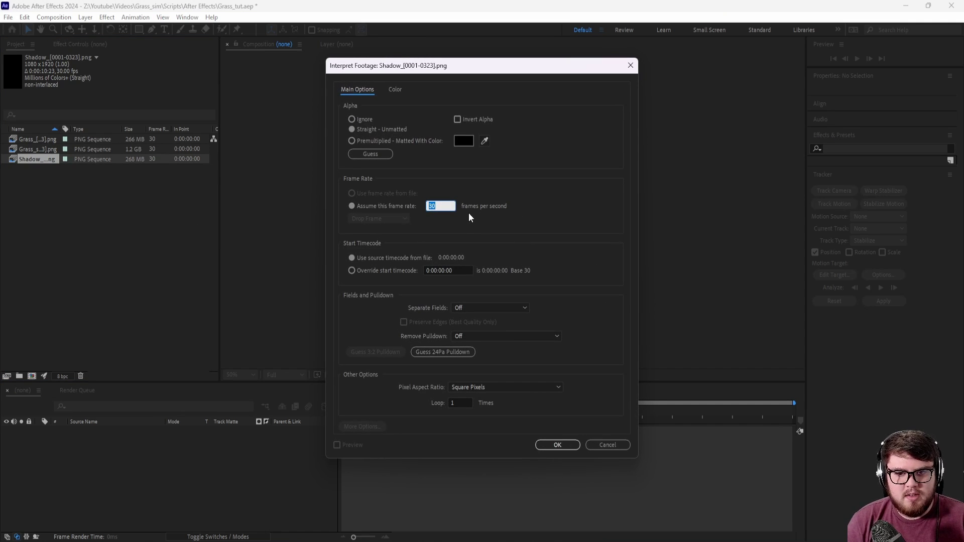
click(557, 445)
click(134, 262)
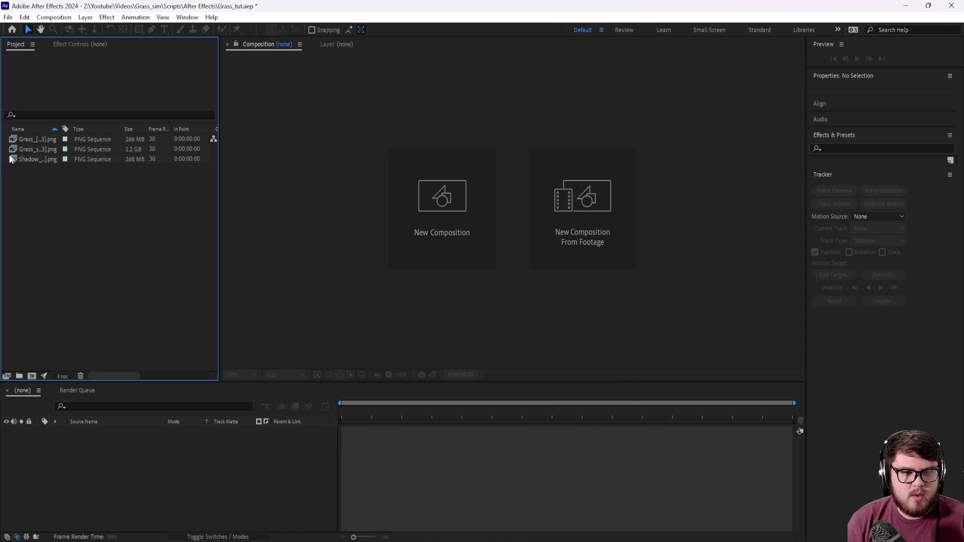
Create a composition from the Grass_sim_BG sequence and stack the Grass sequence on top with the Shadow sequence directly beneath it.
drag(14, 150, 34, 376)
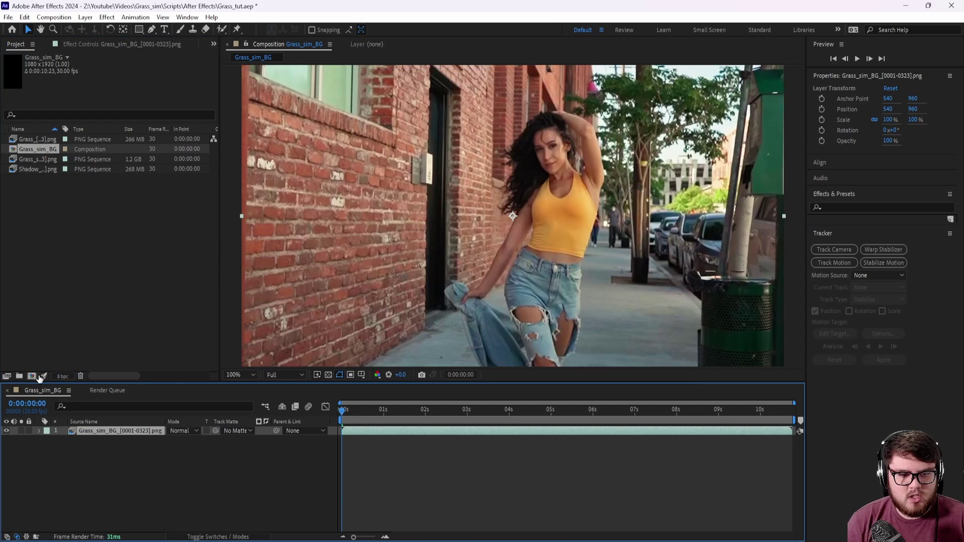
click(34, 141)
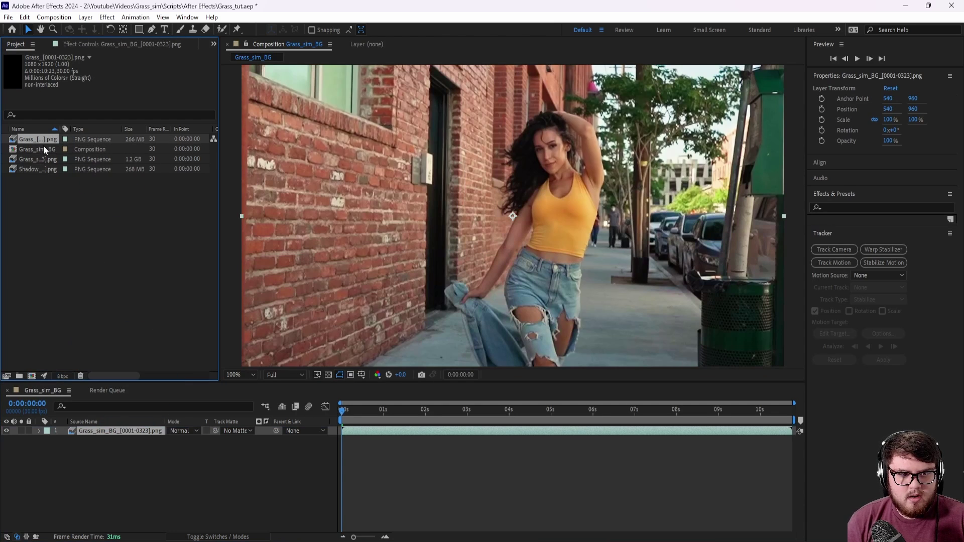
drag(40, 143, 111, 433)
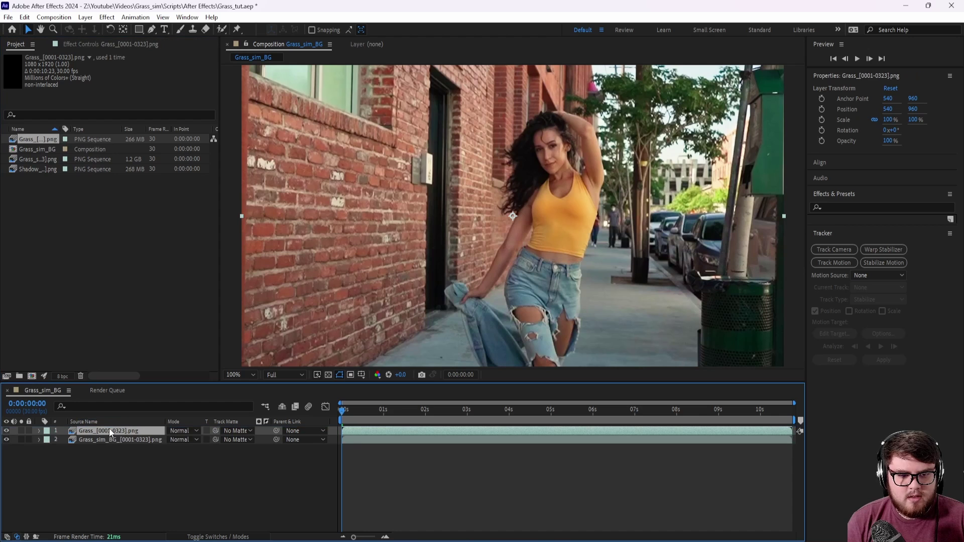
drag(32, 171, 119, 438)
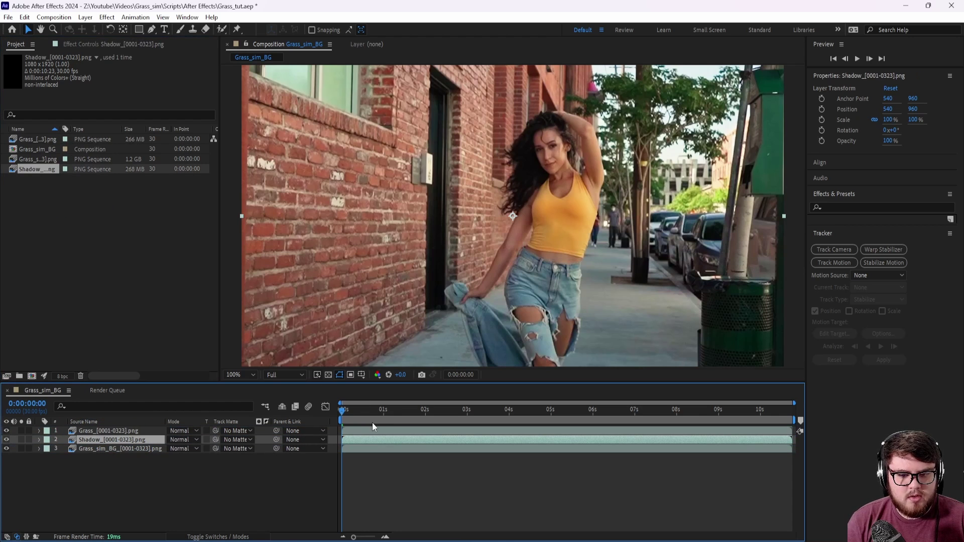
Scrub through the composite and examine how the grass covers the sidewalk and the woman's legs, ending at 0:00:05:18.
drag(374, 413, 426, 412)
scroll(522, 268, down, 1)
middle_drag(522, 268, 482, 246)
drag(425, 410, 613, 454)
scroll(522, 275, up, 2)
middle_drag(465, 263, 411, 187)
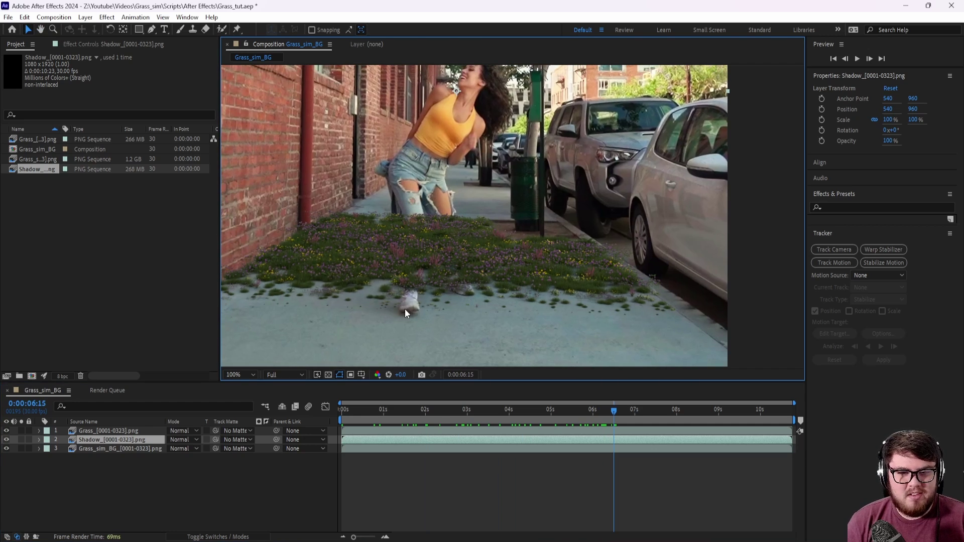
drag(609, 413, 565, 426)
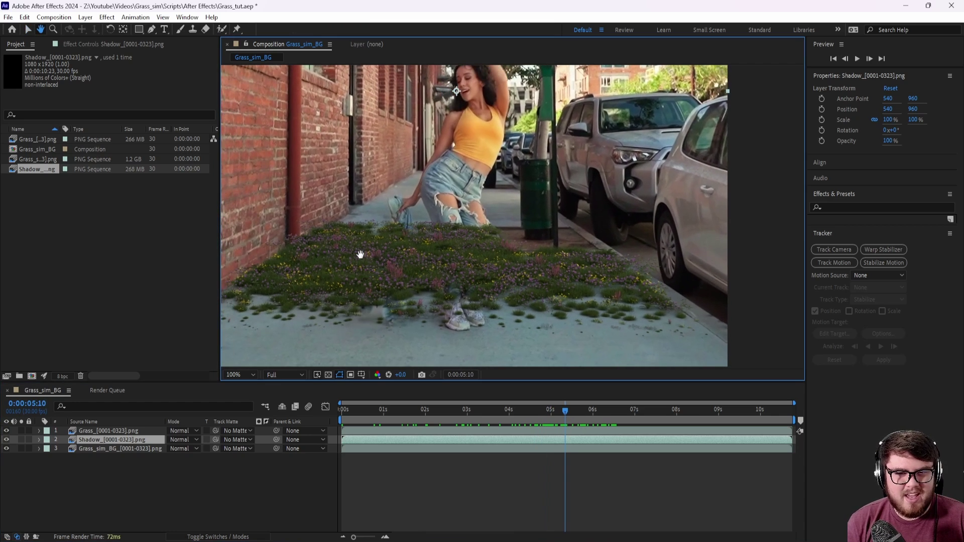
drag(388, 211, 375, 201)
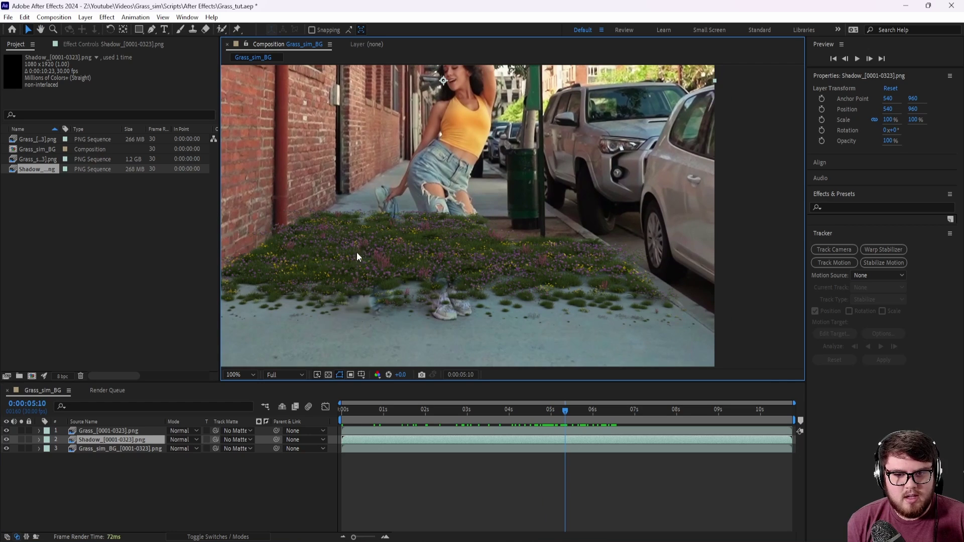
drag(357, 256, 410, 239)
drag(490, 179, 480, 208)
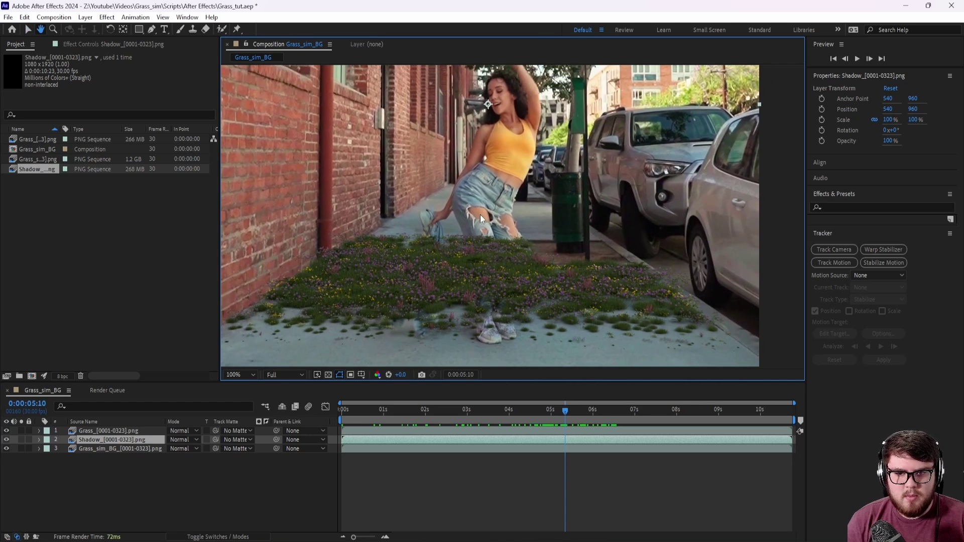
click(576, 410)
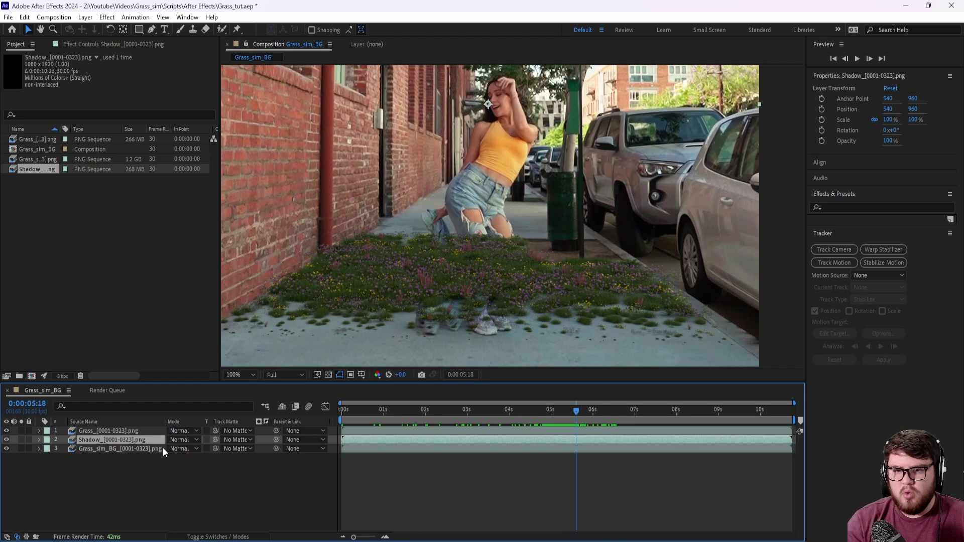
Duplicate the Grass_sim_BG footage layer and open the upper copy for layer editing with the Roto Brush tool.
click(137, 449)
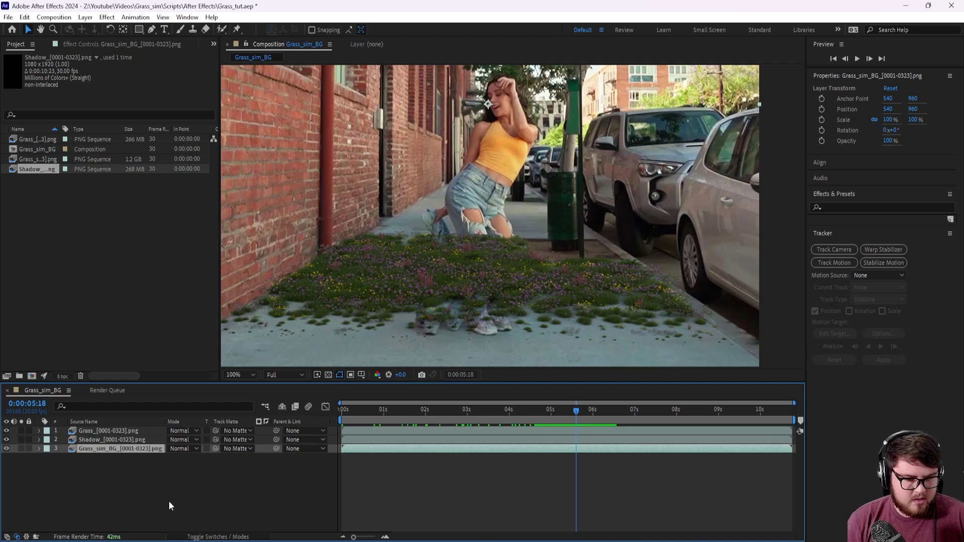
key(ctrl+d)
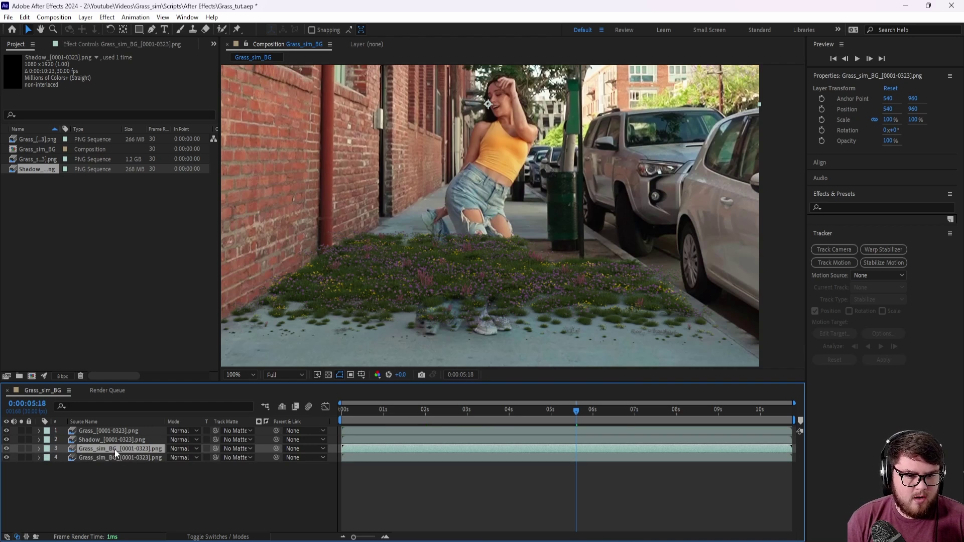
double_click(115, 449)
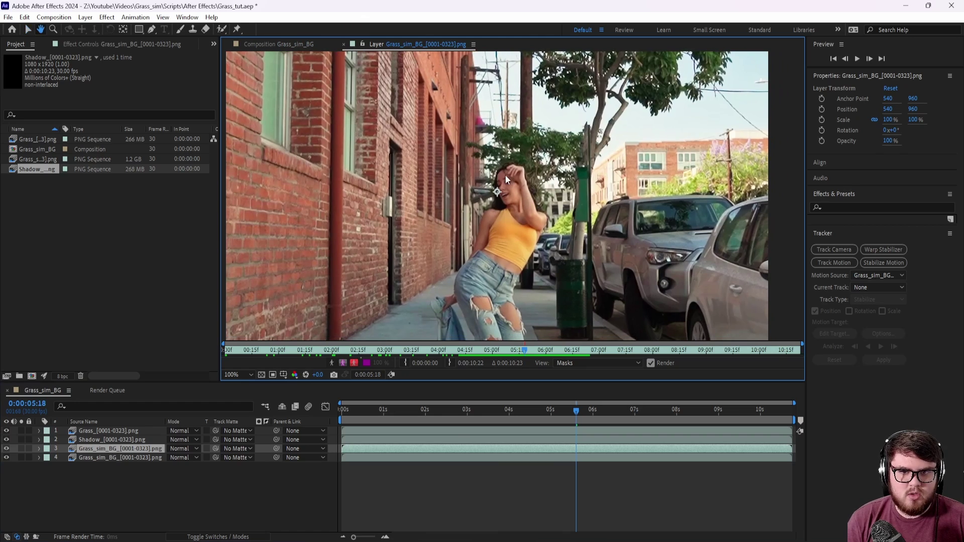
key(v)
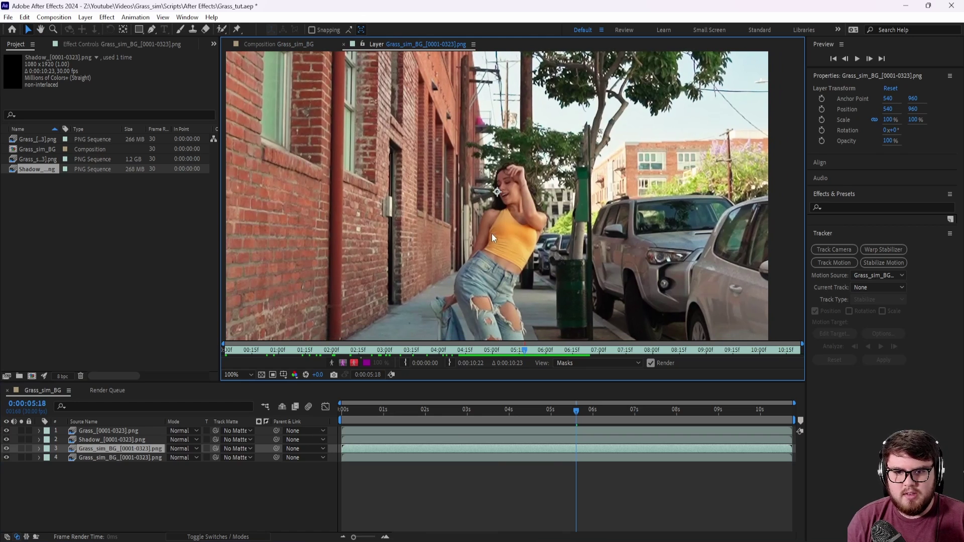
middle_drag(492, 233, 463, 196)
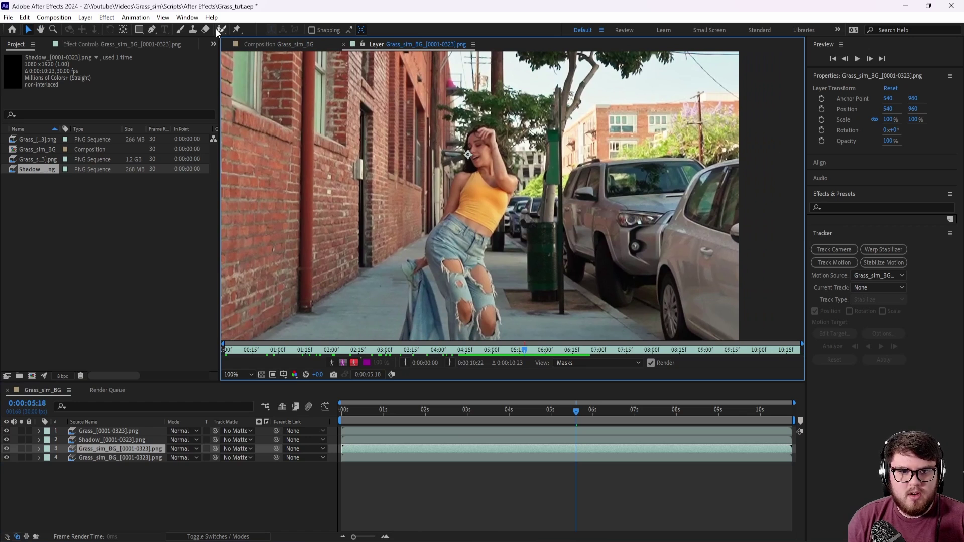
click(221, 29)
middle_drag(469, 243, 463, 220)
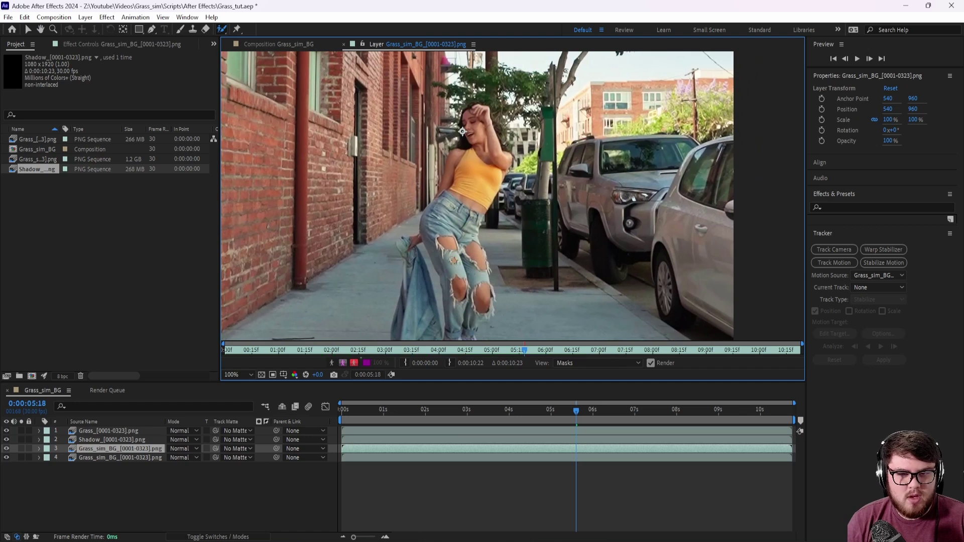
Try to select the woman's torso, arm and shorts with Roto Brush strokes at 0:00:05:18, subtracting the wall area beside her arm.
mouse_move(443, 251)
mouse_down()
mouse_move(454, 191)
mouse_move(473, 171)
mouse_up()
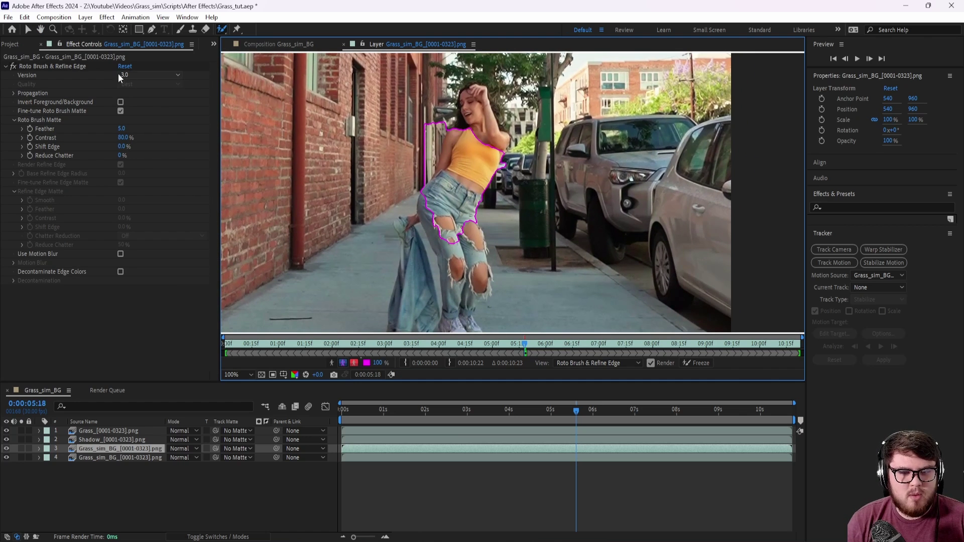
scroll(462, 178, up, 2)
scroll(461, 178, up, 2)
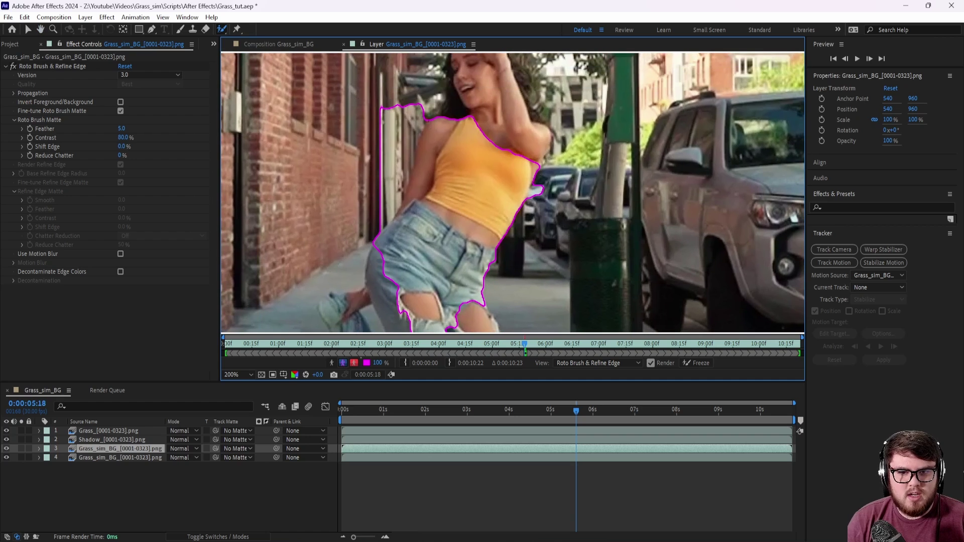
mouse_move(425, 101)
alt+mouse_down()
mouse_move(401, 183)
mouse_move(367, 236)
alt+mouse_up()
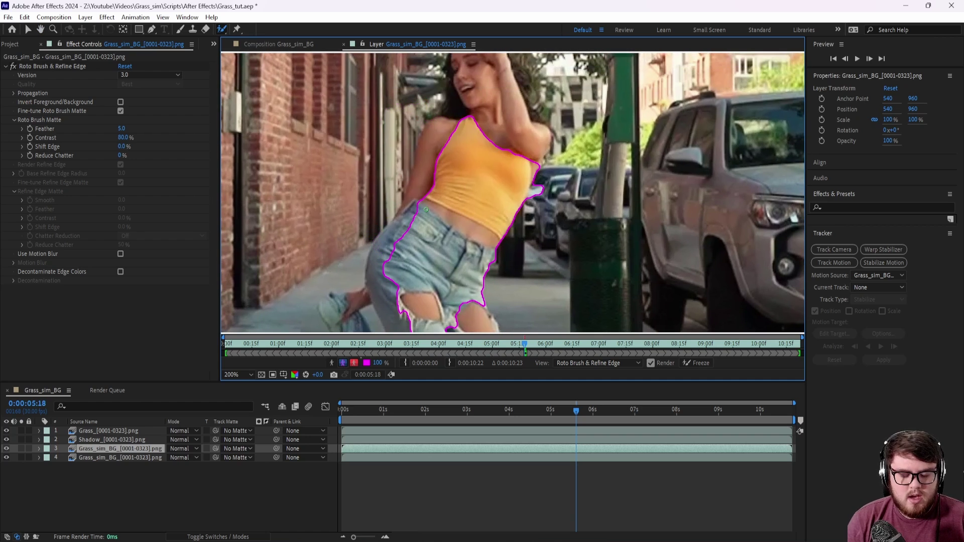
middle_drag(402, 224, 385, 195)
mouse_move(369, 229)
mouse_down()
mouse_move(365, 211)
mouse_move(387, 163)
mouse_up()
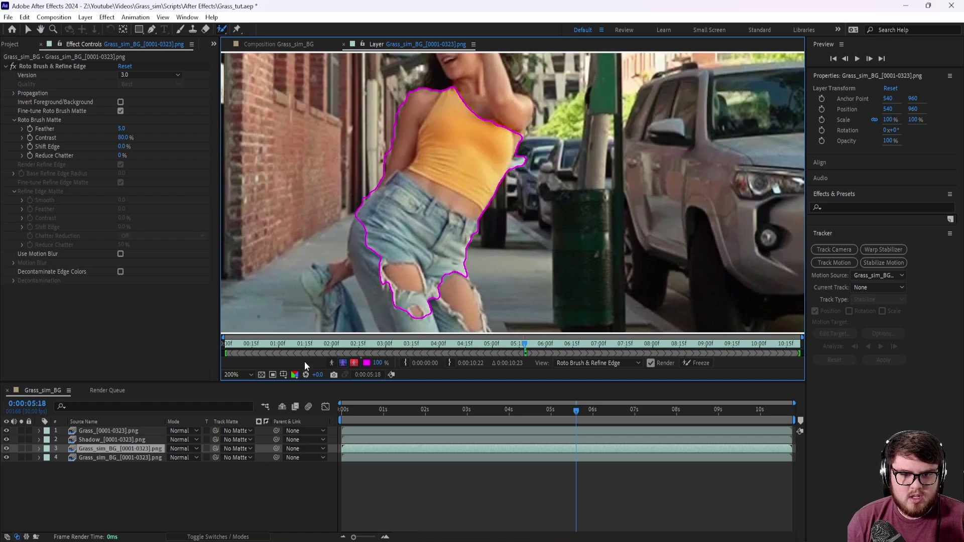
Go to the first frame of the layer and delete its Roto Brush & Refine Edge effect.
click(234, 347)
drag(232, 345, 225, 344)
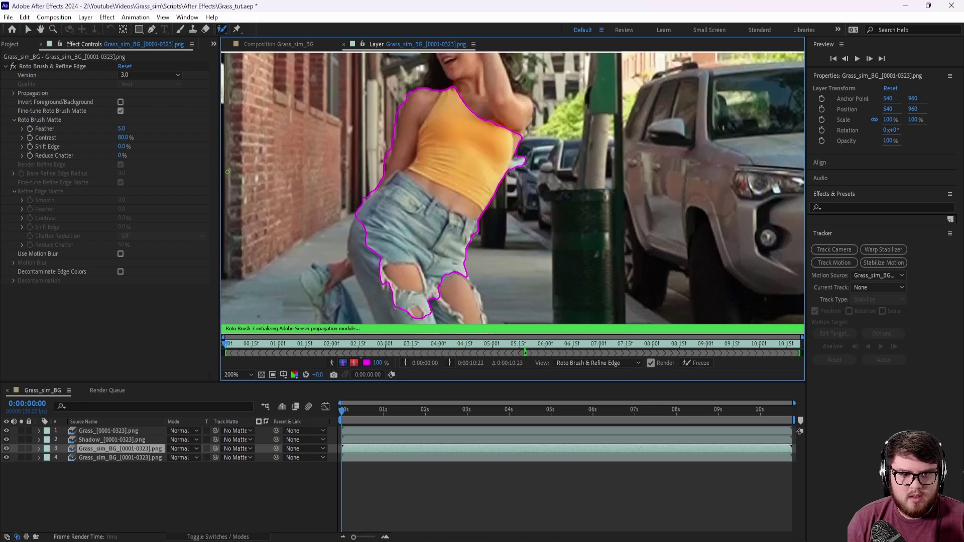
click(58, 67)
key(Delete)
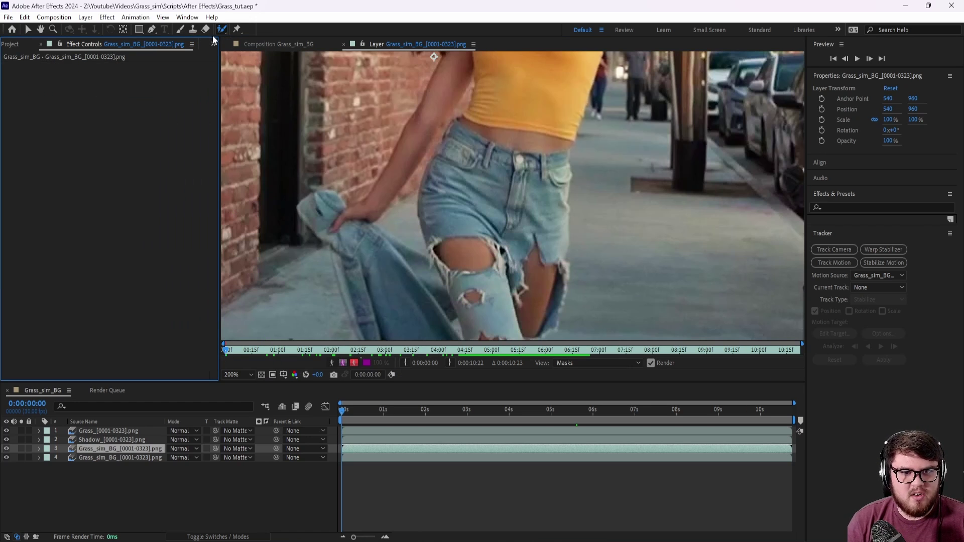
Start a Roto Brush selection on the first frame covering the woman's top, arm, hip and the denim jacket she holds.
key(ctrl+z)
drag(511, 114, 498, 204)
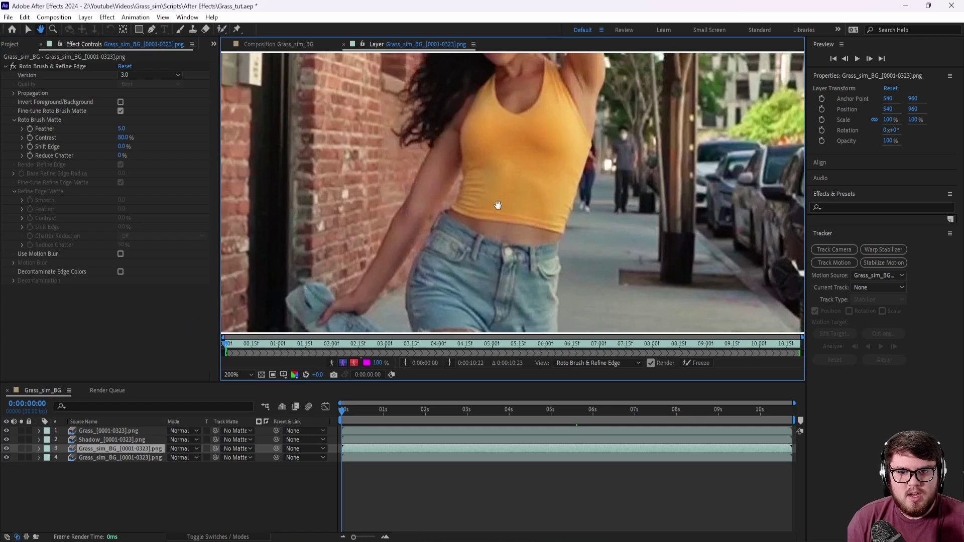
mouse_move(462, 141)
mouse_down()
mouse_move(355, 302)
mouse_move(336, 310)
mouse_move(391, 169)
mouse_up()
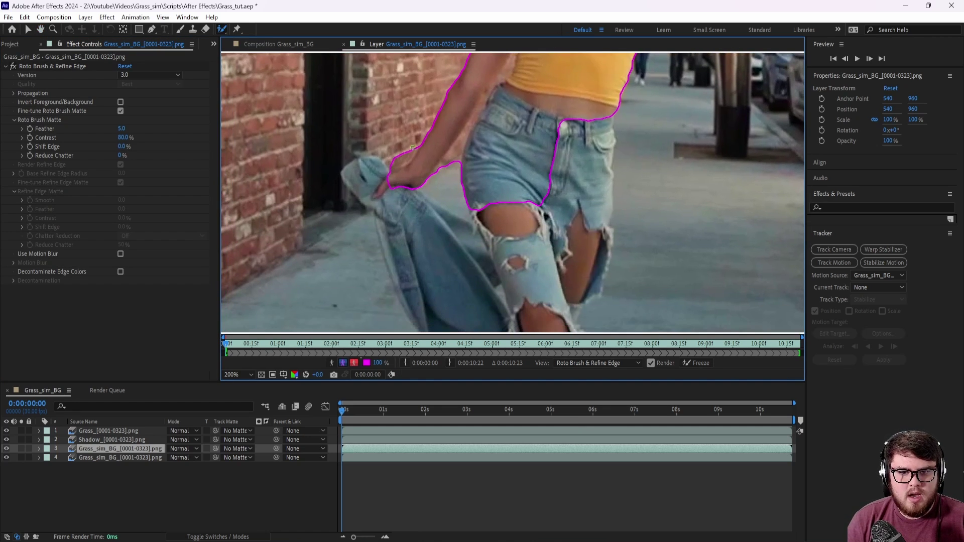
mouse_move(413, 138)
mouse_down()
mouse_move(407, 163)
mouse_move(382, 187)
mouse_move(366, 185)
mouse_move(408, 286)
mouse_up()
middle_drag(404, 270, 380, 182)
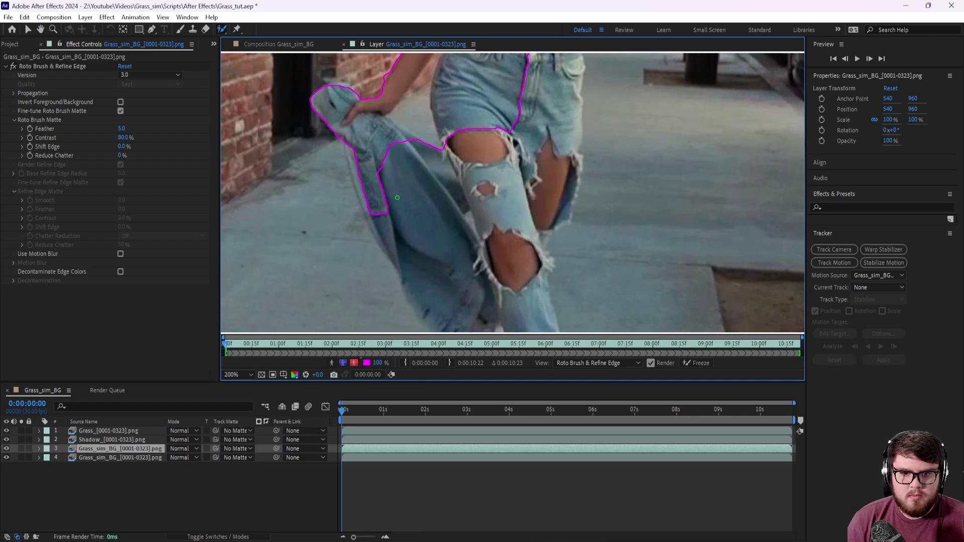
mouse_move(354, 144)
mouse_down()
mouse_move(384, 240)
mouse_move(448, 311)
mouse_up()
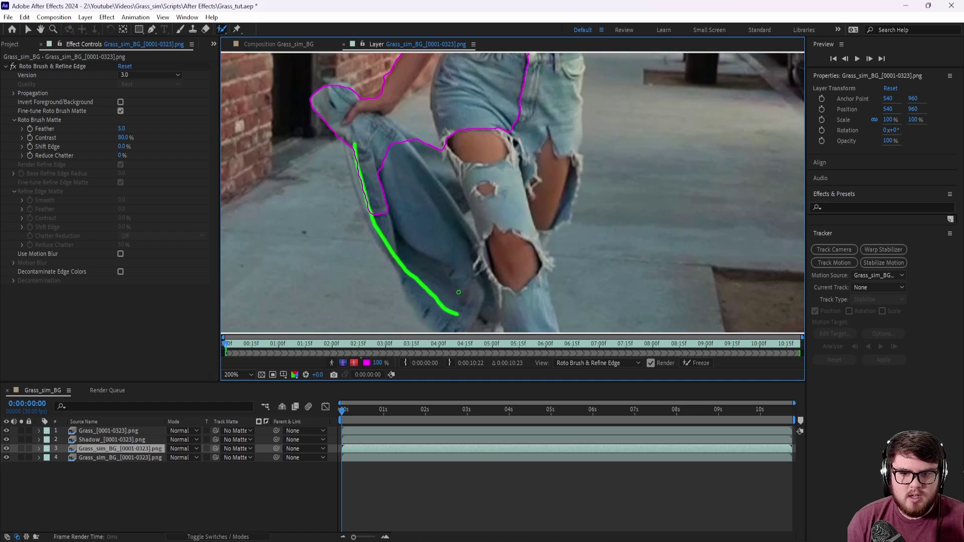
Extend the Roto Brush selection down over the rear shoe, the front lower leg and the front shoe.
middle_drag(488, 190, 415, 66)
mouse_move(397, 166)
mouse_down()
mouse_move(410, 251)
mouse_move(399, 251)
mouse_move(426, 259)
mouse_move(424, 197)
mouse_up()
scroll(441, 199, down, 1)
scroll(512, 199, up, 1)
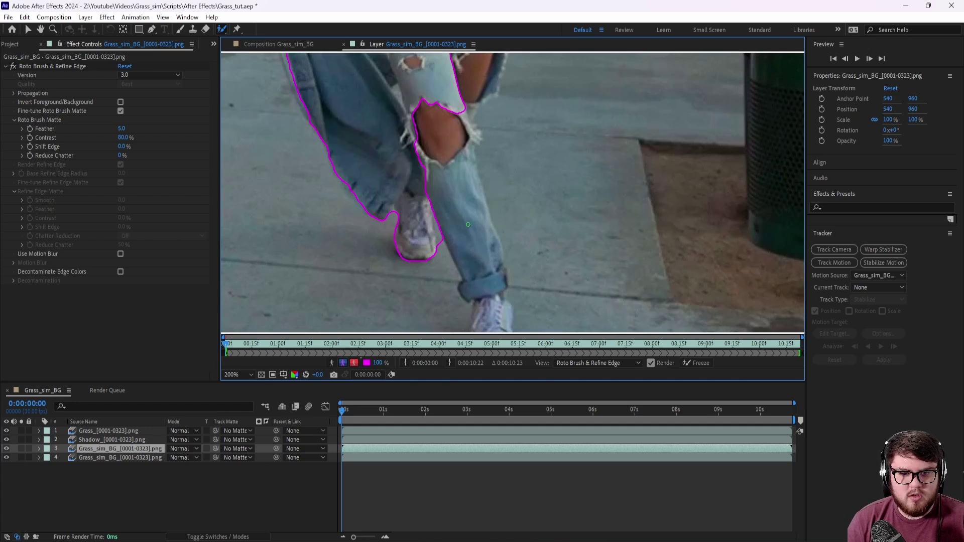
scroll(437, 208, down, 1)
middle_drag(457, 223, 406, 222)
mouse_move(418, 164)
mouse_down()
mouse_move(447, 222)
mouse_move(452, 279)
mouse_up()
mouse_move(440, 191)
middle_down()
mouse_move(448, 268)
mouse_move(433, 239)
middle_up()
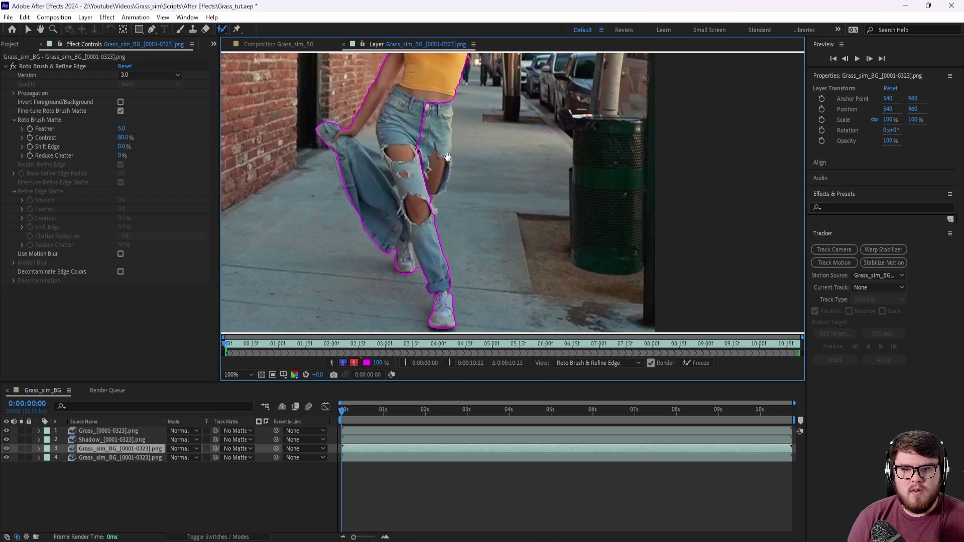
Add the unselected half of the woman's jeans, her other thigh and the frayed knee edge to the Roto Brush selection.
middle_drag(516, 238, 532, 278)
middle_drag(430, 168, 407, 141)
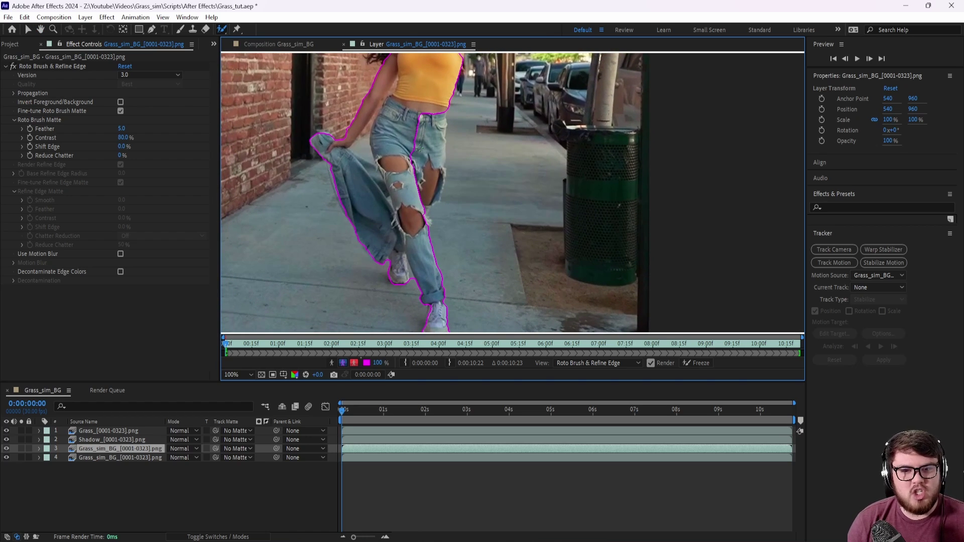
mouse_move(377, 183)
middle_down()
mouse_move(381, 155)
mouse_move(383, 176)
mouse_move(438, 204)
mouse_move(437, 219)
middle_up()
middle_drag(427, 81, 442, 130)
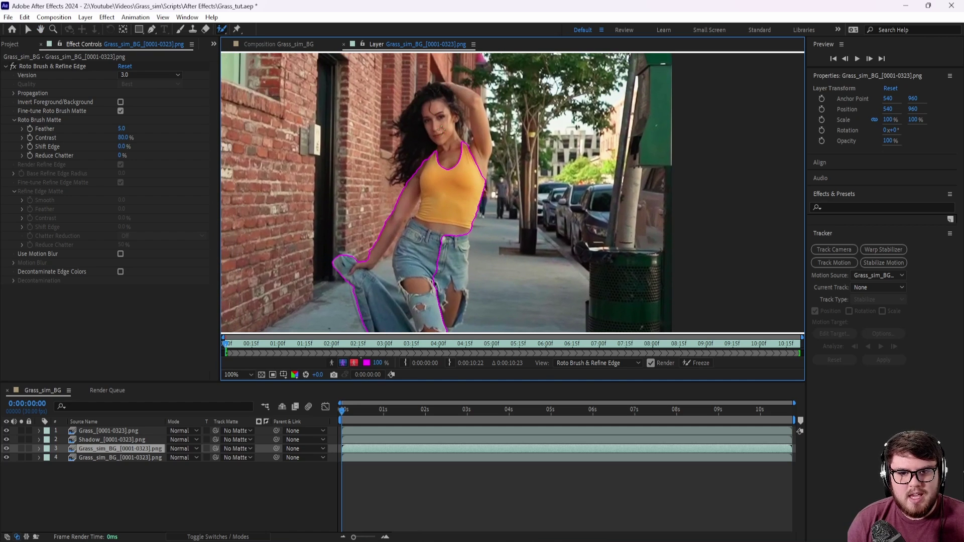
middle_drag(426, 194, 431, 145)
scroll(424, 171, up, 2)
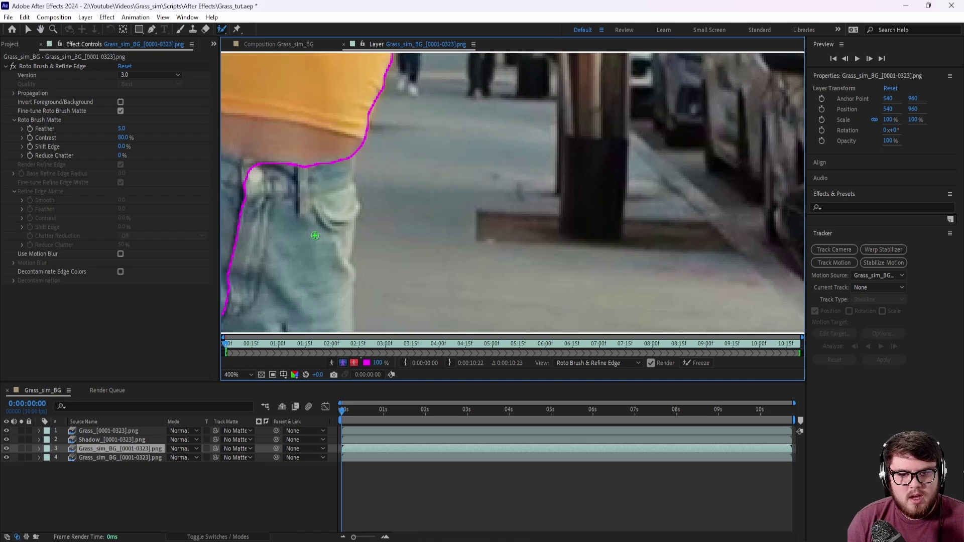
middle_drag(315, 236, 526, 149)
scroll(525, 141, down, 1)
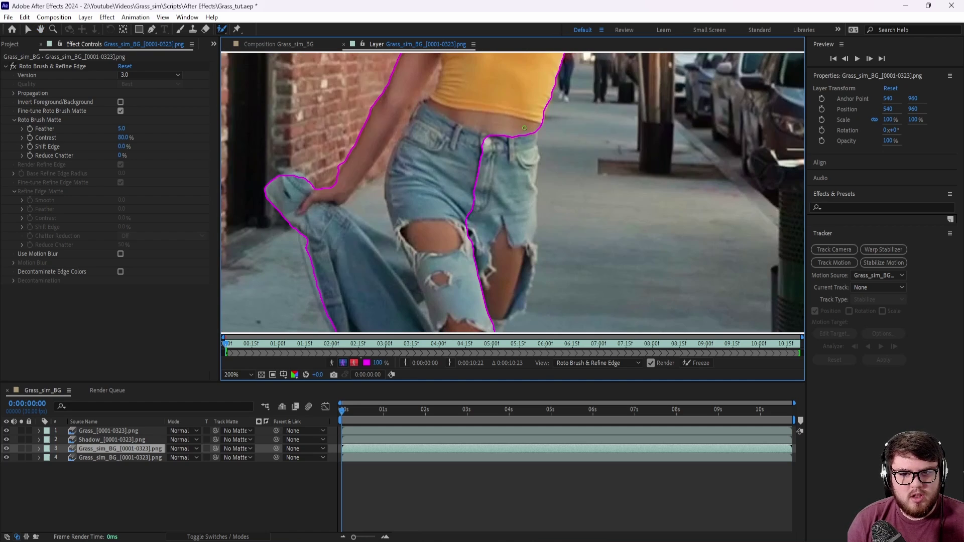
drag(518, 125, 490, 319)
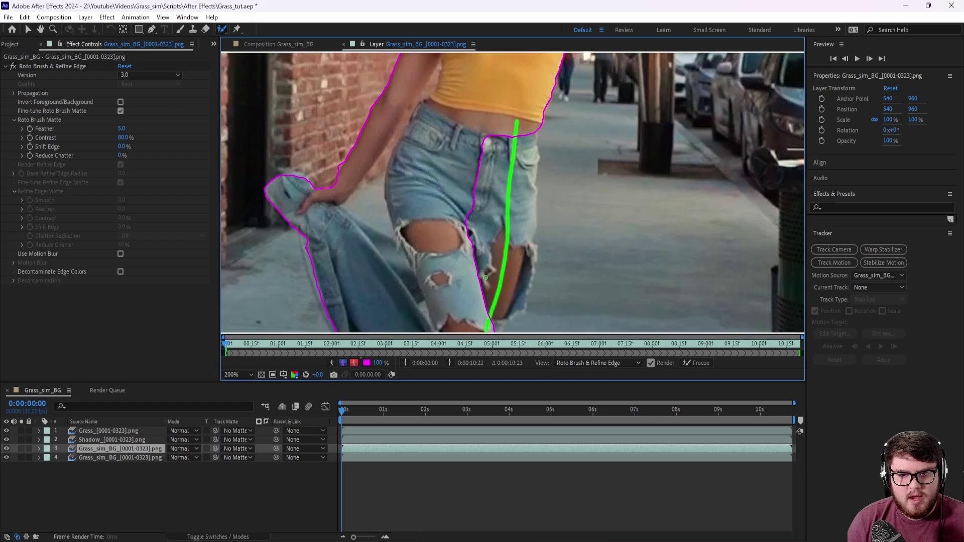
middle_drag(520, 250, 535, 148)
mouse_move(536, 147)
mouse_down()
mouse_move(533, 201)
mouse_move(508, 220)
mouse_move(500, 248)
mouse_up()
middle_drag(509, 269, 511, 197)
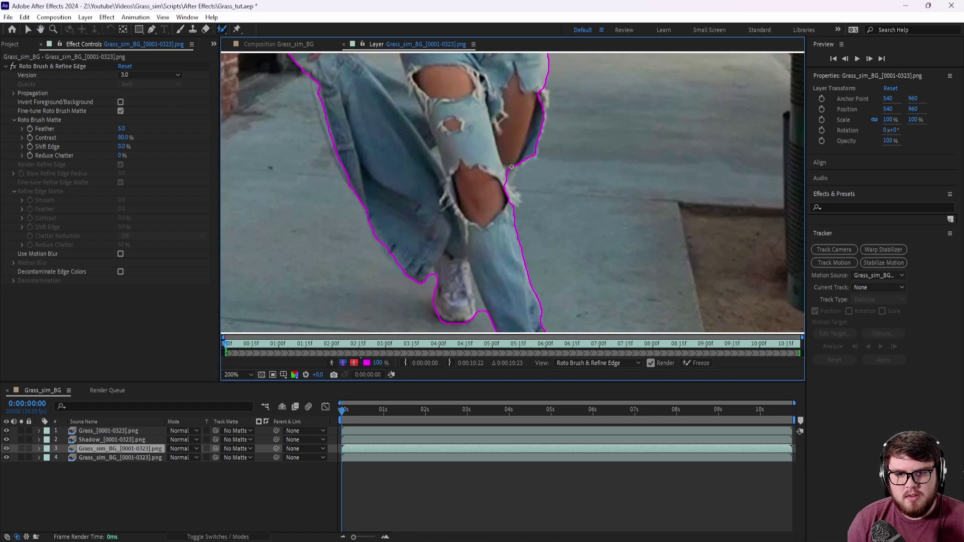
drag(511, 167, 511, 213)
Subtract the background gaps between the woman's arm and hip and beside her rear shoe from the Roto Brush selection.
mouse_move(499, 177)
middle_down()
mouse_move(505, 255)
mouse_move(534, 298)
middle_up()
mouse_move(431, 190)
alt+mouse_down()
mouse_move(423, 144)
mouse_move(440, 108)
alt+mouse_up()
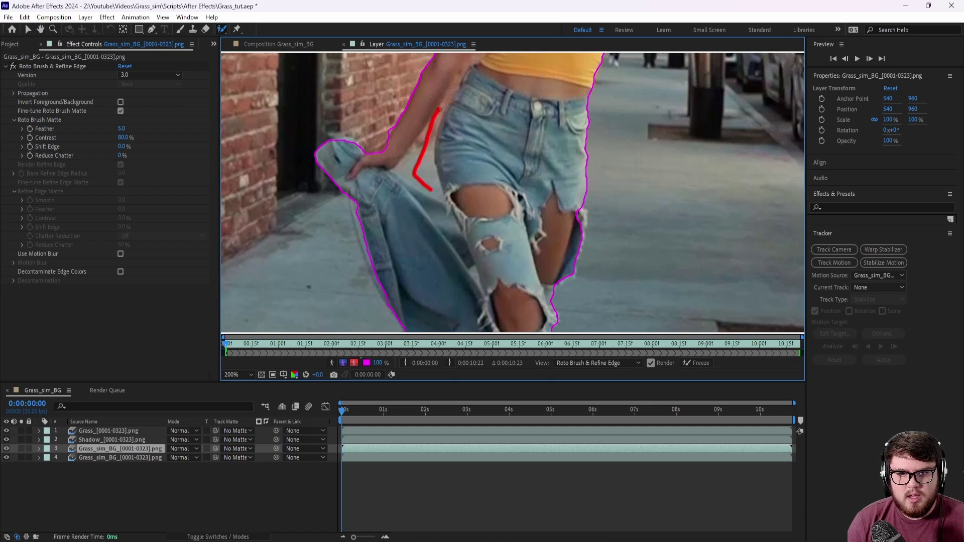
middle_drag(440, 202, 400, 113)
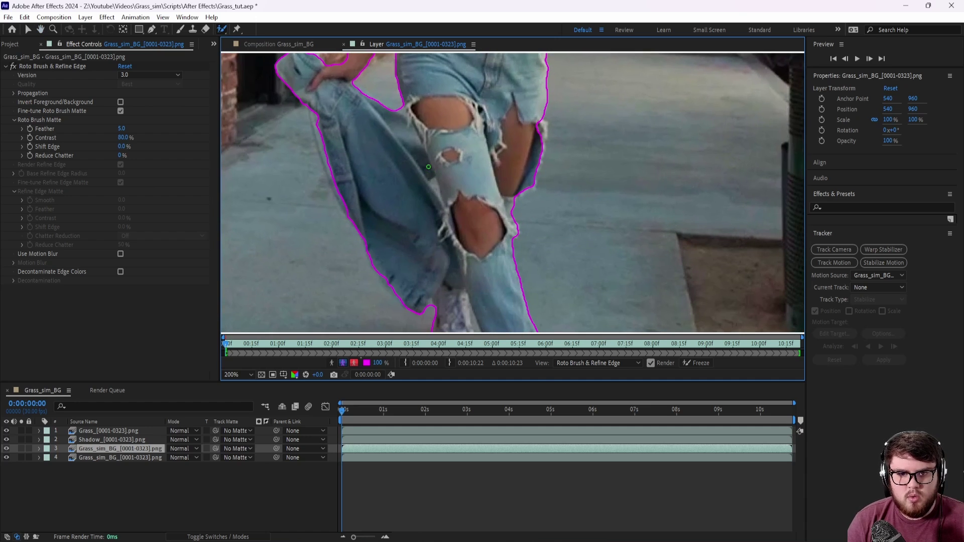
middle_drag(473, 188, 470, 212)
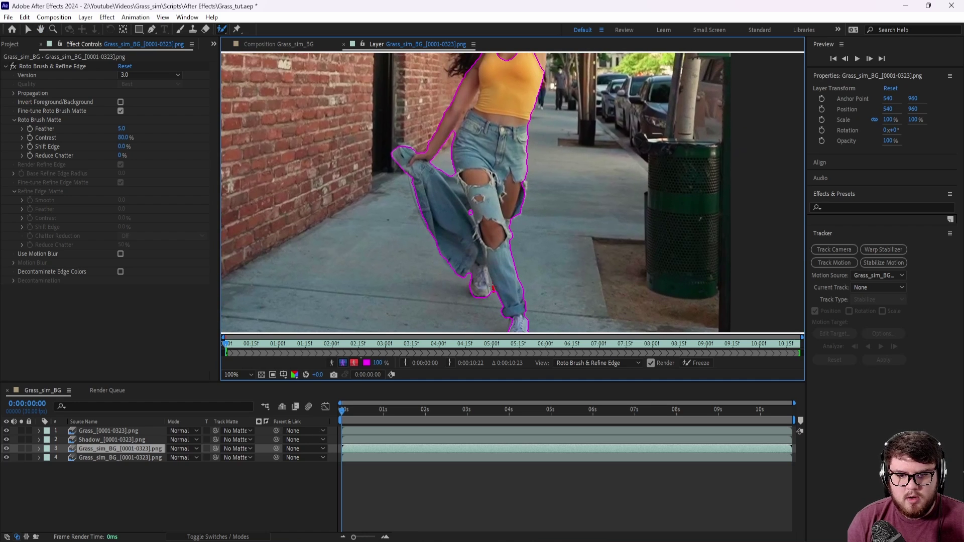
middle_drag(514, 200, 487, 240)
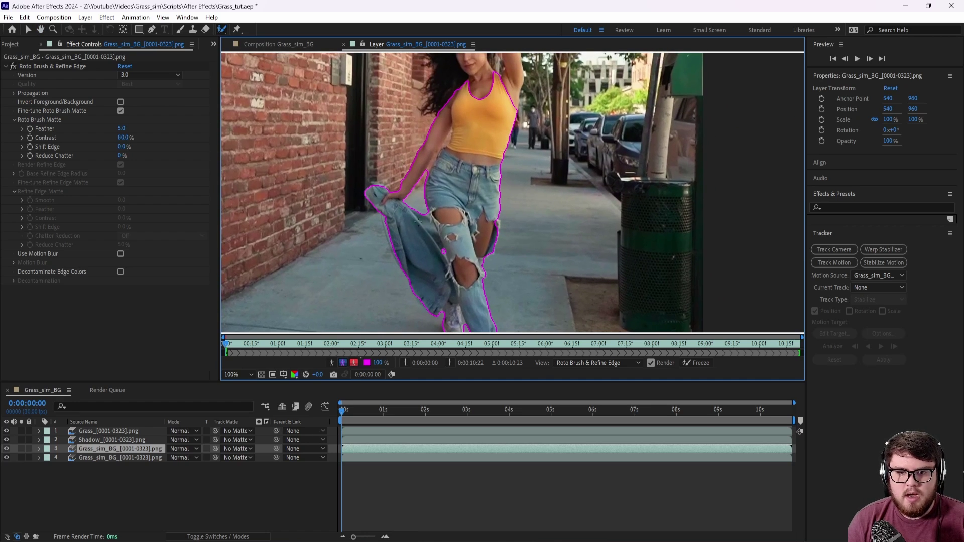
Propagate the Roto Brush selection to 0:00:00:09 and check how its outline follows the legs, shoe and jacket.
click(230, 349)
drag(232, 349, 243, 349)
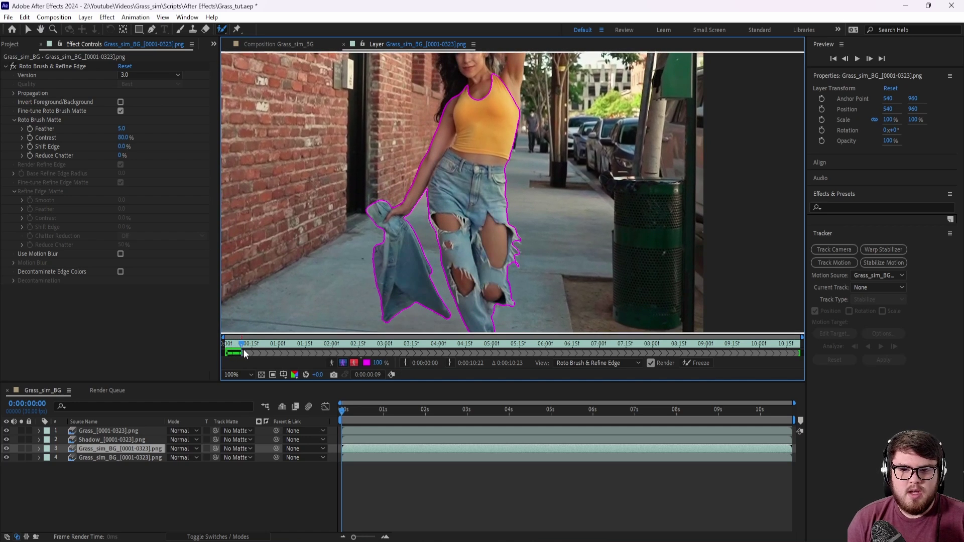
middle_drag(512, 260, 481, 184)
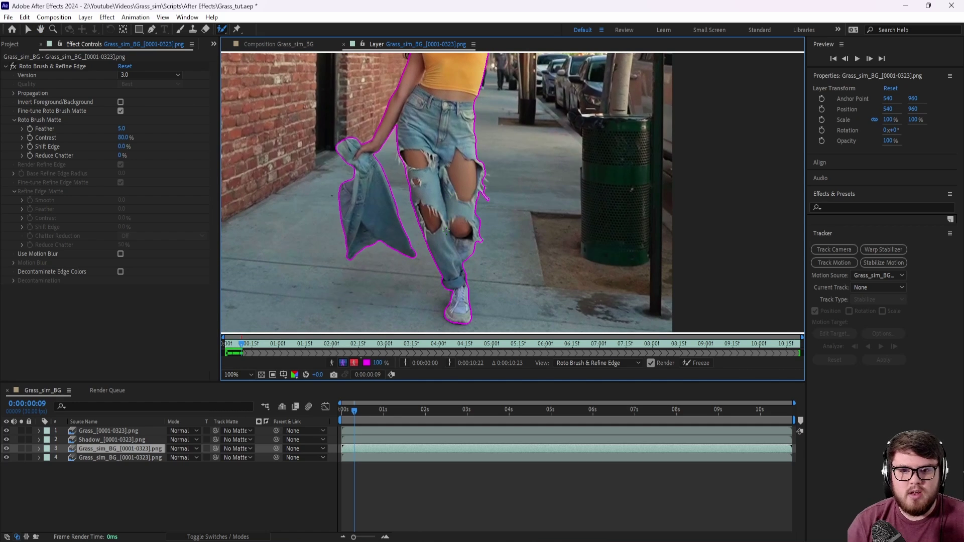
middle_drag(555, 266, 504, 267)
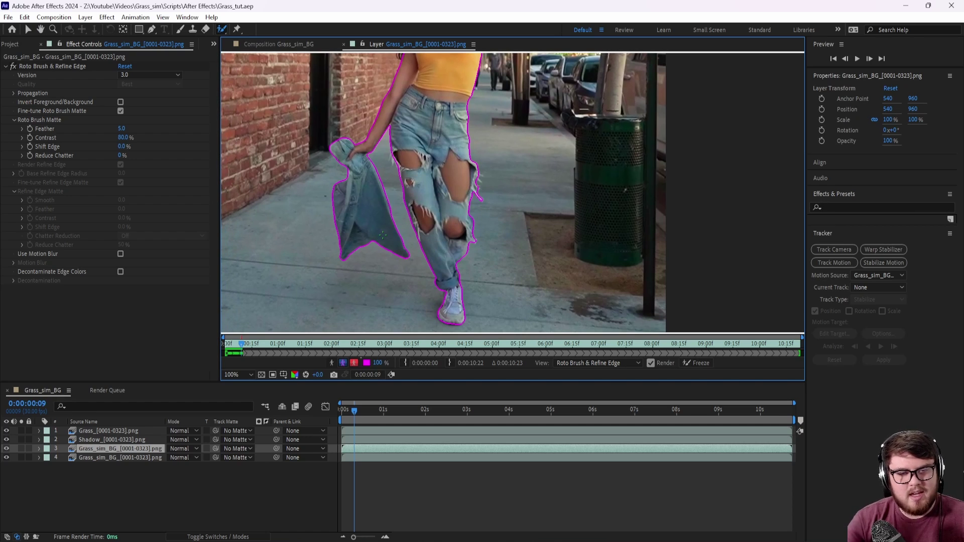
Close the layer view and move the duplicated Grass_sim_BG layer above the Grass layer at the top of the composition stack.
click(344, 44)
middle_drag(510, 228, 519, 223)
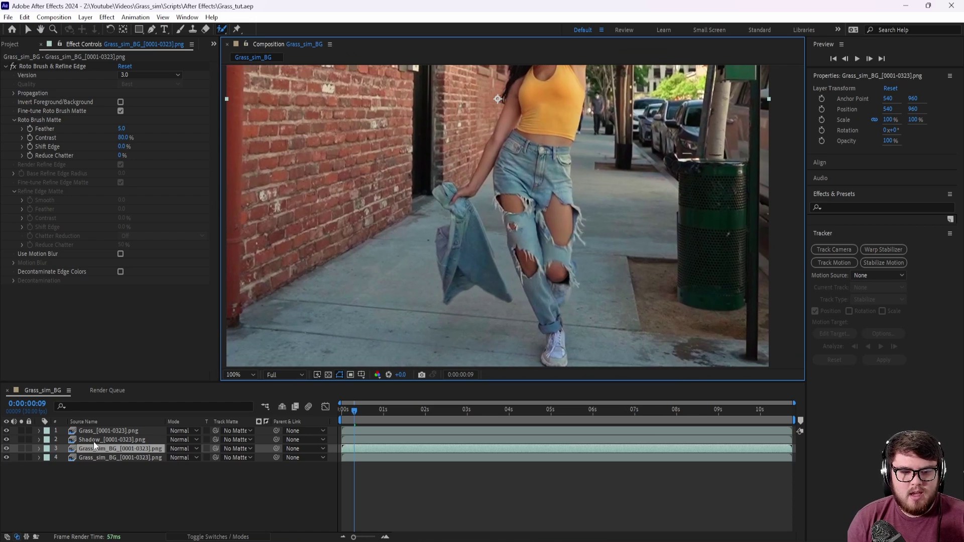
drag(106, 448, 102, 430)
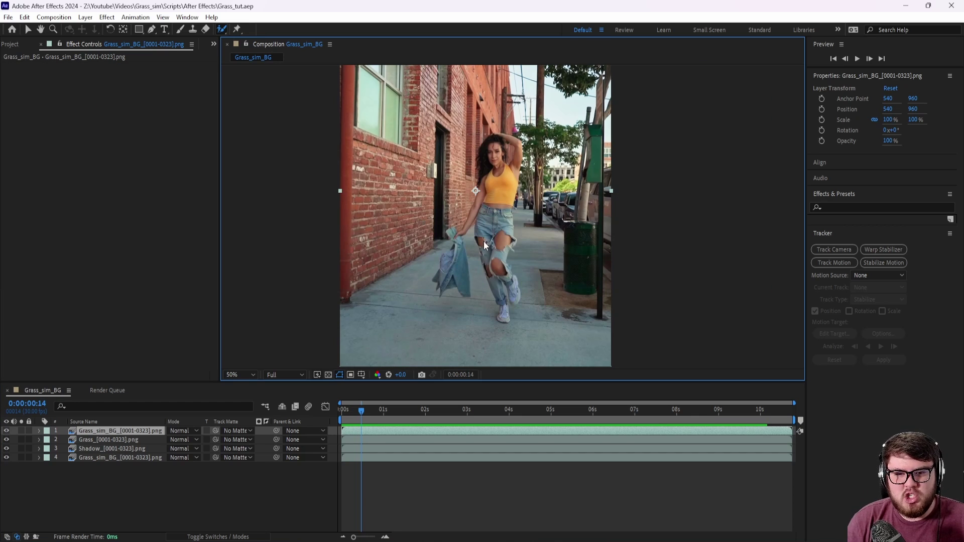
middle_drag(483, 241, 480, 244)
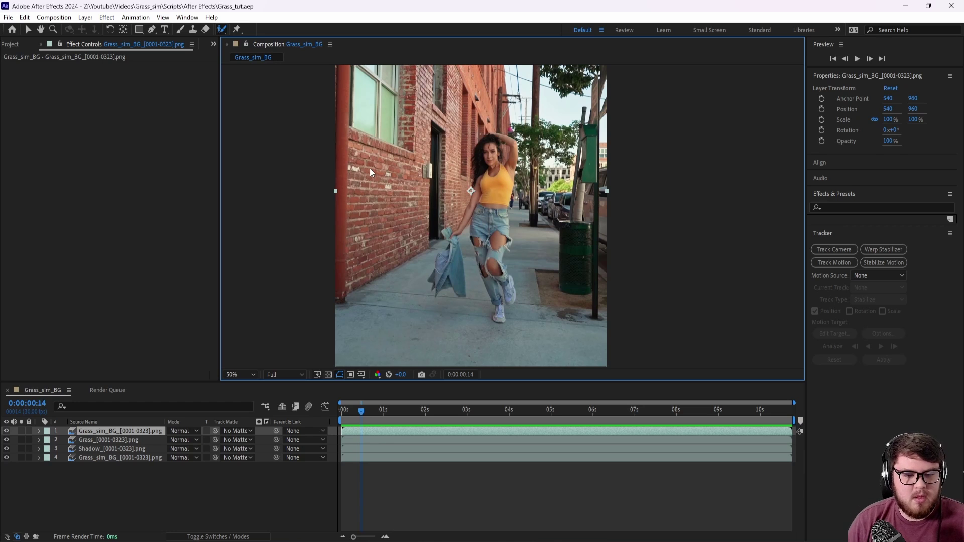
Import Grass_sim_holdout_v1 from the holdout folder inside Renders into the project.
click(18, 47)
key(alt+Tab)
click(696, 273)
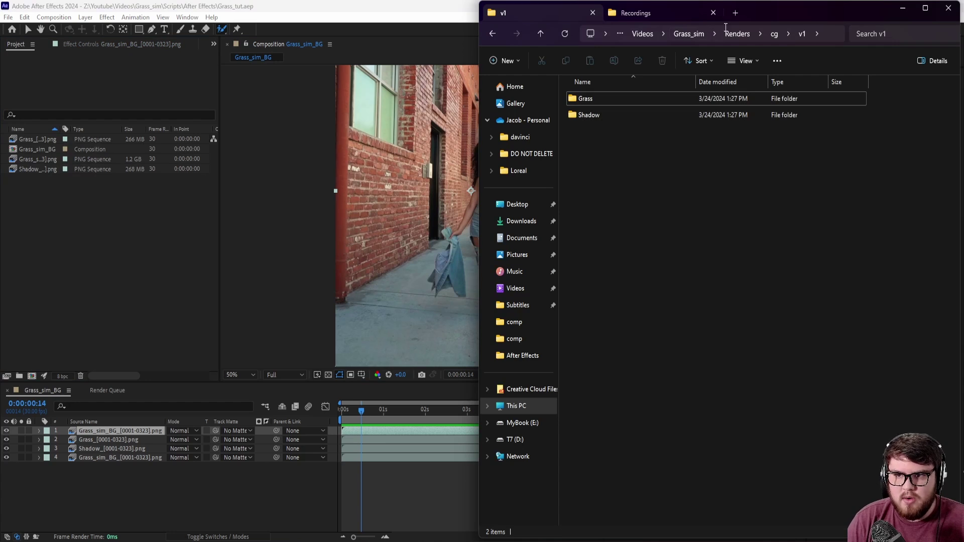
click(737, 34)
double_click(622, 131)
click(600, 118)
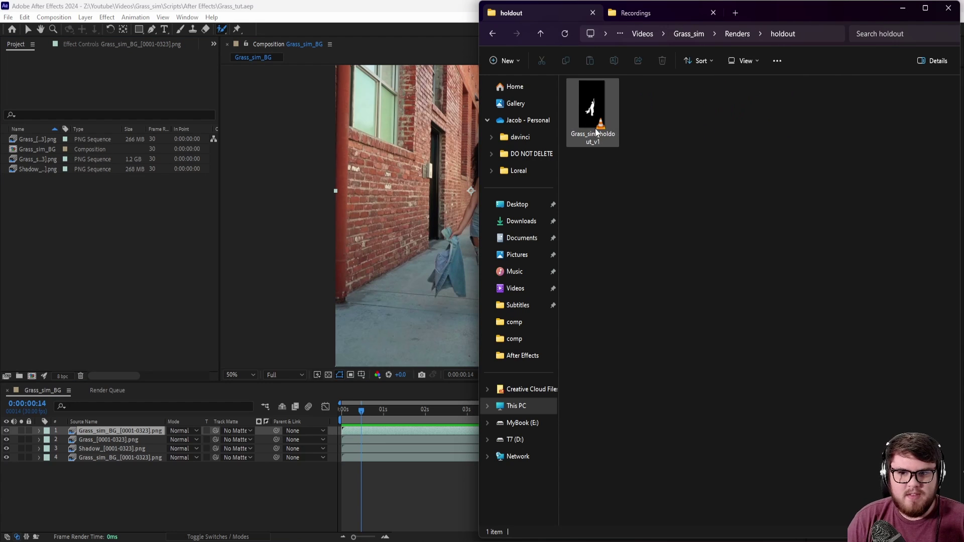
drag(602, 120, 80, 231)
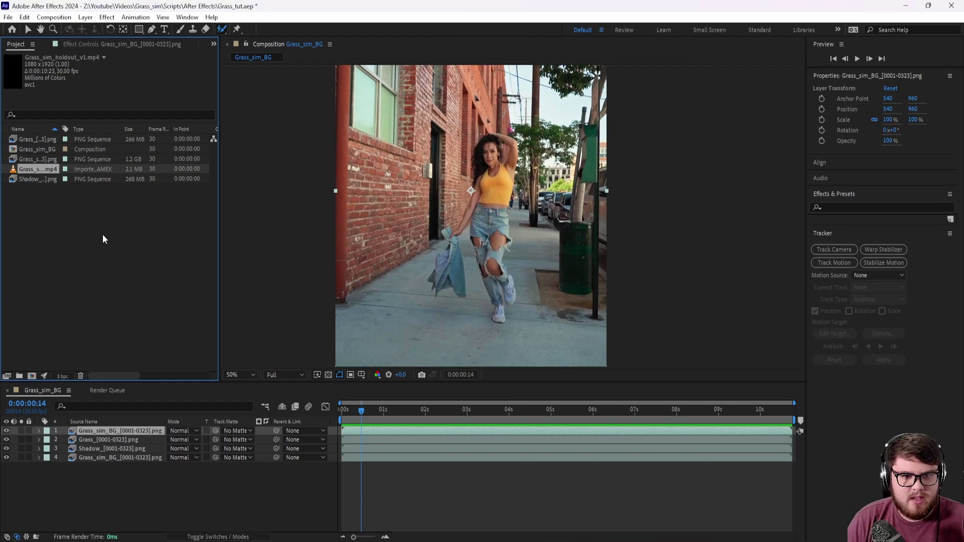
Add Grass_sim_holdout_v1.mp4 at the top of the Grass_sim_BG layer stack and inspect its white silhouette up close.
click(47, 169)
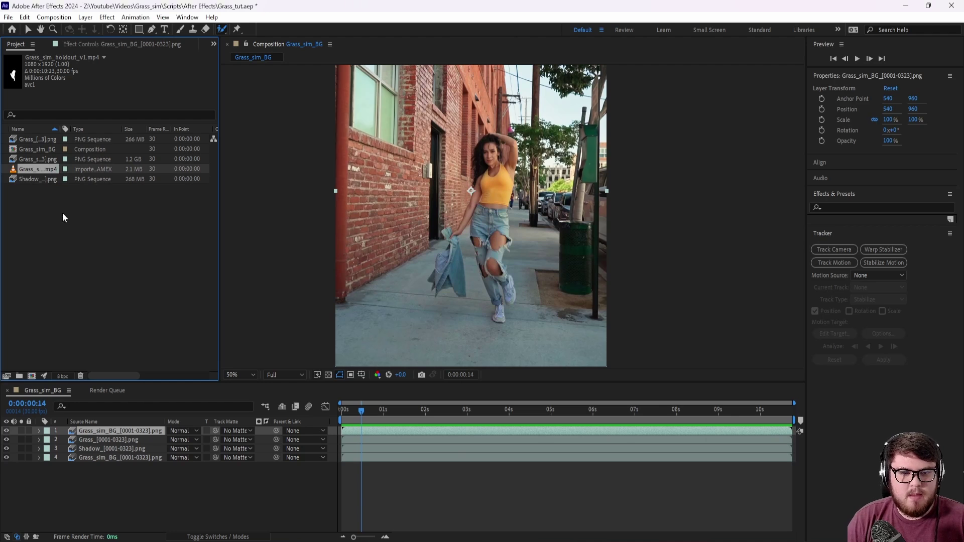
drag(65, 366, 98, 427)
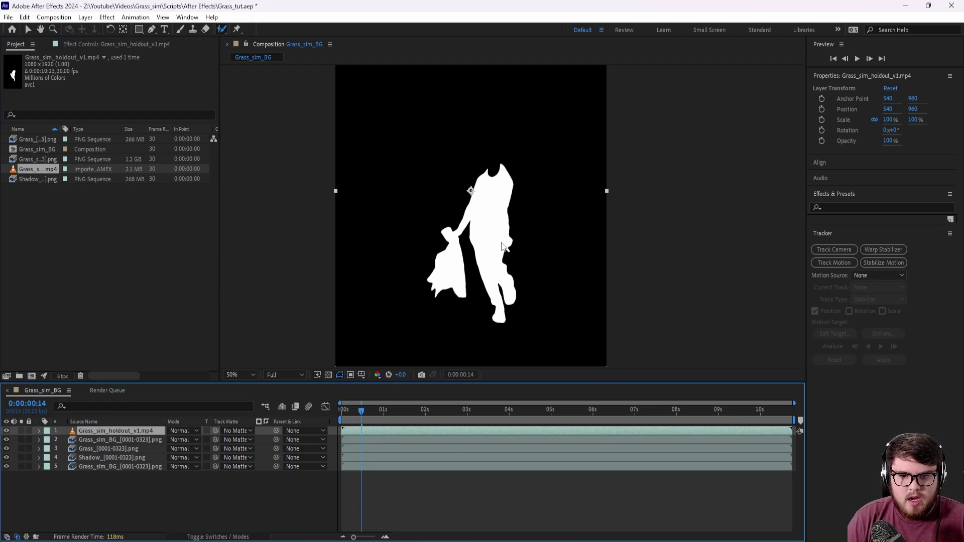
key(space)
drag(491, 221, 466, 221)
middle_drag(466, 221, 465, 221)
scroll(469, 254, up, 1)
middle_drag(468, 257, 487, 219)
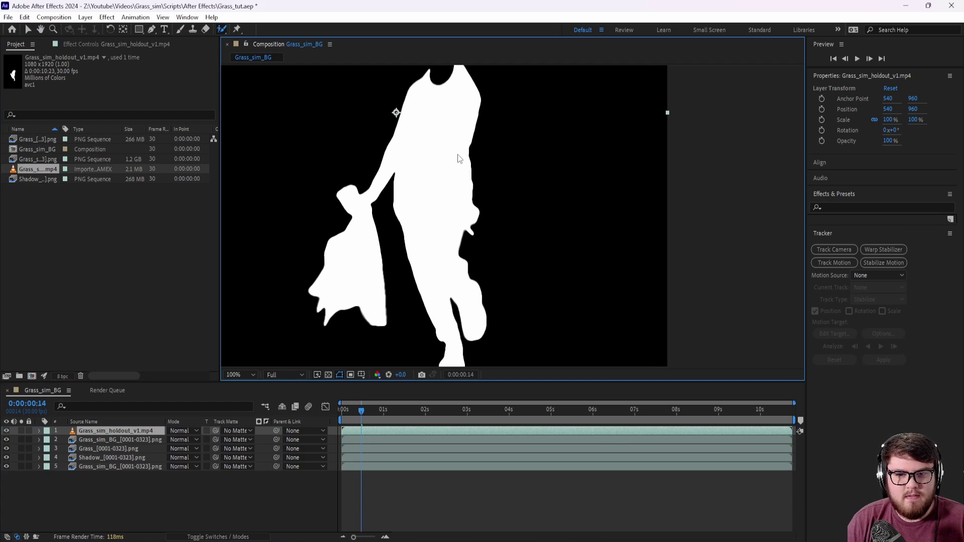
middle_drag(457, 159, 496, 139)
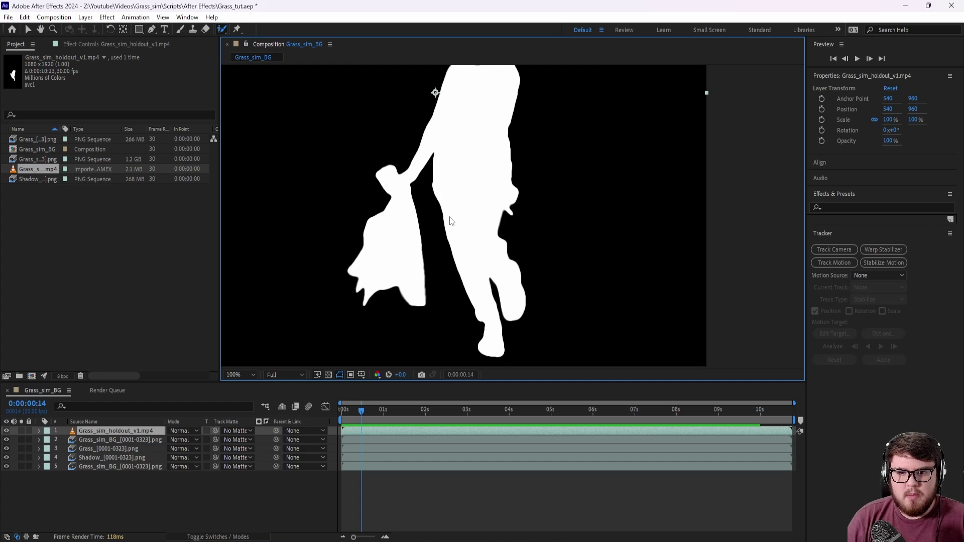
middle_drag(449, 222, 428, 260)
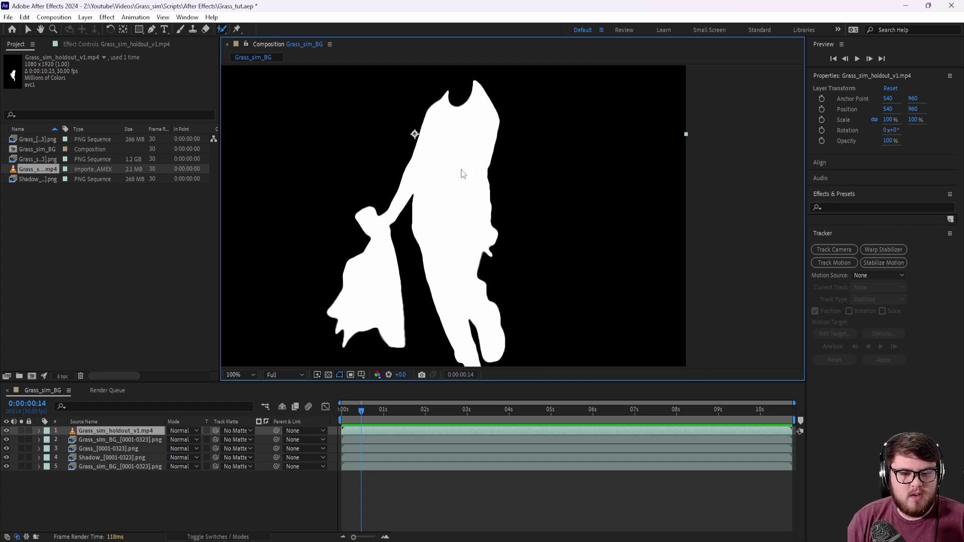
Apply Shift Channels to the holdout layer and take its alpha from Green.
click(107, 18)
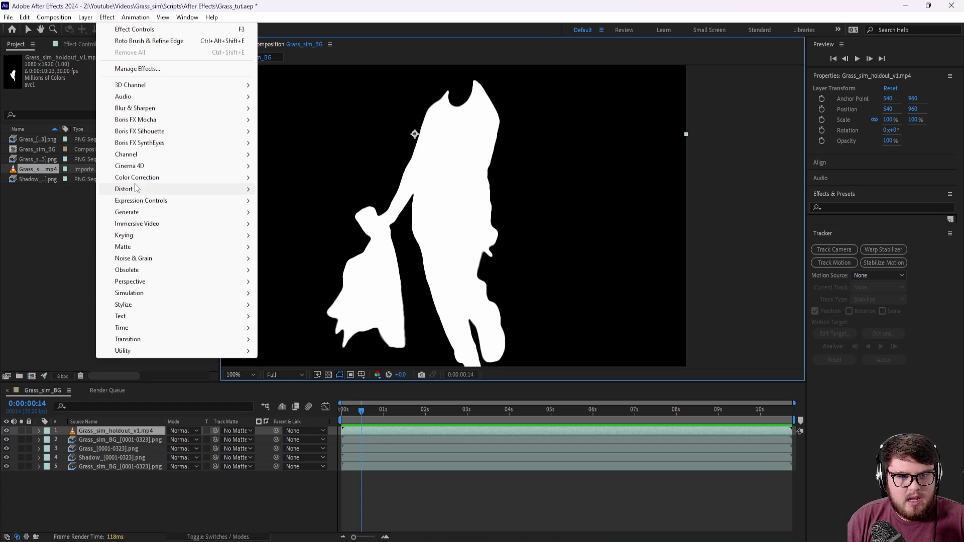
mouse_move(137, 156)
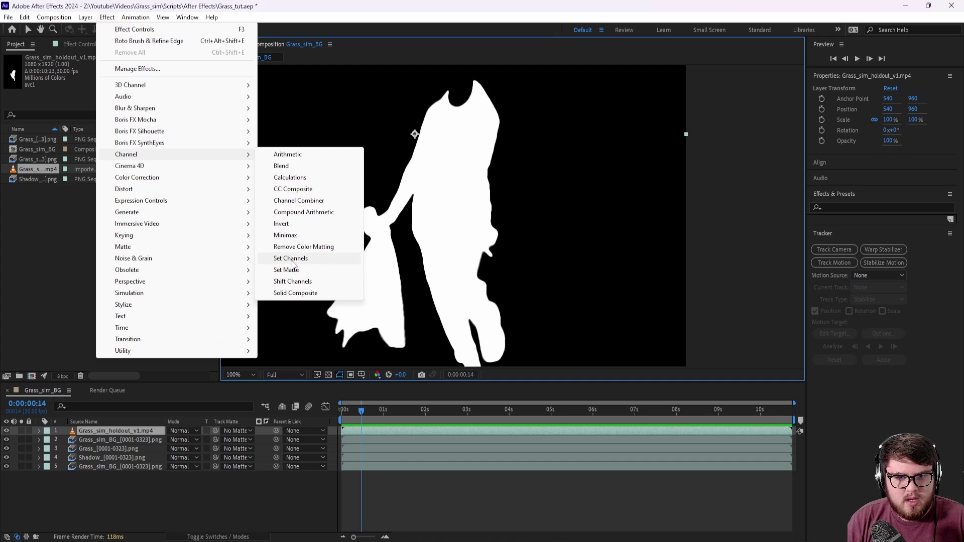
click(295, 281)
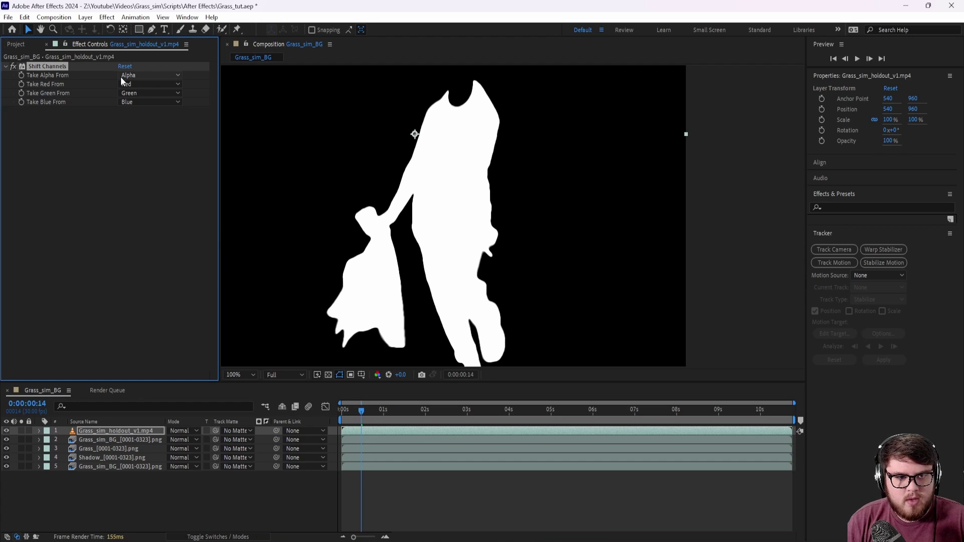
click(133, 75)
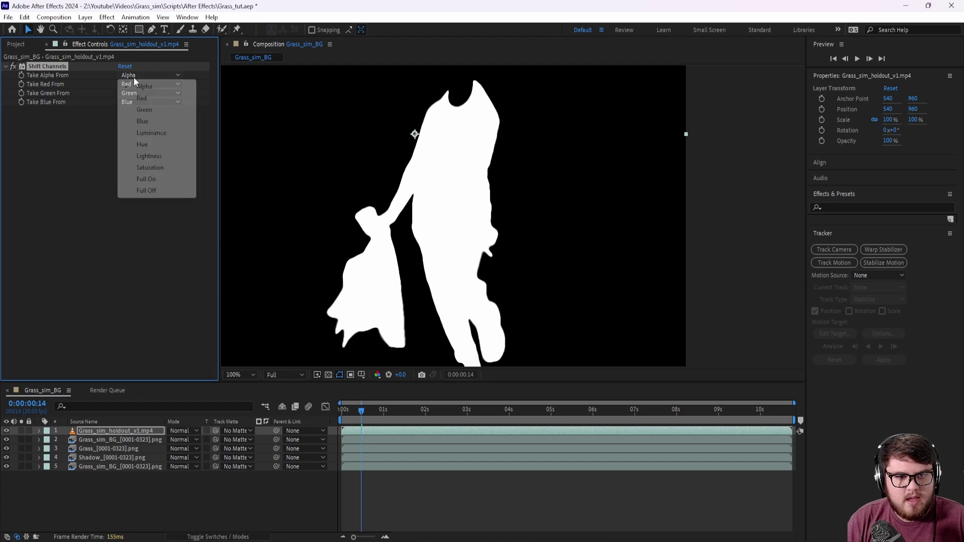
click(144, 111)
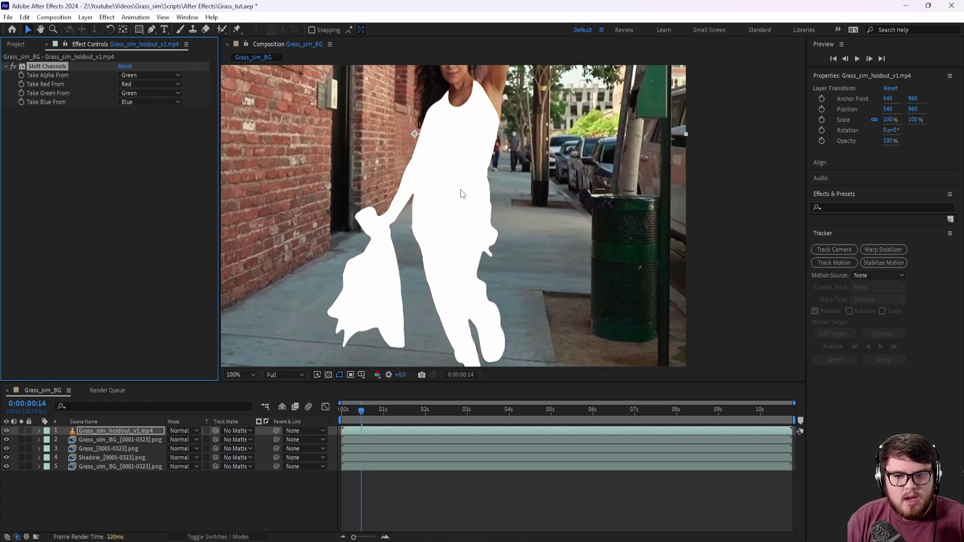
Set Grass_sim_holdout_v1.mp4 as the track matte of the upper Grass_sim_BG layer.
drag(460, 188, 435, 189)
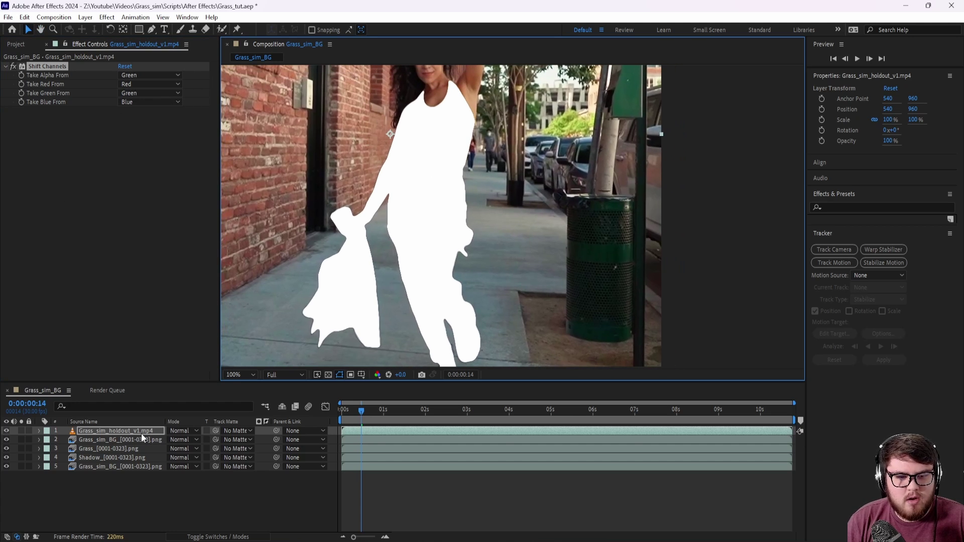
middle_drag(433, 121, 452, 152)
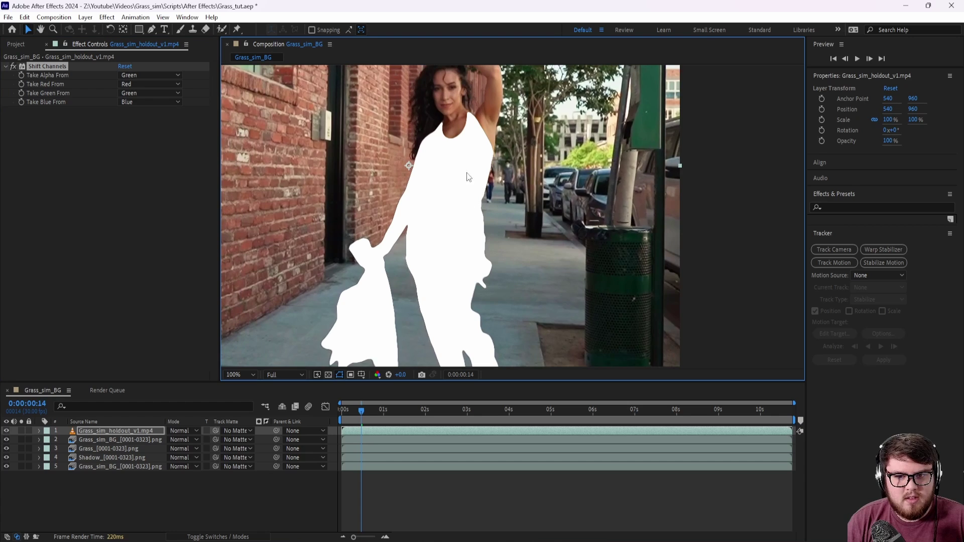
middle_drag(462, 204, 461, 177)
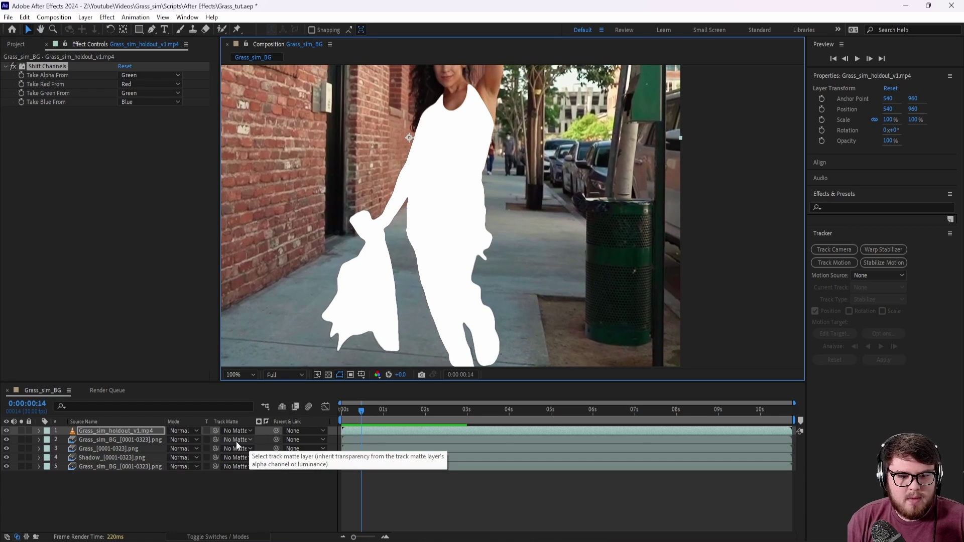
click(69, 440)
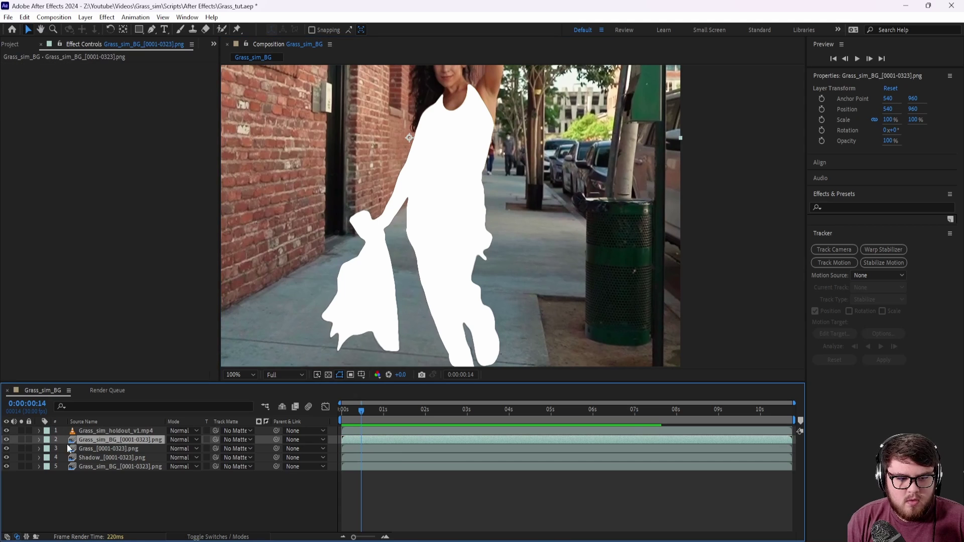
click(116, 433)
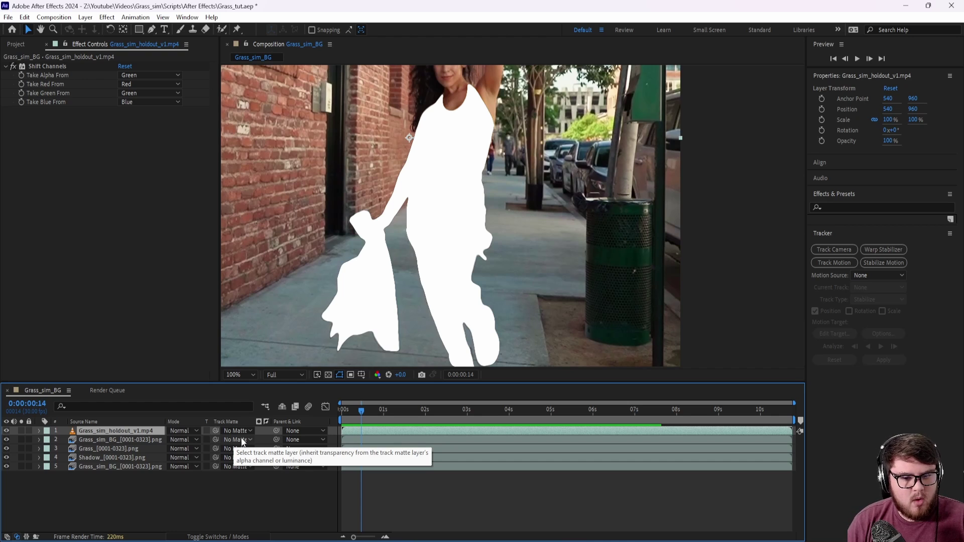
click(242, 440)
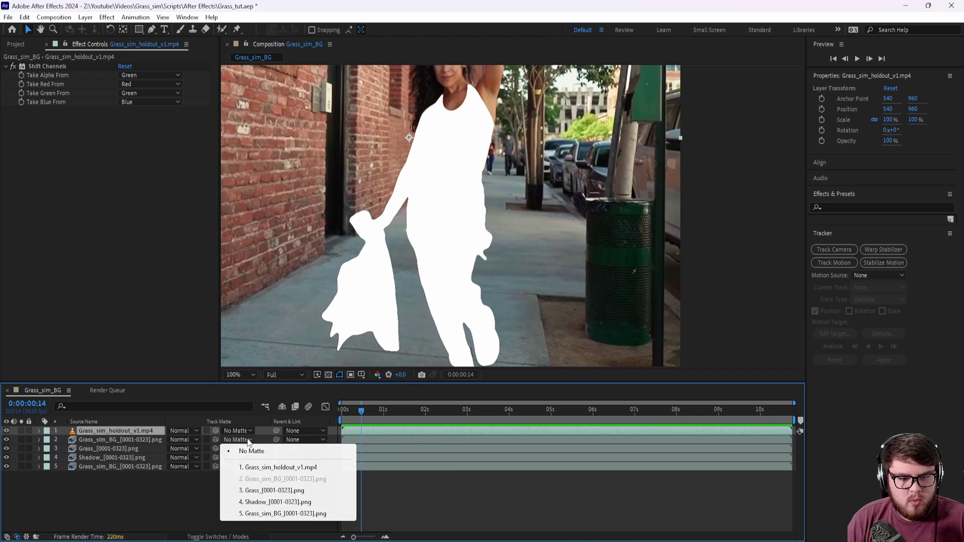
click(253, 468)
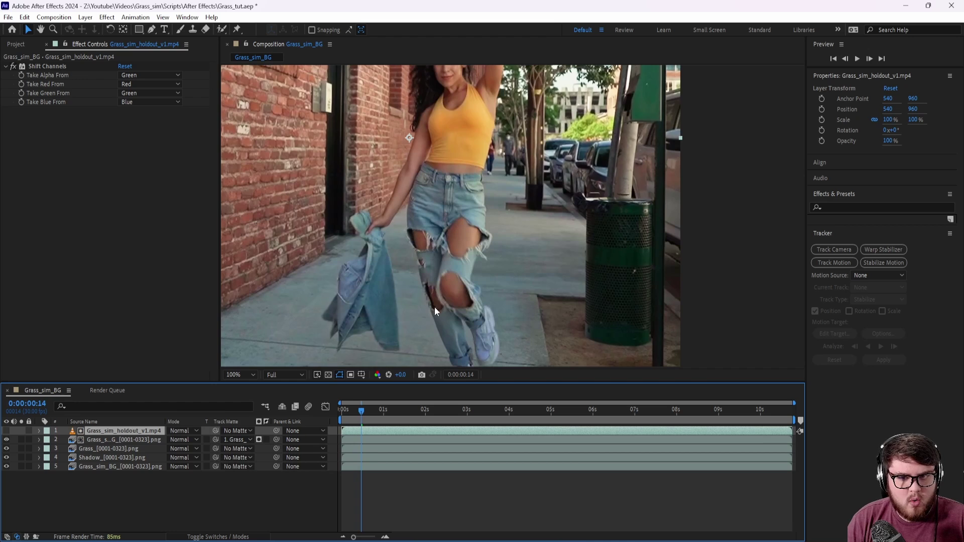
Check the matted woman alone up to 0:00:03:24 by temporarily hiding the Grass, Shadow and bottom background layers.
scroll(468, 264, down, 2)
drag(362, 411, 448, 428)
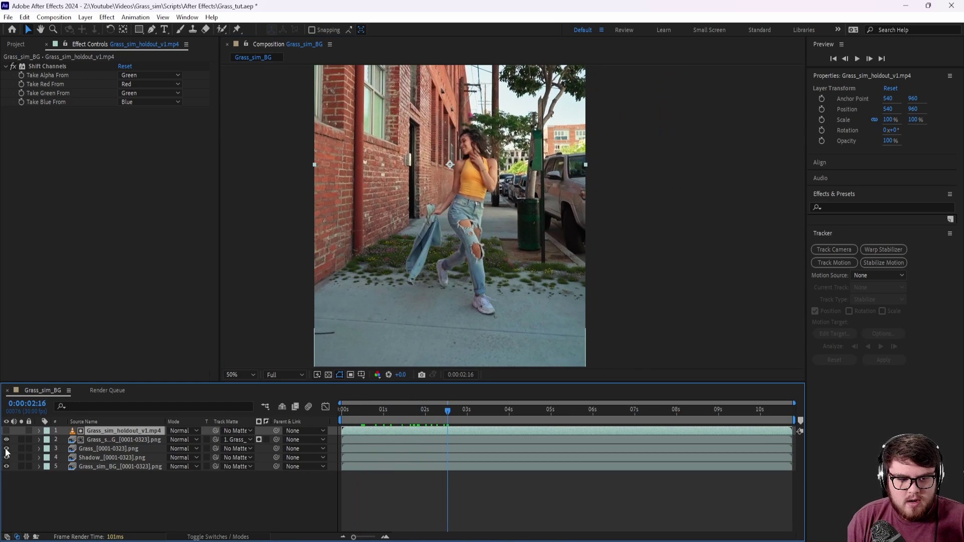
drag(6, 448, 6, 466)
scroll(475, 246, up, 2)
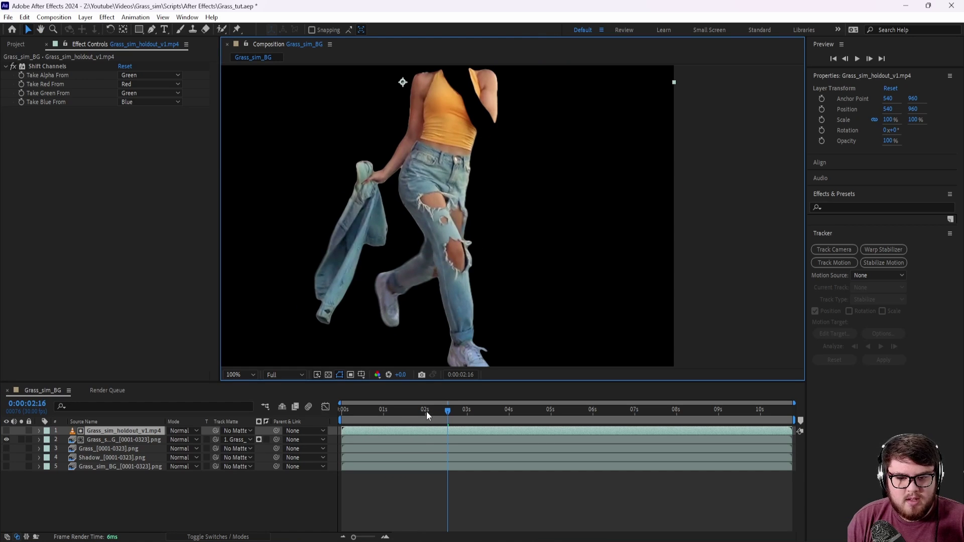
drag(426, 412, 500, 444)
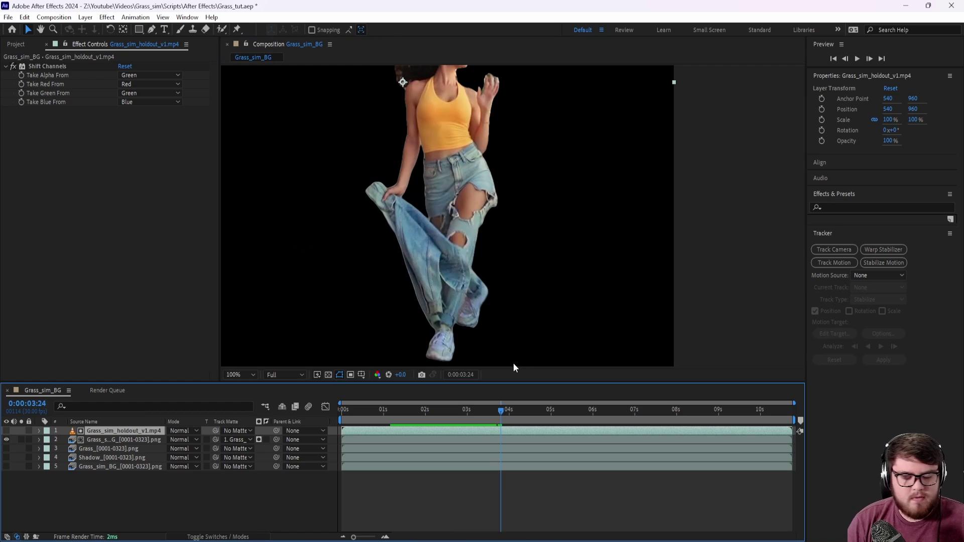
drag(6, 448, 6, 466)
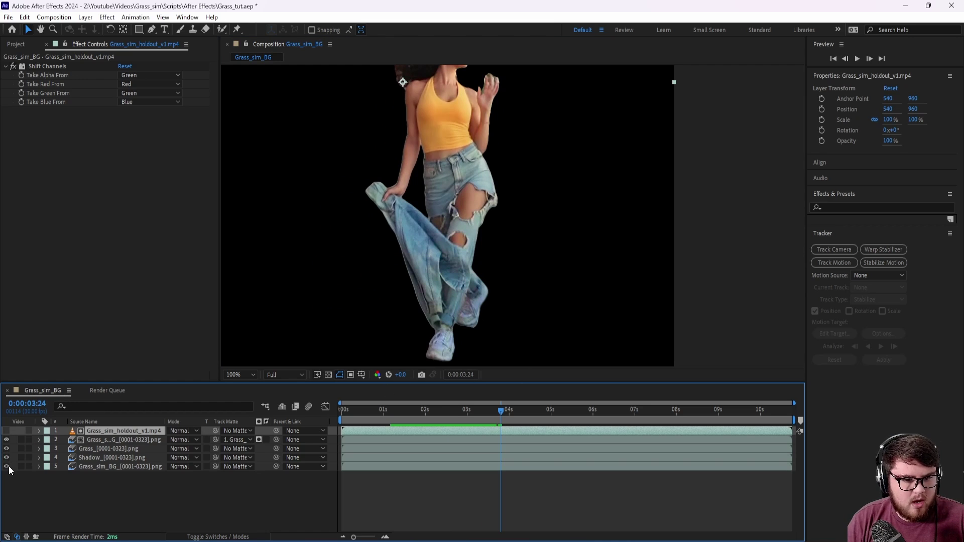
At 0:00:04:26, apply Simple Choker to the holdout layer and set Choke Matte to 1.50.
scroll(420, 279, up, 1)
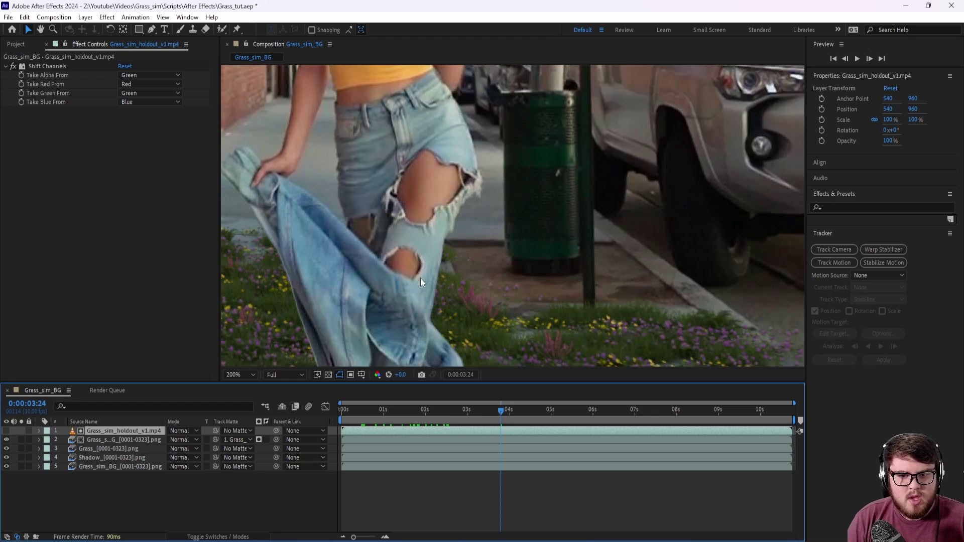
drag(506, 414, 541, 416)
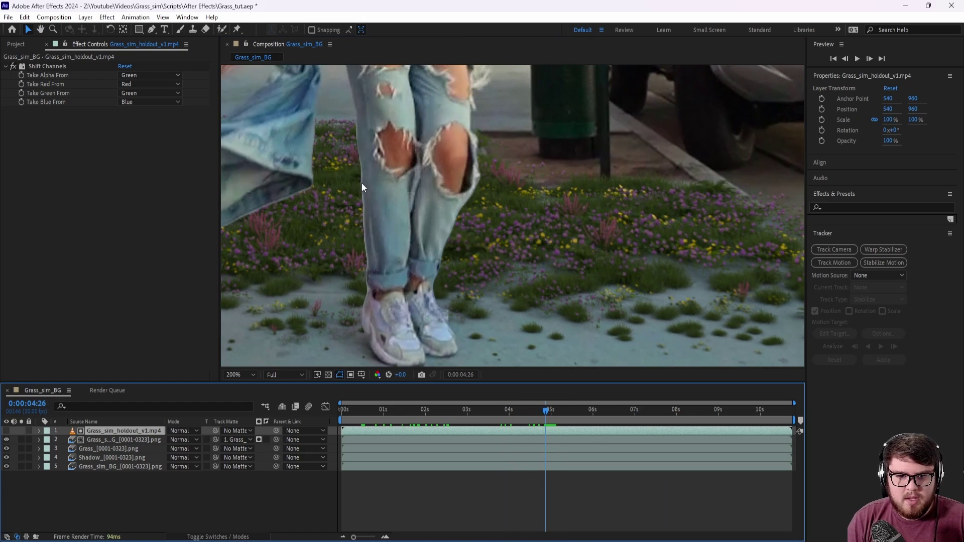
drag(358, 206, 393, 217)
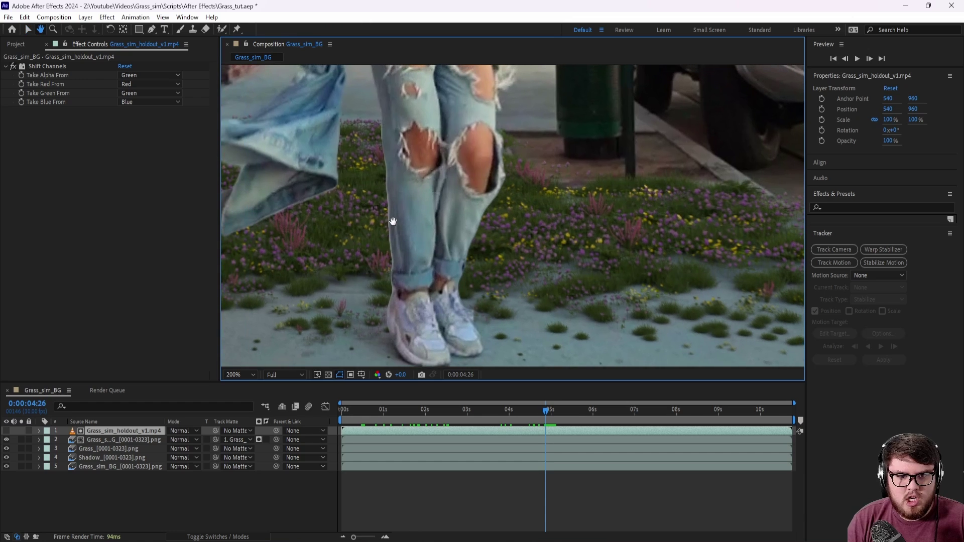
click(107, 17)
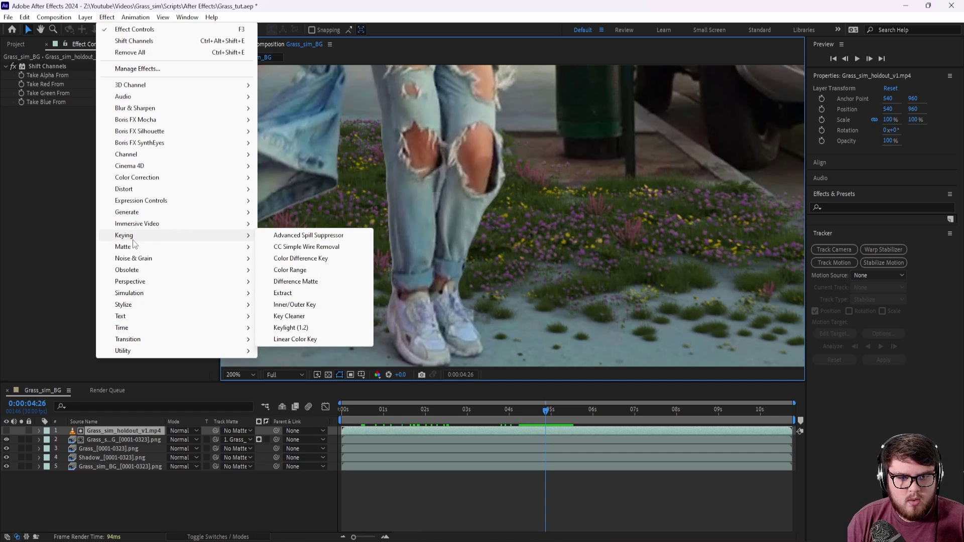
mouse_move(129, 247)
click(293, 282)
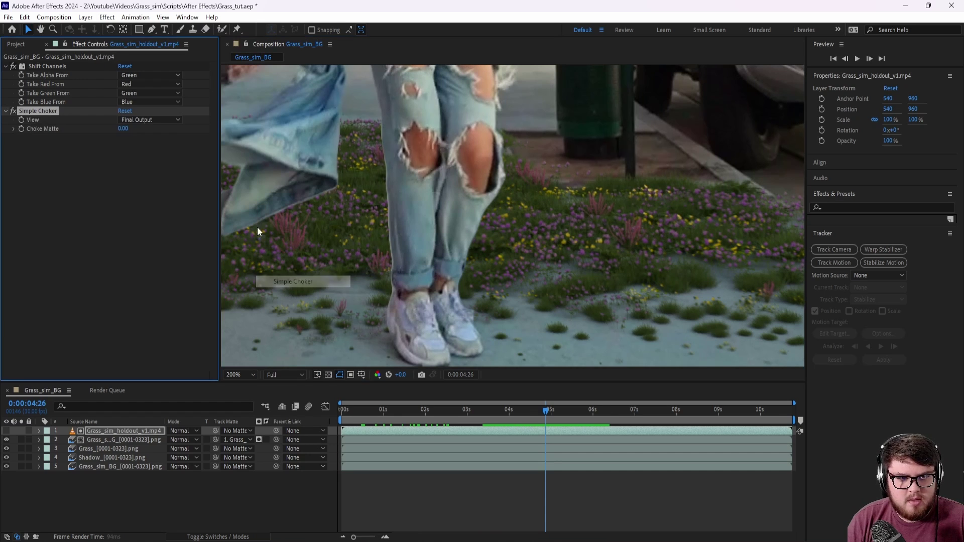
drag(123, 130, 135, 133)
middle_drag(348, 203, 430, 226)
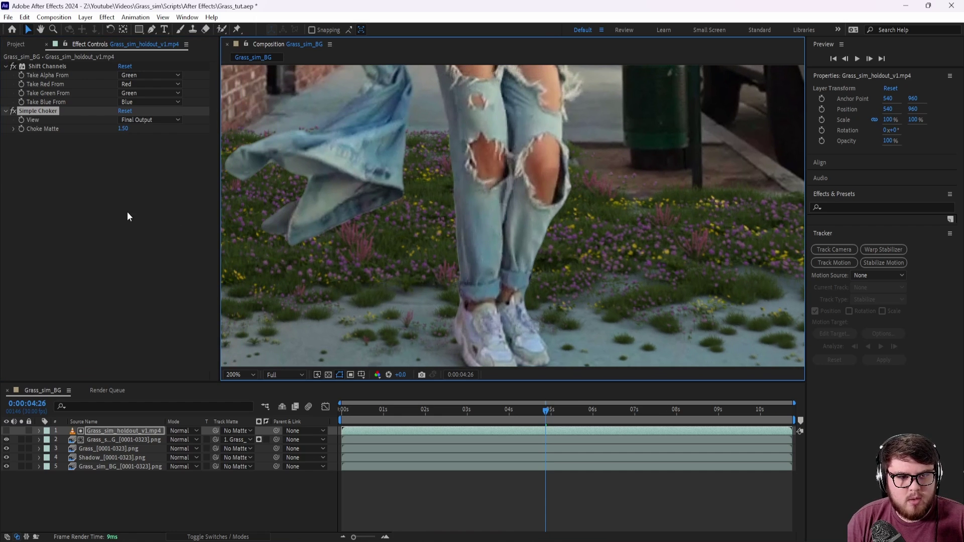
Add Gaussian Blur to the holdout layer with Blurriness 1.6 and compare the leg's edge with the effect off and on.
click(106, 17)
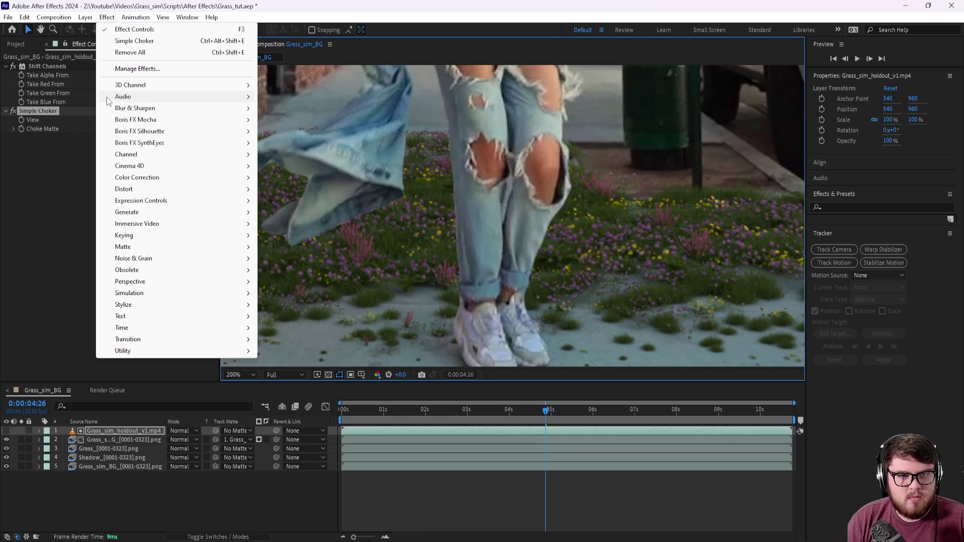
mouse_move(135, 108)
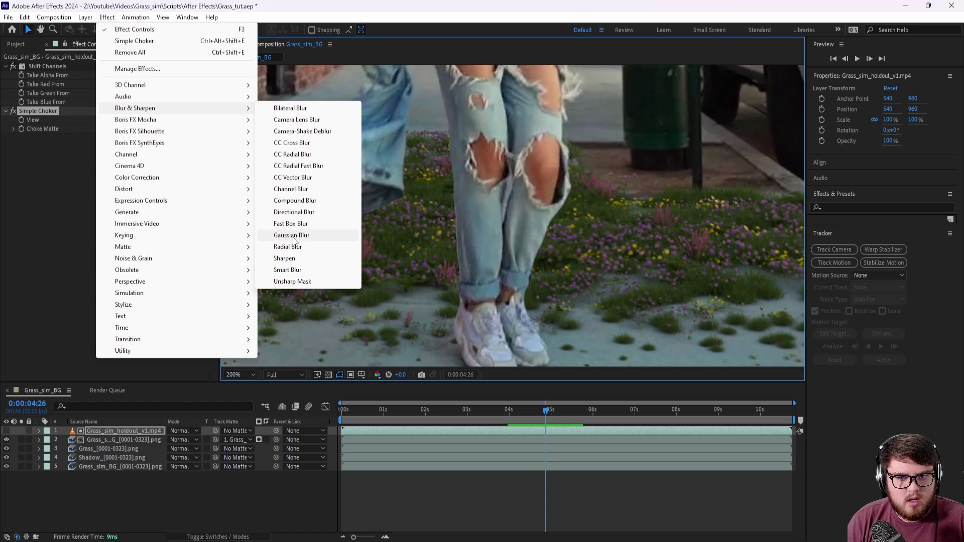
click(295, 235)
drag(122, 147, 134, 145)
scroll(459, 262, up, 3)
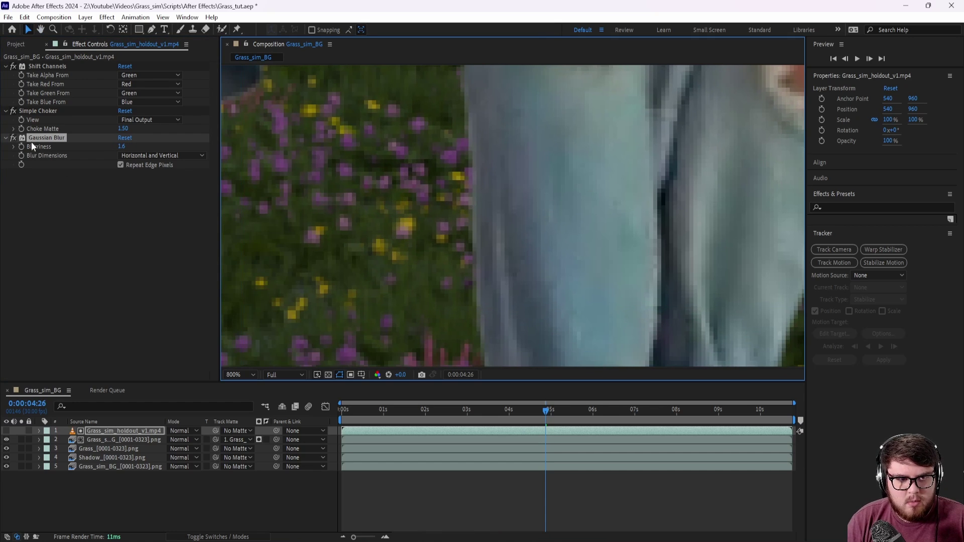
click(16, 137)
click(16, 137)
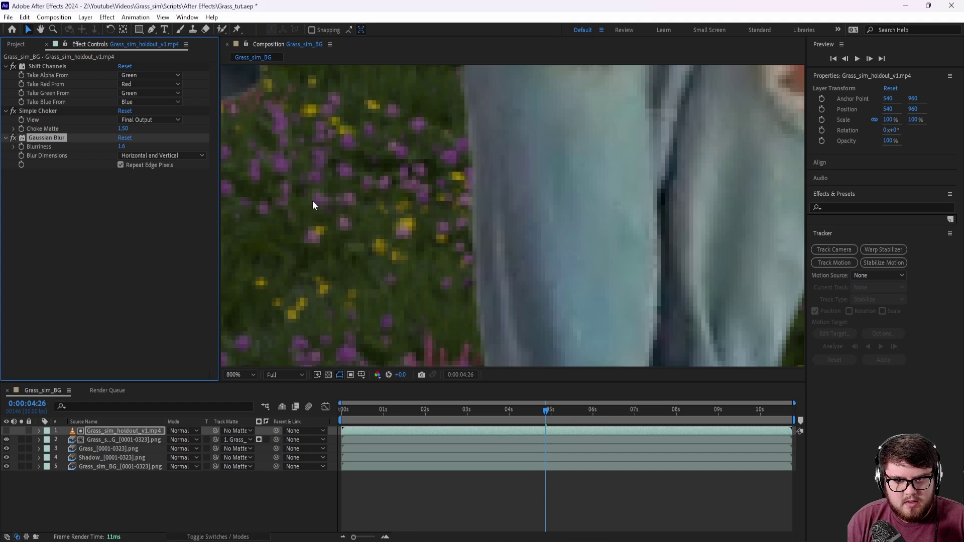
scroll(460, 184, down, 3)
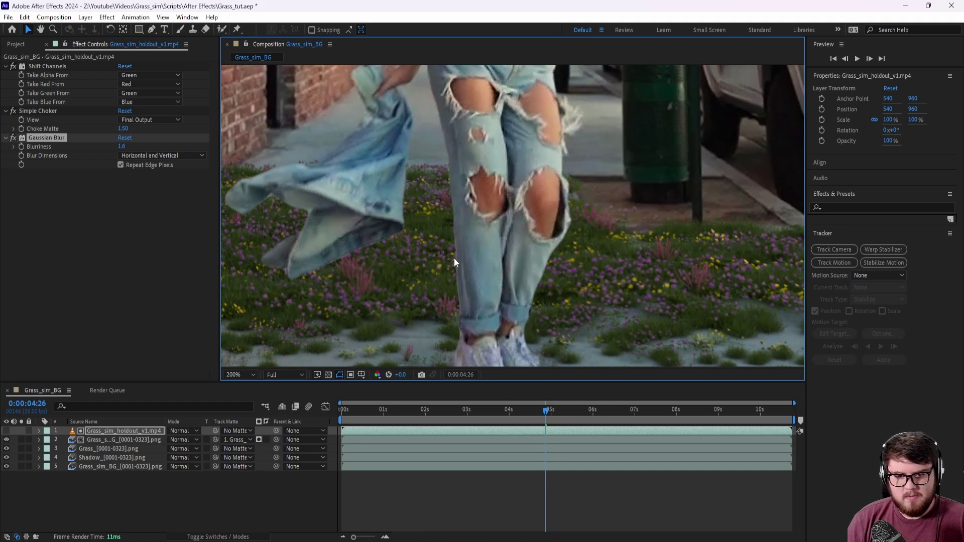
Move the current time to 0:00:04:18 and check how the woman's legs sit over the grass.
scroll(475, 218, down, 2)
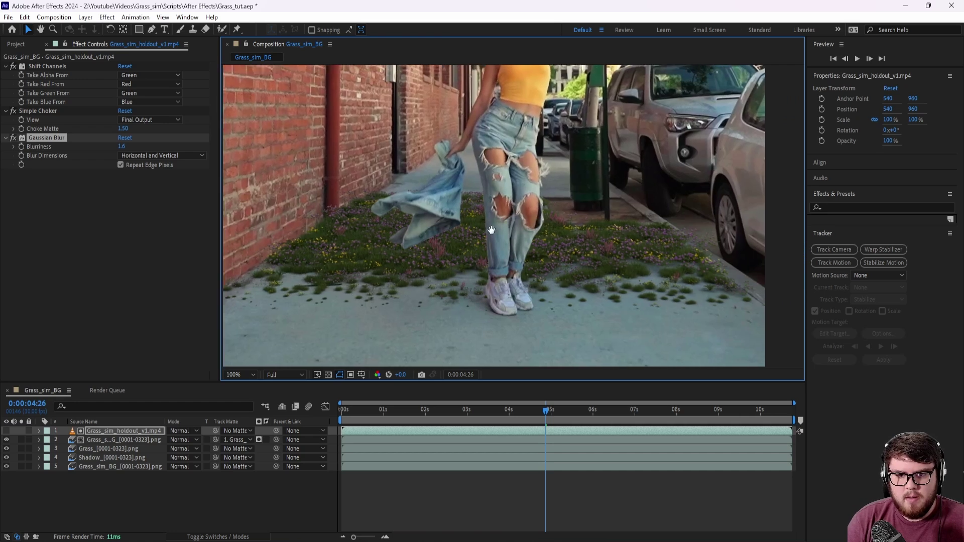
middle_drag(431, 226, 427, 188)
middle_drag(457, 230, 473, 236)
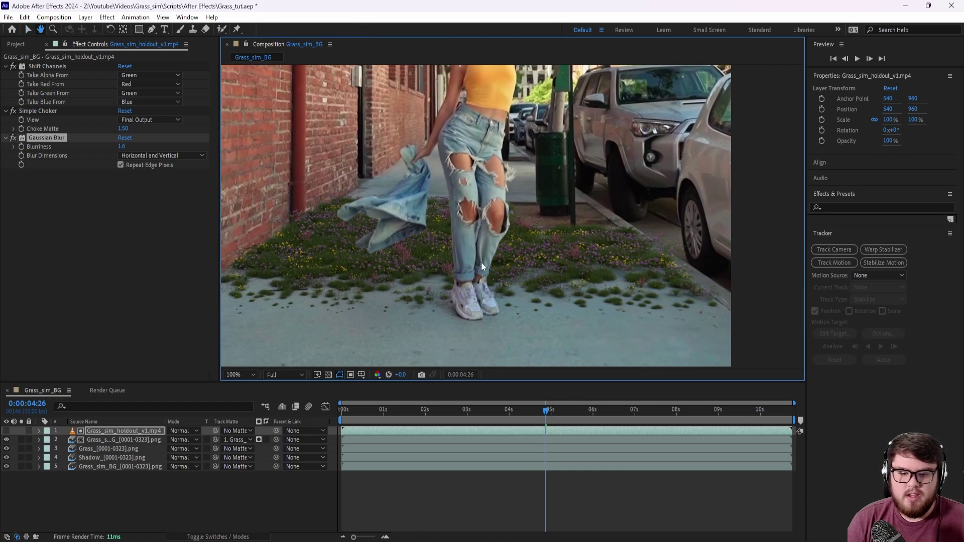
drag(545, 410, 533, 427)
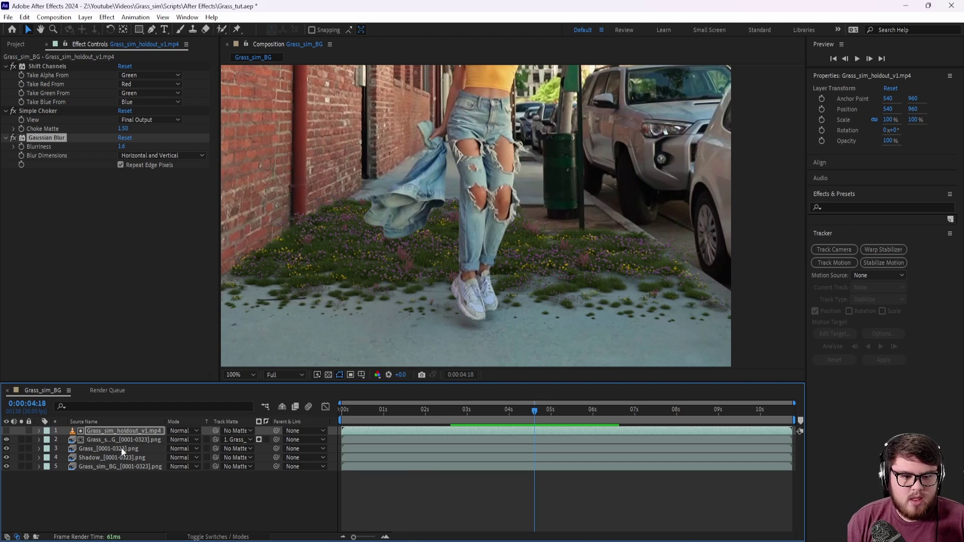
middle_drag(440, 296, 398, 306)
Apply the Curves effect to the Grass_[0001-0323].png layer.
click(97, 448)
middle_drag(538, 261, 518, 278)
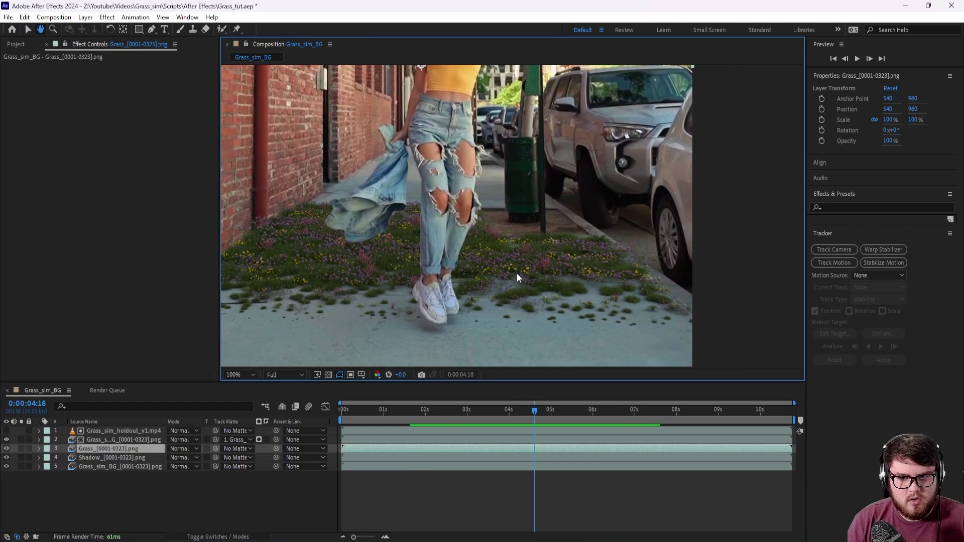
click(108, 17)
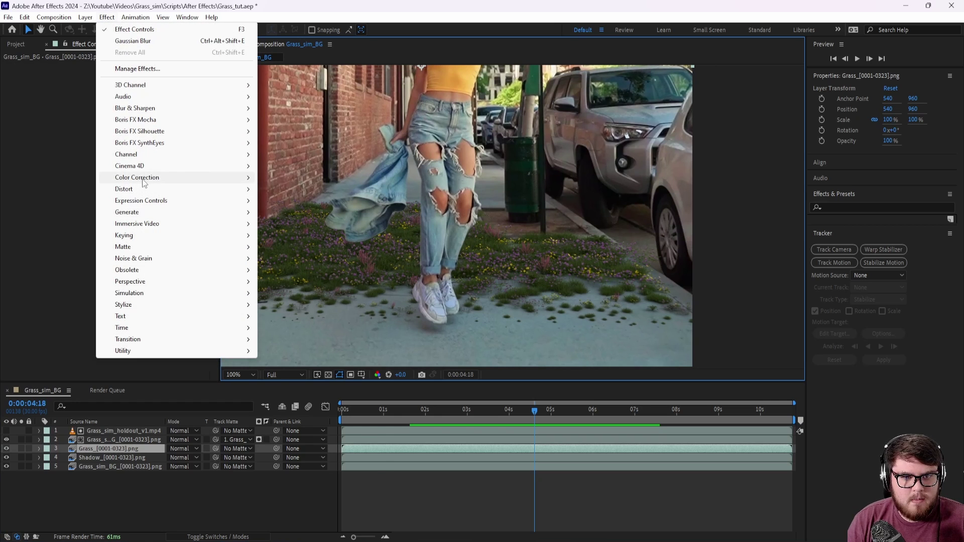
mouse_move(144, 183)
click(289, 319)
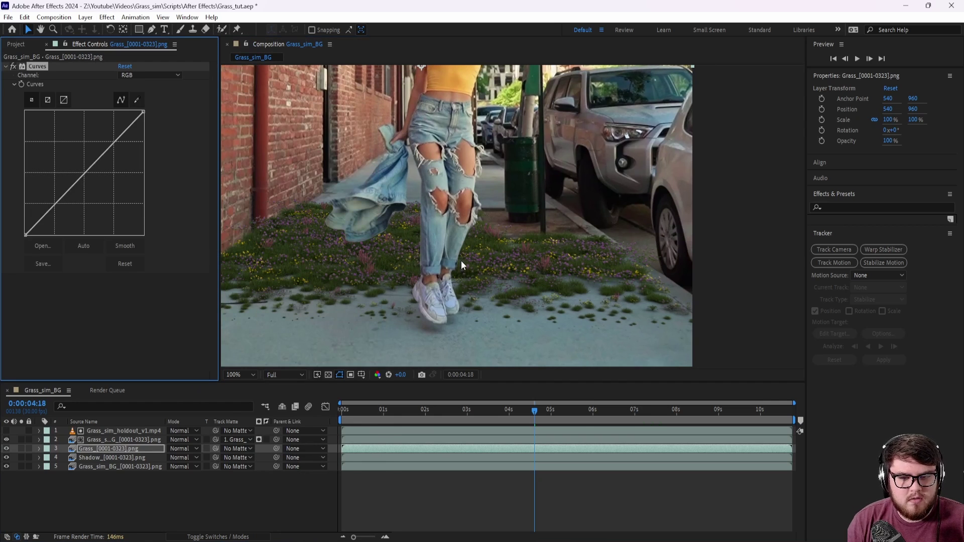
Brighten the grass with an RGB curve that lifts the midtones slightly and the highlights strongly, holding the shadows near the diagonal.
drag(461, 260, 520, 251)
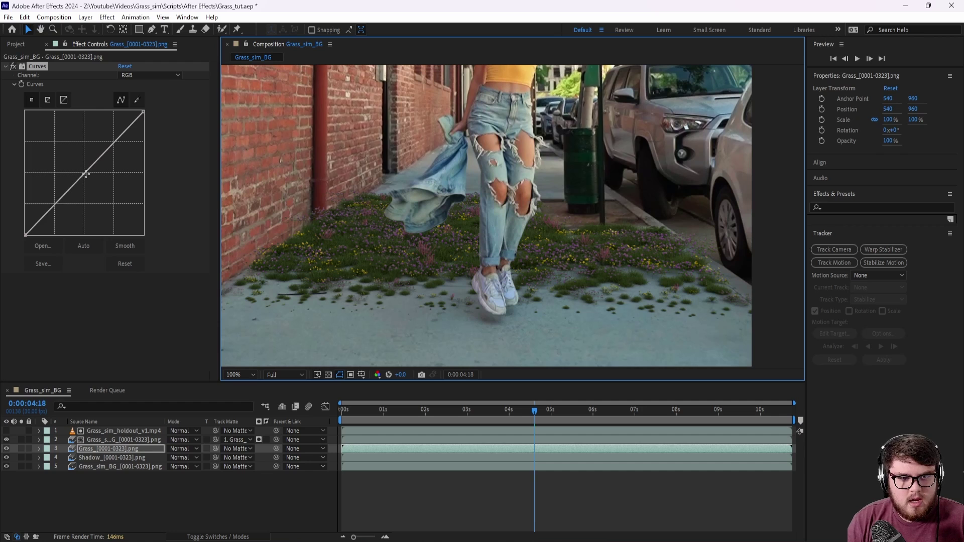
drag(86, 173, 83, 176)
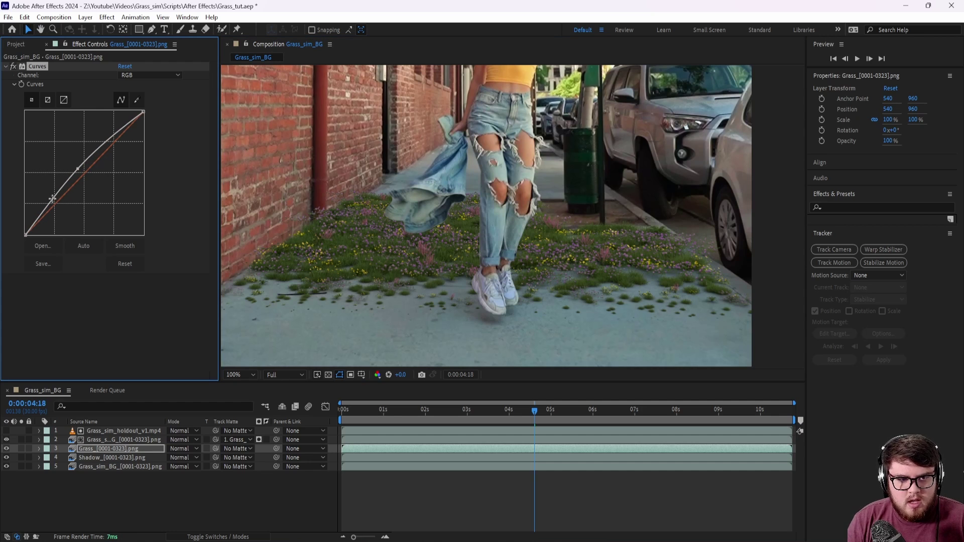
drag(50, 201, 51, 201)
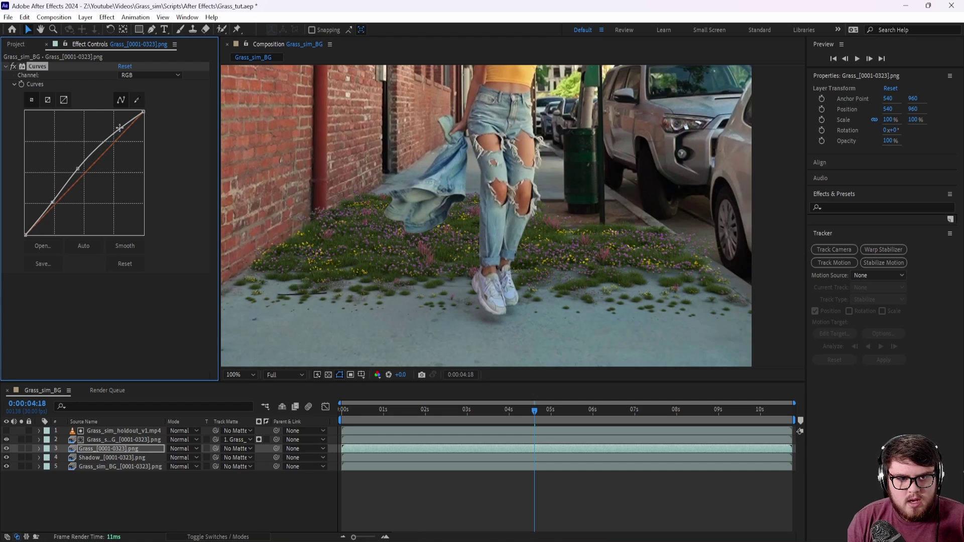
drag(119, 132, 111, 119)
Compare the grass with Curves off and on in close-up, and examine the brightened grass against the whole frame.
scroll(517, 242, up, 4)
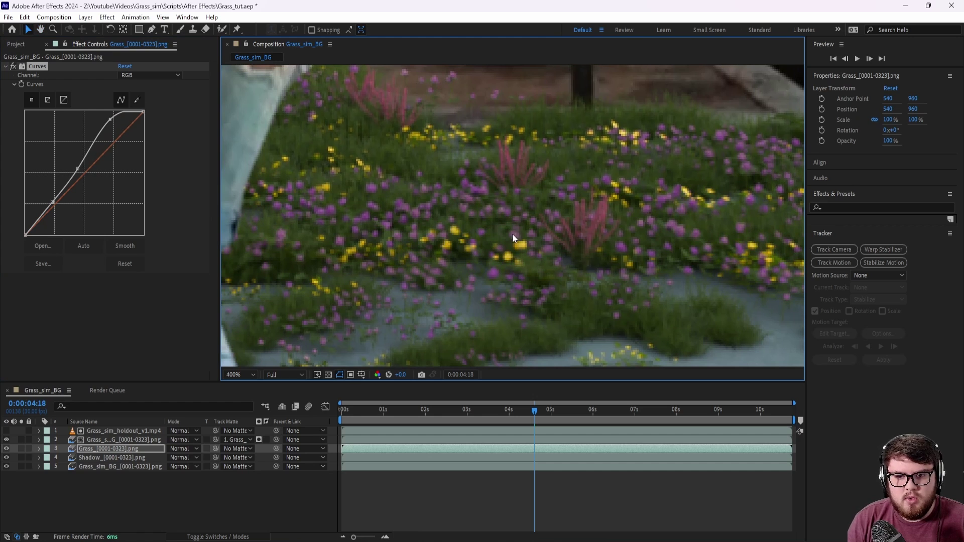
click(13, 66)
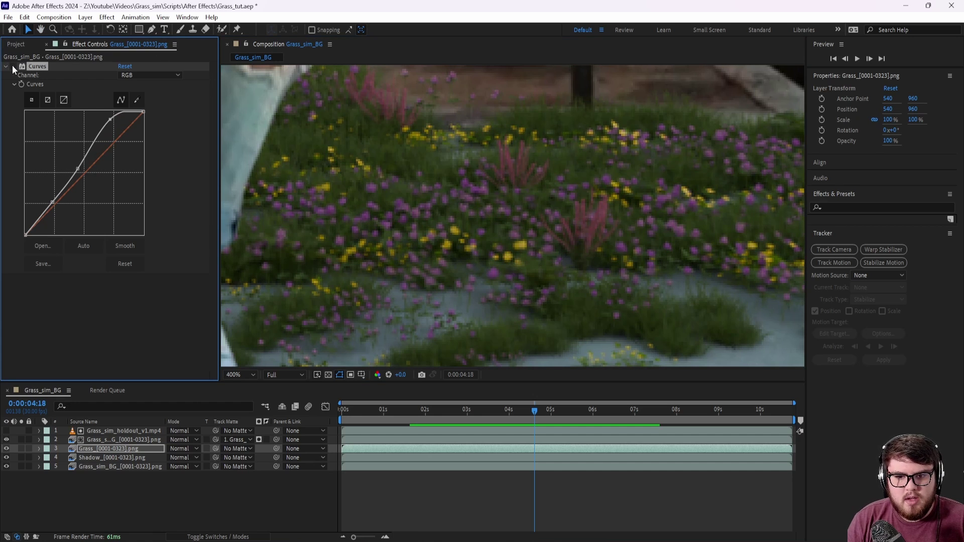
click(12, 65)
scroll(284, 115, down, 4)
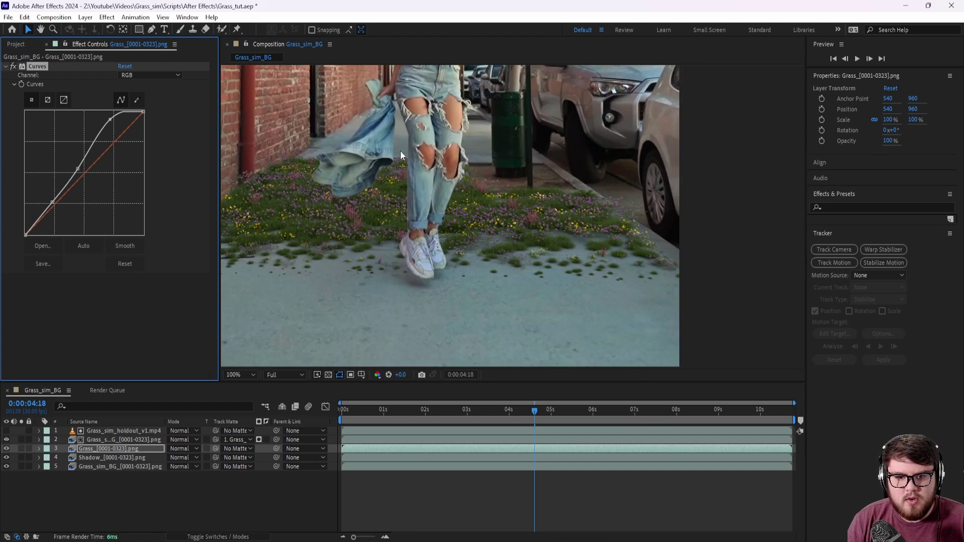
drag(400, 151, 448, 217)
scroll(448, 217, down, 2)
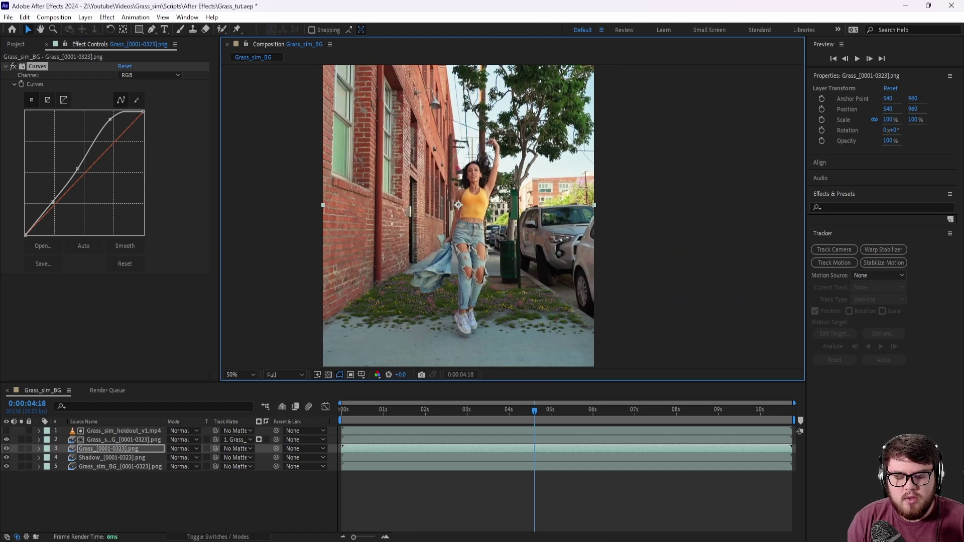
scroll(512, 215, up, 2)
middle_drag(467, 223, 466, 83)
middle_drag(457, 248, 482, 238)
scroll(527, 242, up, 1)
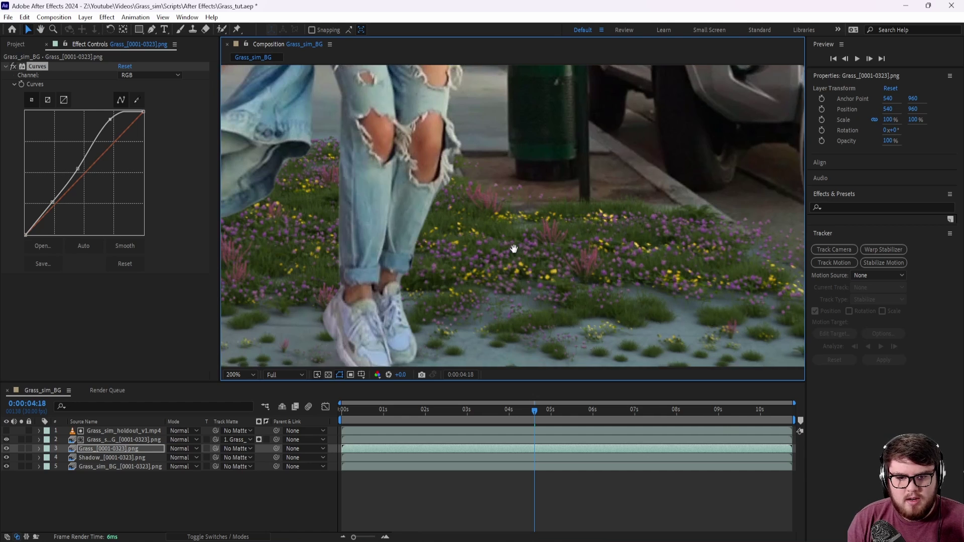
scroll(573, 240, down, 1)
scroll(574, 240, up, 1)
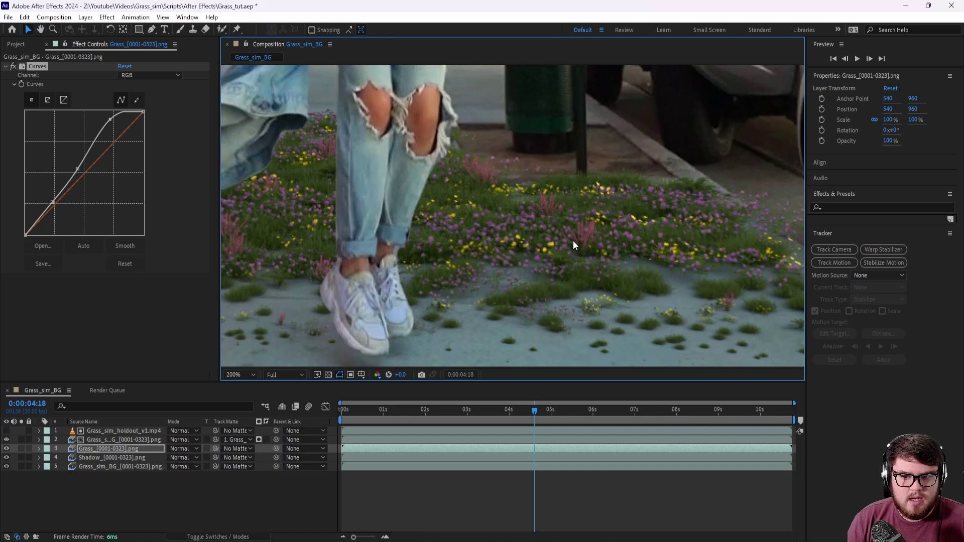
middle_drag(553, 261, 602, 218)
Add Camera Lens Blur to the Grass layer and inspect the blurred grass edge near the parked car's wheel.
click(5, 66)
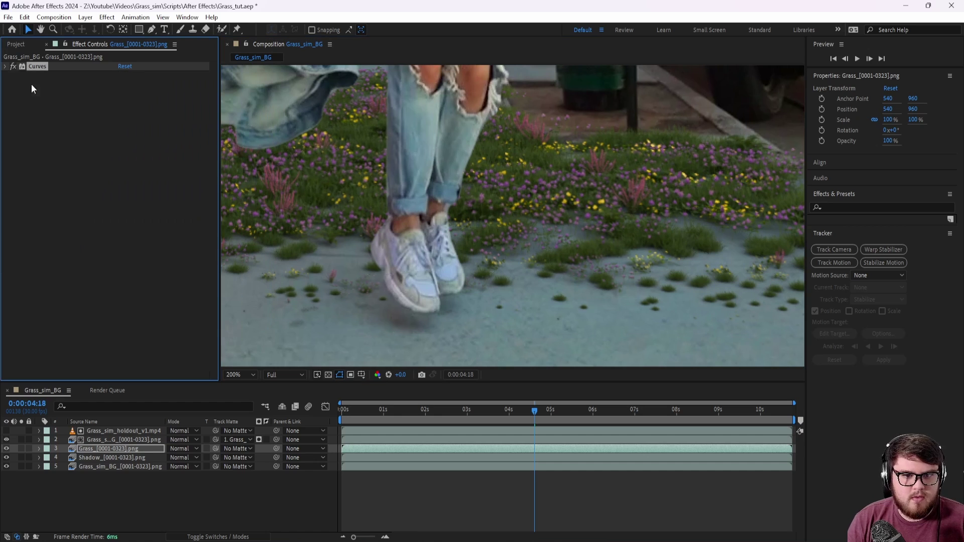
click(106, 18)
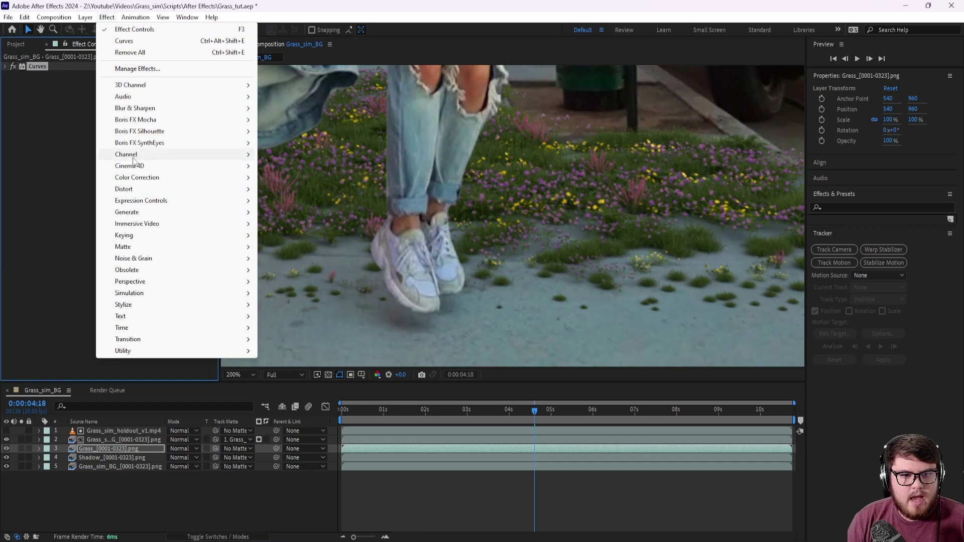
mouse_move(140, 108)
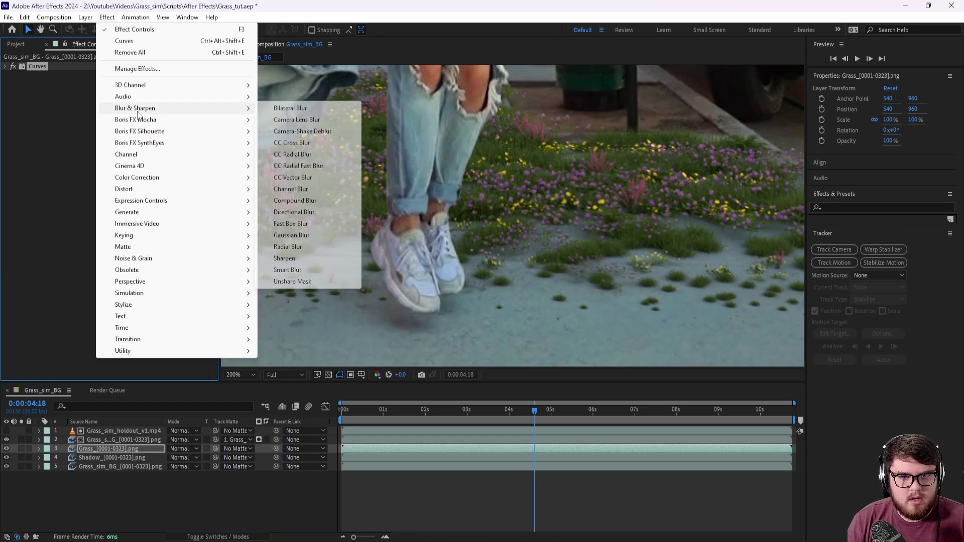
click(296, 119)
drag(615, 230, 441, 247)
scroll(558, 240, up, 2)
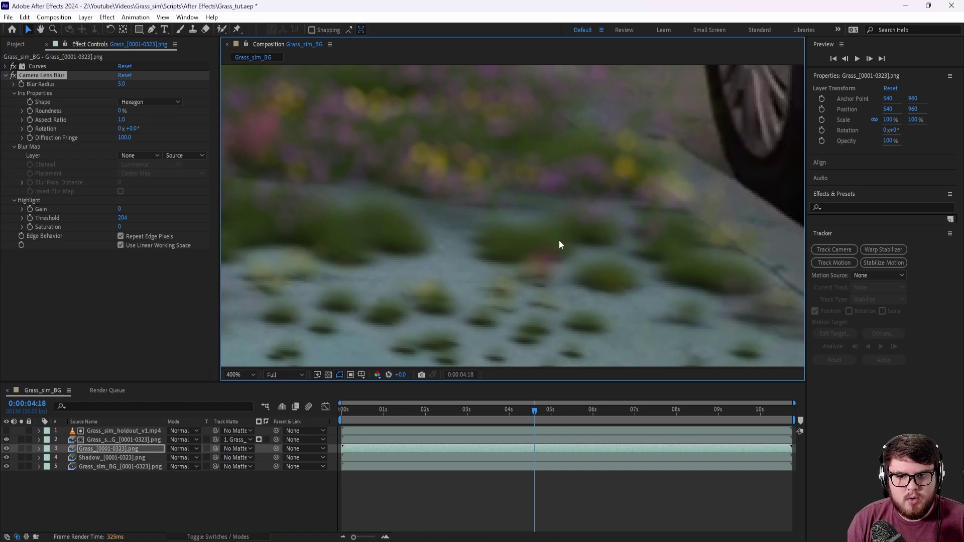
middle_drag(588, 240, 251, 257)
middle_drag(630, 261, 490, 251)
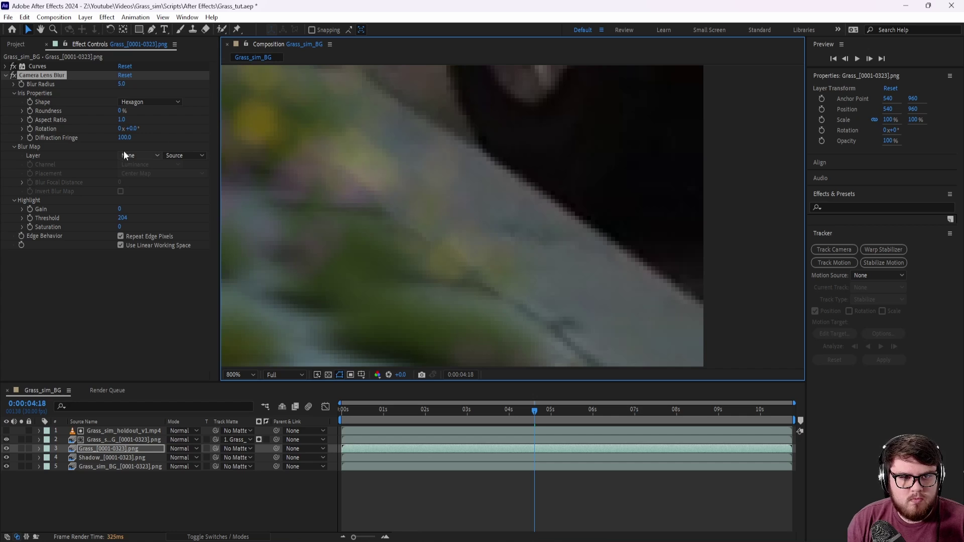
Try a Camera Lens Blur radius of 1.0 on the grass and check its softness beside the curb.
click(120, 85)
text(1)
key(Return)
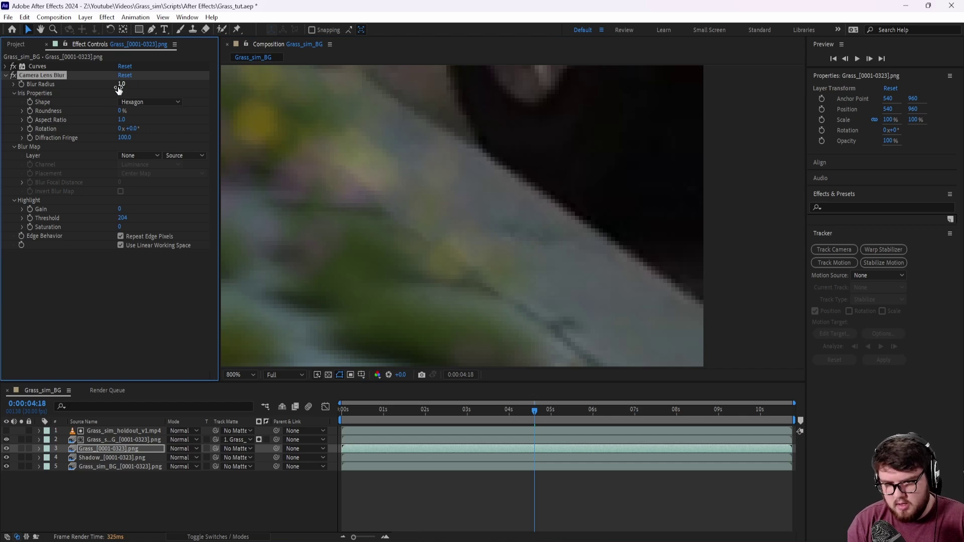
scroll(378, 165, down, 1)
middle_drag(436, 193, 410, 233)
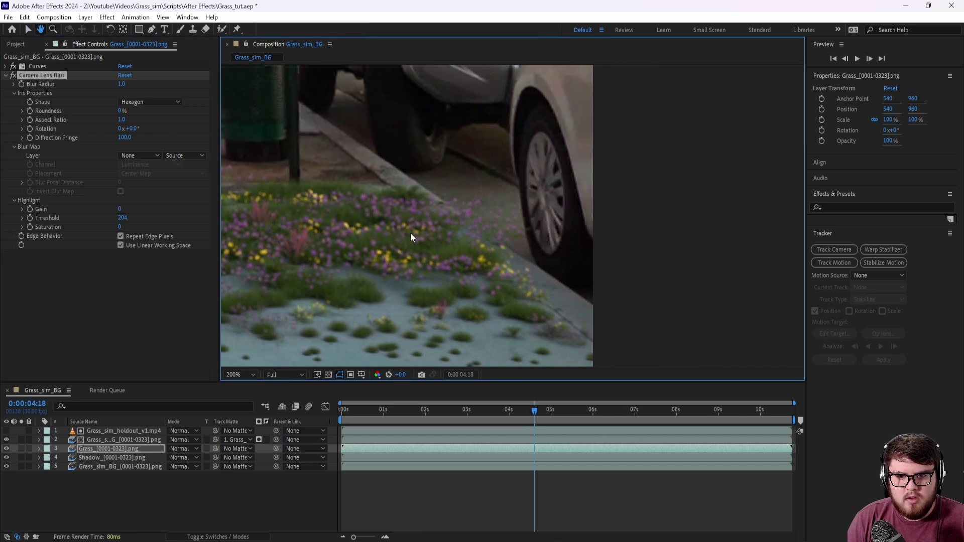
Set the Grass layer's Camera Lens Blur radius to 0.2.
click(121, 84)
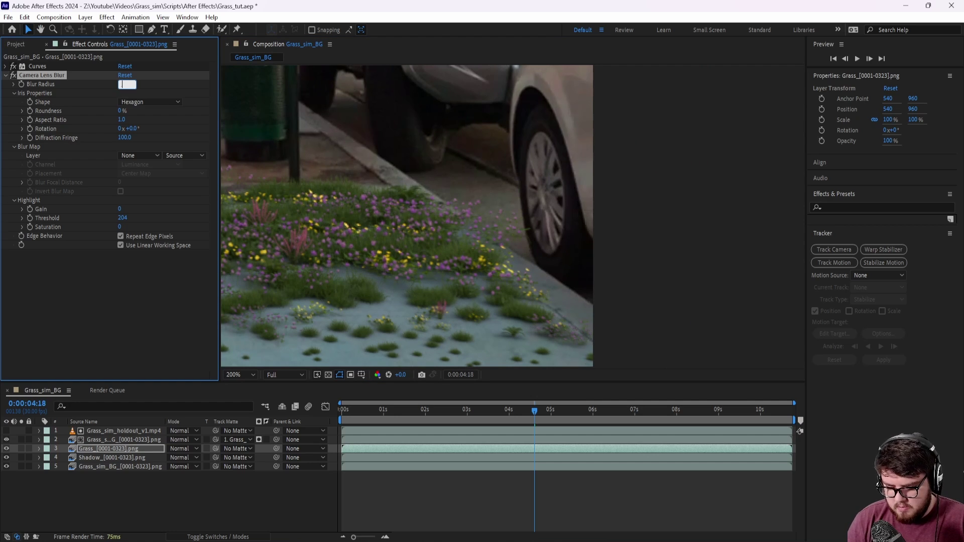
text(0)
key(Return)
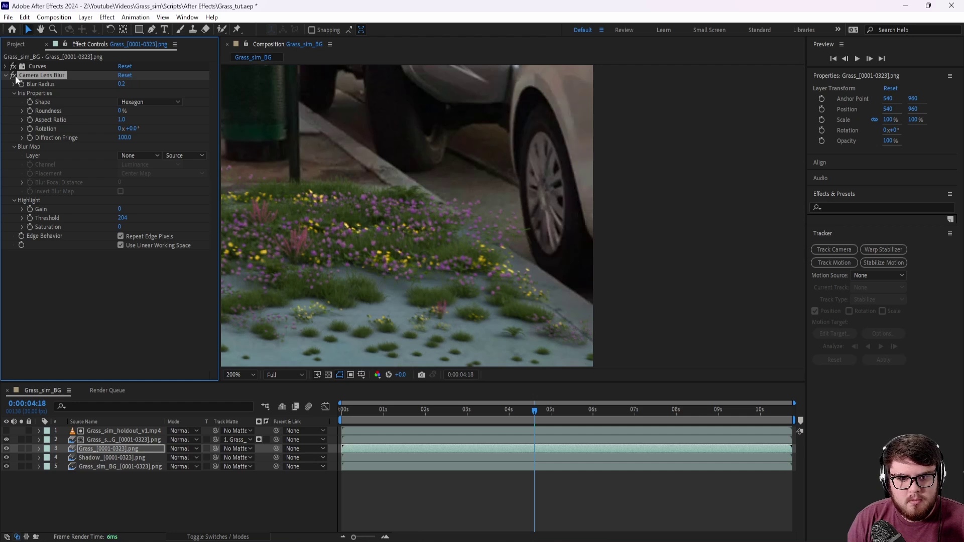
Compare the grass with Camera Lens Blur off and on near the brick wall, and examine the wider composite.
middle_drag(351, 213, 635, 219)
middle_drag(457, 251, 755, 266)
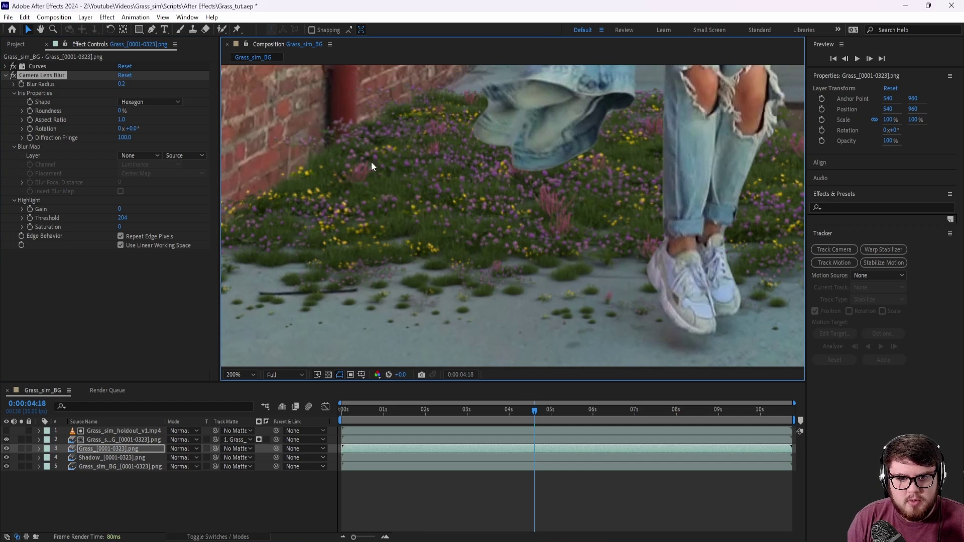
click(14, 78)
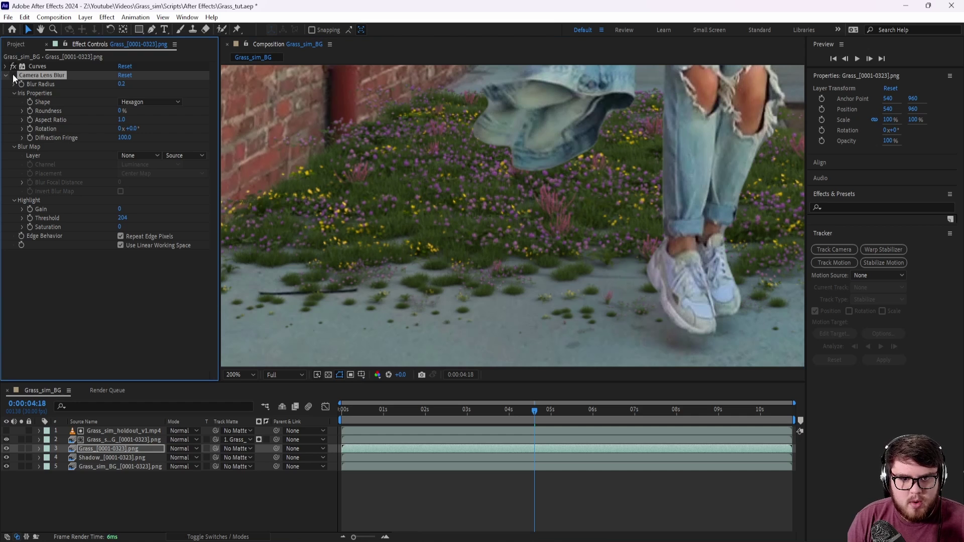
click(13, 76)
scroll(312, 124, up, 2)
scroll(316, 135, down, 1)
middle_drag(314, 128, 640, 252)
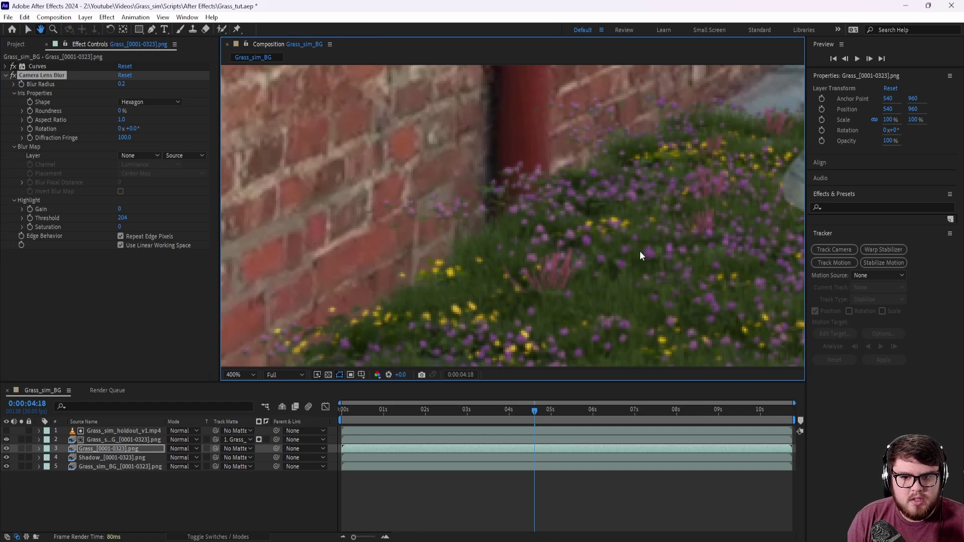
click(13, 76)
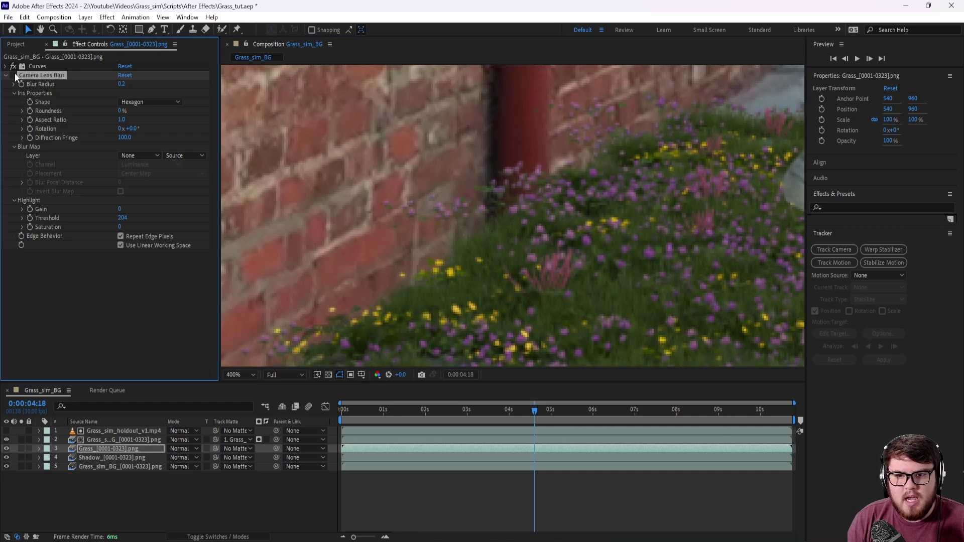
scroll(468, 200, down, 5)
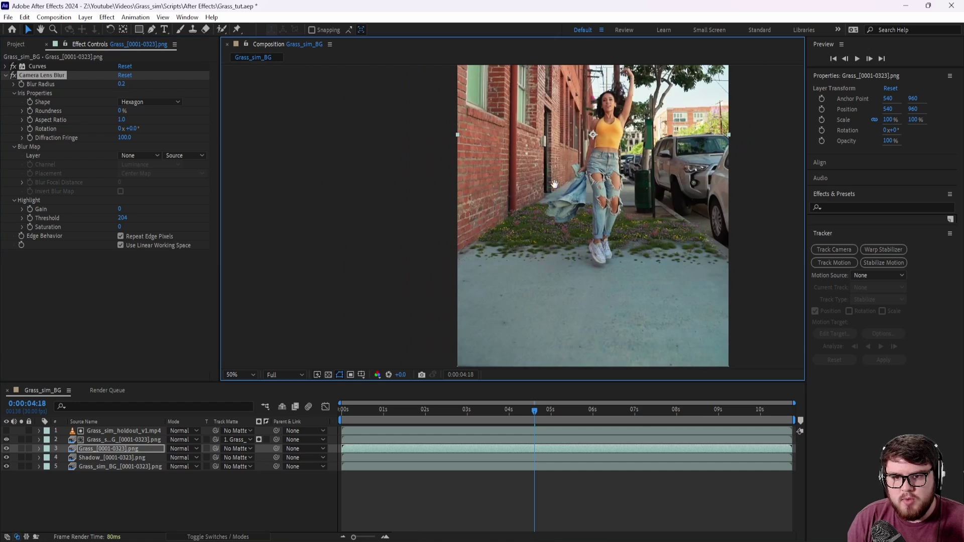
scroll(469, 198, up, 2)
middle_drag(470, 199, 543, 207)
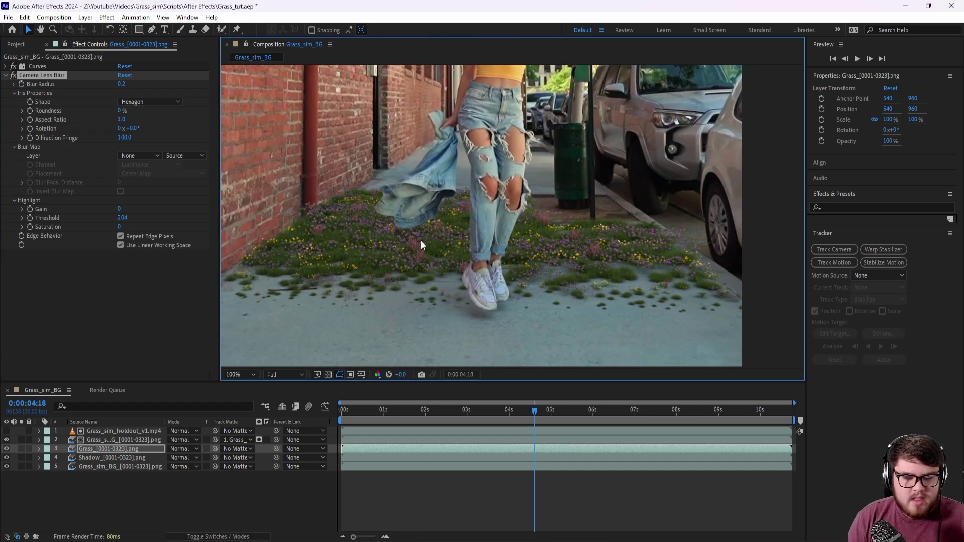
Compare the composite with the Shadow layer hidden and shown, leaving it visible.
scroll(421, 241, down, 1)
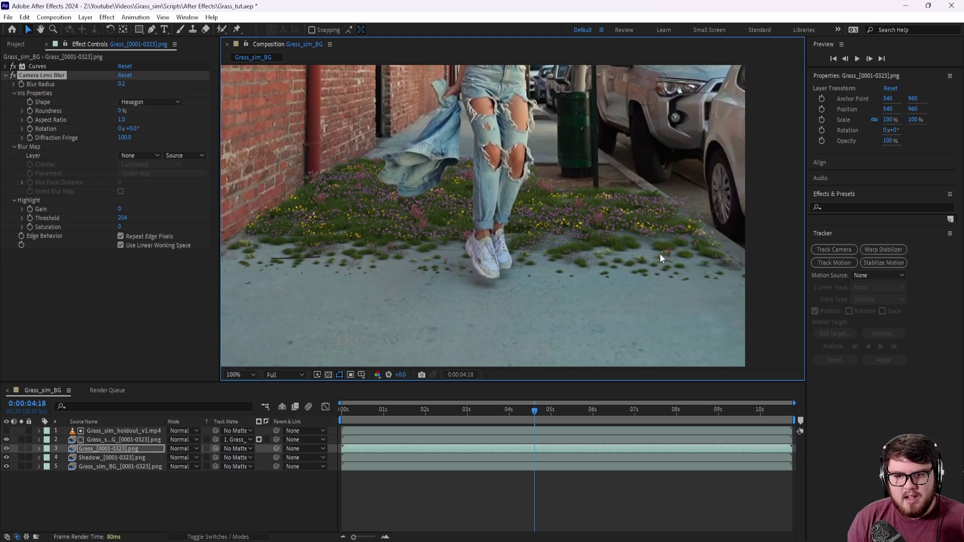
click(6, 457)
click(6, 457)
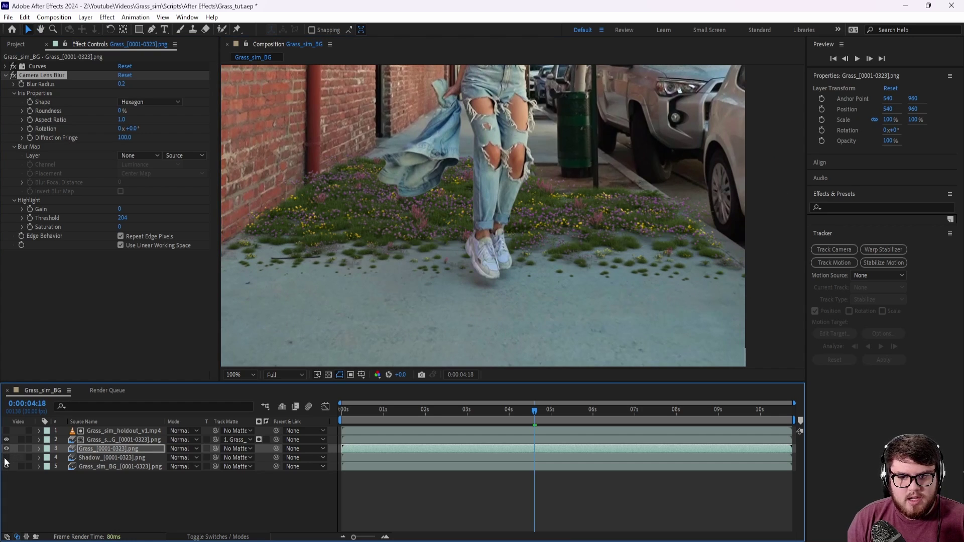
click(6, 457)
click(6, 457)
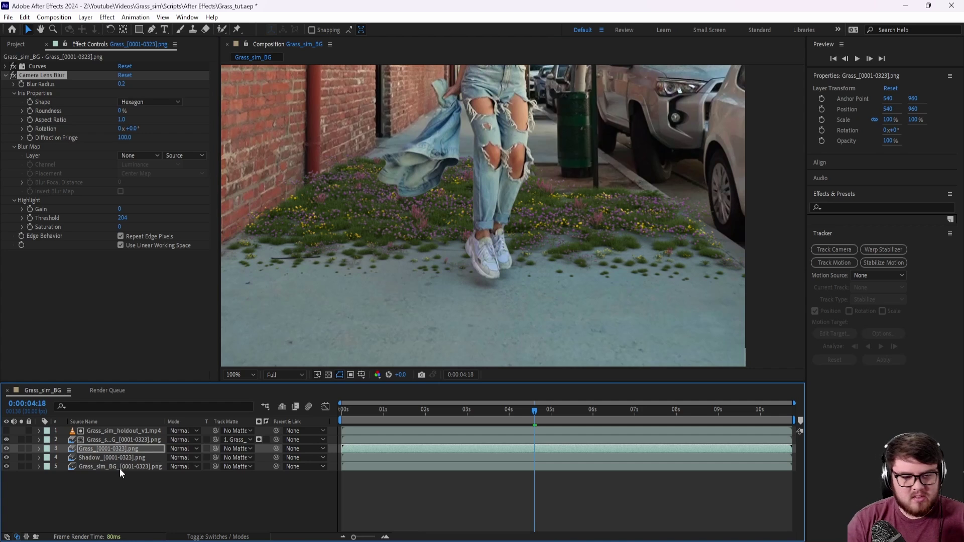
Duplicate the bottom Grass_sim_BG_[0001-0323].png background layer.
click(99, 465)
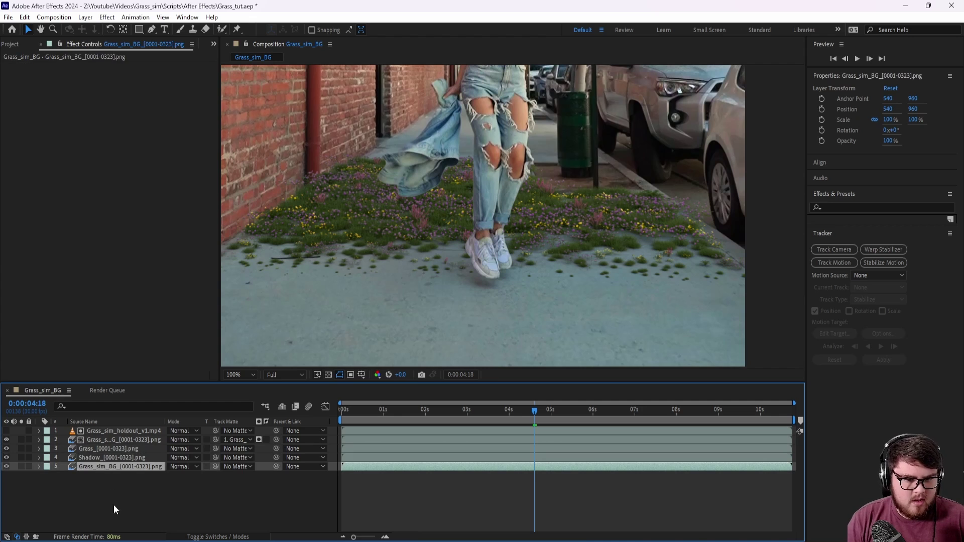
key(ctrl+d)
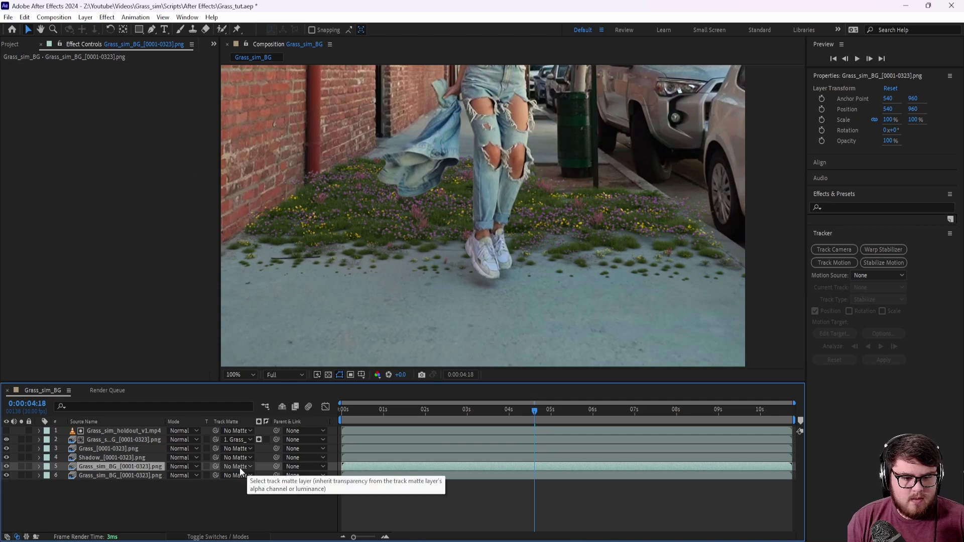
Set the Shadow layer as the track matte of the duplicated Grass_sim_BG_[0001-0323].png layer directly beneath it.
click(126, 458)
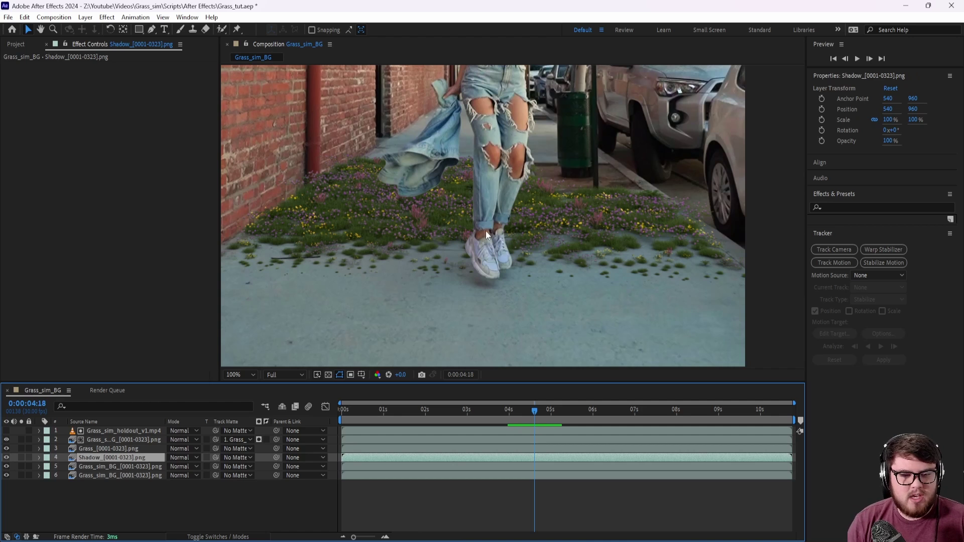
click(111, 466)
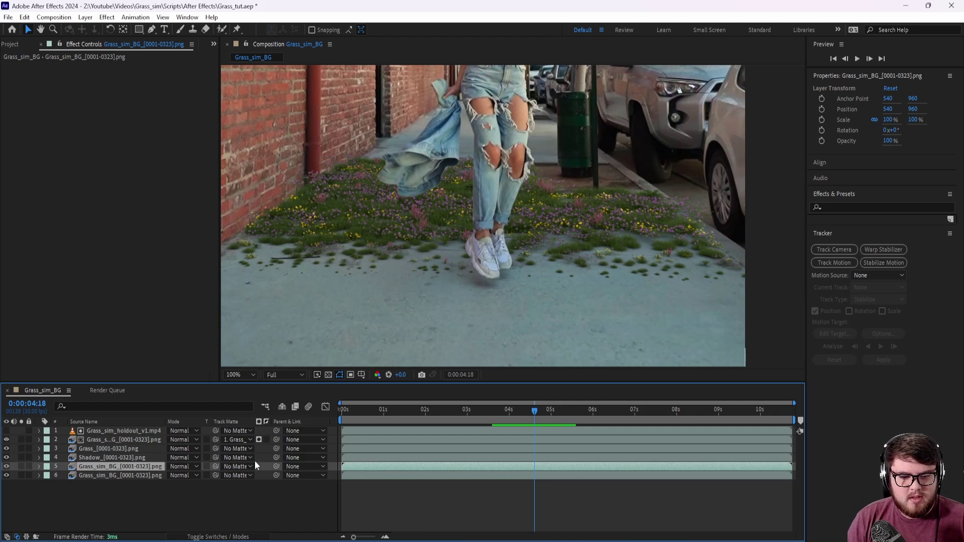
click(242, 467)
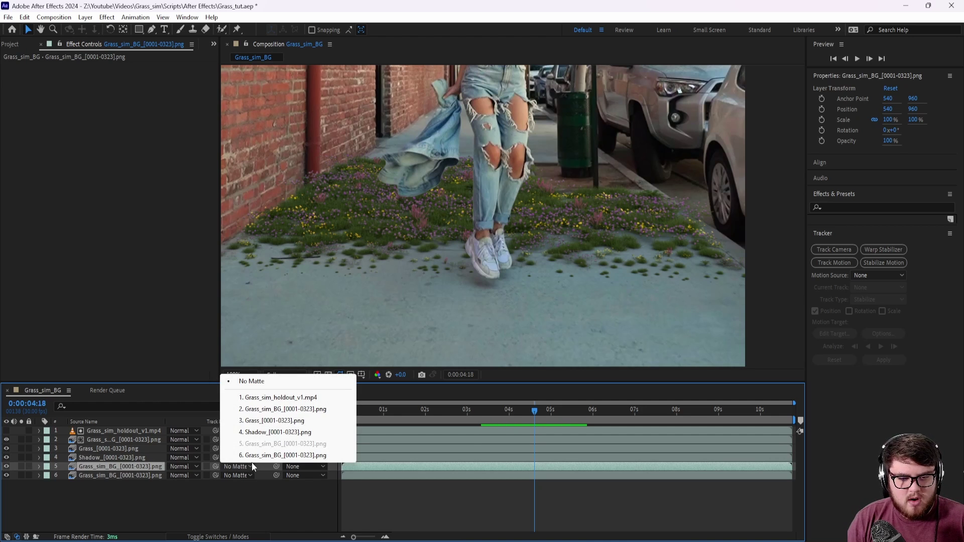
click(251, 434)
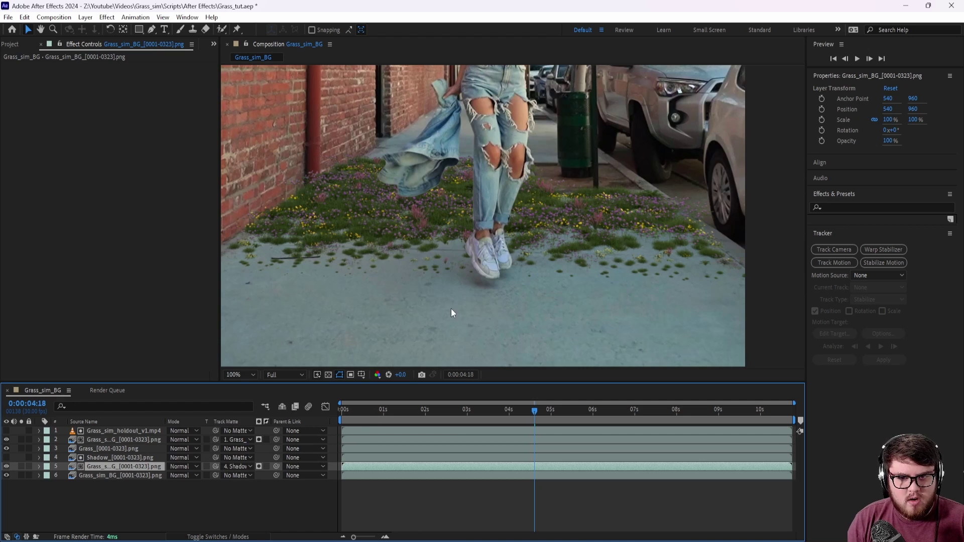
drag(451, 308, 408, 330)
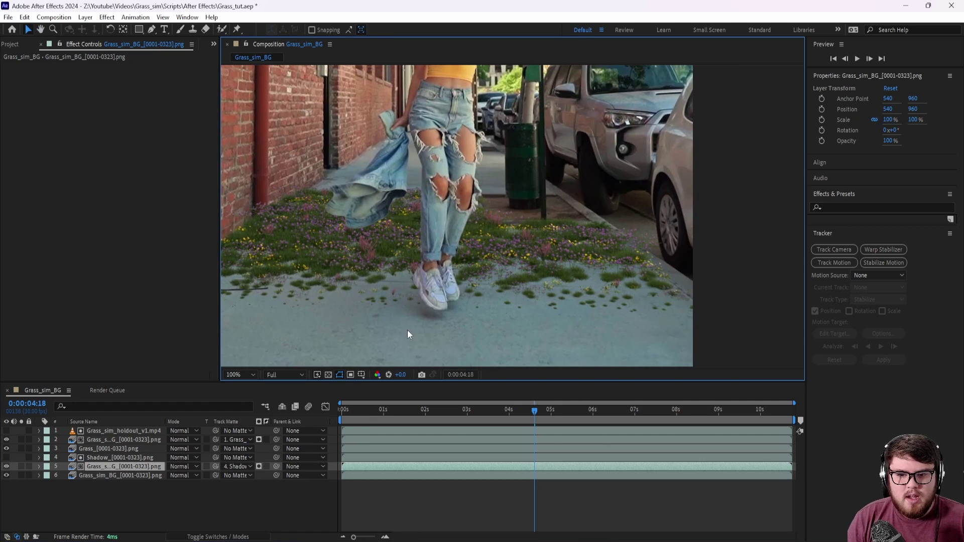
Isolate the shadow-matted background copy by hiding the other visible layers, and examine its shadow coverage around the feet and sidewalk.
click(6, 475)
drag(7, 449, 16, 439)
middle_drag(495, 279, 480, 260)
scroll(445, 221, up, 1)
middle_drag(553, 243, 517, 250)
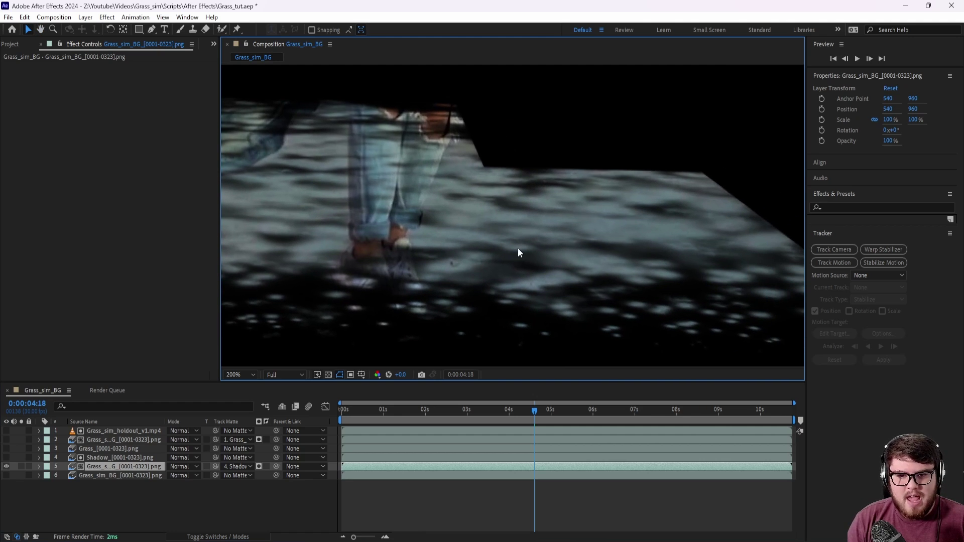
middle_drag(596, 250, 531, 216)
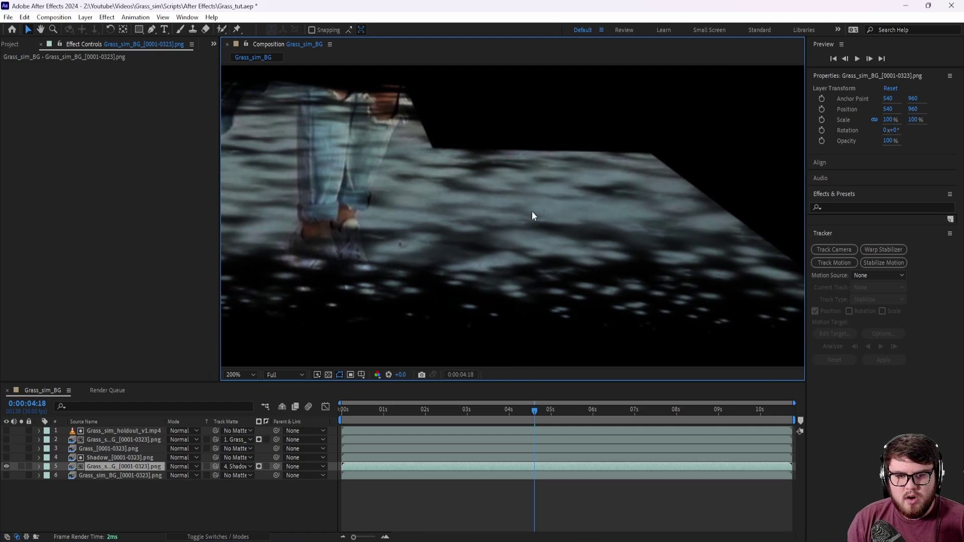
Restore the hidden background, grass and woman layers, and compare the composite with the shadow-matted copy hidden and shown.
click(7, 476)
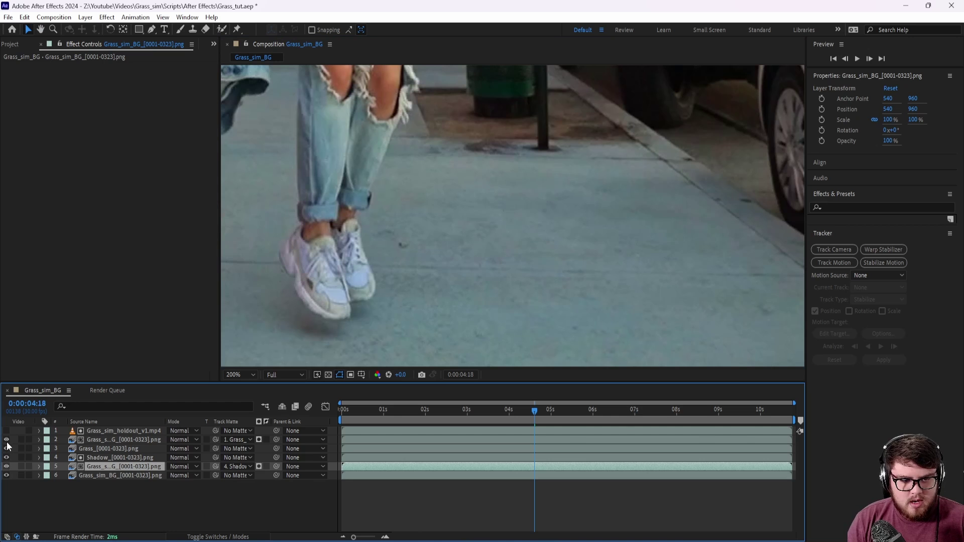
click(7, 448)
scroll(403, 301, down, 2)
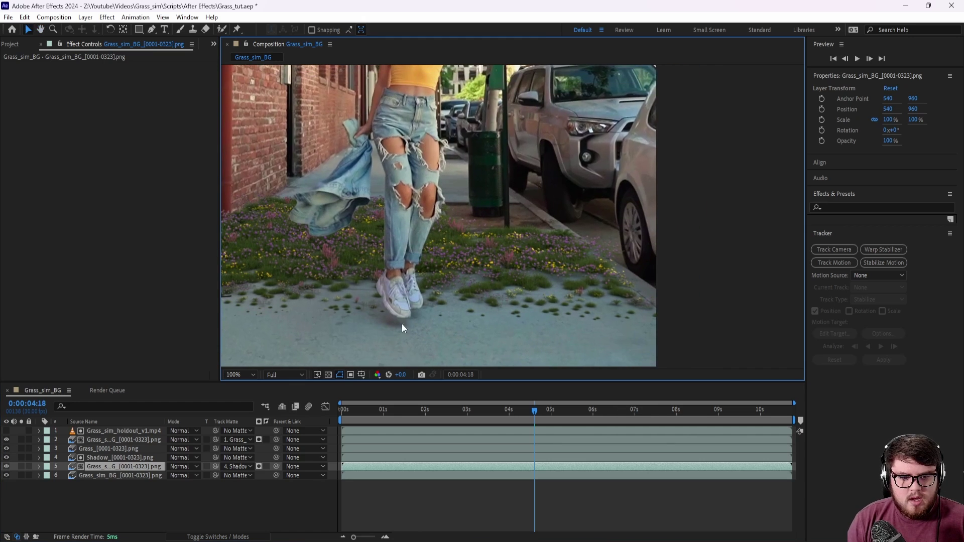
scroll(446, 323, up, 1)
middle_drag(447, 324, 434, 189)
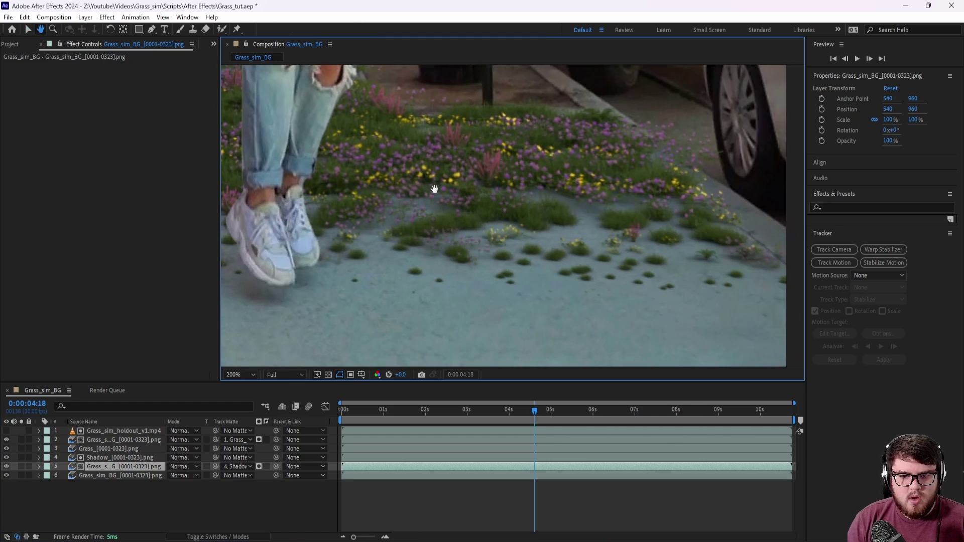
click(7, 466)
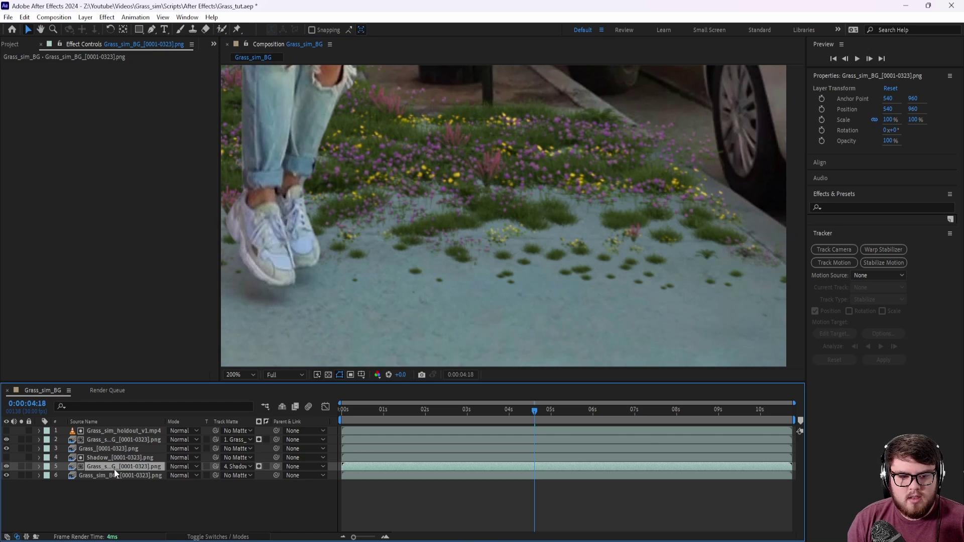
Apply Curves to the shadow-matted background copy and pull its RGB curve's midpoint well down to darken the shadows.
click(107, 17)
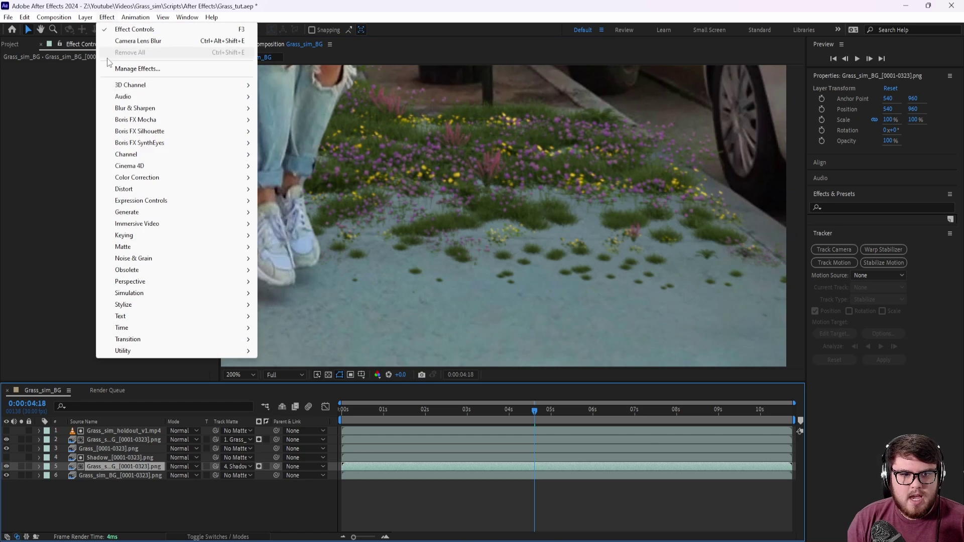
mouse_move(136, 181)
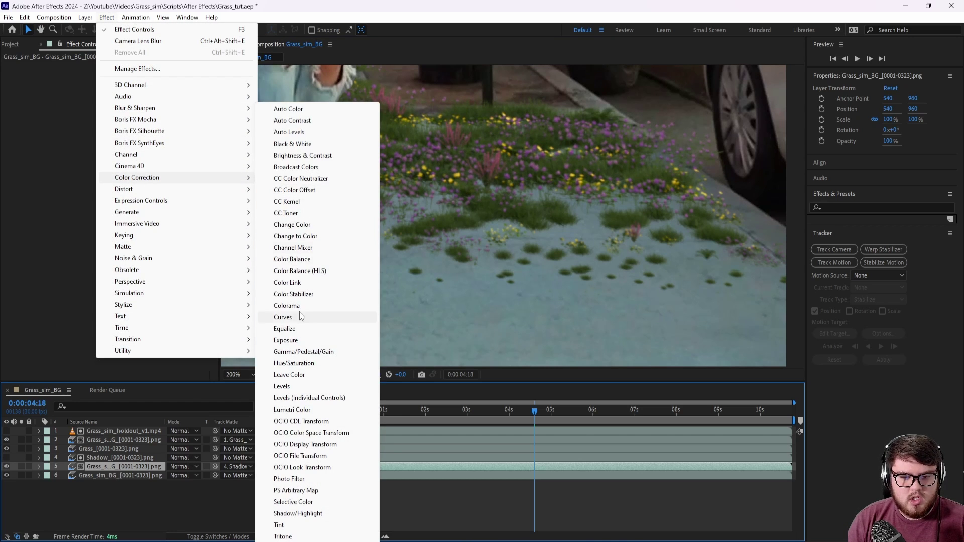
click(286, 317)
middle_drag(419, 249, 565, 268)
drag(84, 178, 105, 196)
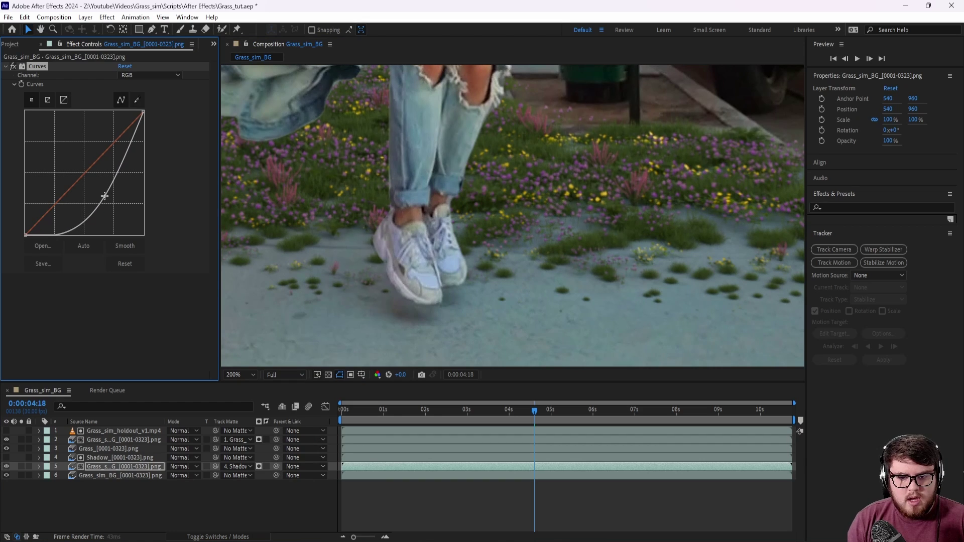
At 0:00:06:25, raise the midpoint of the Blue curve slightly on the shadow-matted background copy.
mouse_move(545, 405)
mouse_down()
mouse_move(635, 424)
mouse_move(619, 415)
mouse_move(609, 416)
mouse_move(627, 426)
mouse_up()
click(398, 205)
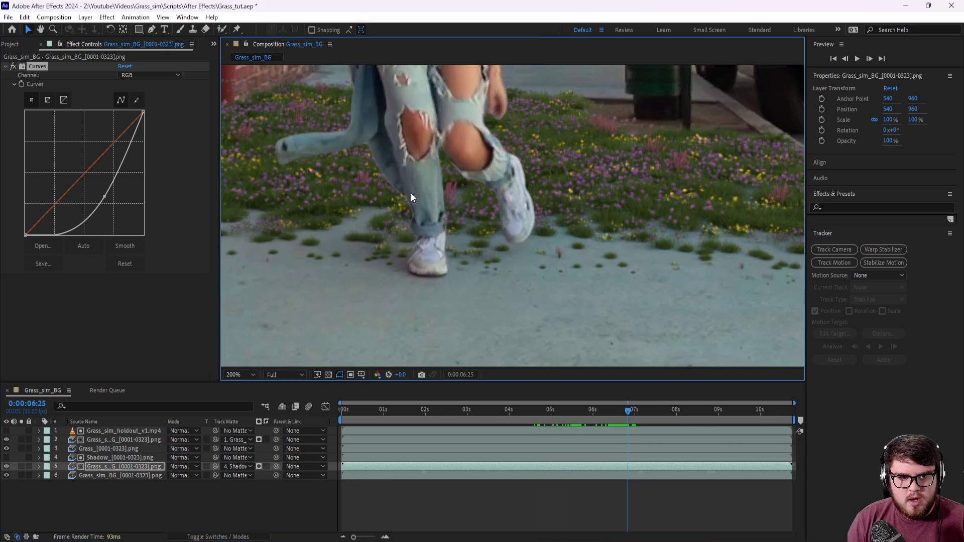
click(150, 75)
click(136, 121)
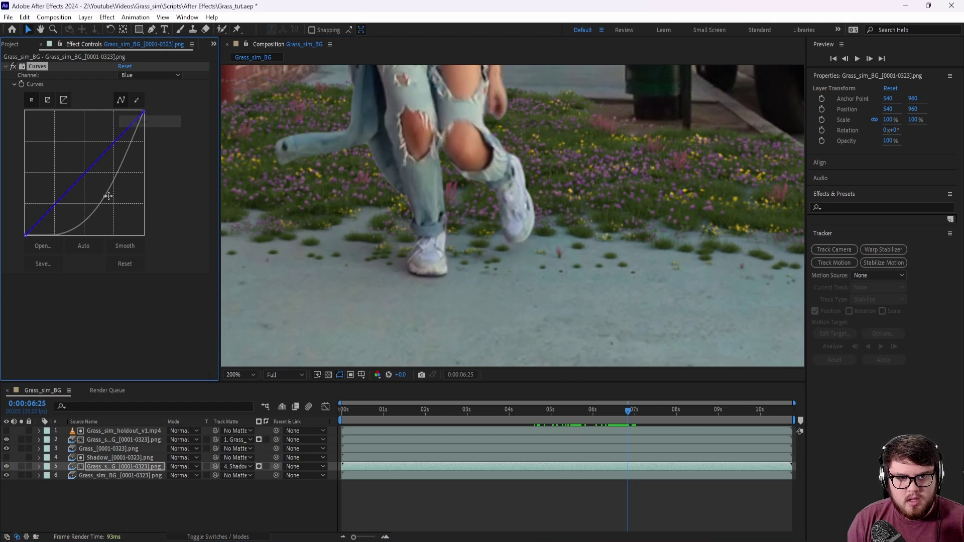
drag(87, 172, 83, 173)
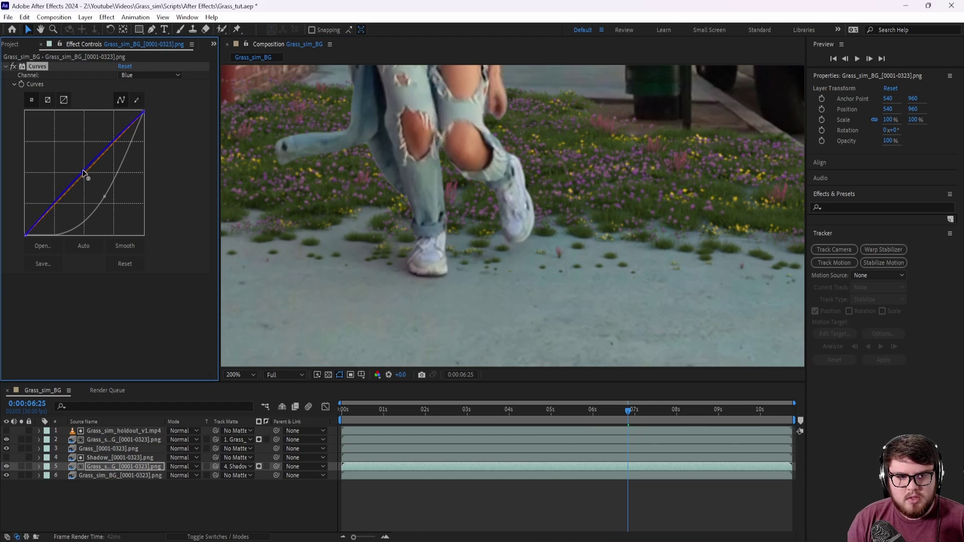
click(134, 75)
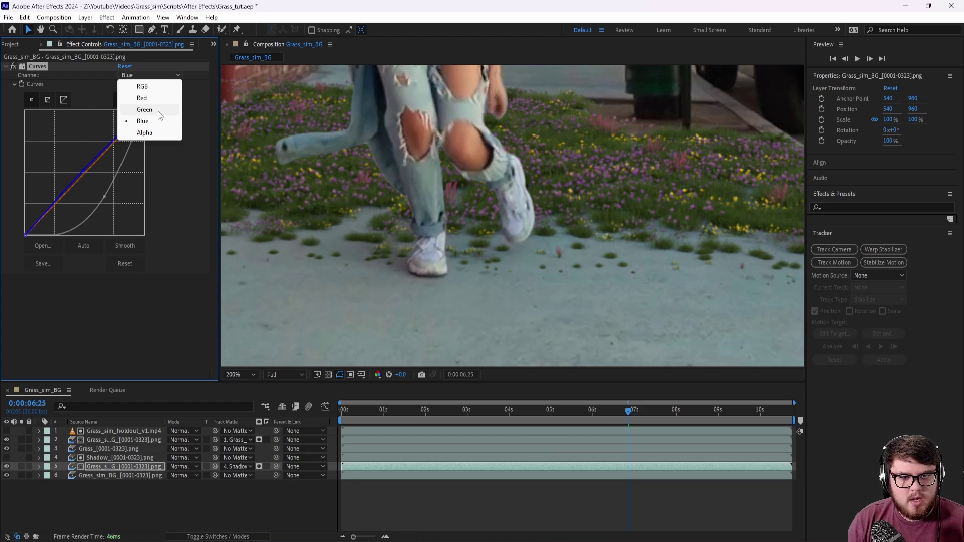
click(160, 335)
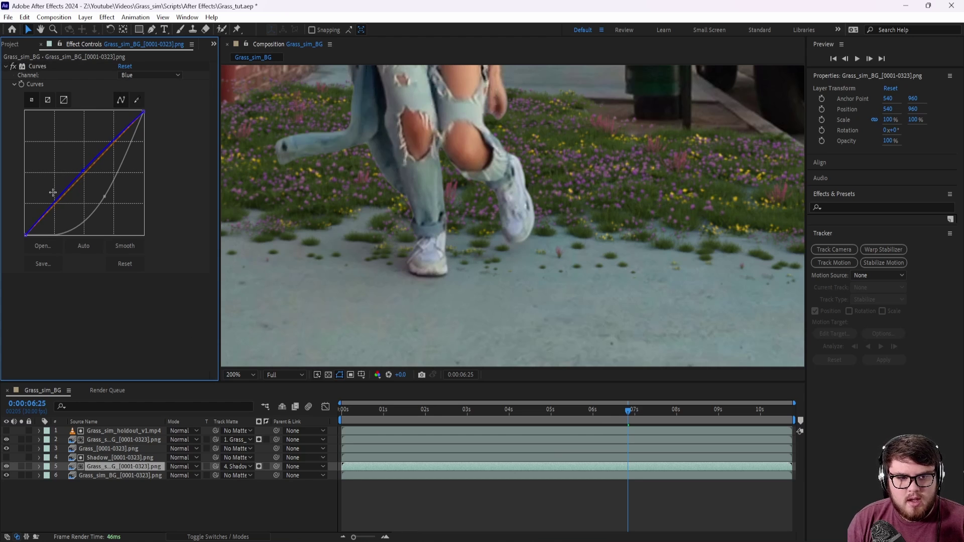
Compare the grass shadows near the curb with the Curves effect off and on, leaving it enabled.
middle_drag(516, 261, 449, 259)
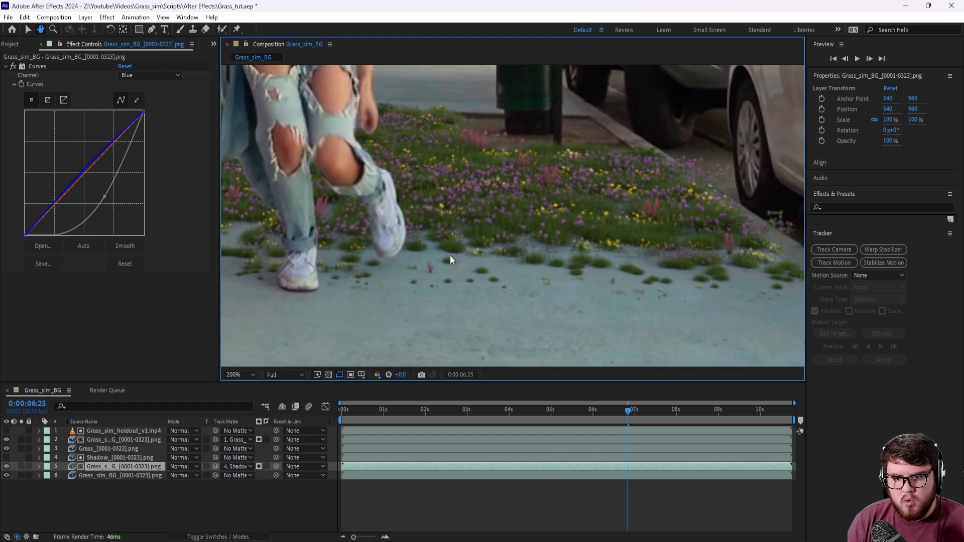
scroll(559, 261, up, 1)
scroll(558, 260, down, 1)
middle_drag(537, 282, 501, 282)
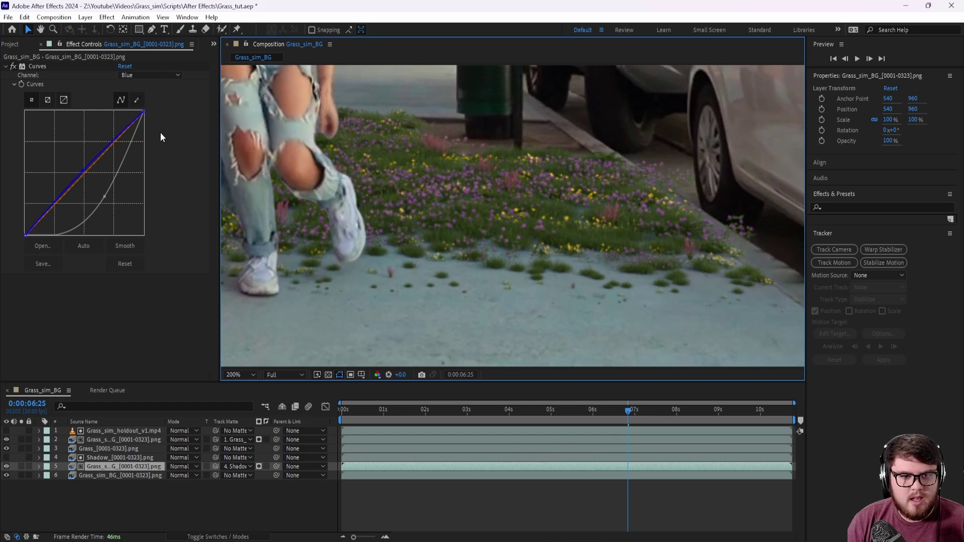
click(15, 69)
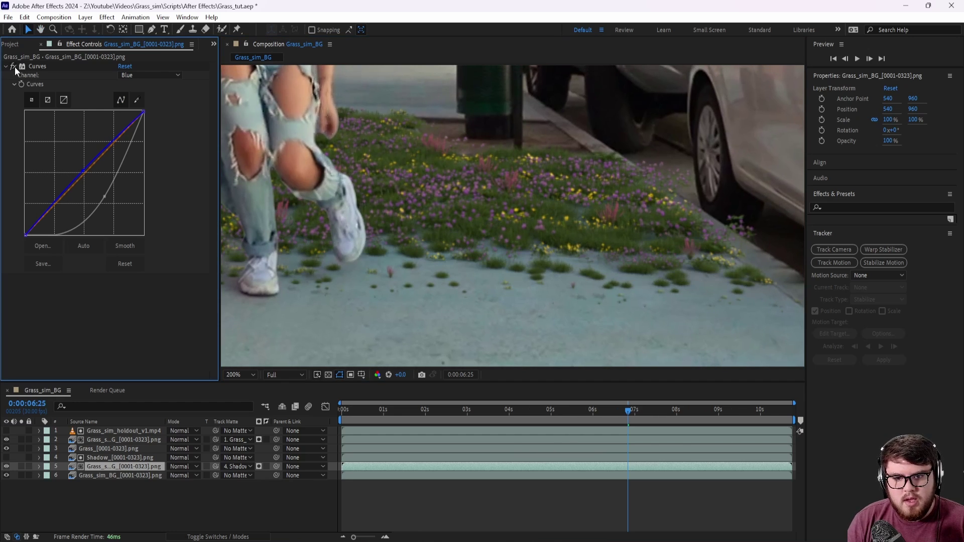
click(14, 68)
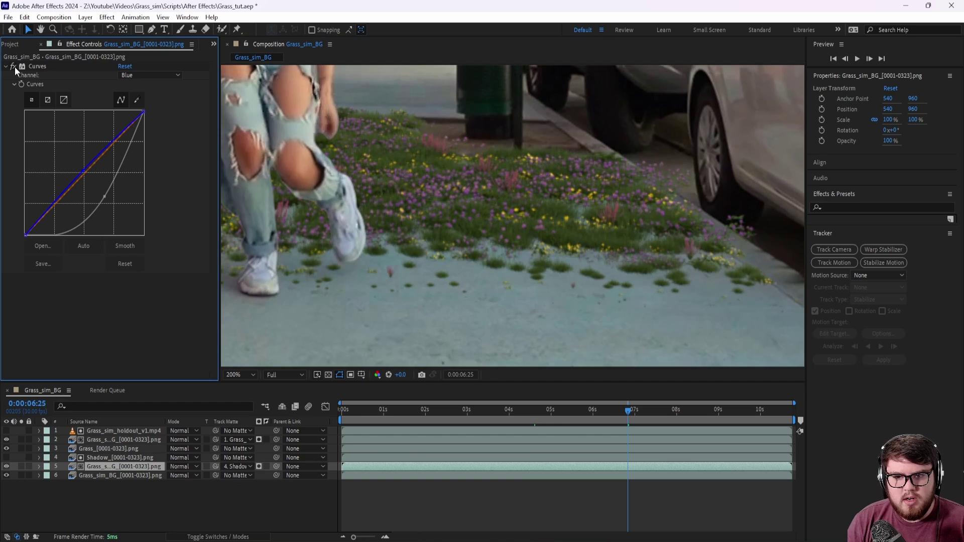
click(14, 68)
Examine the wider composite around the dancing woman and scrub the timeline to 0:00:08:00.
scroll(364, 174, down, 1)
middle_drag(359, 182, 437, 219)
scroll(441, 228, up, 1)
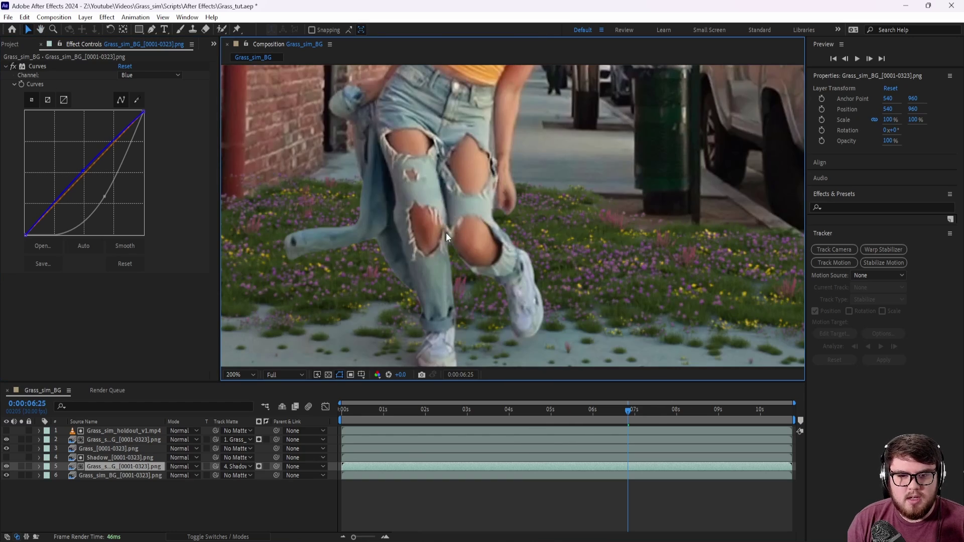
scroll(447, 234, down, 1)
middle_drag(507, 308, 472, 298)
drag(631, 413, 679, 430)
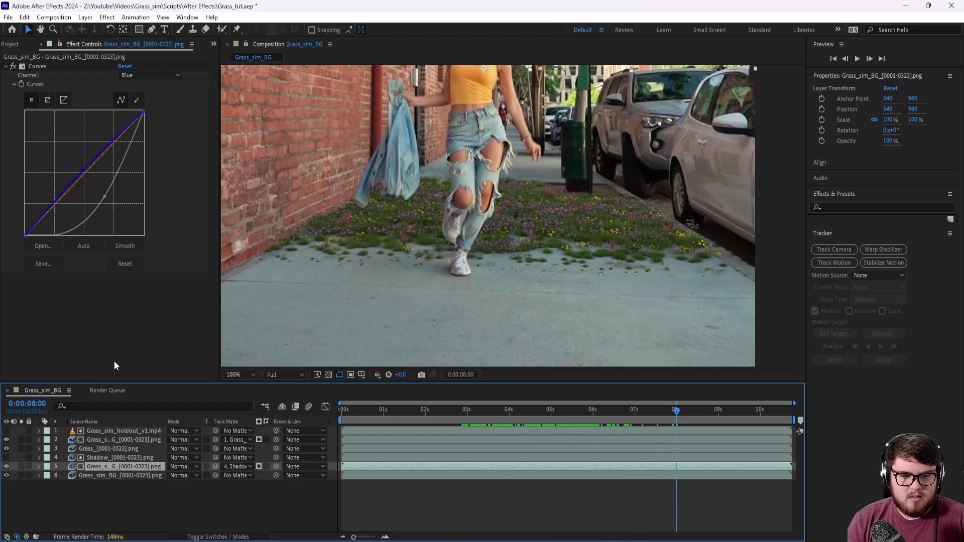
Apply a Noise effect to the Grass_[0001-0323].png layer after its Curves and Camera Lens Blur effects.
click(95, 449)
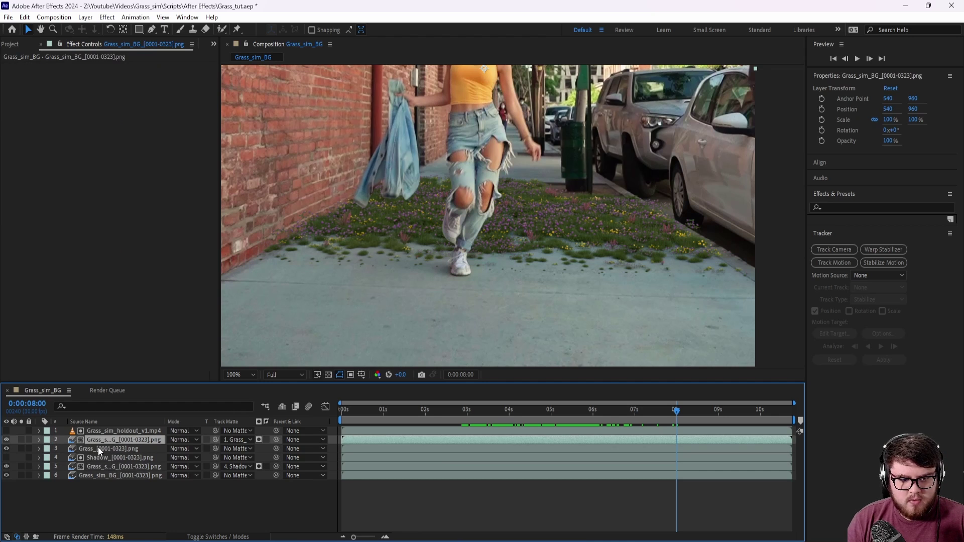
click(6, 449)
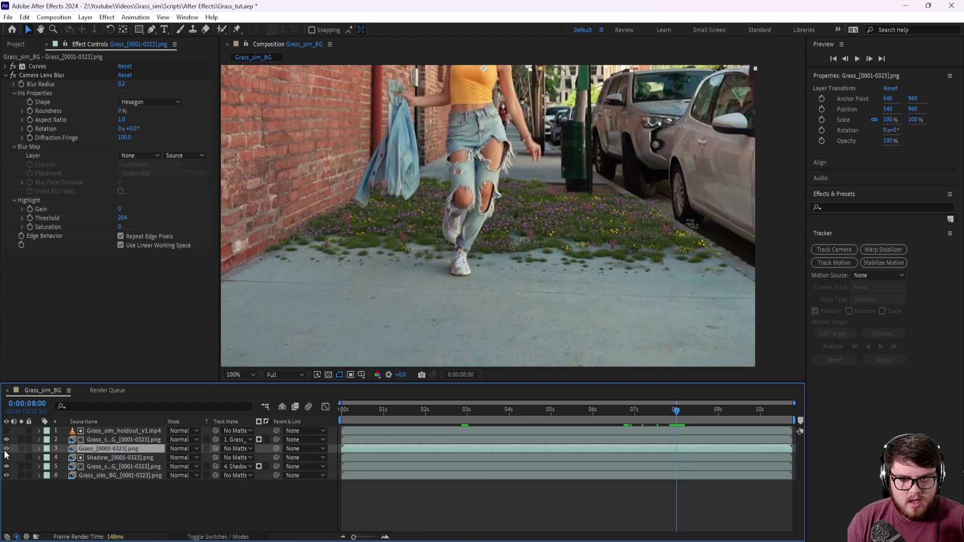
click(5, 76)
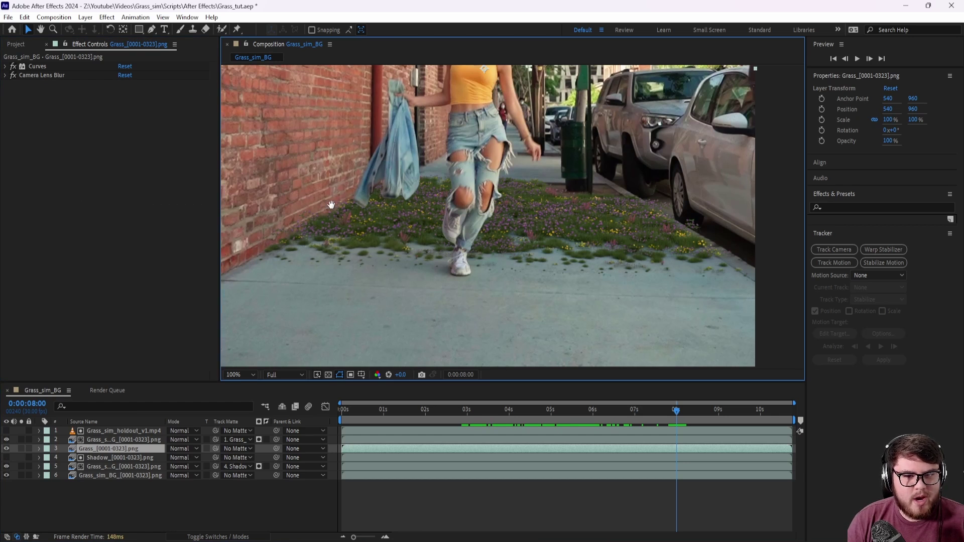
drag(329, 206, 365, 258)
key(v)
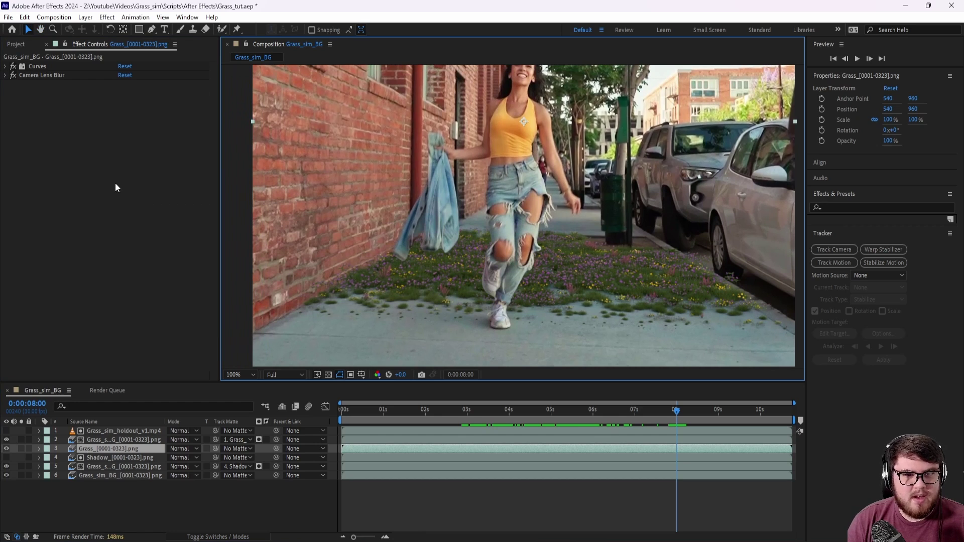
click(108, 18)
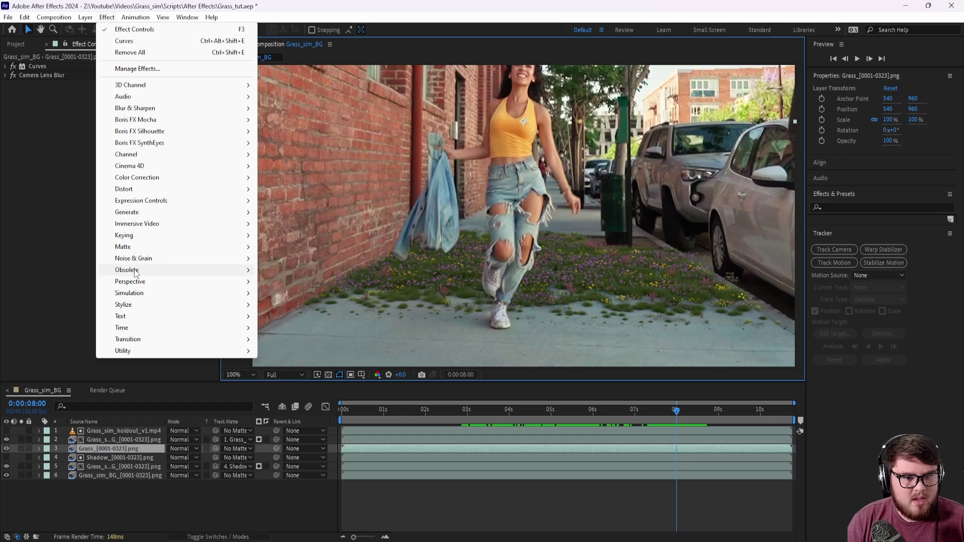
mouse_move(191, 258)
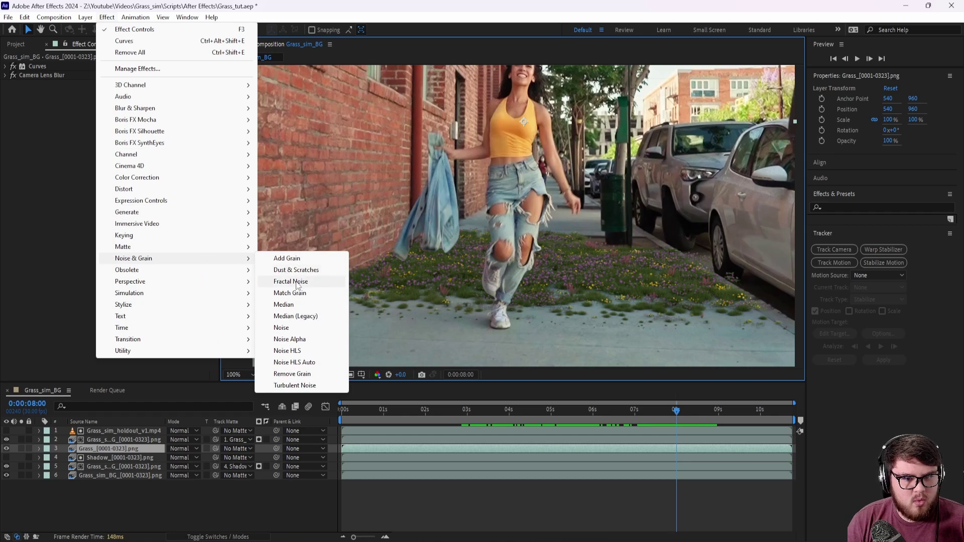
click(282, 328)
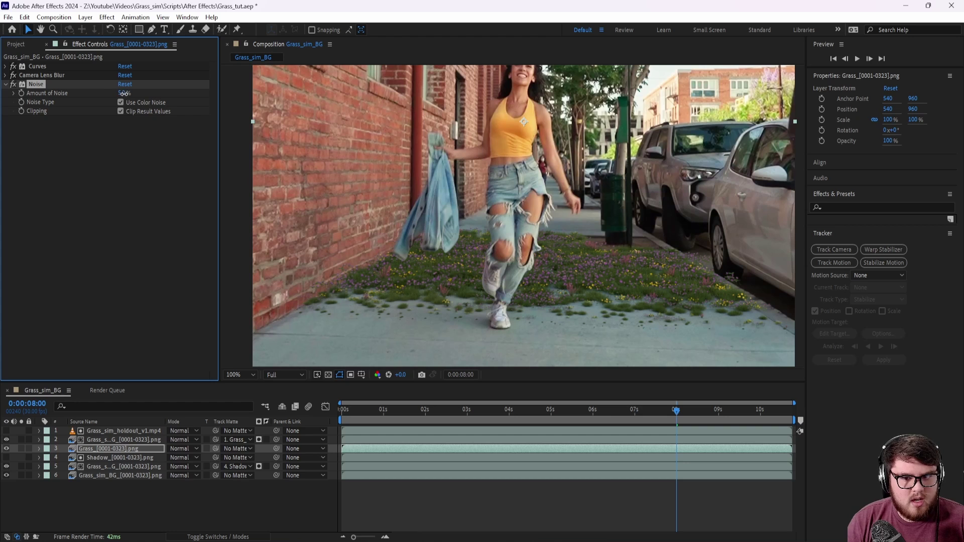
Turn off Use Color Noise in the Grass layer's Noise effect and set Amount of Noise to 2%.
scroll(399, 271, up, 4)
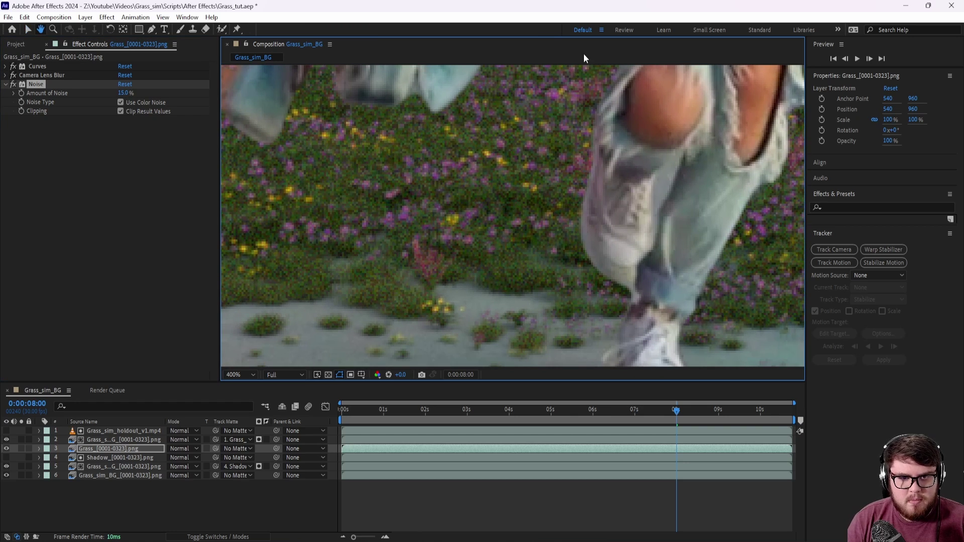
click(121, 103)
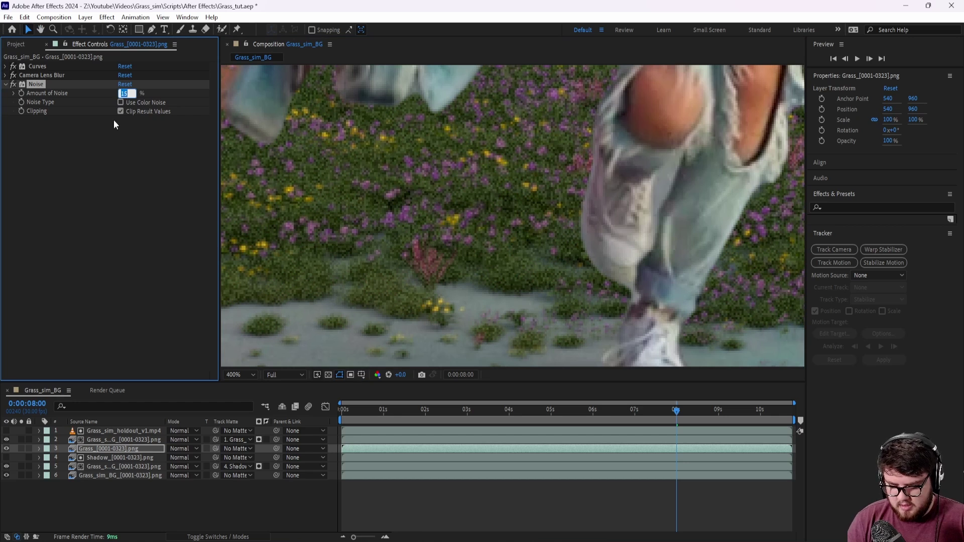
text(2)
key(Return)
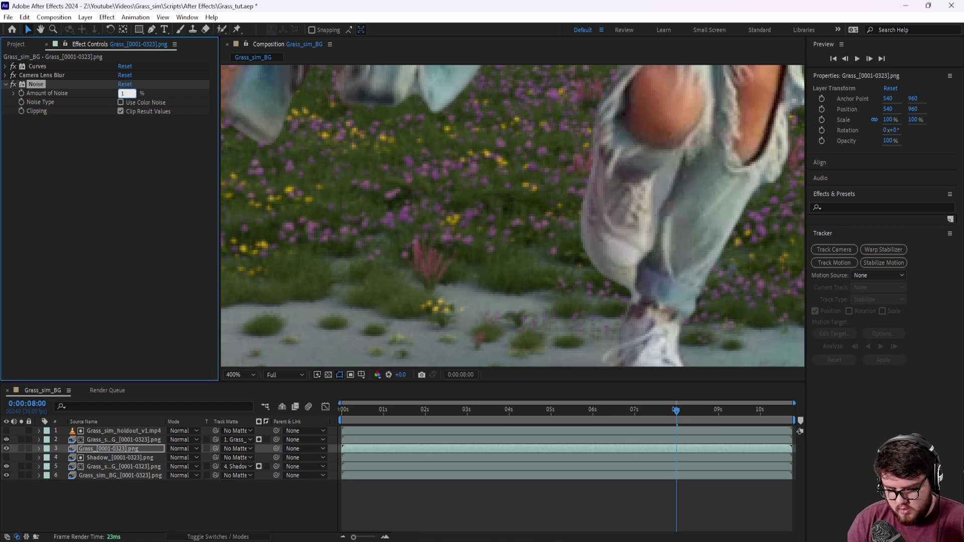
Set the Amount of Noise to 1% in the Grass_[0001-0323].png layer's Noise effect.
text(1)
key(Return)
scroll(364, 134, down, 4)
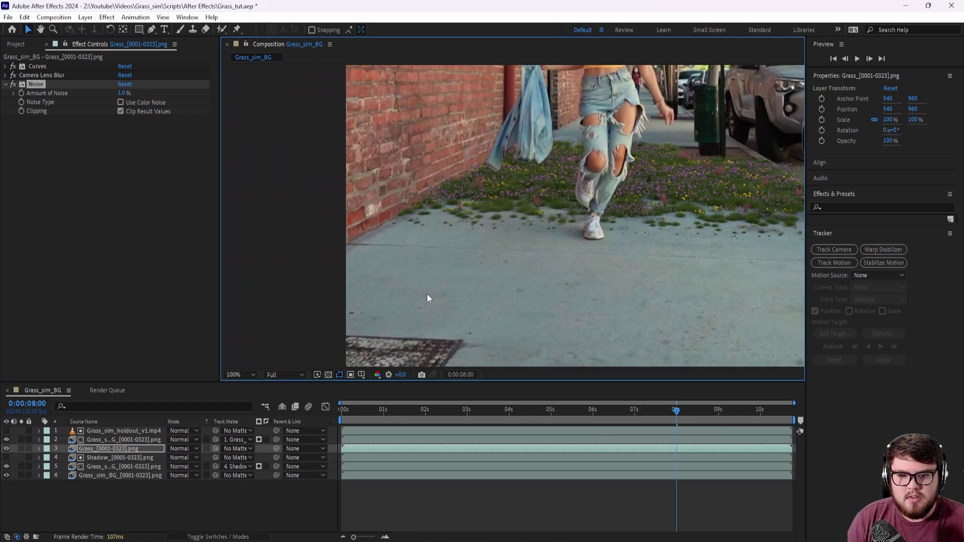
Scrub the timeline to review the grass across the whole composite, and return the playhead to 0:00:00:00.
drag(375, 410, 706, 415)
scroll(527, 308, down, 2)
scroll(538, 209, down, 2)
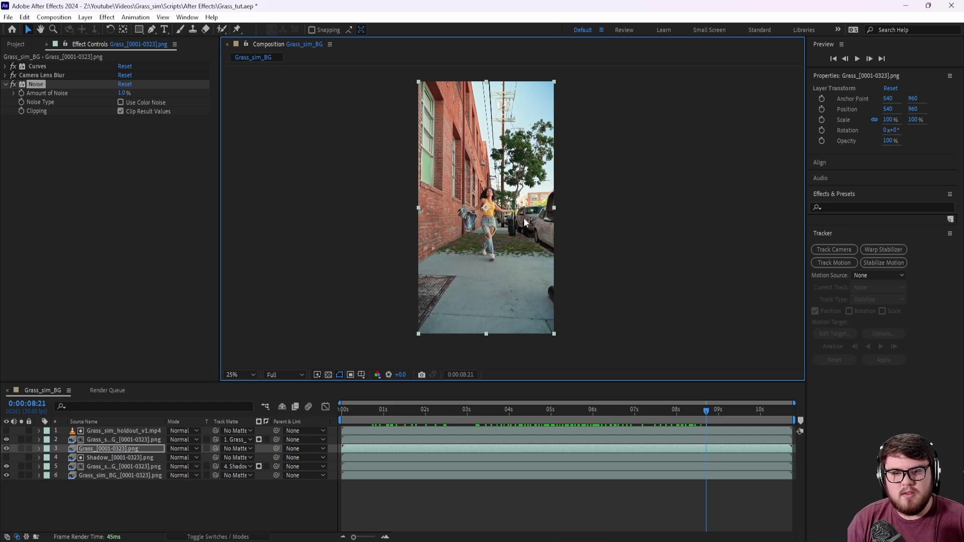
middle_drag(526, 222, 514, 211)
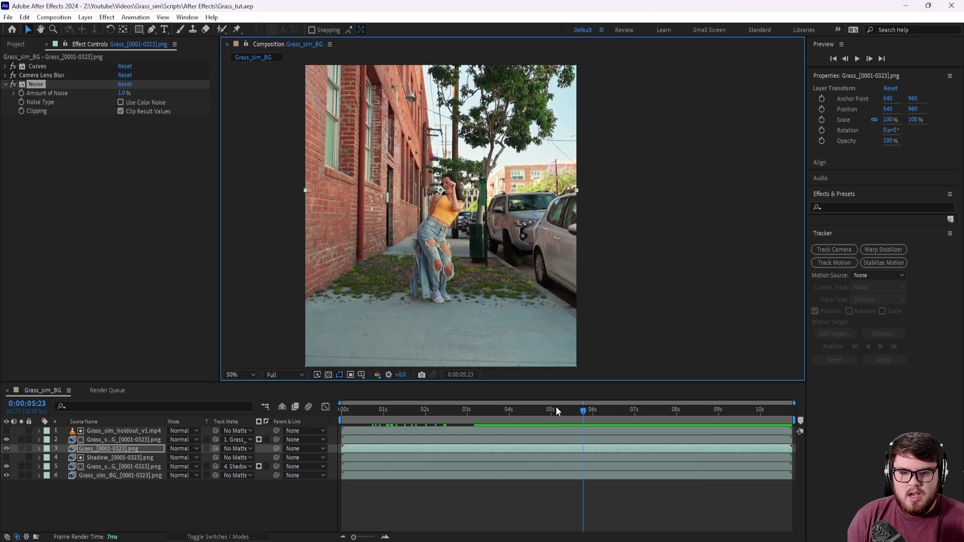
drag(542, 416, 341, 420)
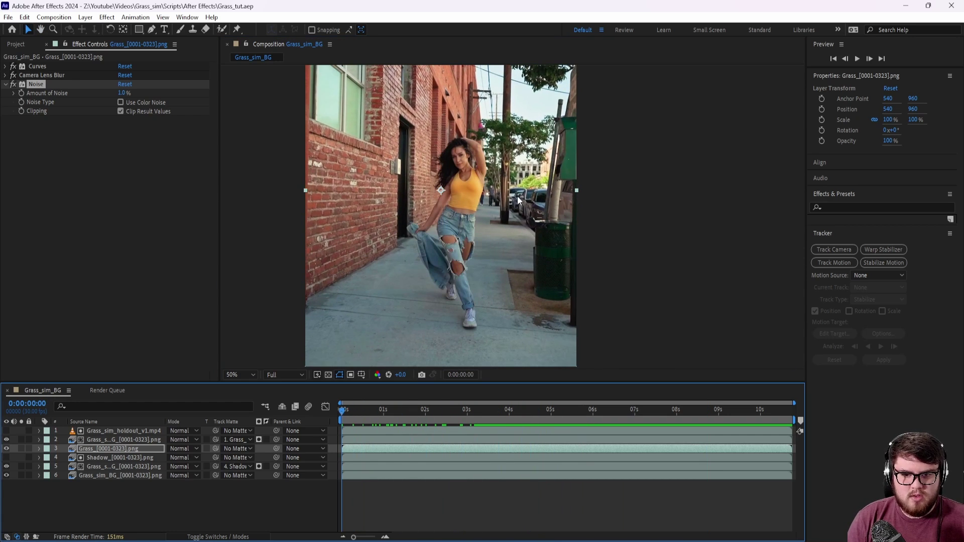
Render the Grass_sim_BG composition through the Render Queue as an H.264 movie named Grass_sim_comp_v2 in the Renders/comp folder.
click(5, 18)
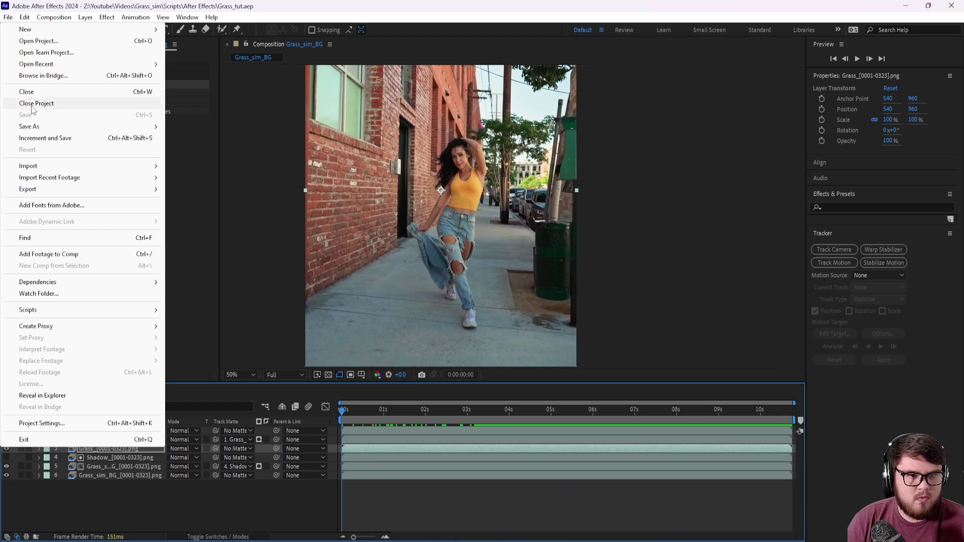
mouse_move(37, 190)
click(185, 202)
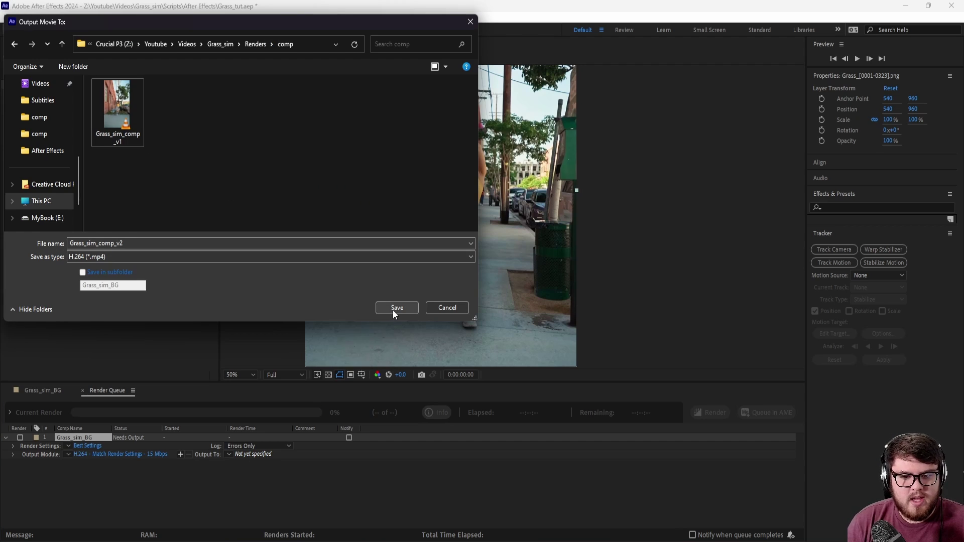
click(397, 307)
click(709, 412)
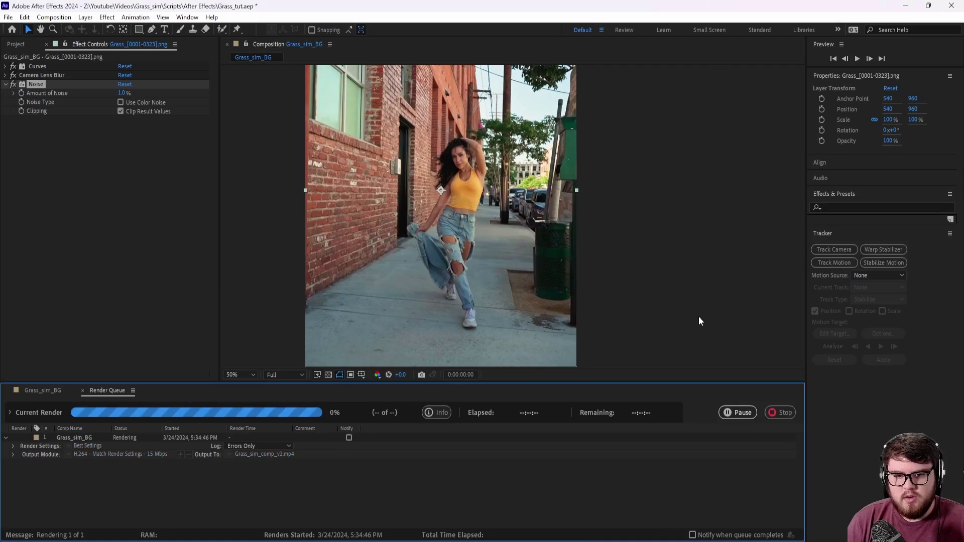